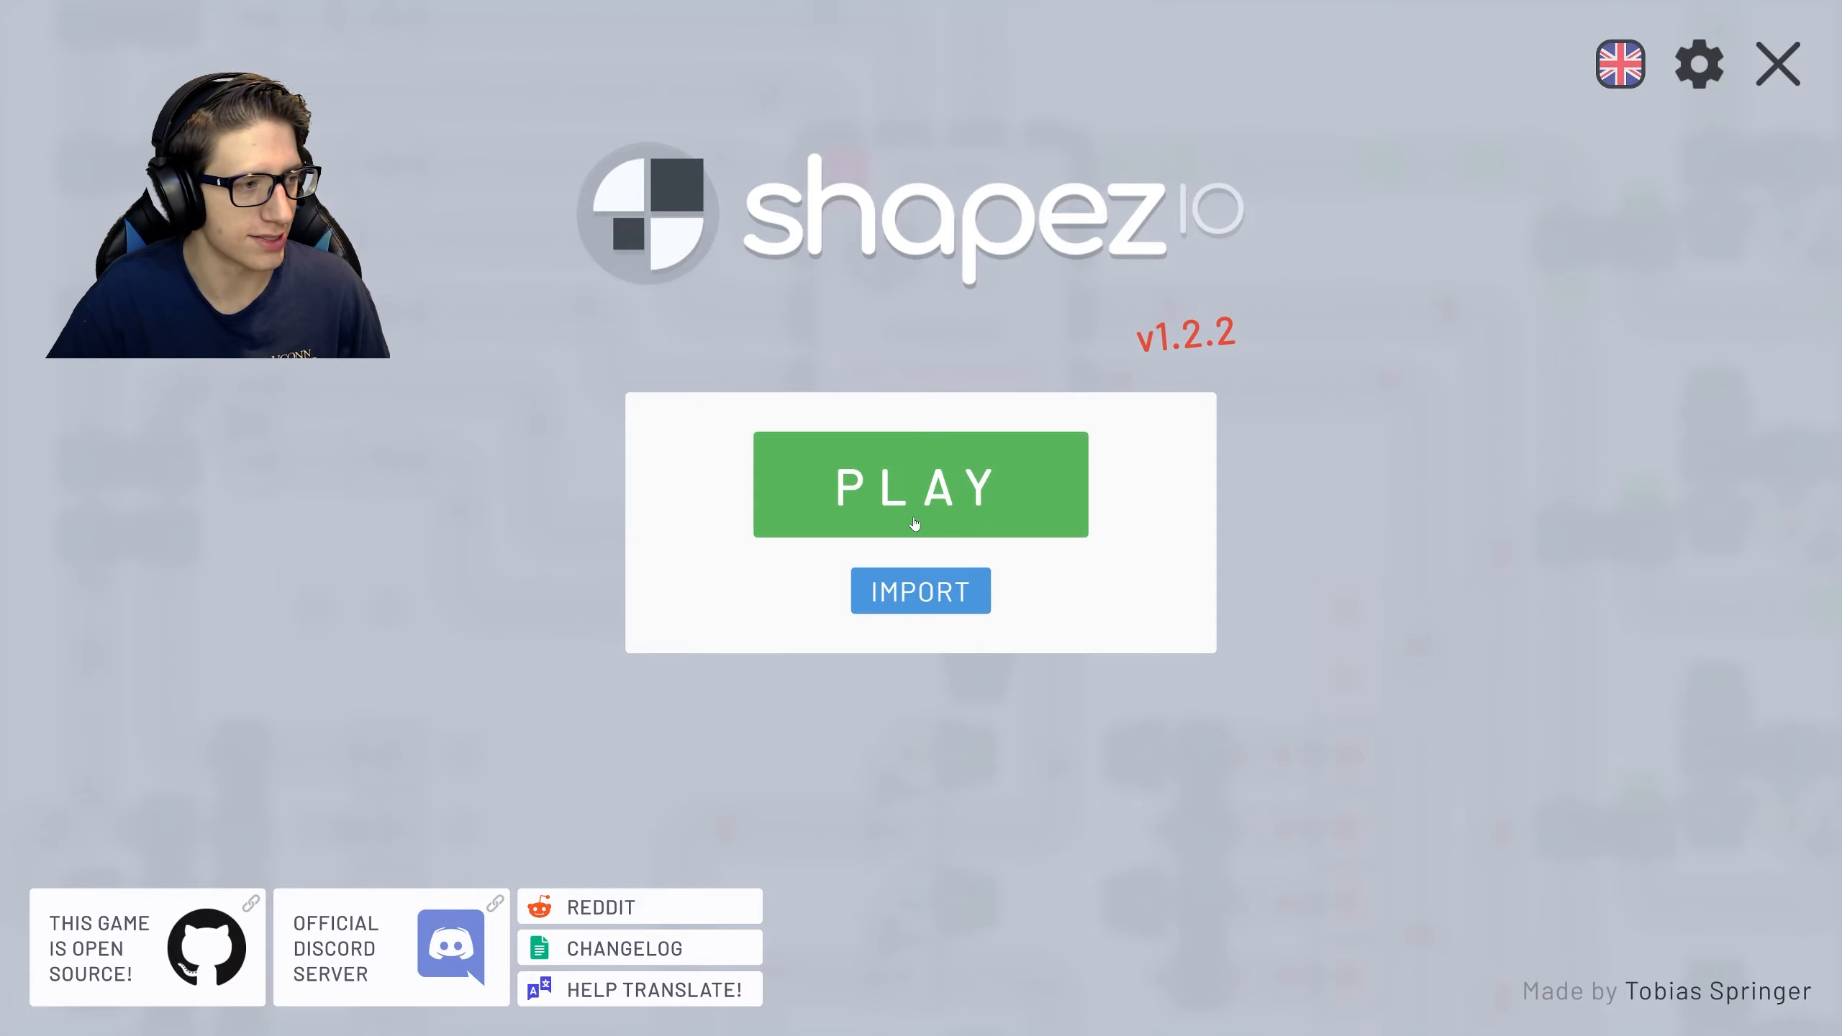
Start a new game from the main menu.
click(852, 493)
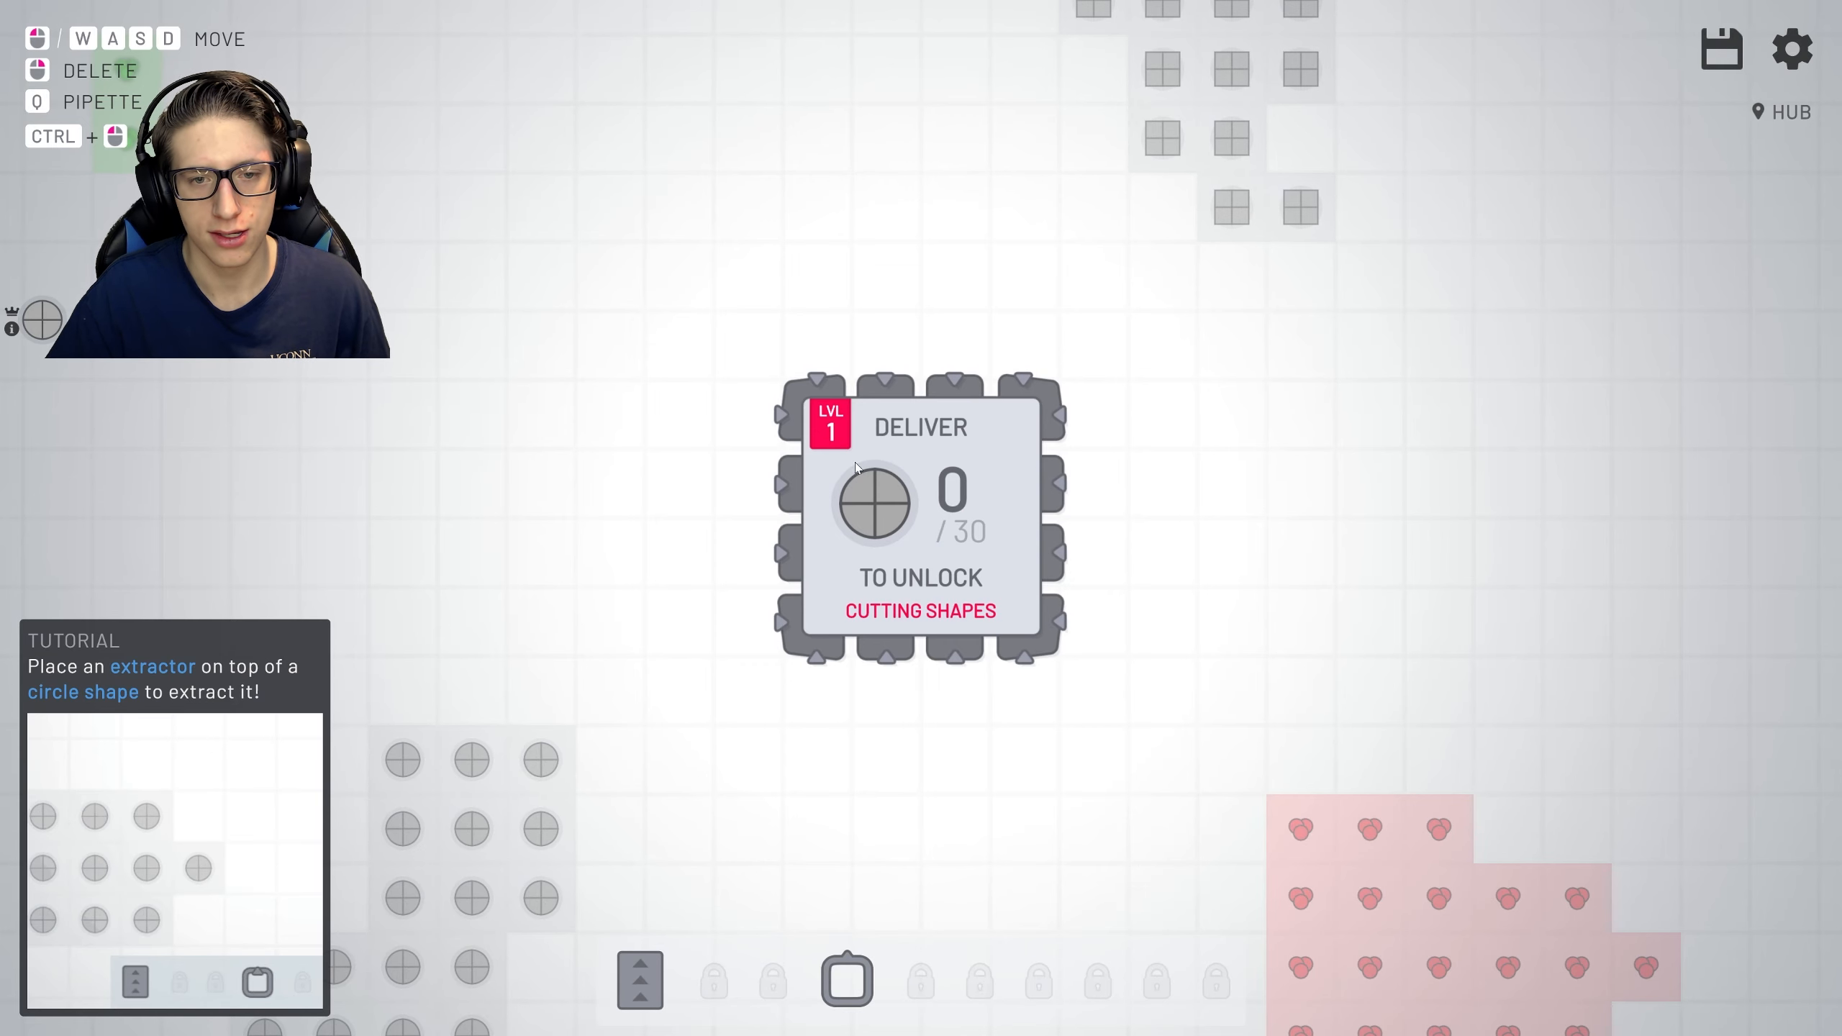
scroll(793, 615, down, 4)
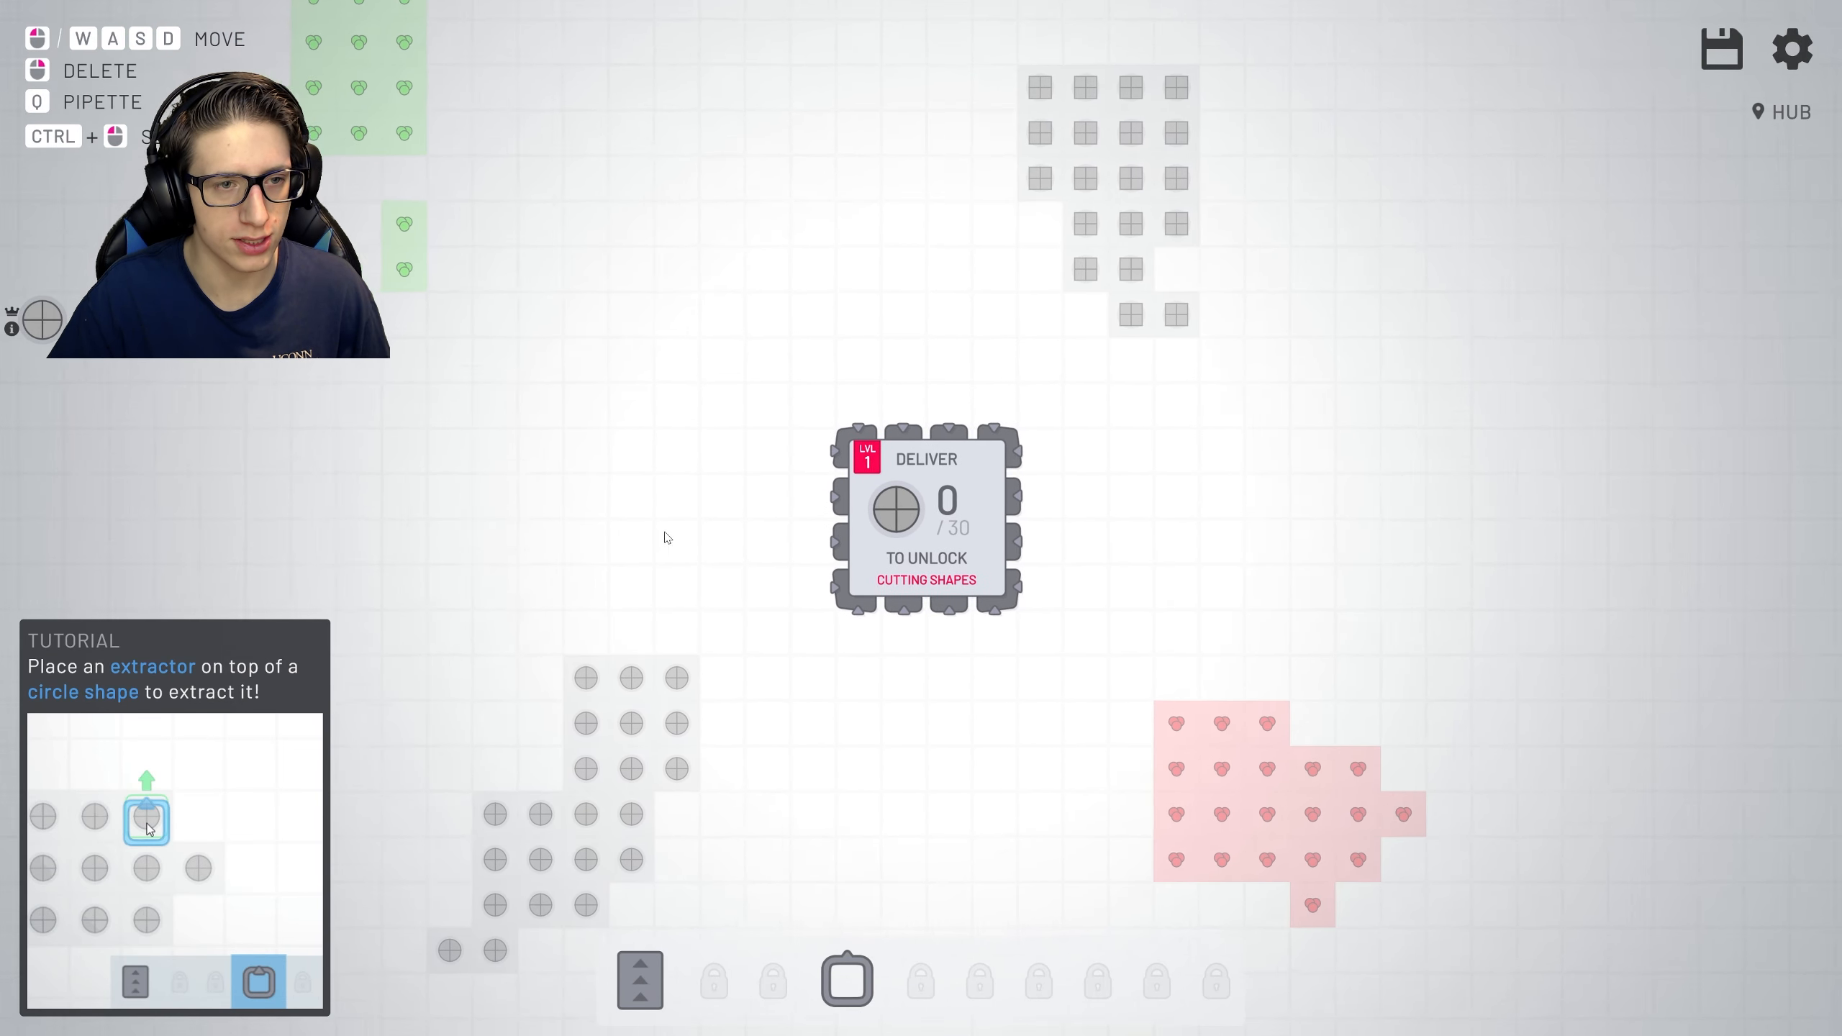
scroll(721, 605, down, 4)
Look around the map and return the view to the hub and circle patch.
key(w)
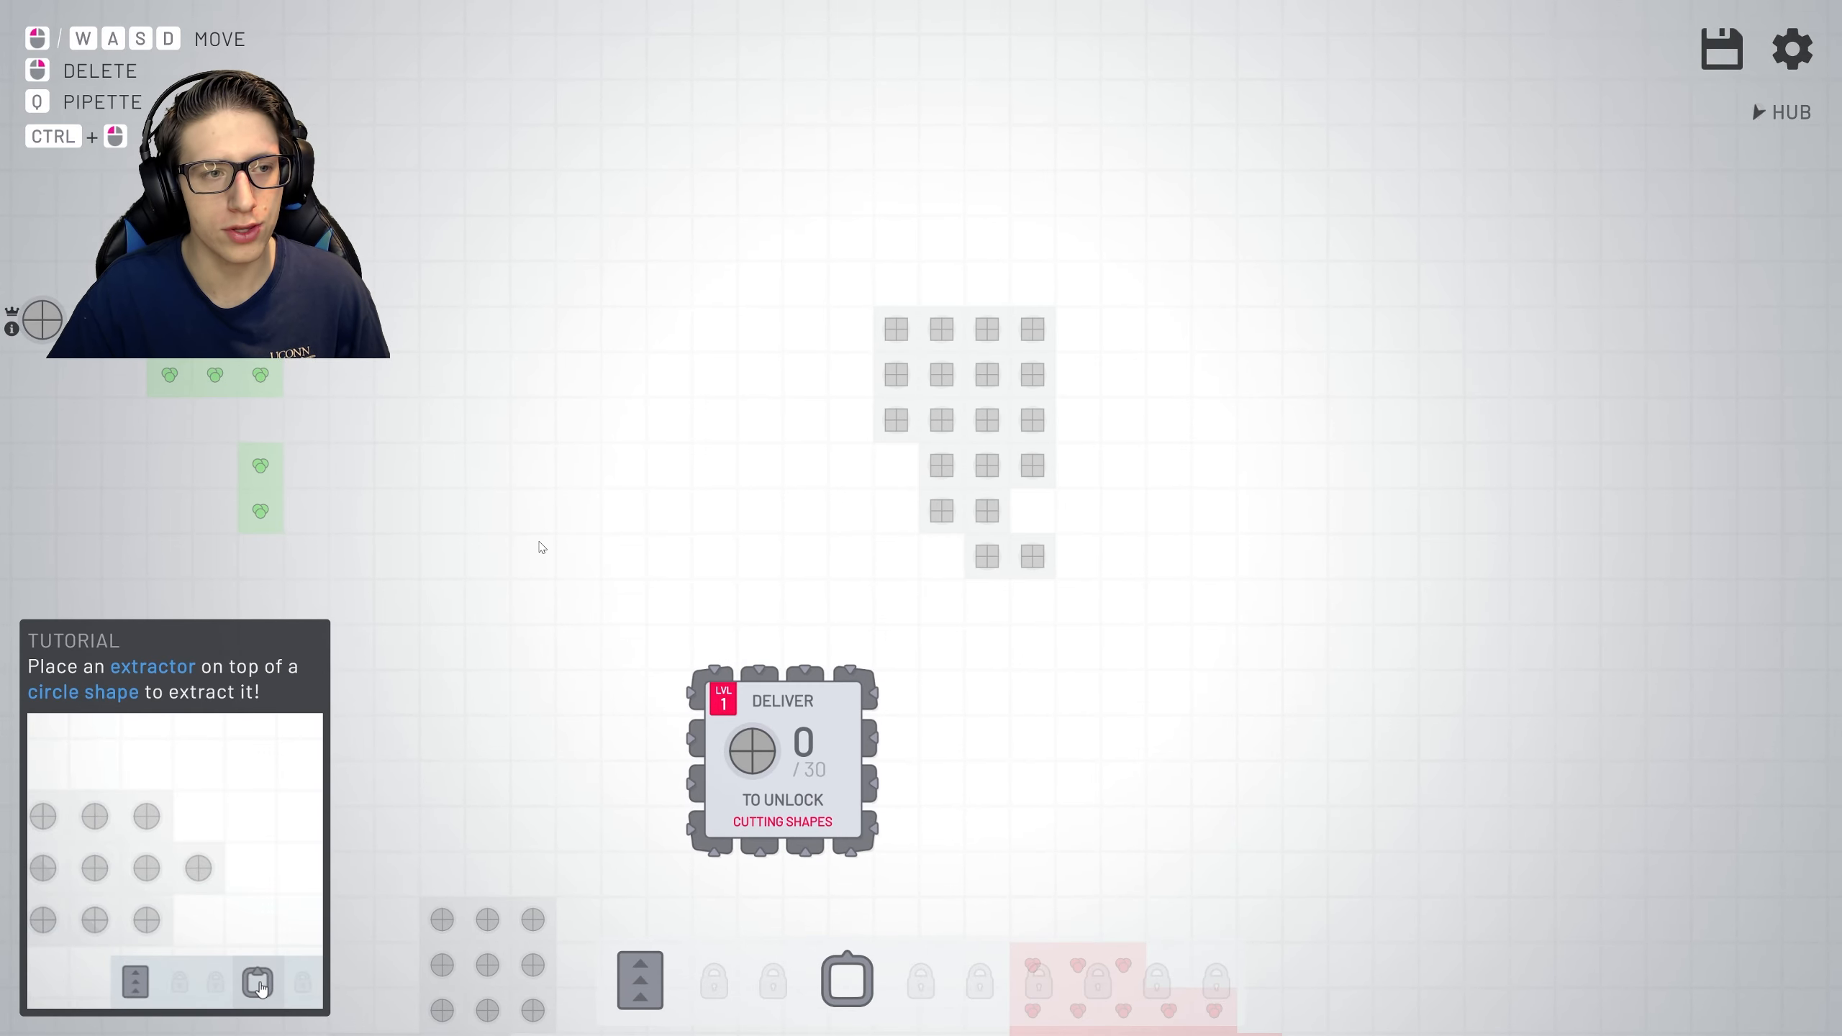
key(w)
key(a)
key(s)
key(d)
key(s)
key(d)
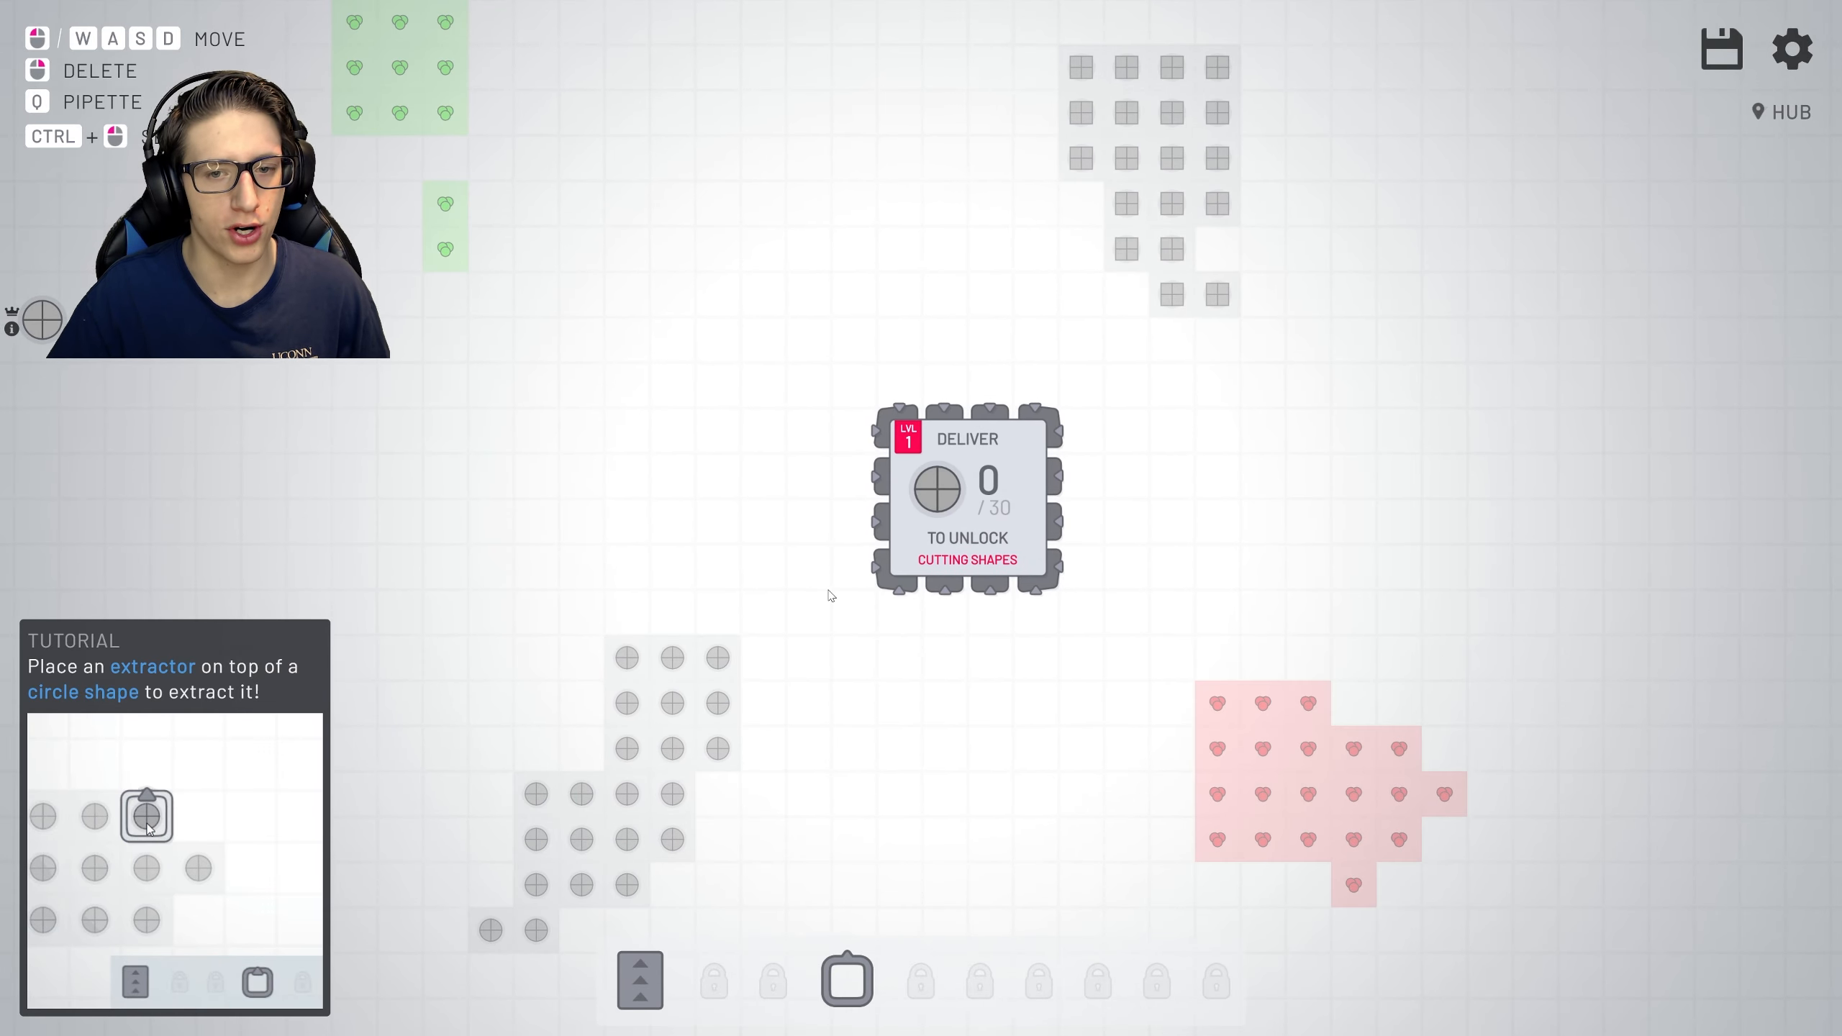
key(s)
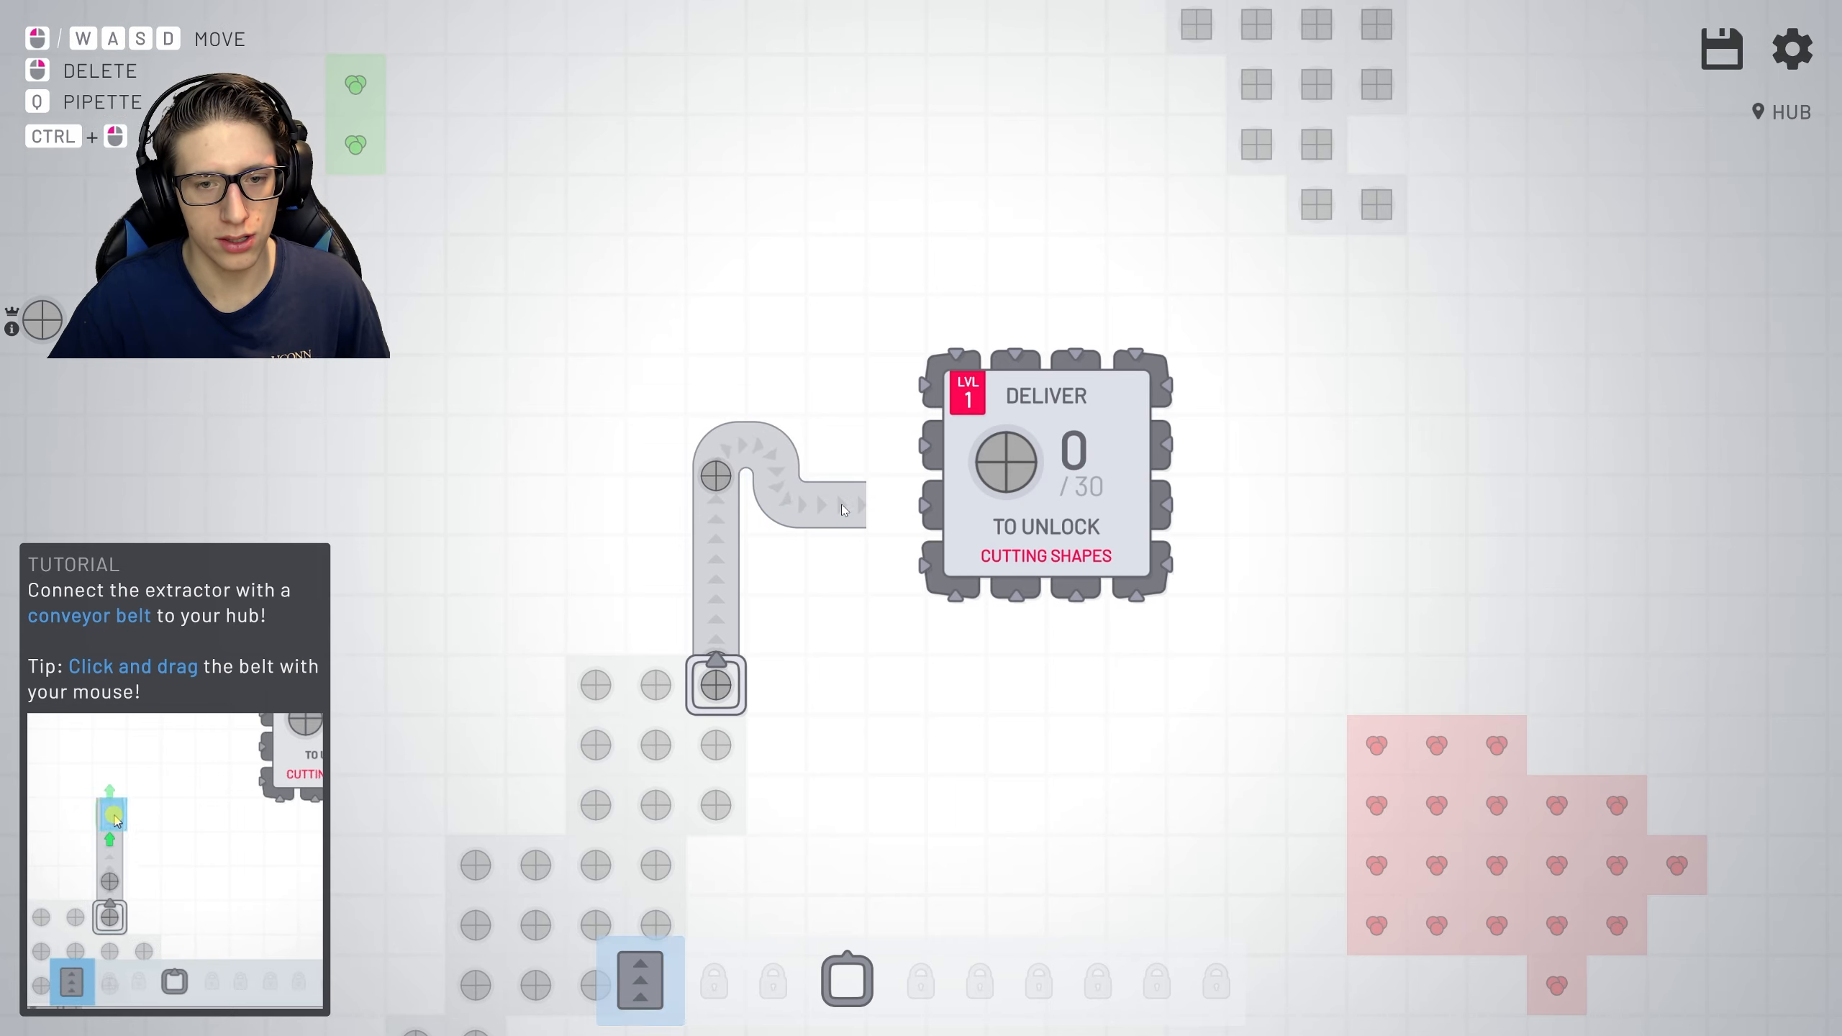
right_click(780, 466)
right_click(720, 460)
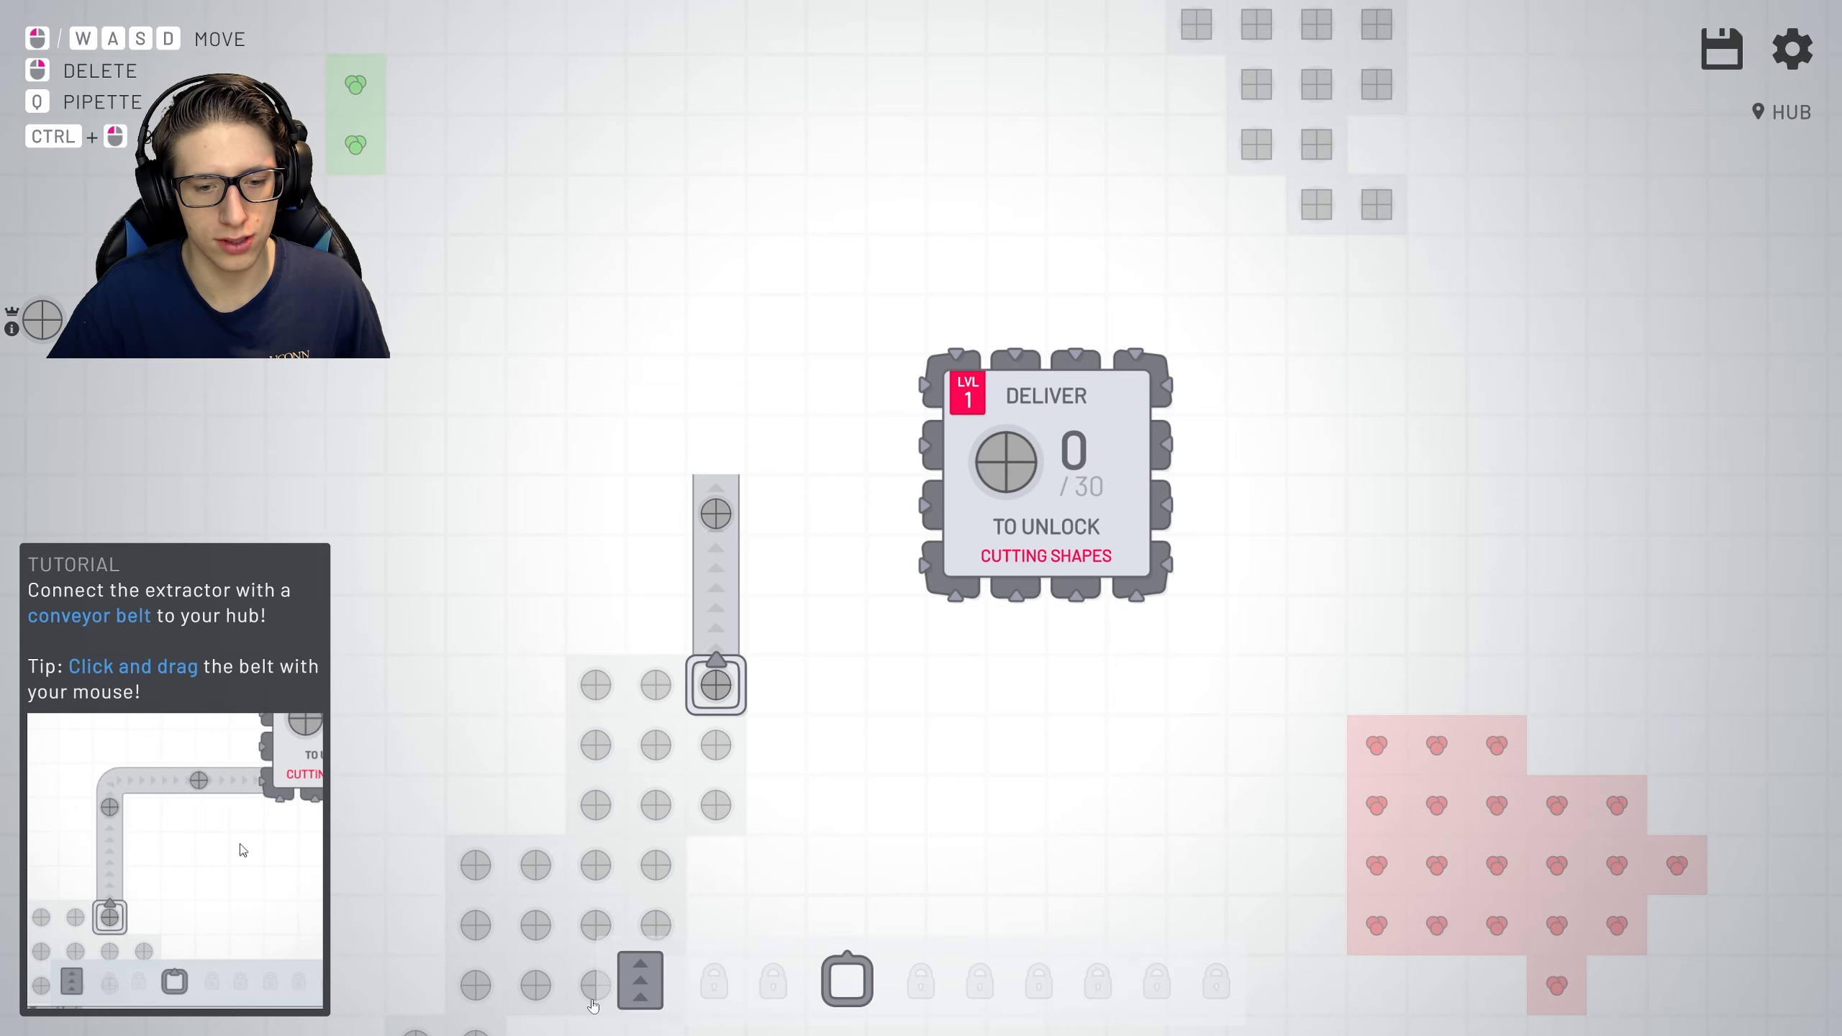
Lay a short belt up from the circle extractor, then remove it as misplaced.
key(1)
drag(715, 634, 715, 482)
right_click(722, 549)
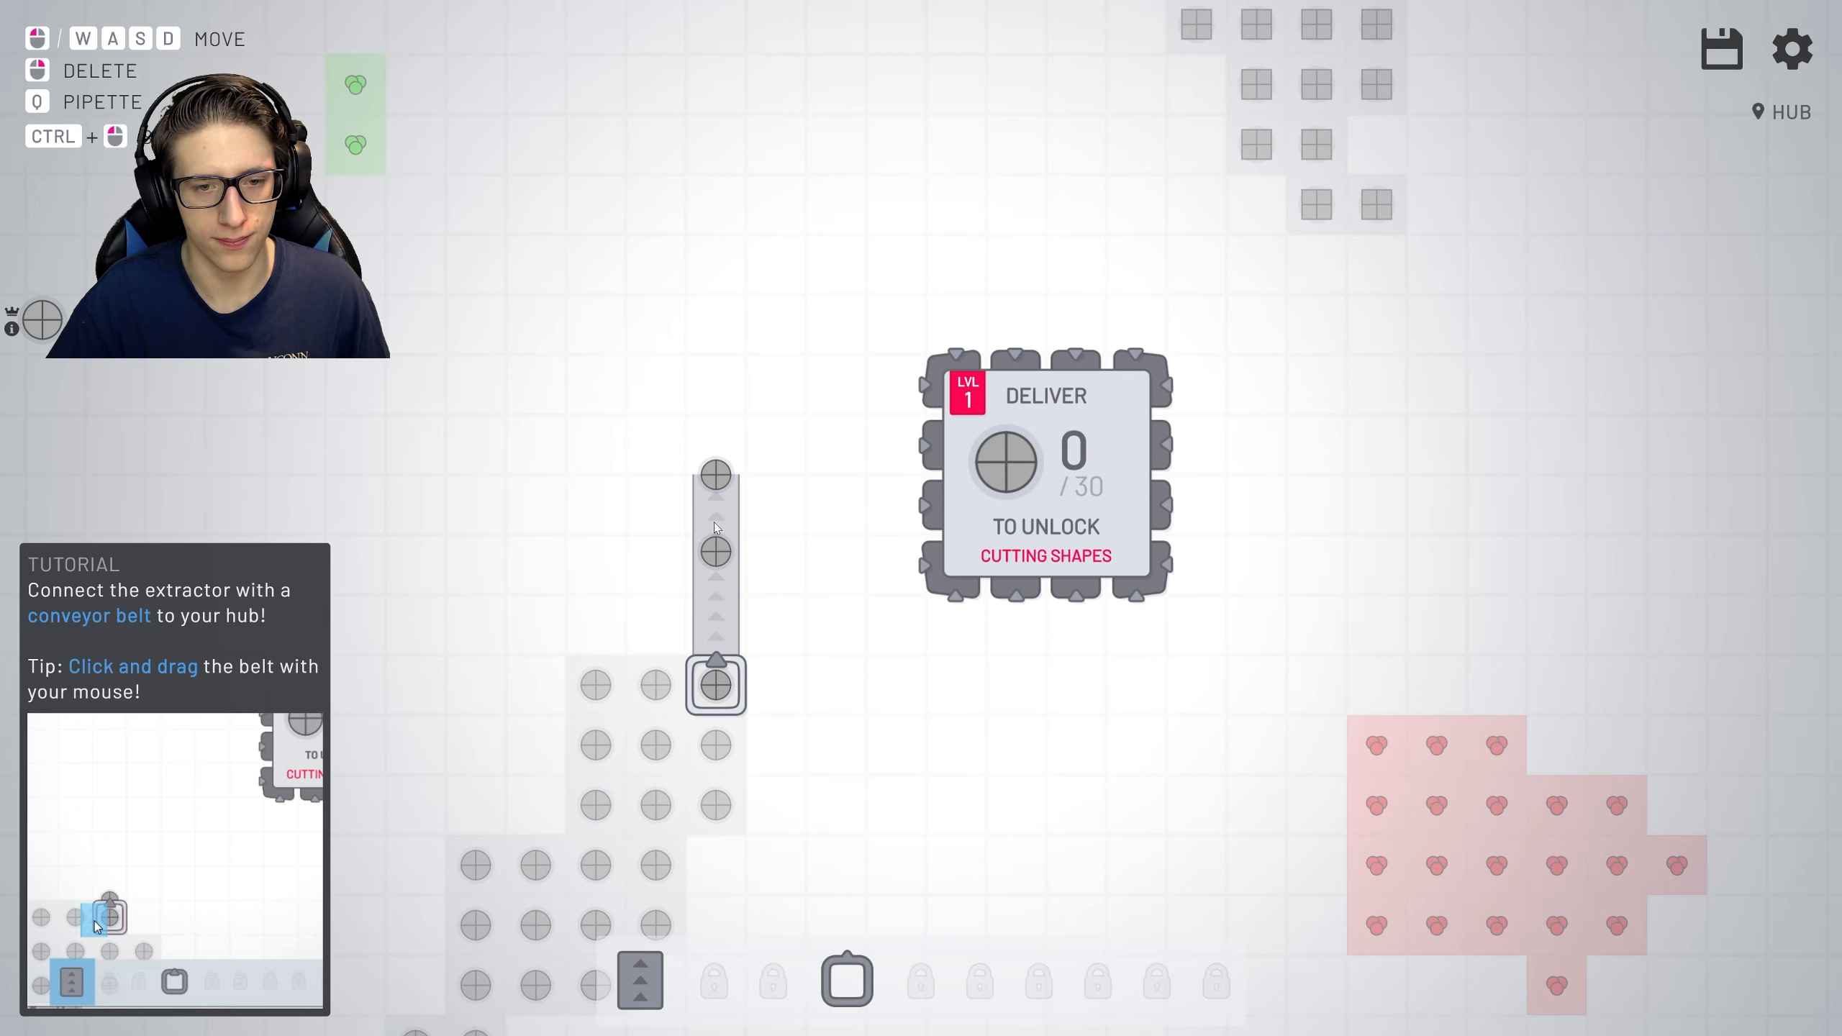
right_click(717, 590)
right_click(721, 633)
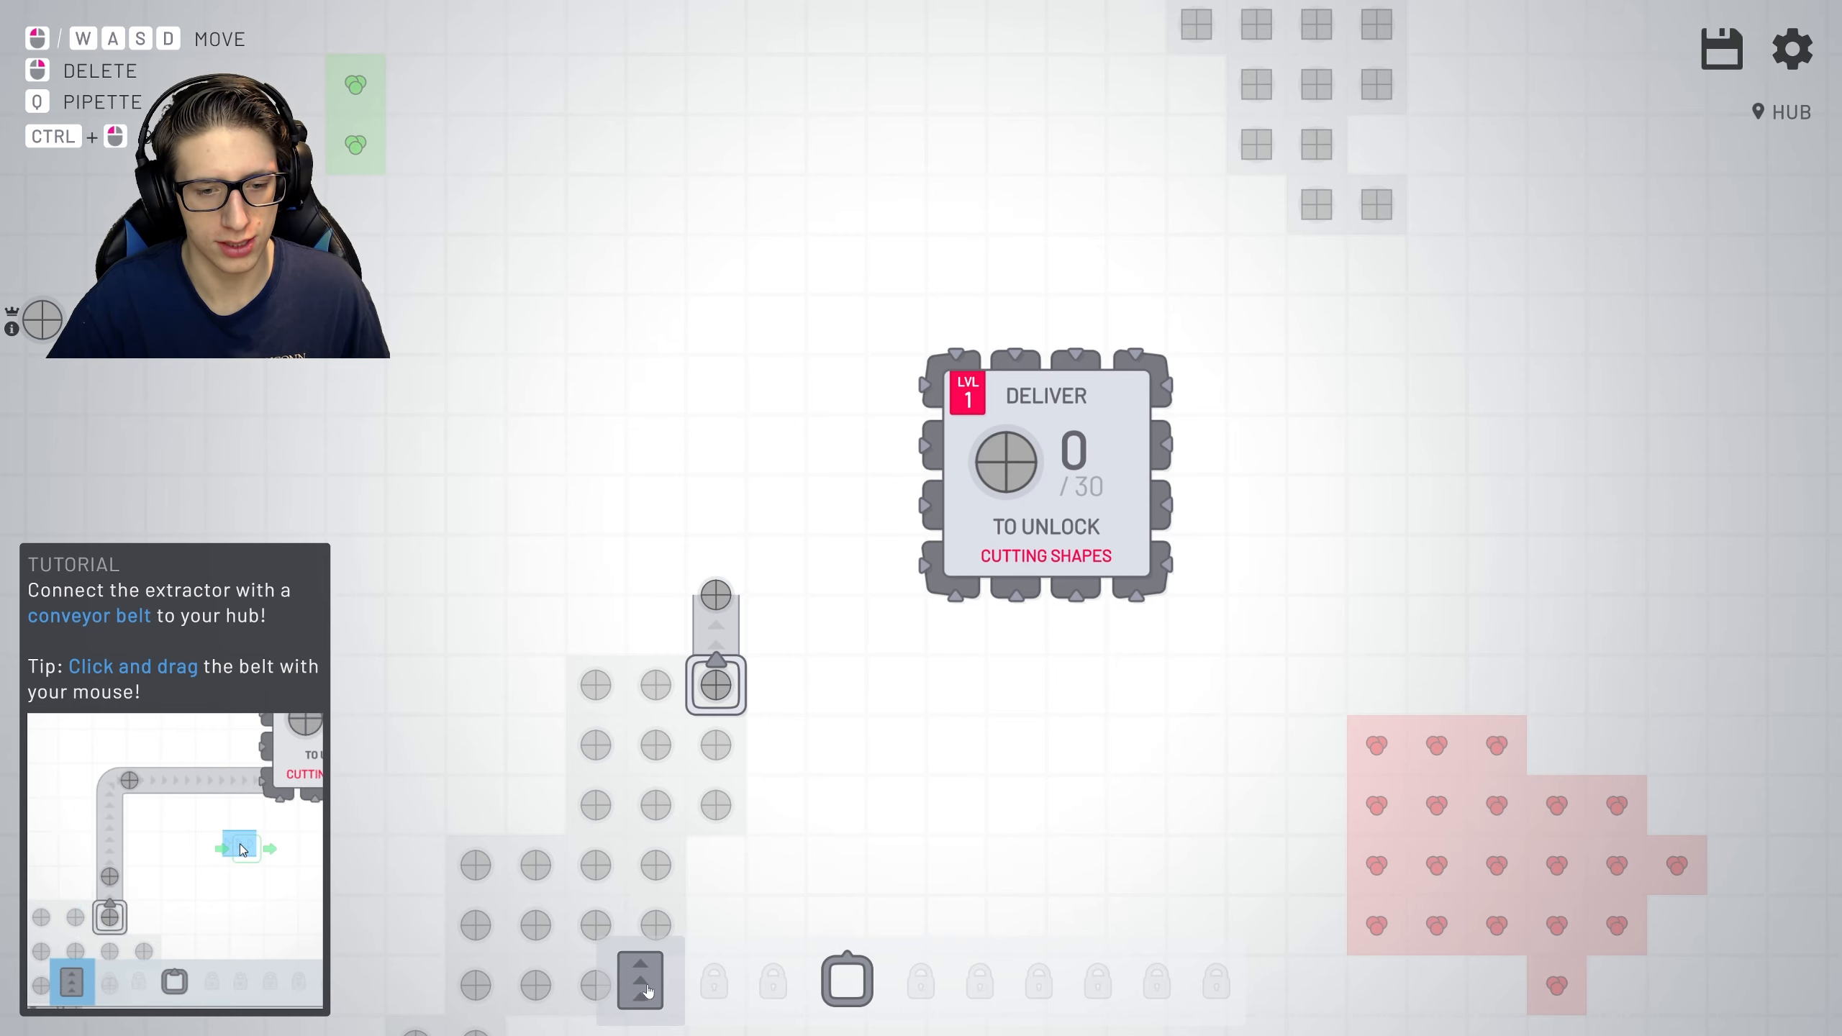
Run a conveyor belt from the extractor into the hub so the first circle is delivered.
key(1)
drag(716, 634, 921, 569)
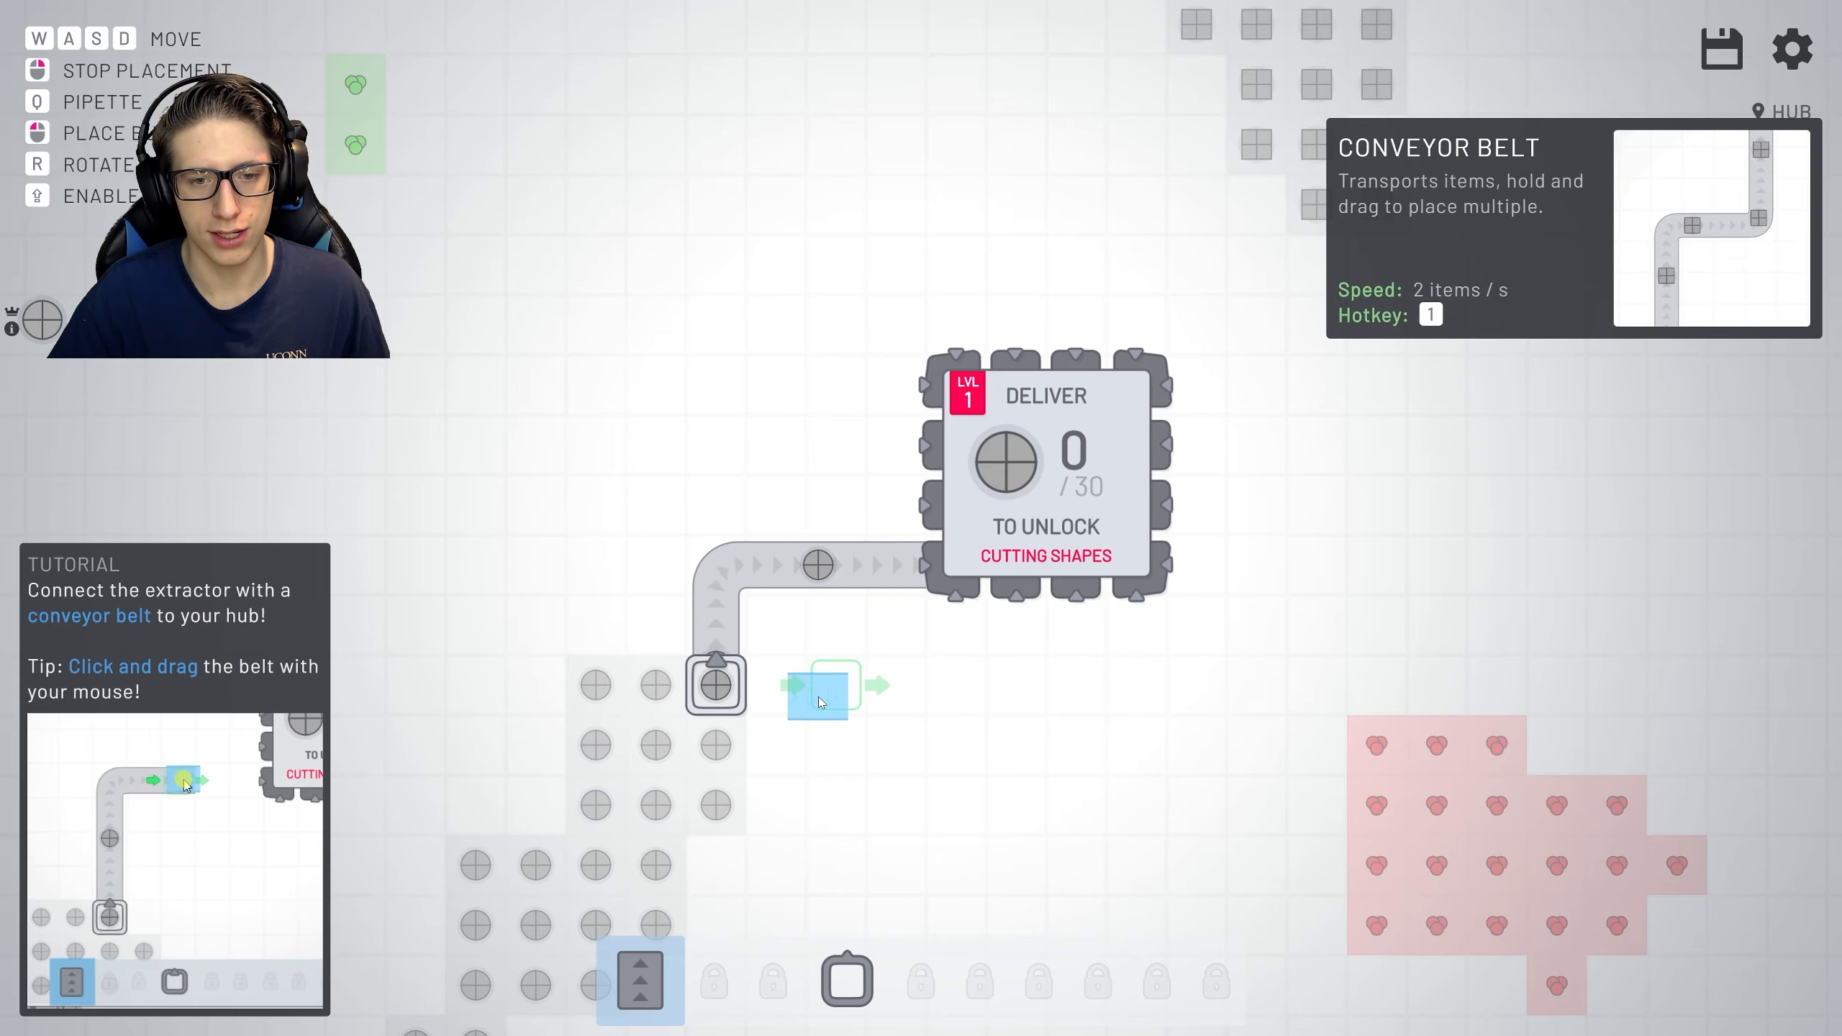
Place a second and third extractor in a row on the circle patch.
right_click(818, 697)
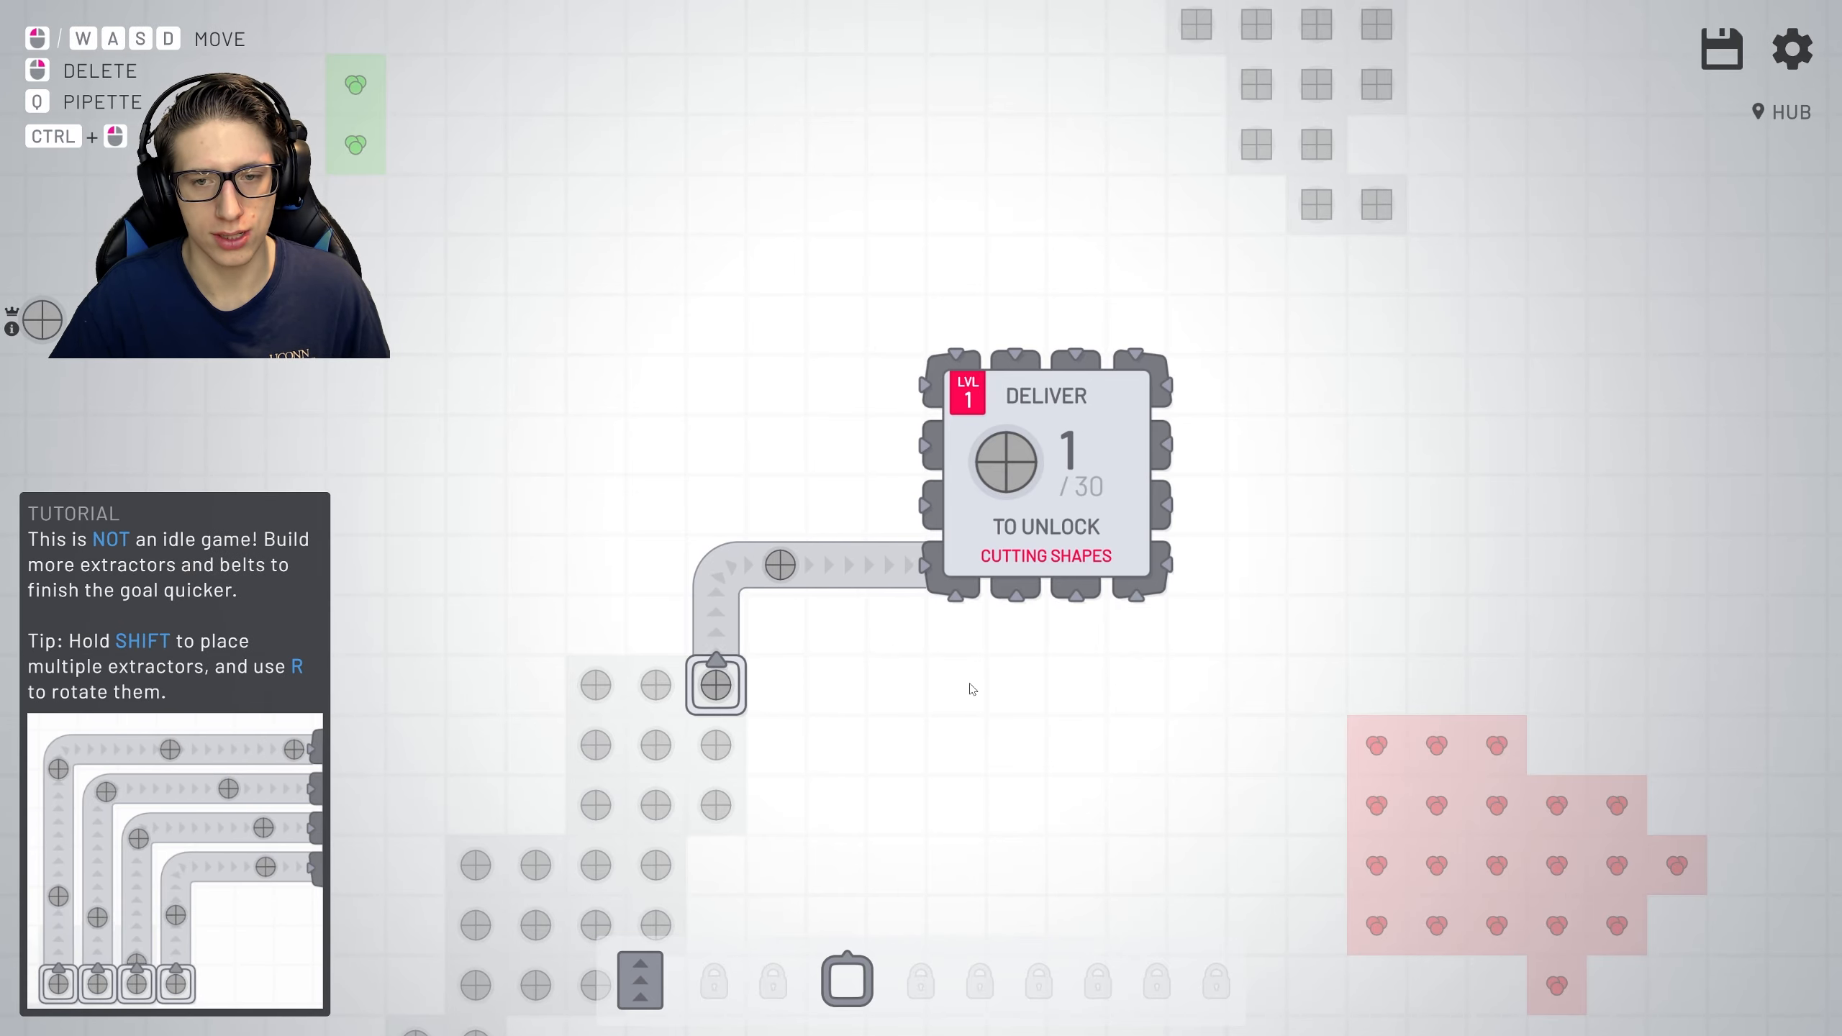
key(d)
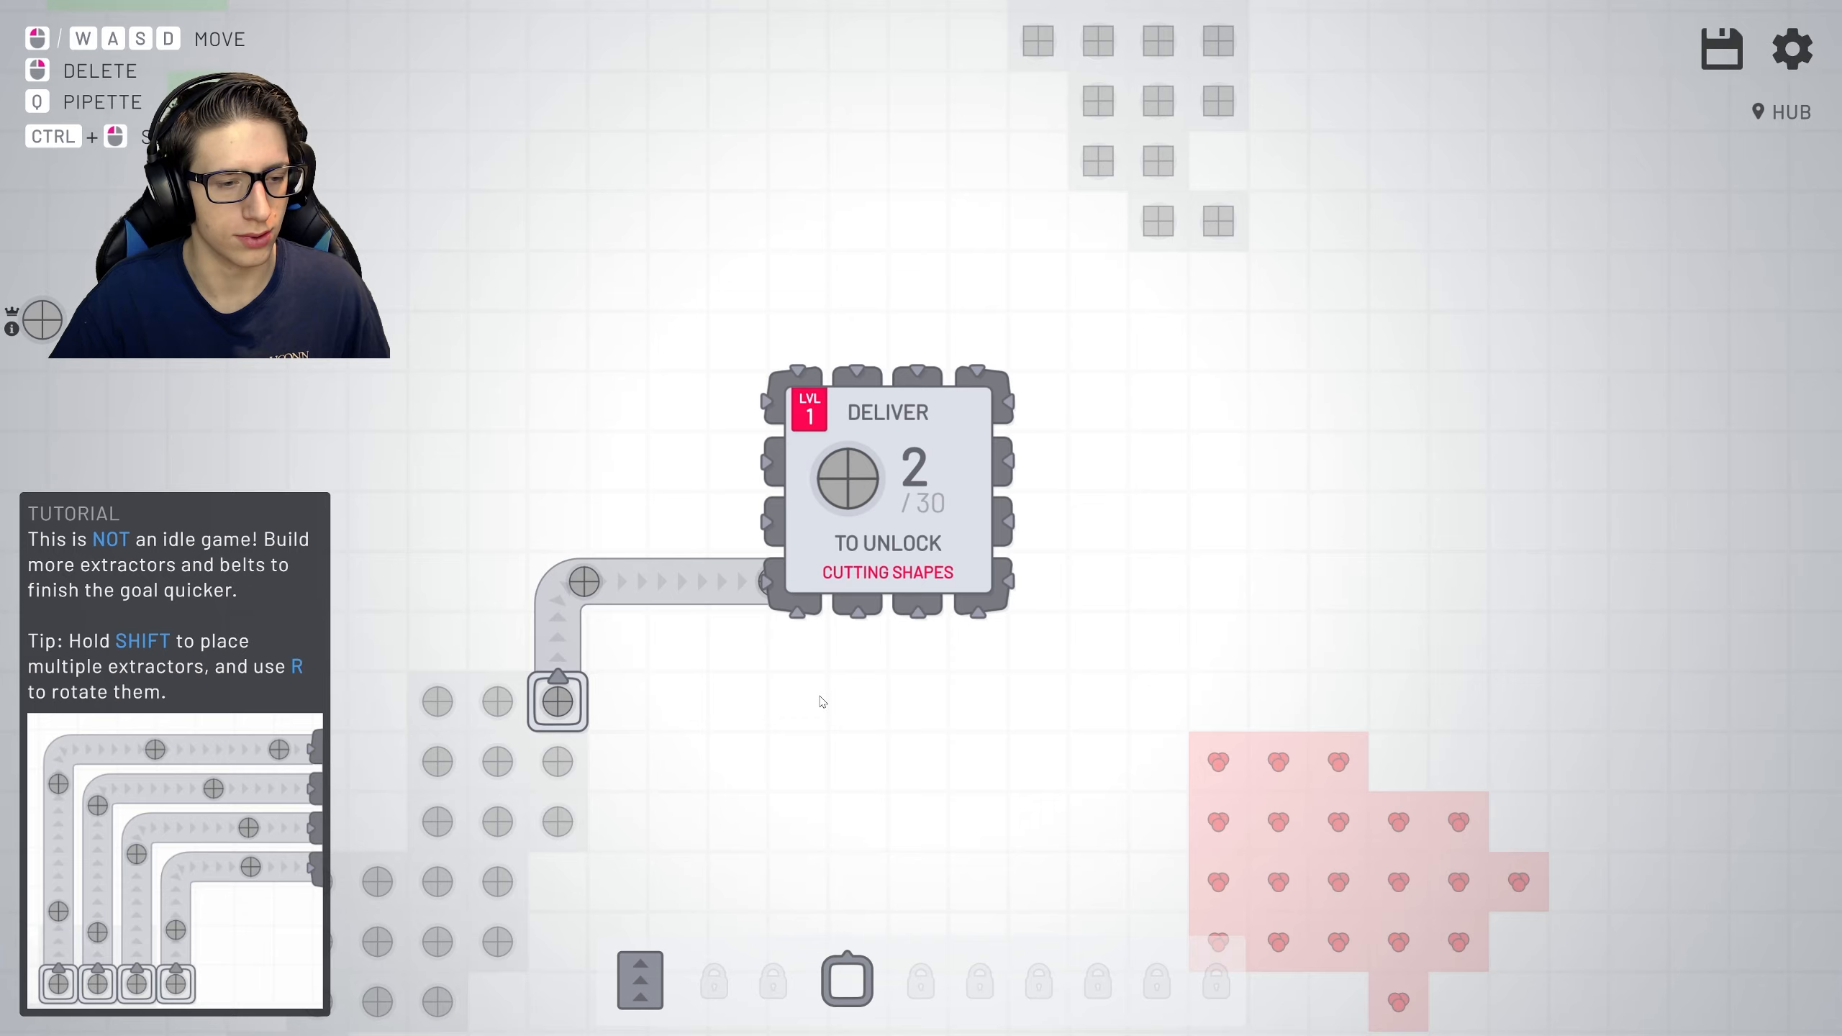
scroll(828, 708, down, 2)
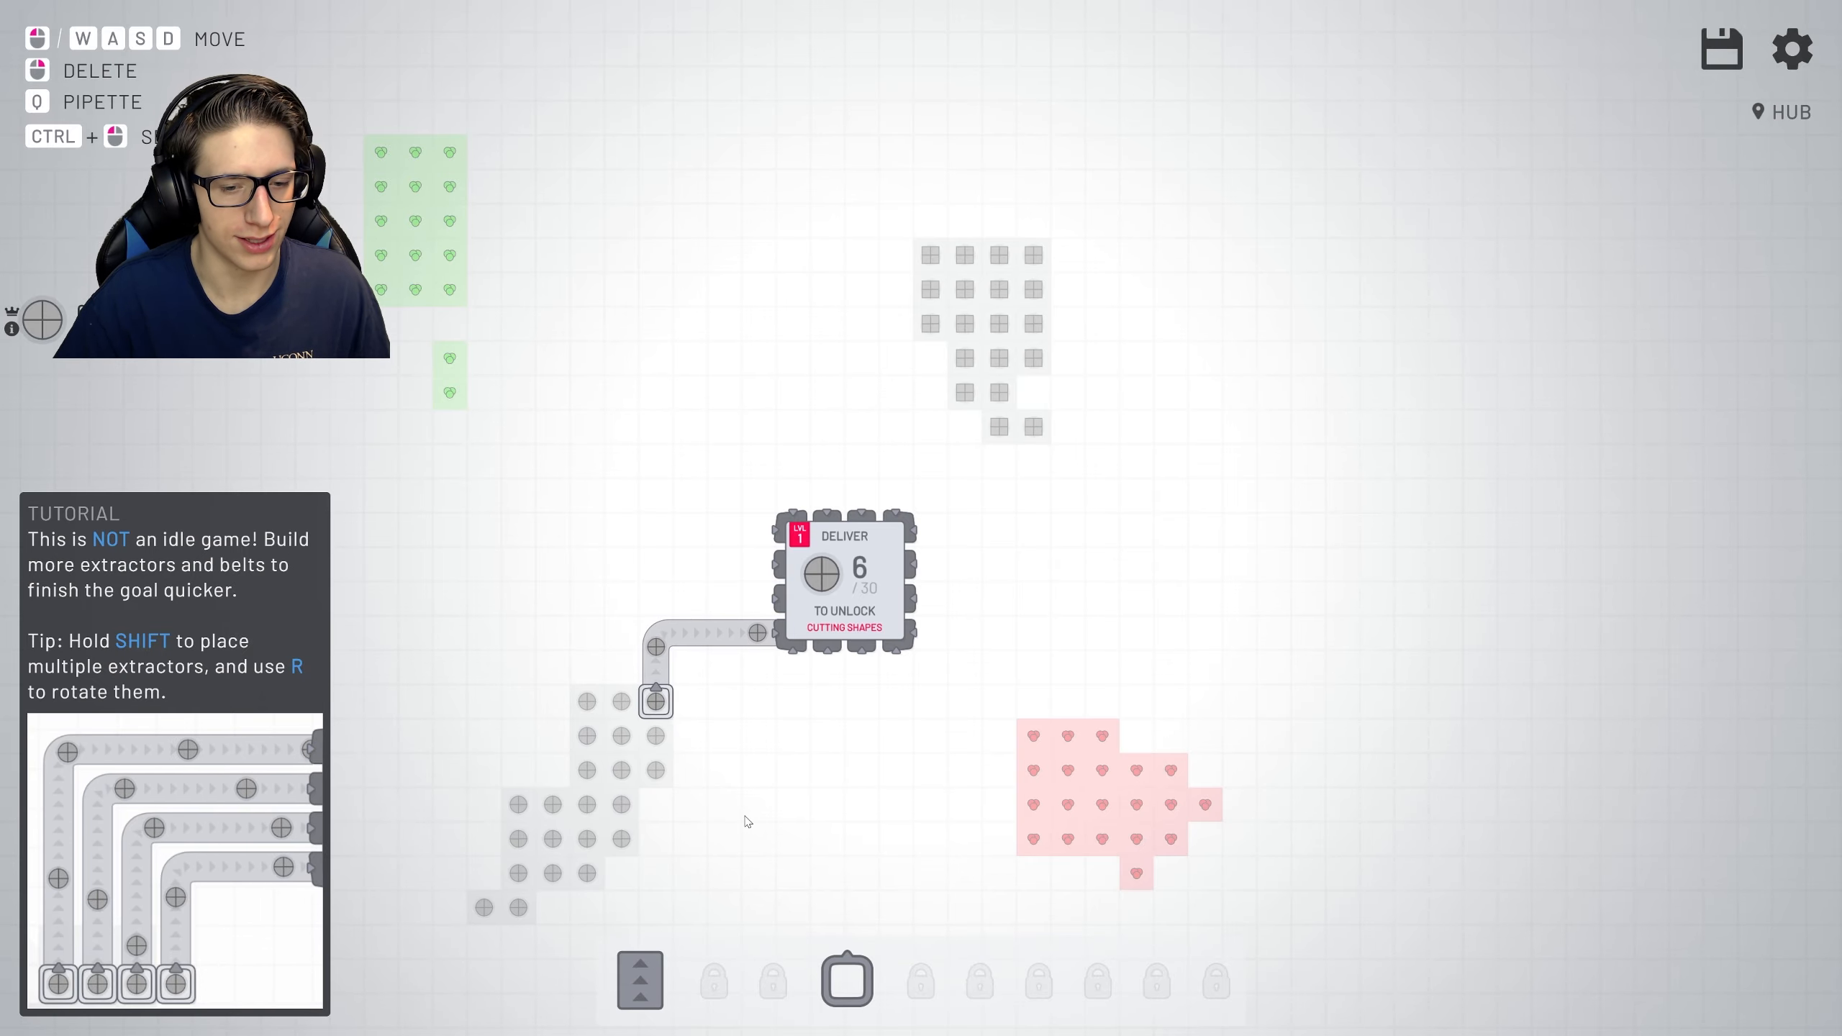
scroll(745, 820, up, 2)
key(w)
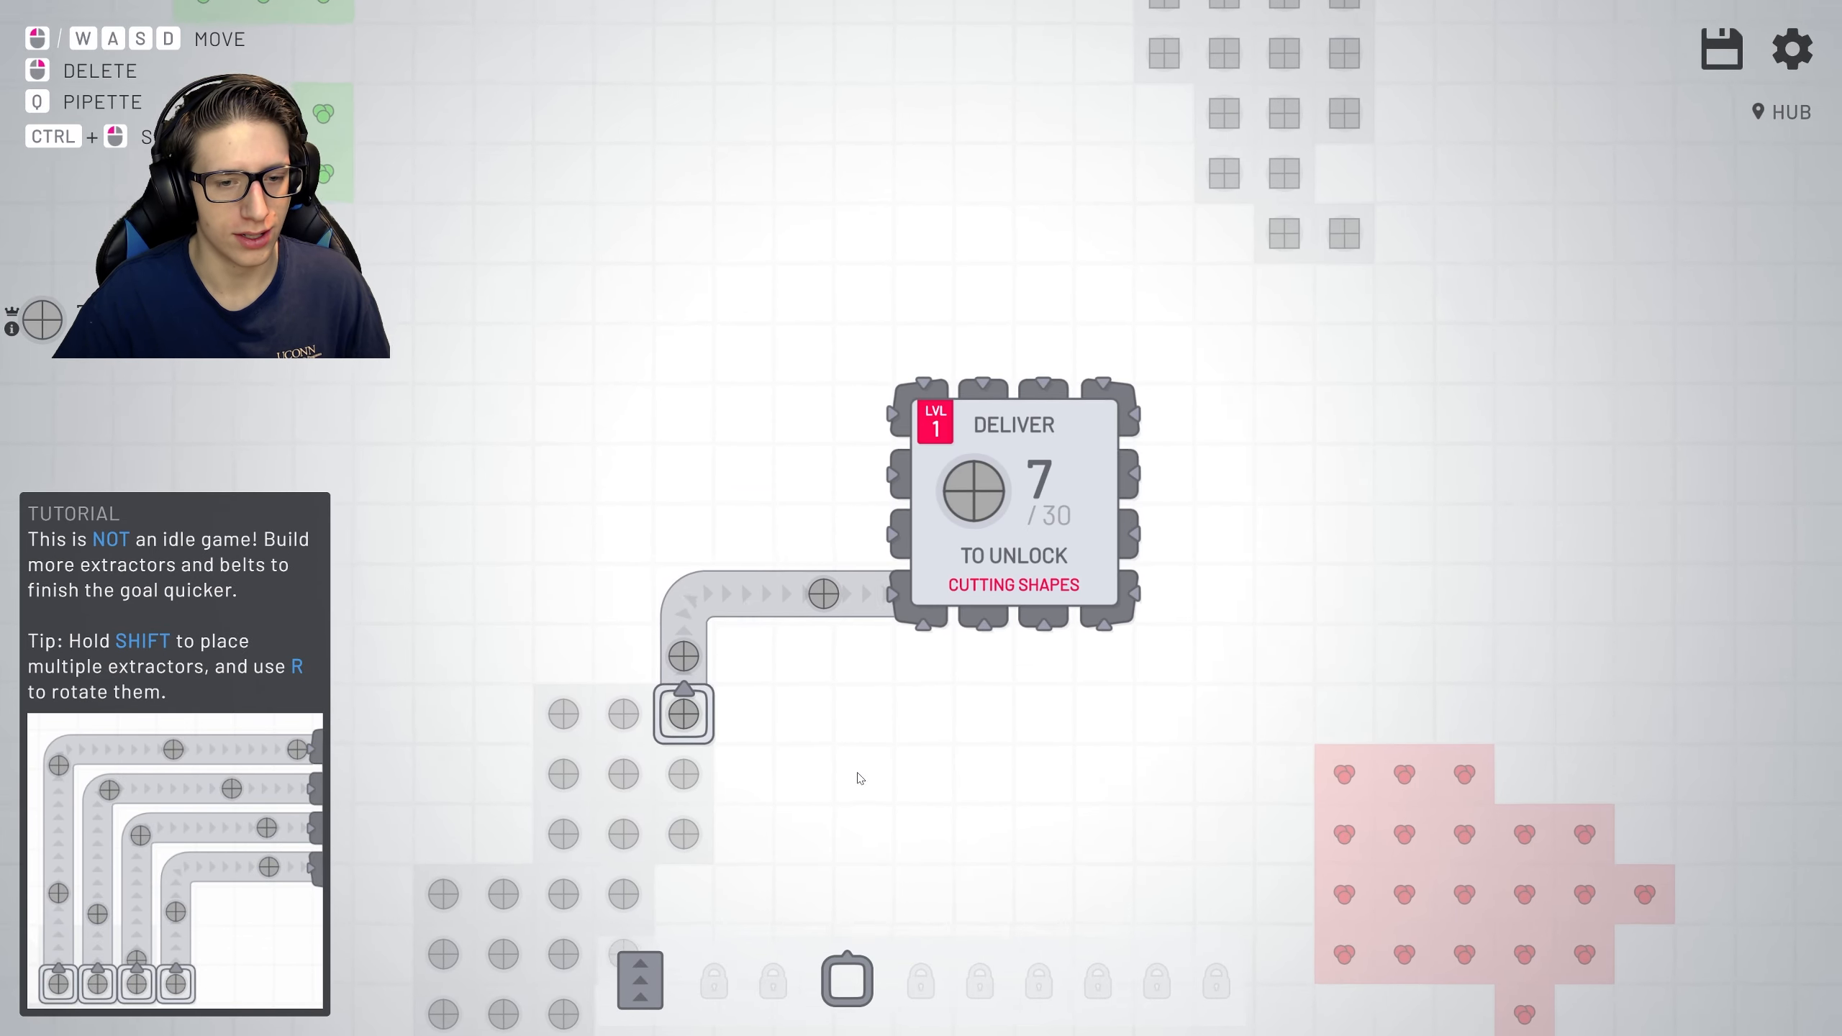
key(1)
click(642, 732)
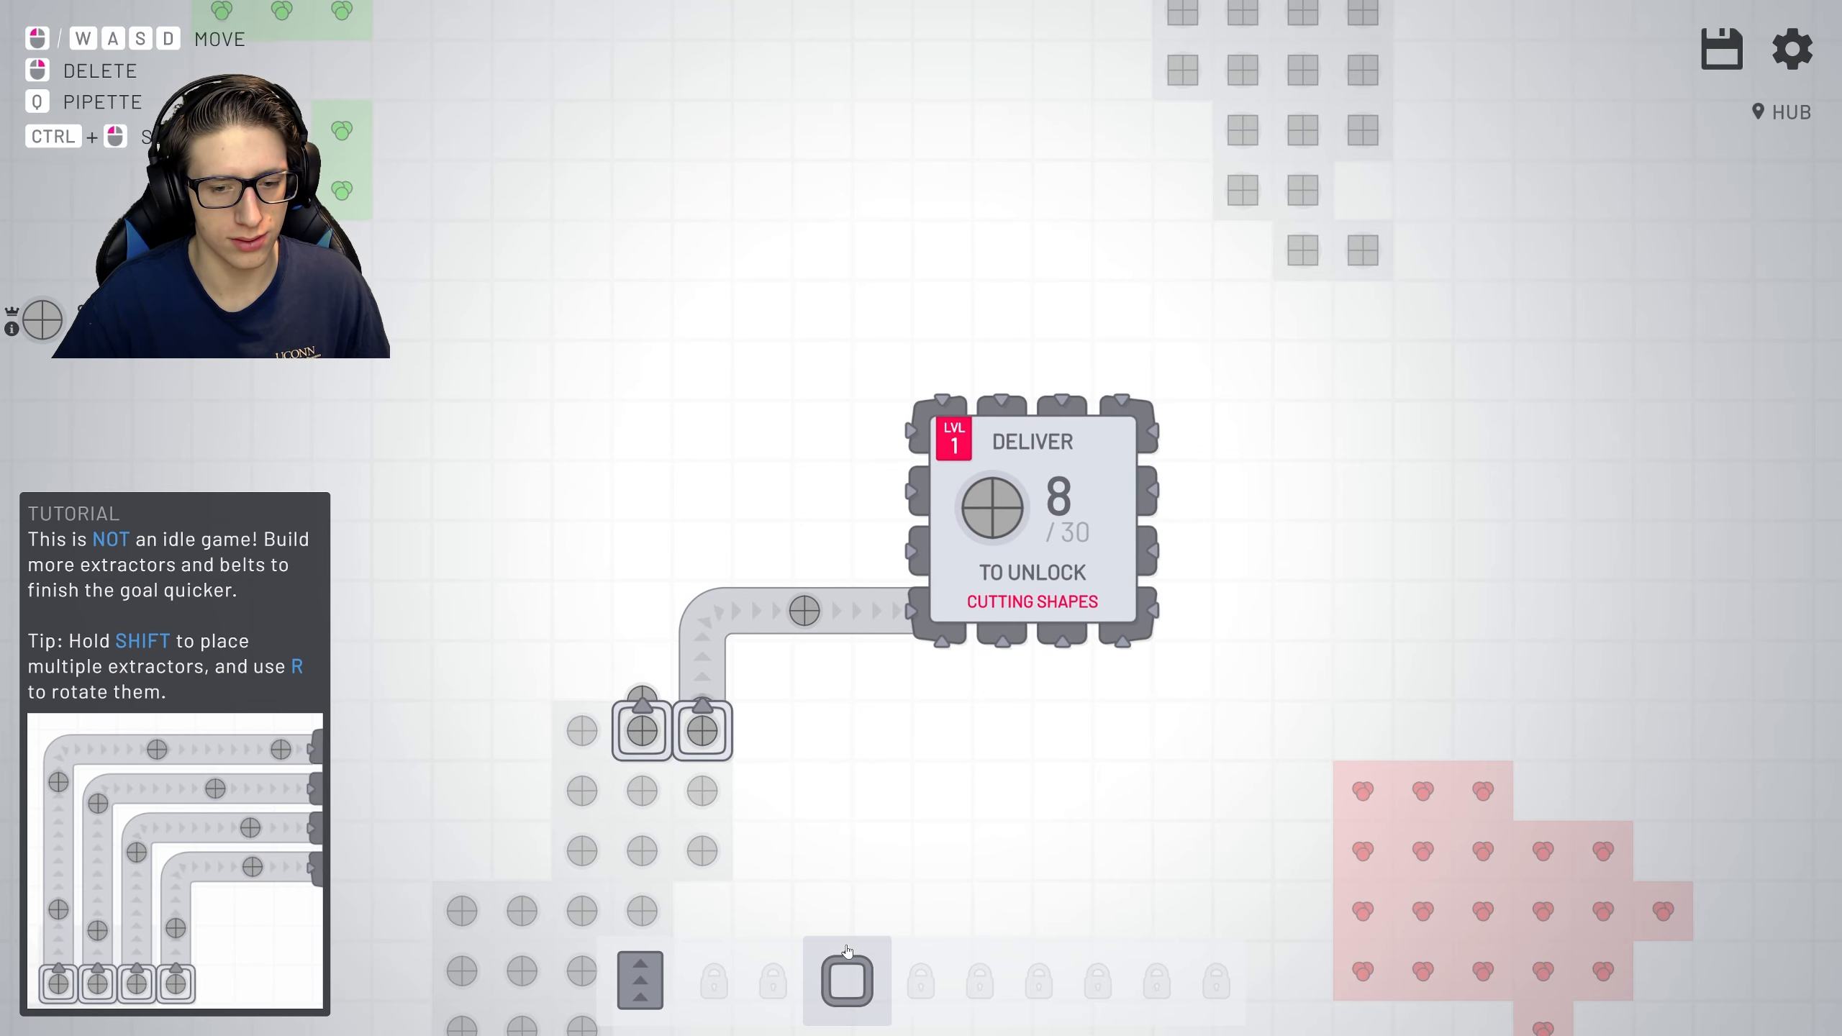
key(2)
click(582, 731)
Belt each of the three extractors into the hub.
key(1)
drag(641, 671, 906, 556)
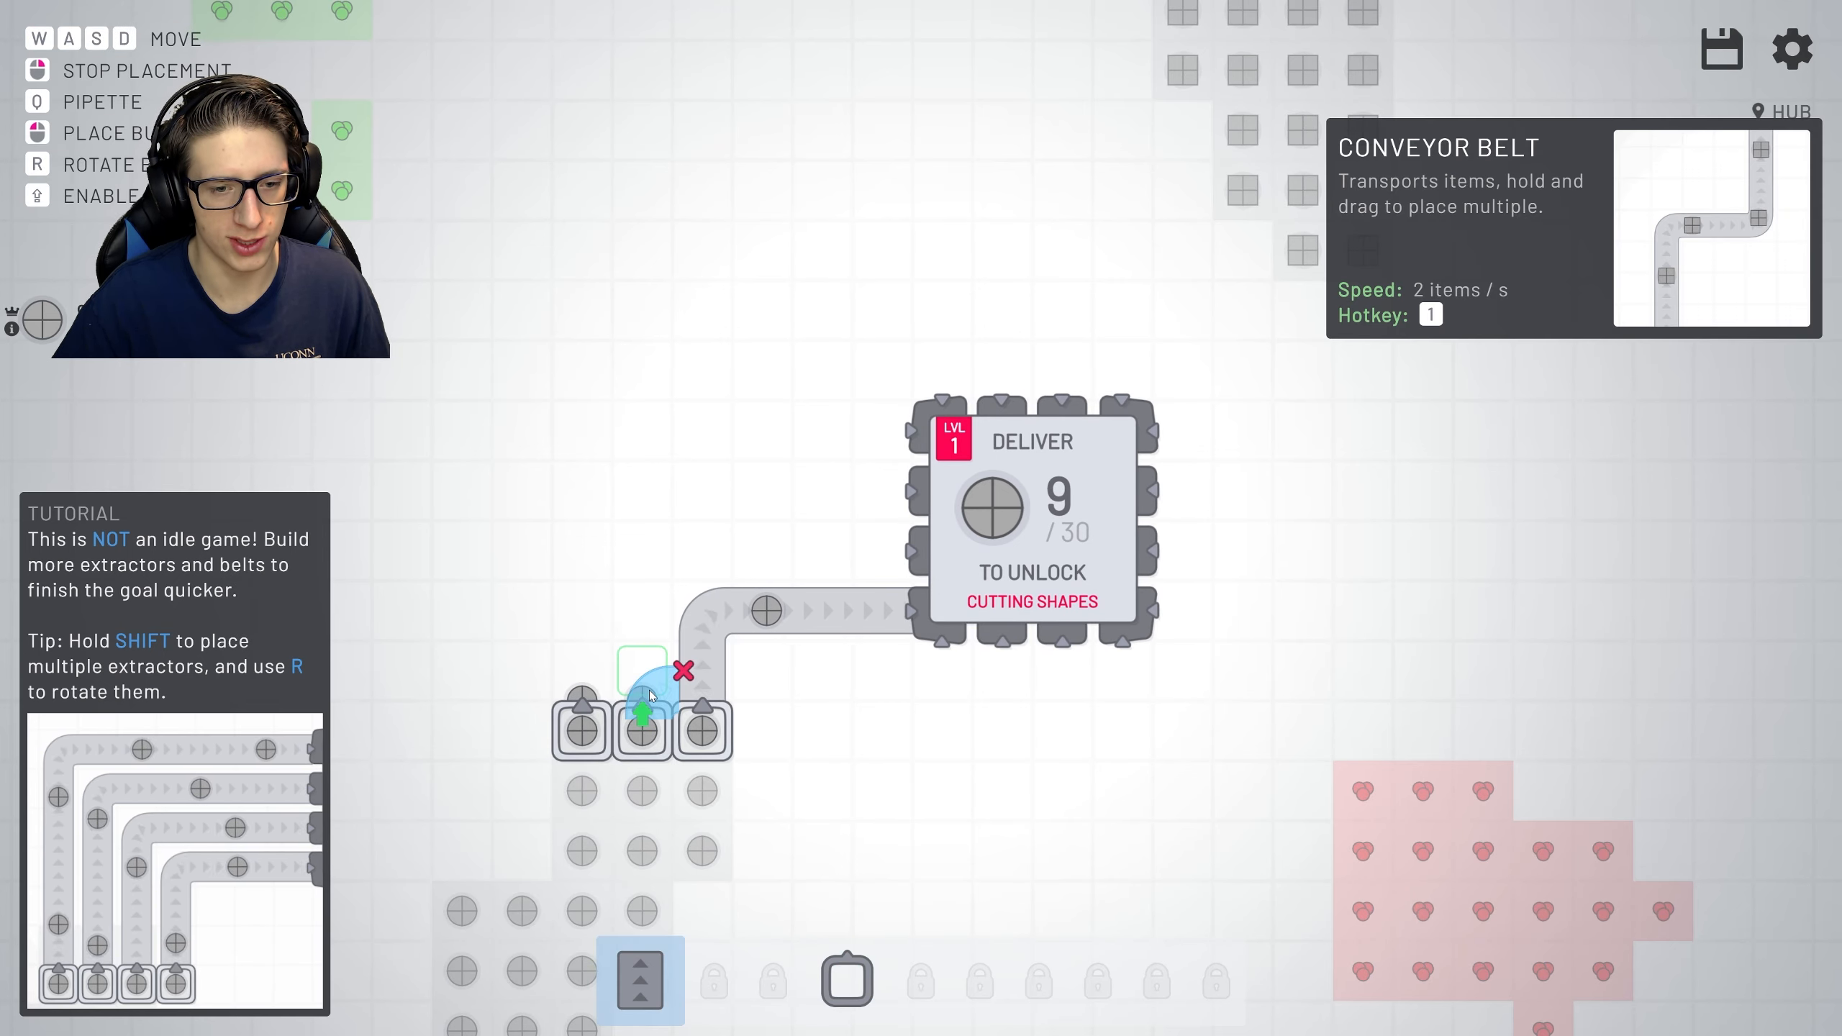
drag(580, 705, 763, 549)
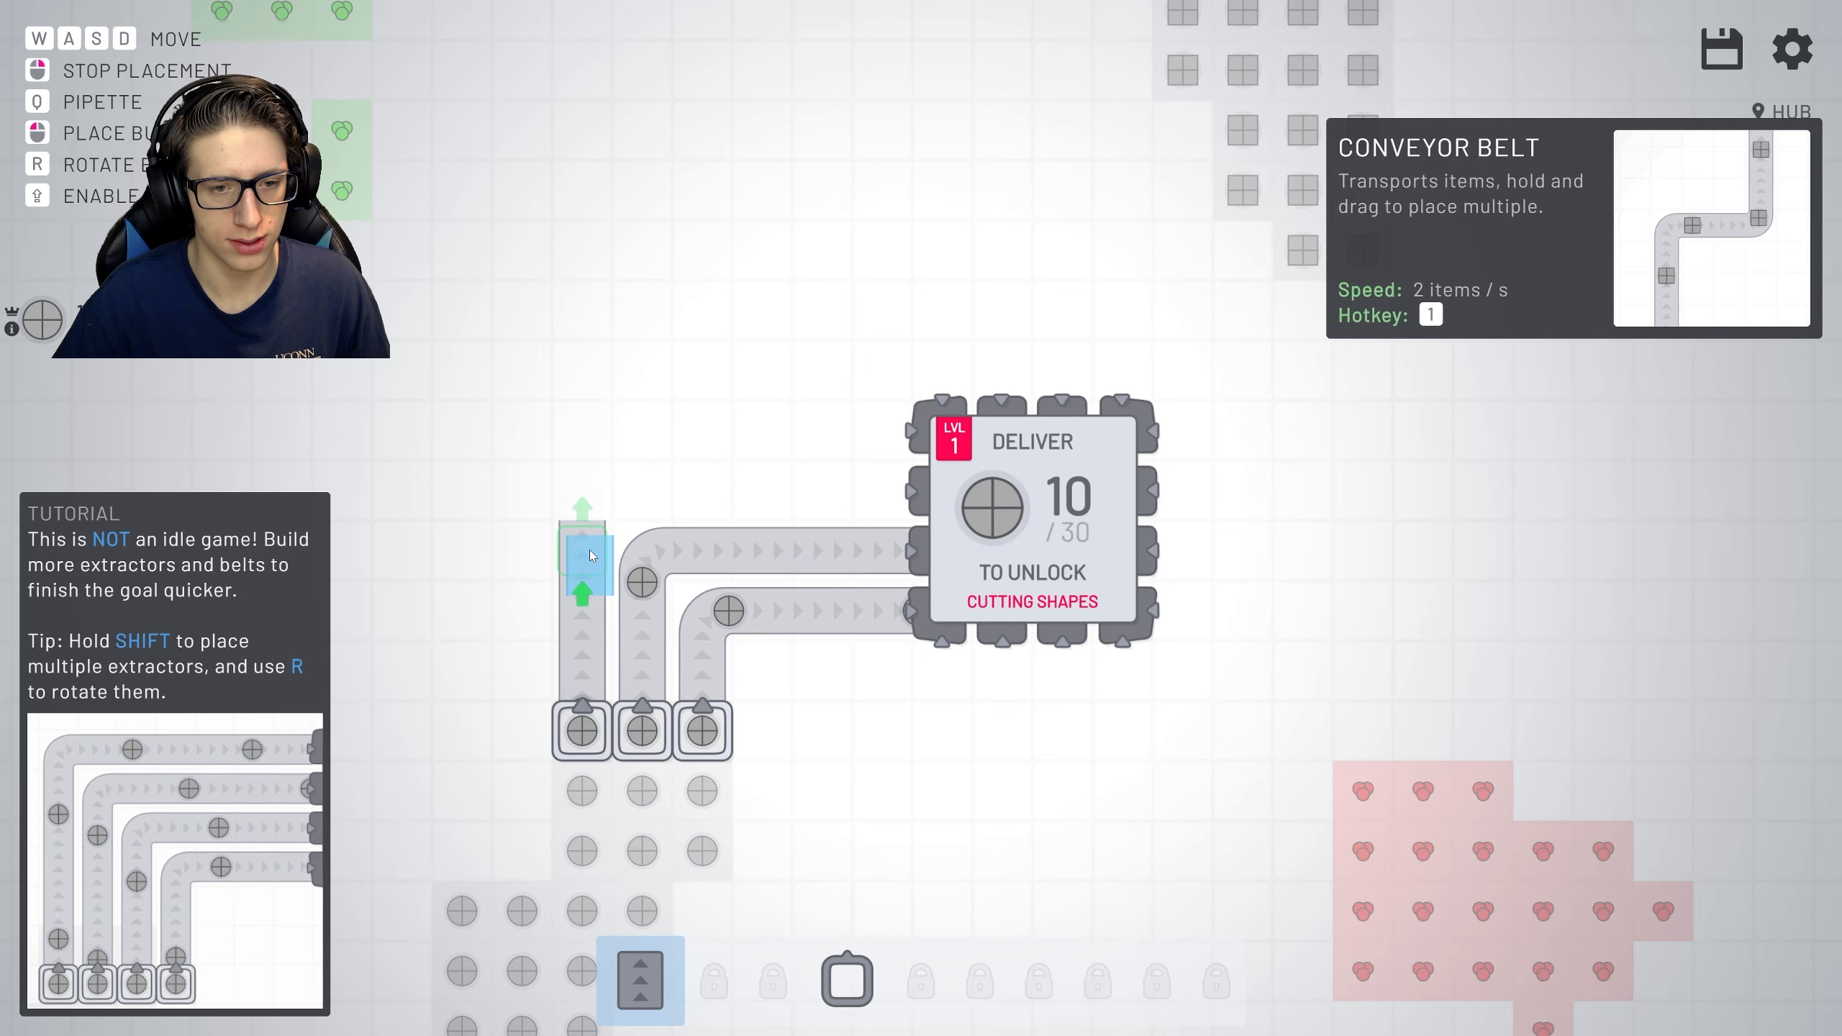
drag(642, 633, 828, 565)
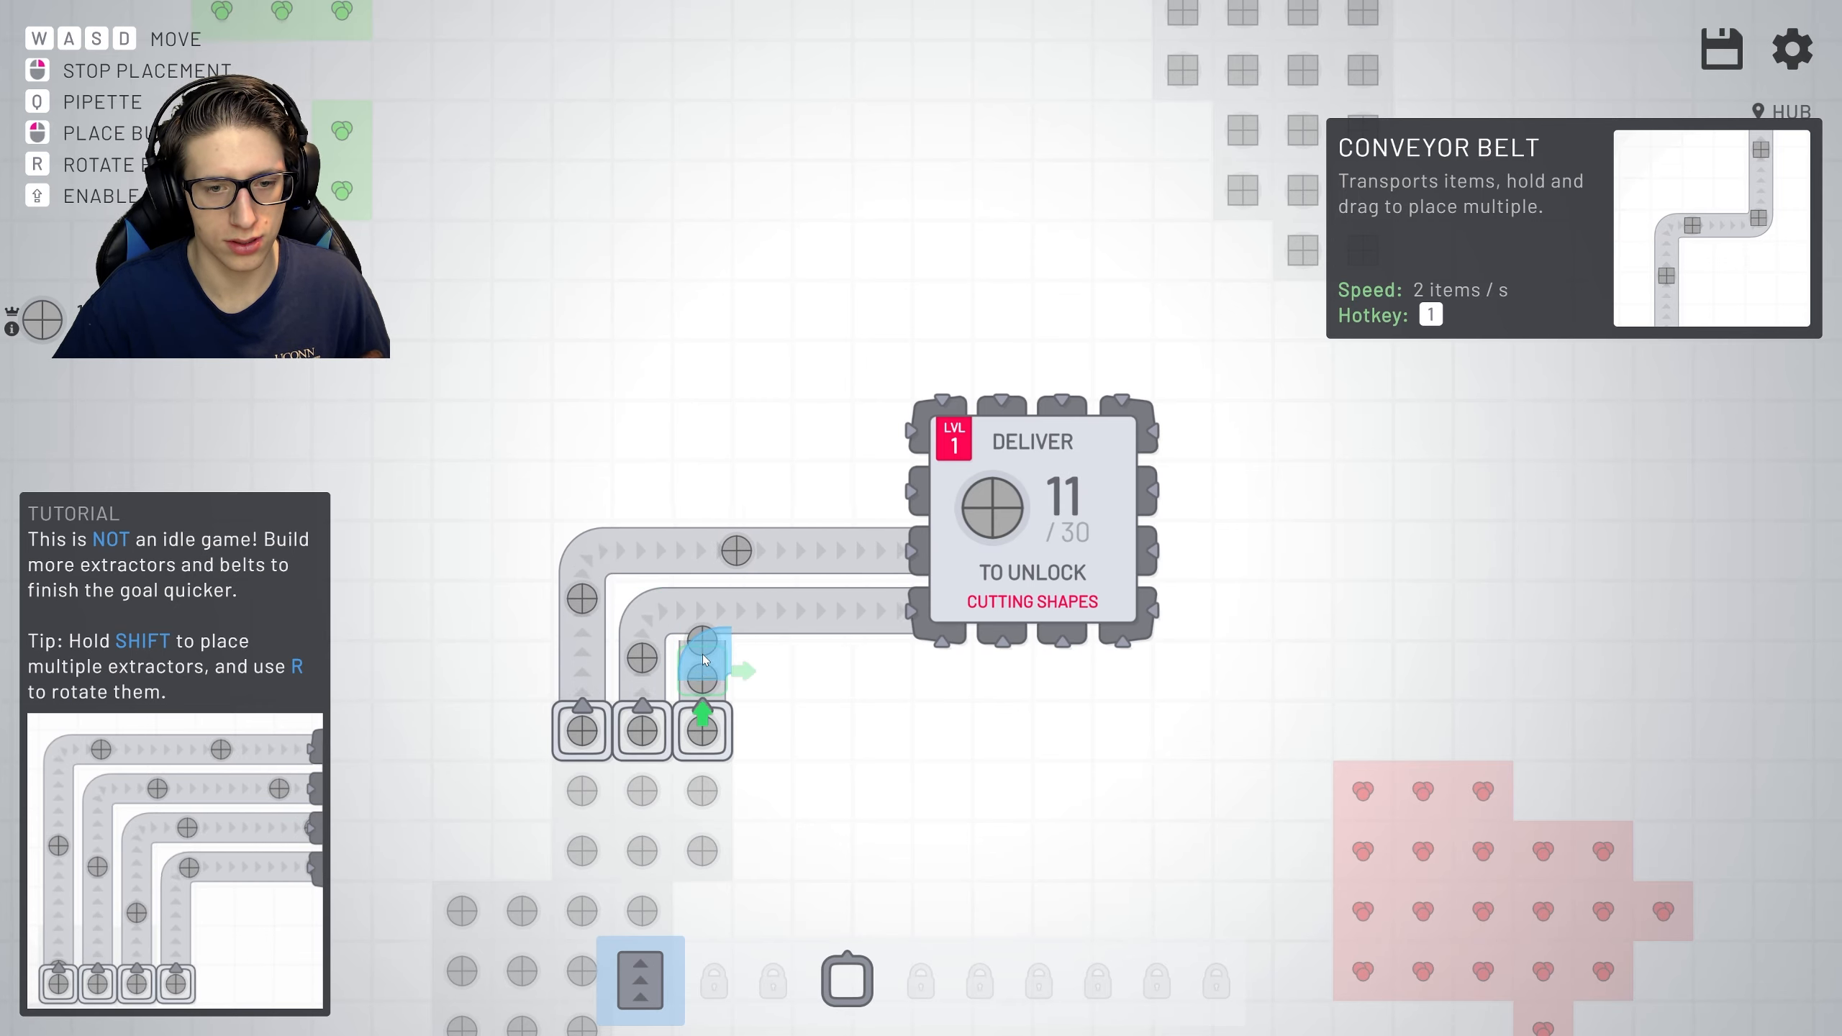
drag(704, 672, 935, 633)
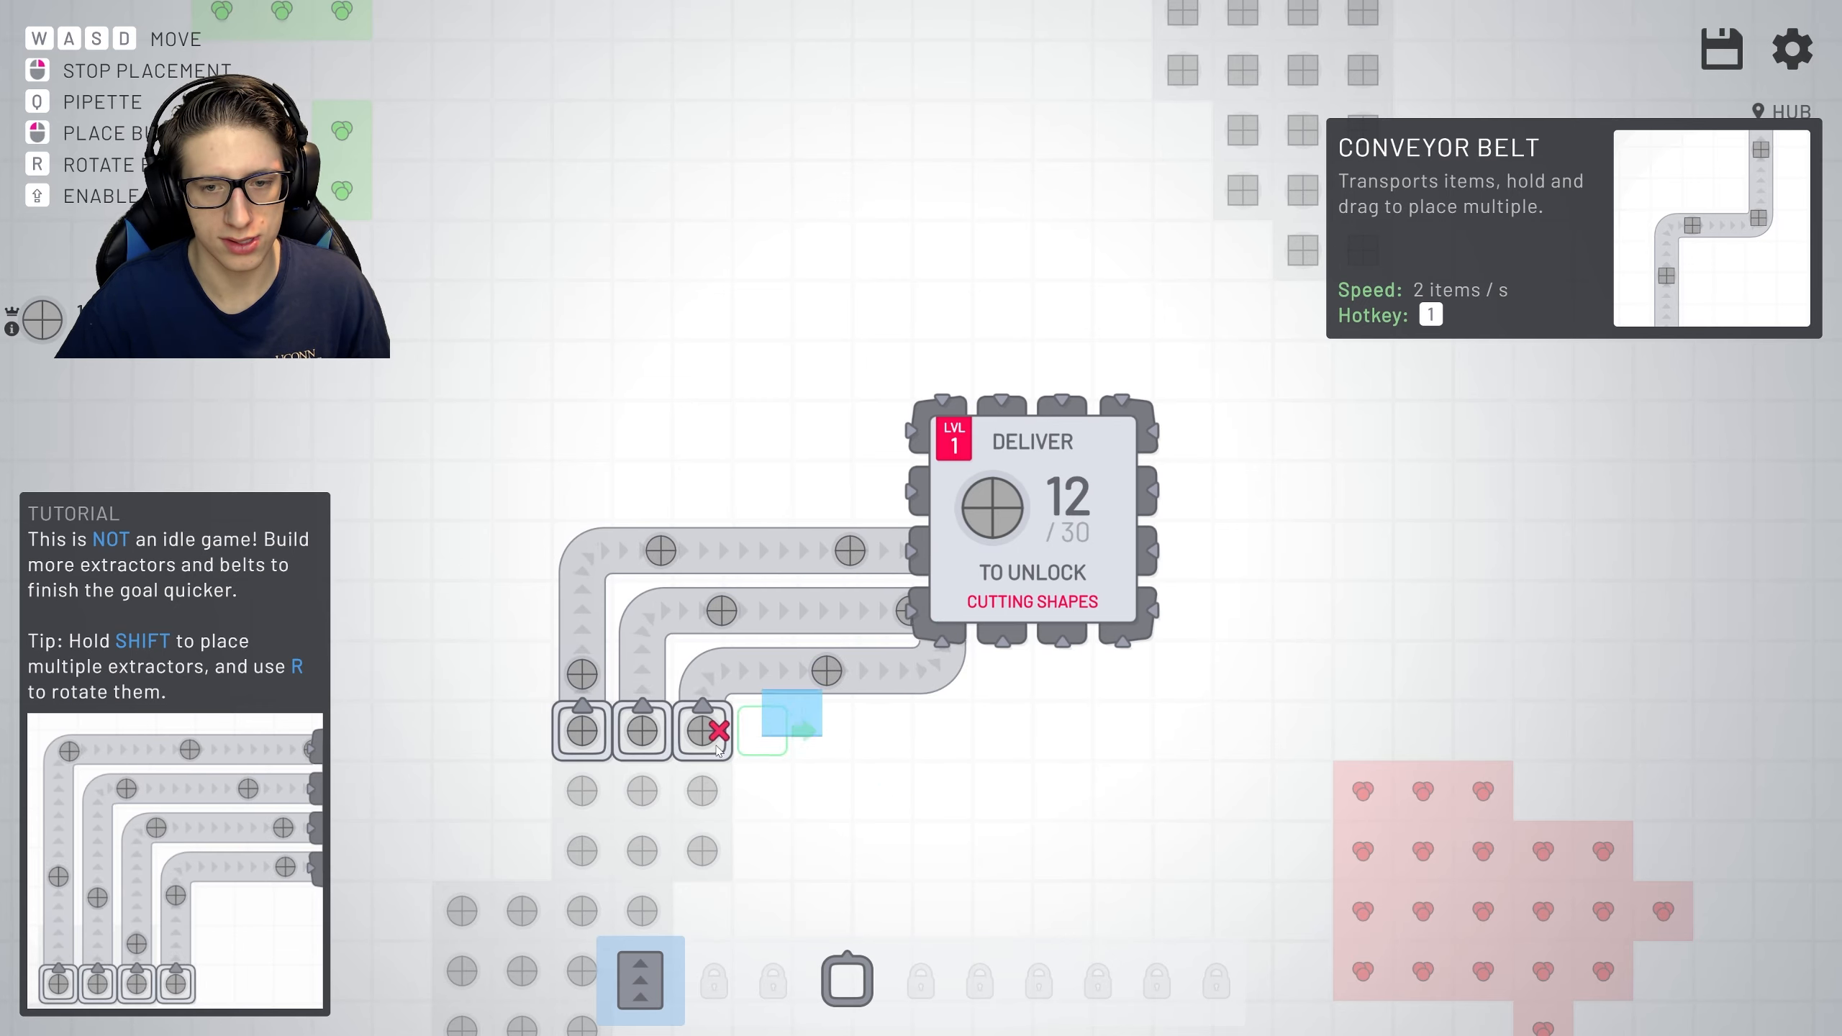
Place an extractor below the left end of the extractor row after a few retries.
click(846, 981)
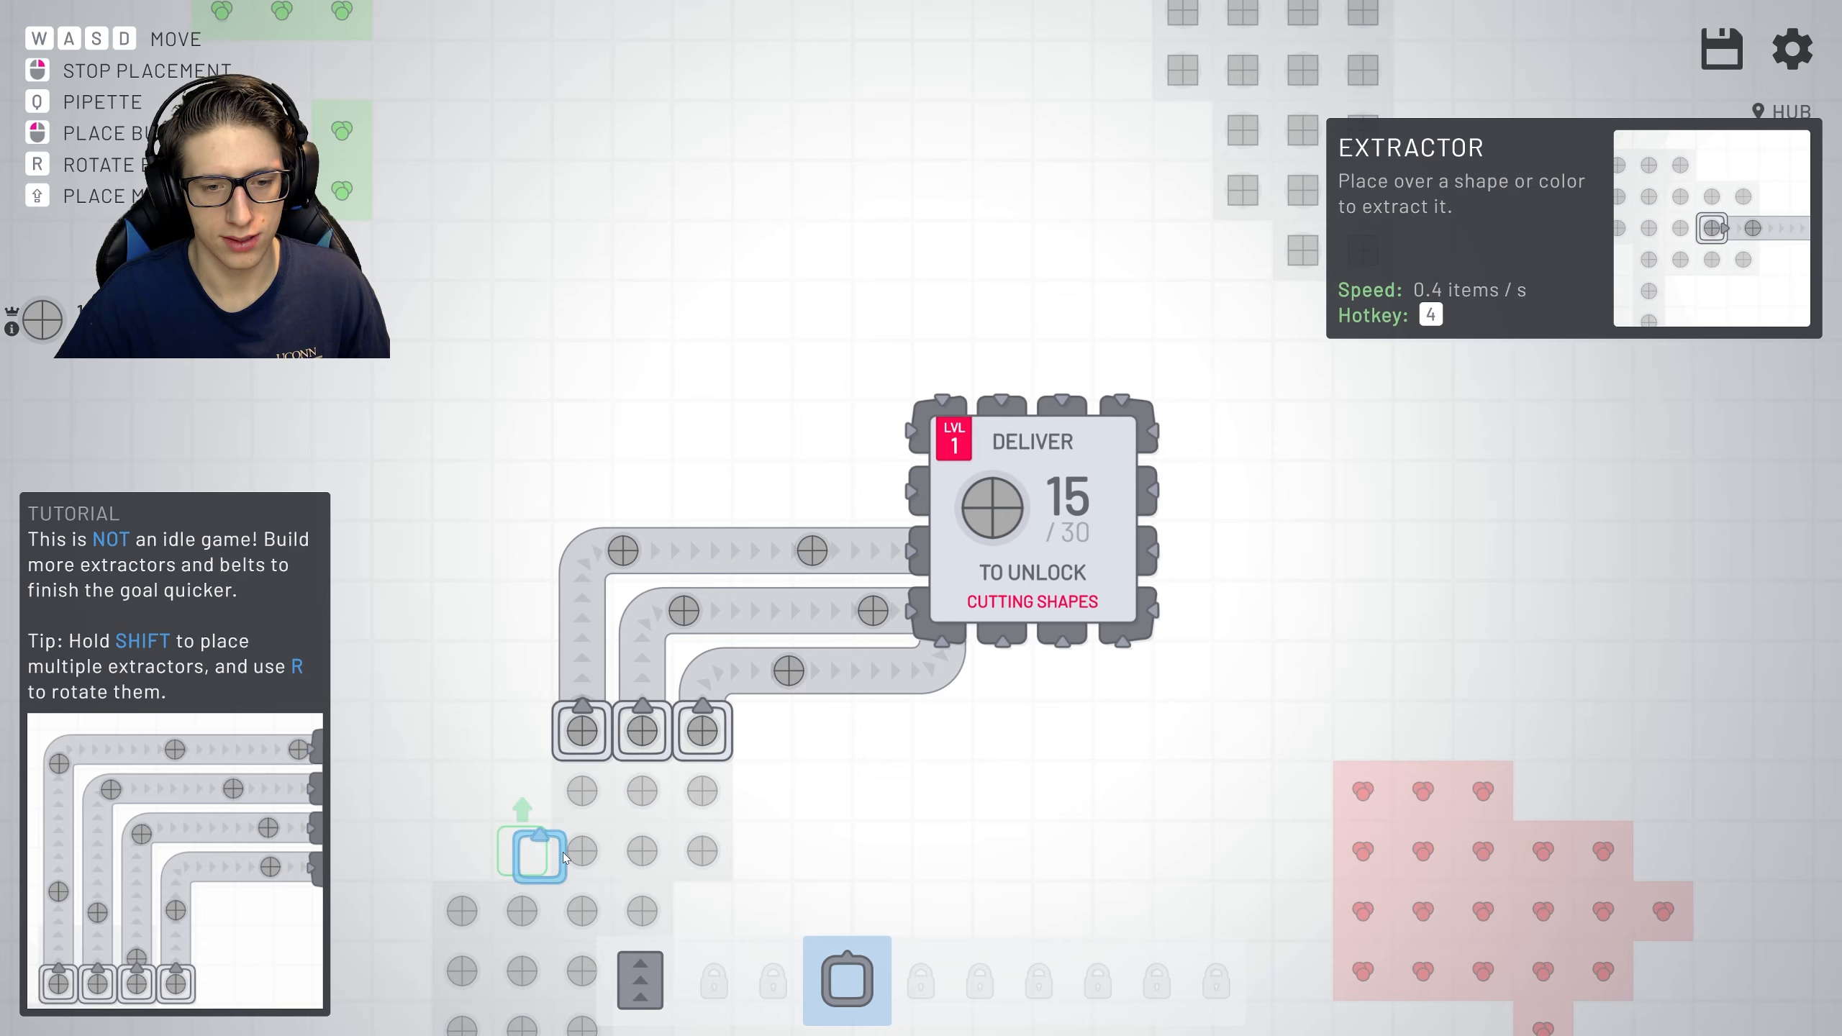
click(581, 790)
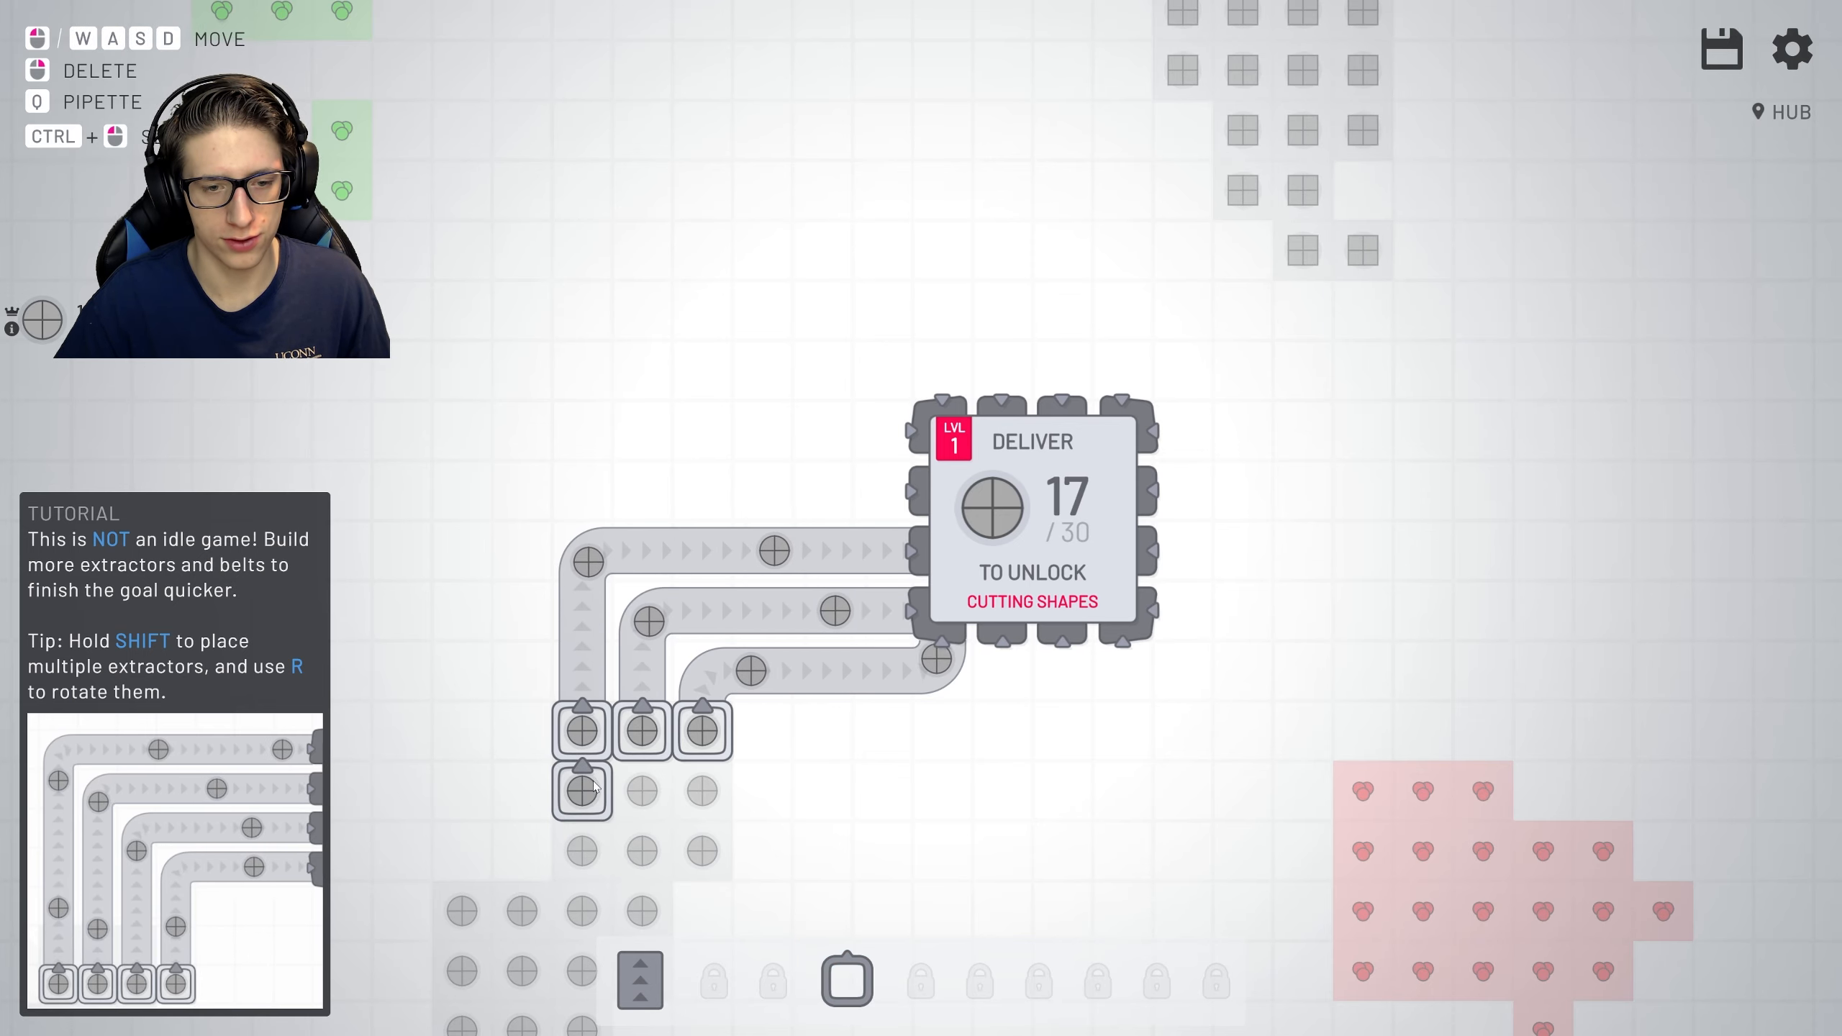
right_click(581, 790)
key(4)
click(582, 790)
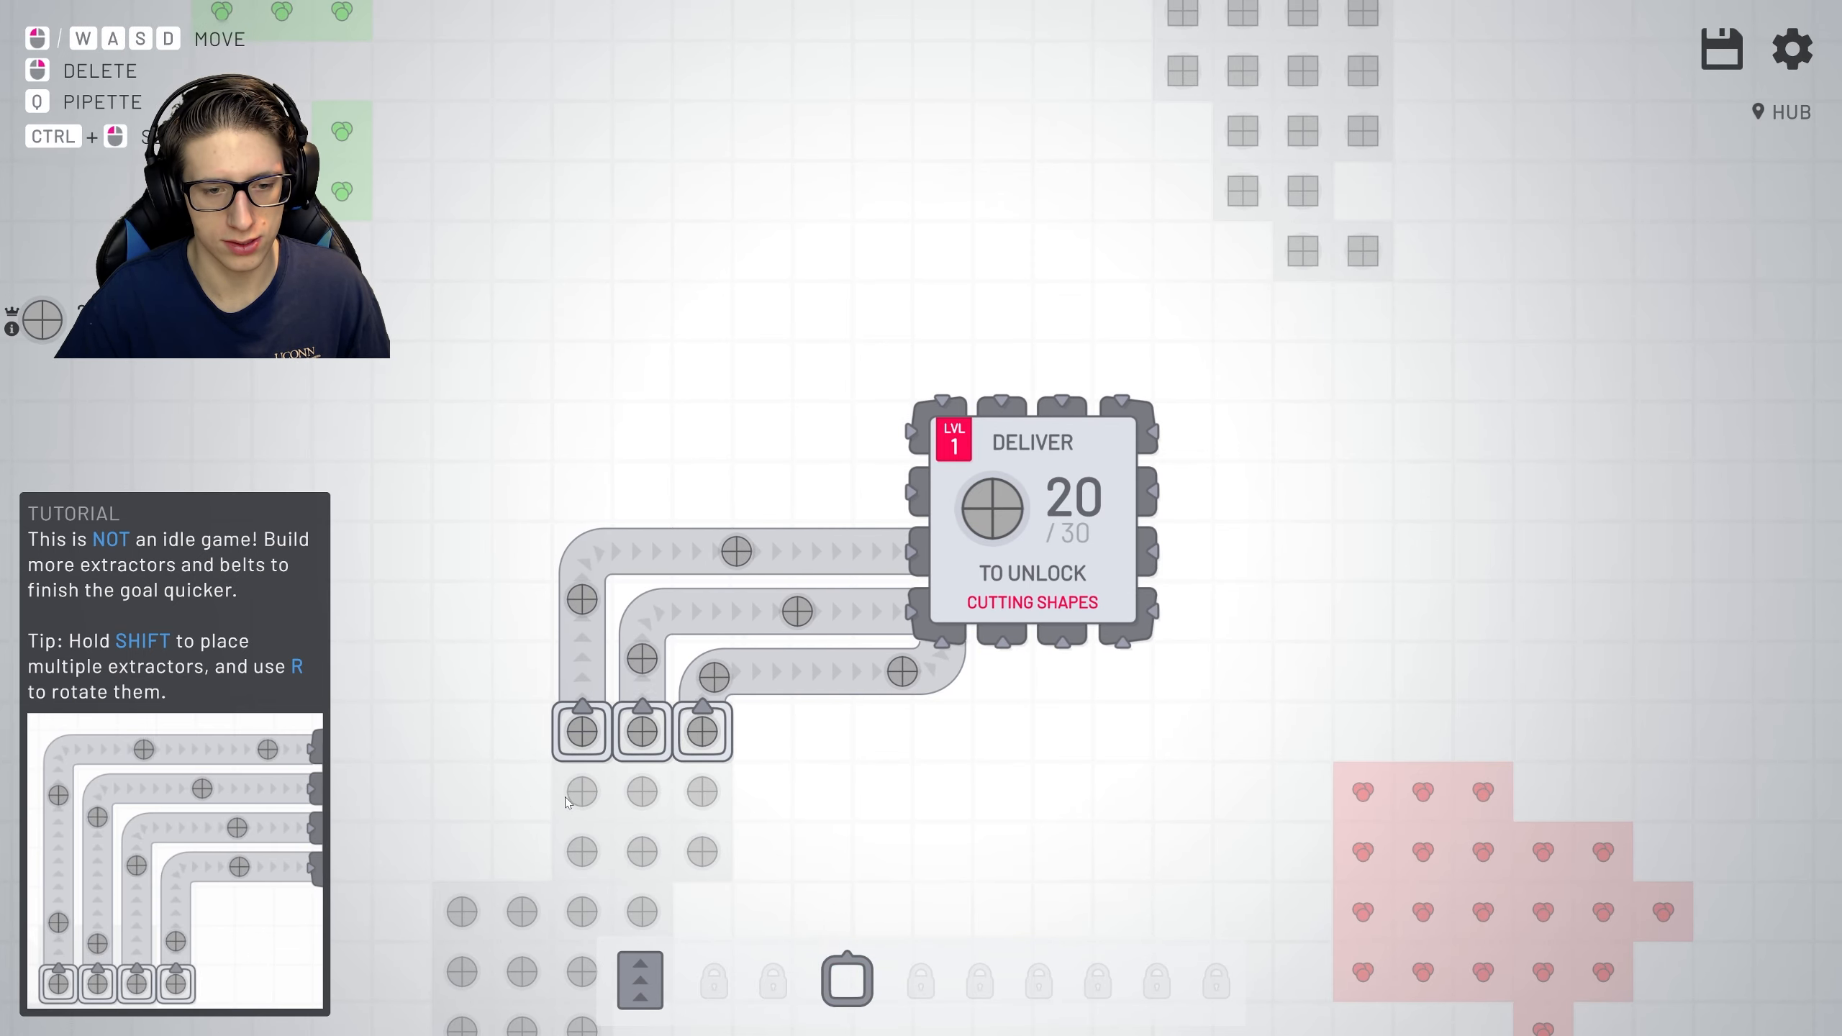
key(4)
right_click(581, 790)
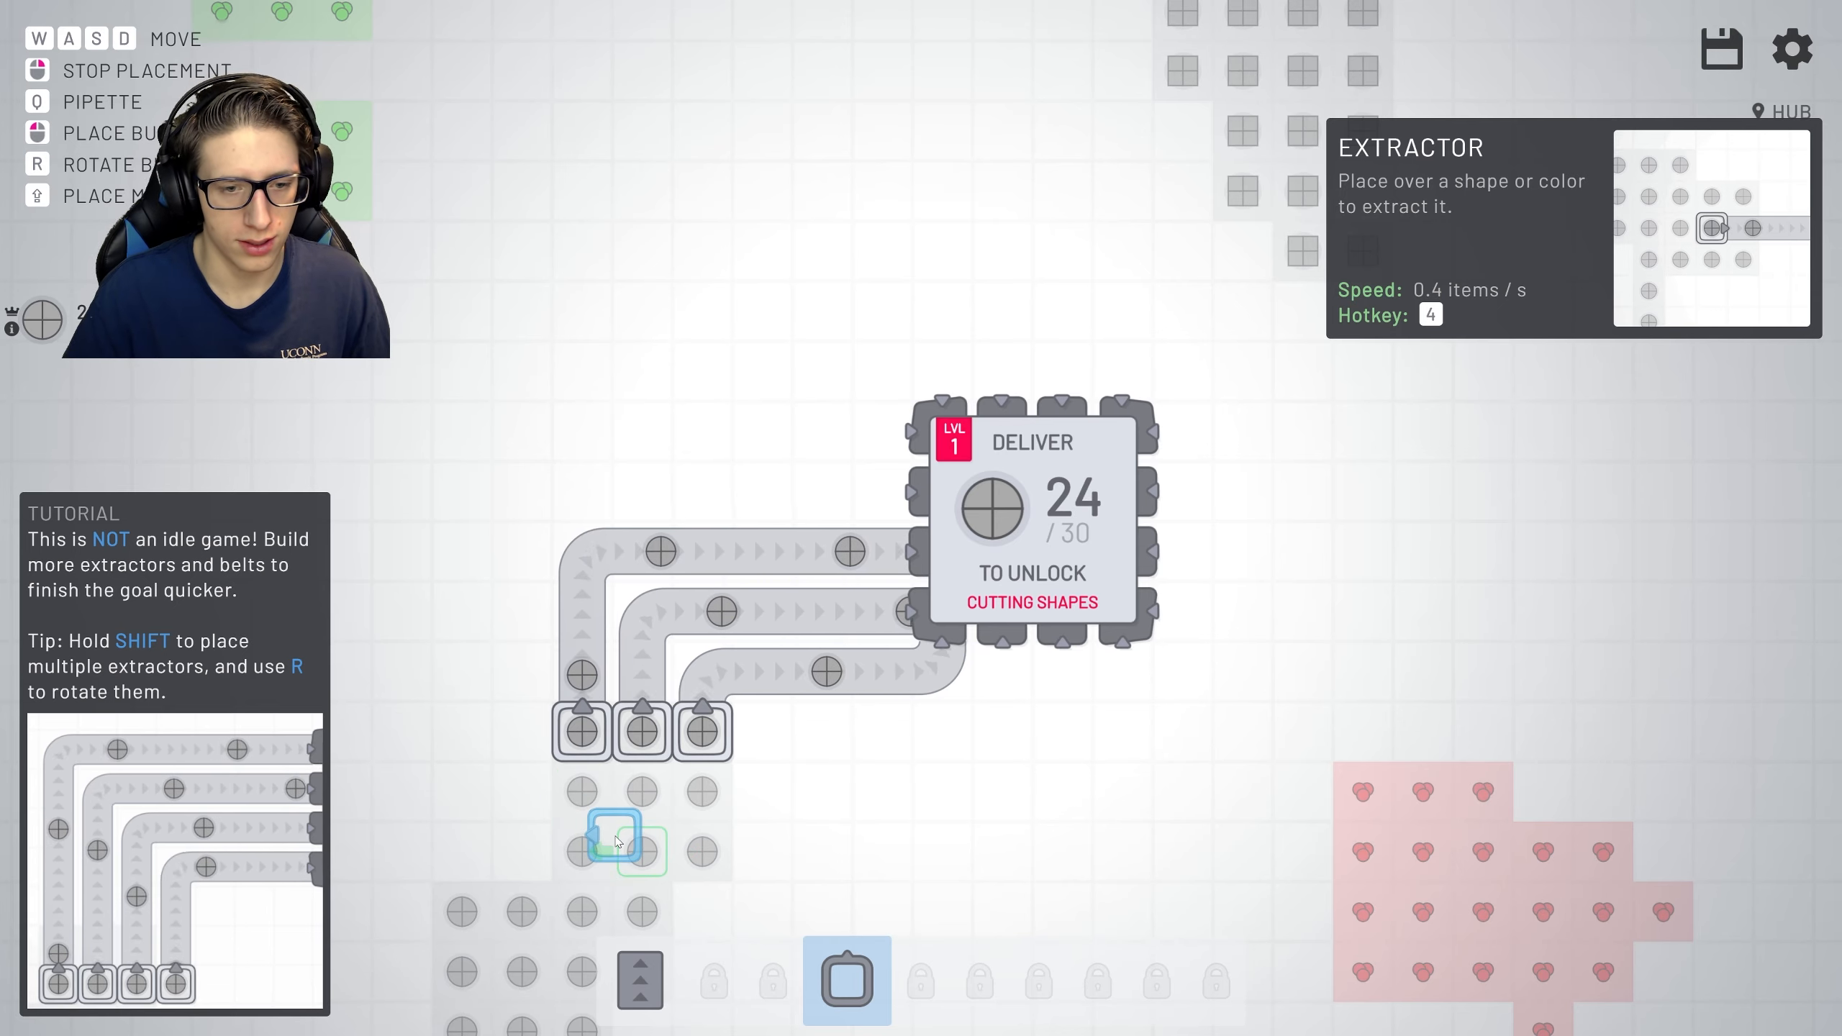
click(582, 790)
right_click(719, 893)
Add another extractor further down the circle patch.
click(846, 981)
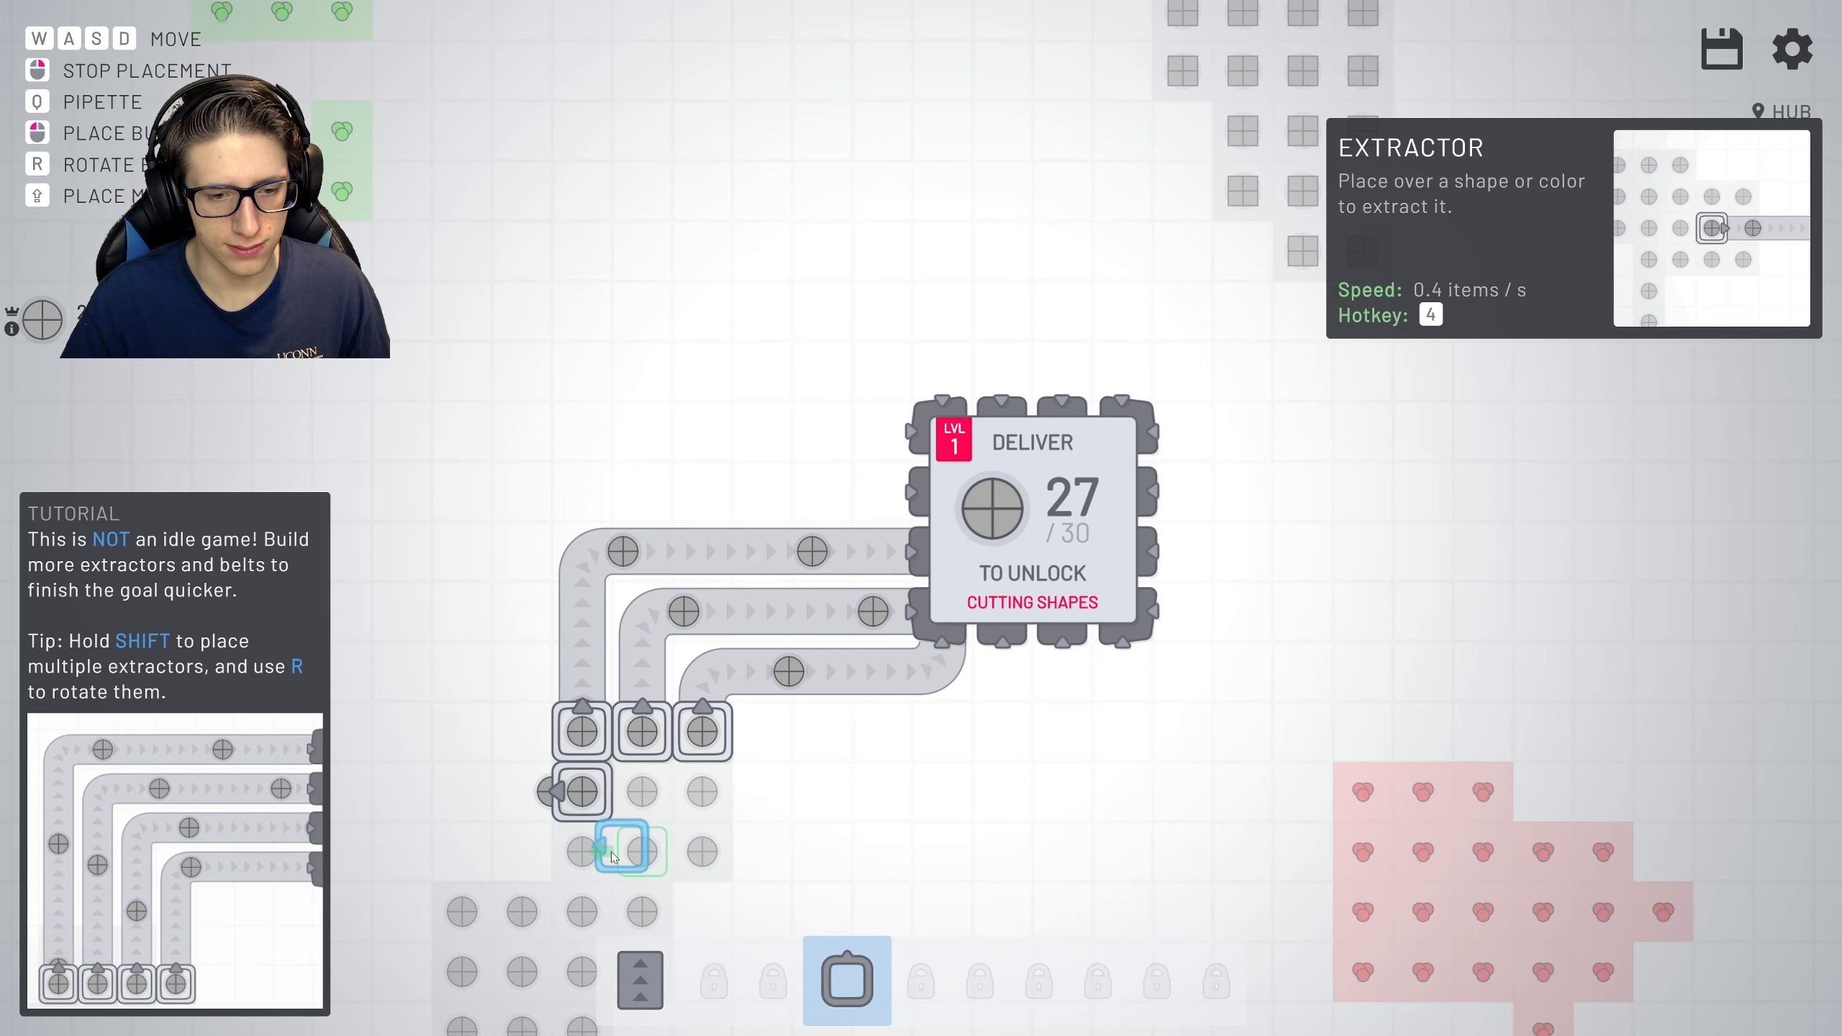
click(582, 851)
right_click(582, 851)
key(1)
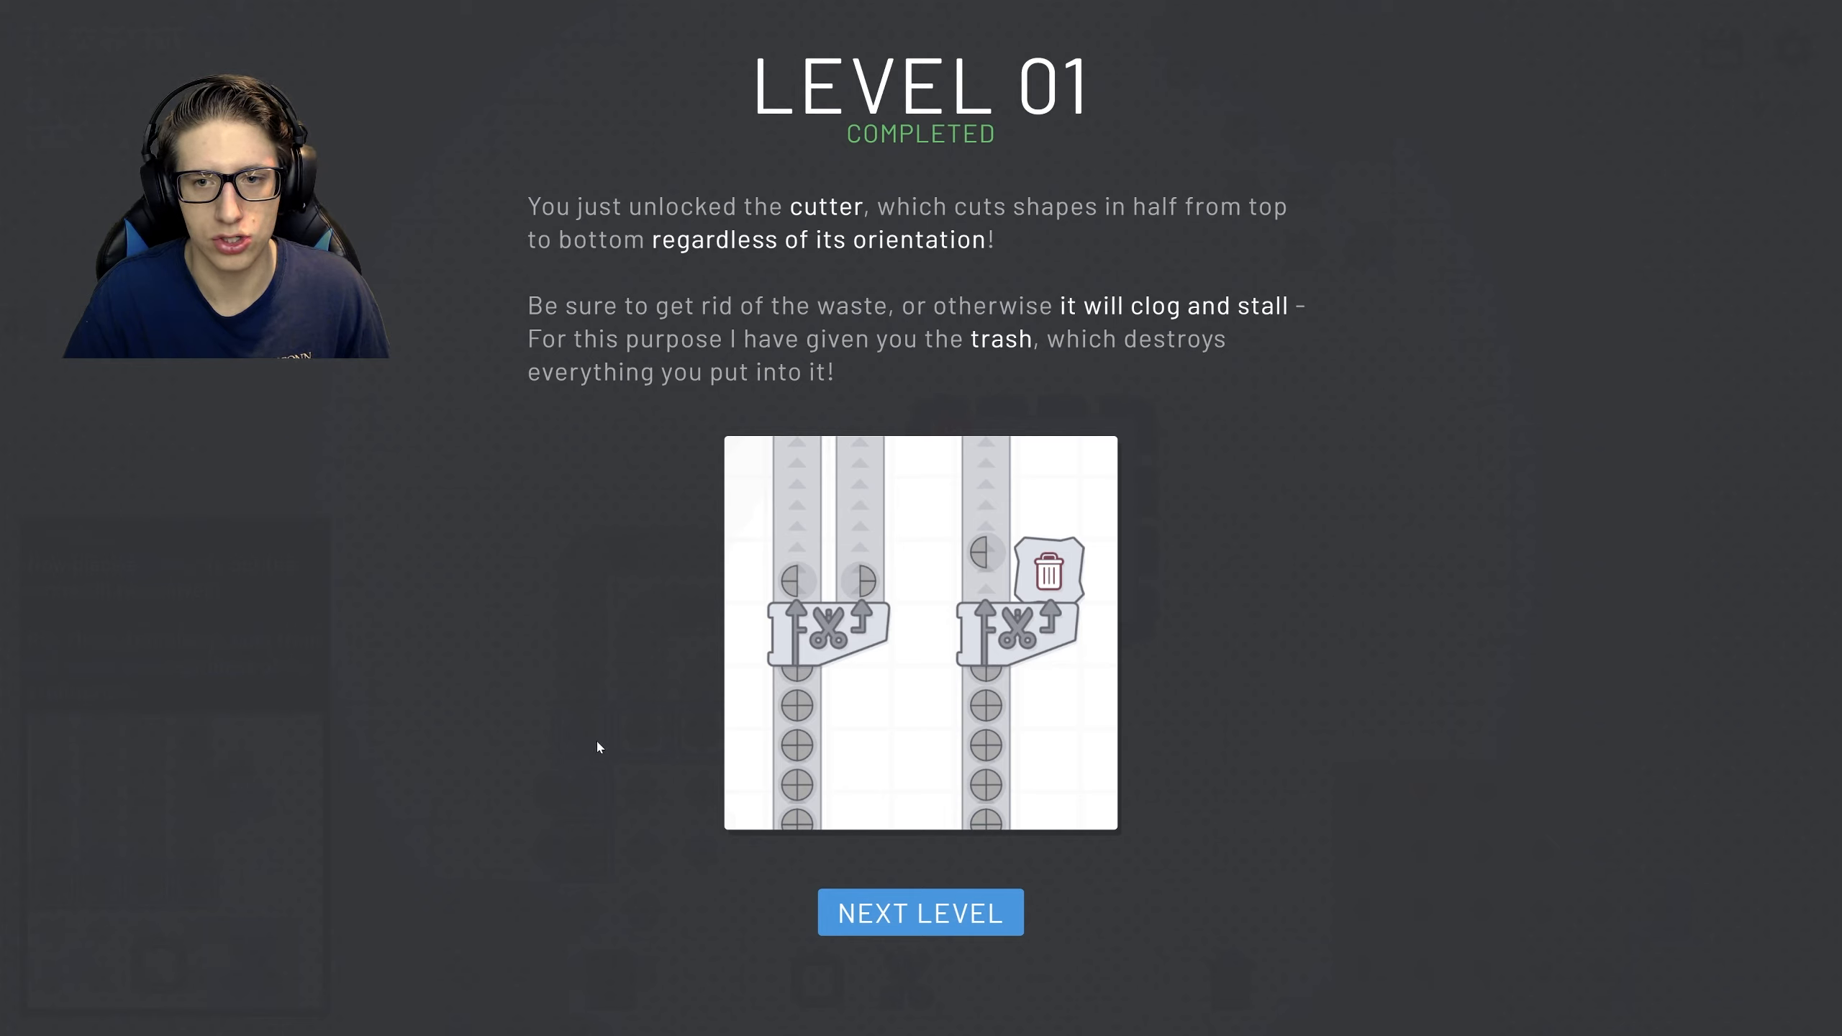
Continue to level 2 from the Level 01 Completed screen.
click(955, 919)
Belt the two lower extractors up and around into the hub.
key(1)
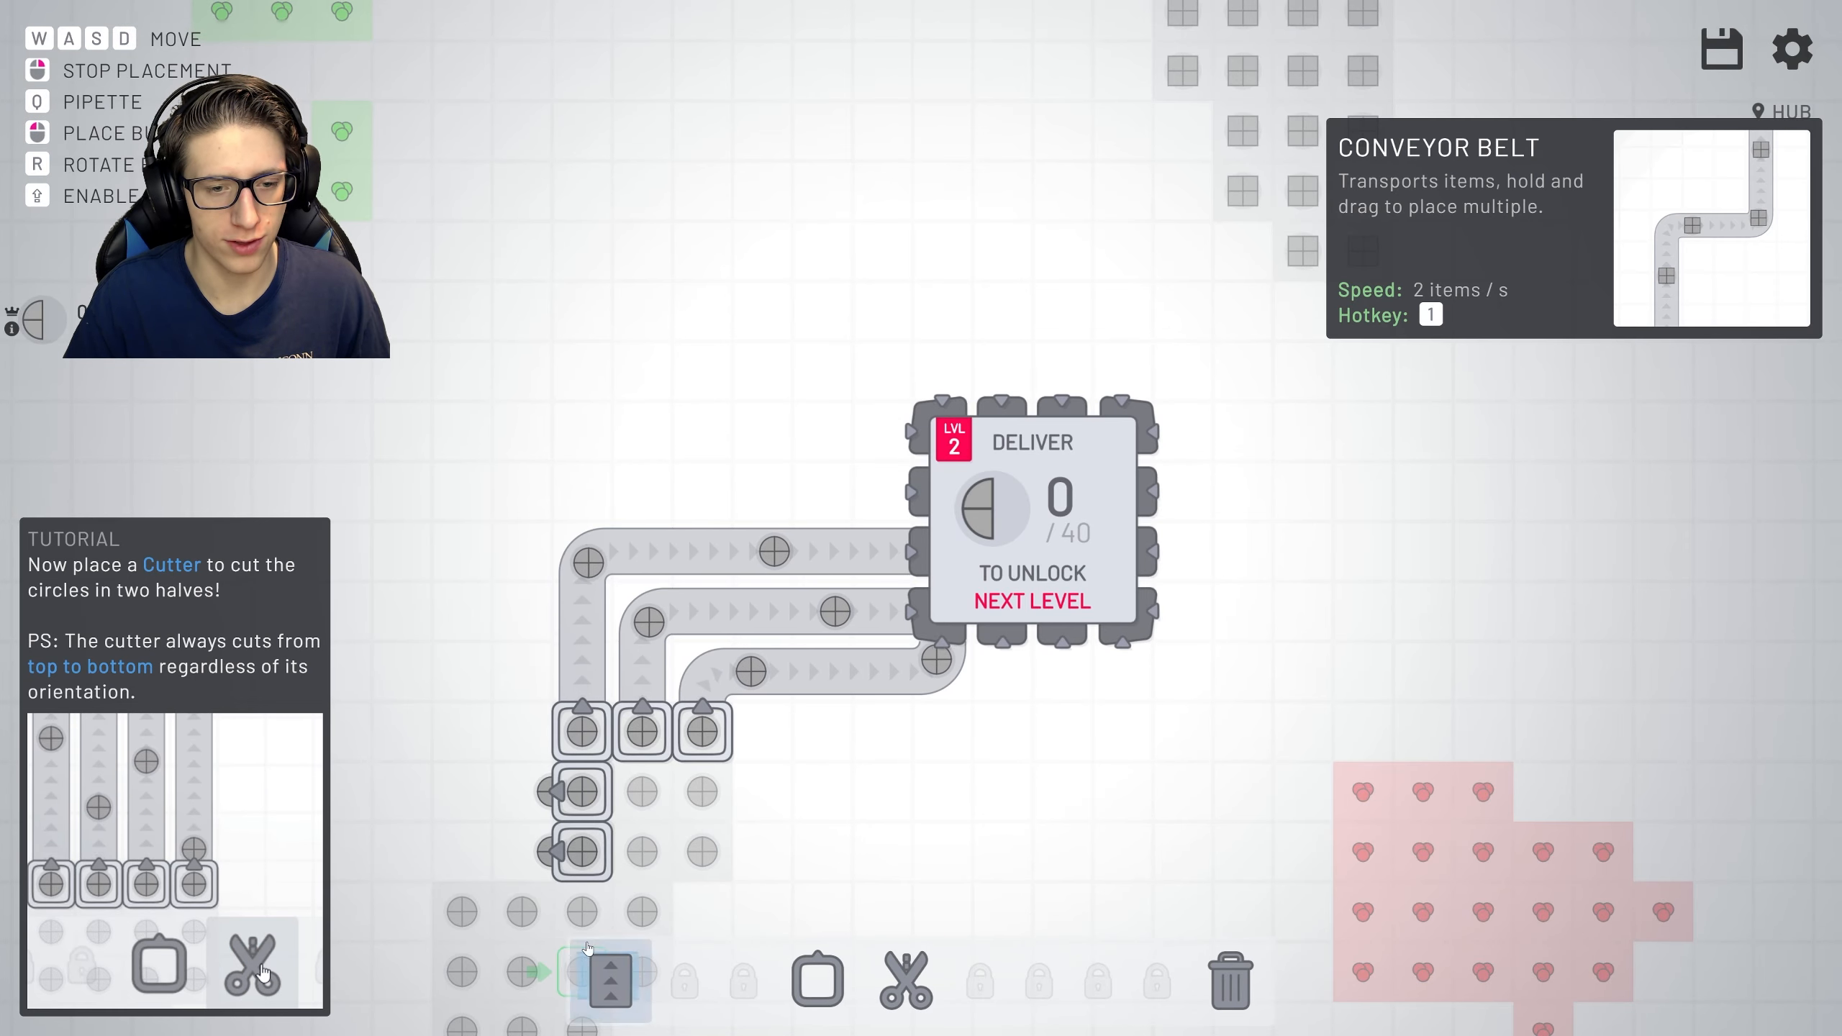
click(551, 789)
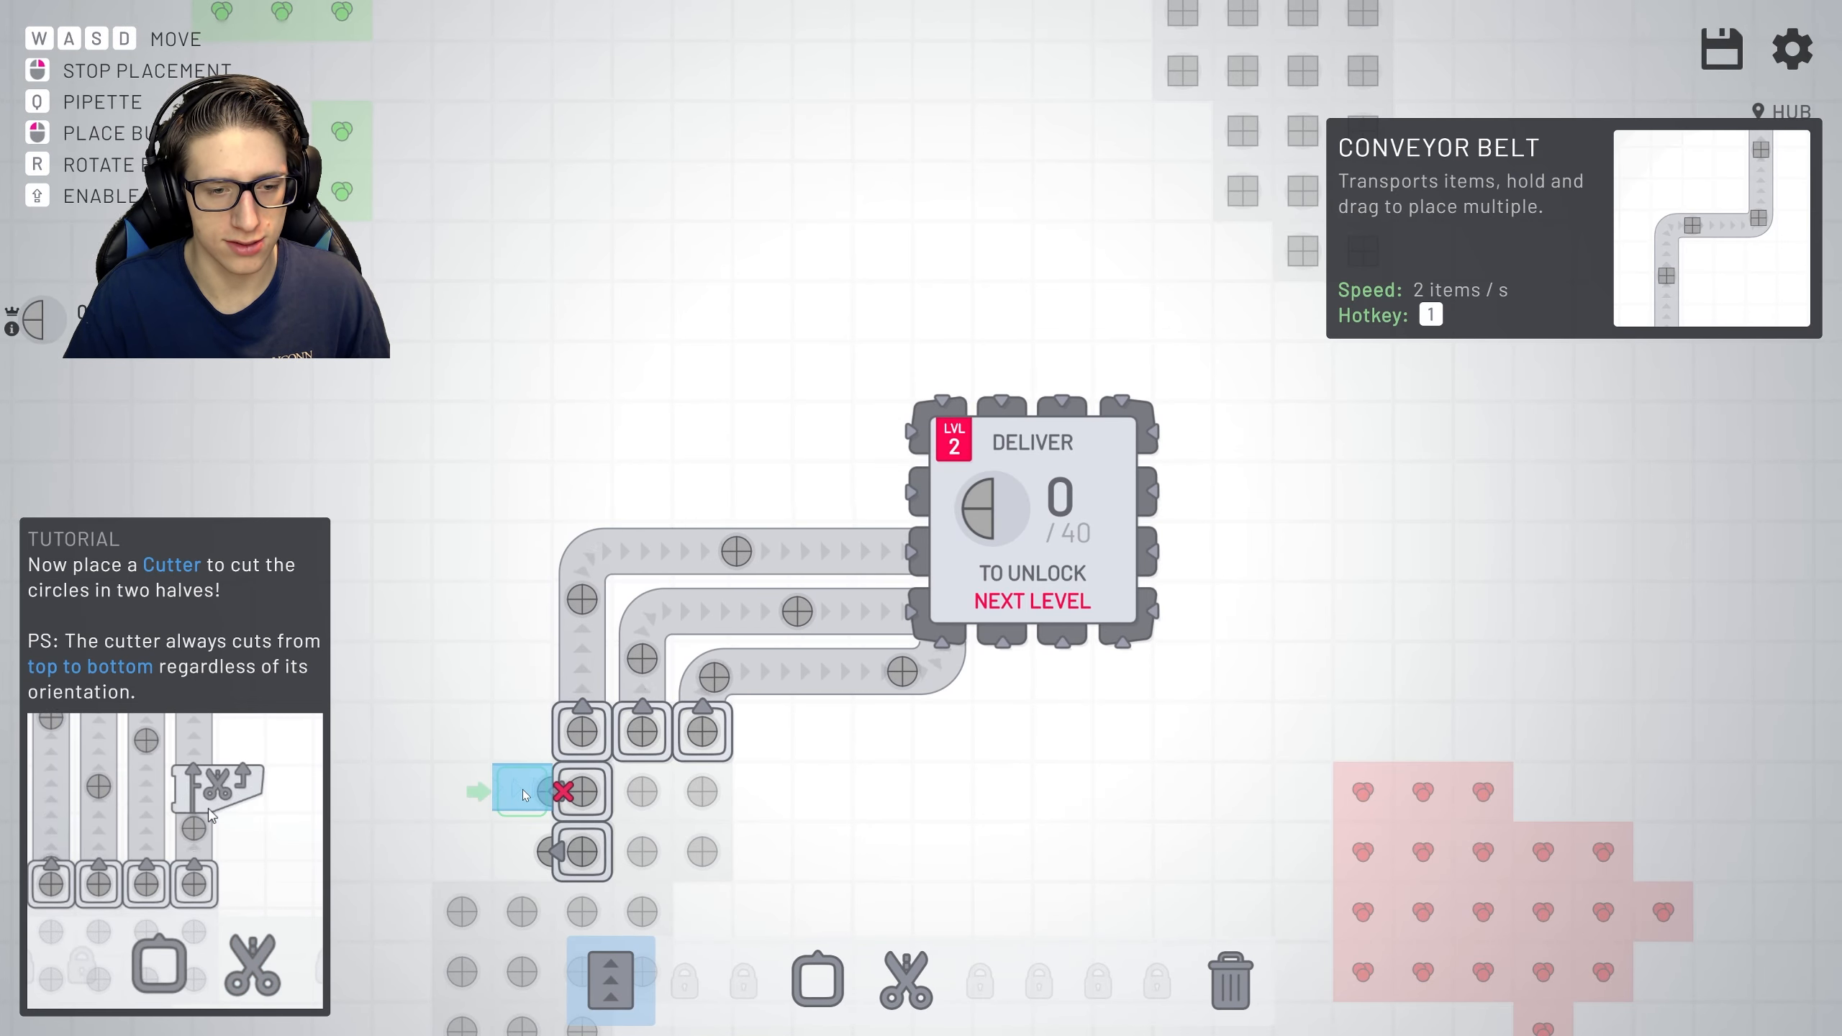
mouse_move(521, 660)
mouse_down()
mouse_move(521, 492)
mouse_move(877, 492)
mouse_up()
mouse_move(552, 850)
mouse_down()
mouse_move(461, 849)
mouse_move(461, 432)
mouse_move(883, 432)
mouse_up()
scroll(921, 576, down, 3)
scroll(921, 649, up, 2)
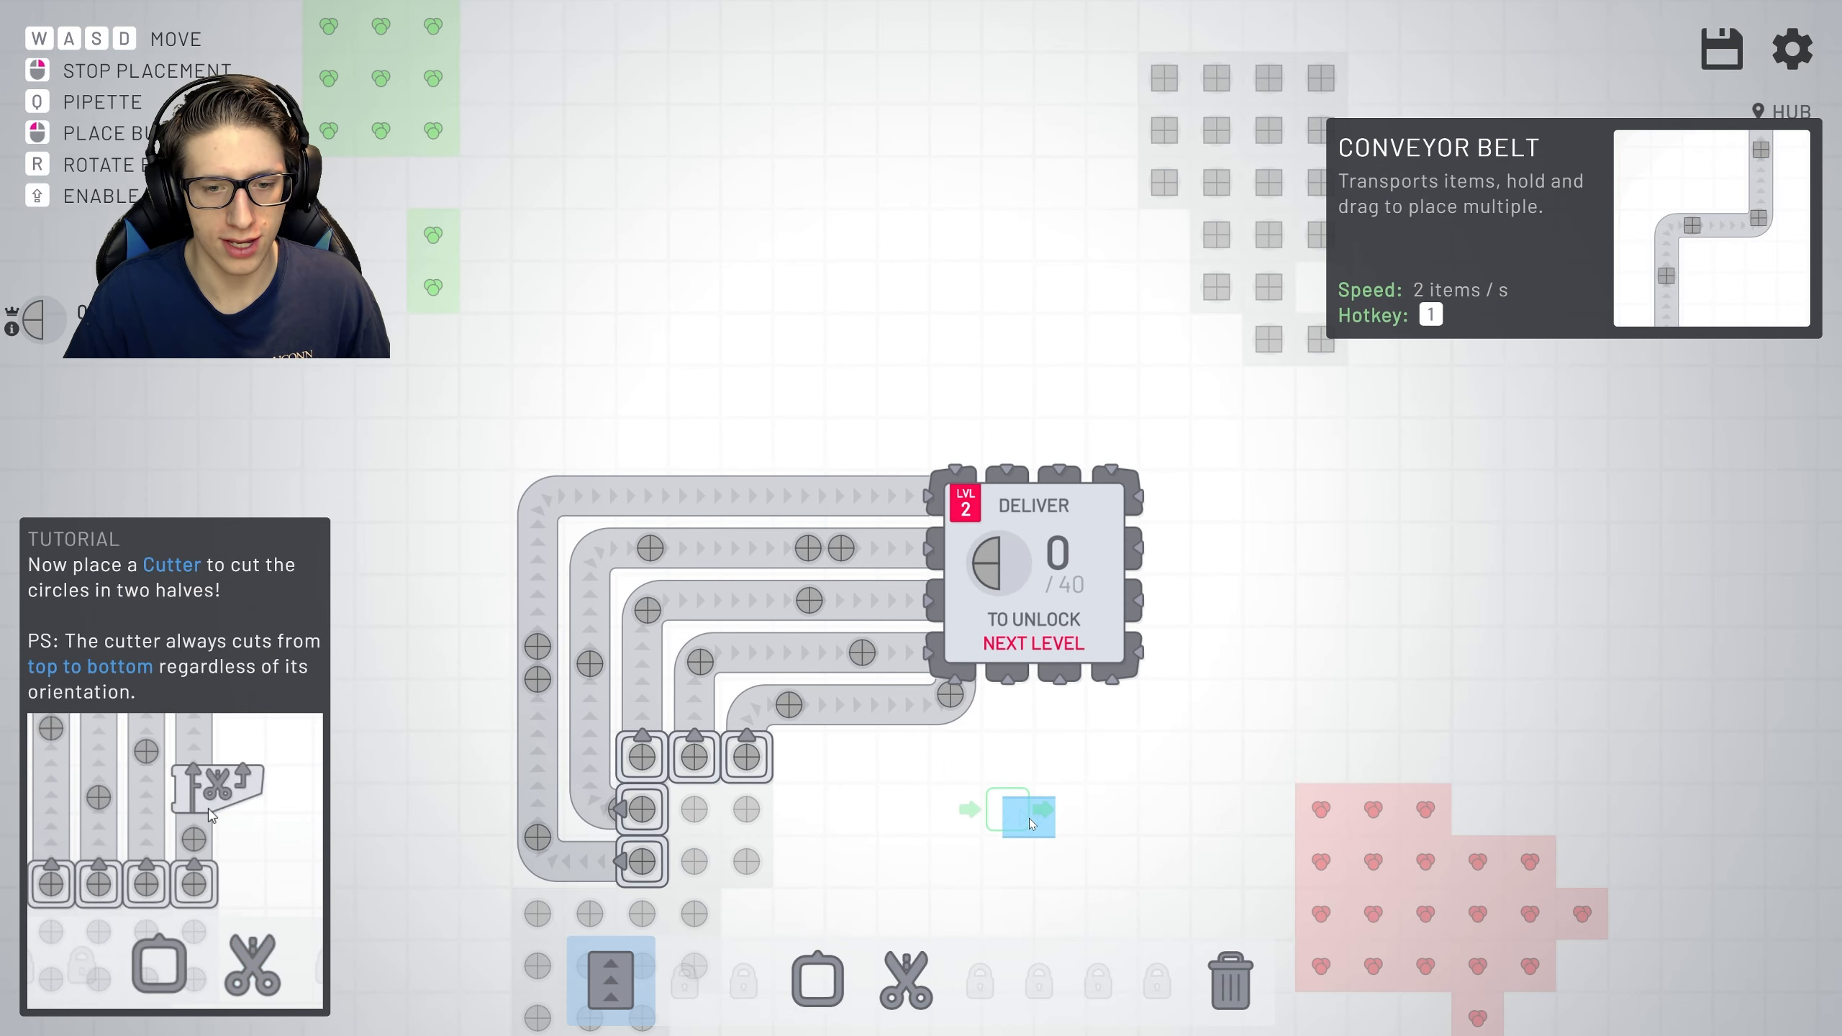
right_click(938, 801)
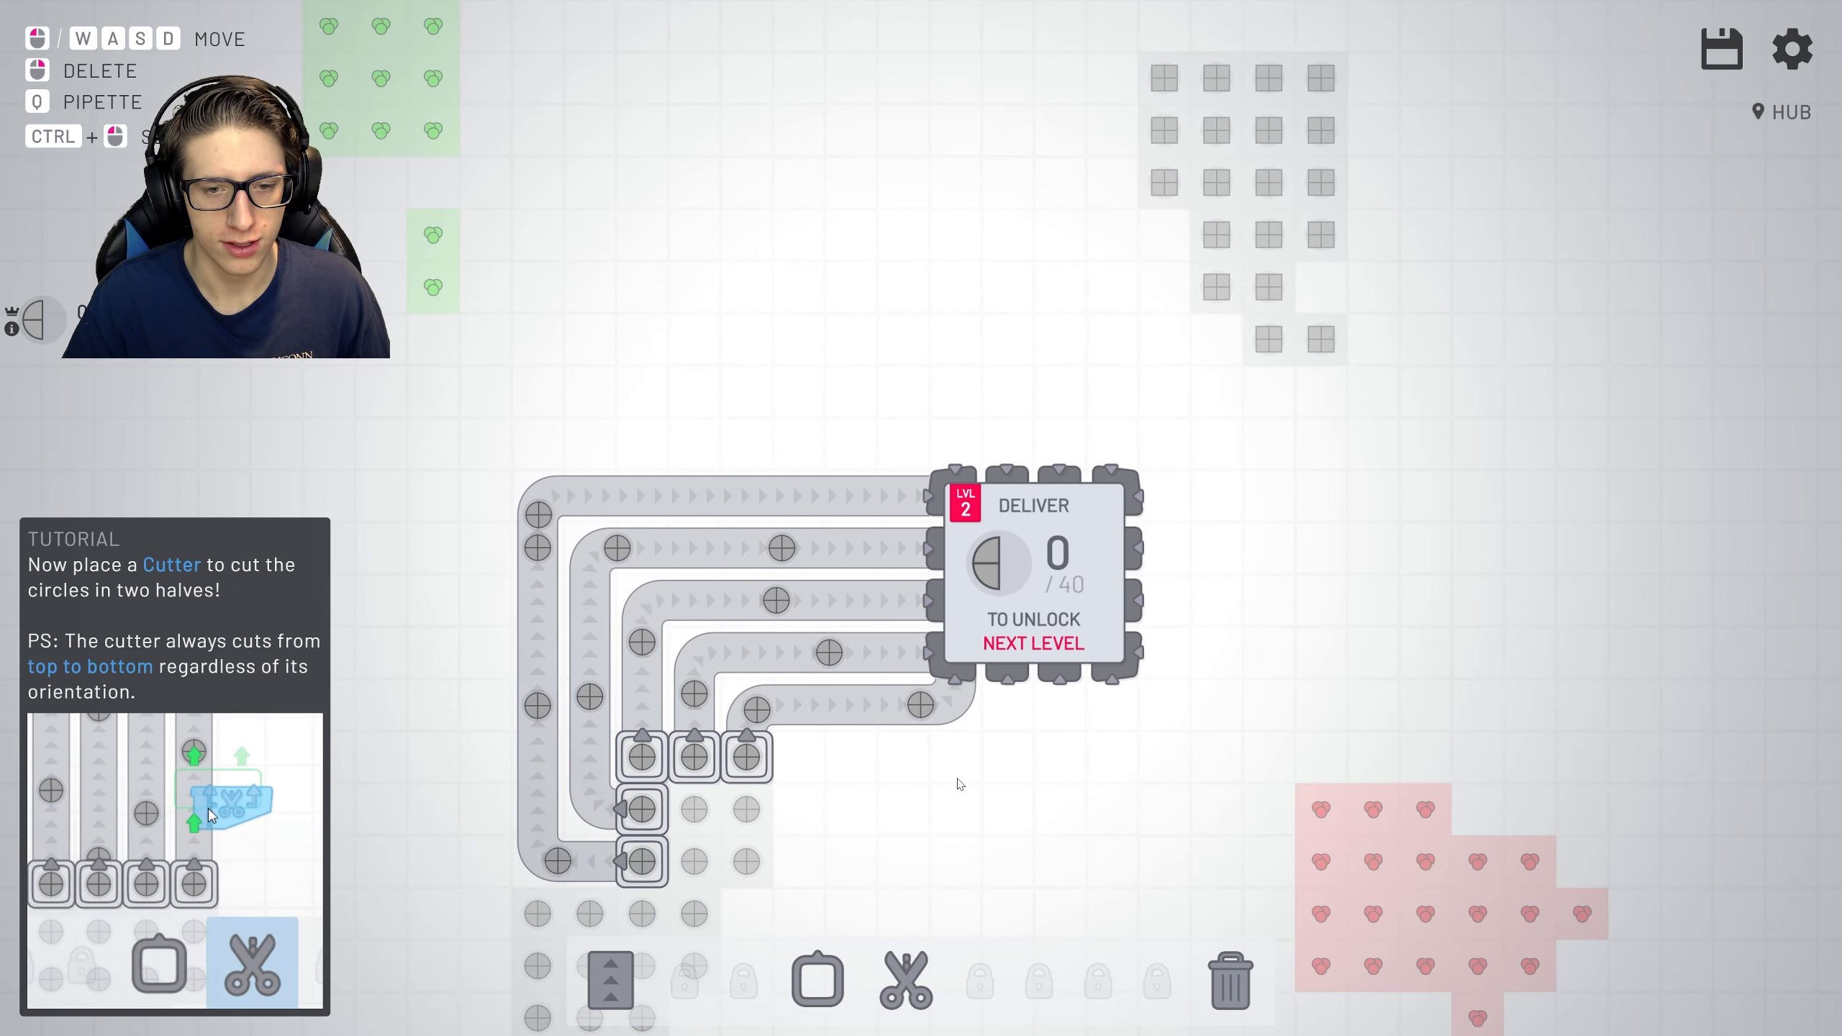
key(d)
key(a)
scroll(935, 779, up, 1)
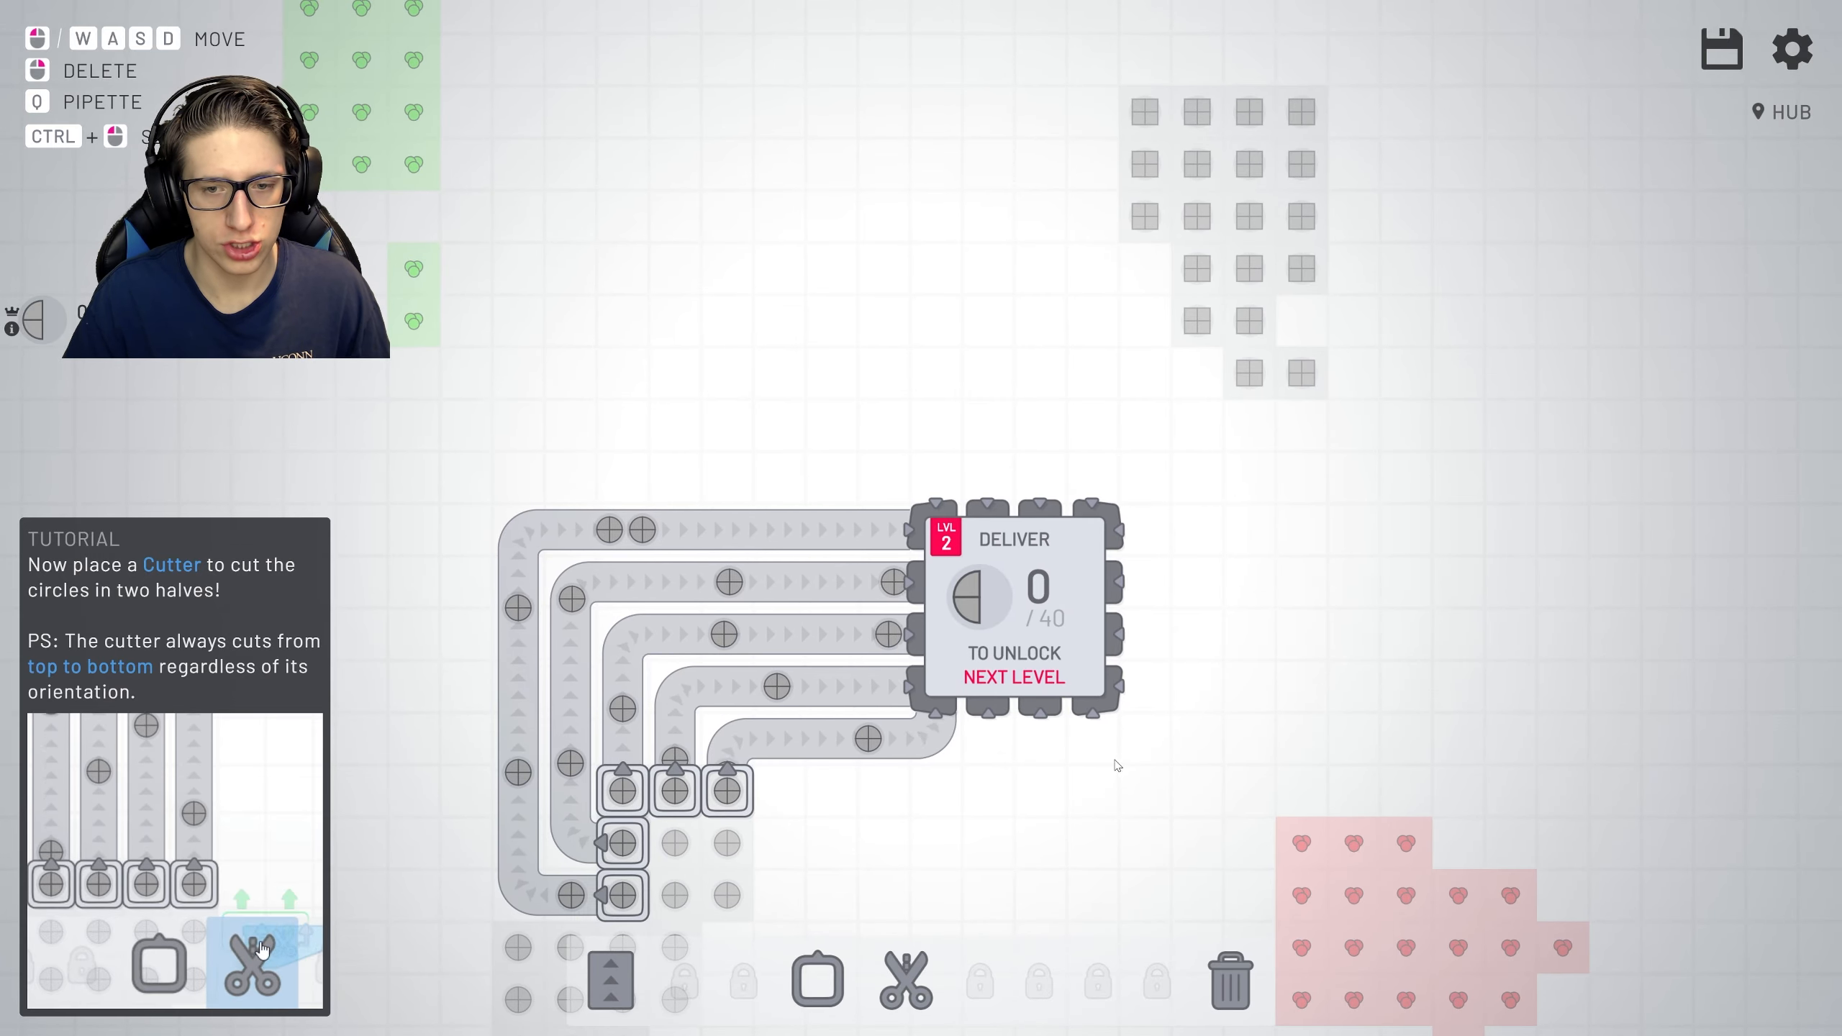
scroll(1007, 762, up, 1)
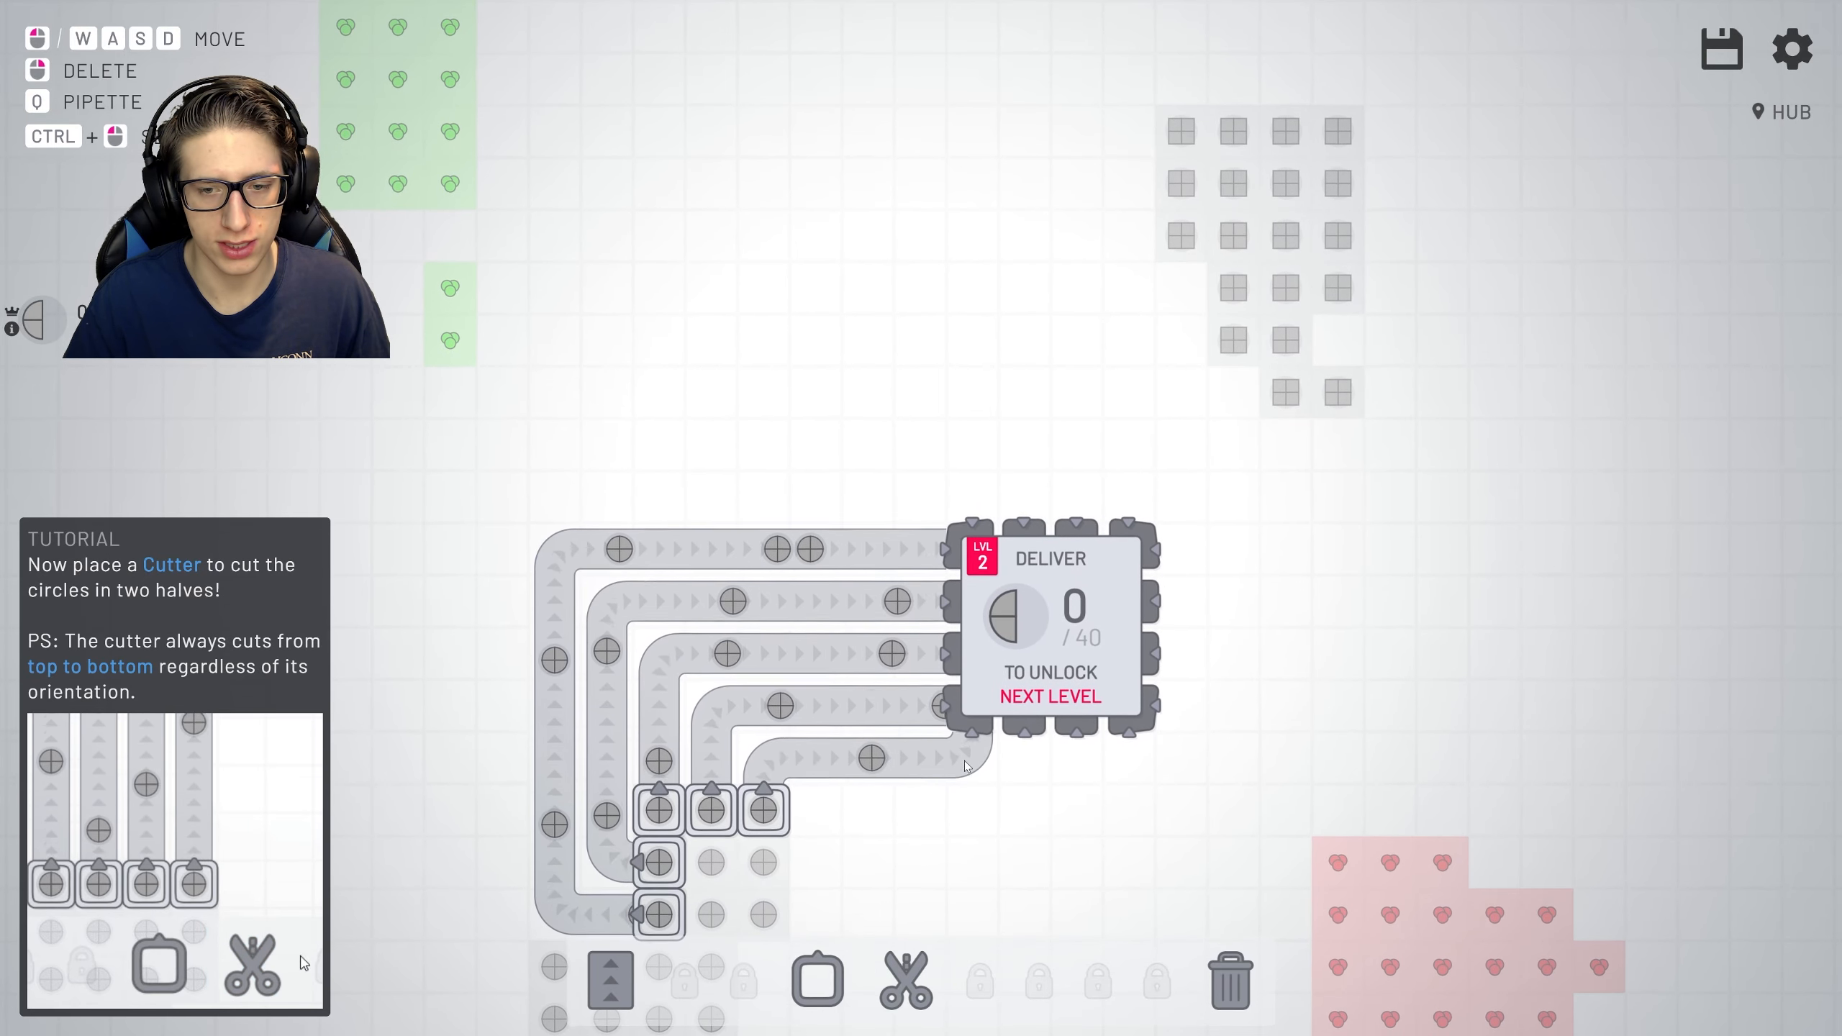
Delete the belts running into the hub's left side.
right_click(957, 755)
right_click(892, 756)
right_click(893, 600)
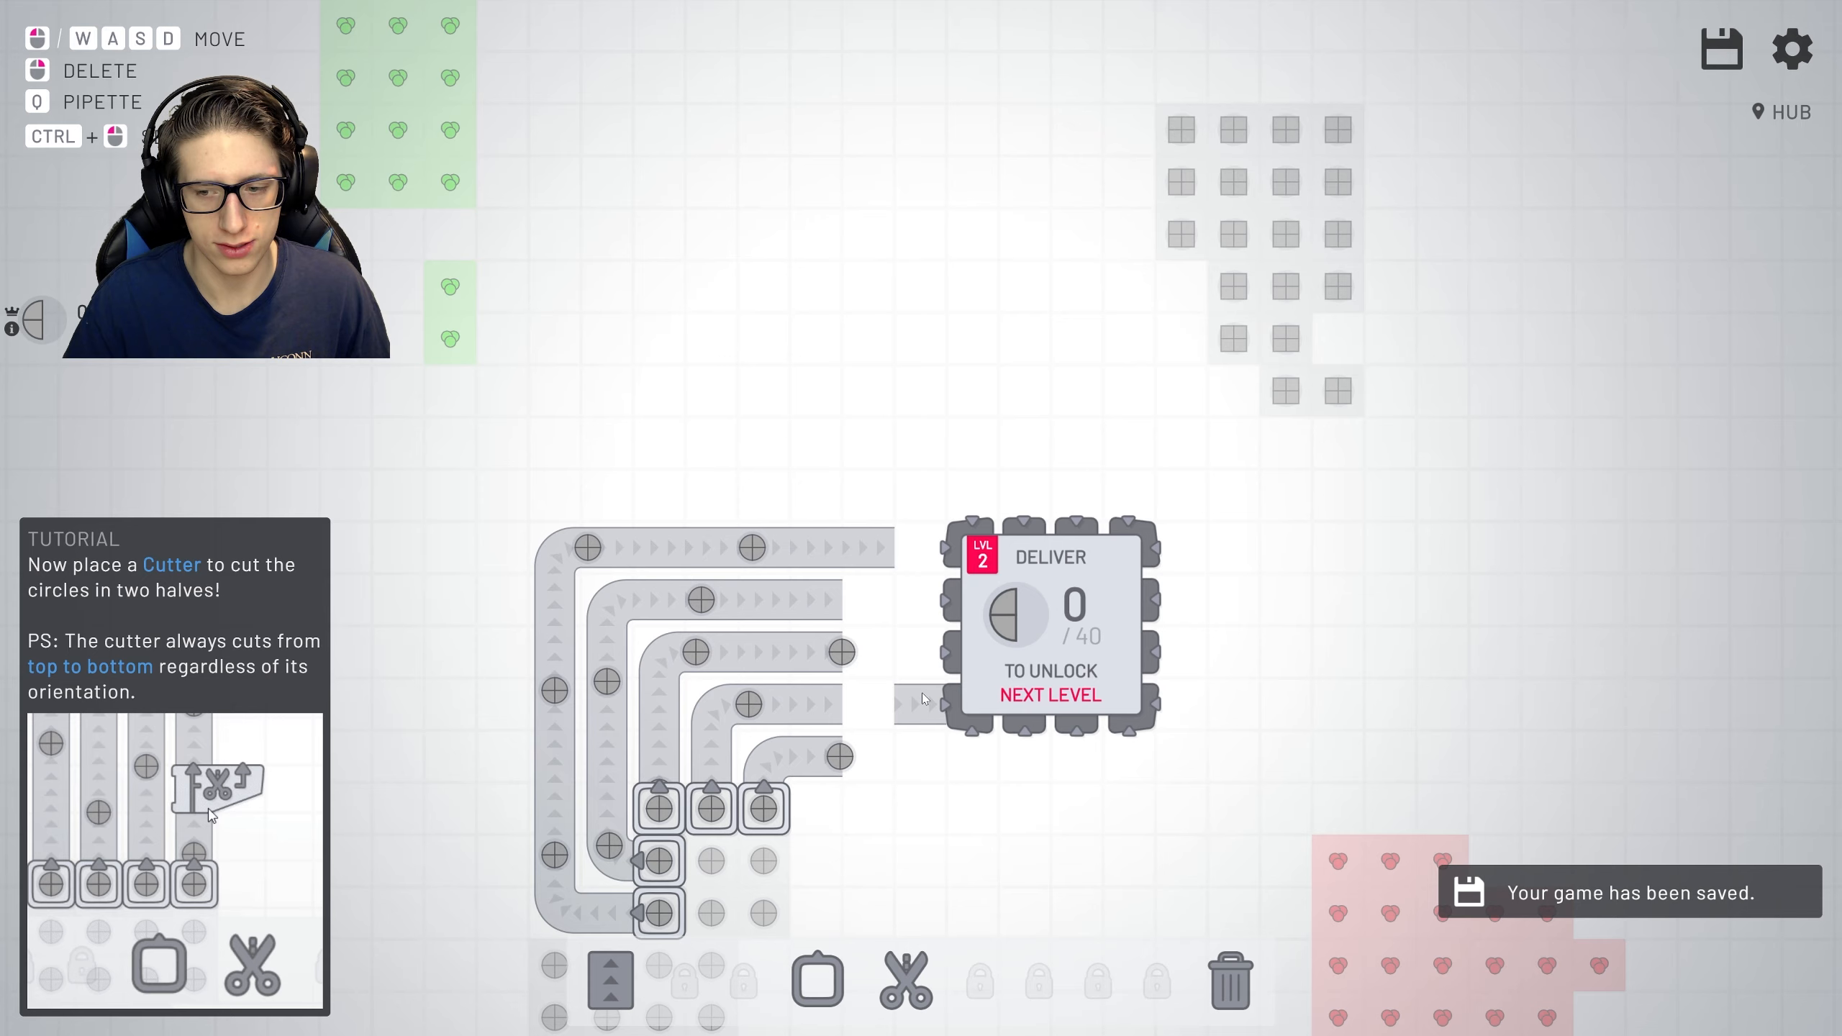
right_click(922, 704)
right_click(865, 548)
right_click(828, 546)
right_click(806, 600)
right_click(820, 705)
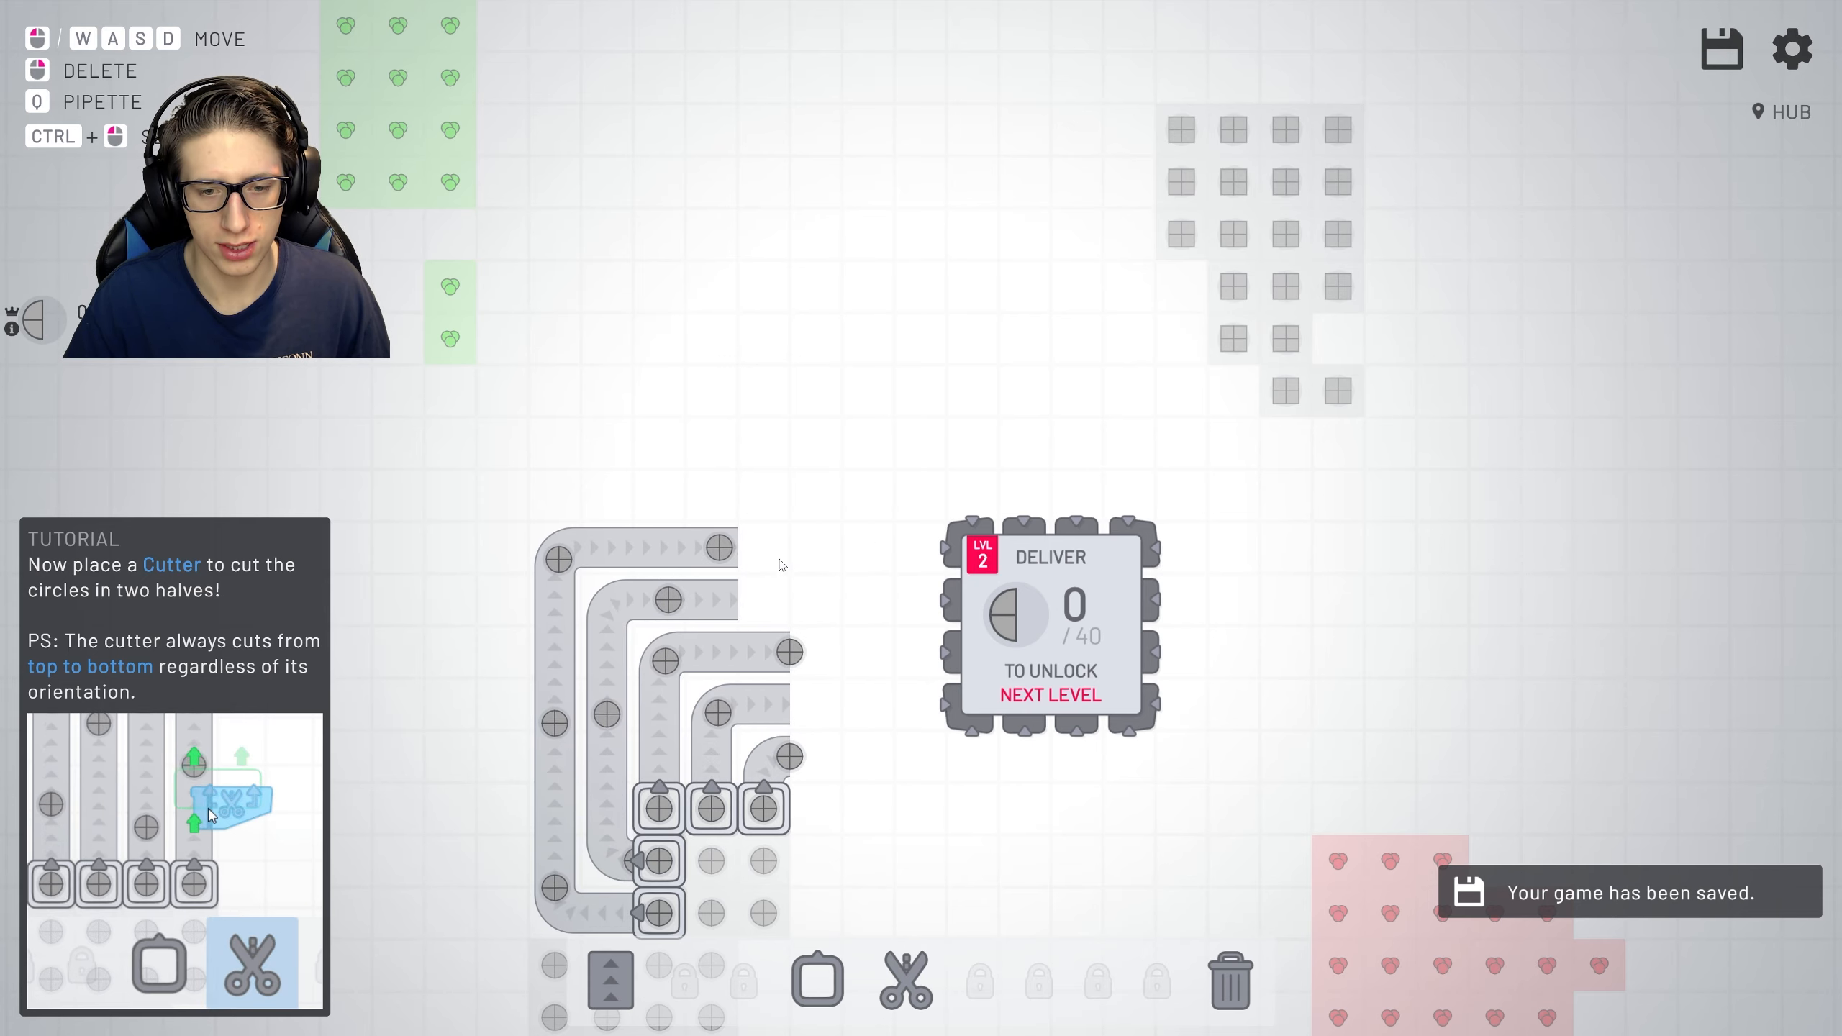
right_click(724, 710)
Clear the nested vertical and L-shaped belt runs above the extractors.
right_click(656, 685)
right_click(604, 692)
right_click(605, 777)
right_click(554, 785)
right_click(576, 877)
right_click(605, 828)
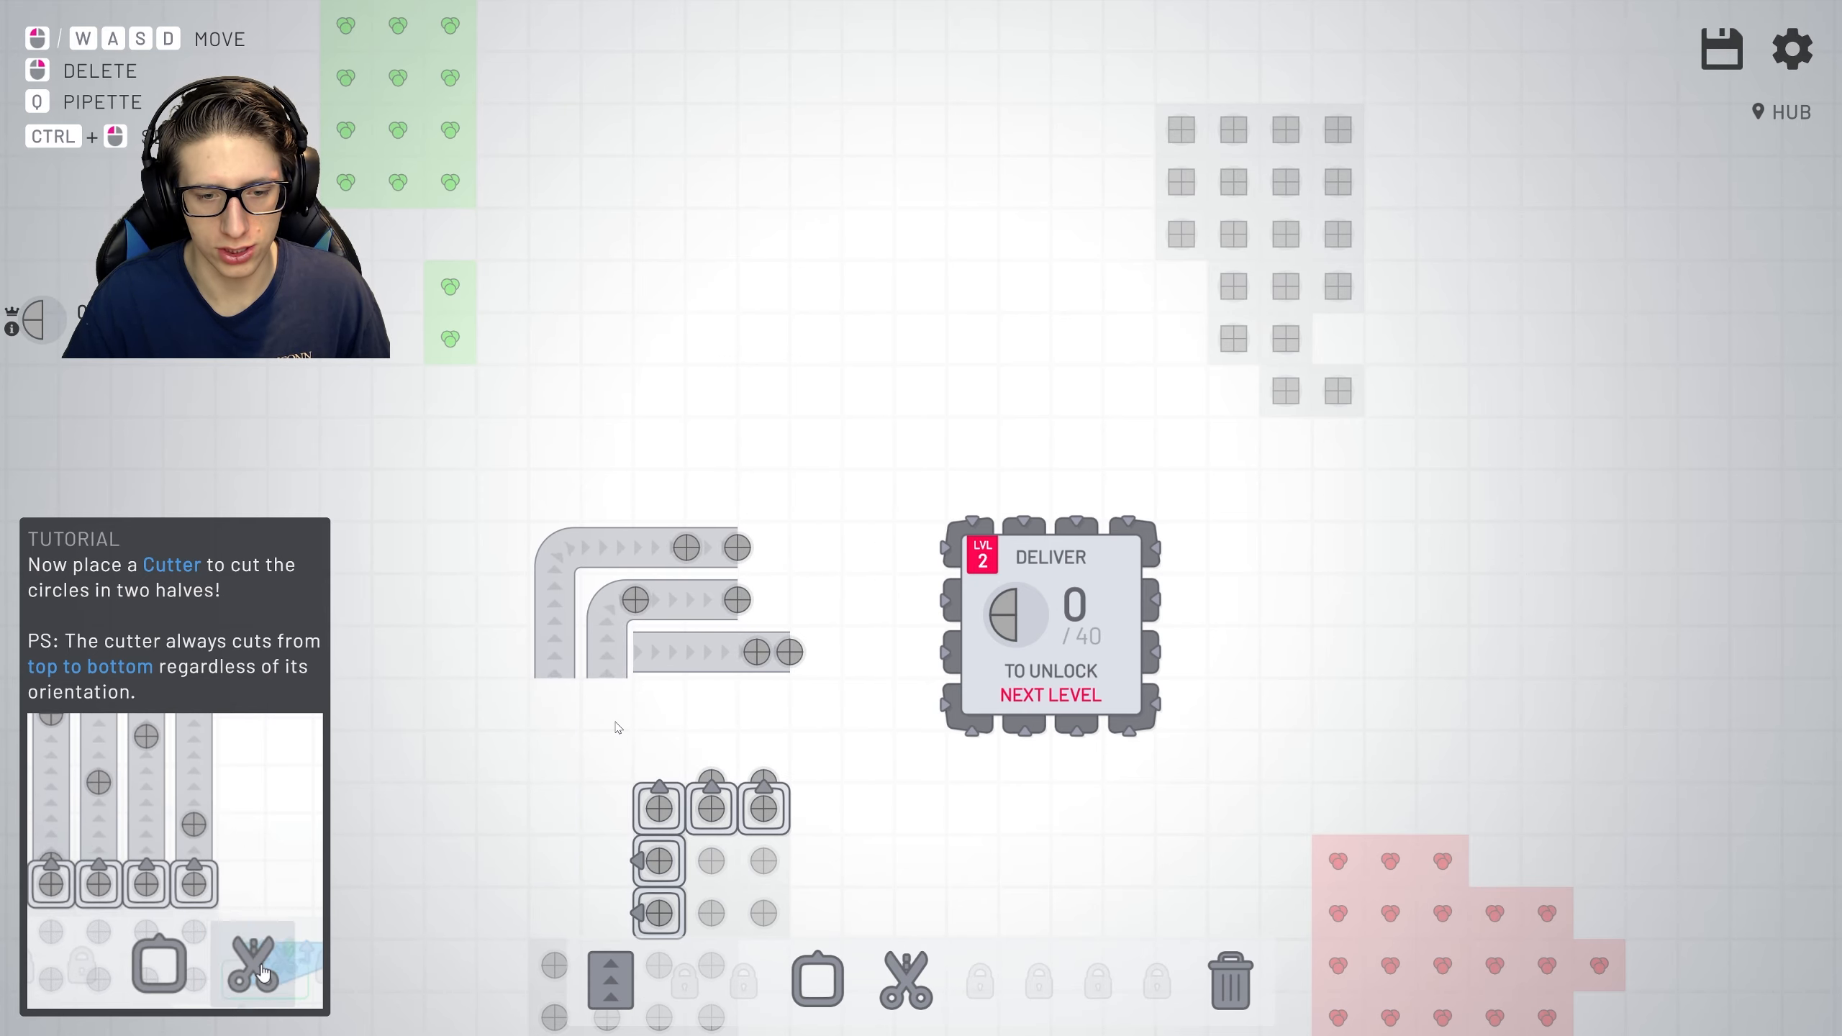
right_click(654, 864)
right_click(720, 653)
right_click(662, 601)
right_click(576, 551)
right_click(691, 547)
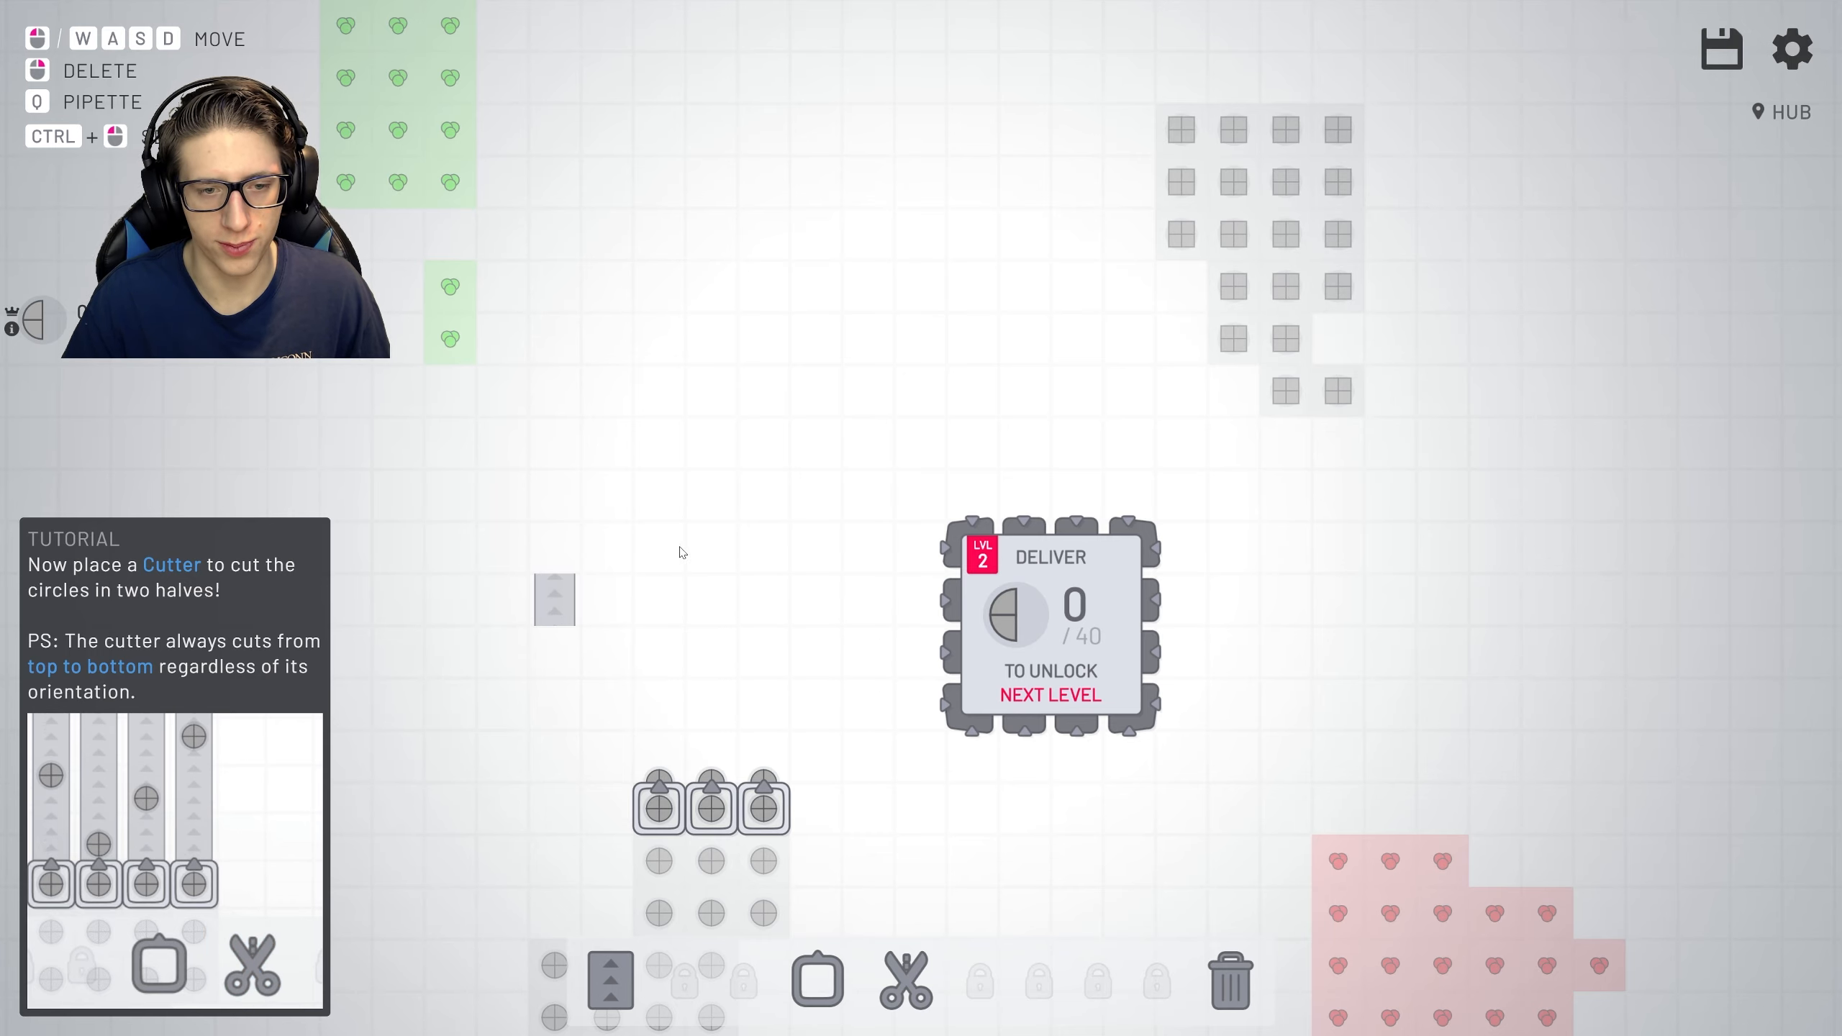
right_click(555, 600)
Place three cutters between the extractors and the hub.
key(5)
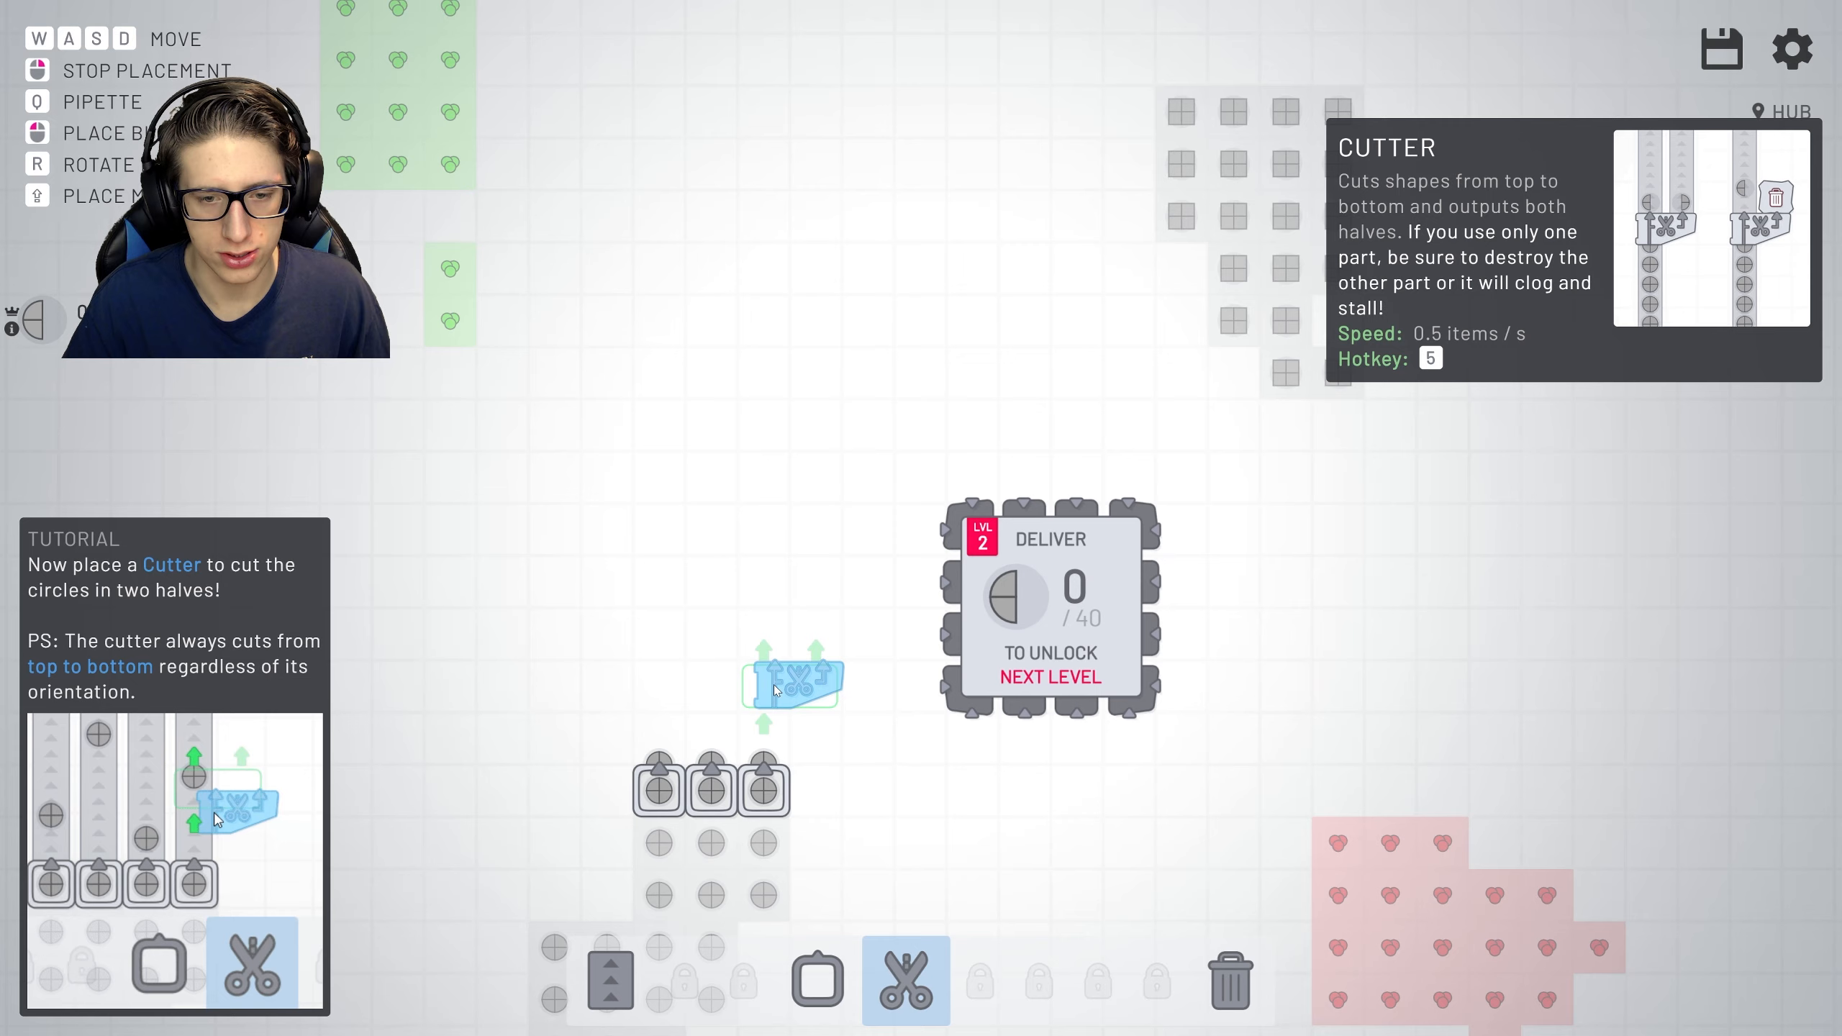
click(778, 671)
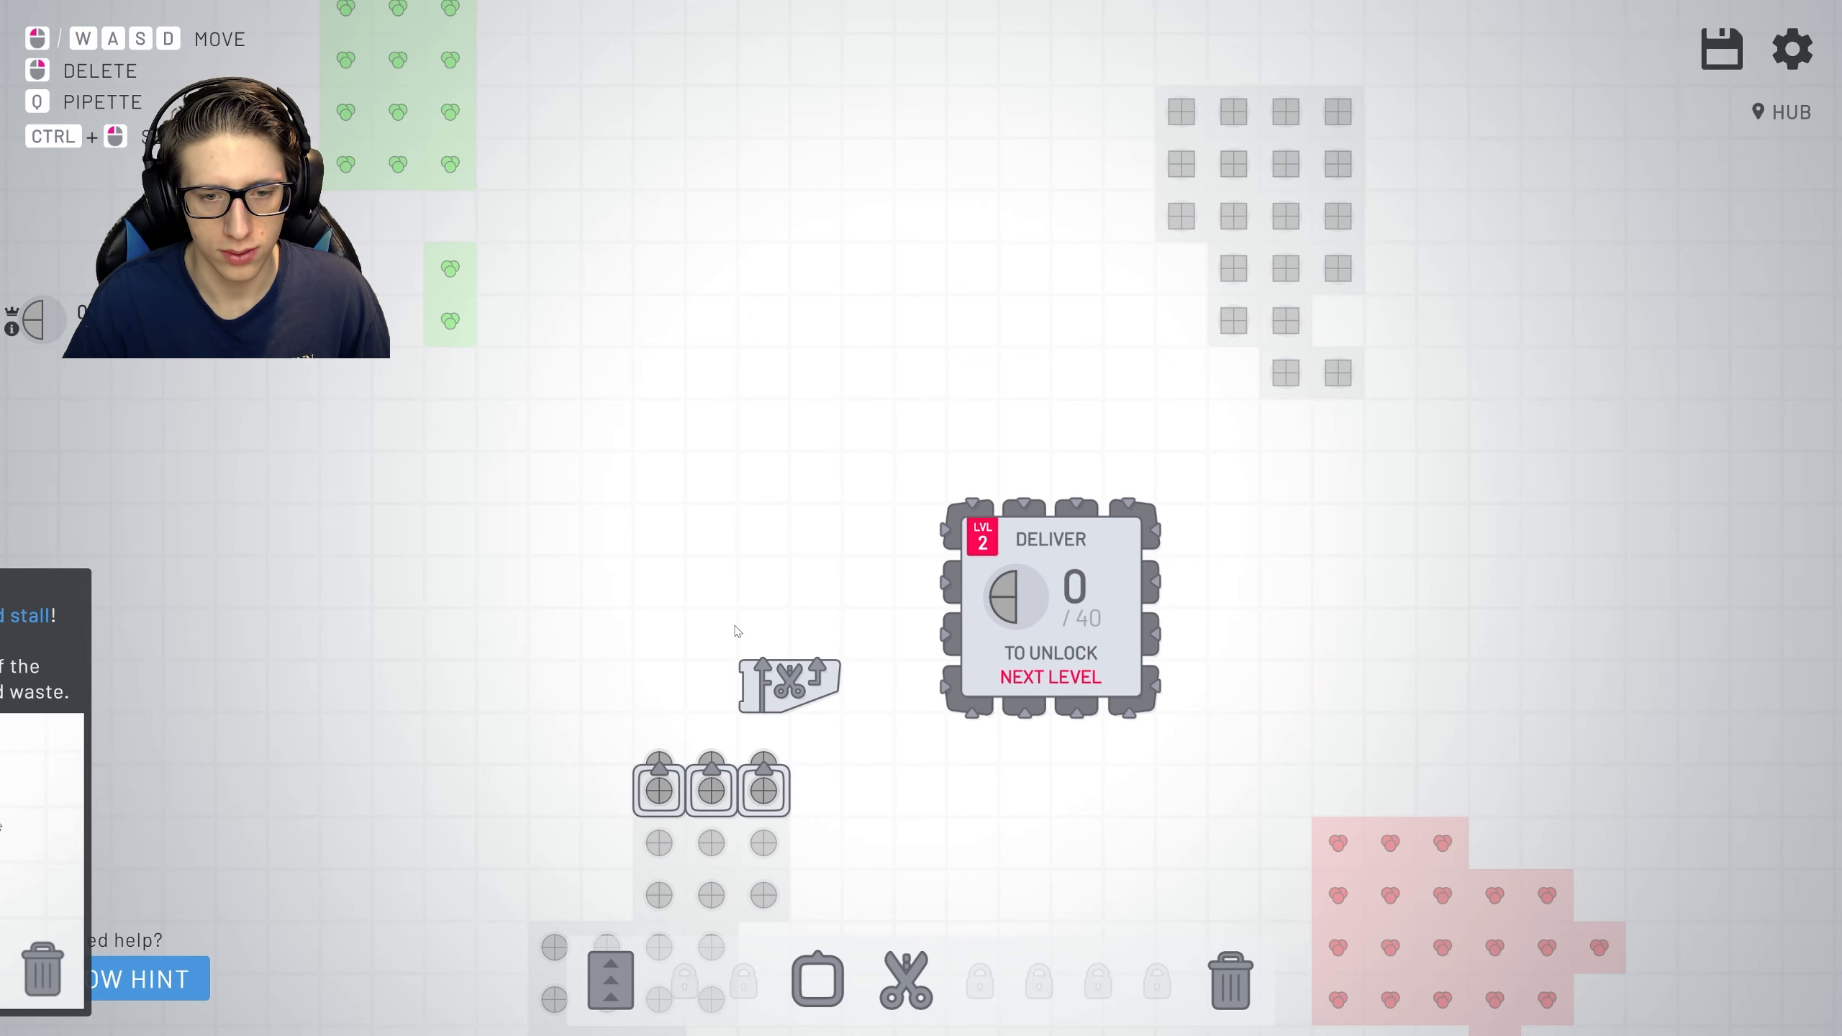
click(815, 967)
key(5)
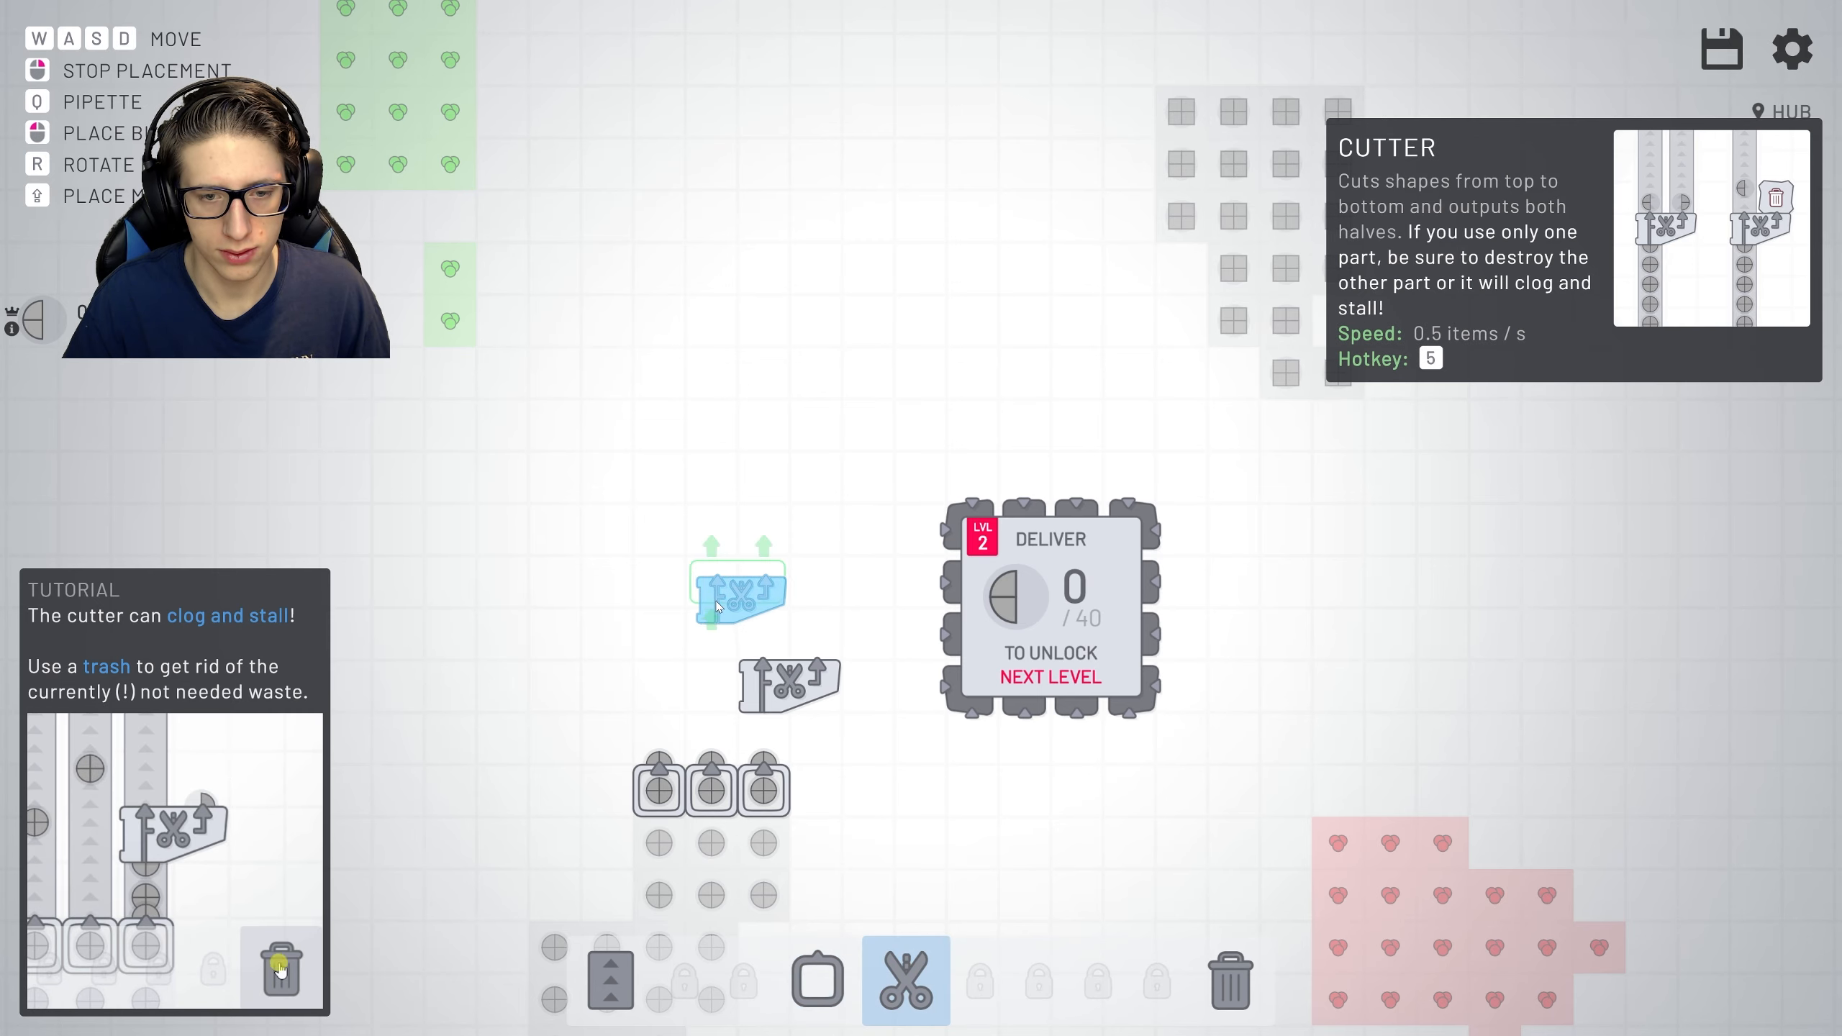
click(702, 565)
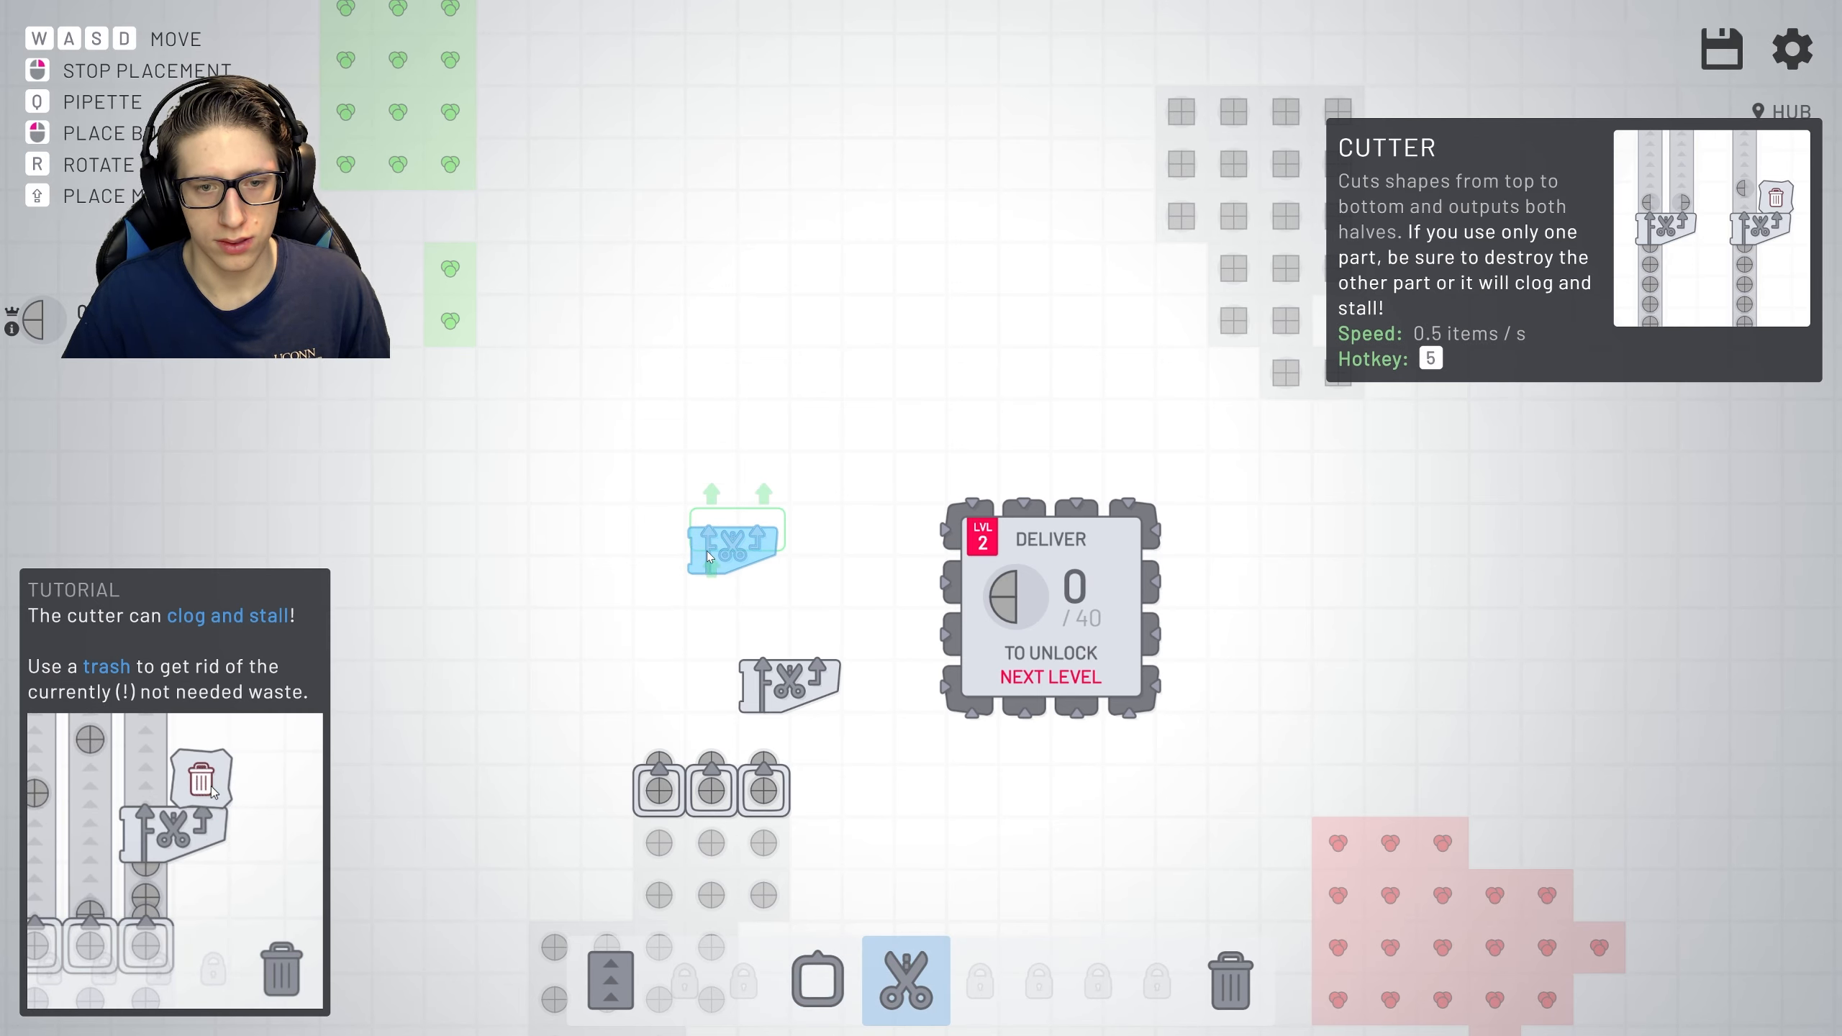
right_click(708, 549)
key(5)
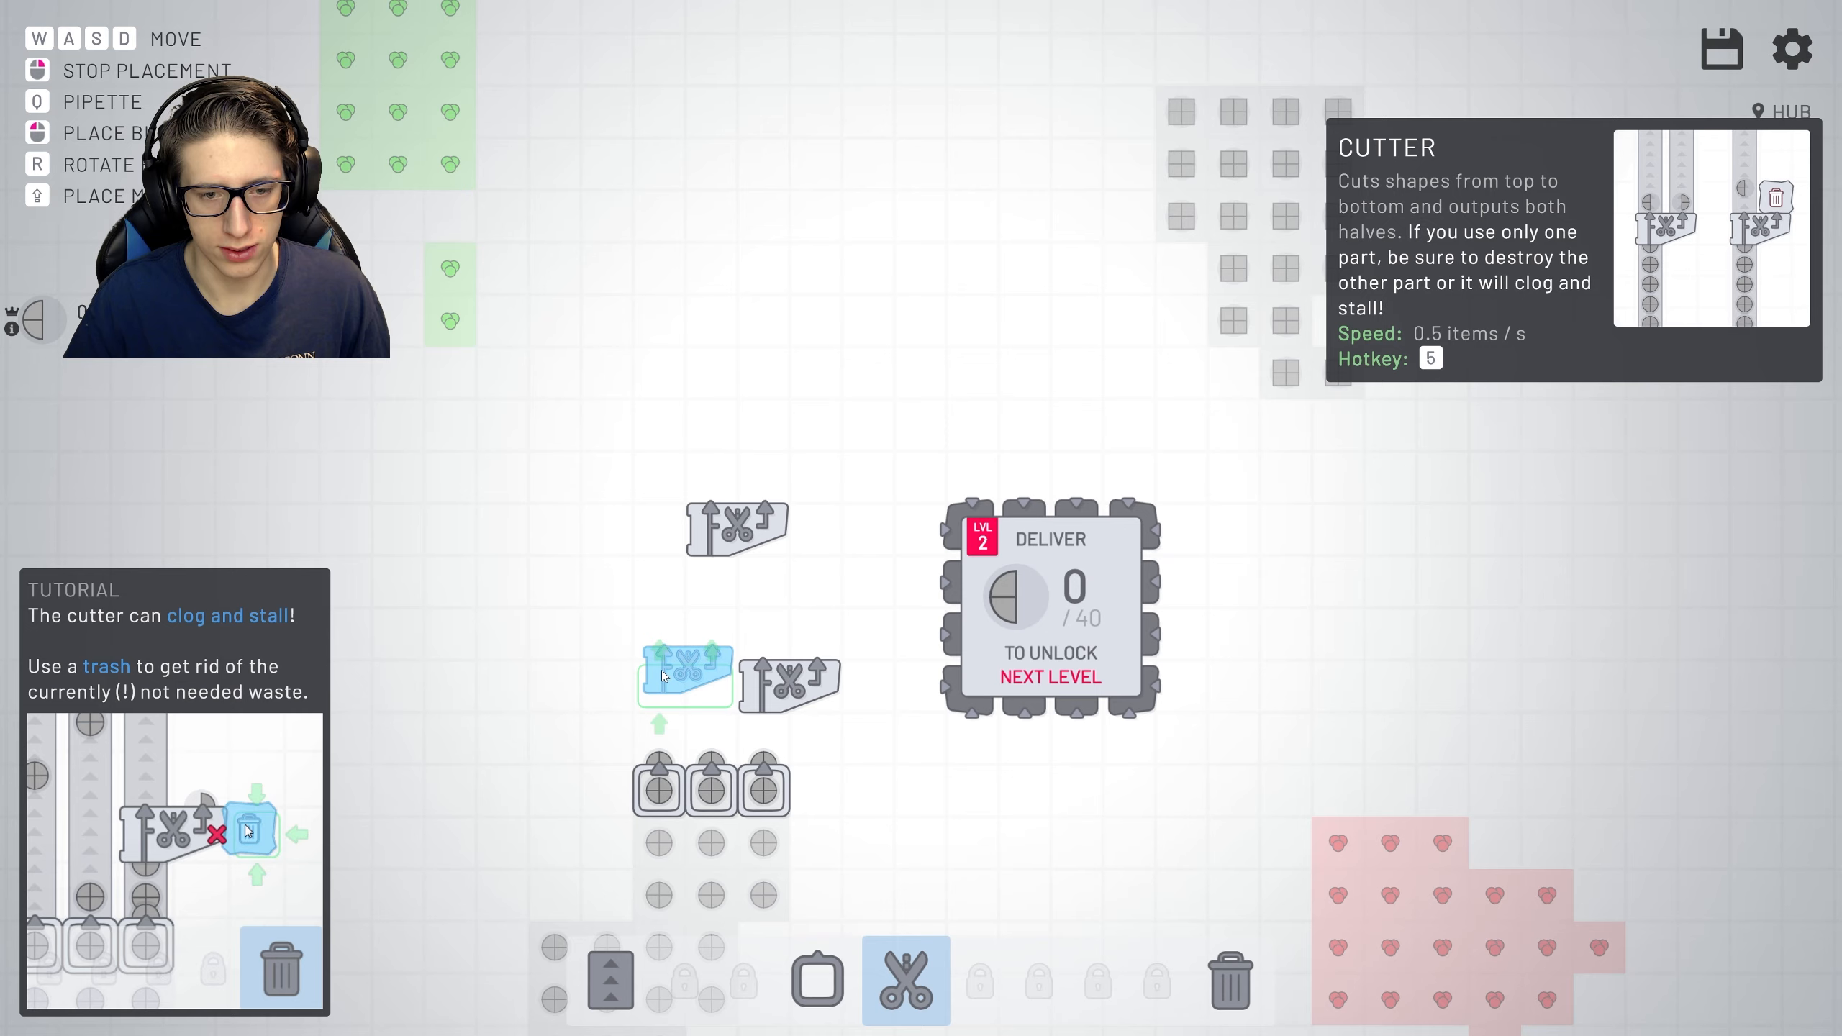
click(685, 684)
right_click(691, 685)
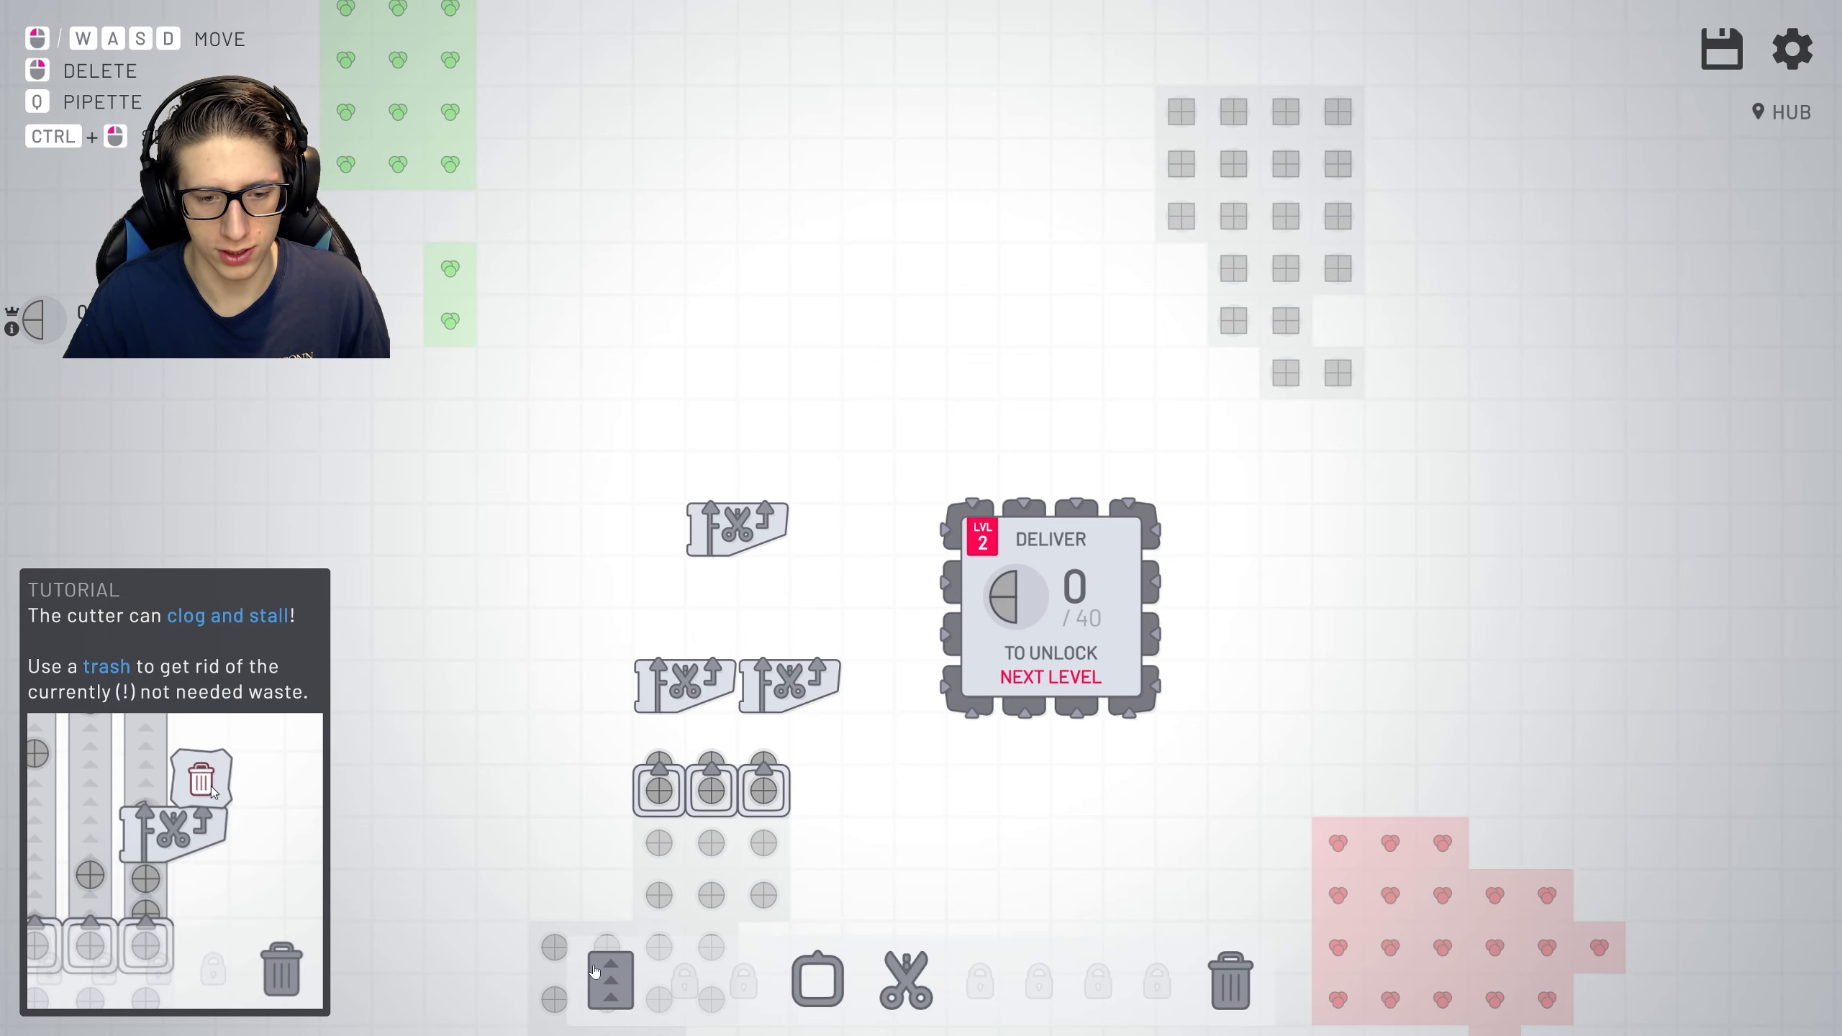
Belt the cutters' half-circle outputs upward toward the hub, removing a stray column.
key(1)
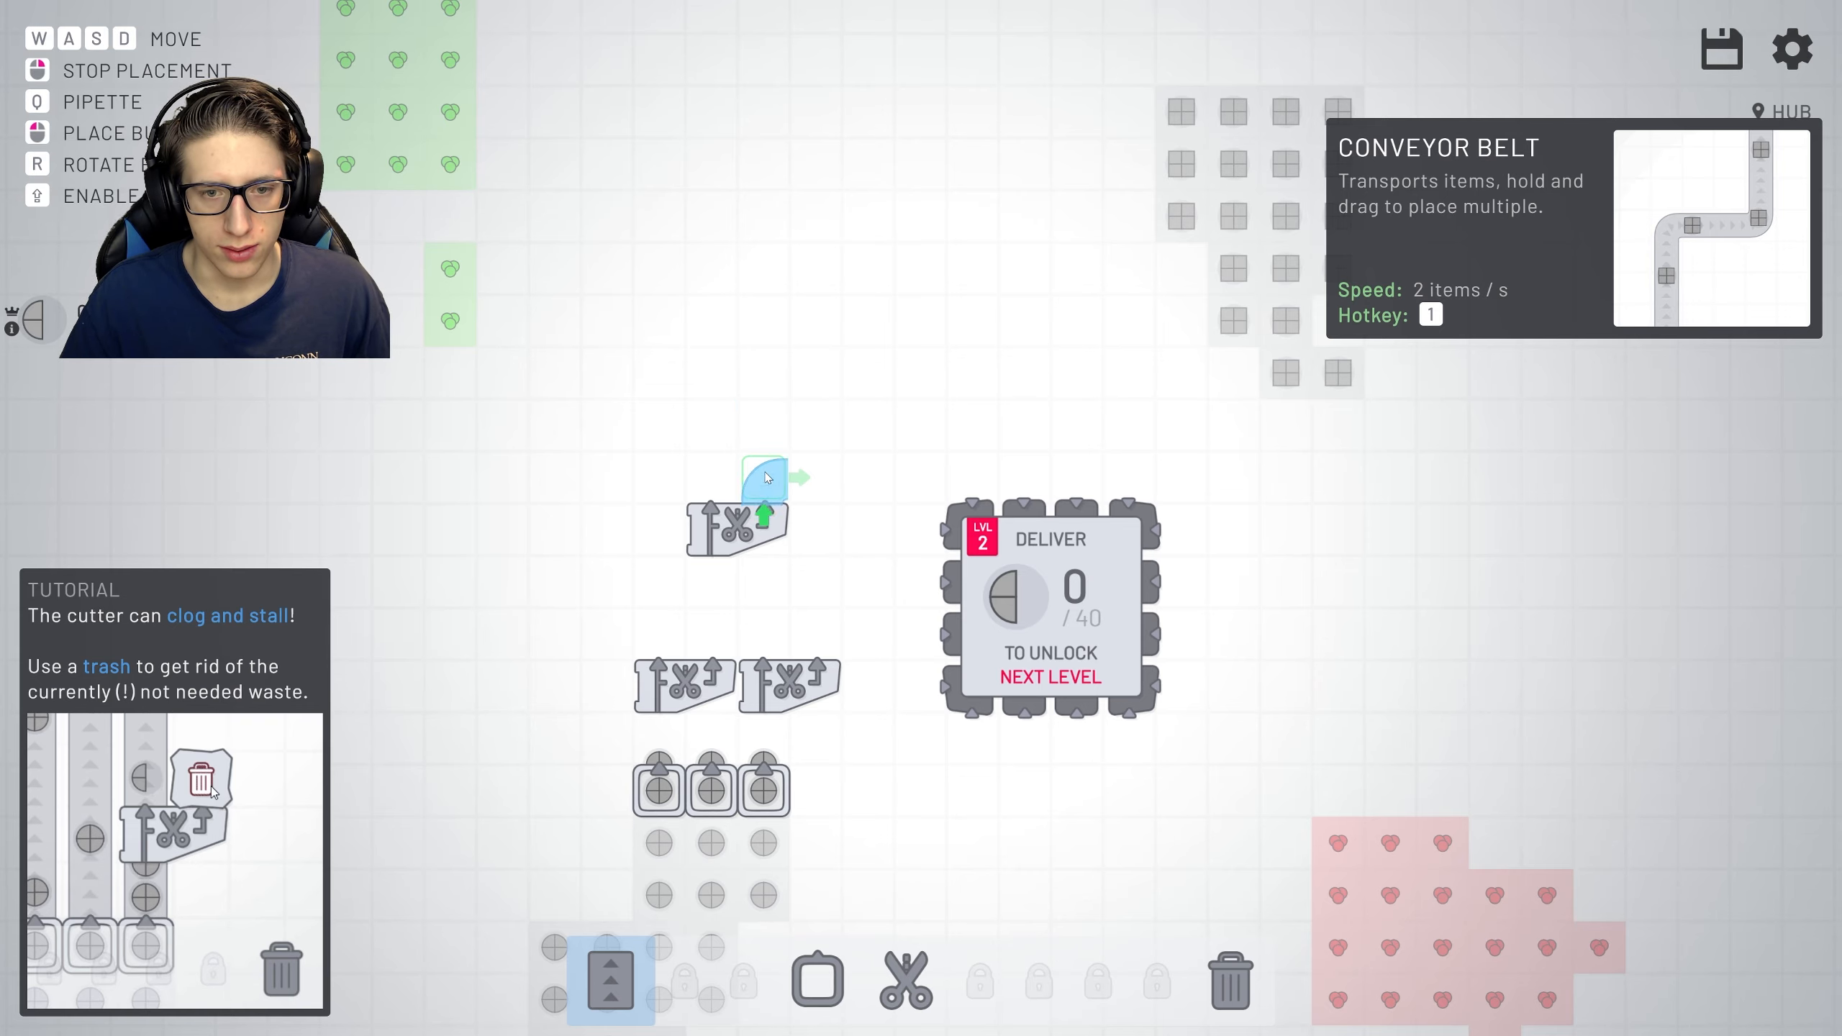
drag(767, 477, 909, 383)
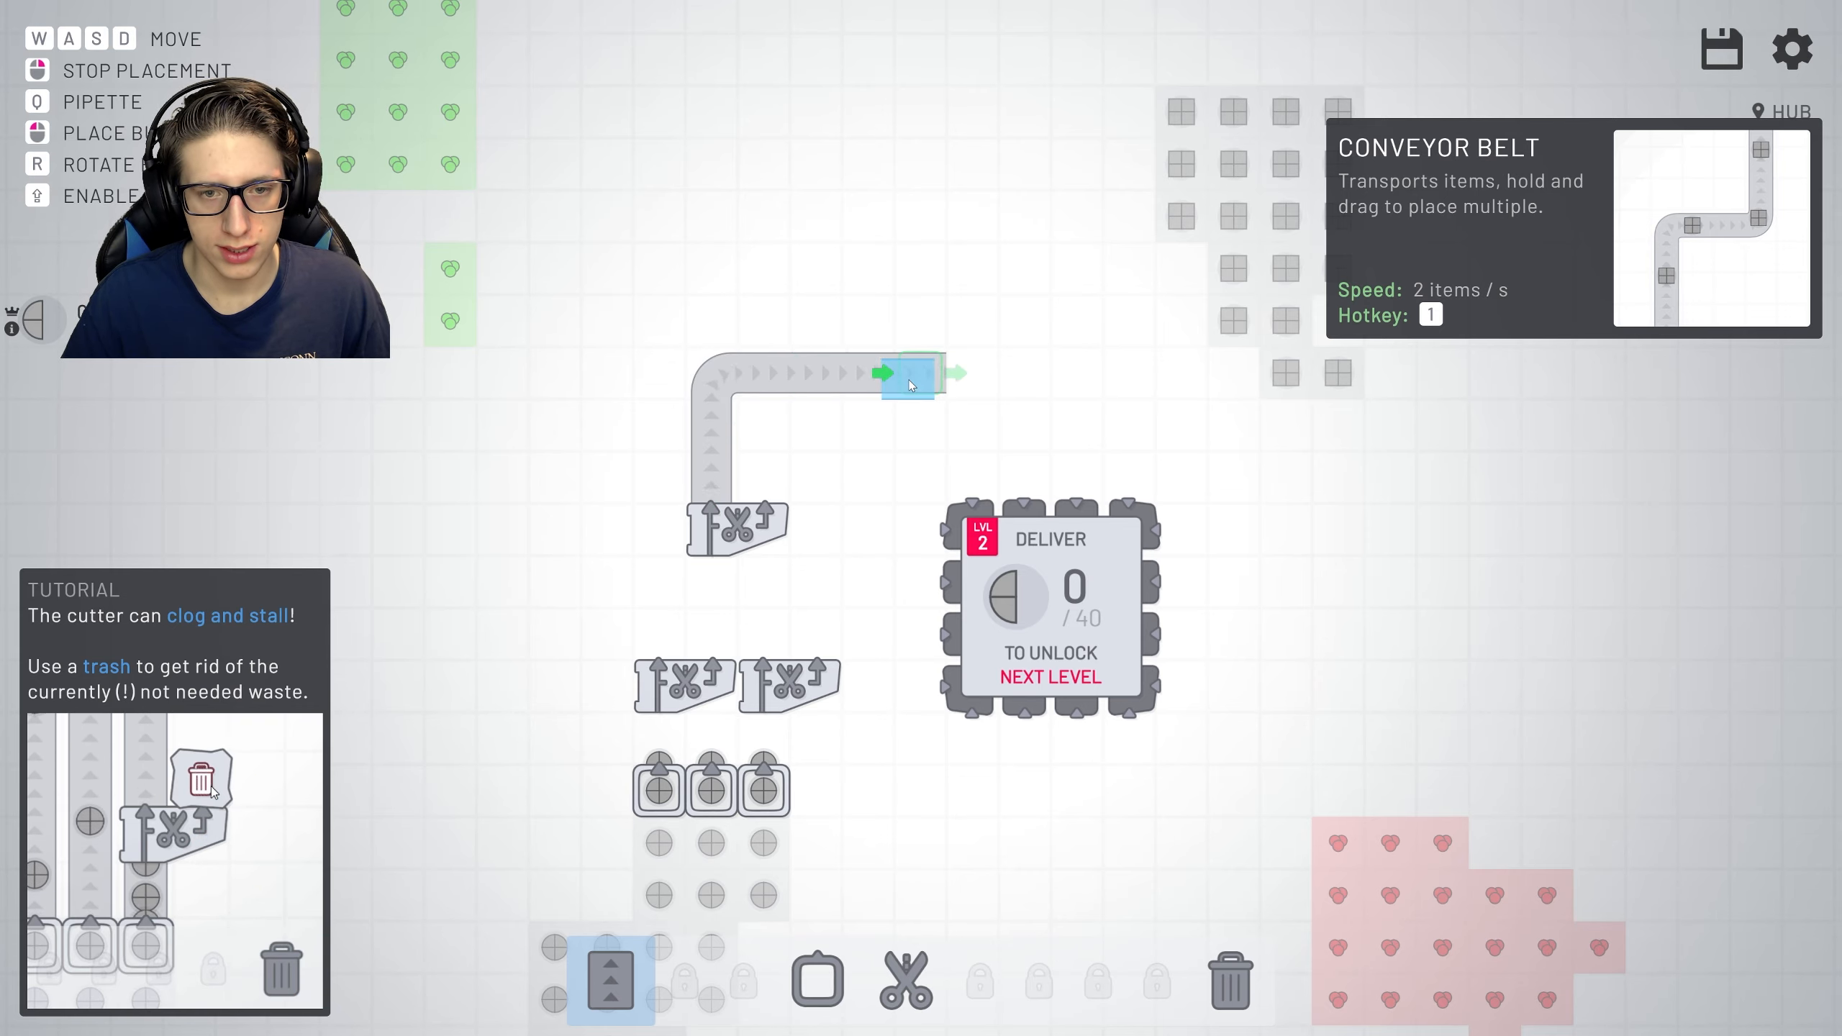
drag(782, 462, 764, 396)
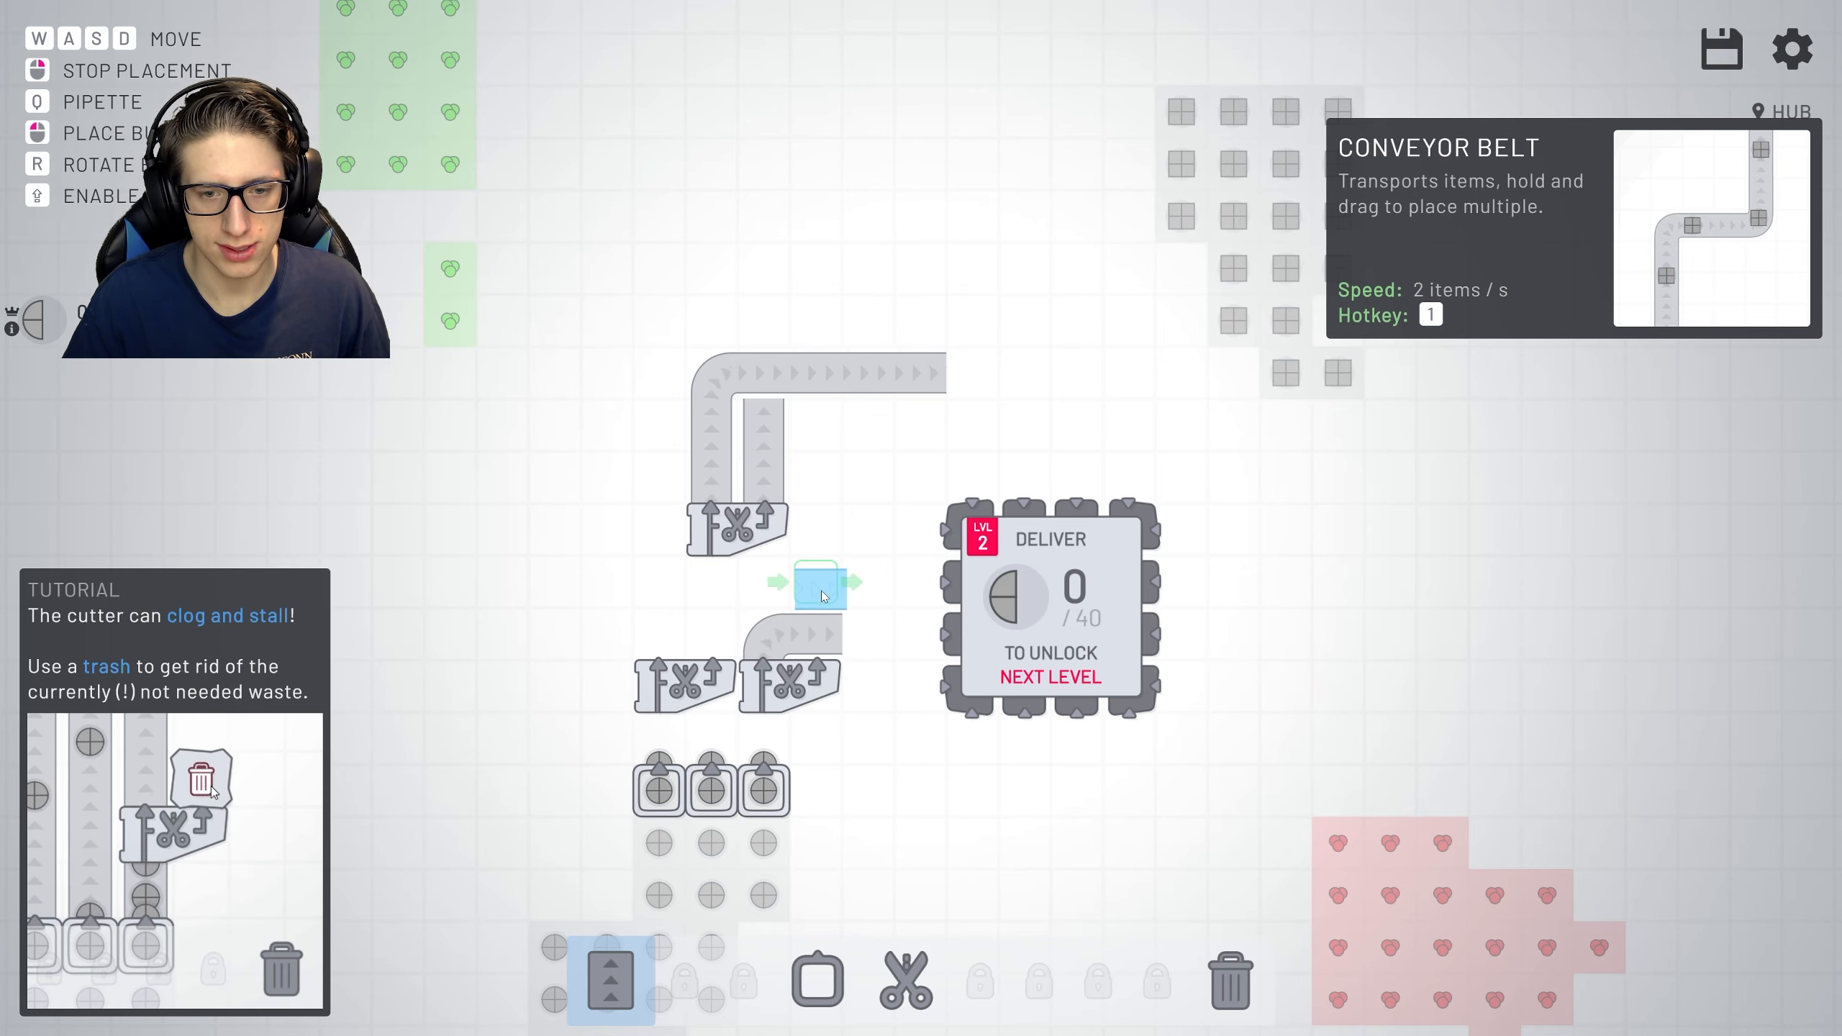
drag(823, 595, 818, 435)
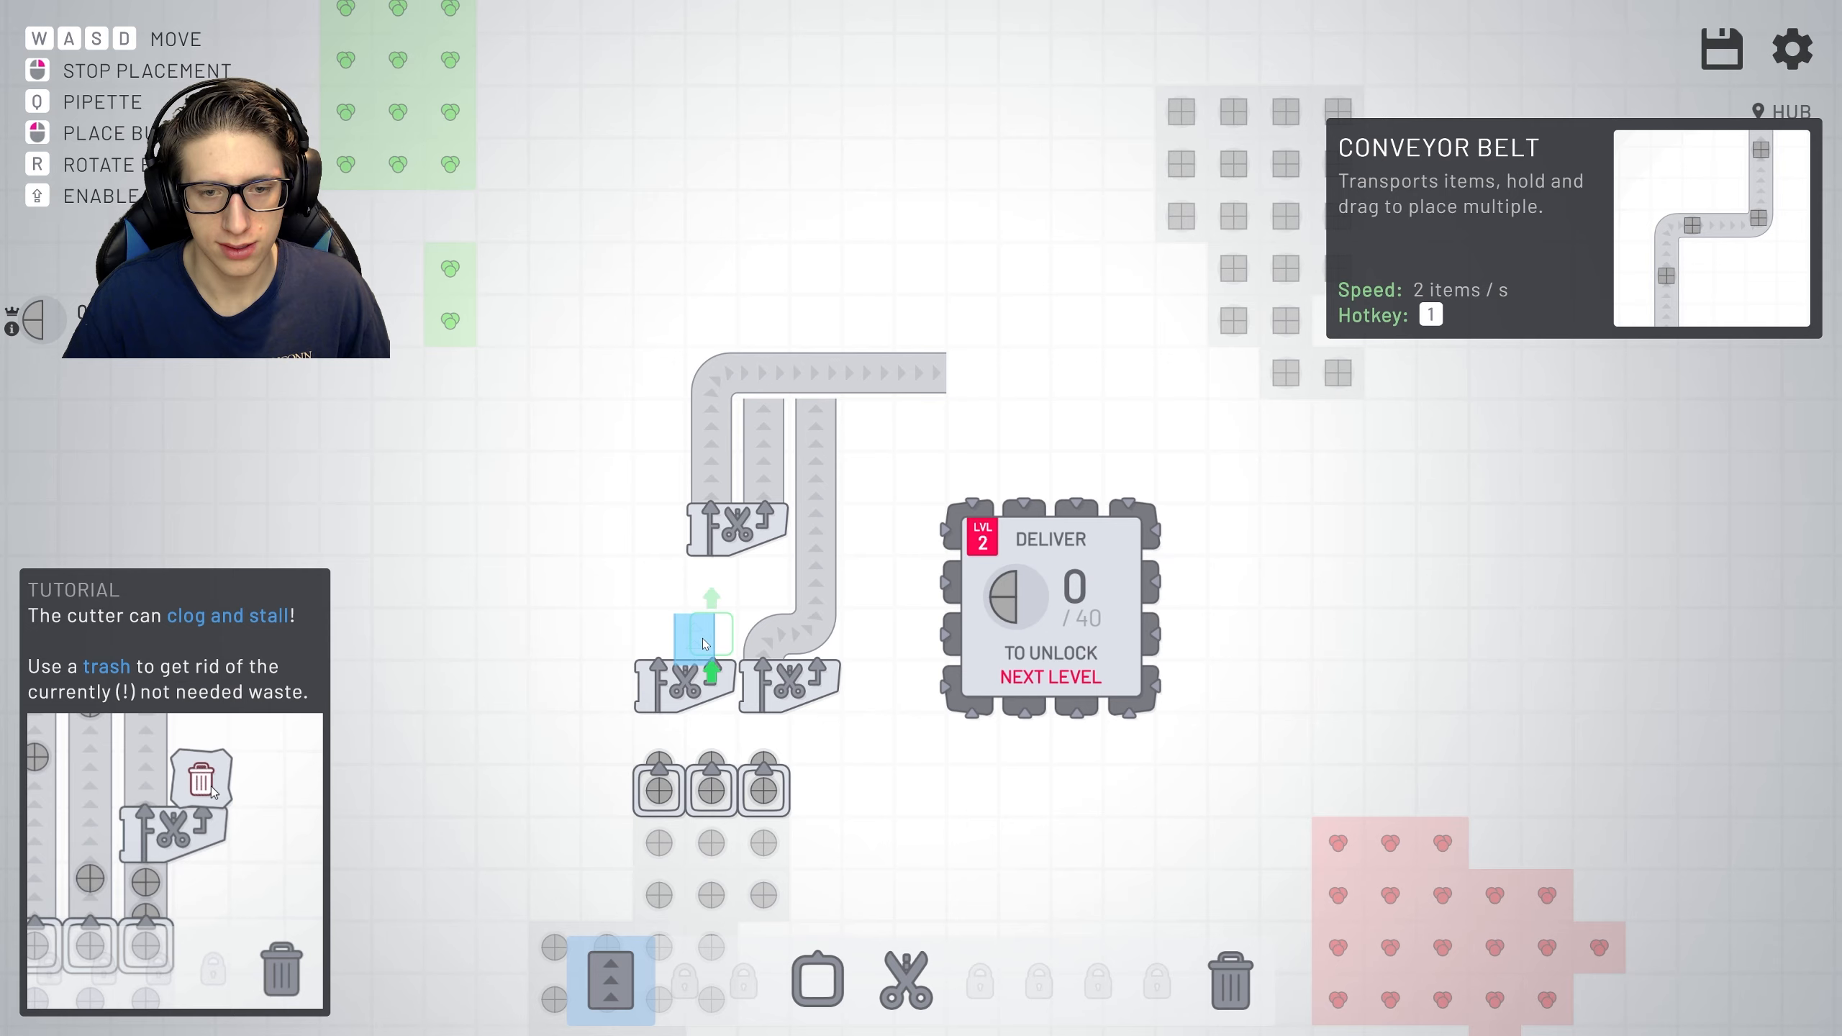
drag(705, 633, 656, 440)
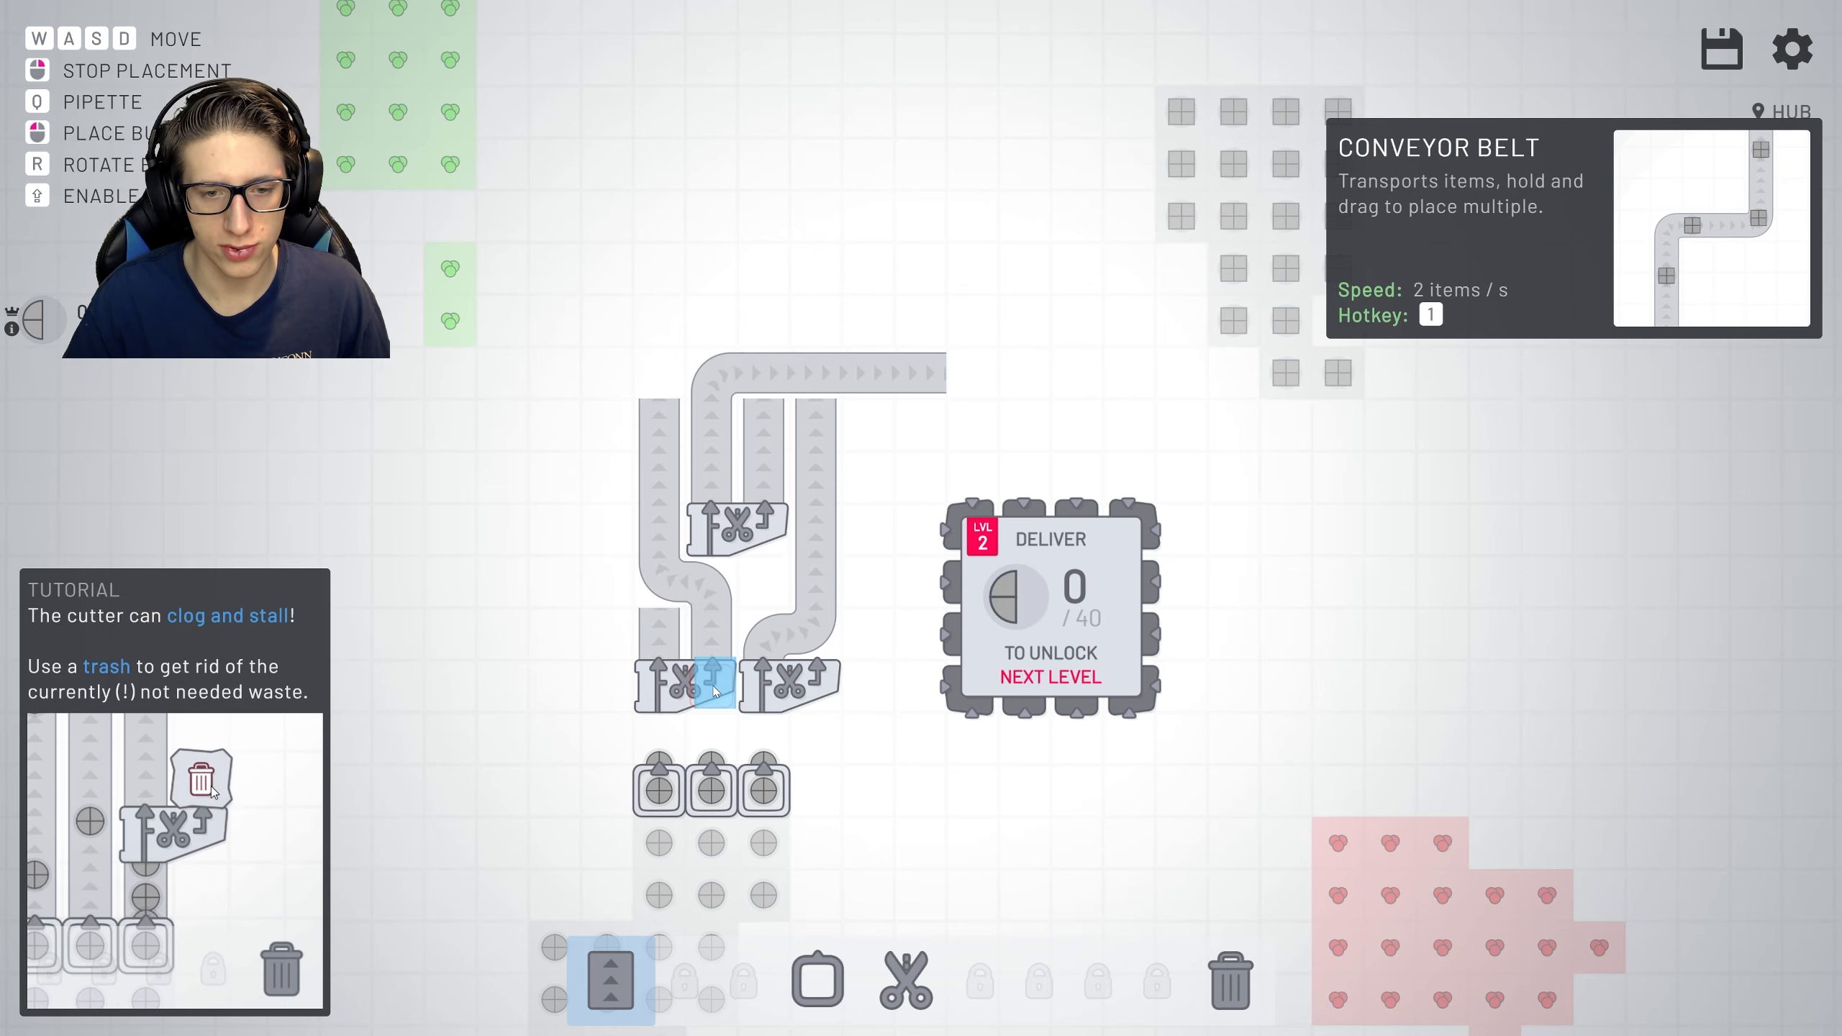
right_click(713, 689)
right_click(658, 533)
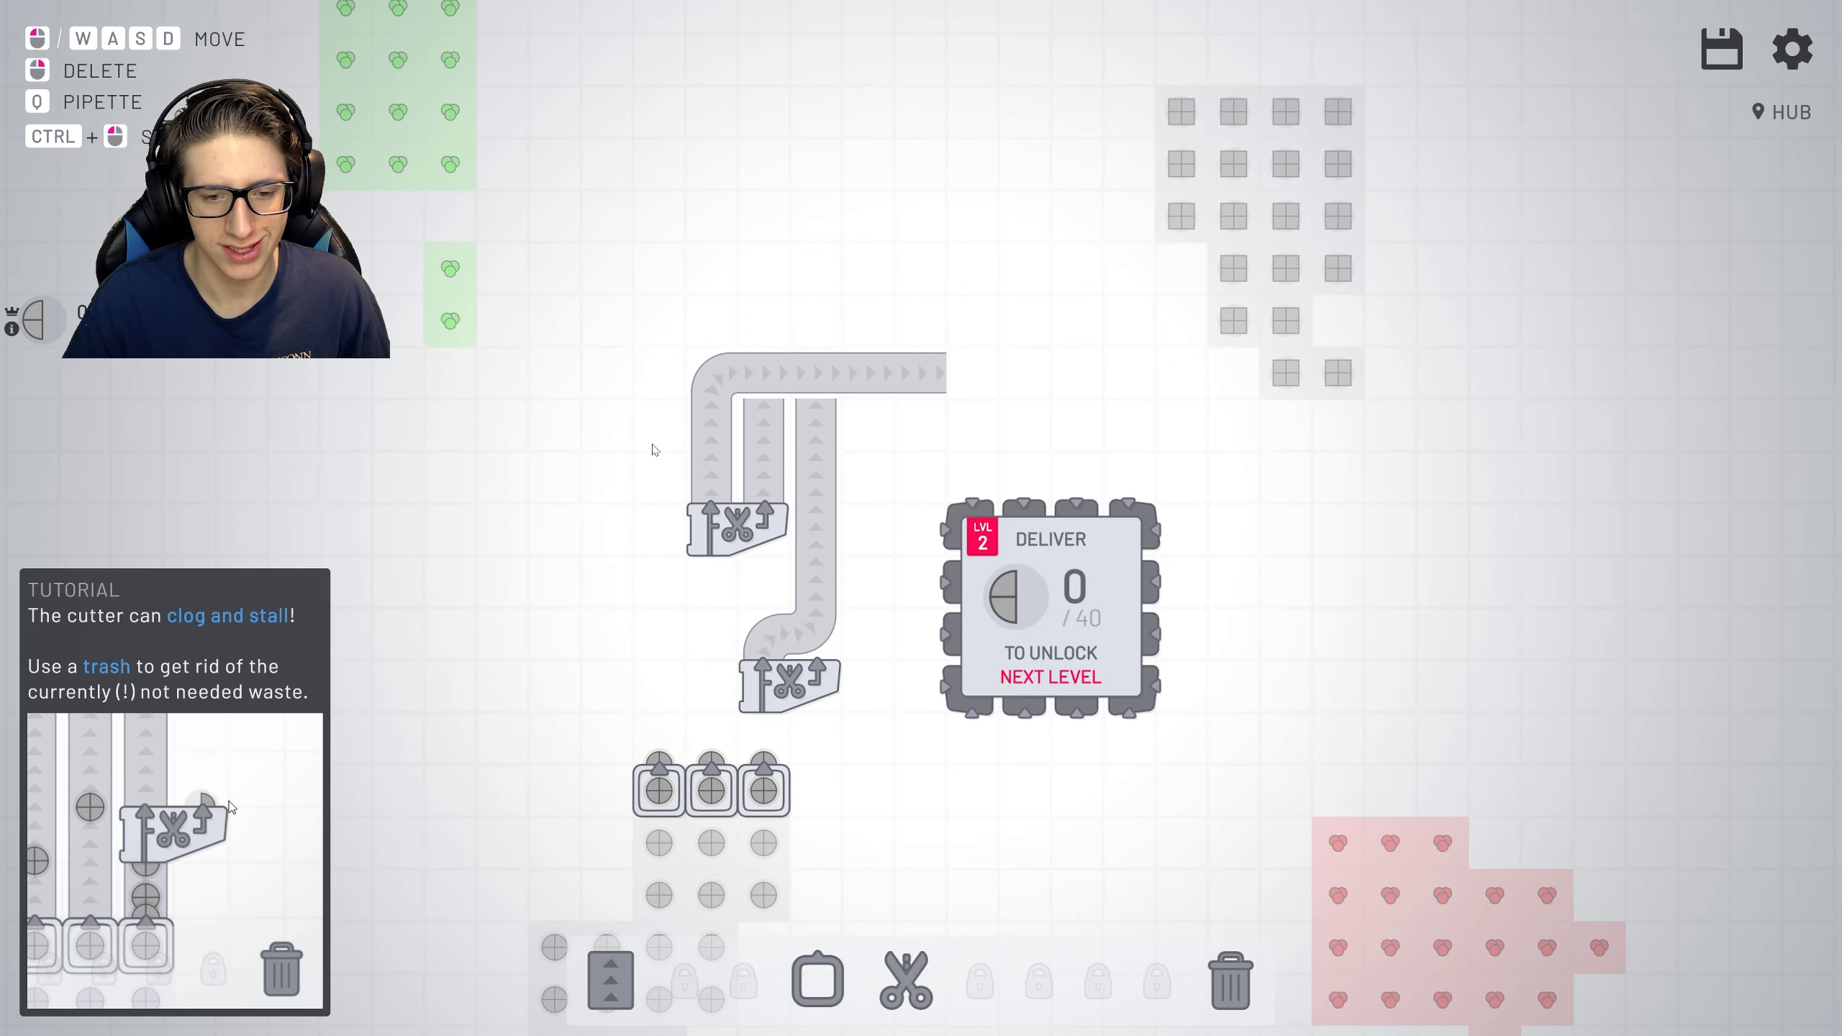
Belt two extractors up into the cutters' inputs.
key(1)
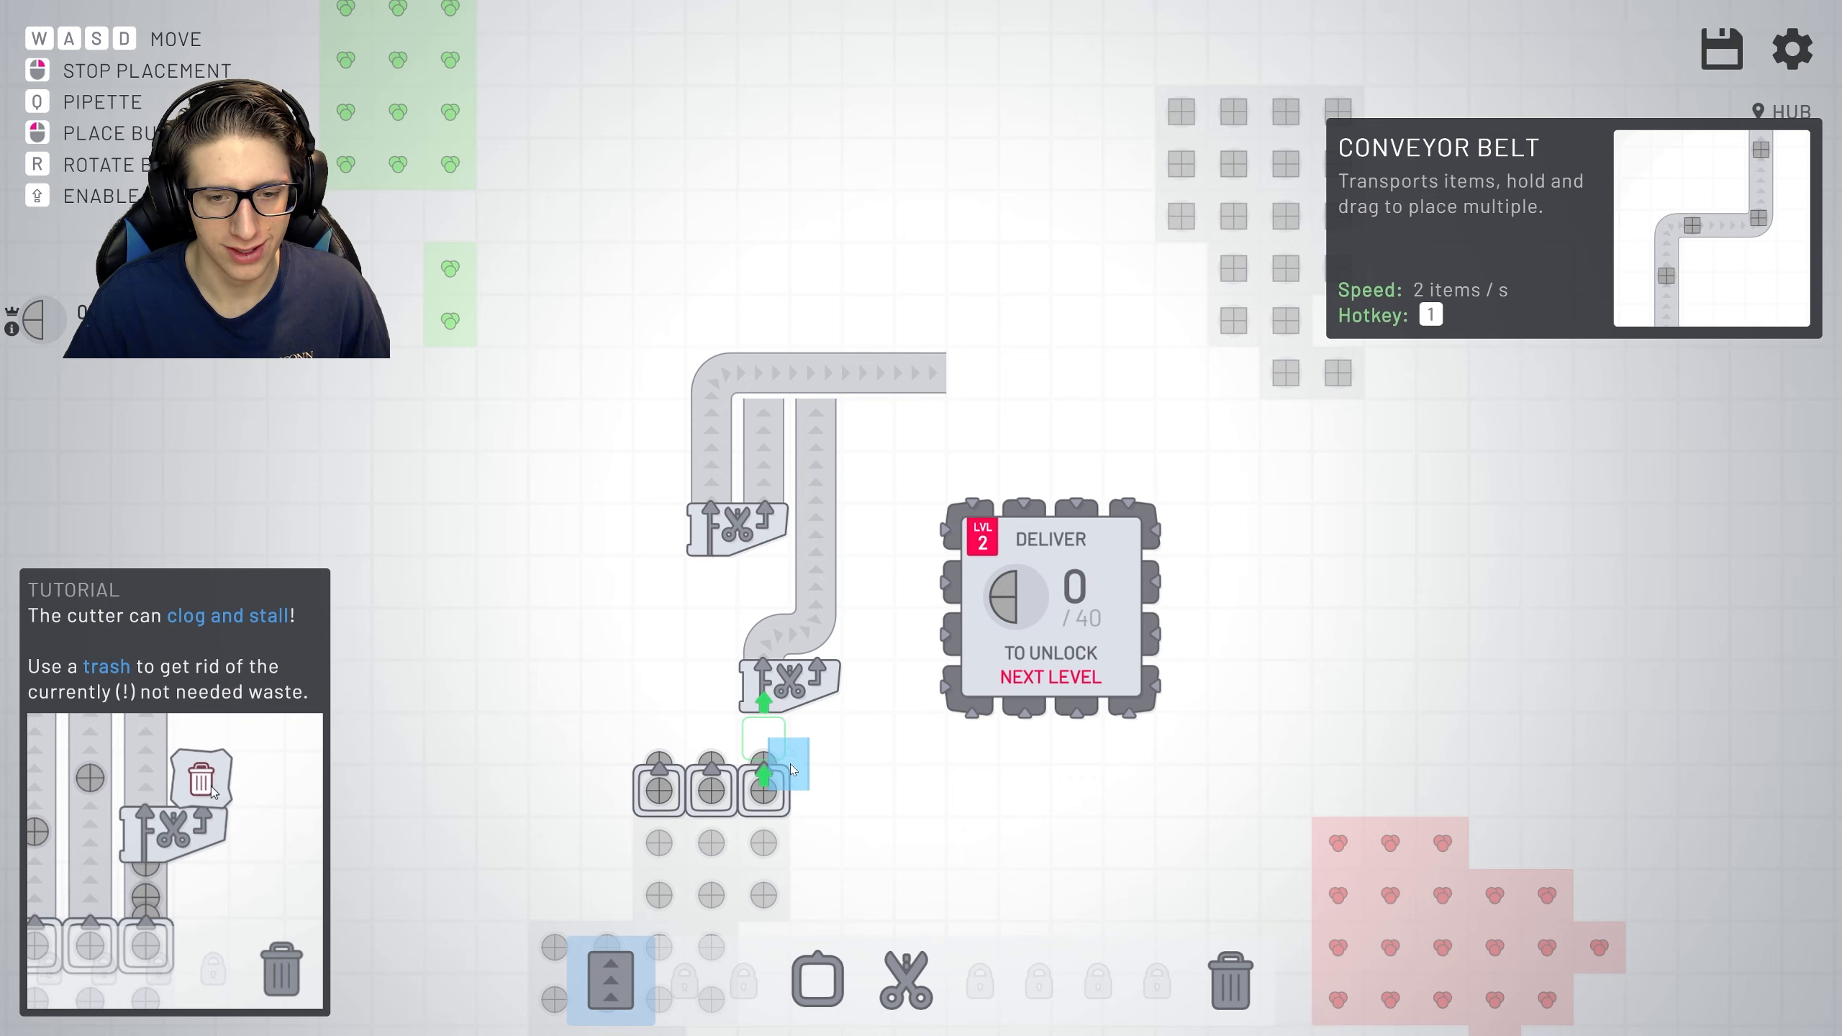
drag(715, 745, 711, 604)
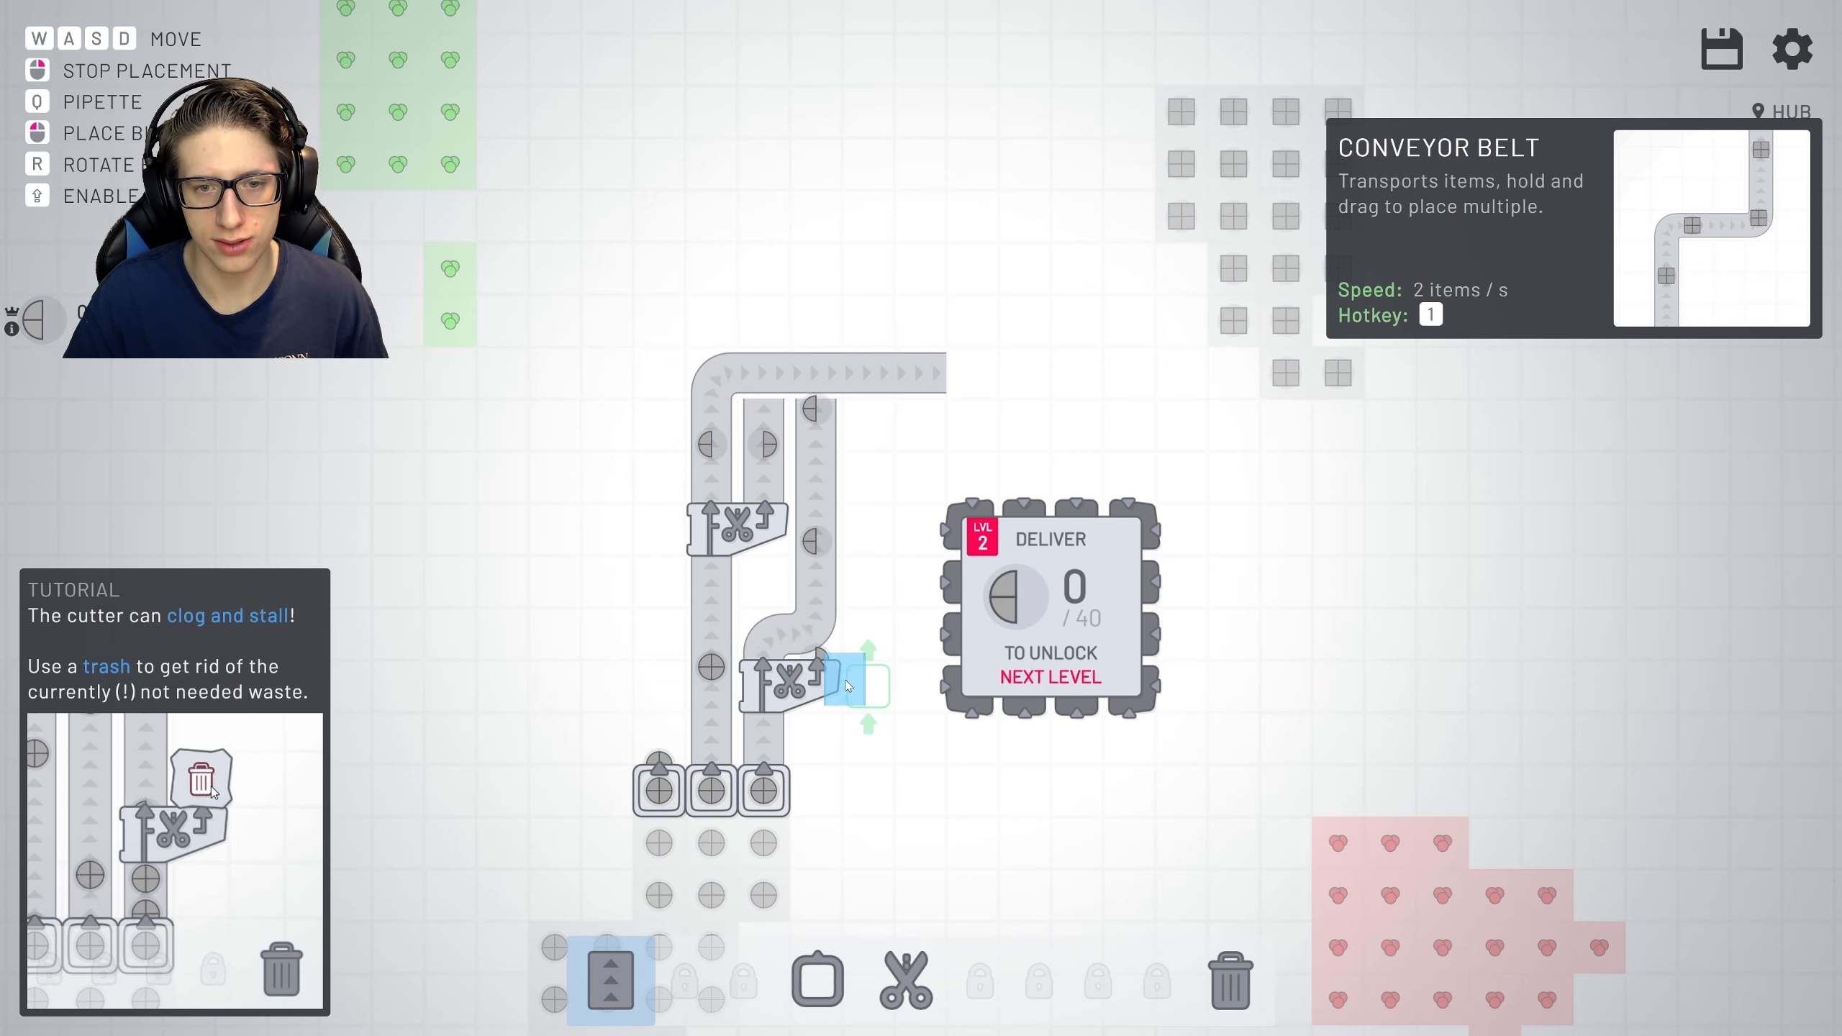
right_click(849, 688)
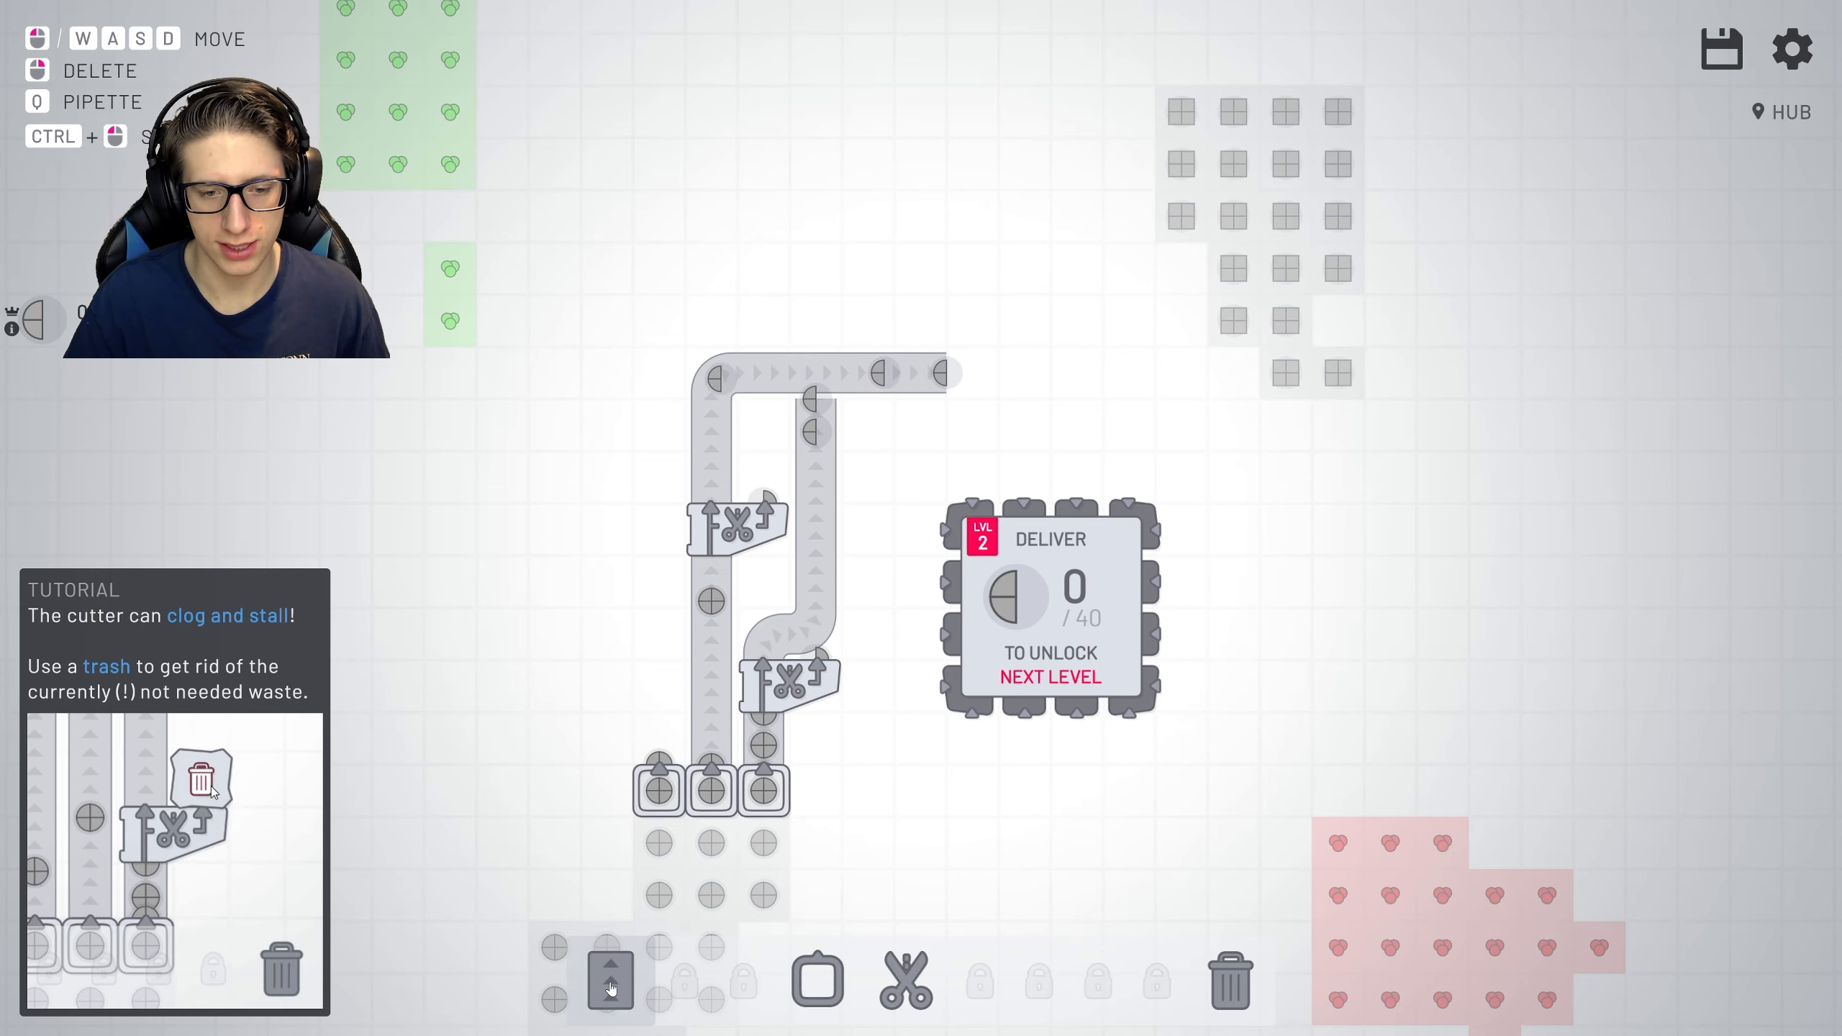
key(1)
drag(647, 742, 605, 633)
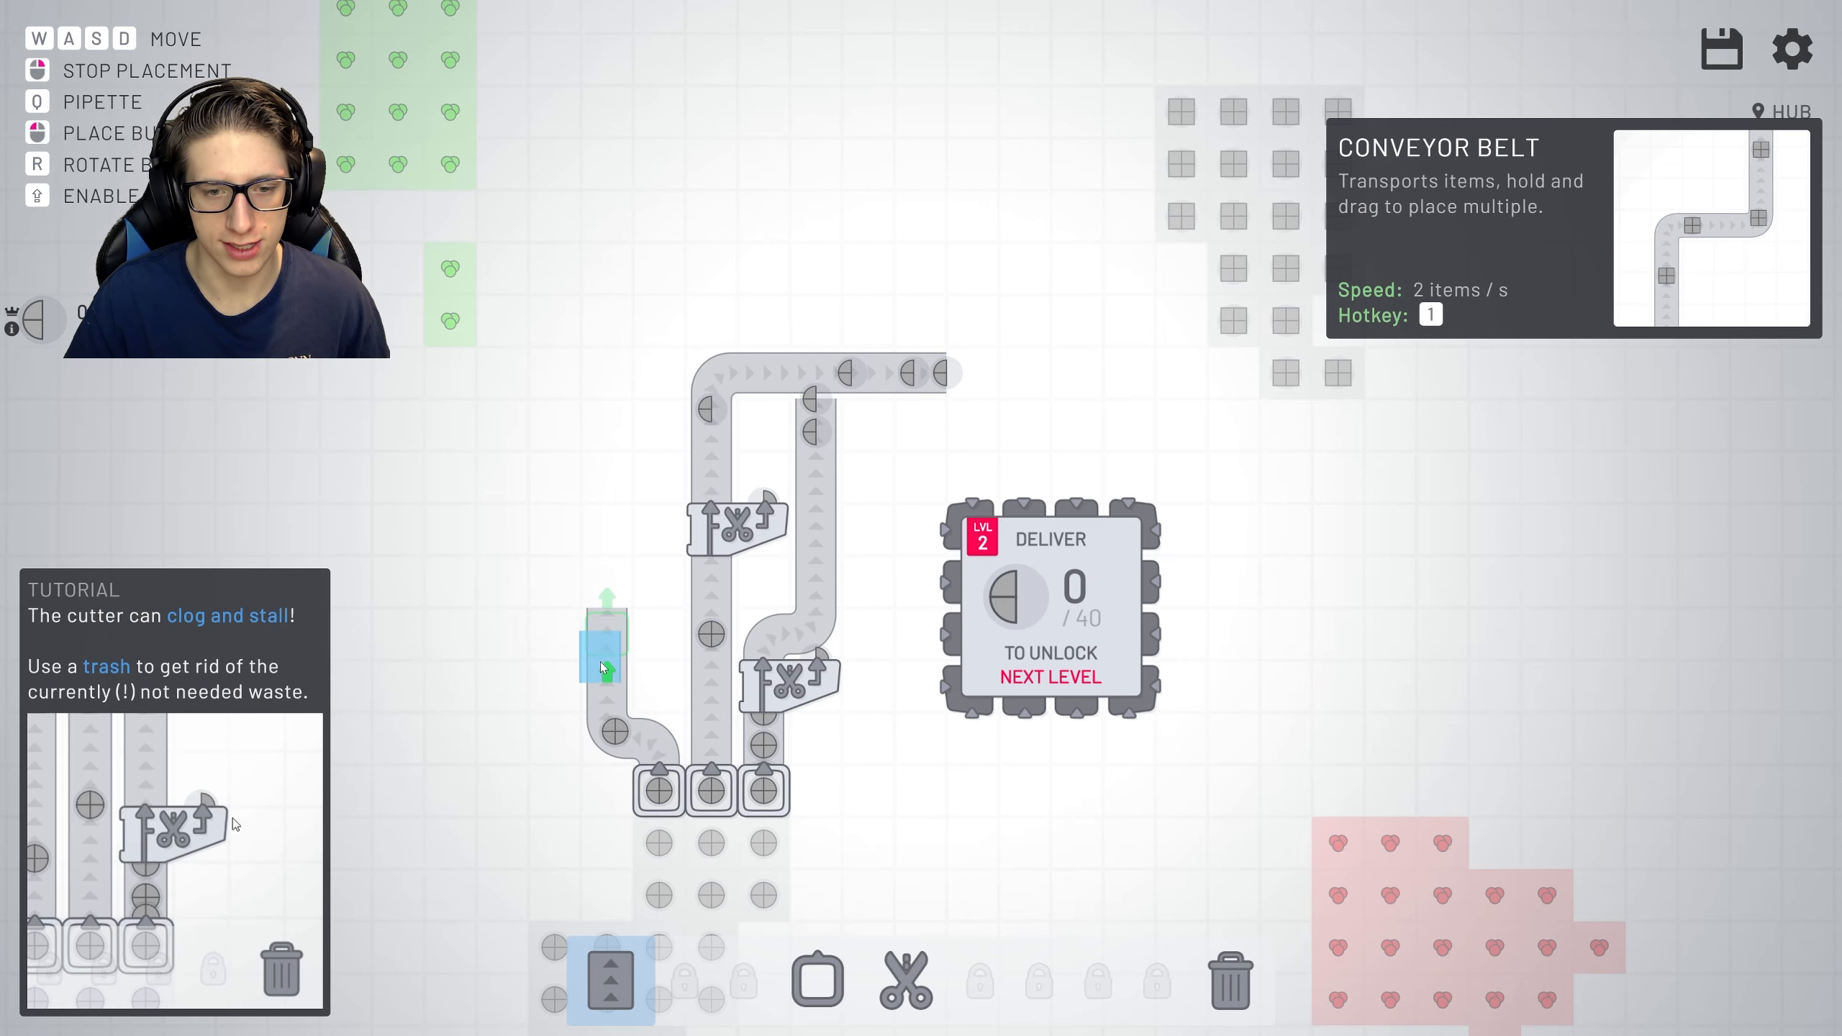
right_click(612, 690)
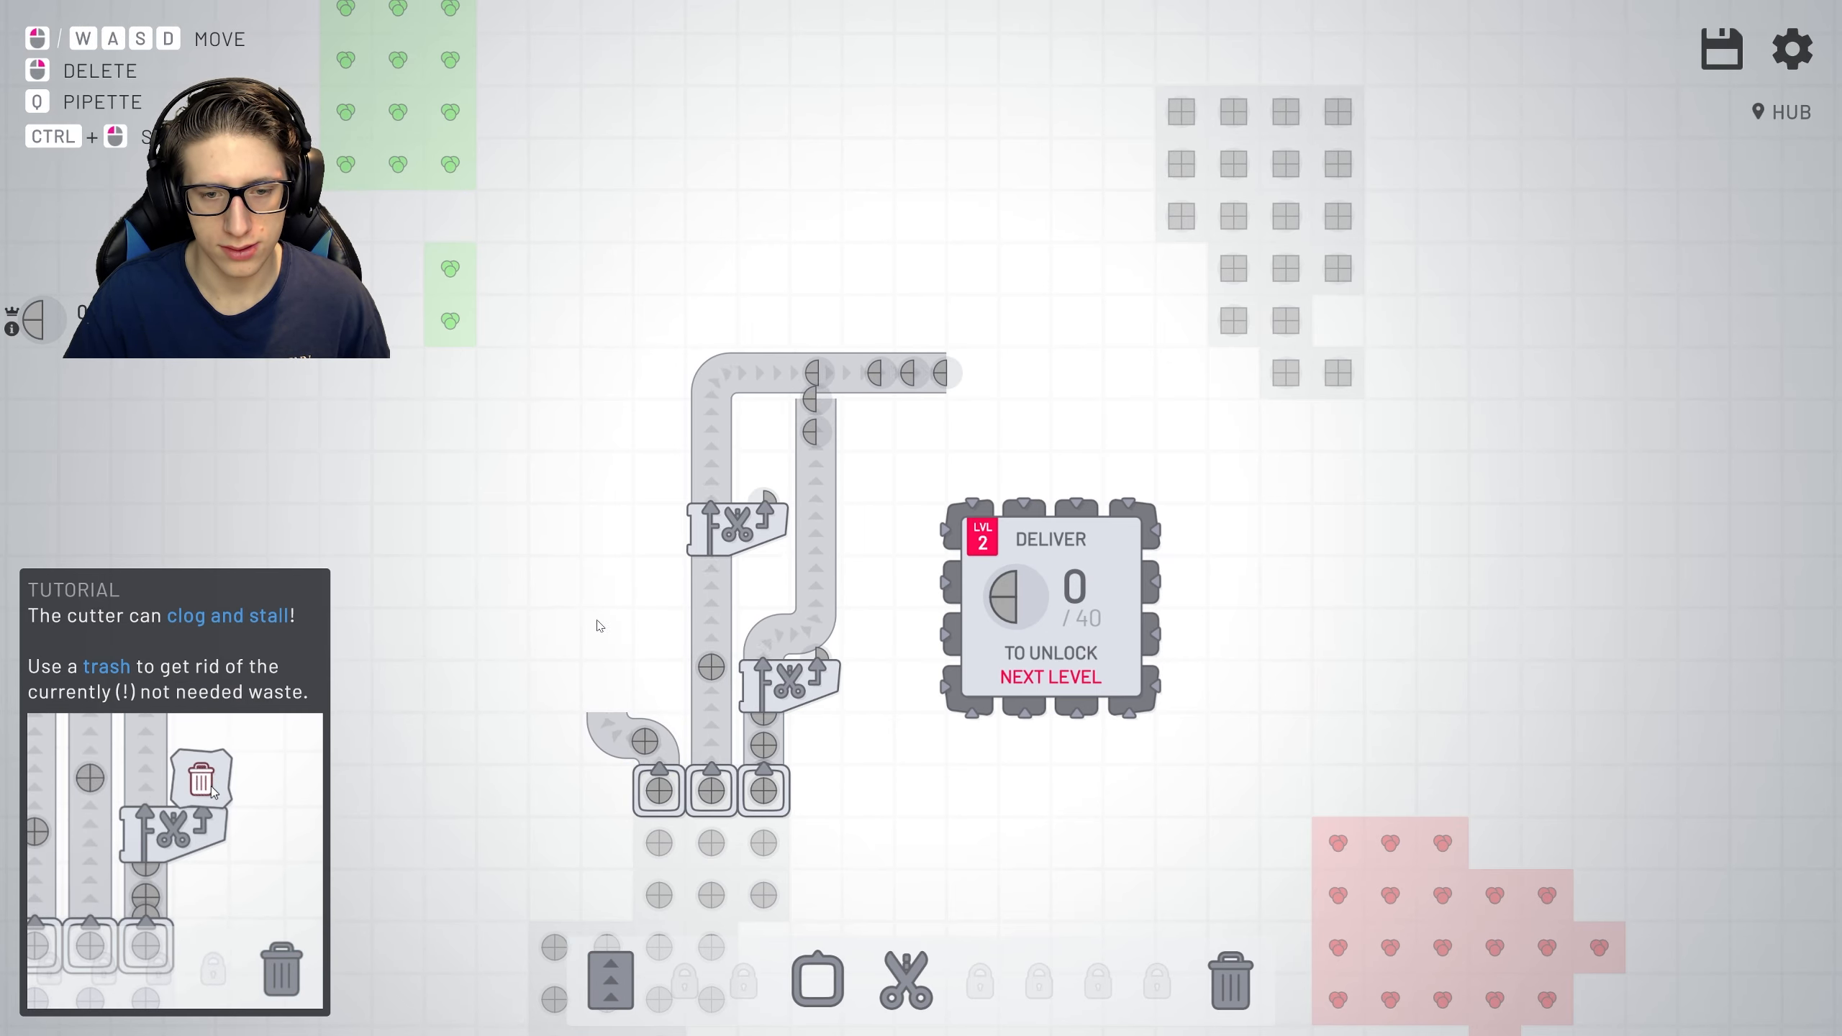
key(5)
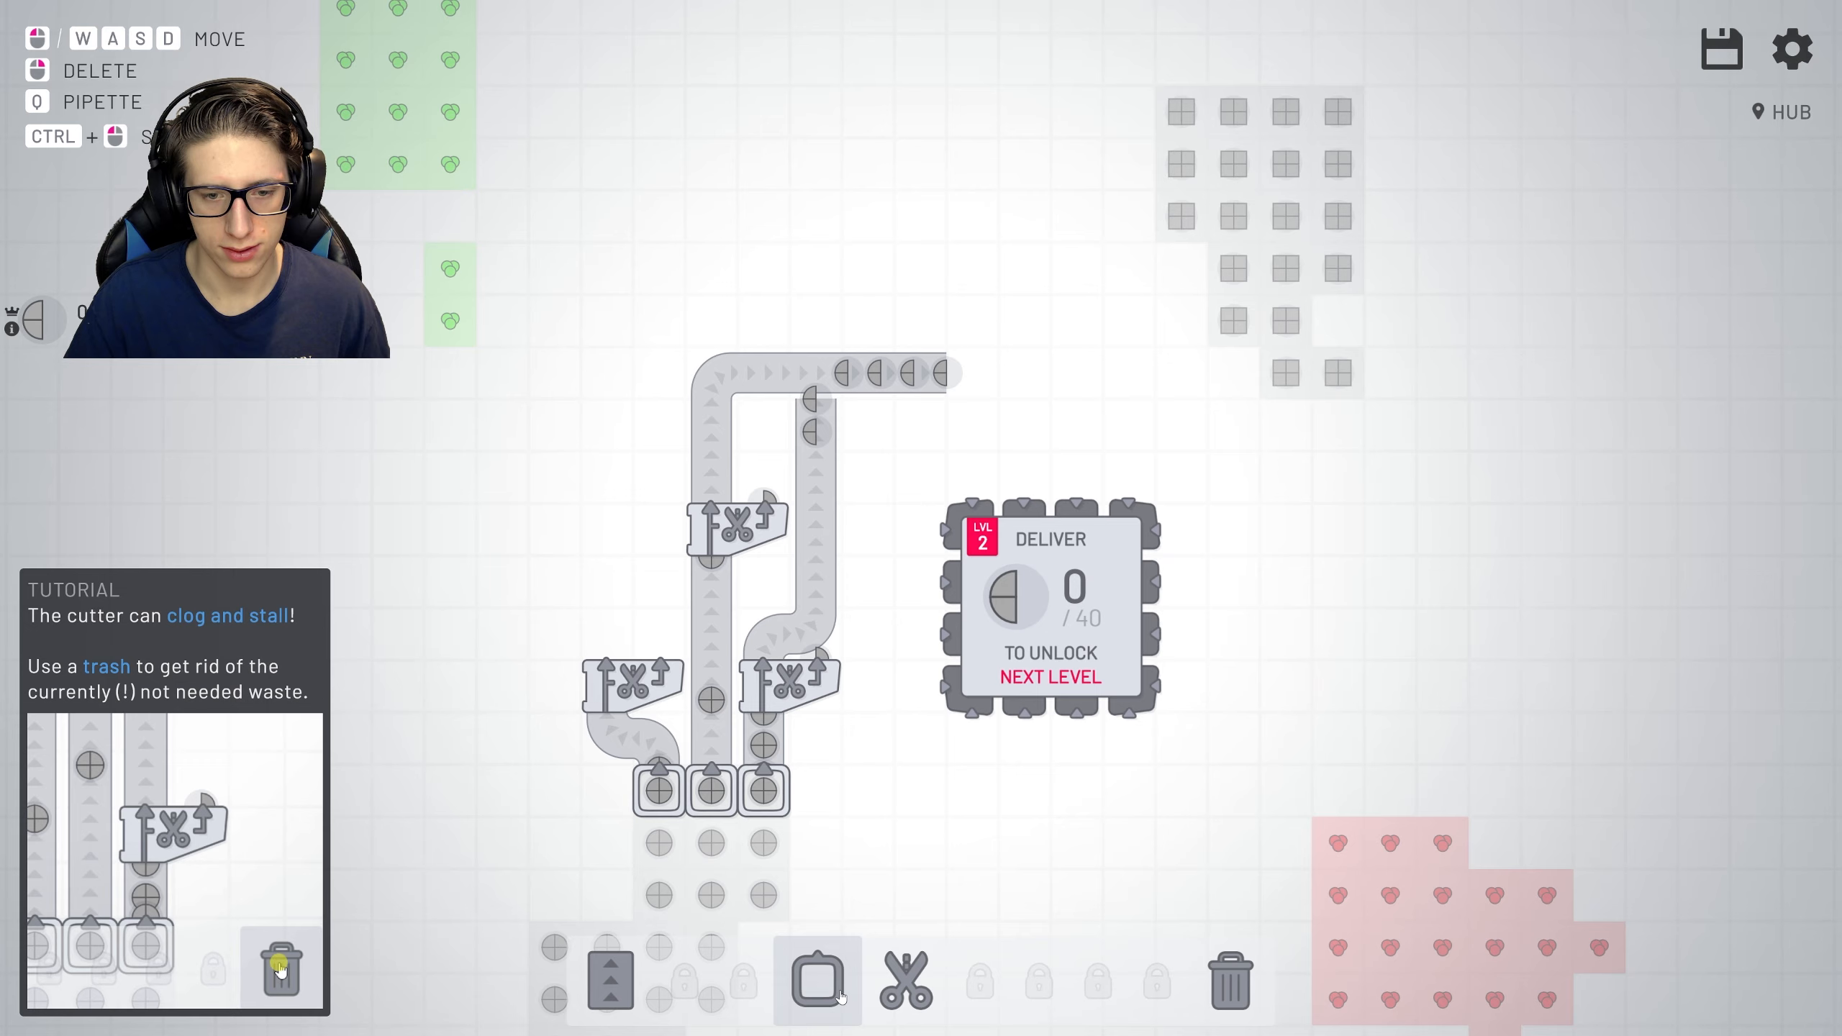
Connect the right cutter's output up to the belt above.
key(0)
right_click(820, 638)
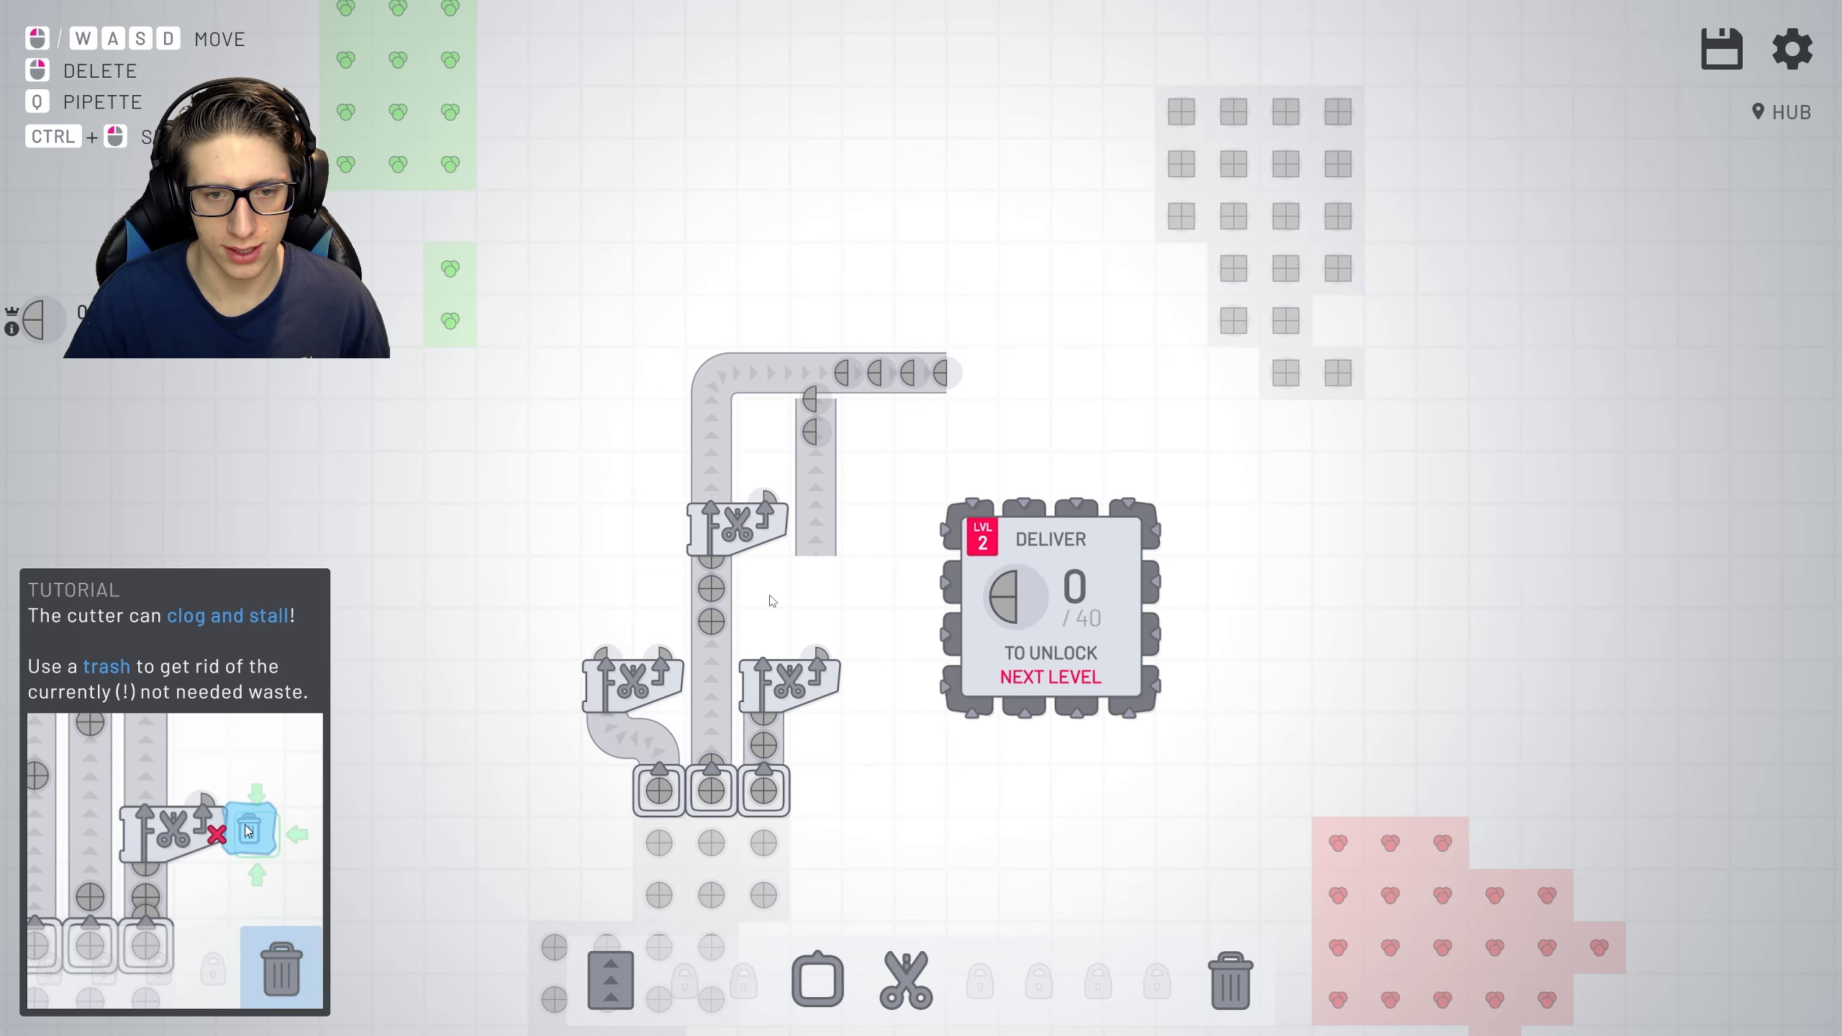
key(1)
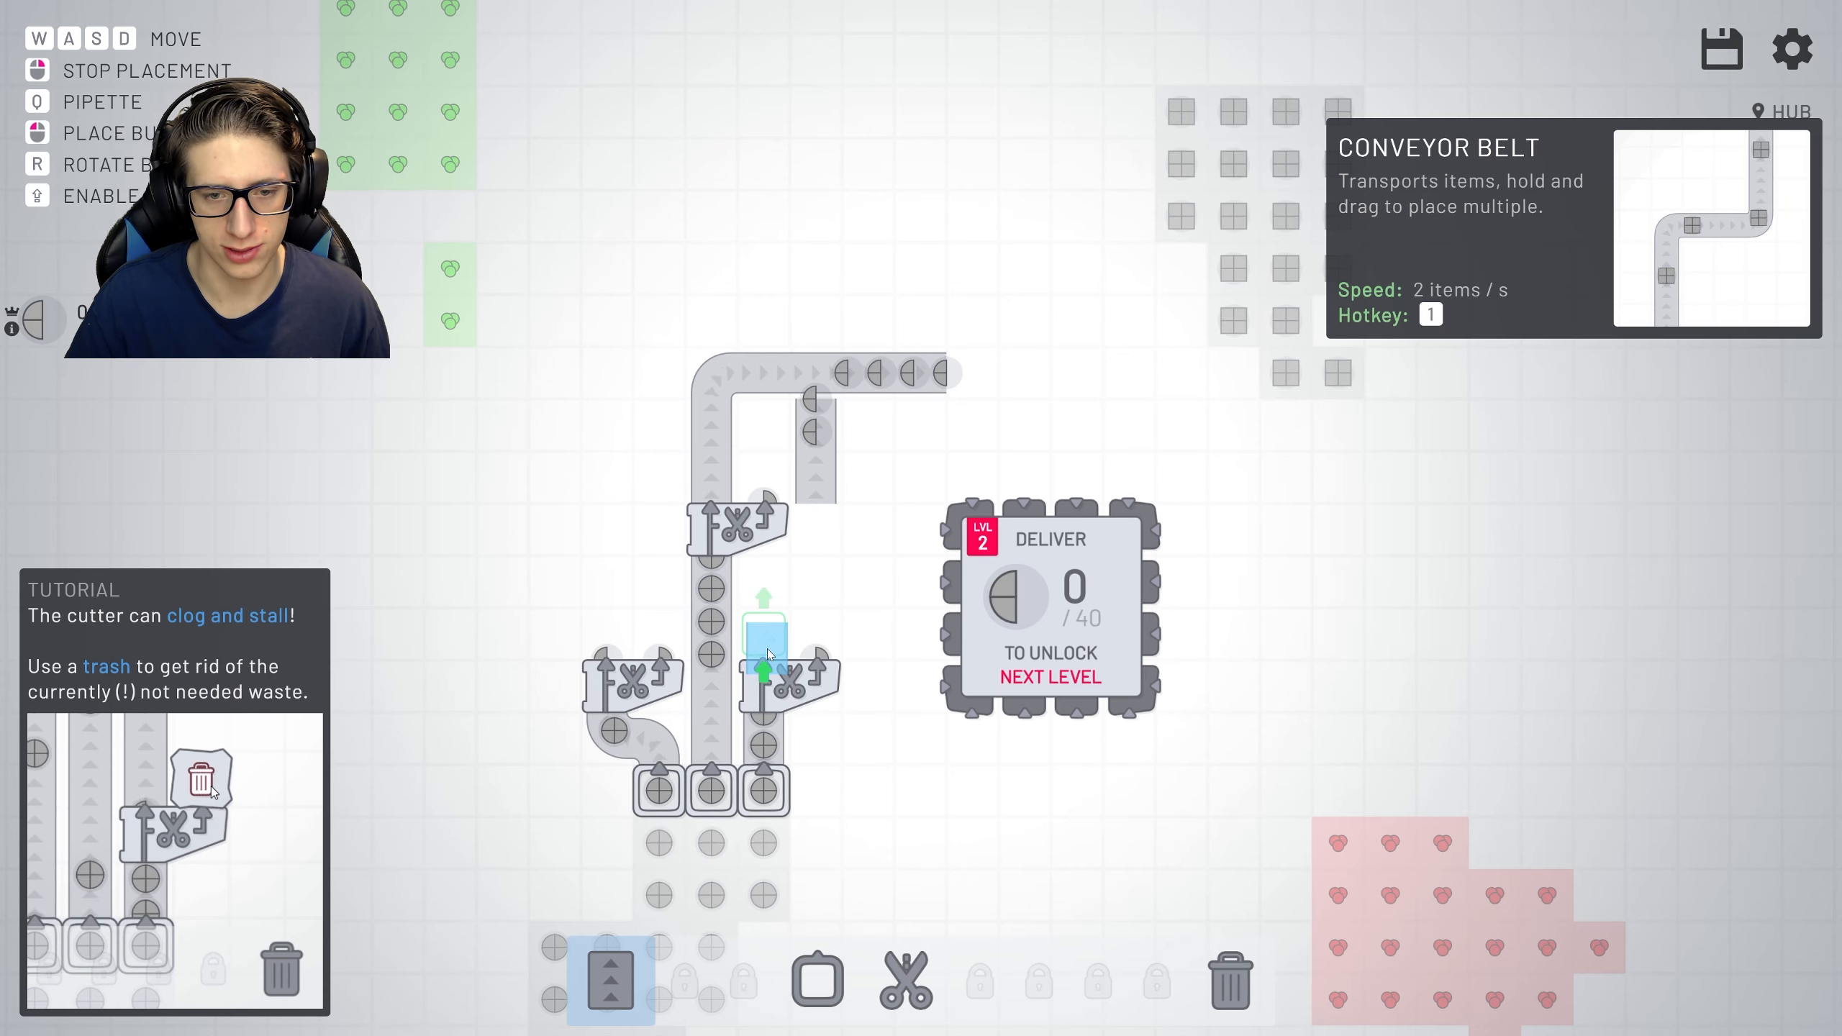
drag(767, 656, 813, 547)
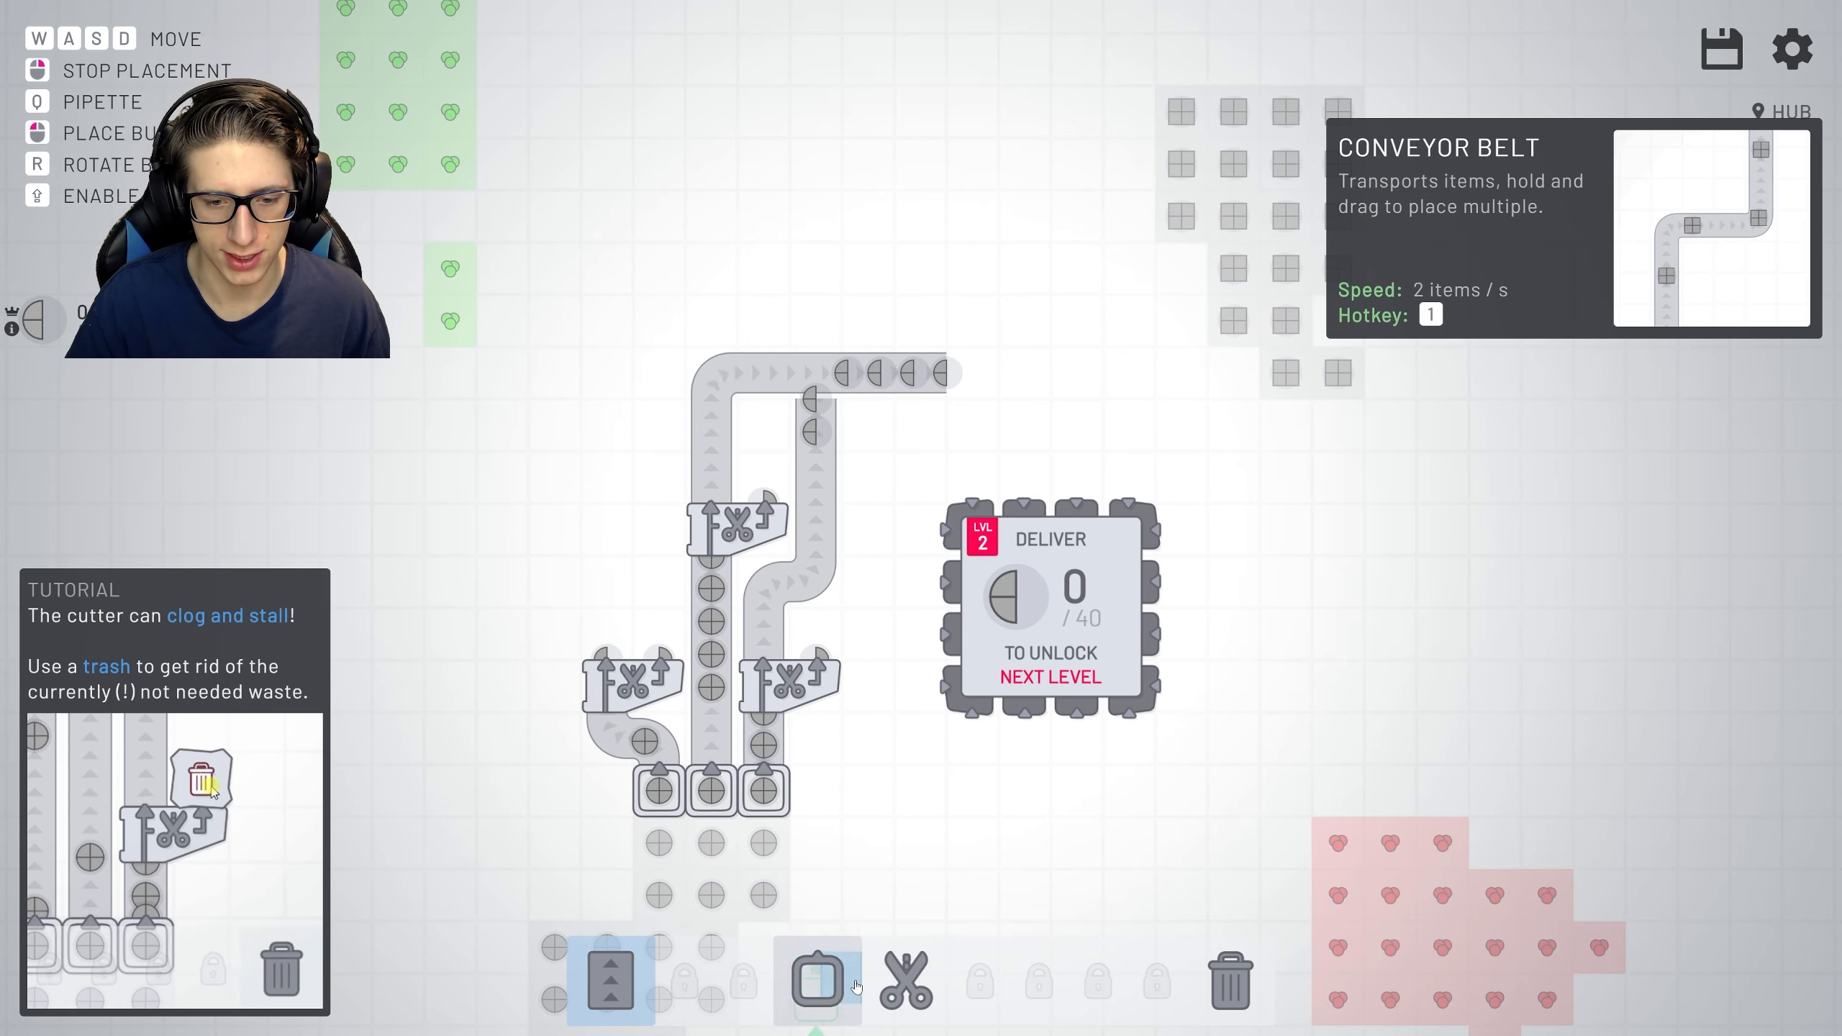
Put trash bins on the right and left cutters' spare outputs.
key(0)
click(816, 637)
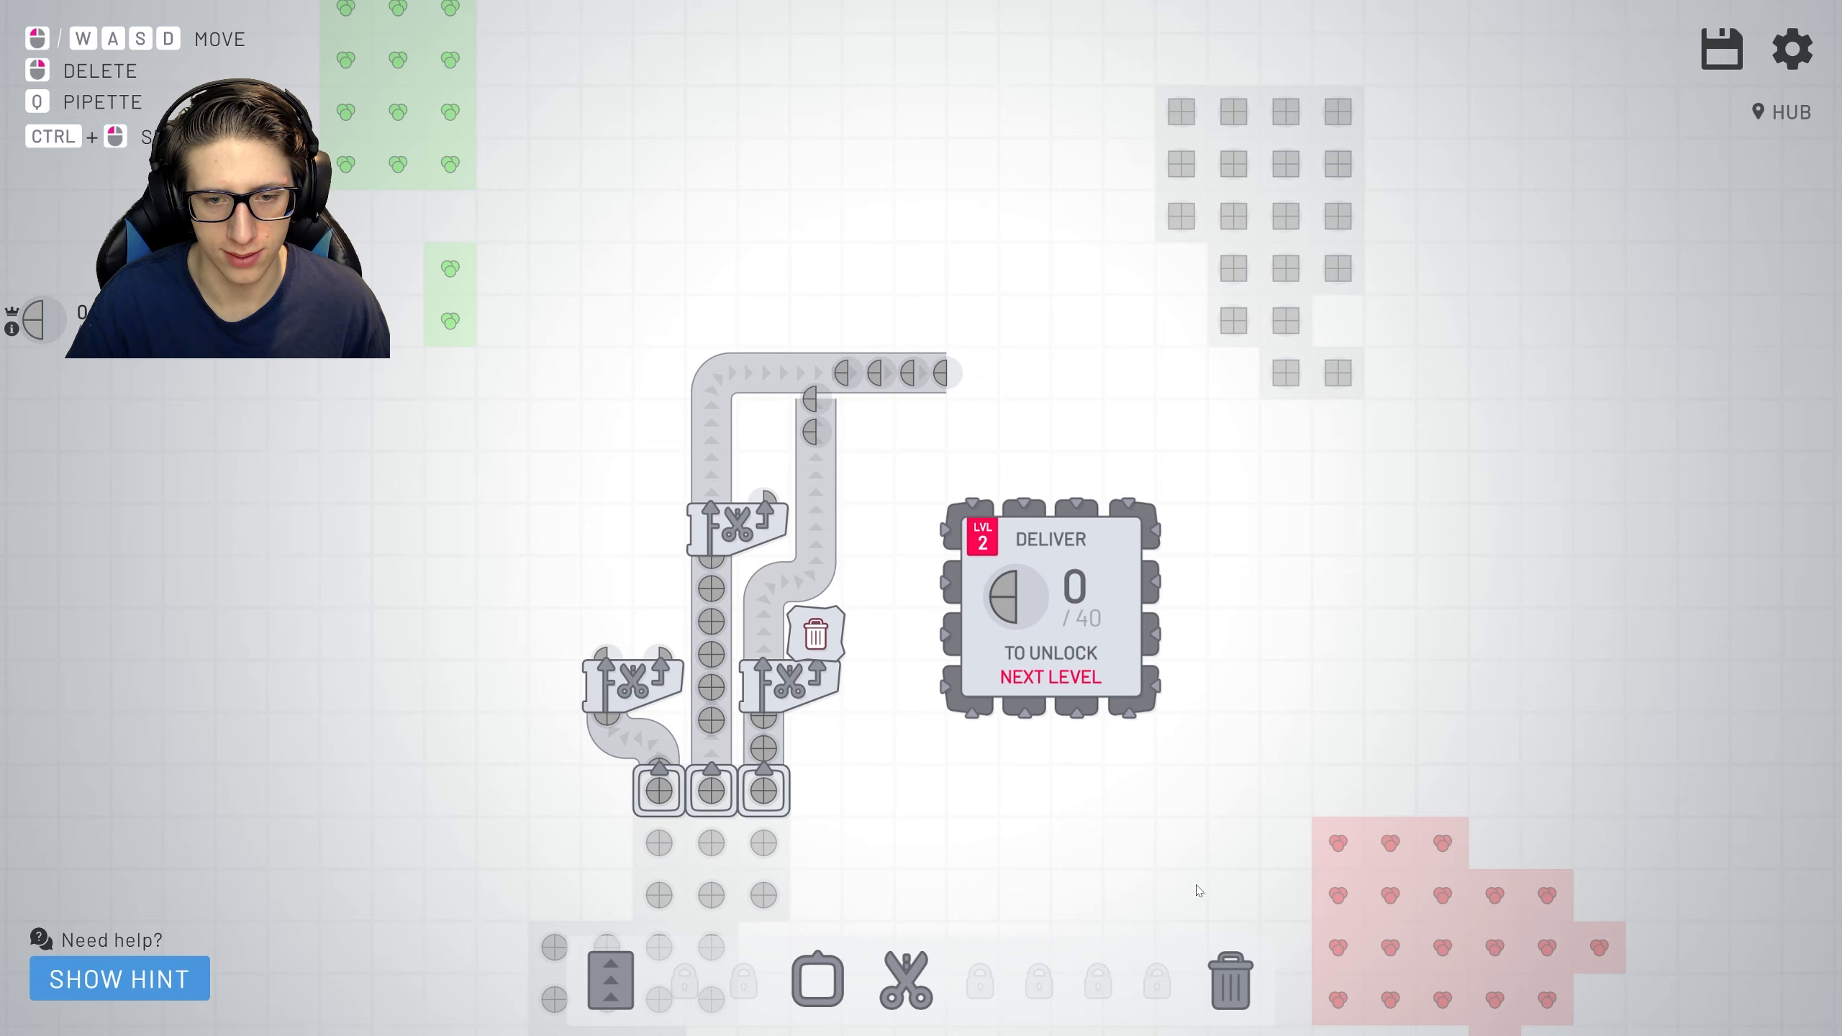
click(1225, 989)
click(659, 636)
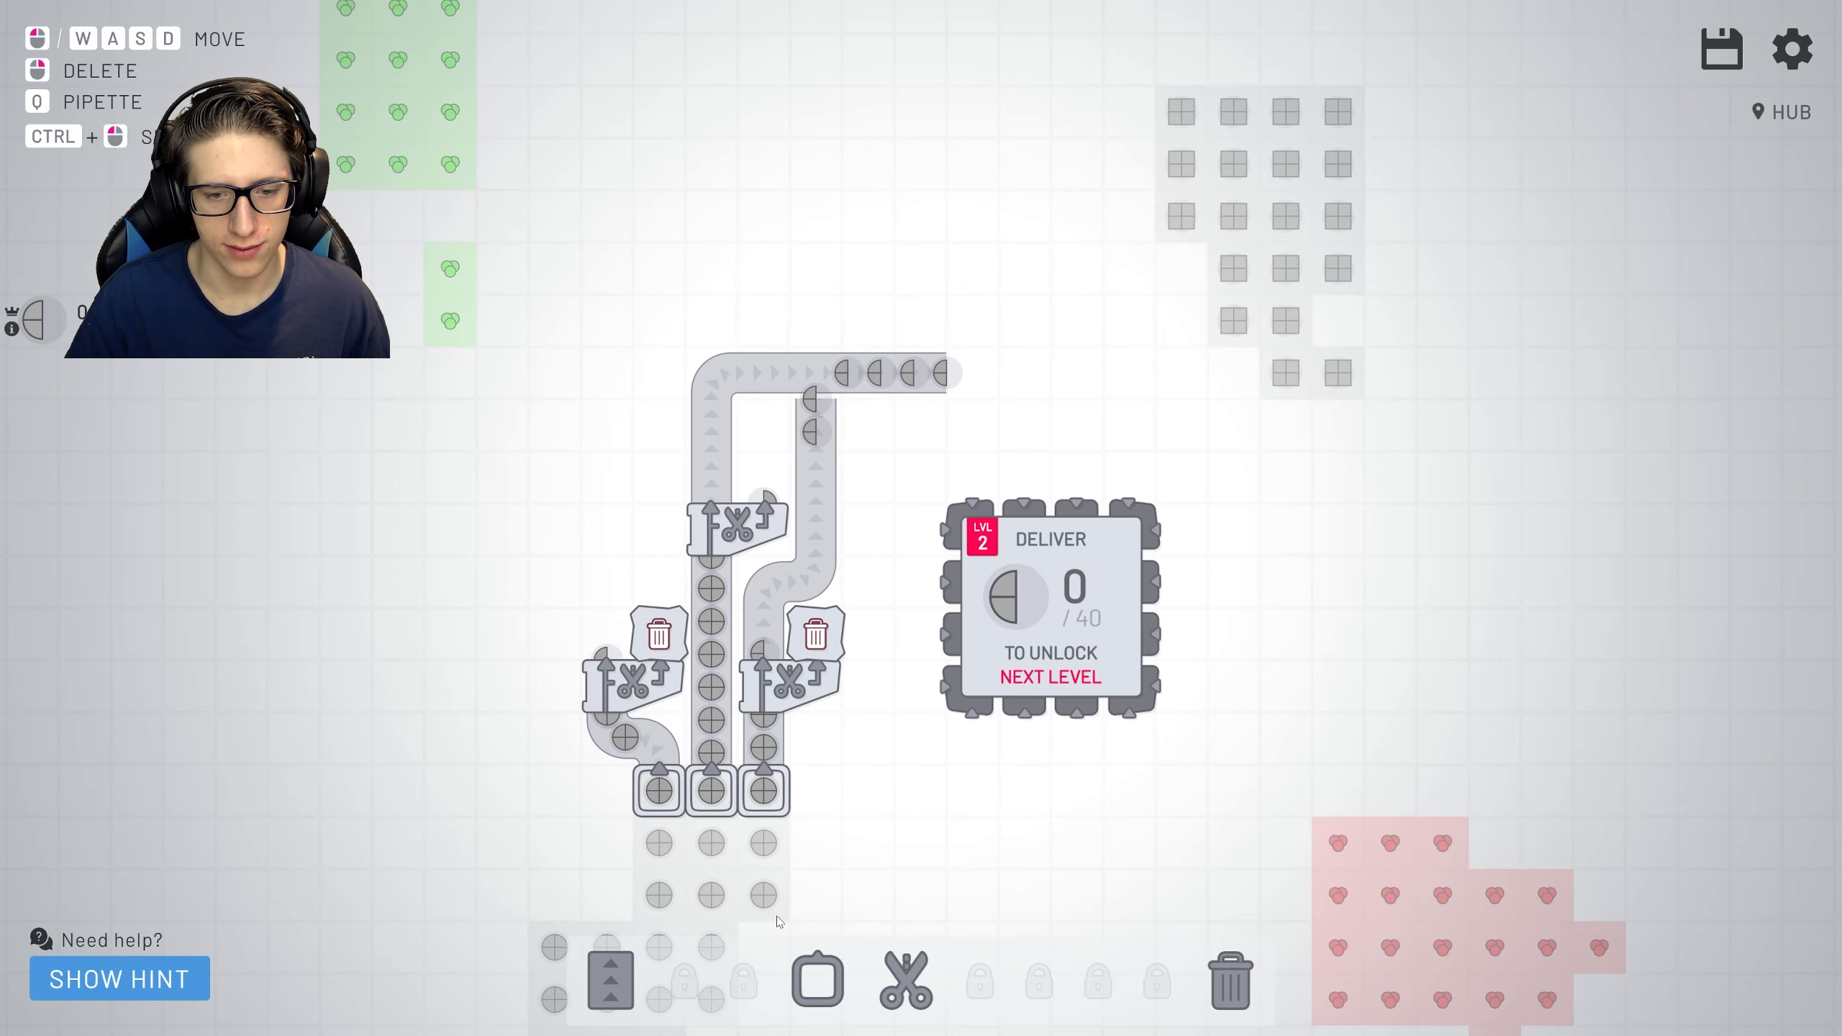
Lay a belt piece upward from the left cutter.
click(608, 986)
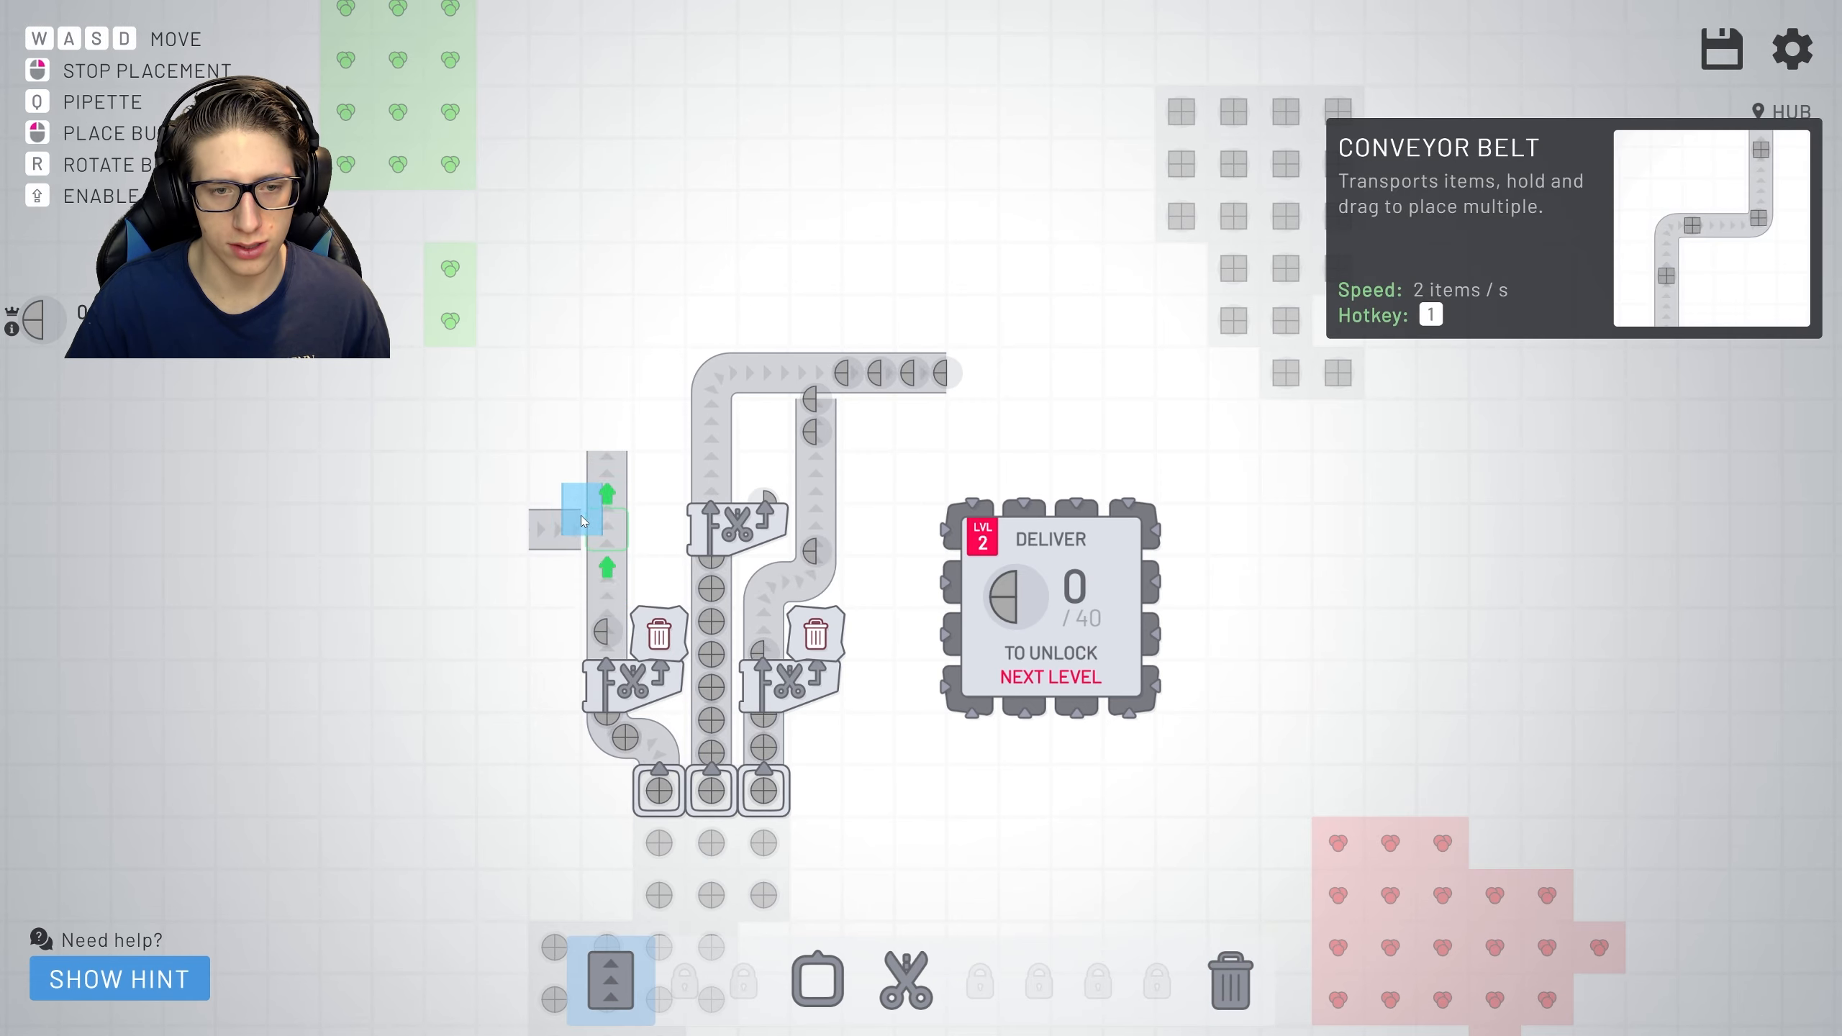
click(583, 521)
click(603, 996)
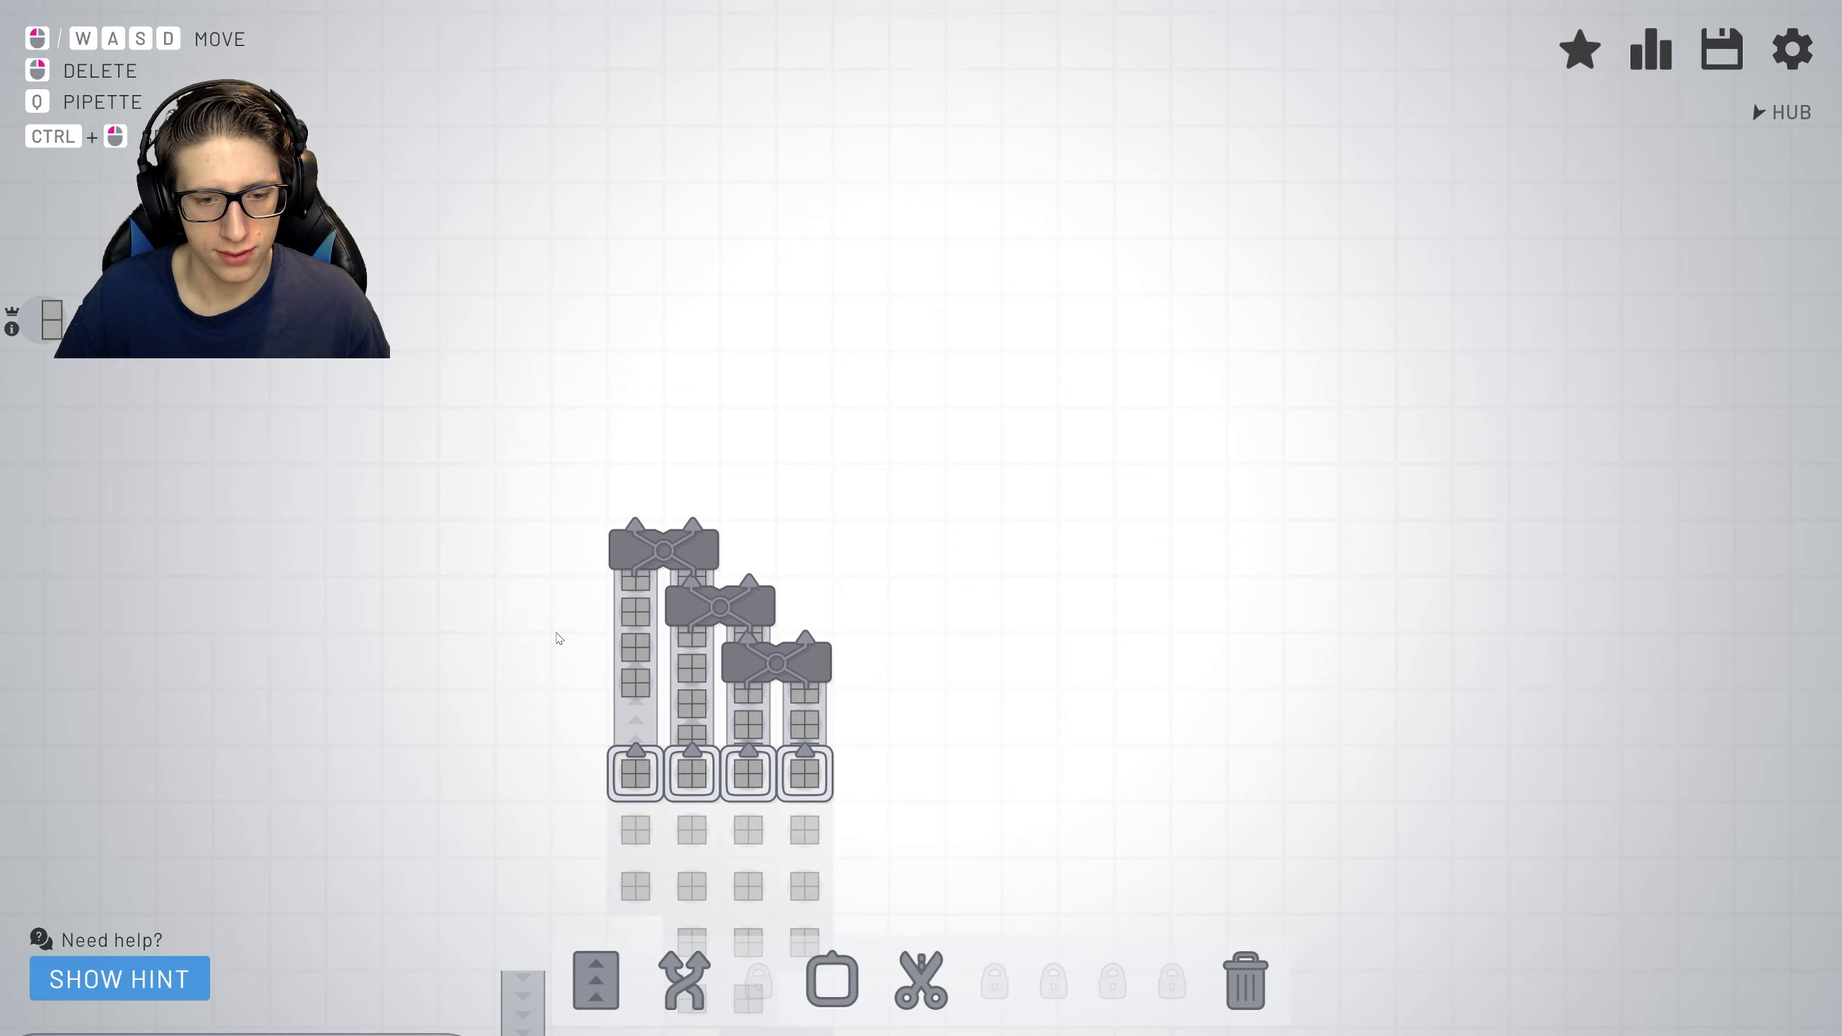
Lay a belt from the top of the left column around and down into the hub.
key(s)
key(w)
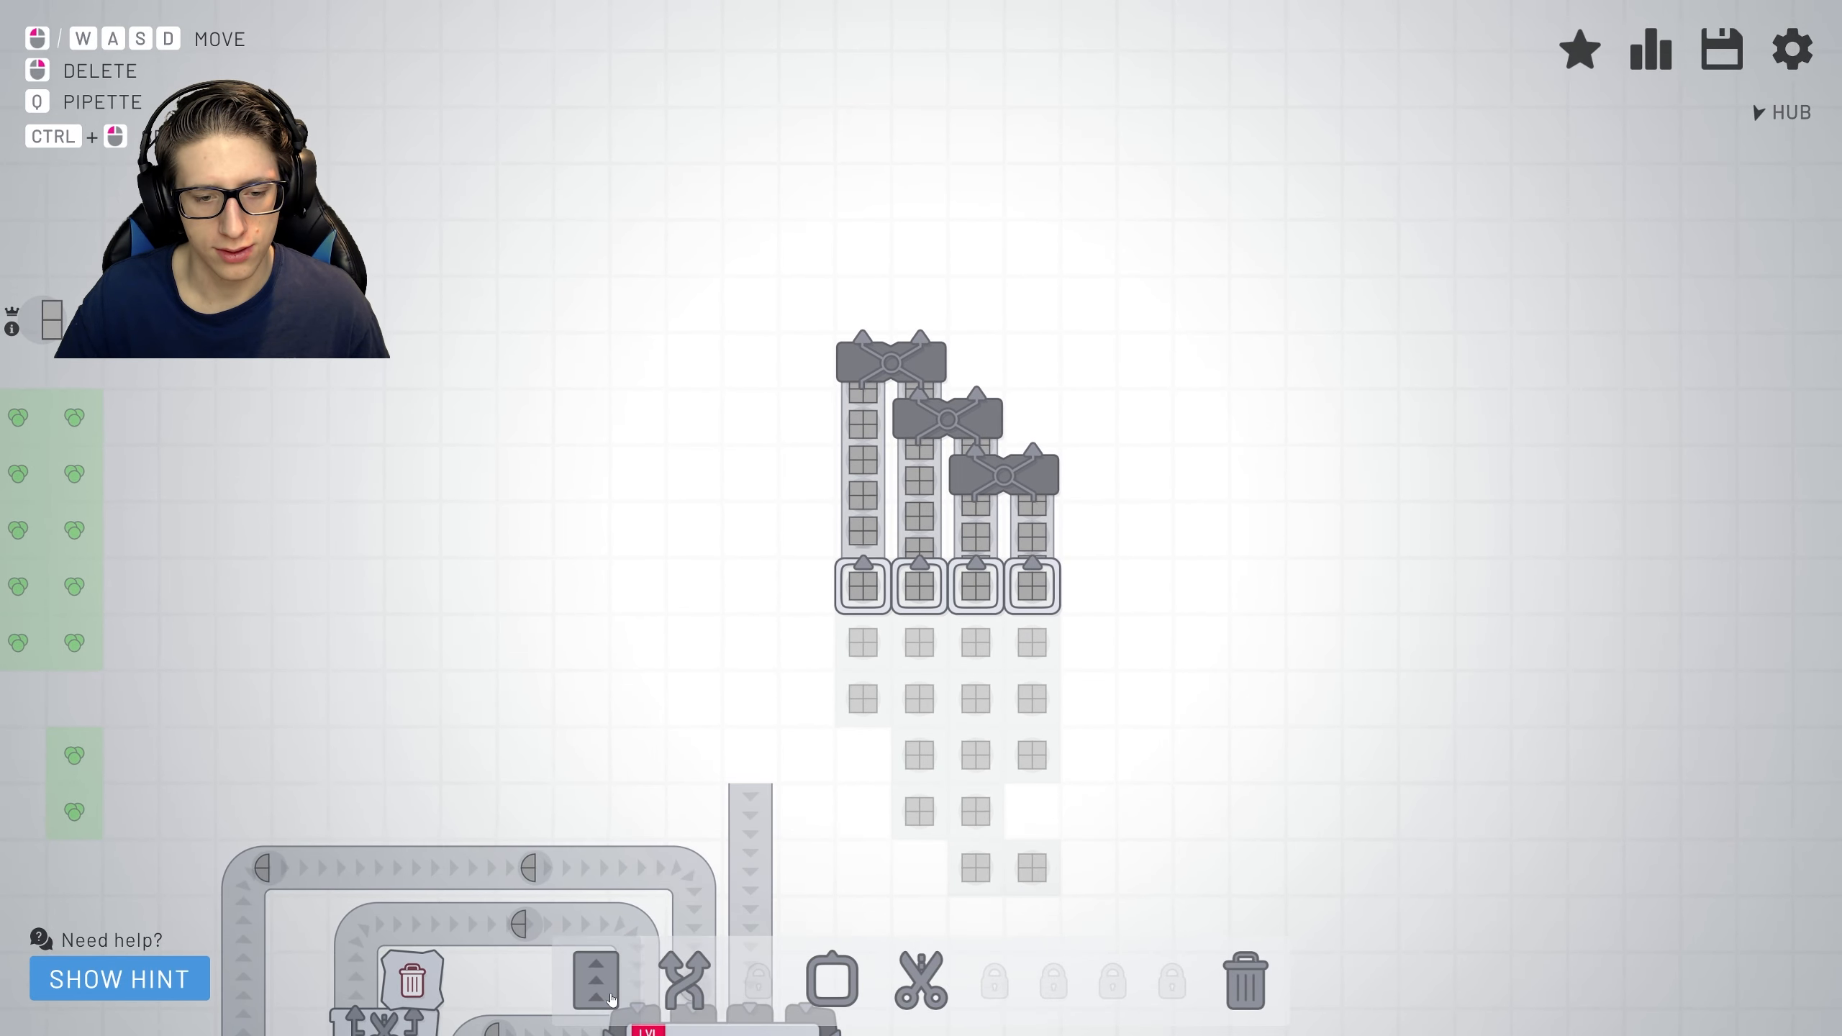
key(1)
mouse_move(858, 309)
mouse_down()
mouse_move(759, 622)
mouse_move(751, 784)
mouse_up()
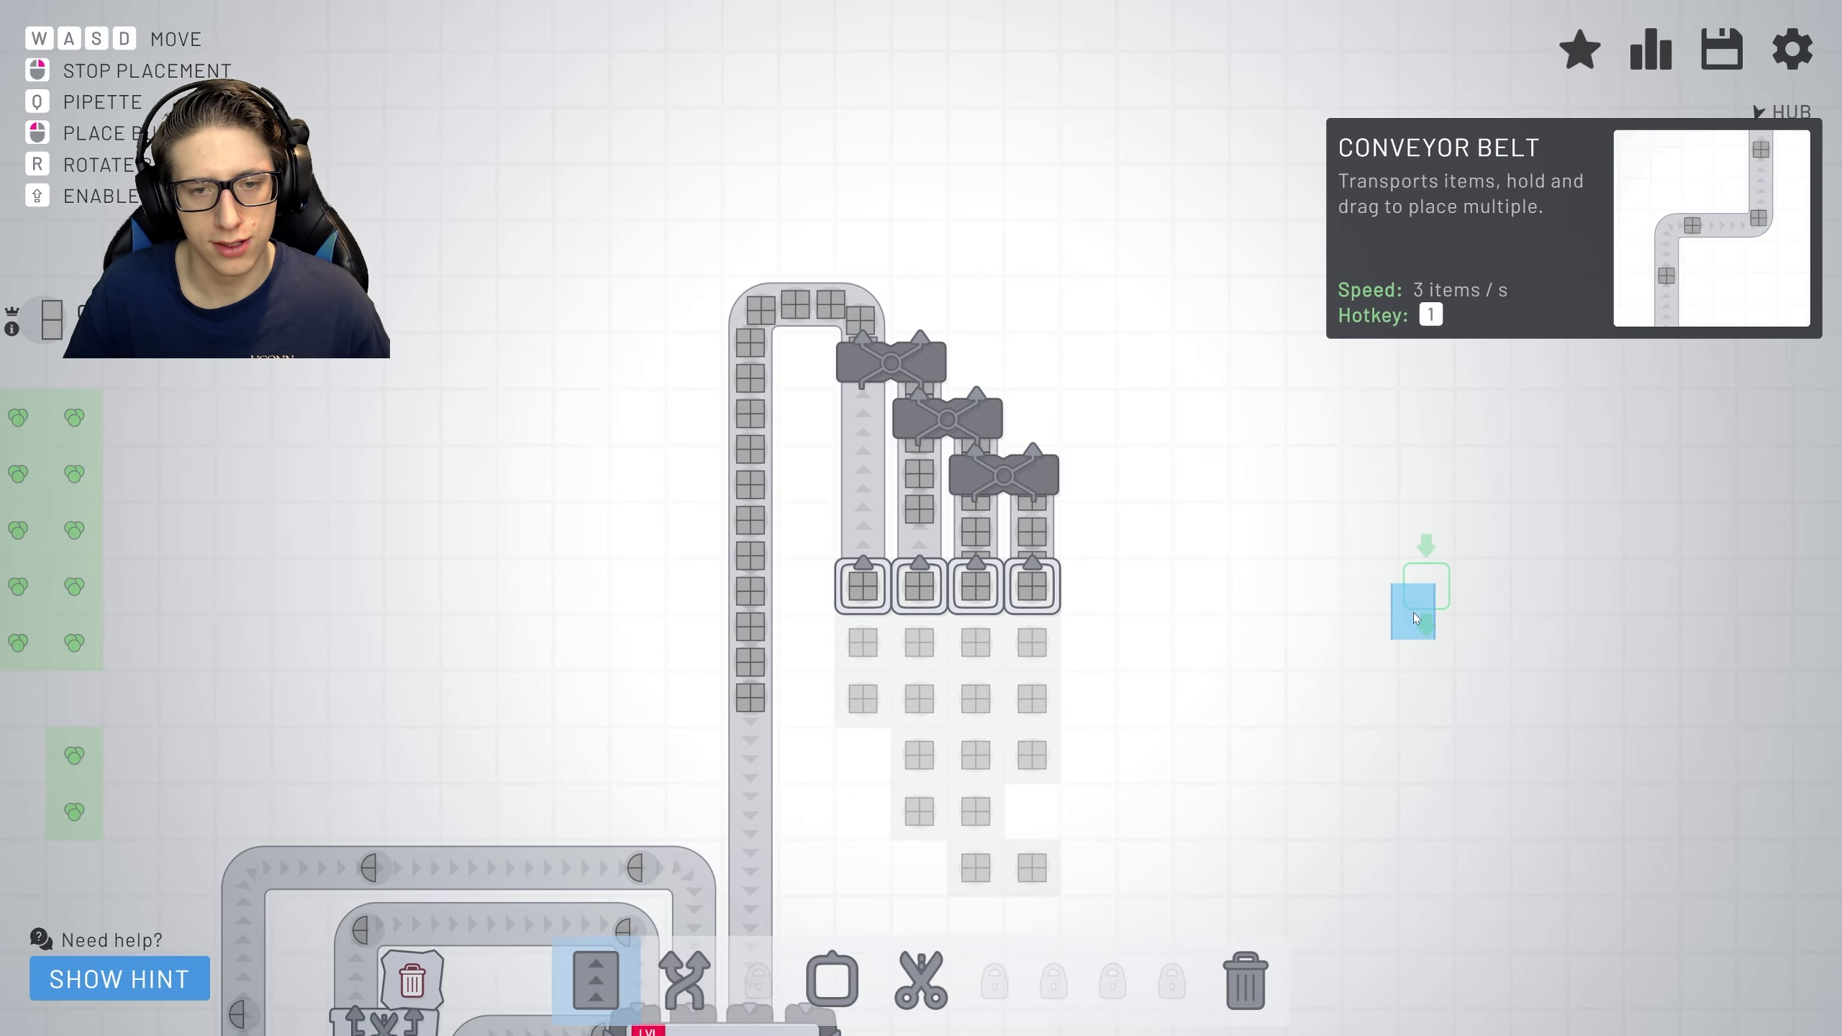
scroll(1204, 551, down, 1)
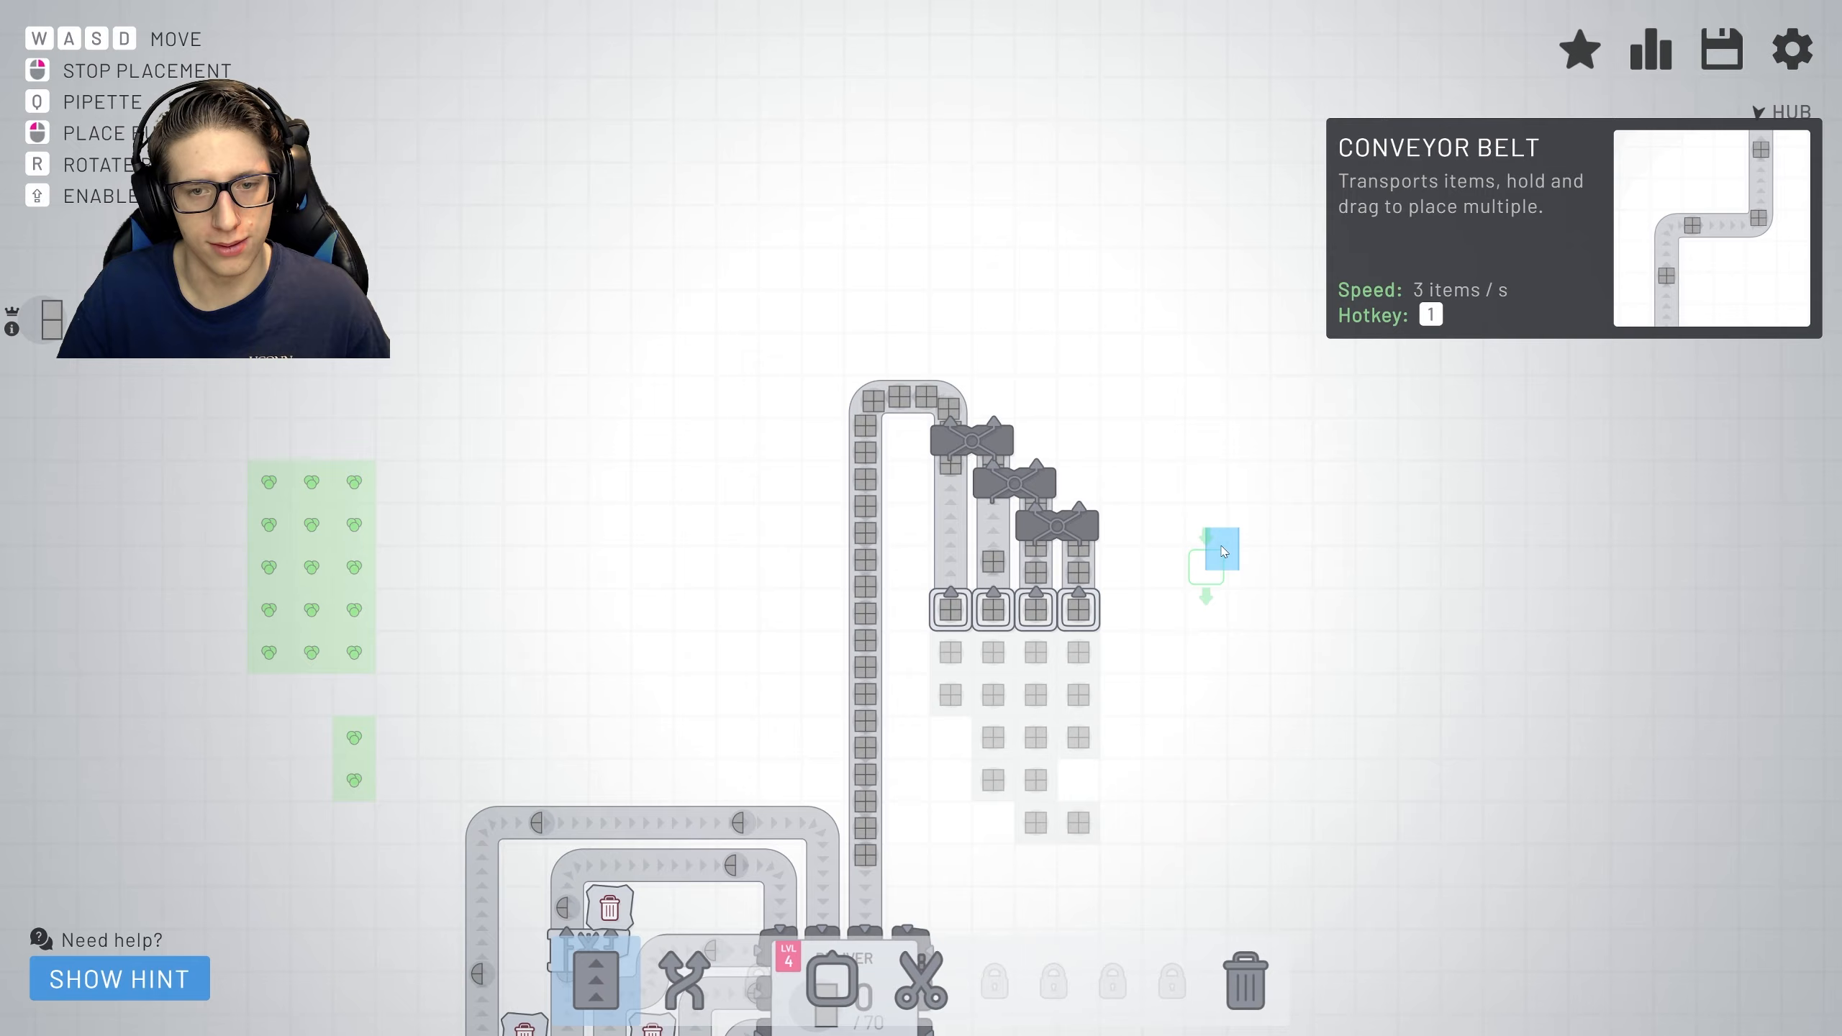
scroll(1203, 550, up, 1)
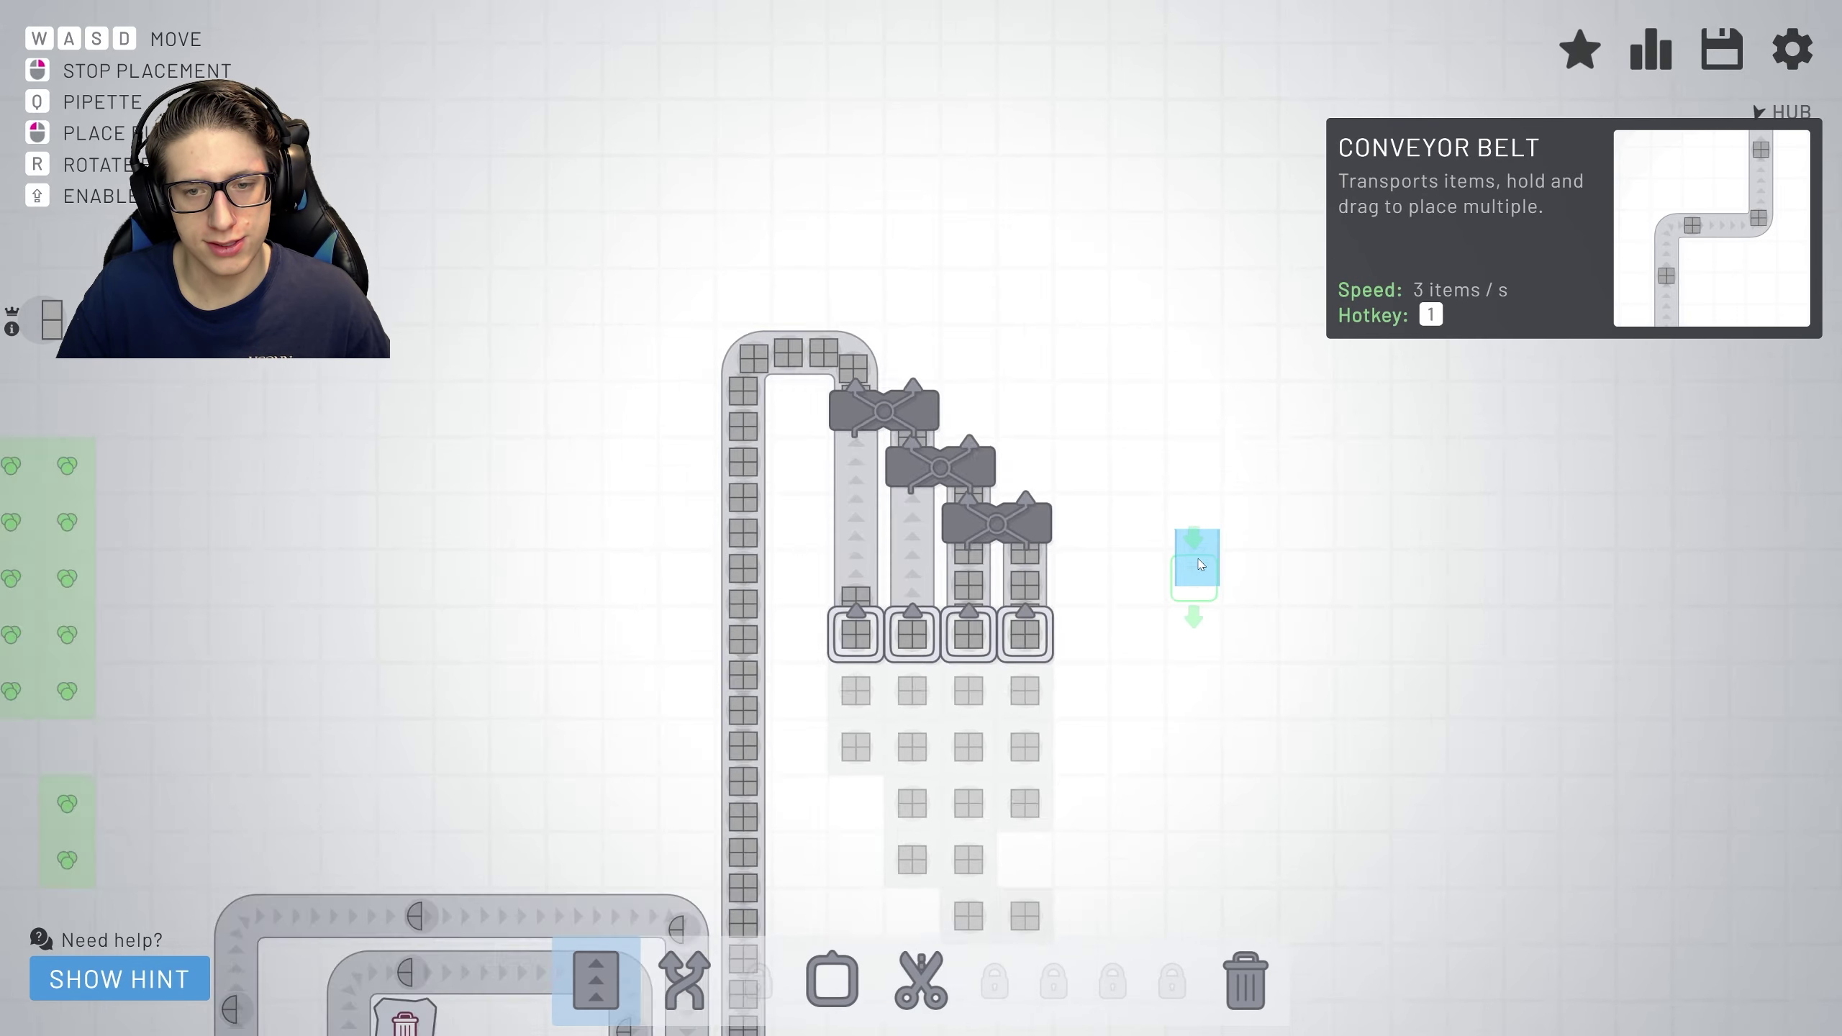
scroll(1200, 564, down, 2)
scroll(1200, 565, up, 1)
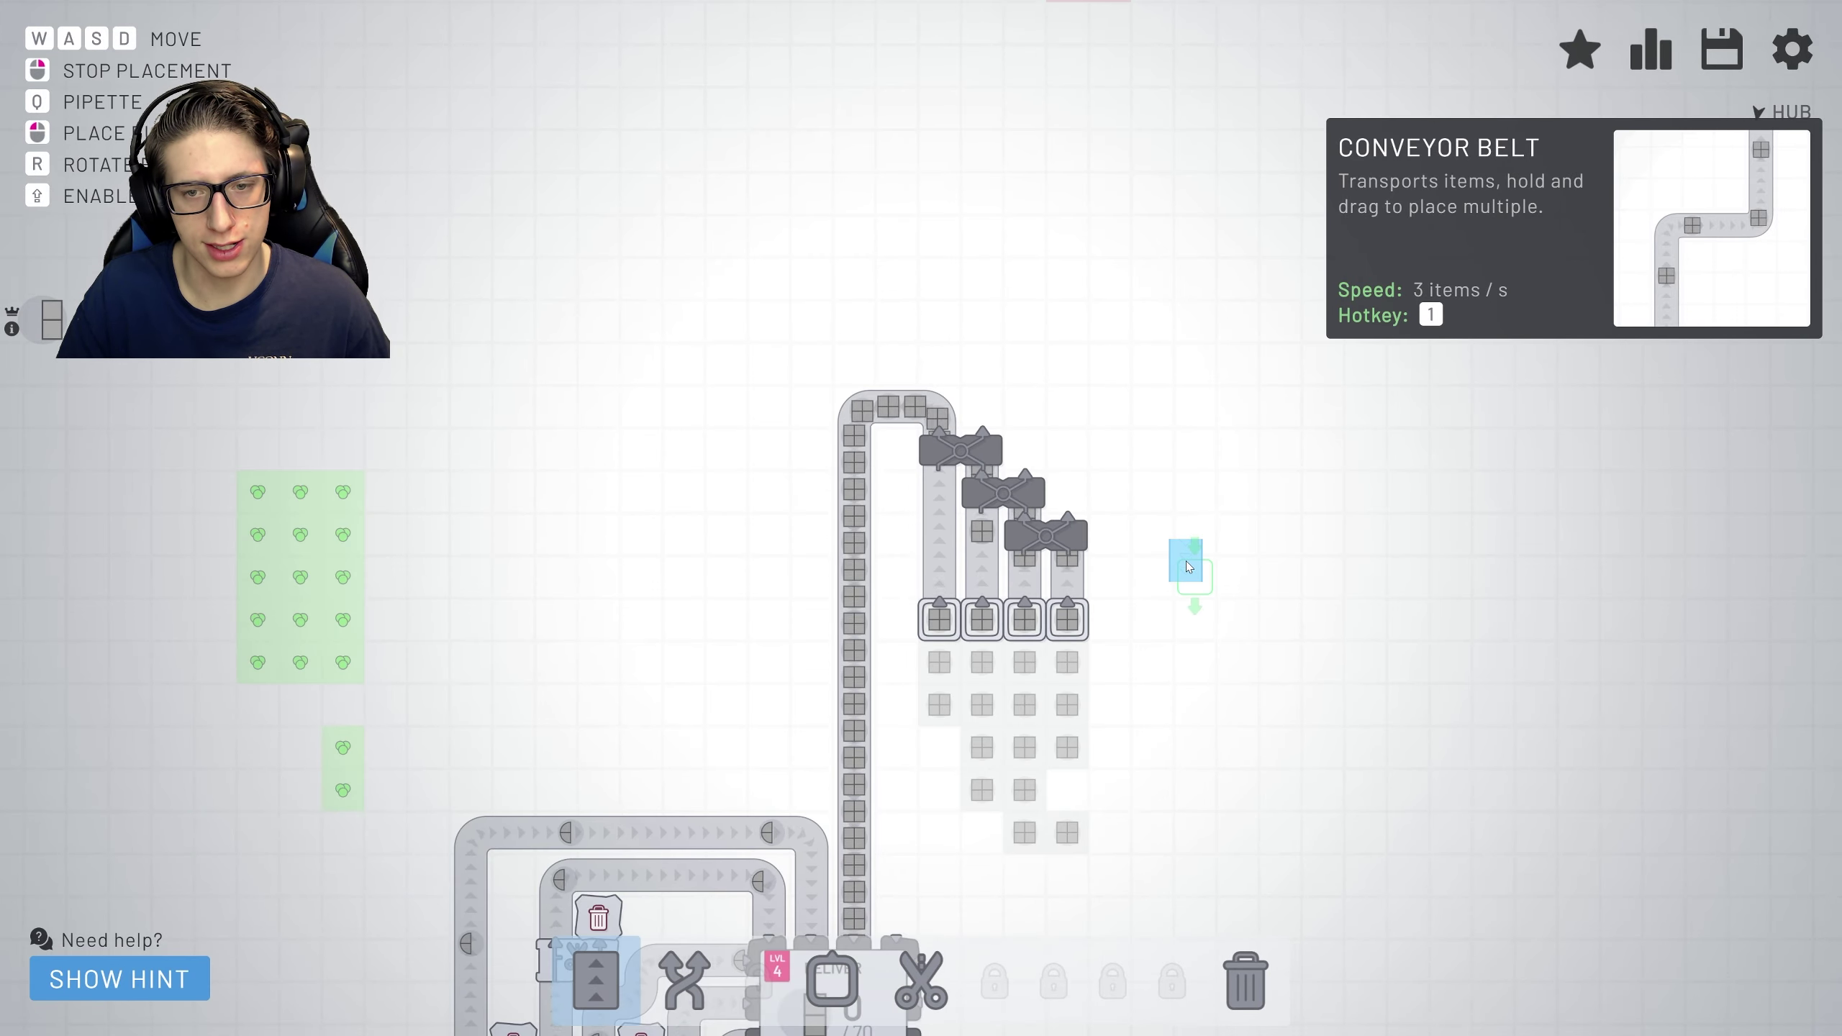
scroll(1188, 566, up, 2)
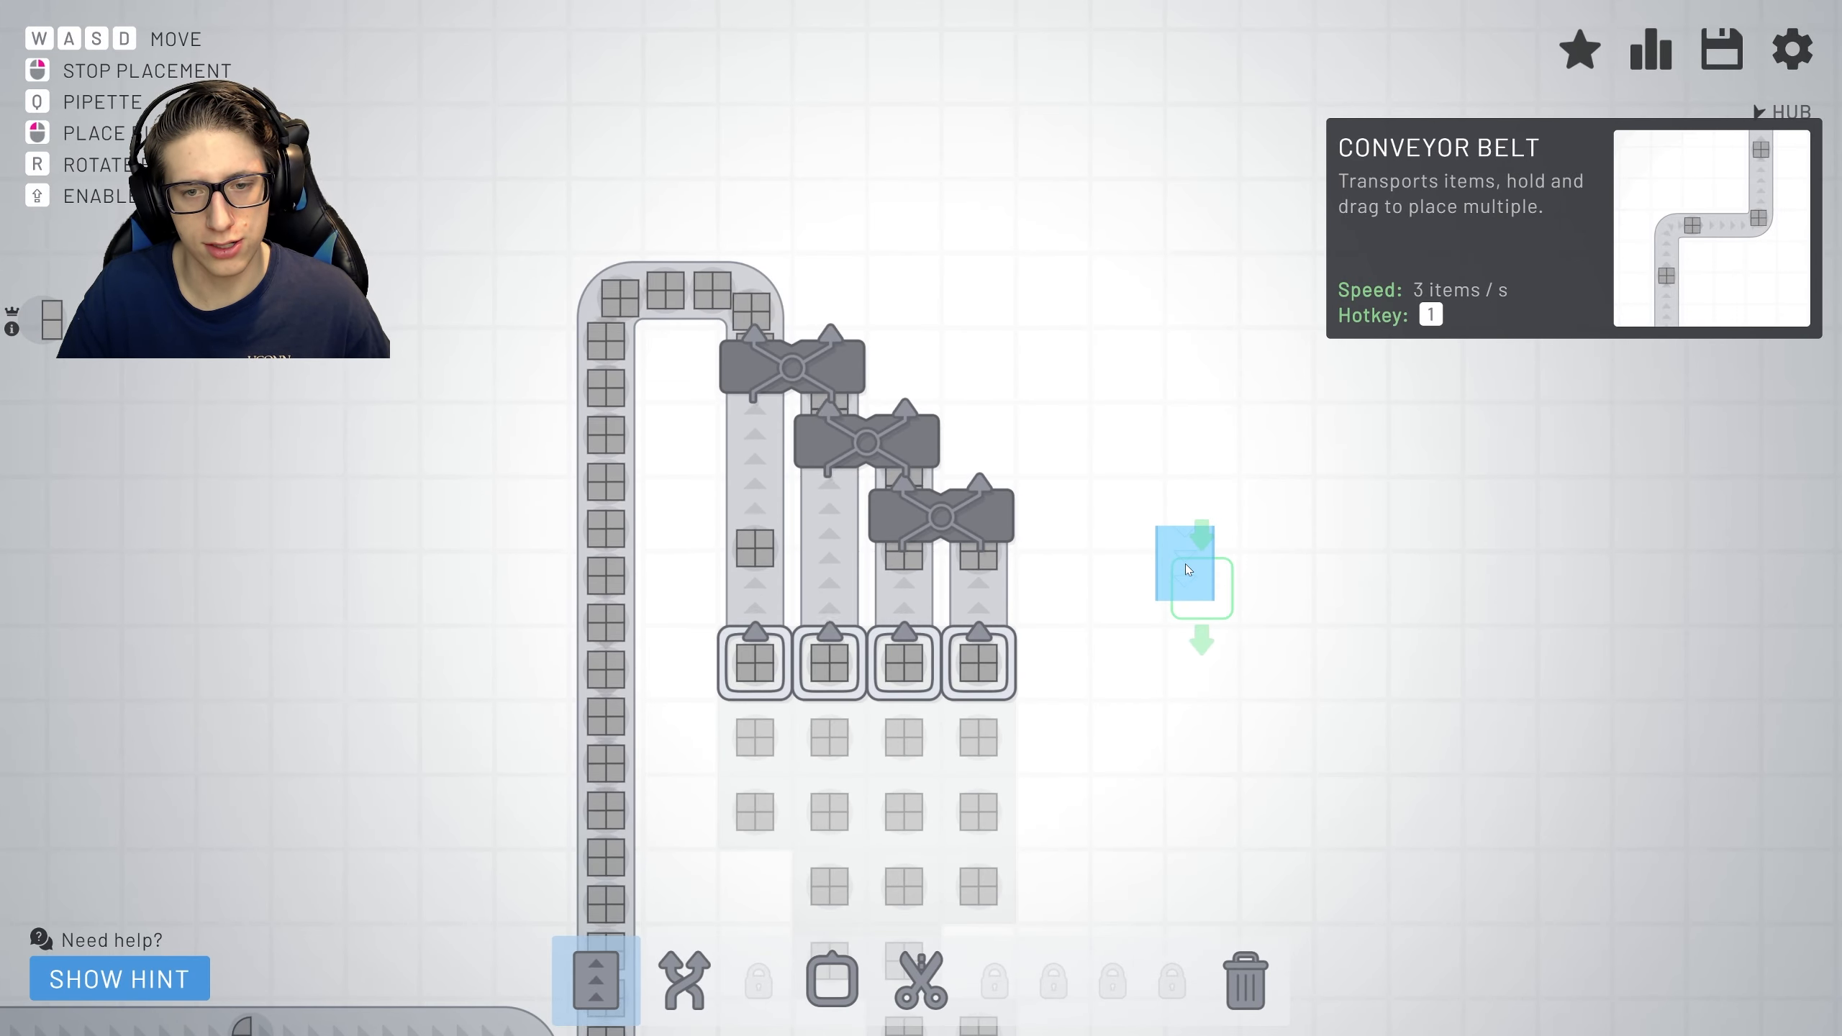
right_click(1187, 565)
scroll(1160, 557, down, 3)
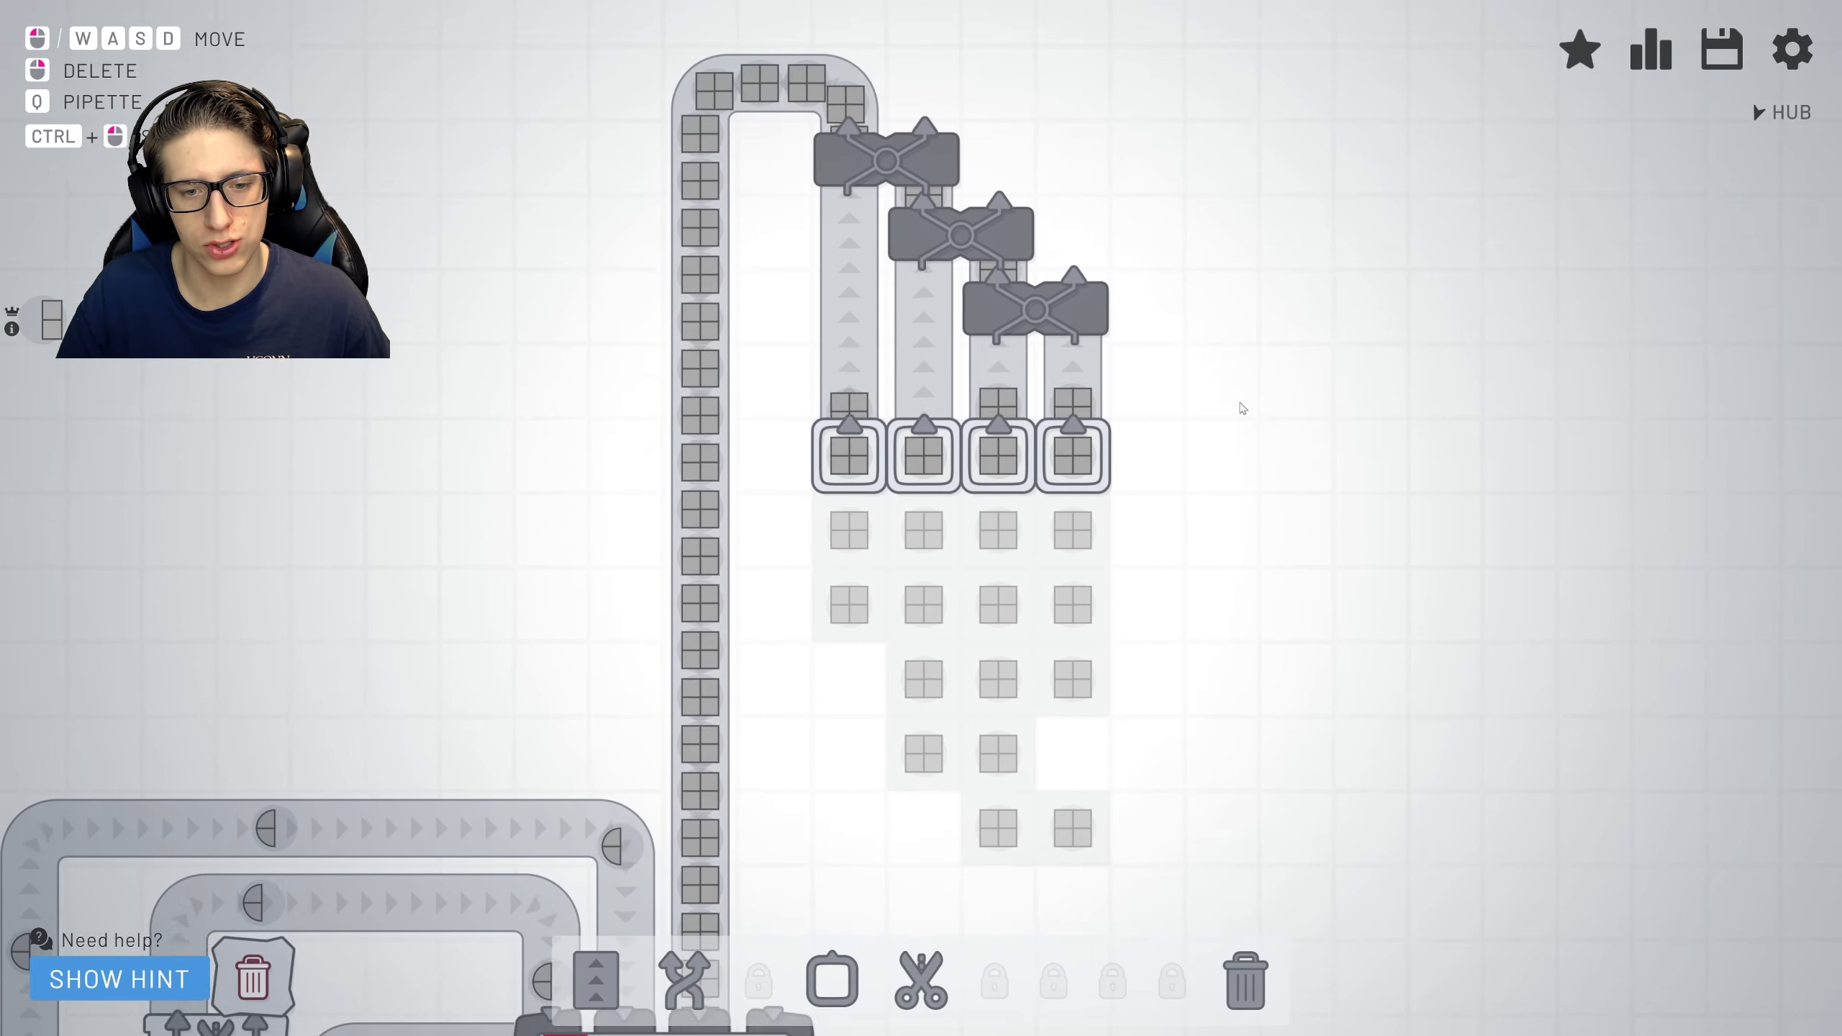
Pan across the factory to follow the new belt into the hub.
key(s)
key(w)
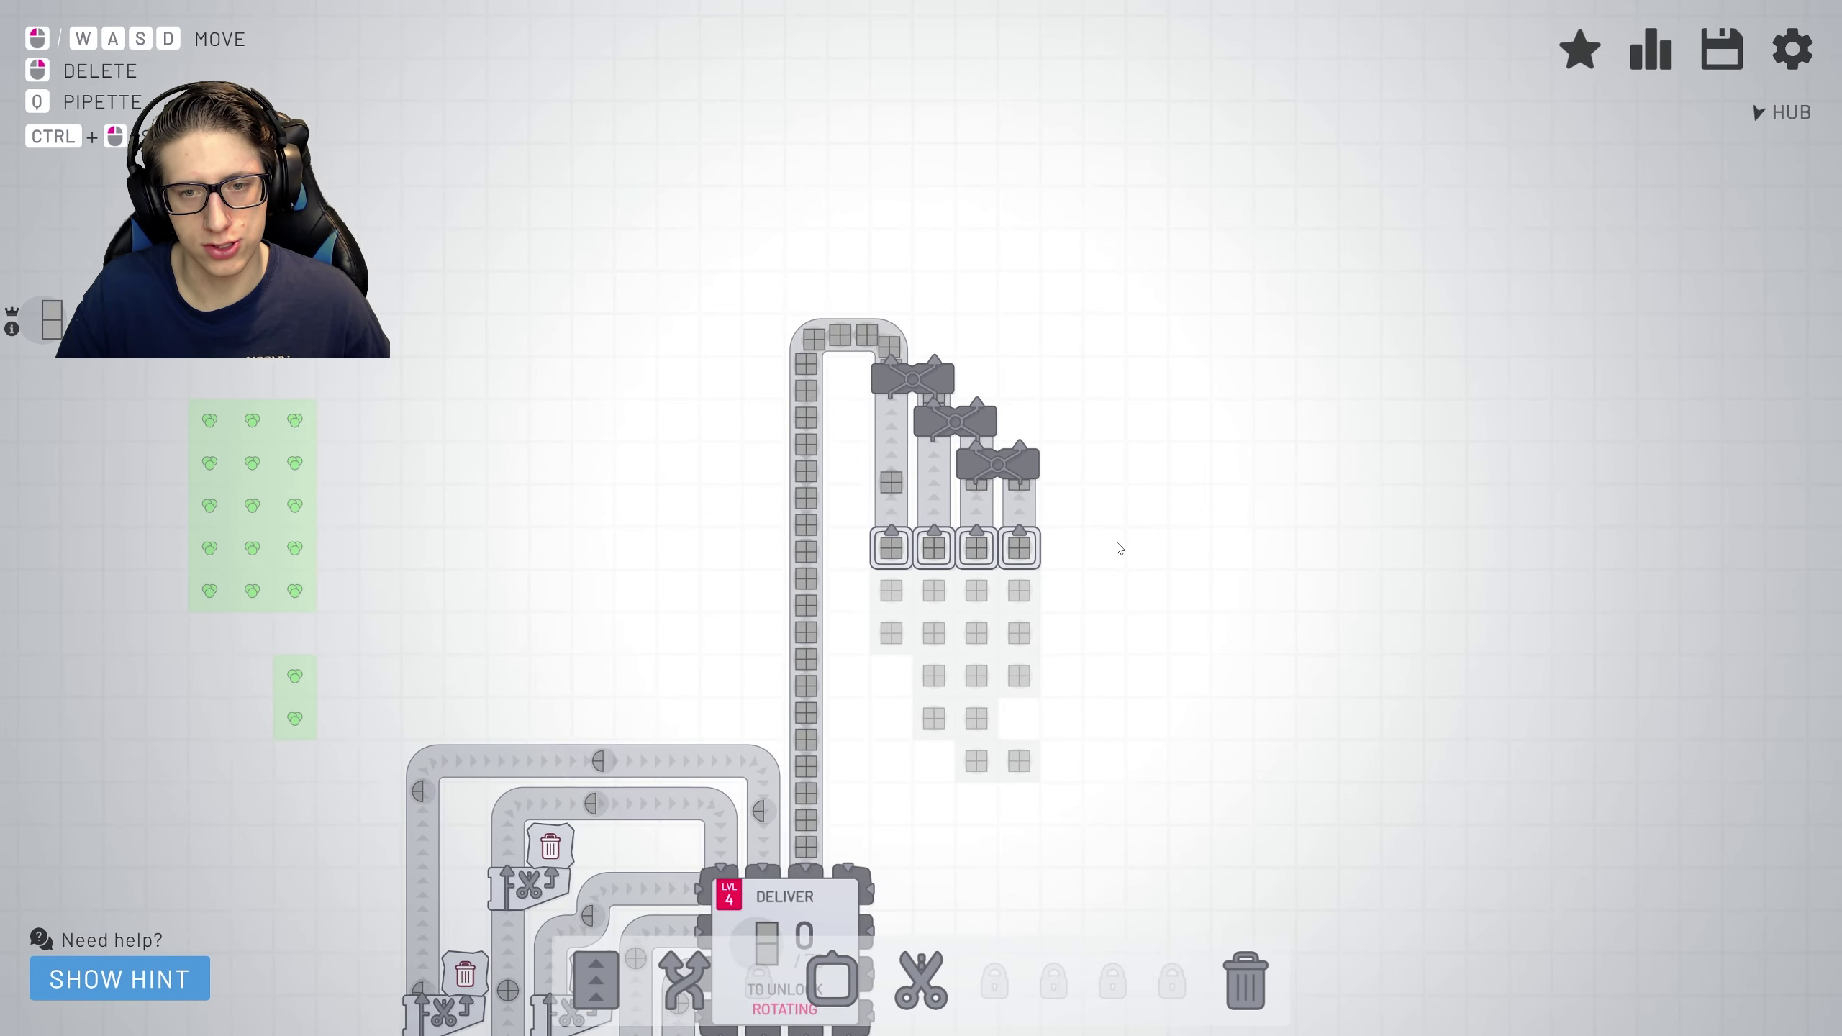
scroll(1118, 549, up, 2)
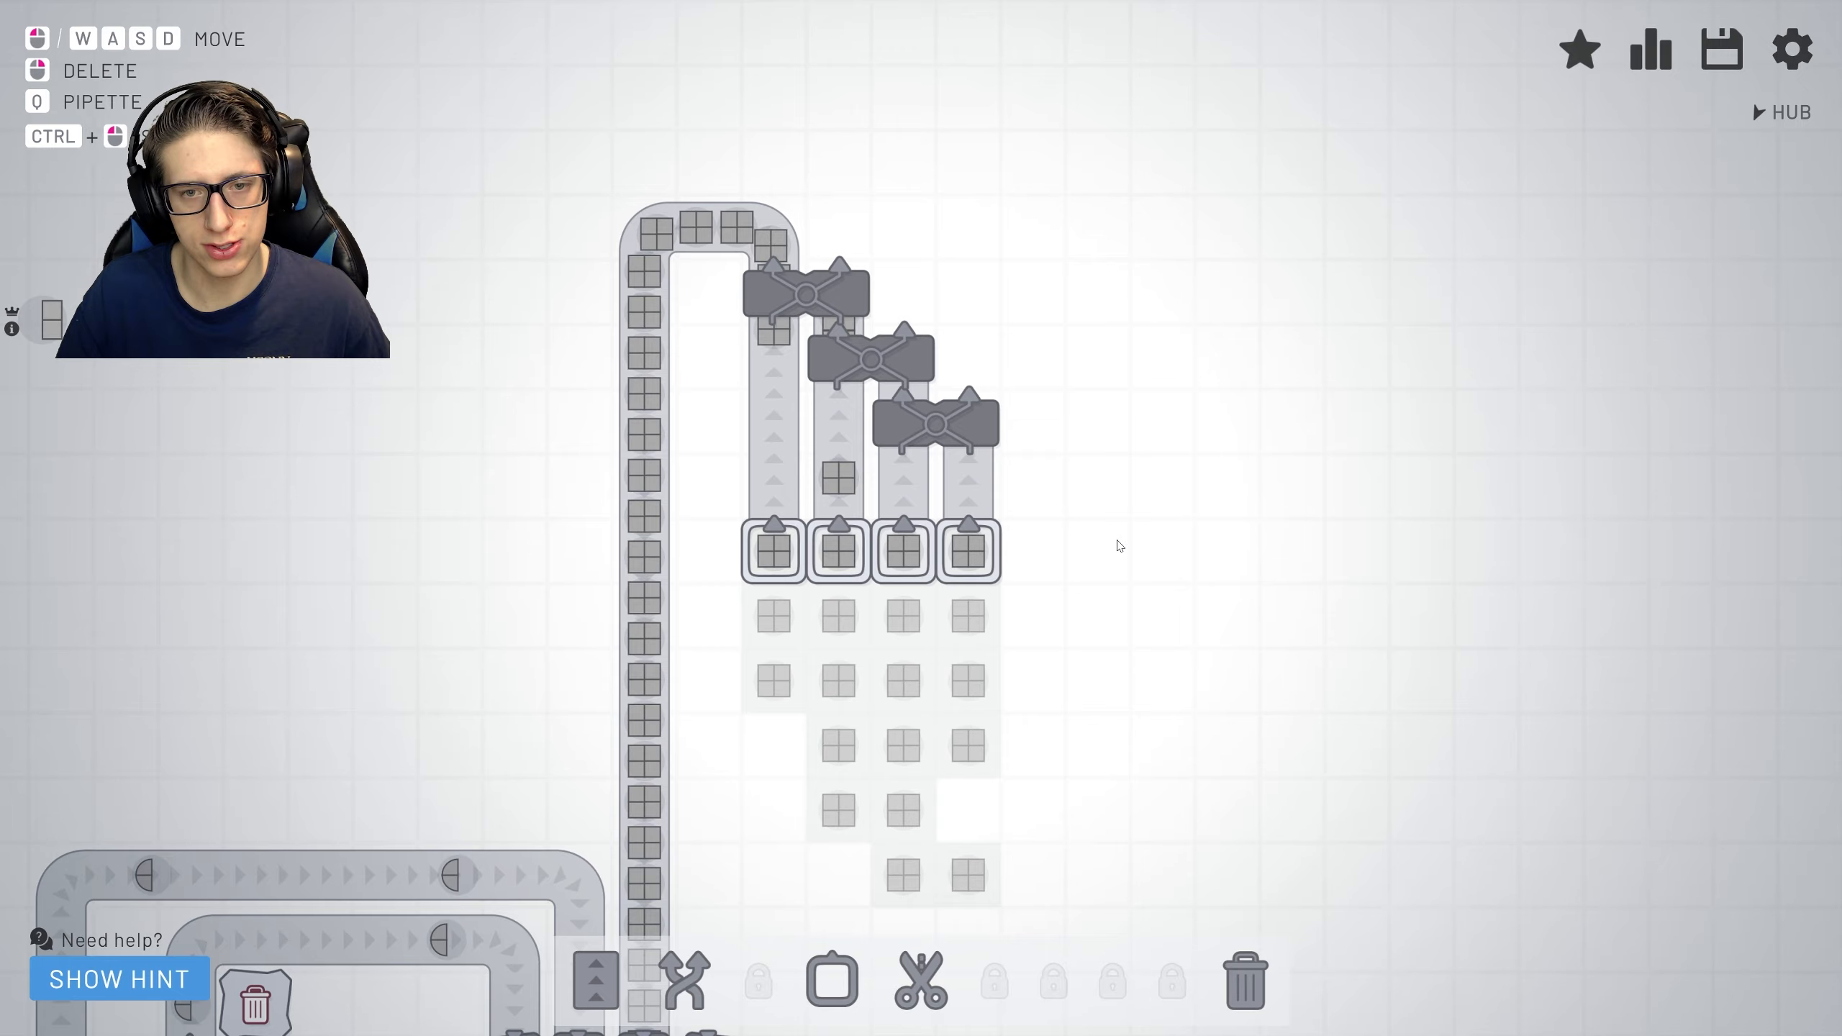
scroll(1116, 542, down, 2)
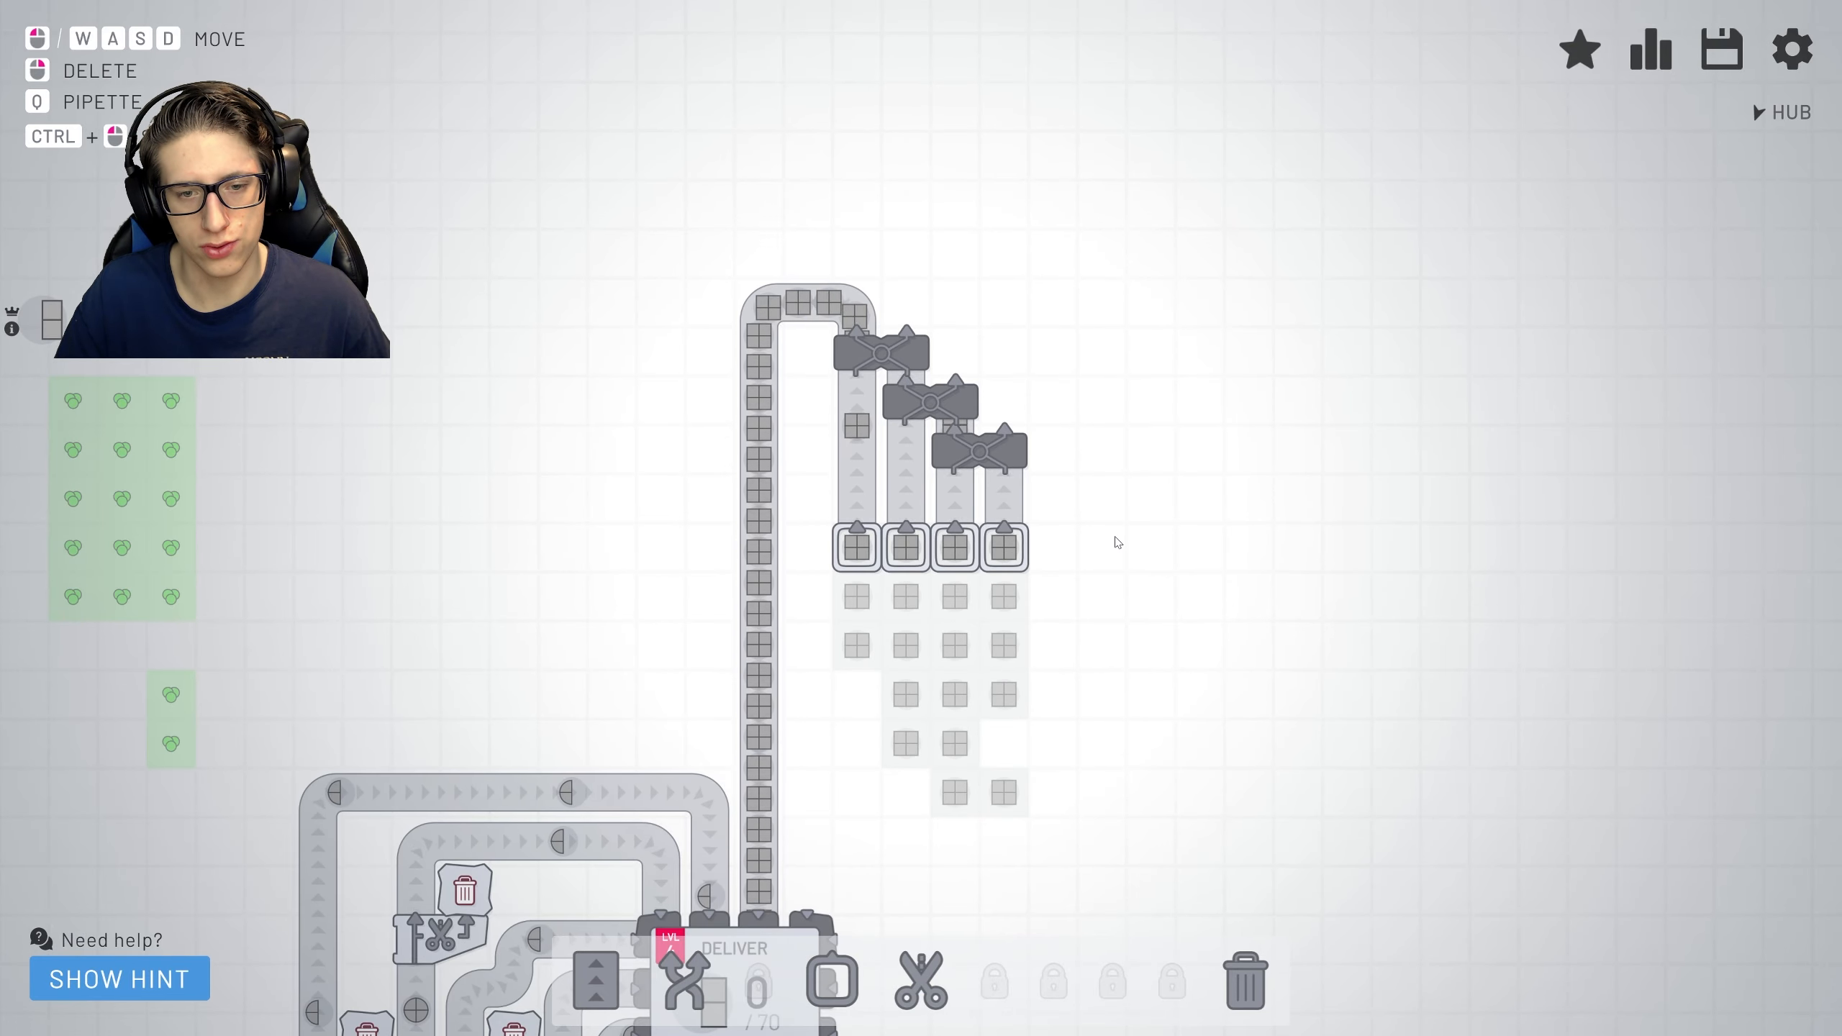
key(s)
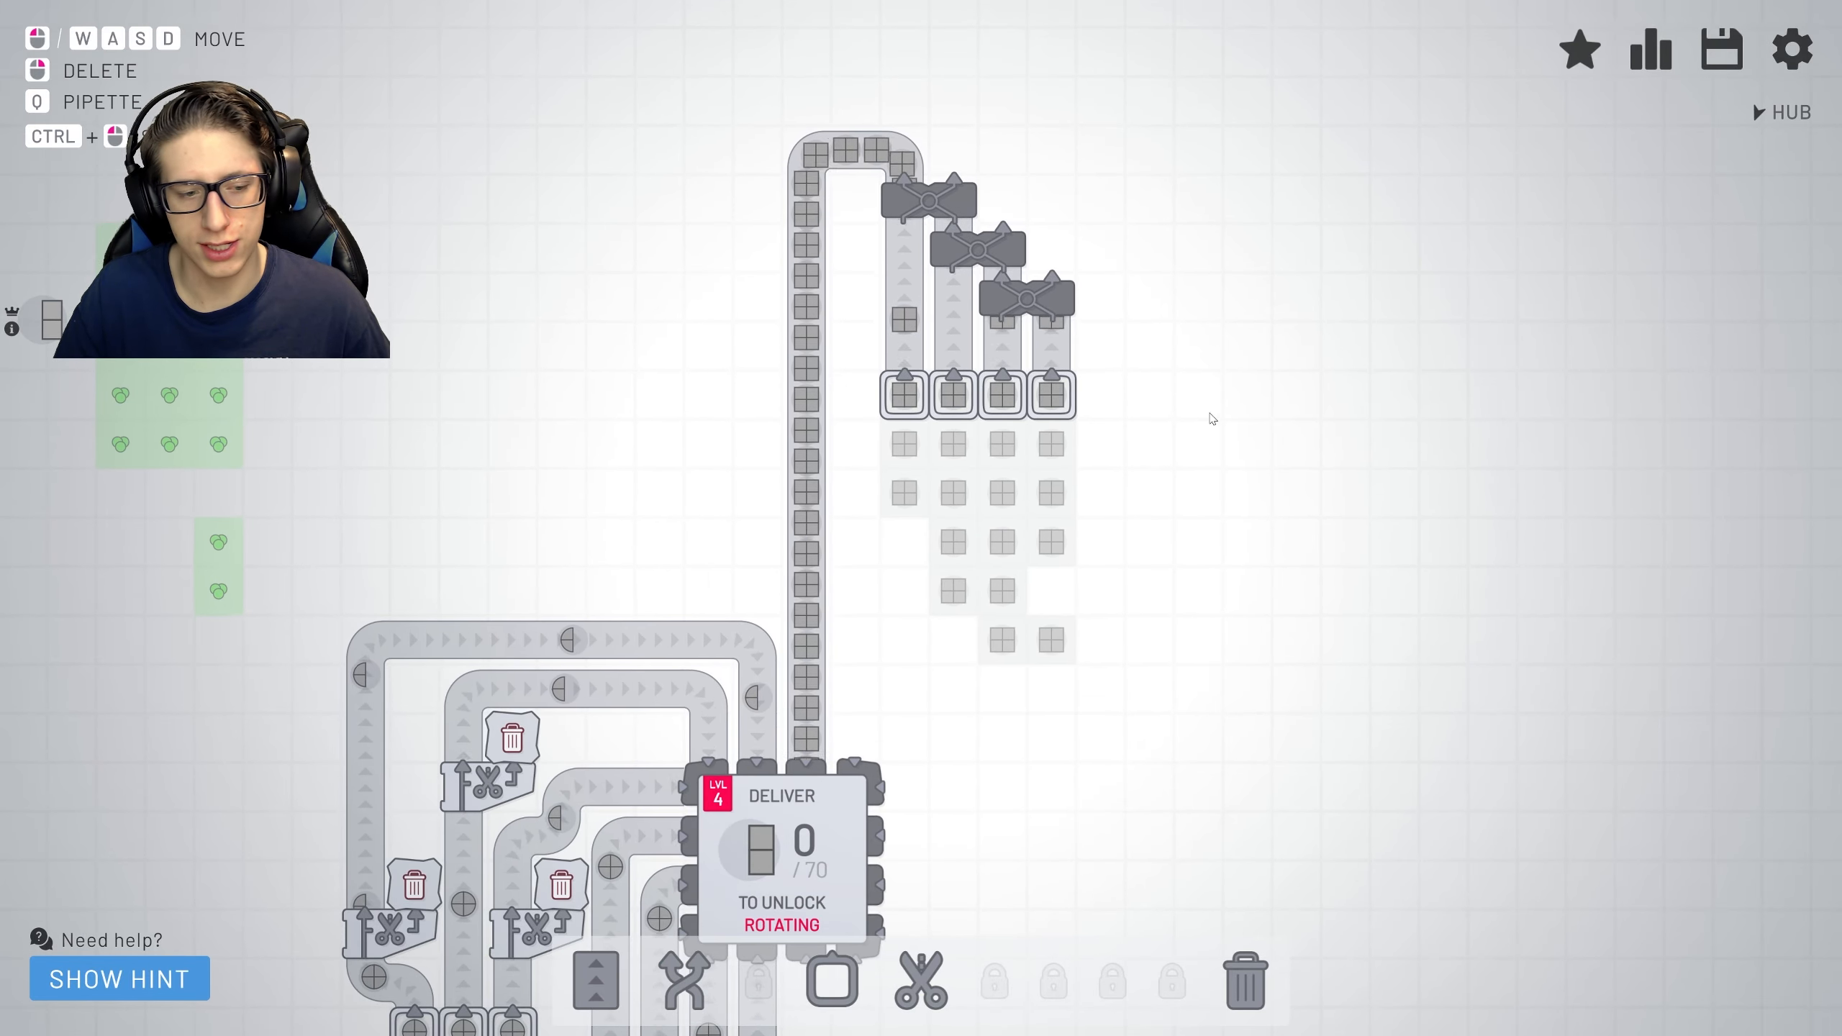
scroll(771, 481, up, 2)
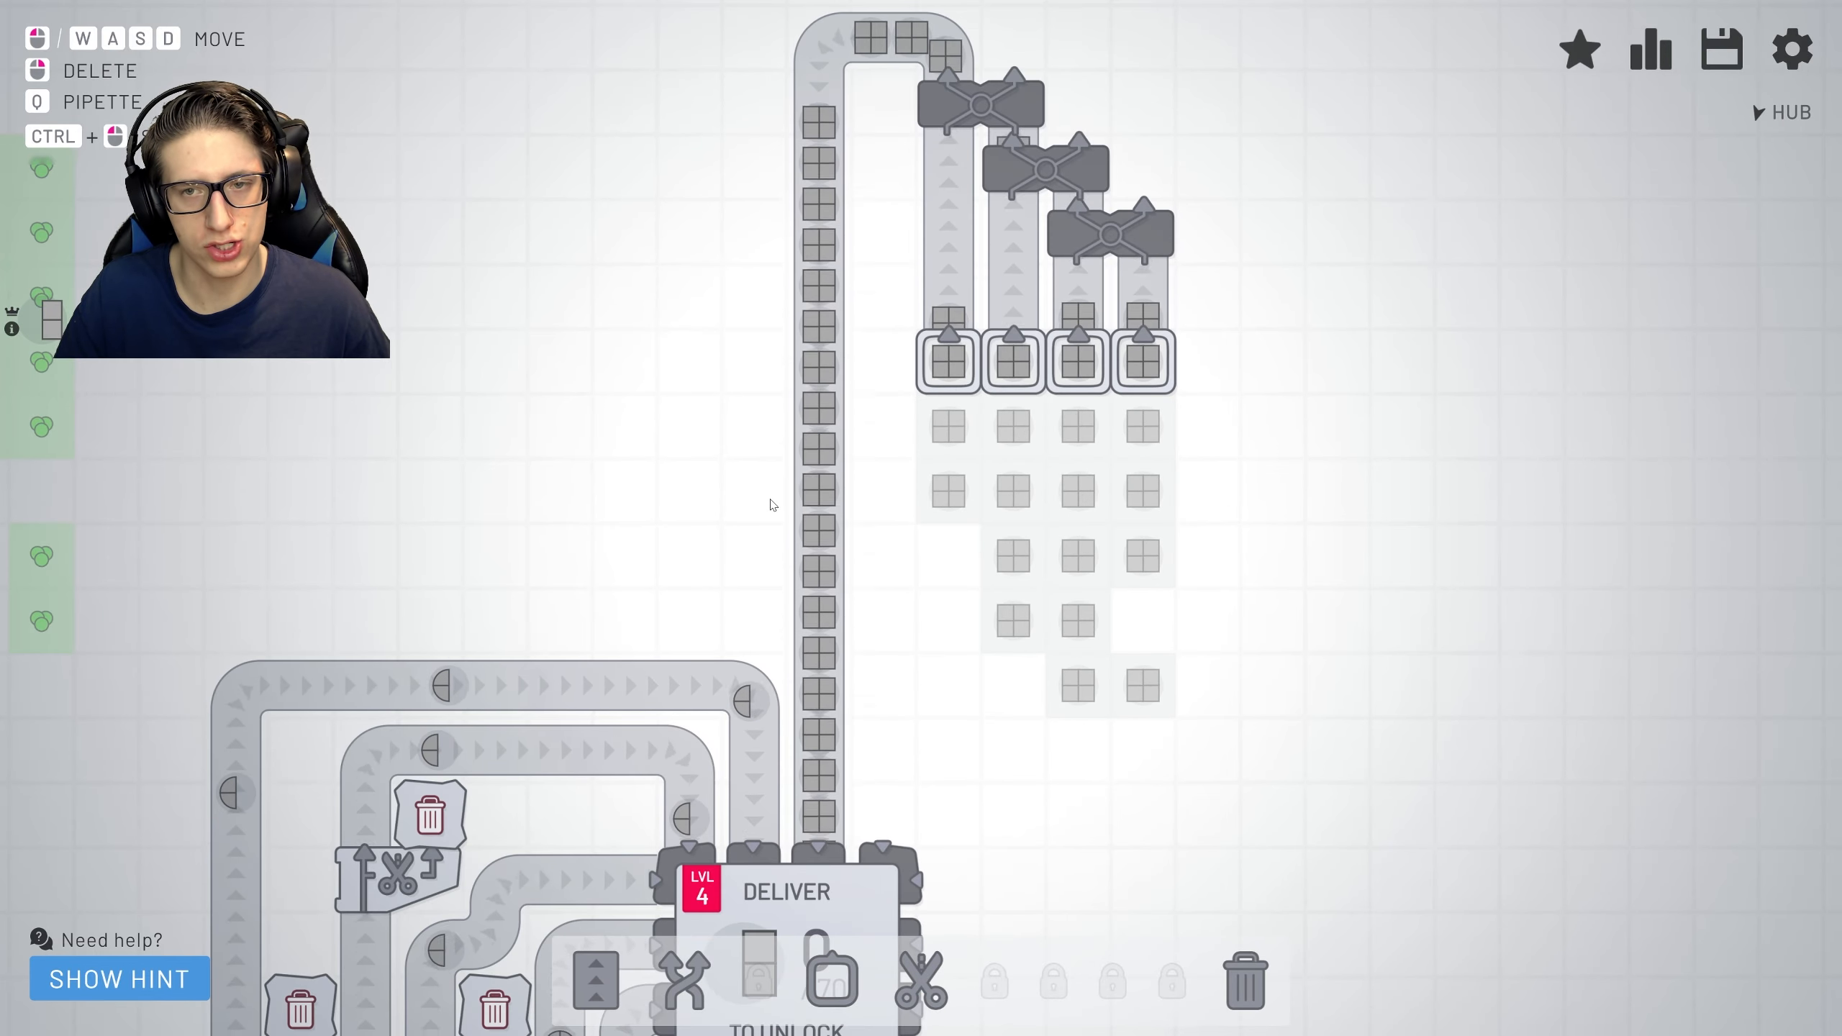
key(w)
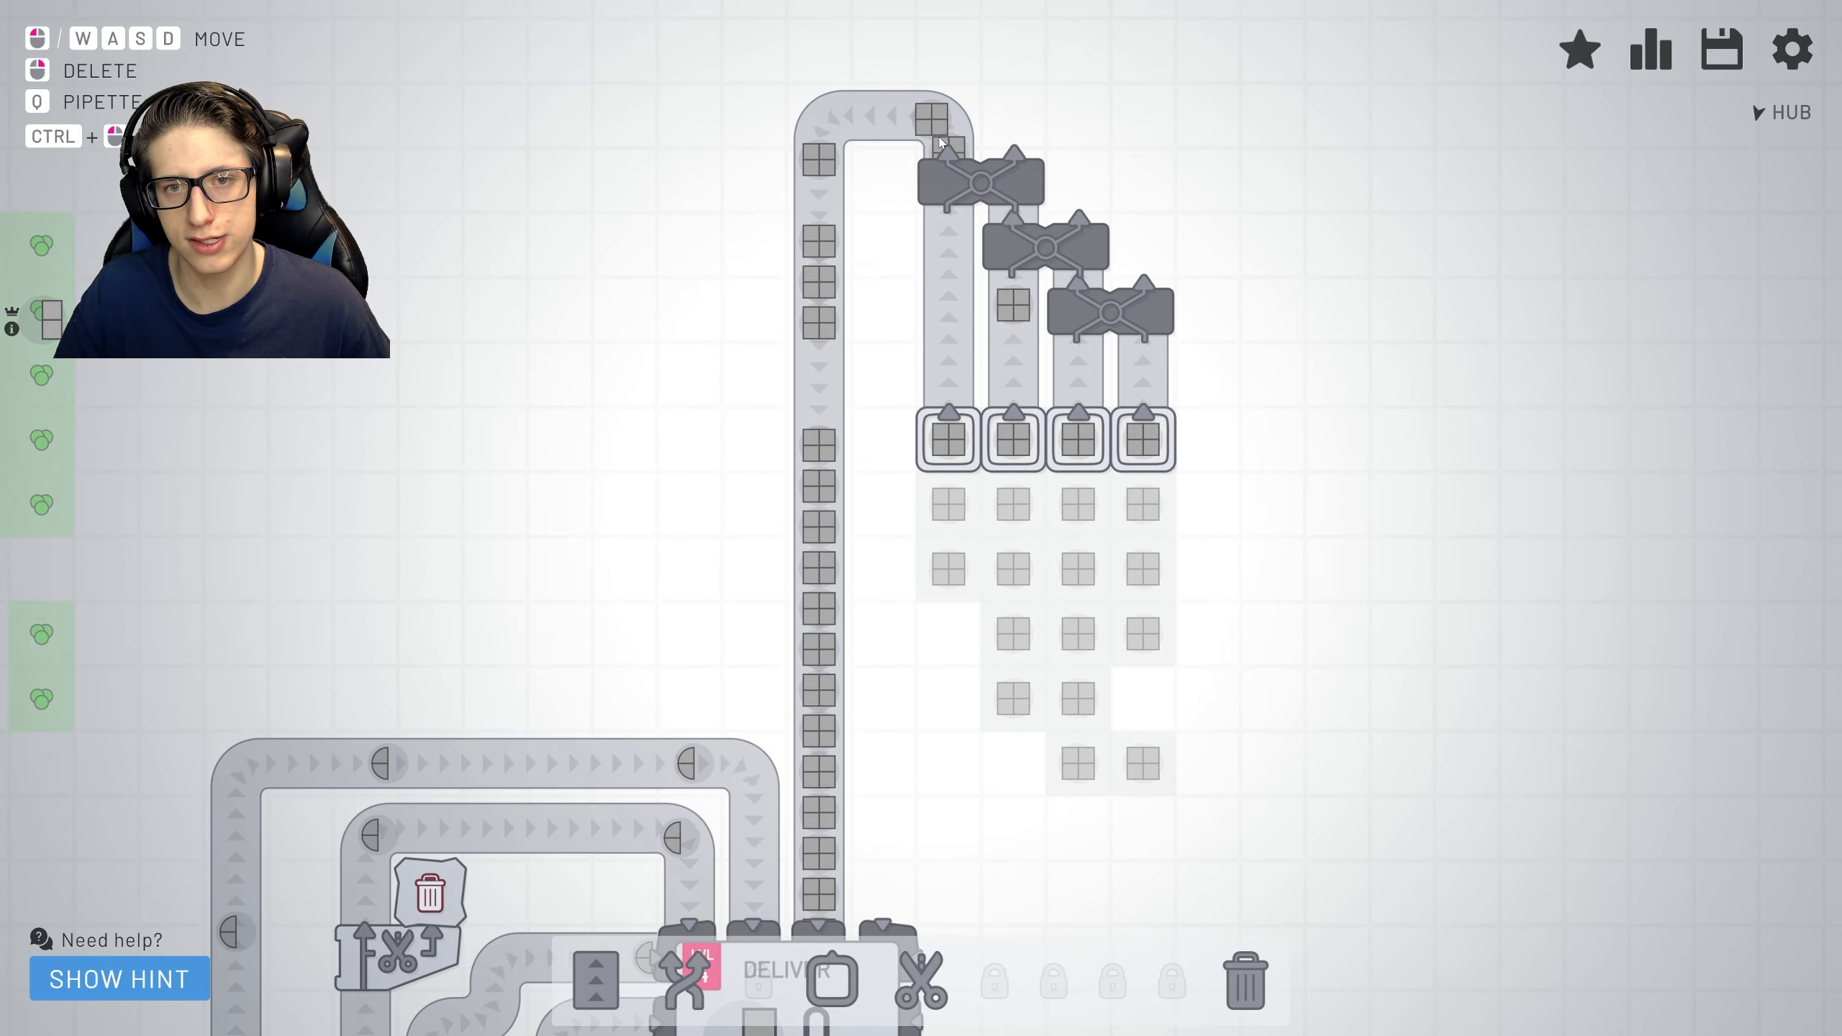
click(1640, 52)
click(1398, 113)
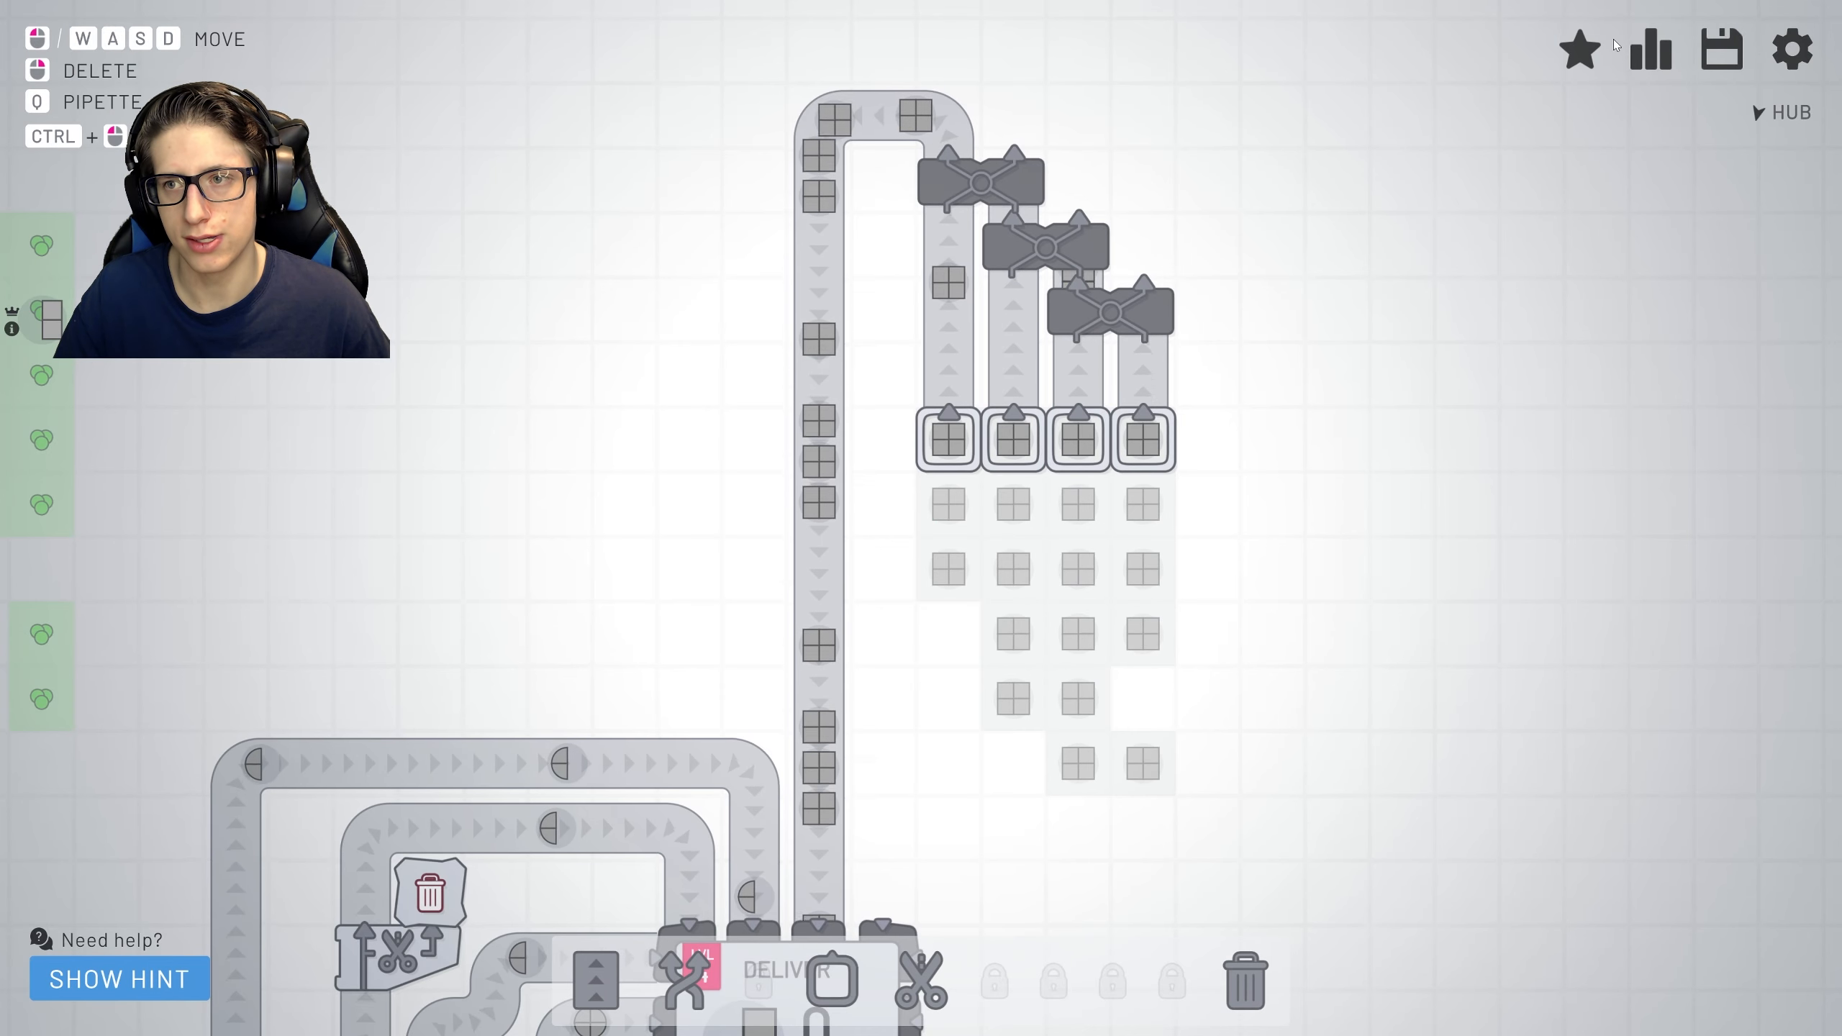
click(1652, 52)
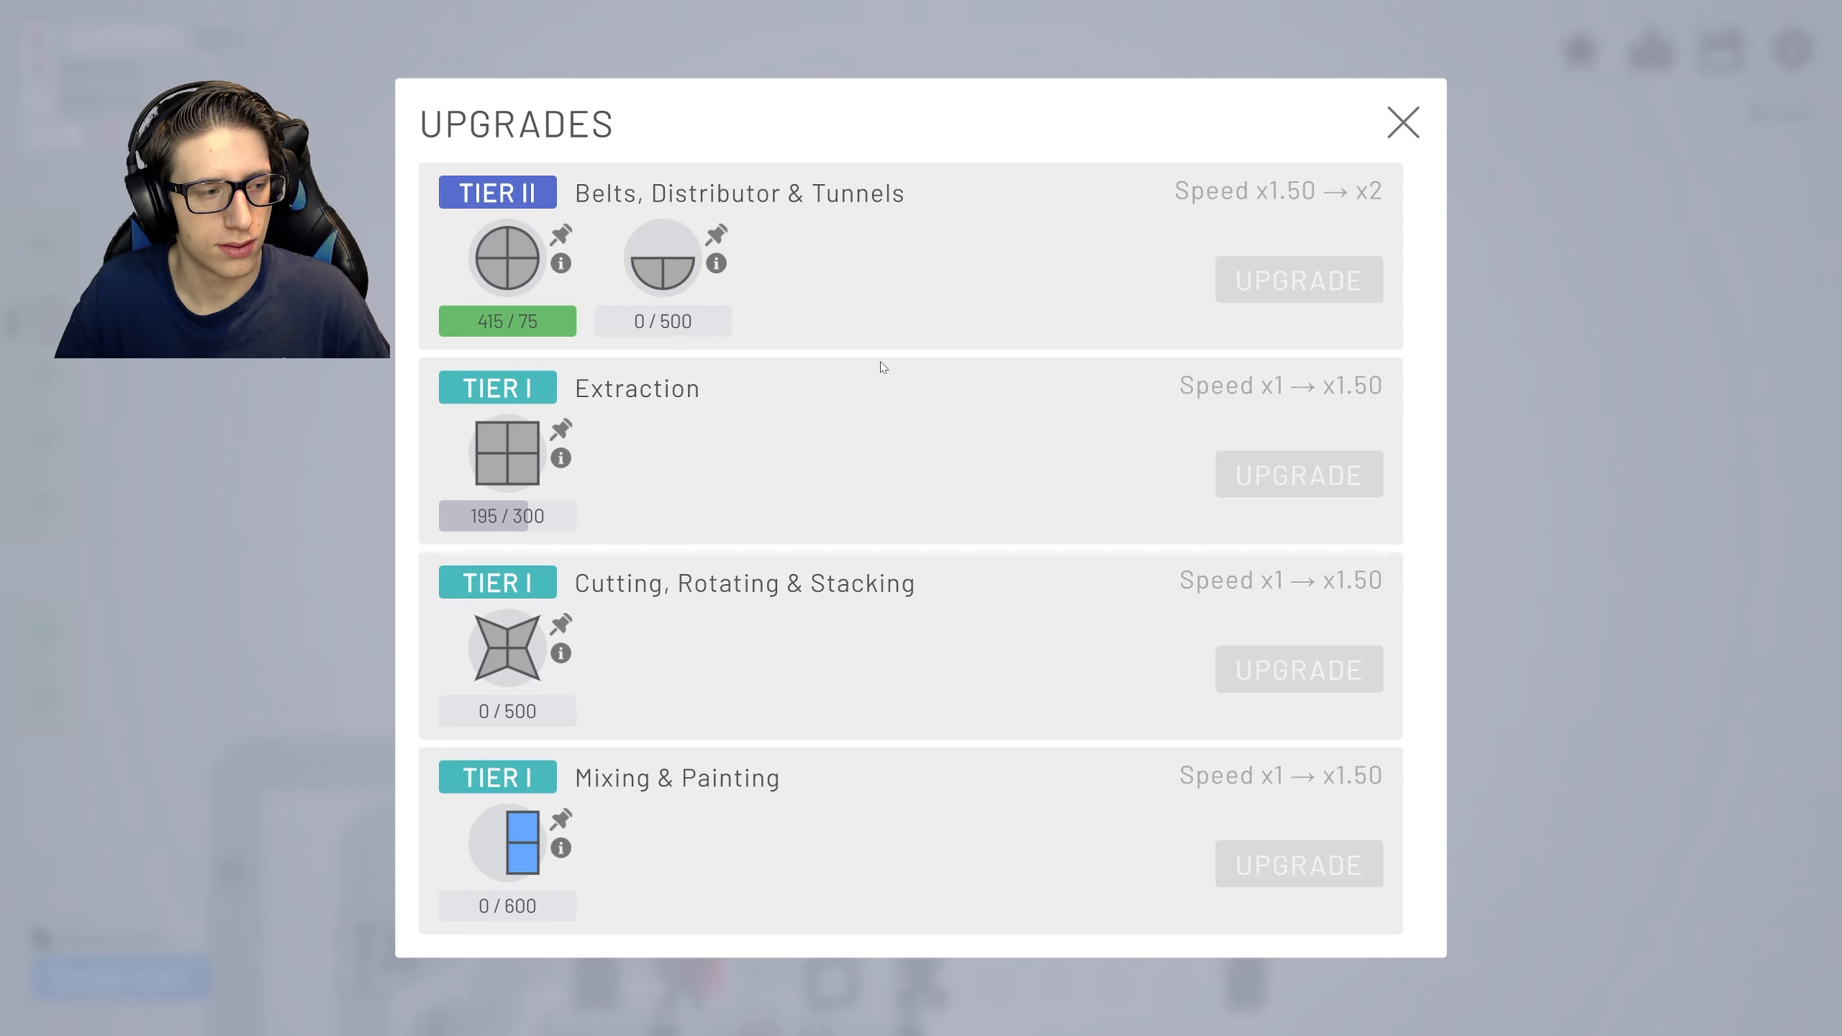
Place a column of four more extractors down the right-hand square patch.
click(1404, 124)
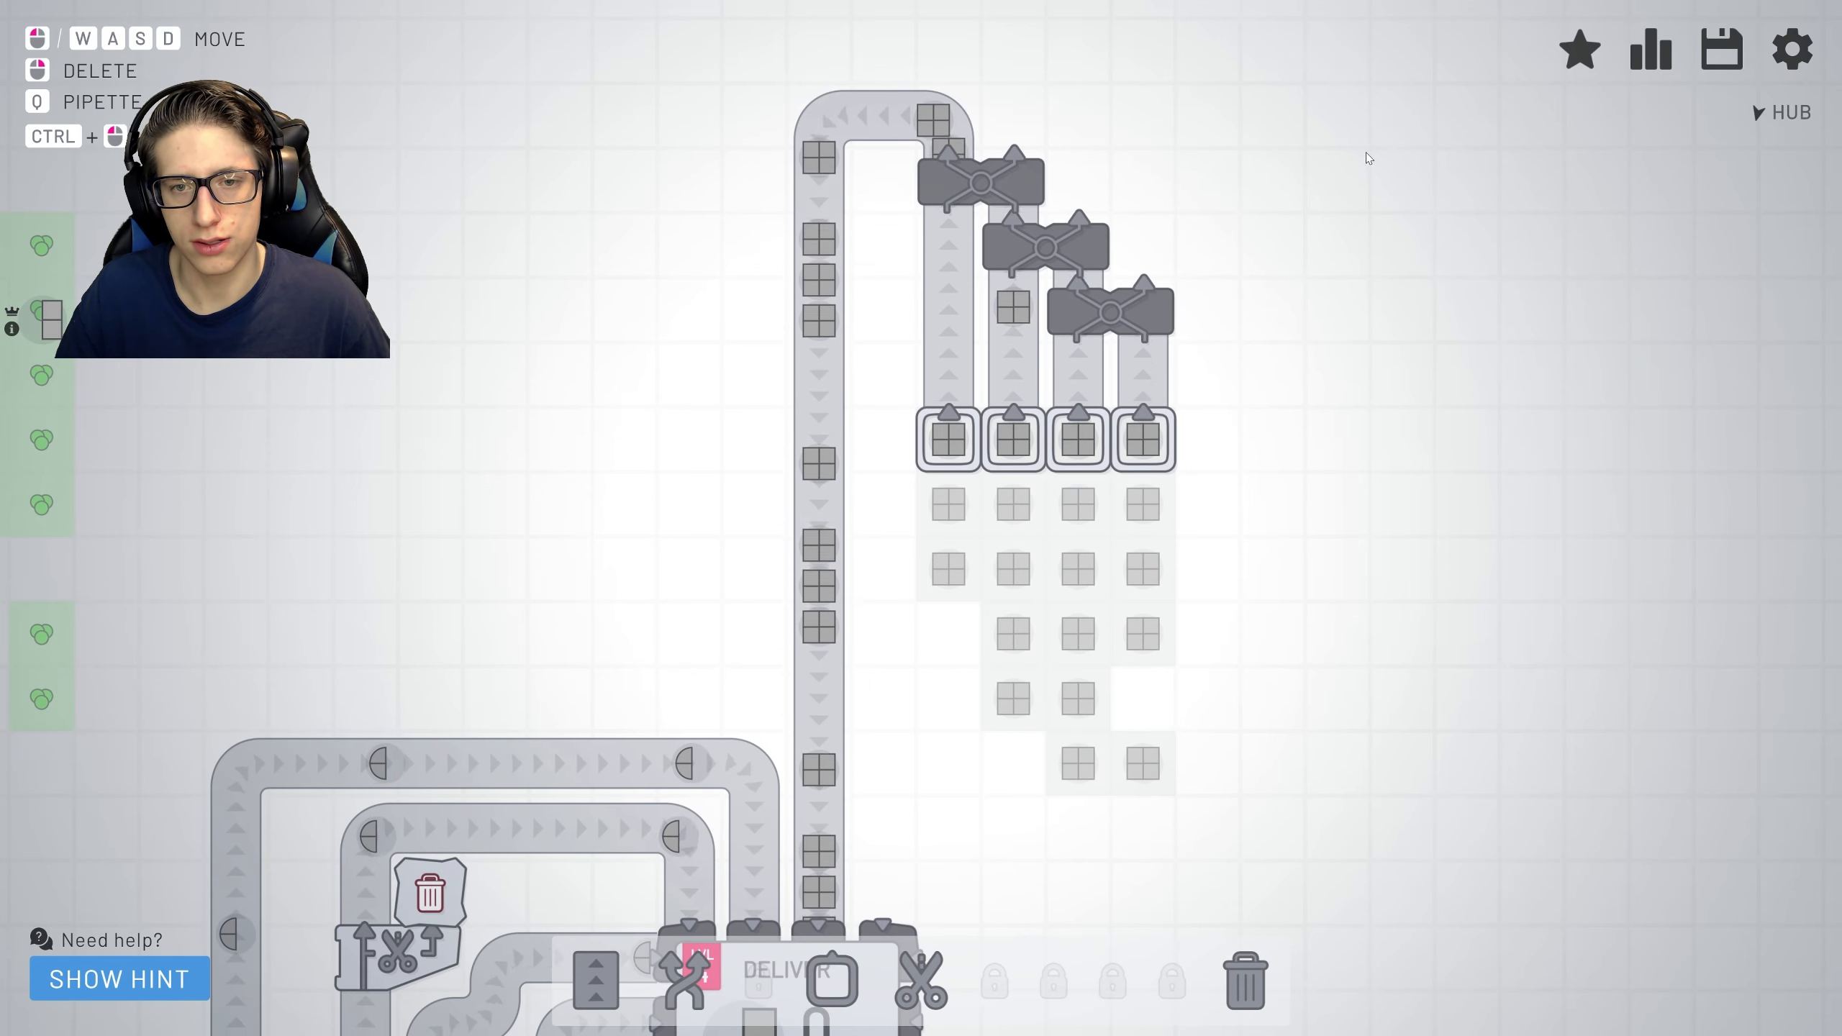
scroll(1334, 379, down, 2)
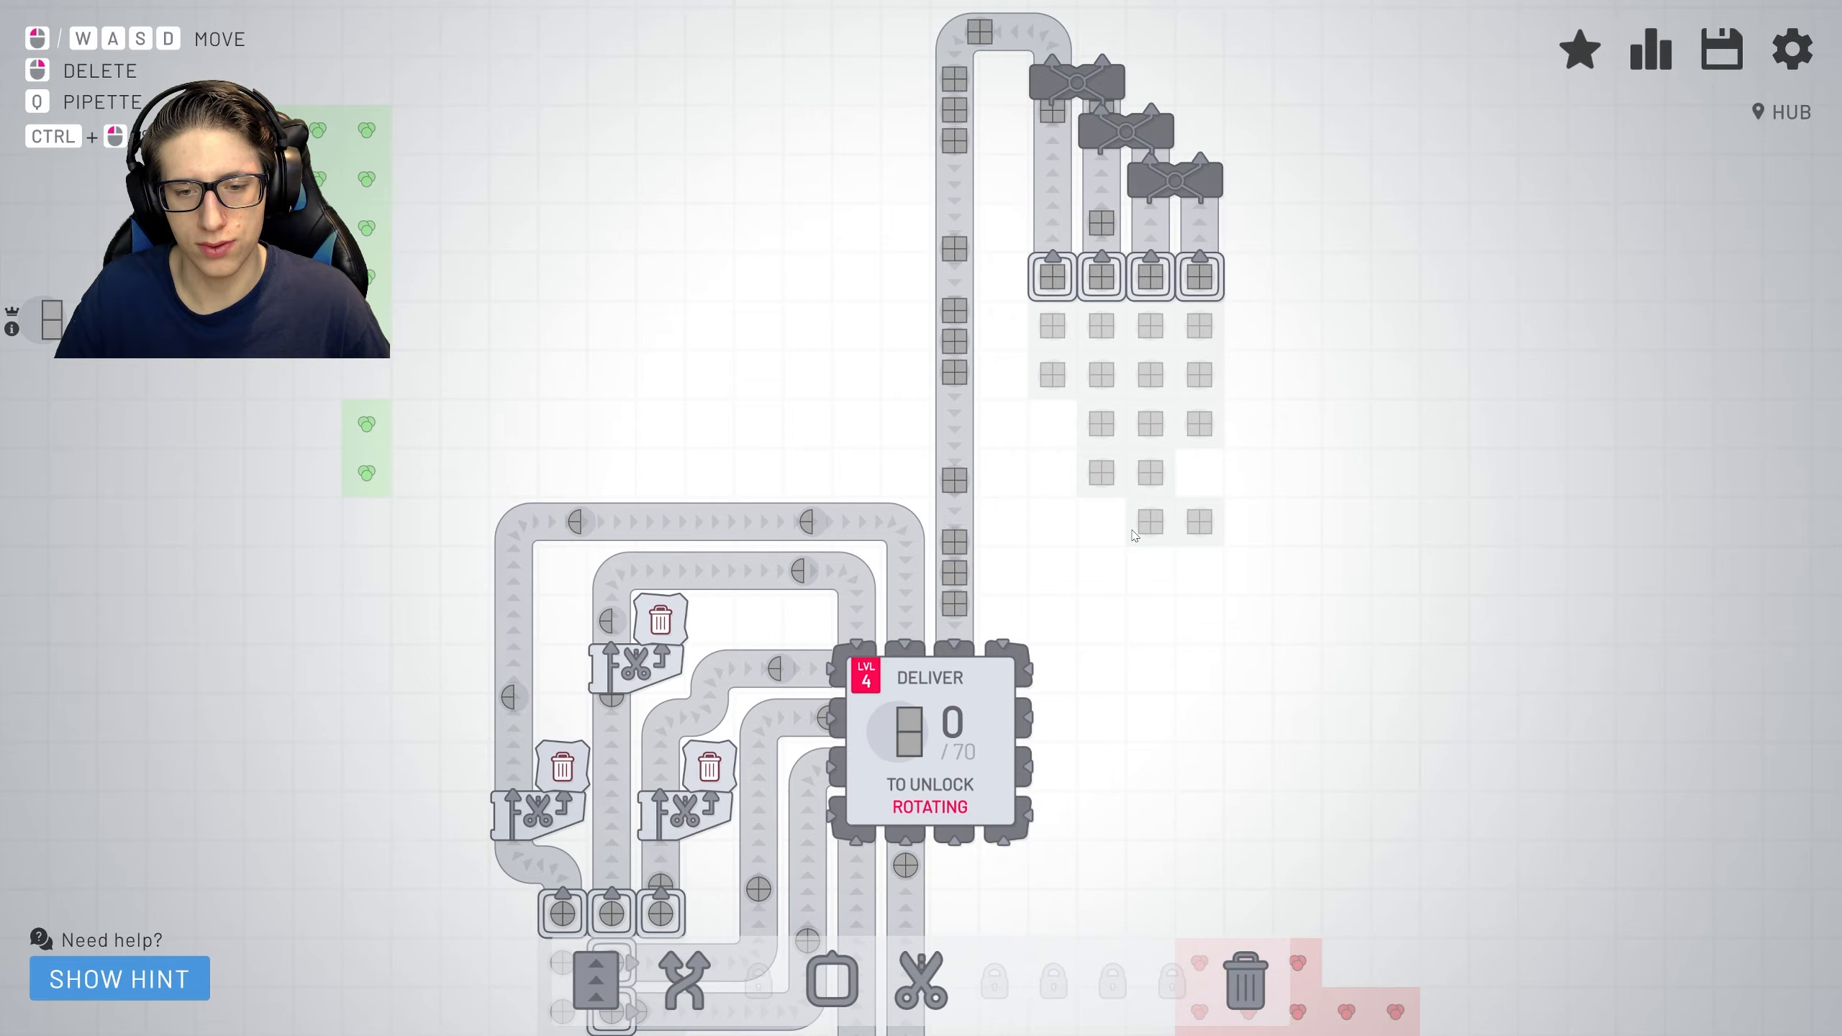
key(s)
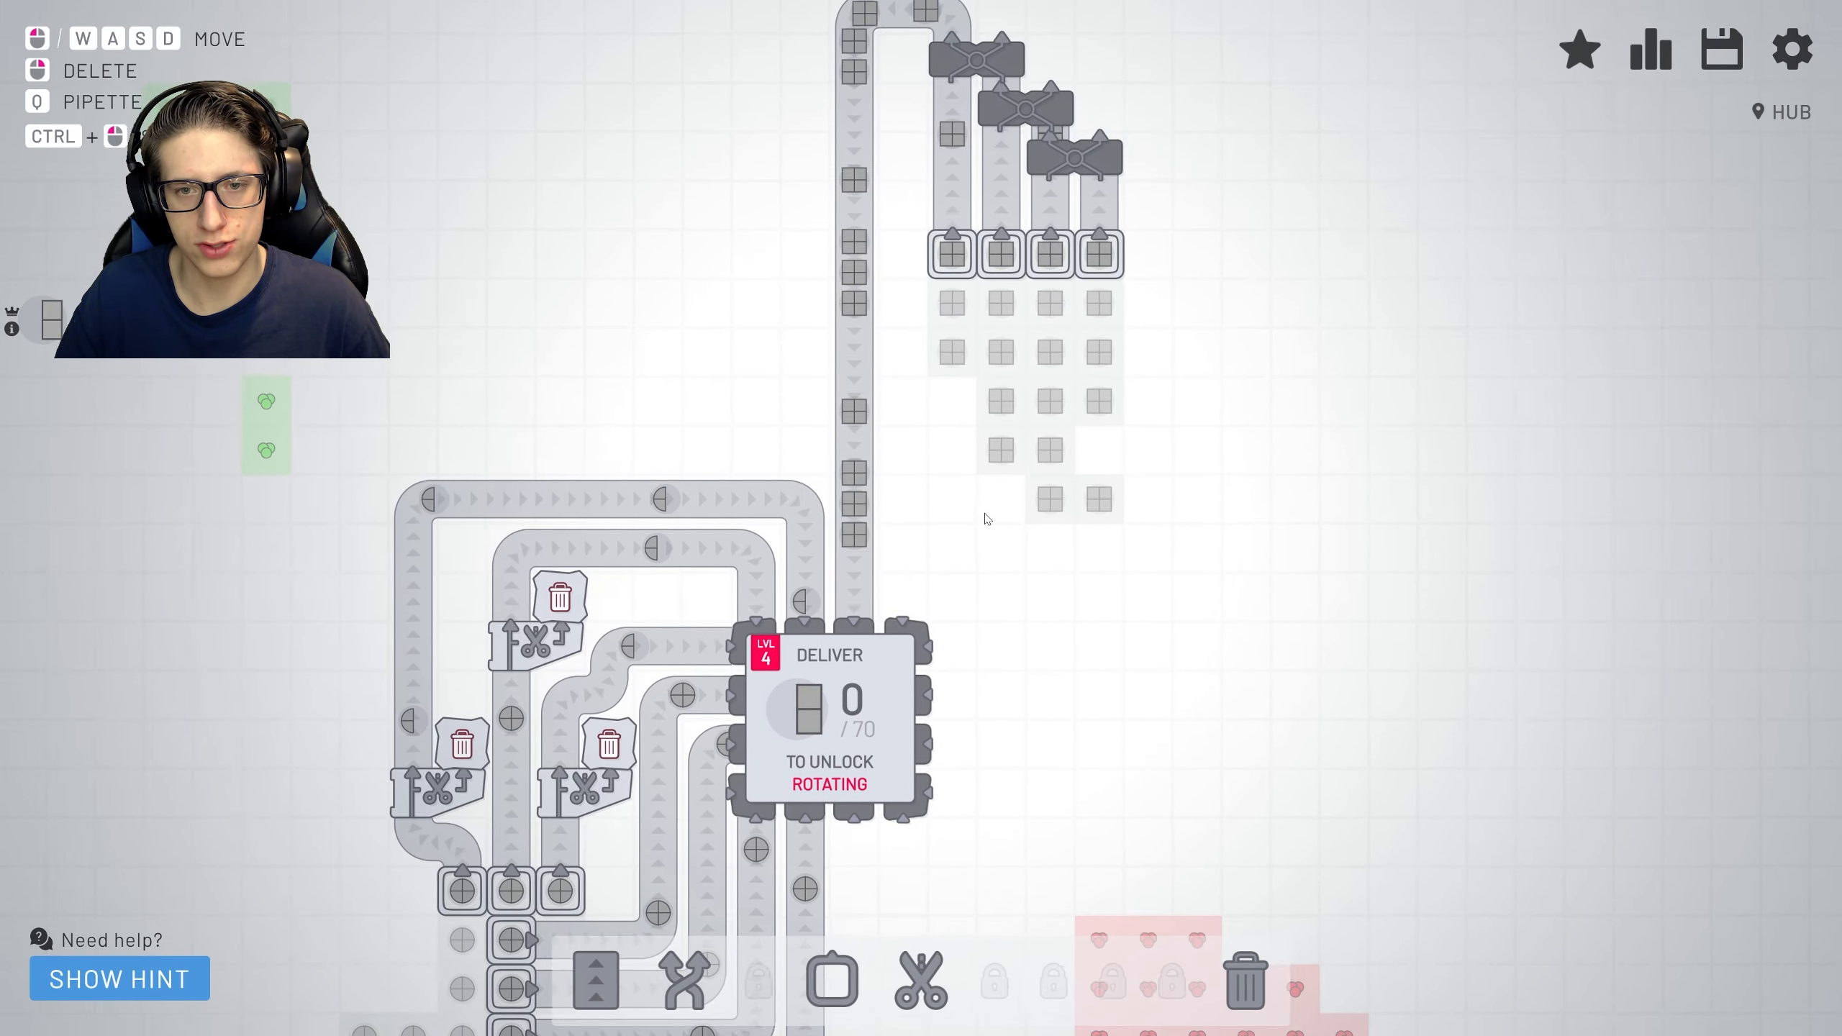
key(w)
key(d)
key(w)
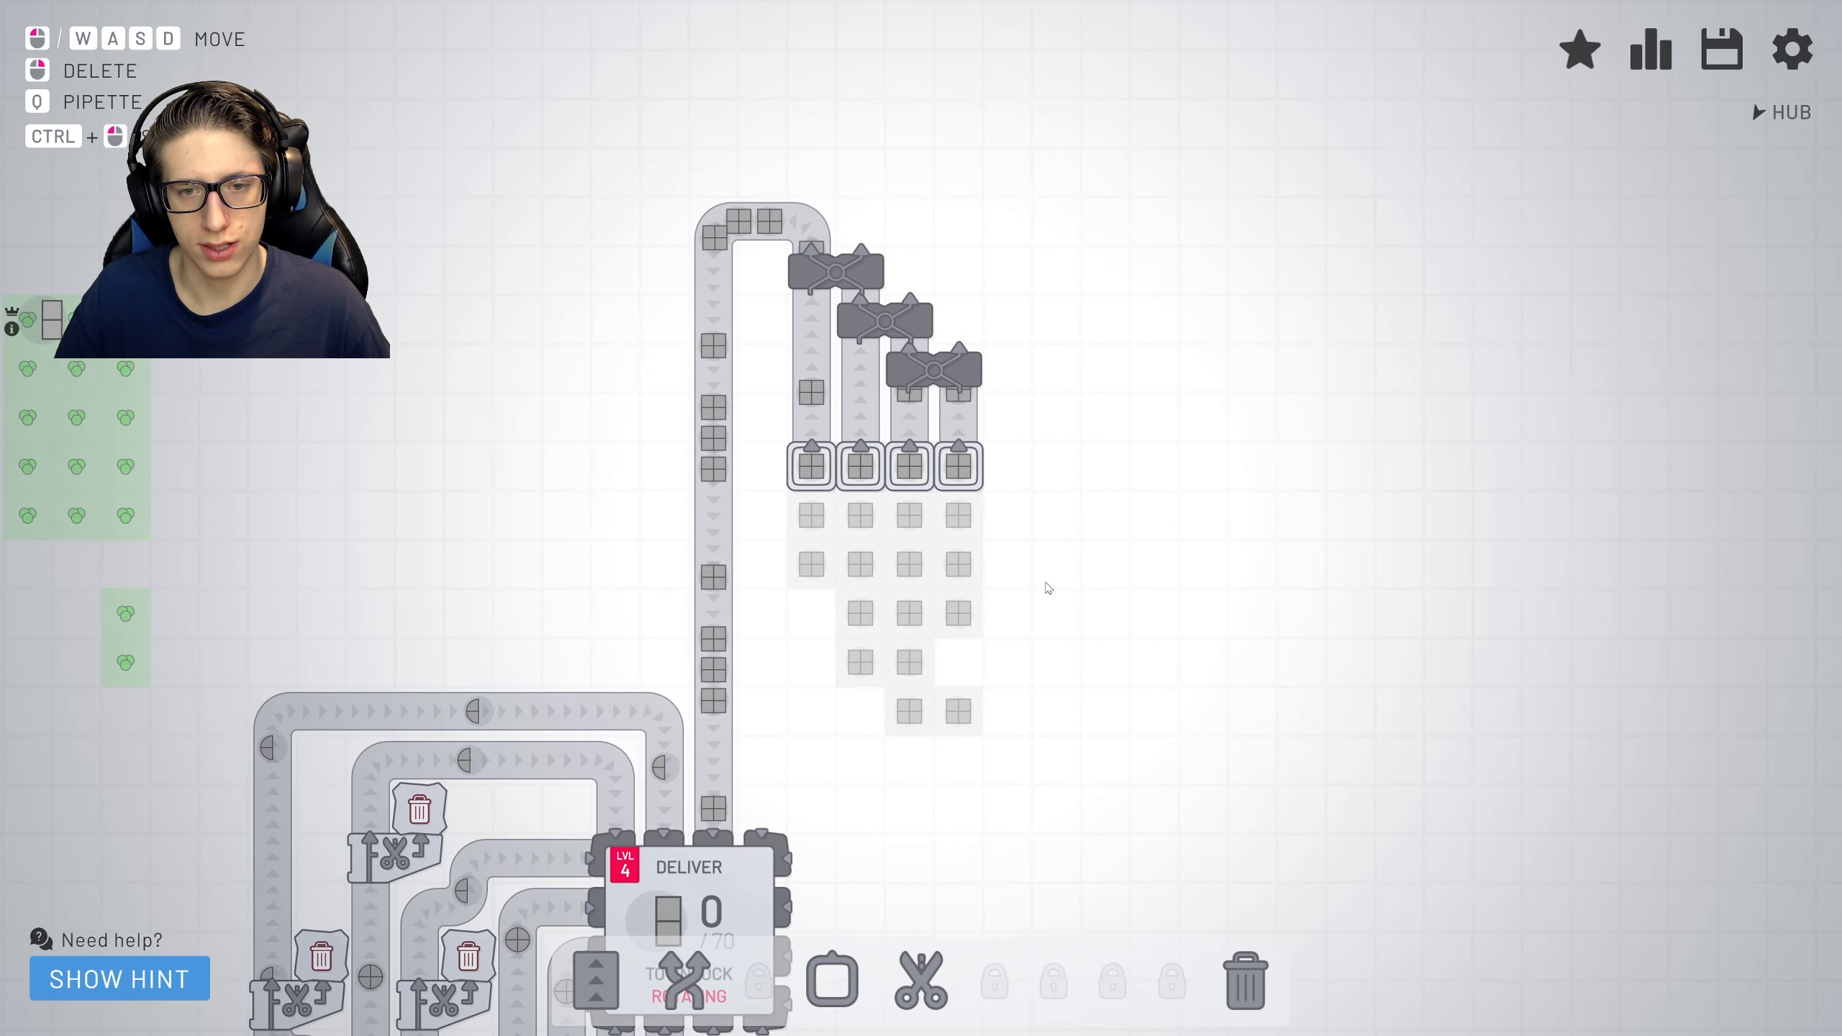
scroll(945, 664, up, 1)
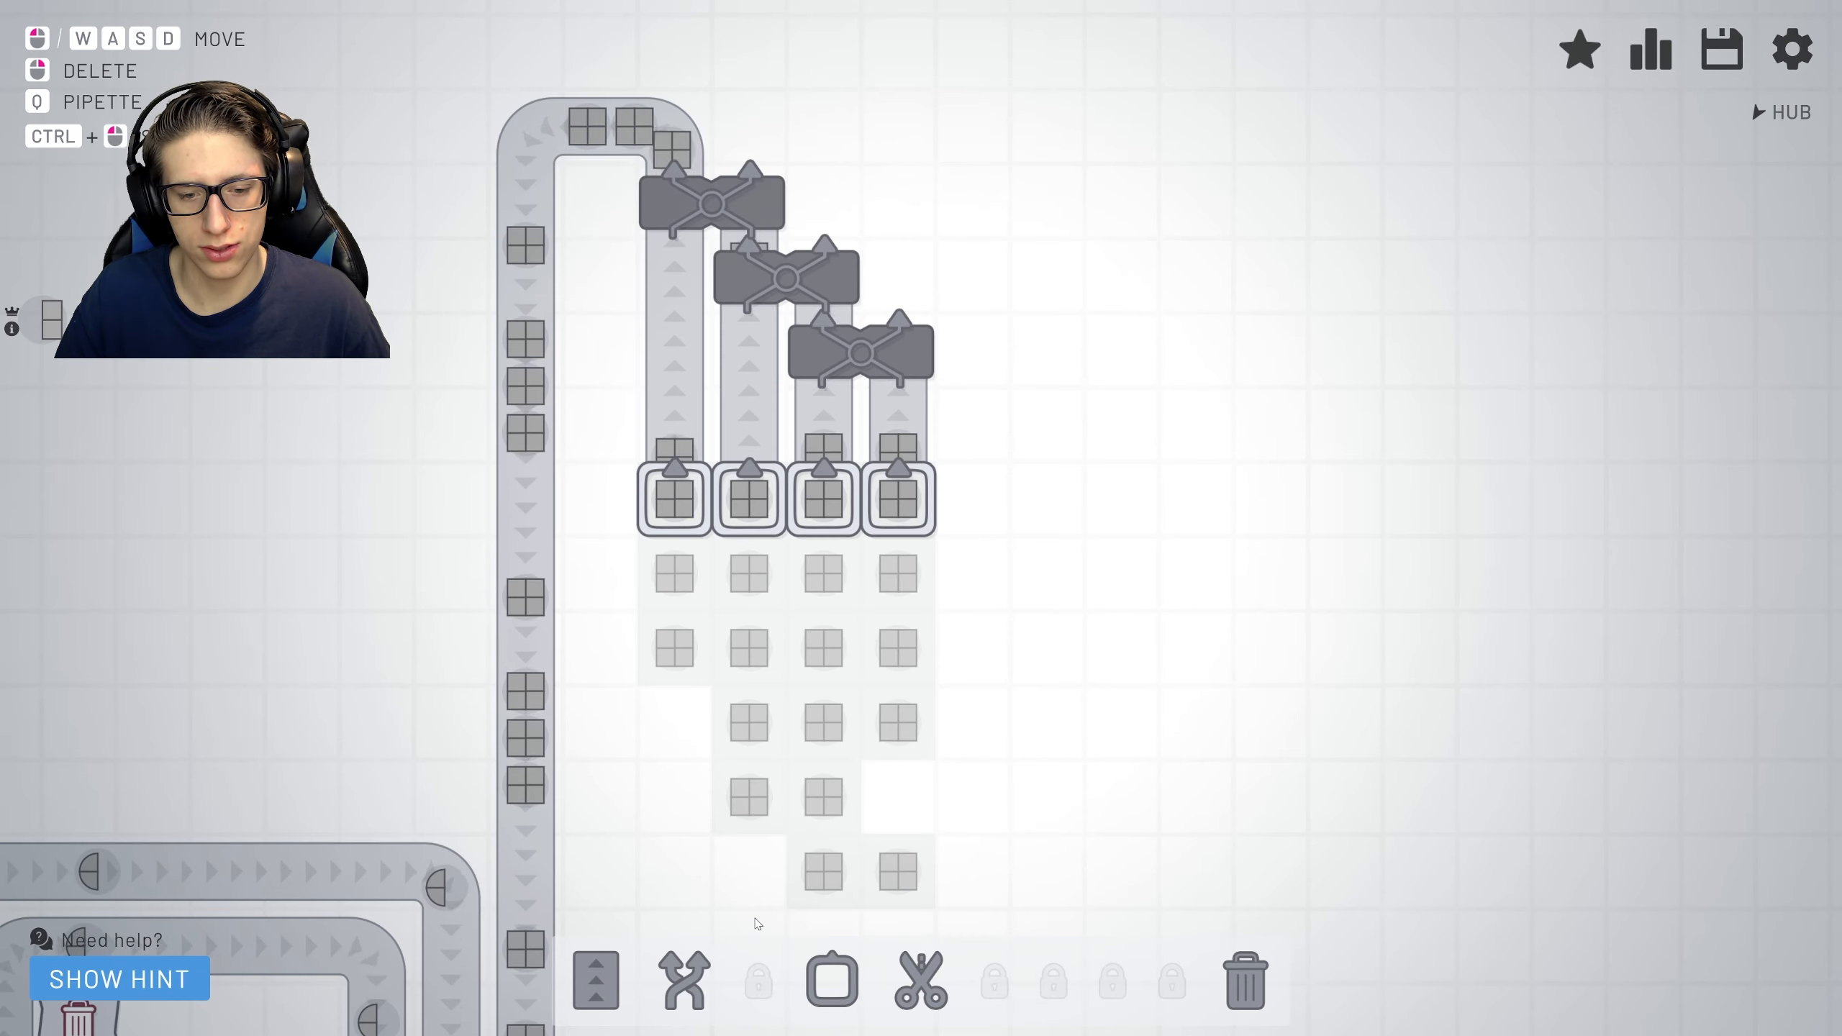
click(823, 980)
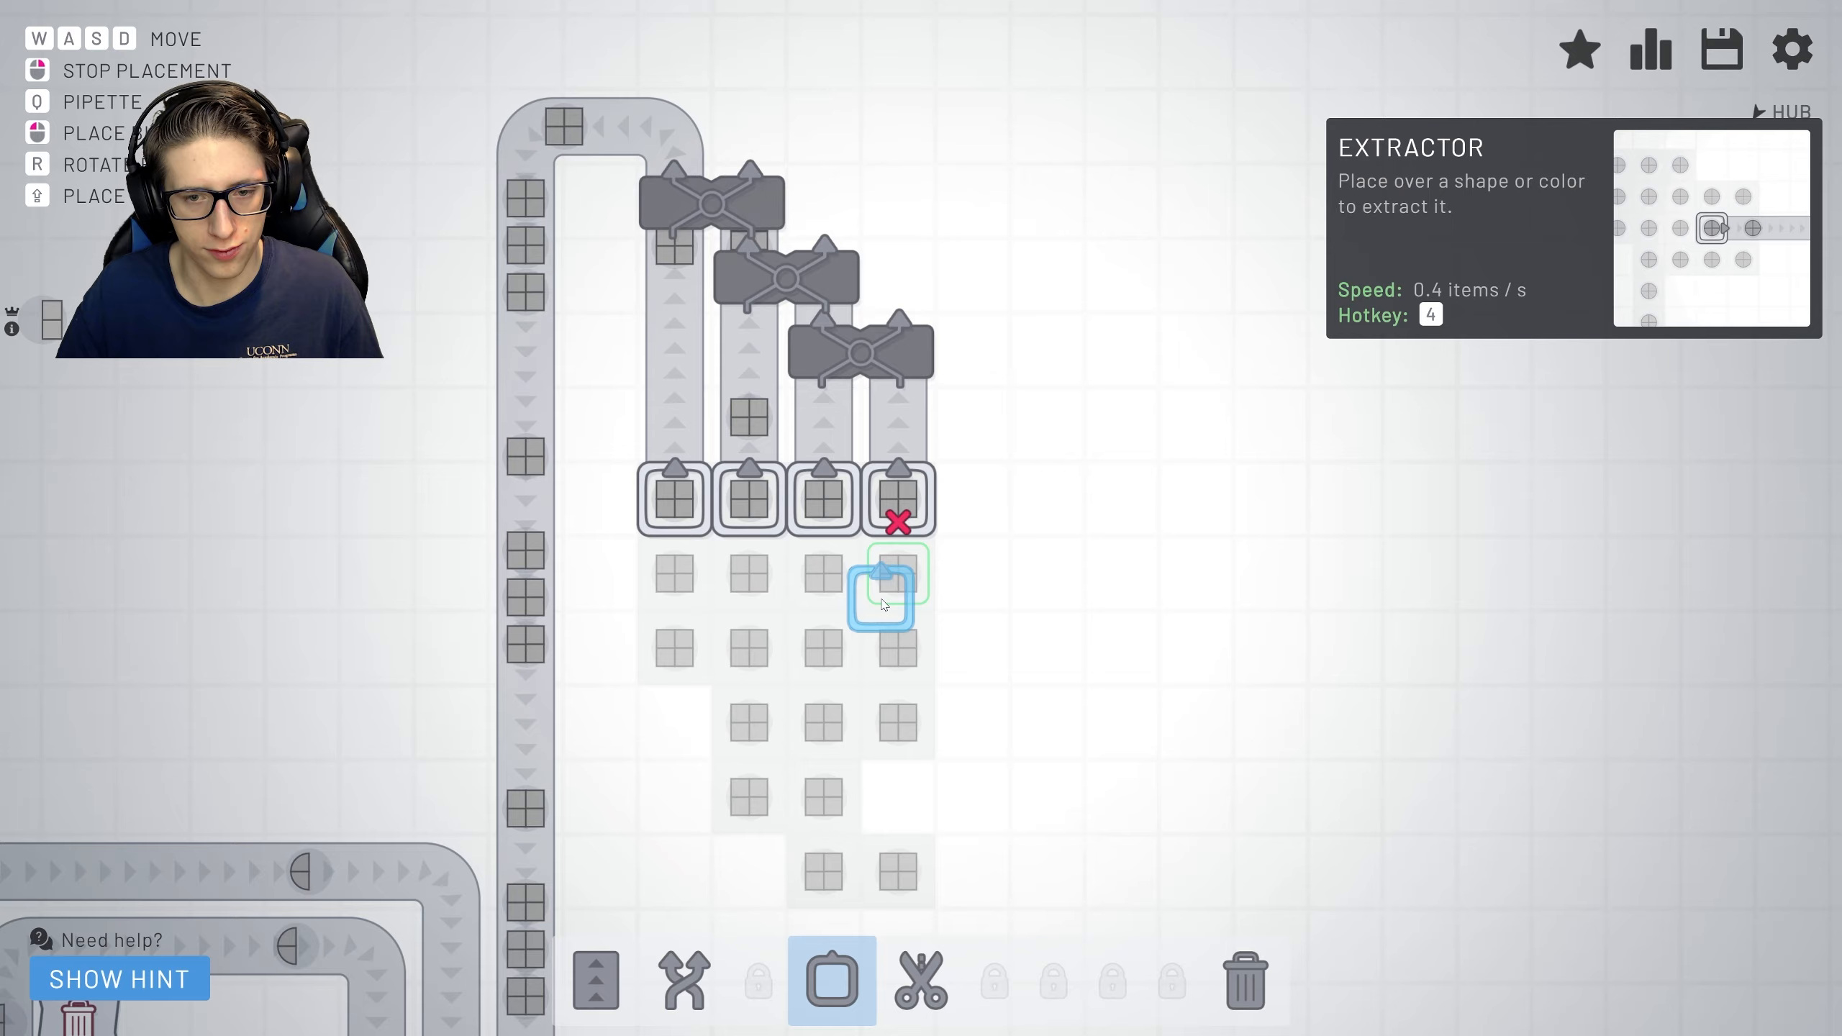
click(890, 593)
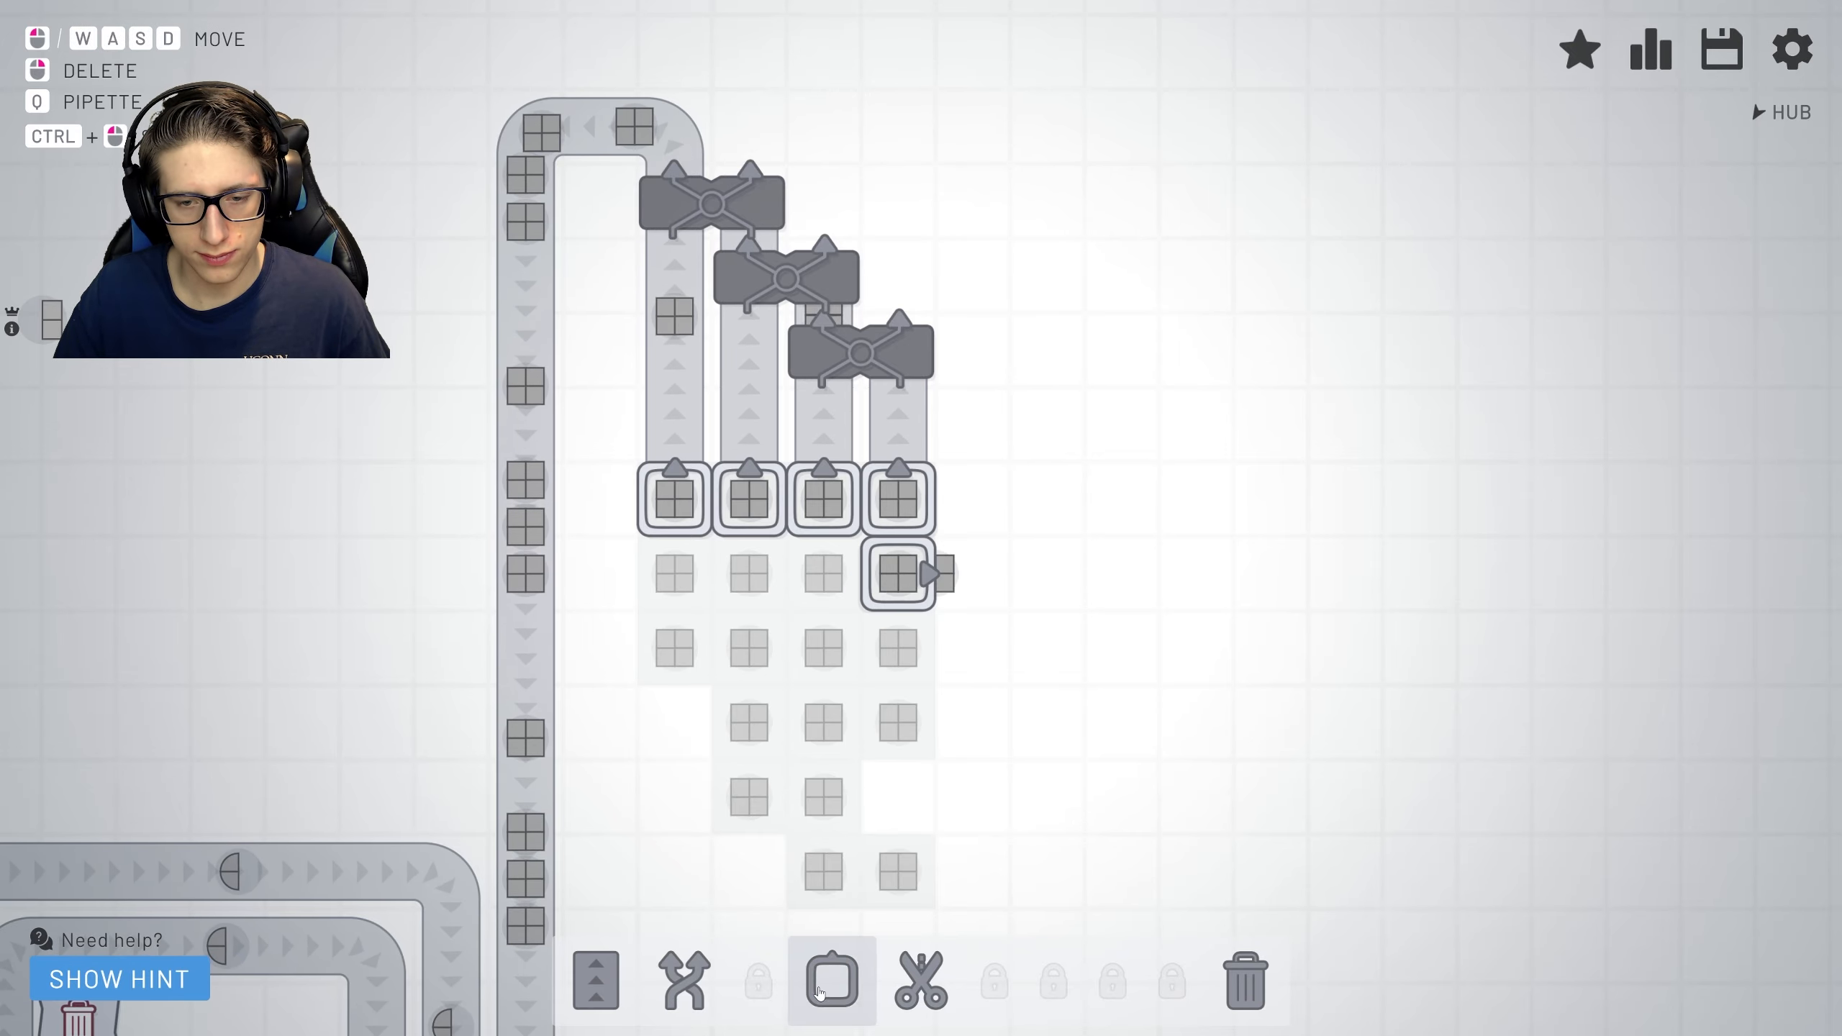
click(821, 991)
click(883, 655)
click(823, 980)
click(890, 727)
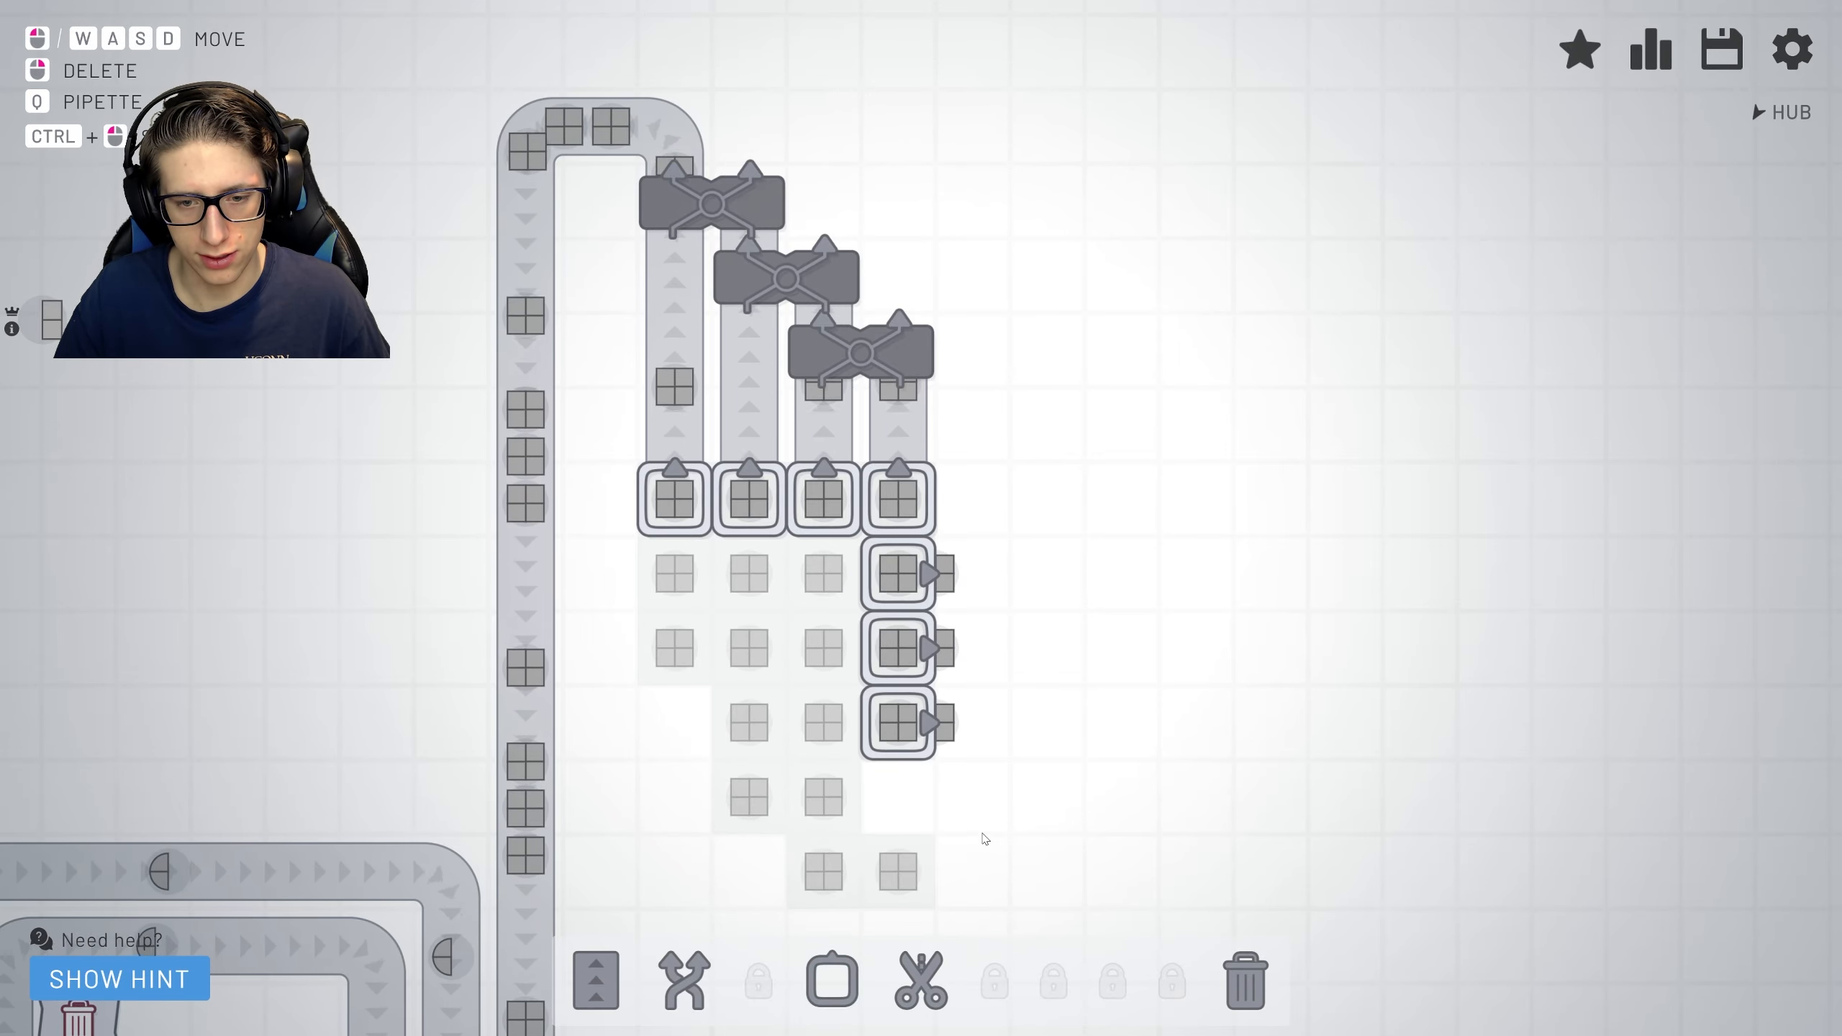
click(824, 980)
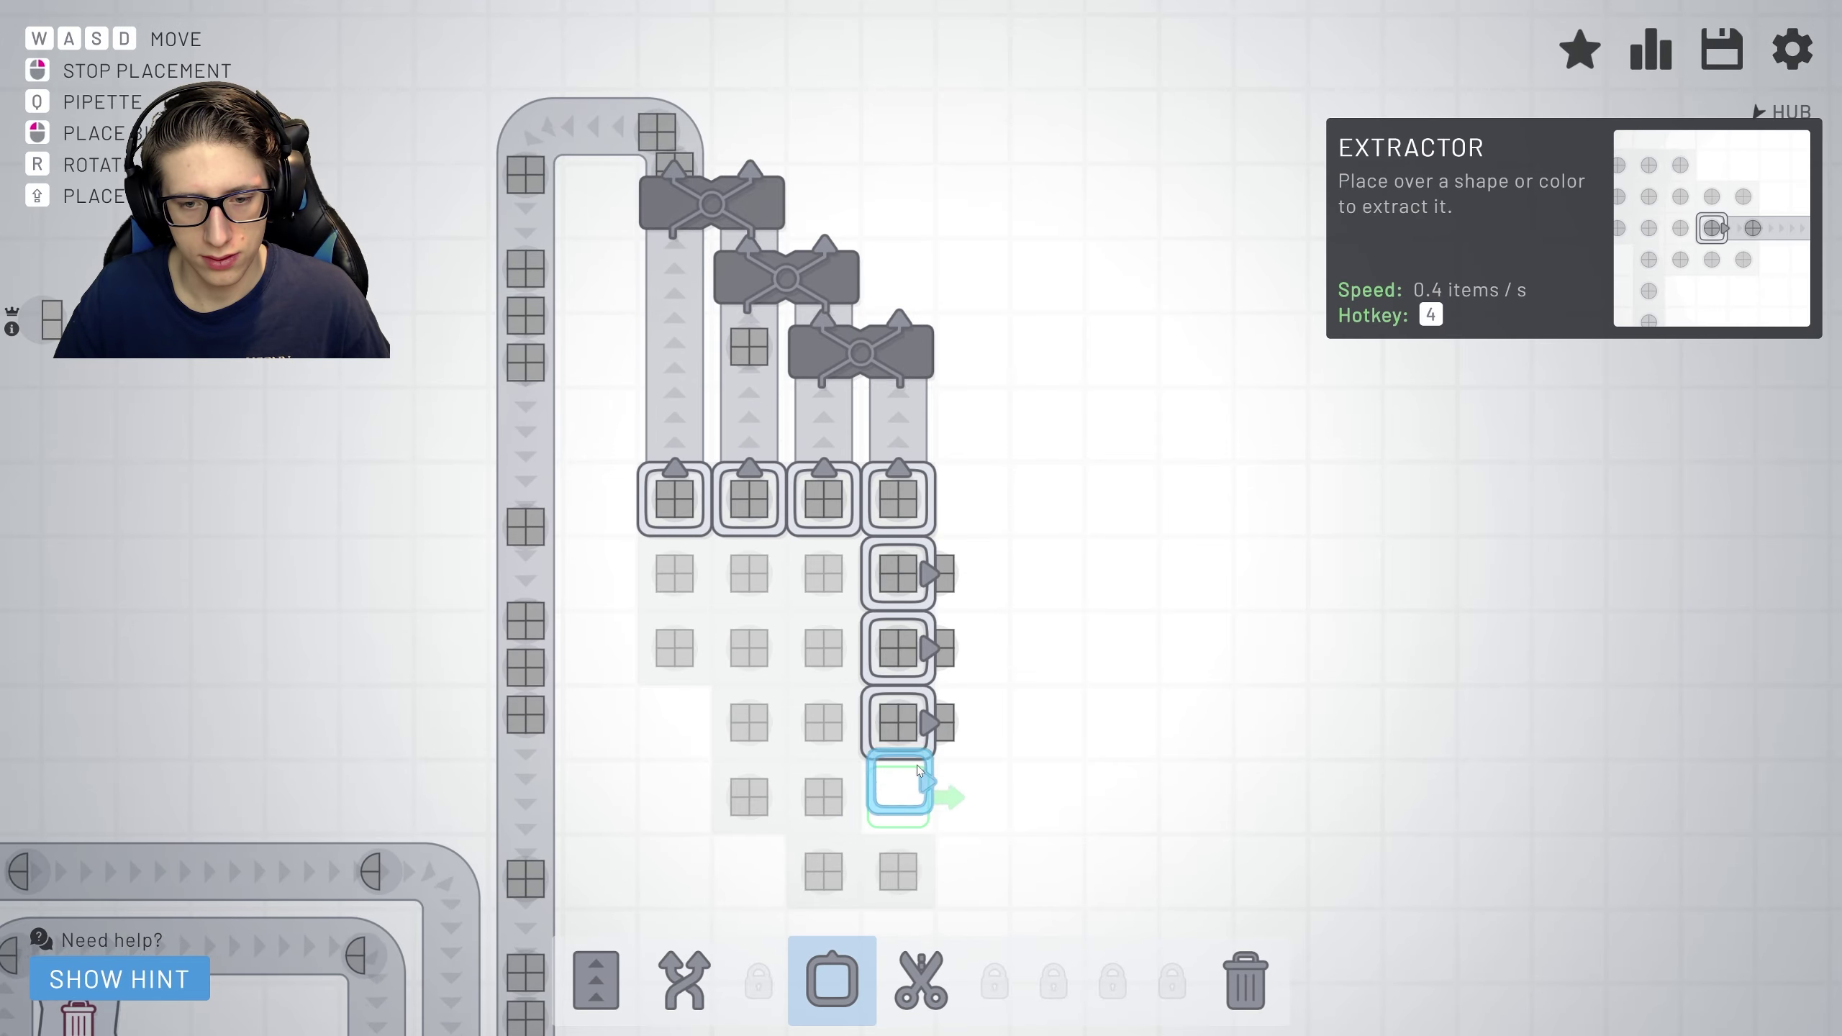
click(835, 801)
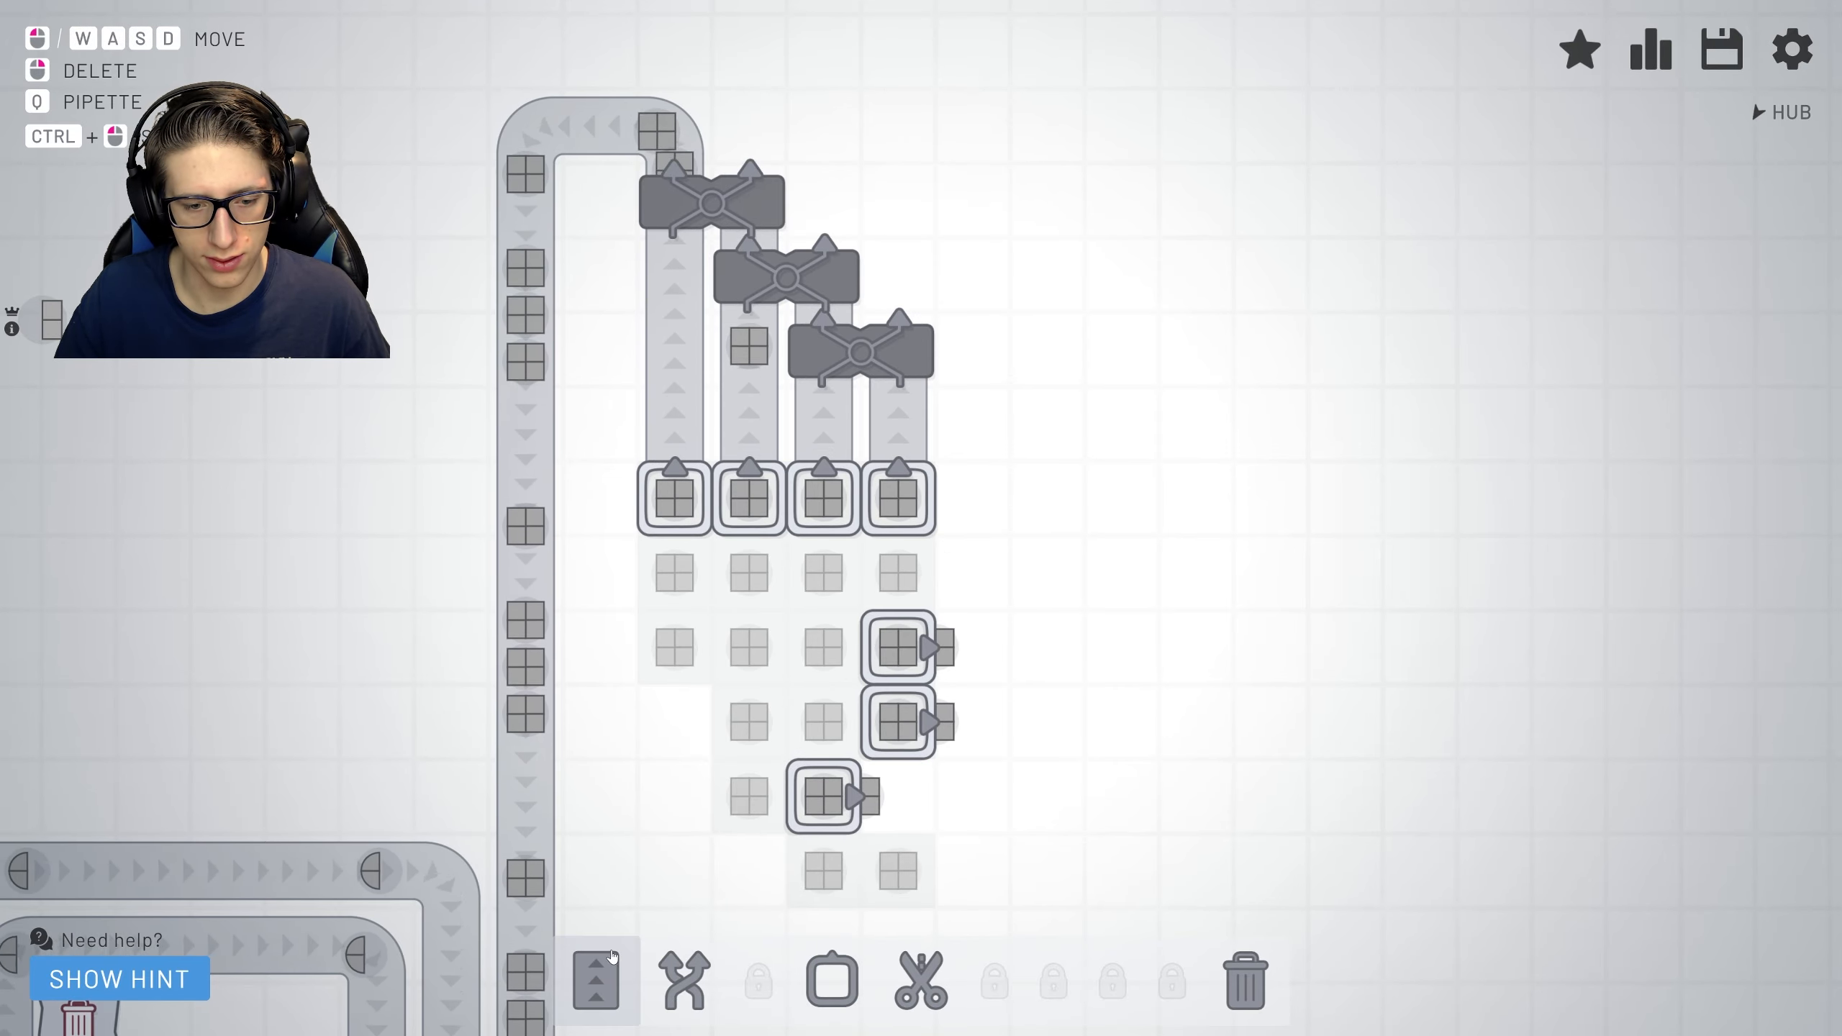
click(832, 981)
click(897, 574)
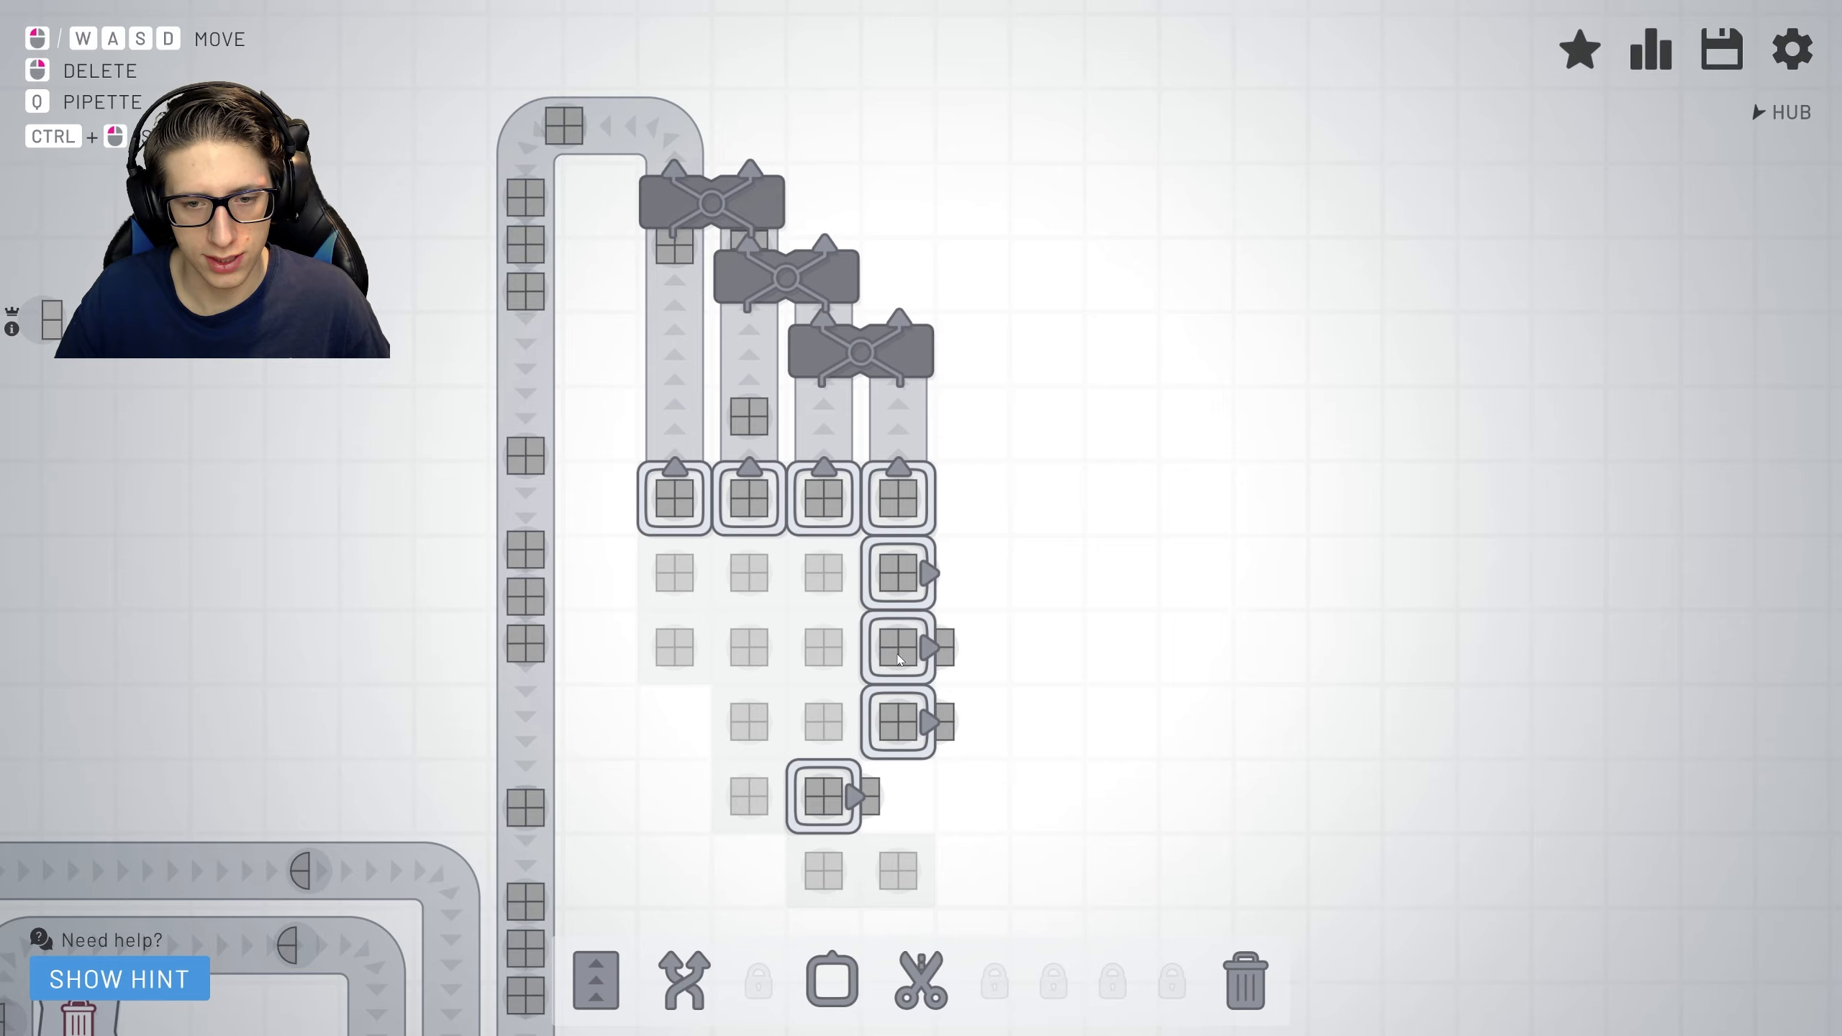
Lay a belt segment to the right of the lower extractor, removing a misplaced piece.
key(s)
click(596, 981)
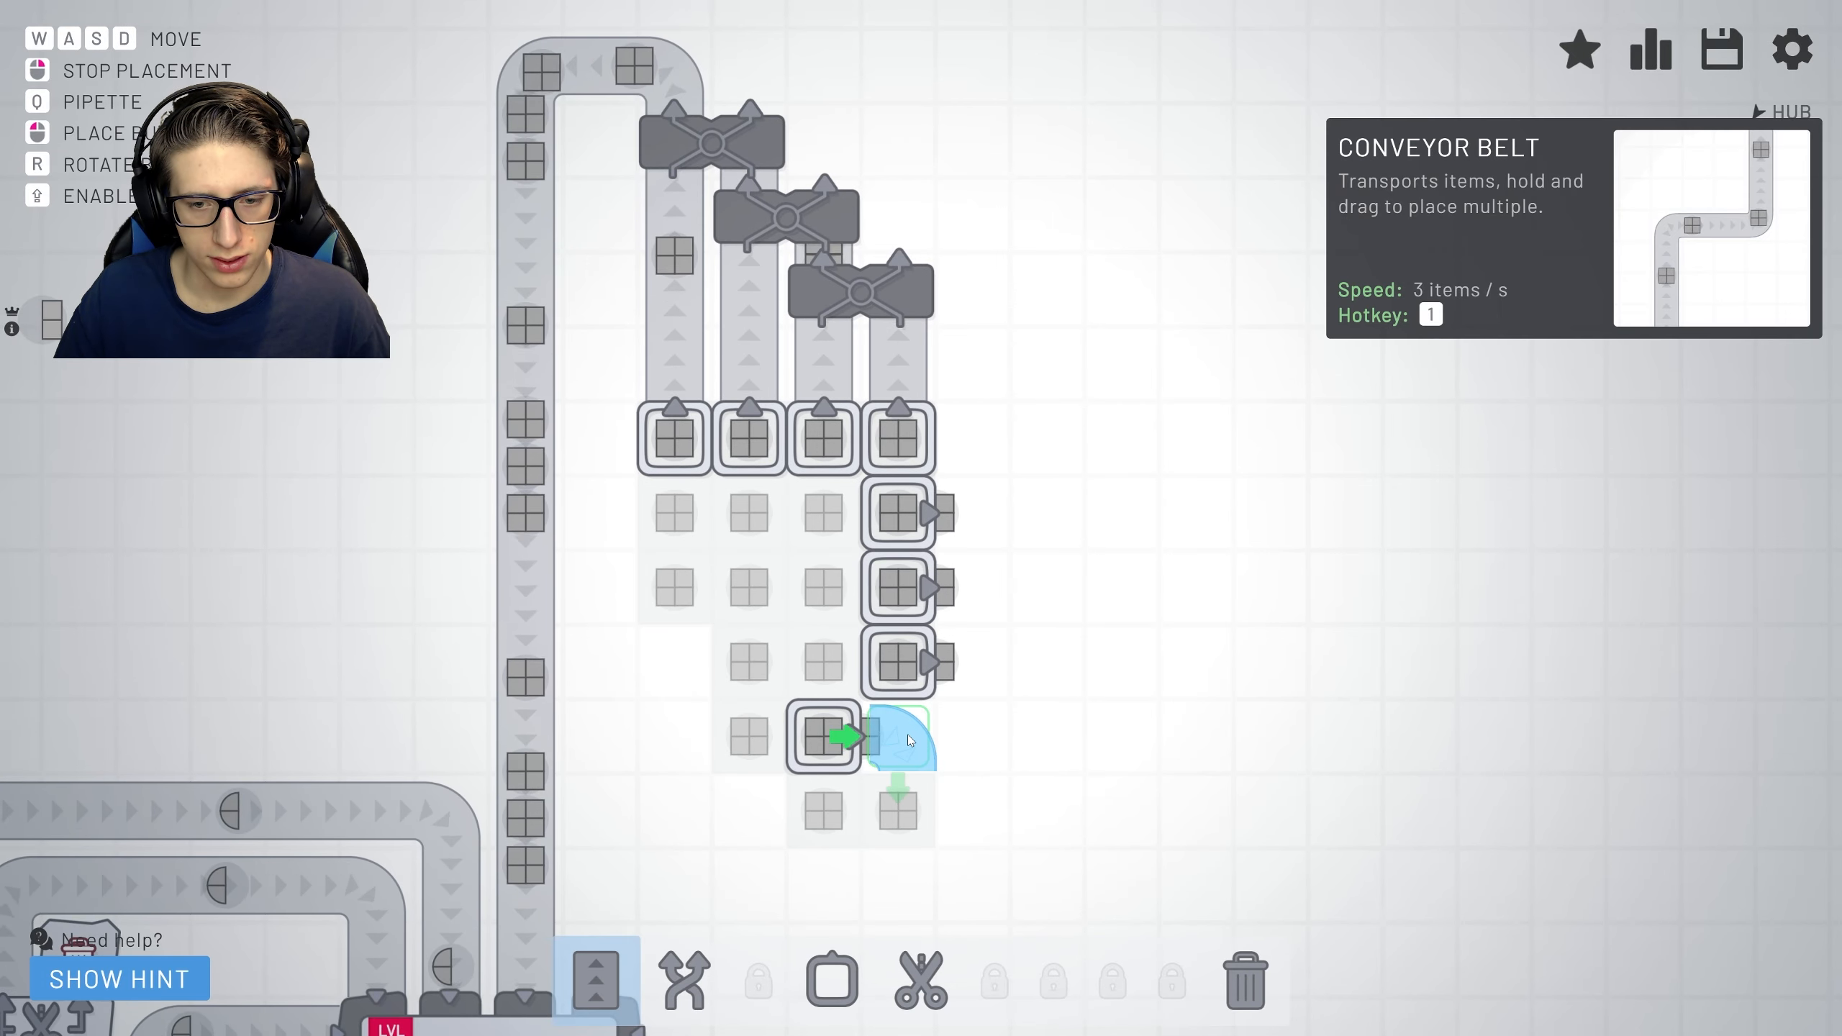
click(899, 736)
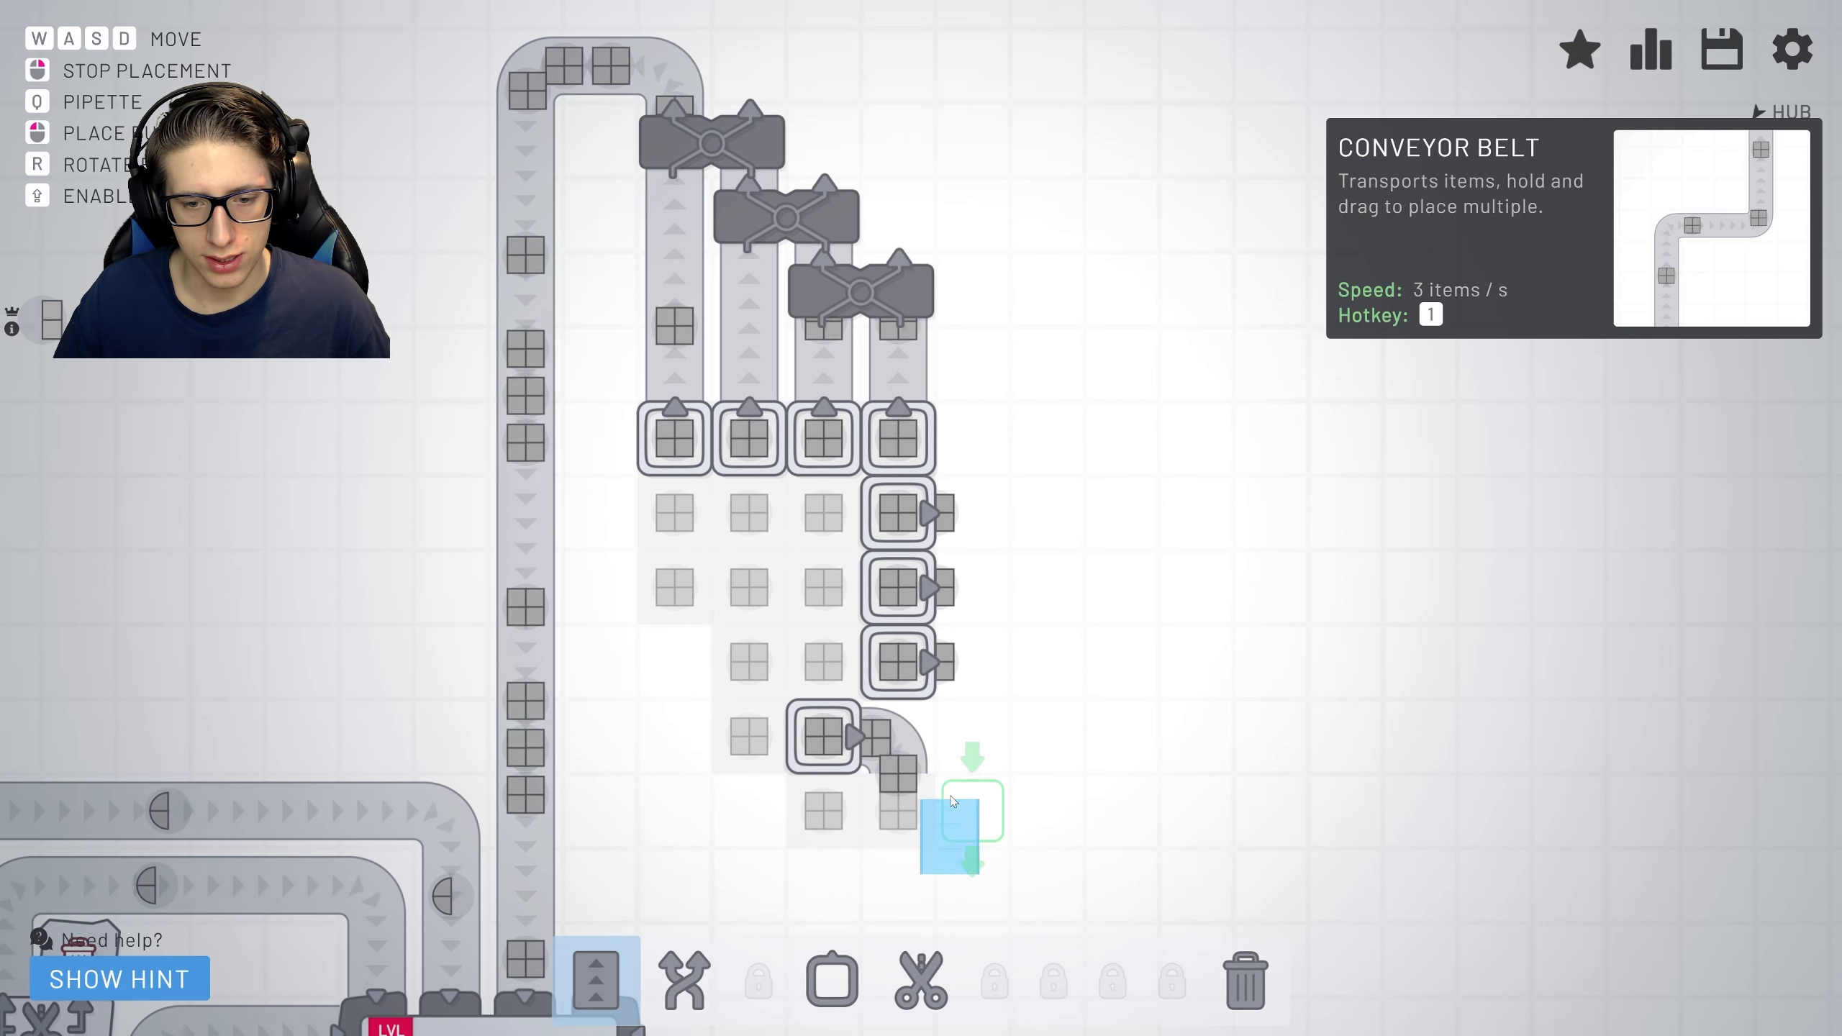
right_click(1013, 715)
right_click(899, 736)
click(596, 980)
click(899, 735)
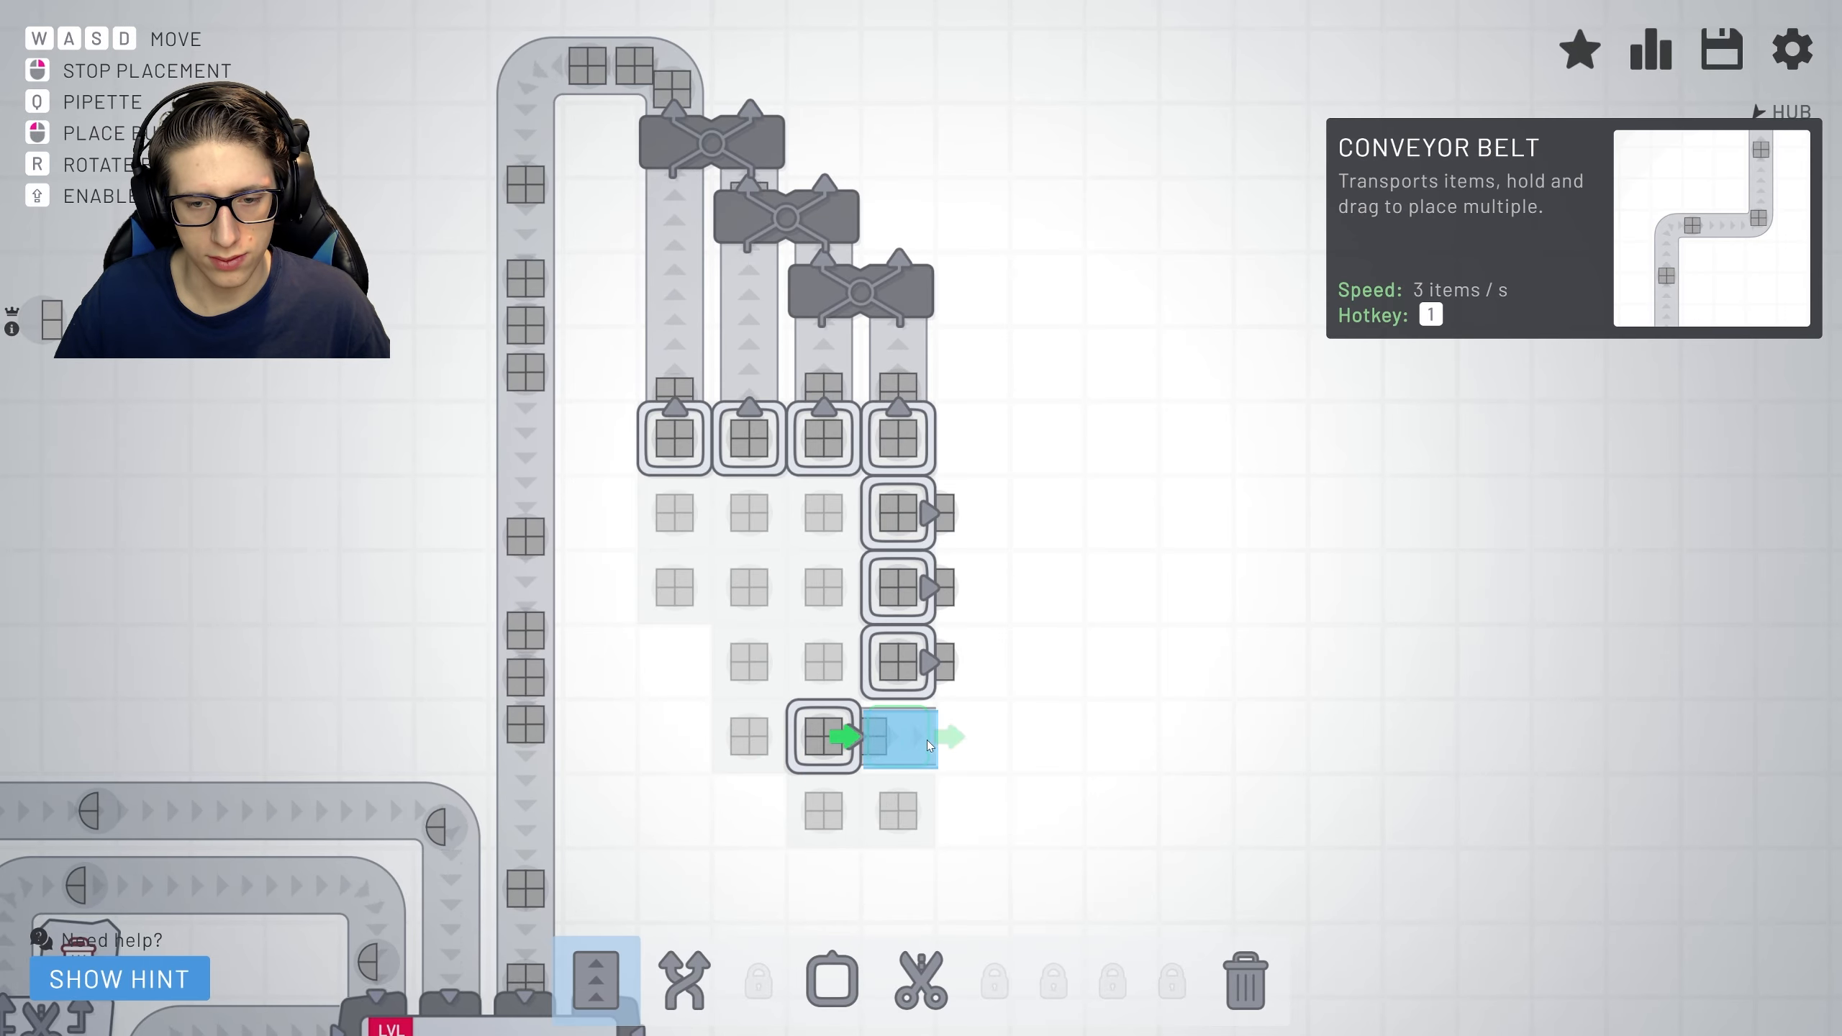
key(w)
Place three right-facing balancers cascading down beside the extractor lanes to merge them.
click(685, 980)
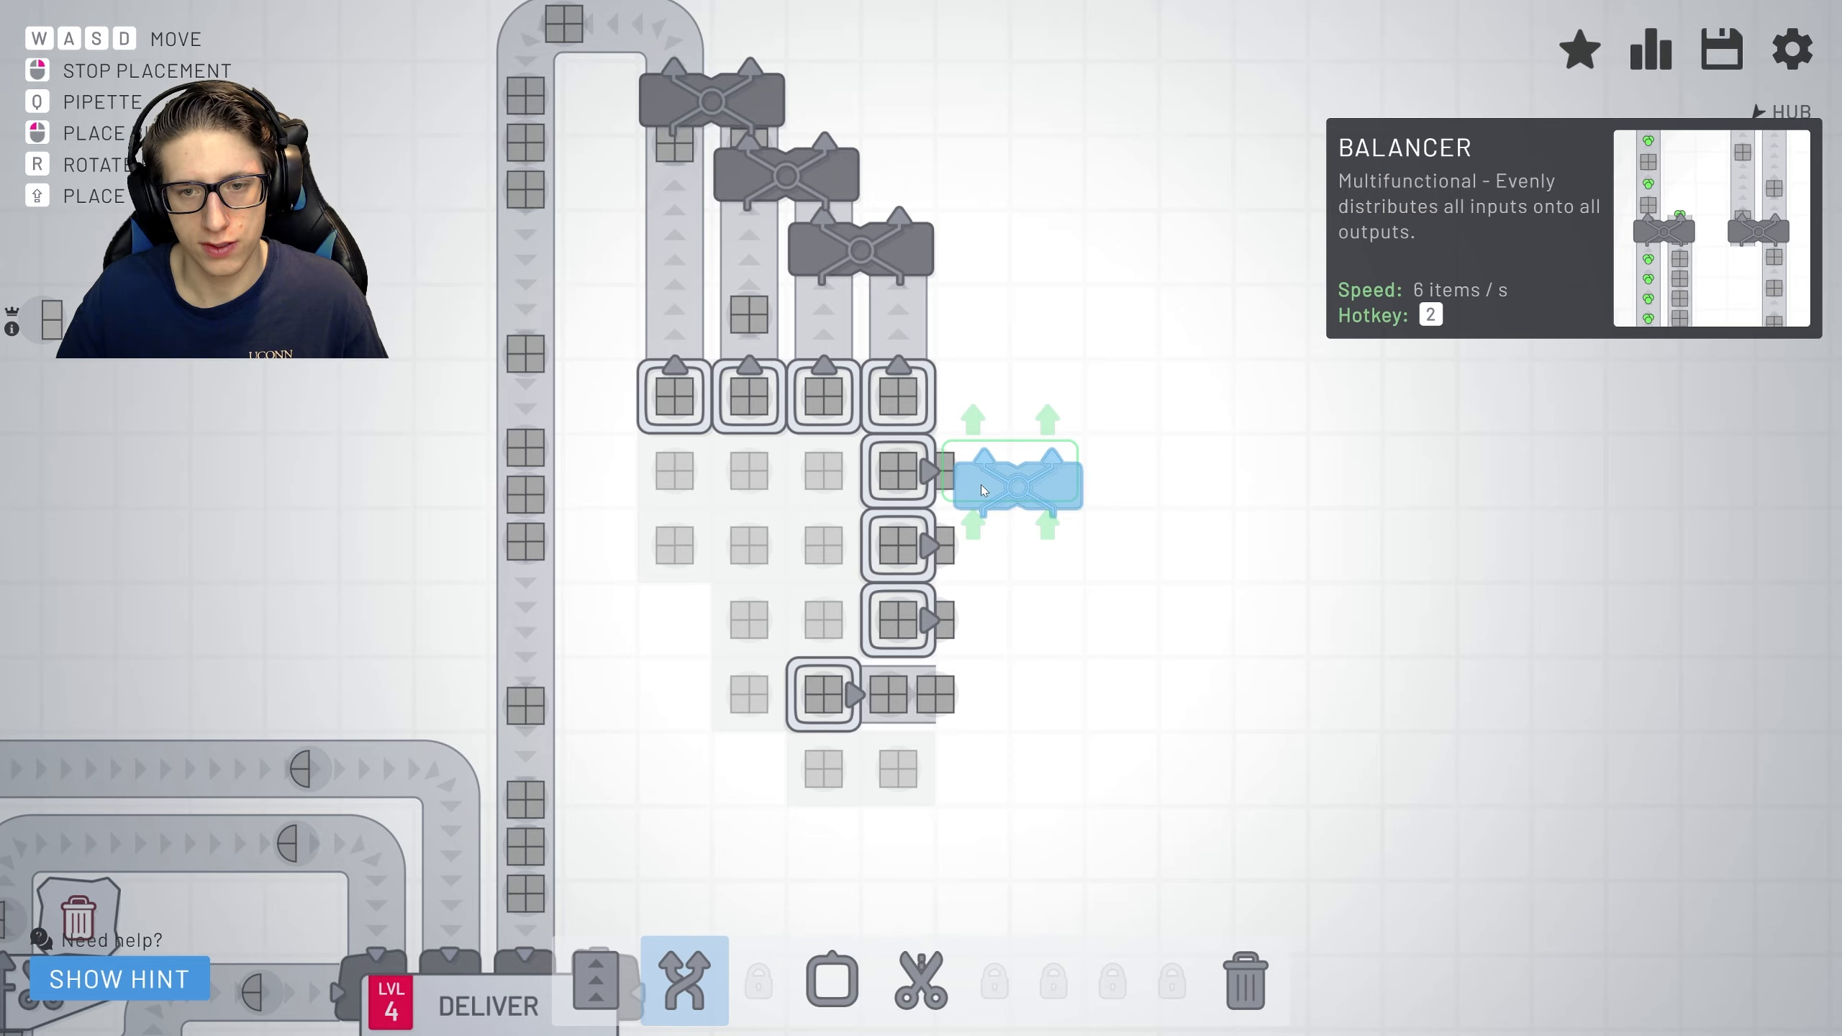
key(r)
click(993, 480)
right_click(978, 604)
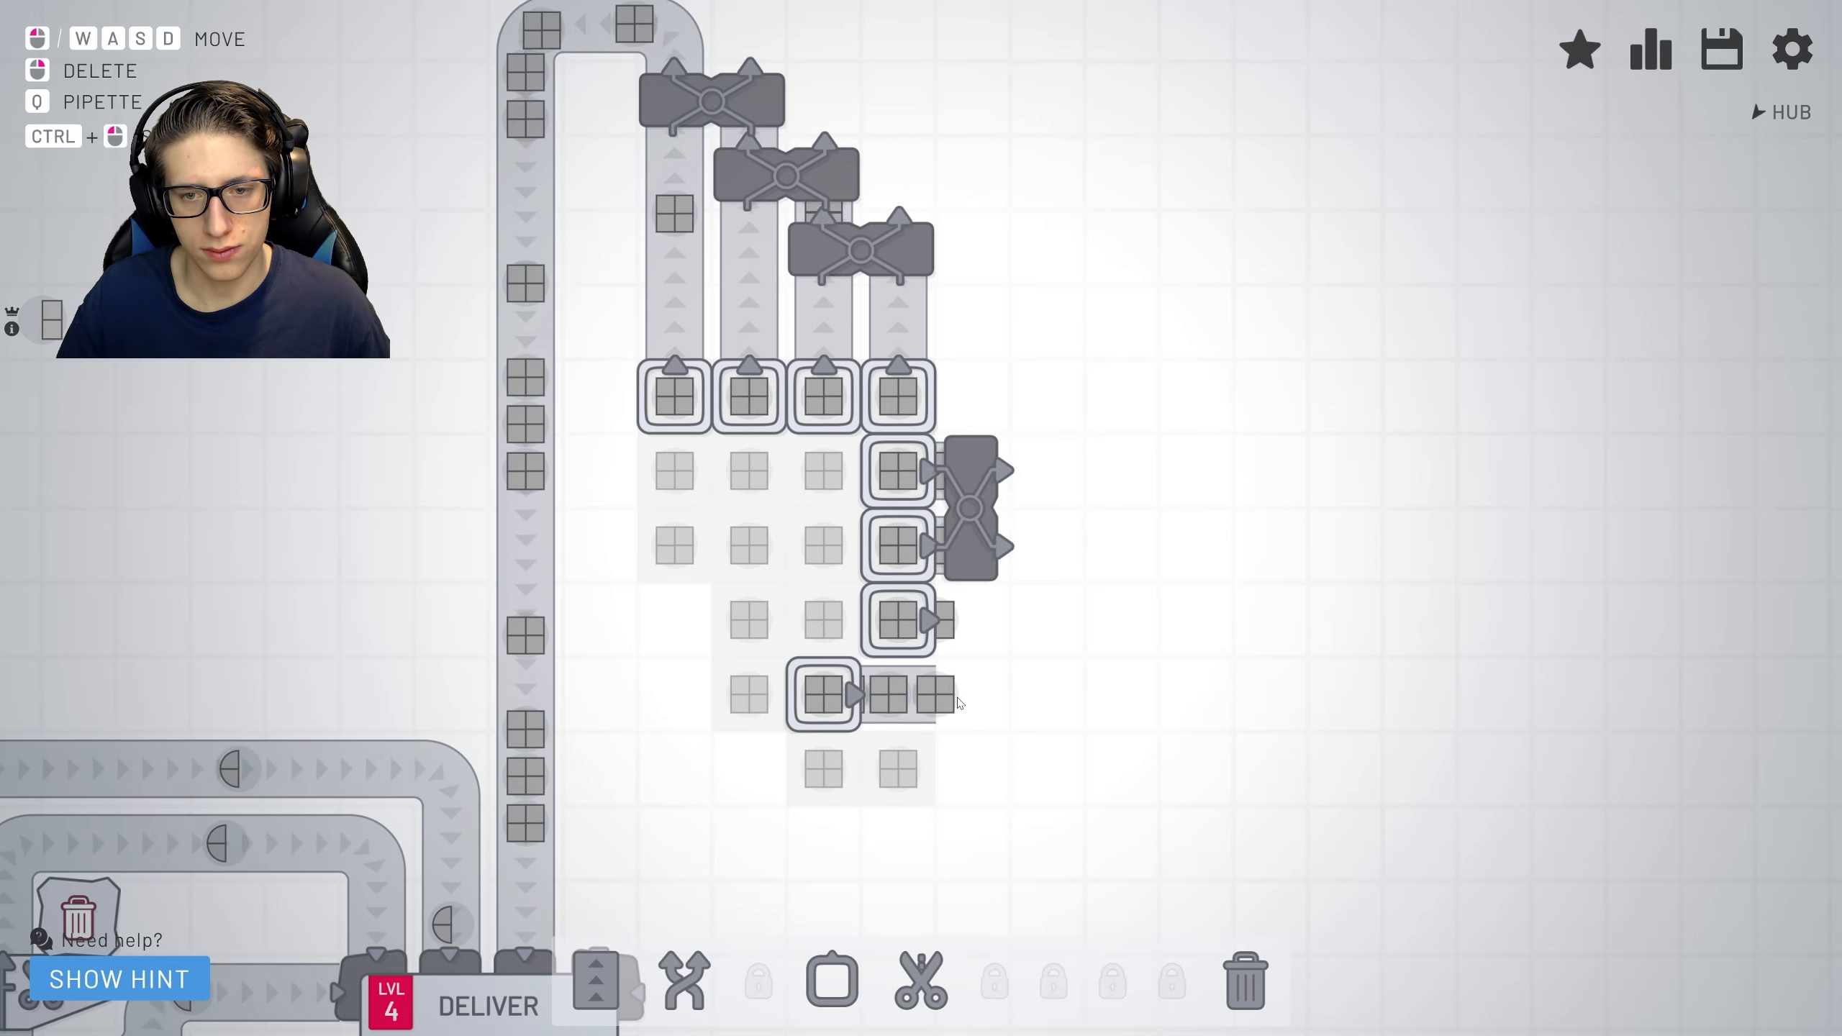
click(685, 982)
click(1045, 575)
right_click(1045, 549)
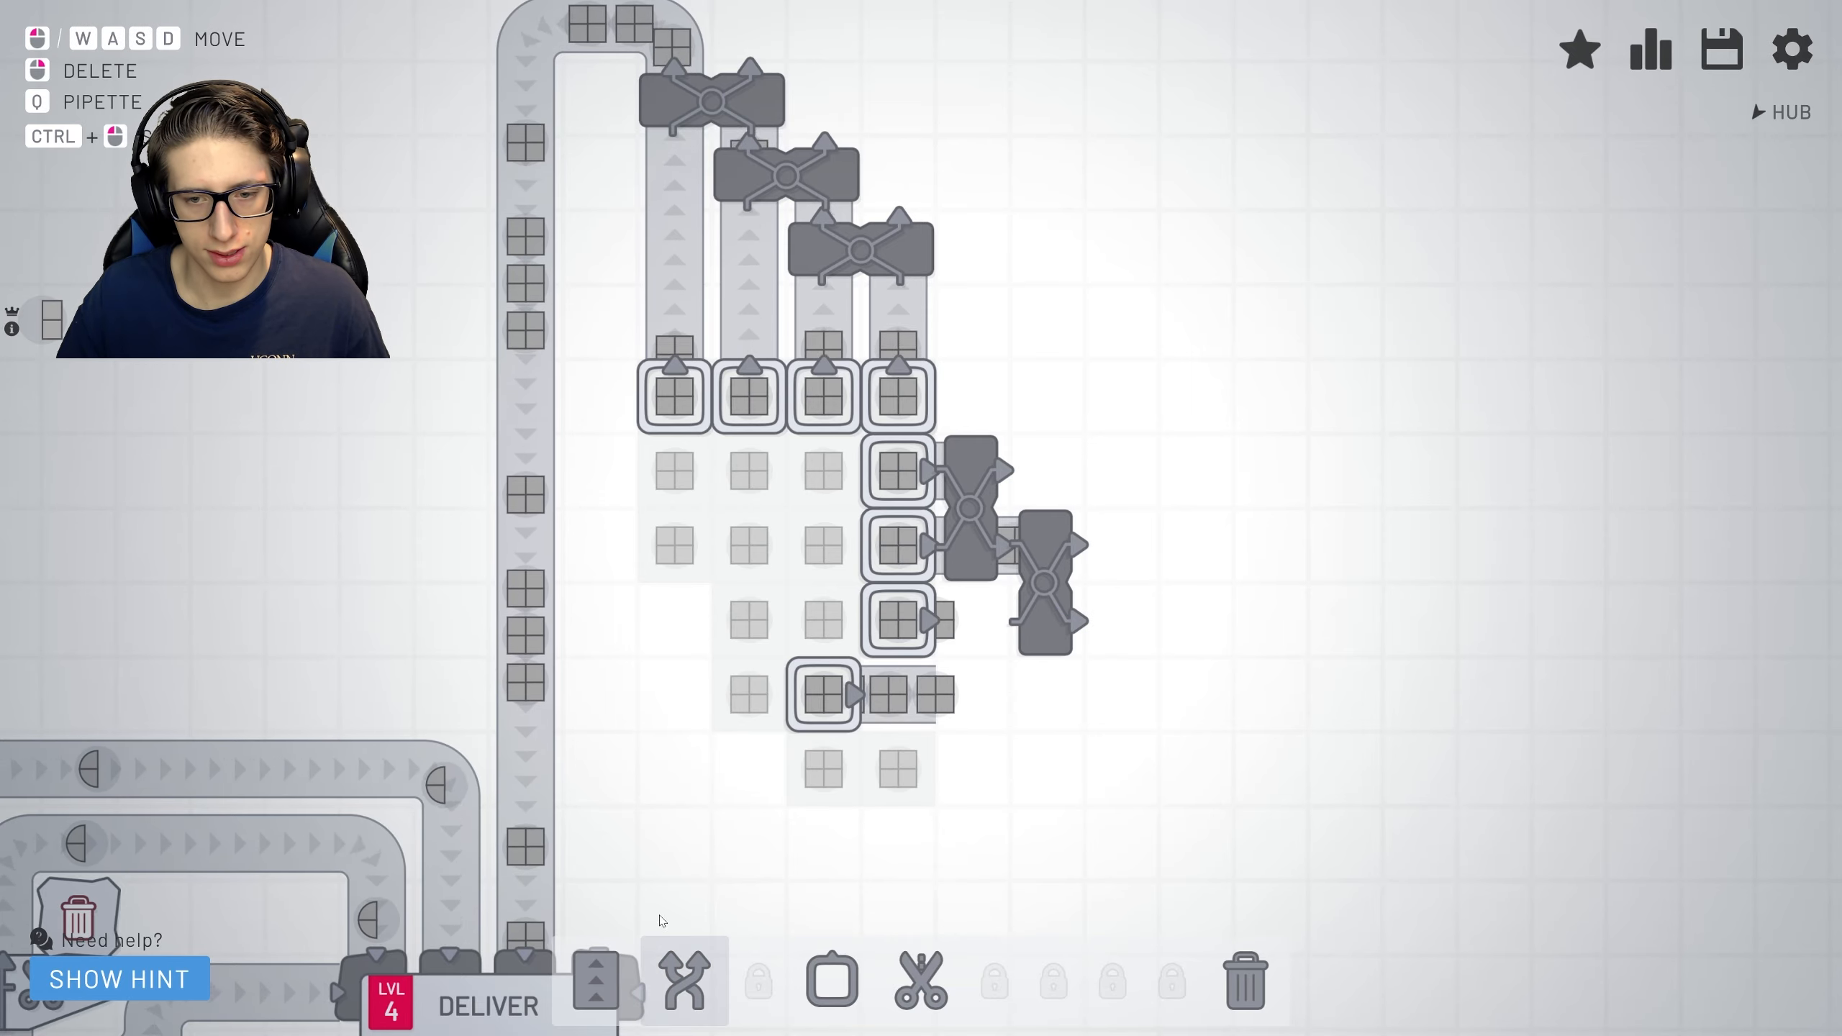
click(686, 982)
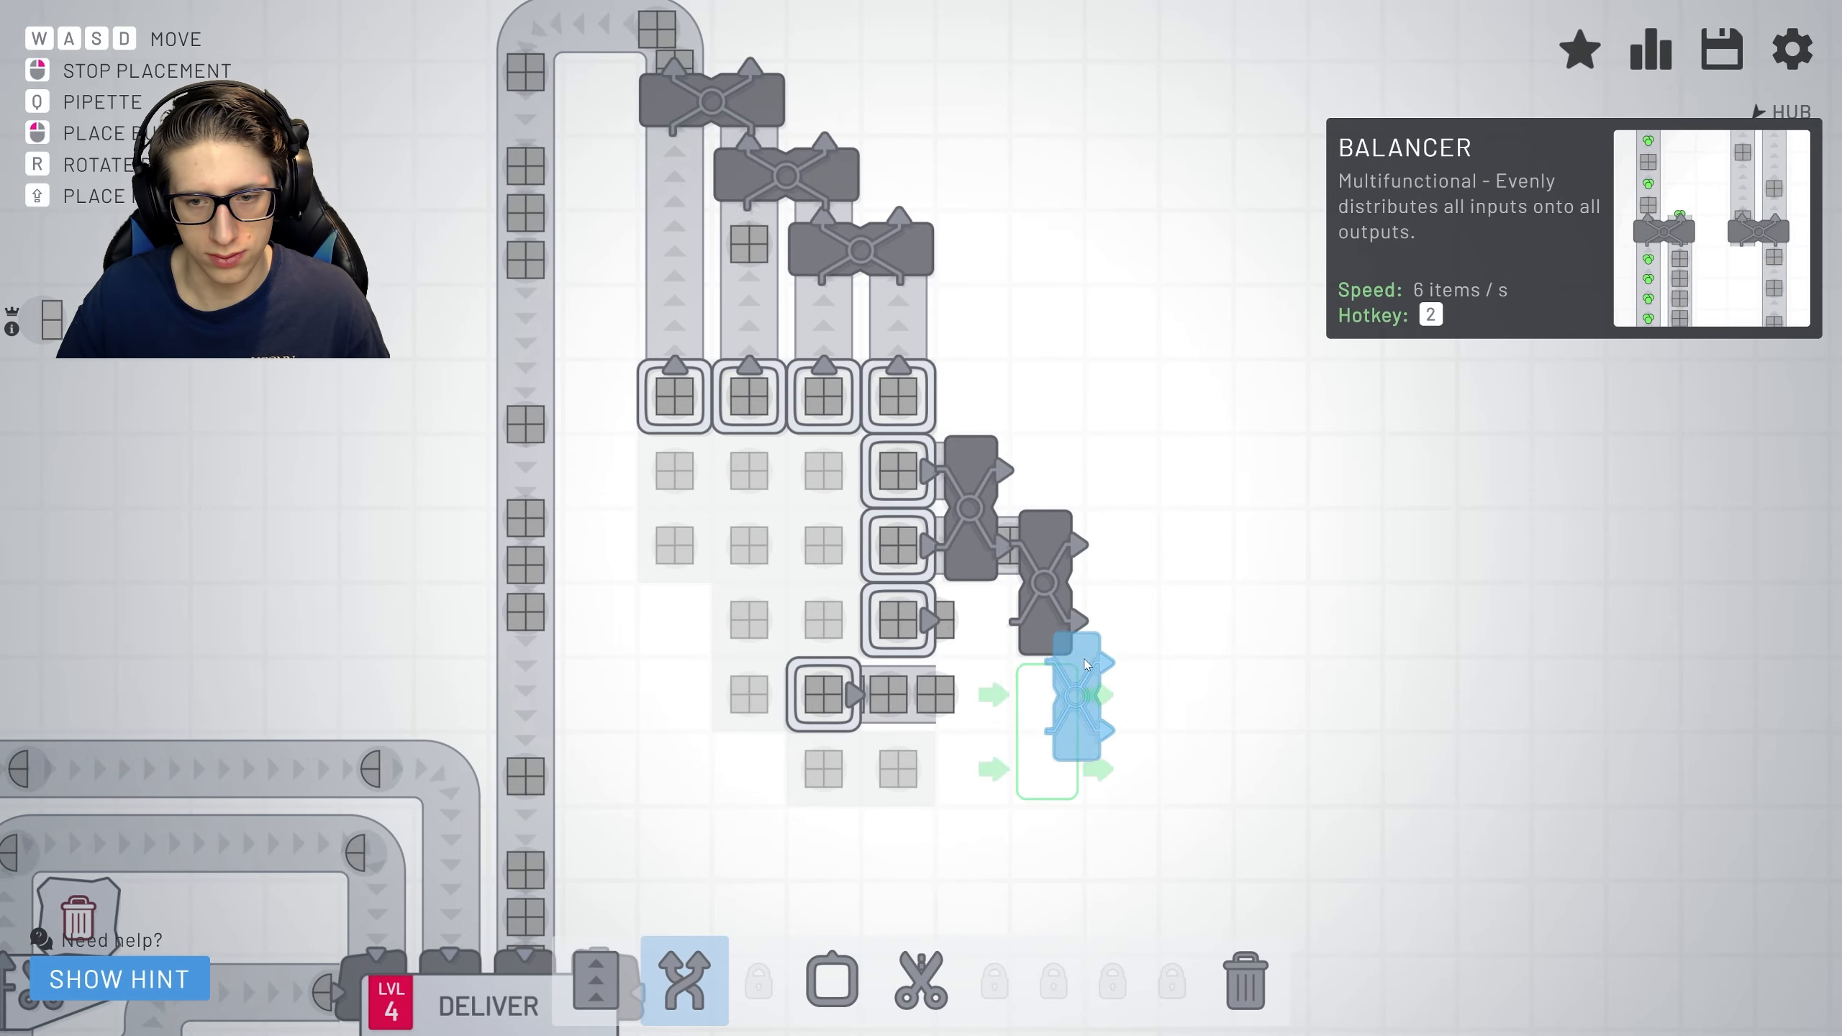
click(1120, 659)
right_click(1125, 663)
Run a single conveyor belt from the lowest merged lane rightward and then down.
drag(1116, 822, 908, 734)
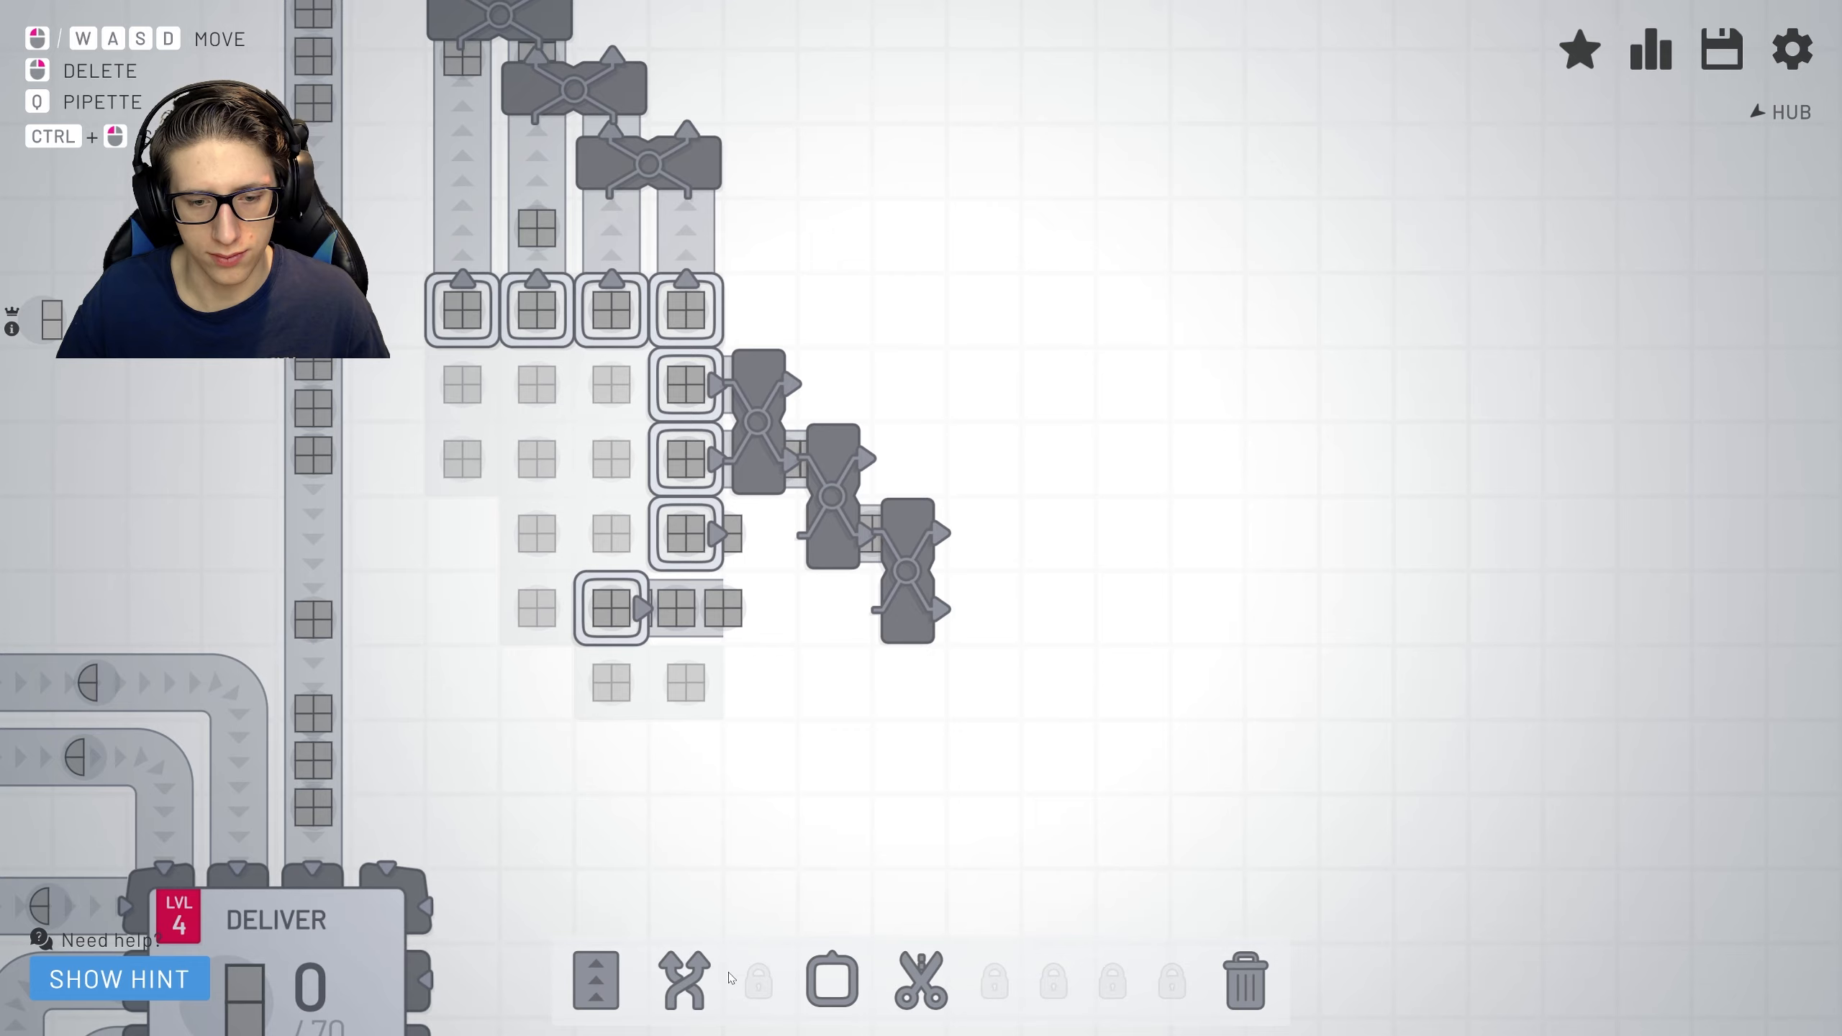
key(1)
click(771, 539)
mouse_move(691, 612)
mouse_down()
mouse_move(863, 611)
mouse_move(1048, 850)
mouse_up()
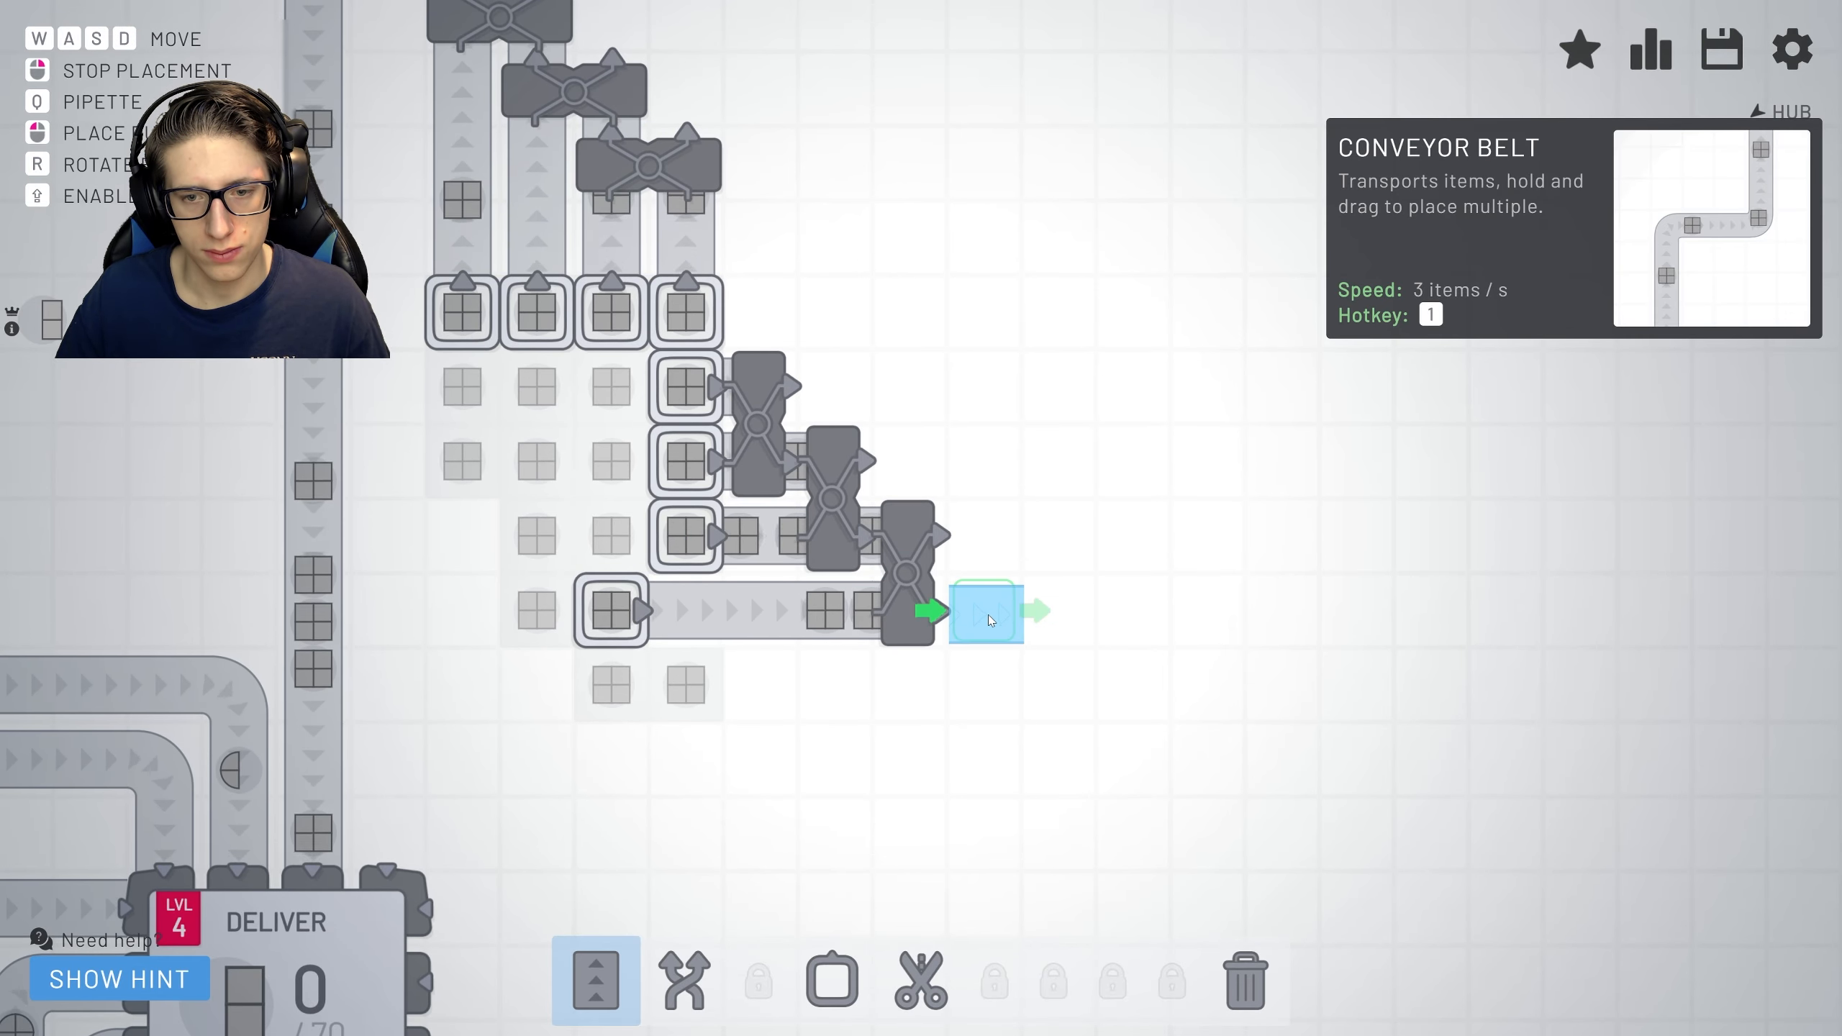
scroll(1094, 807, down, 2)
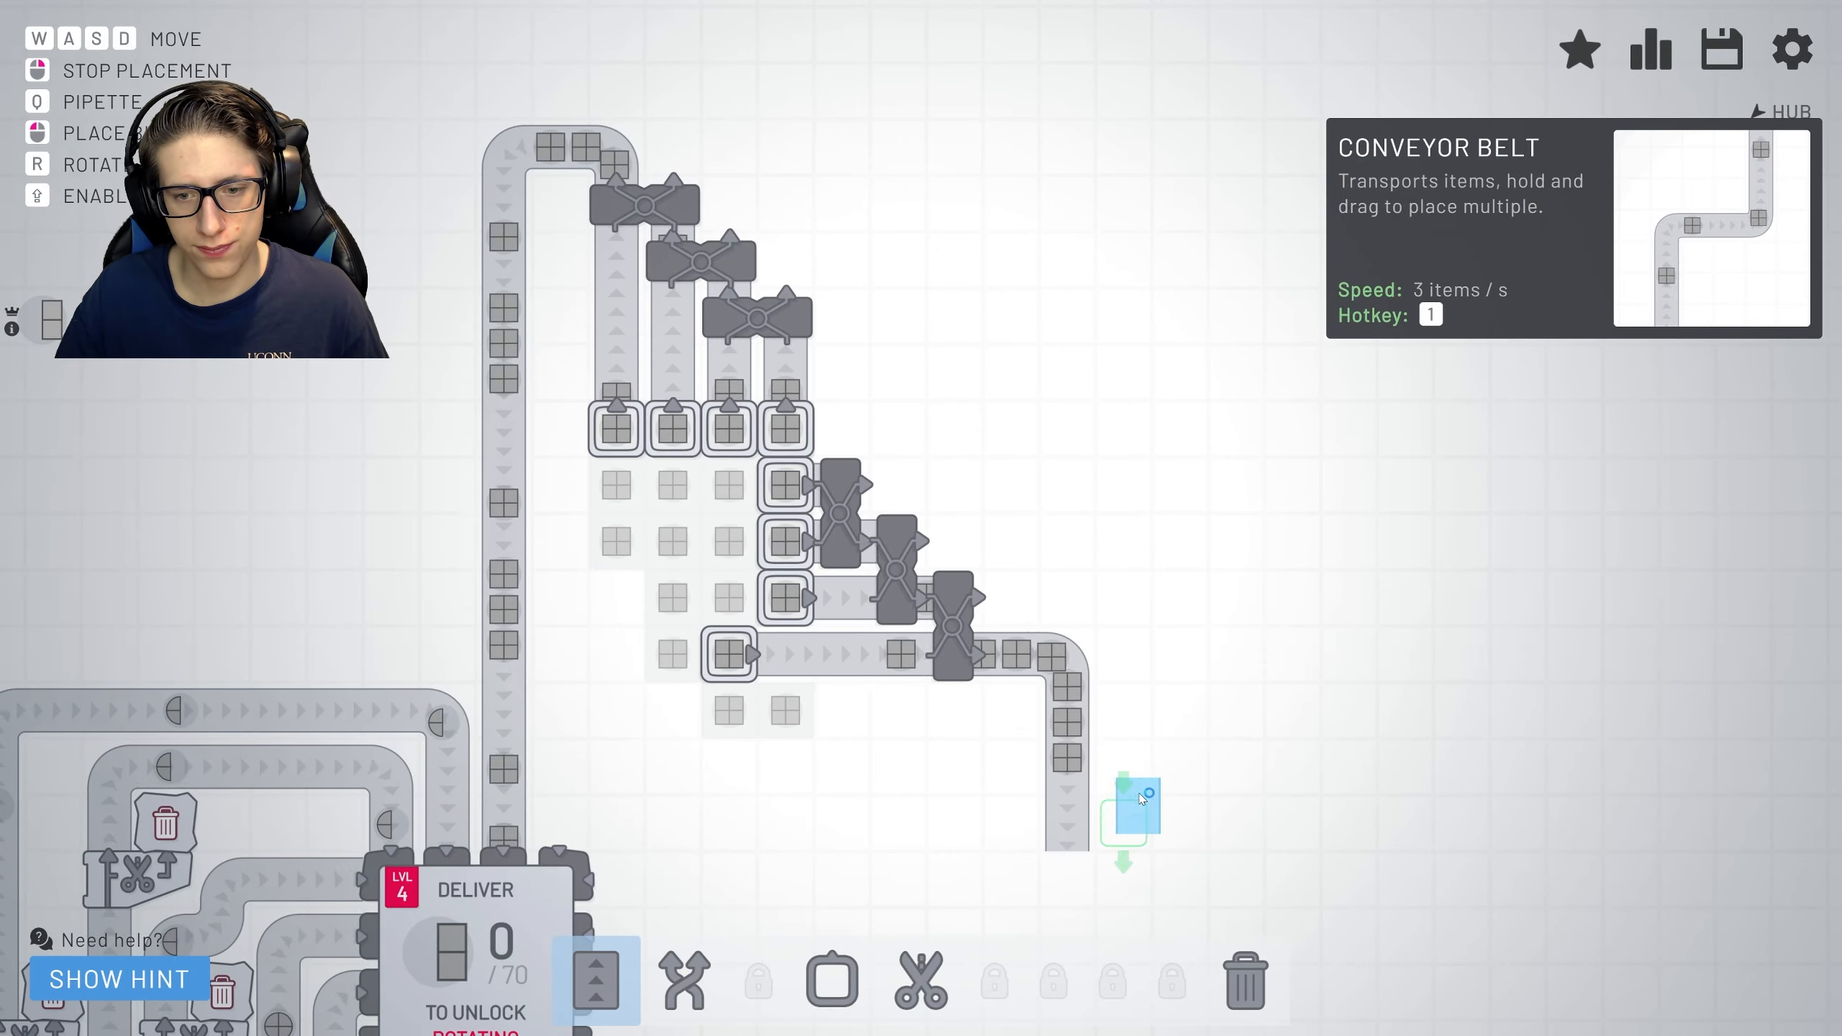
right_click(1123, 763)
scroll(1152, 733, down, 1)
Place a cutter at the end of the new belt.
key(s)
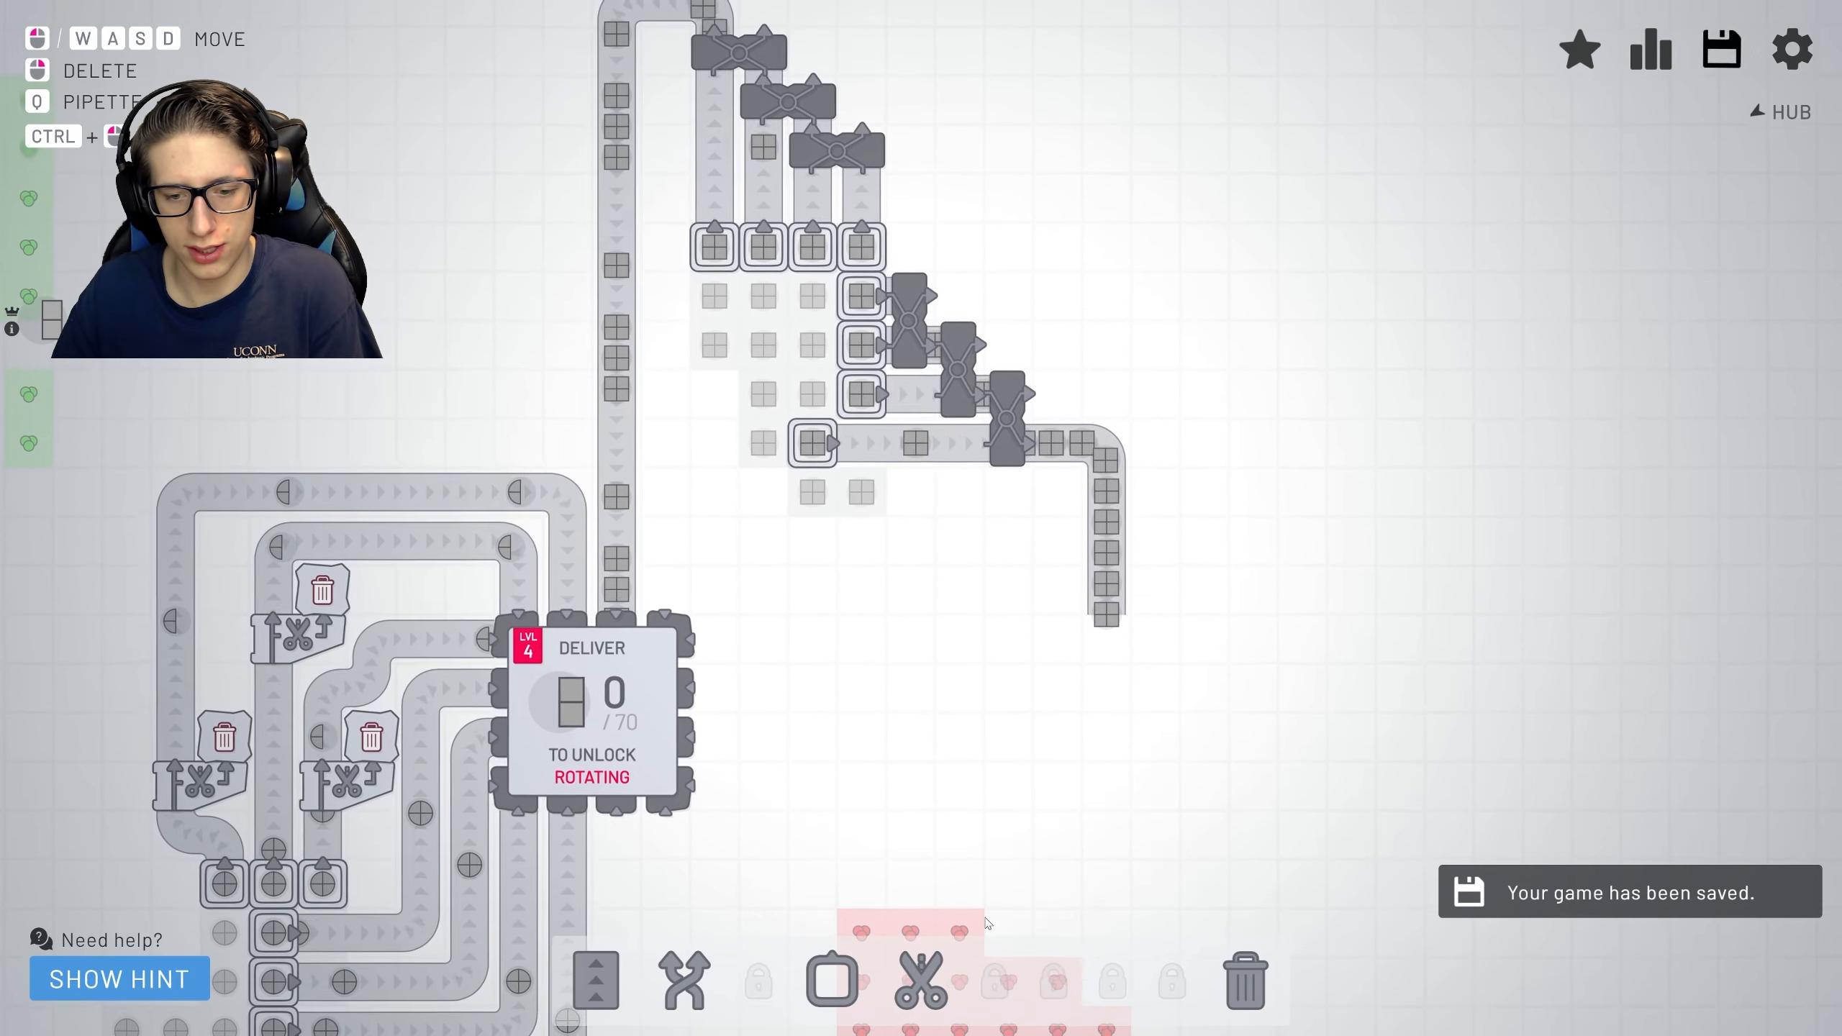
key(5)
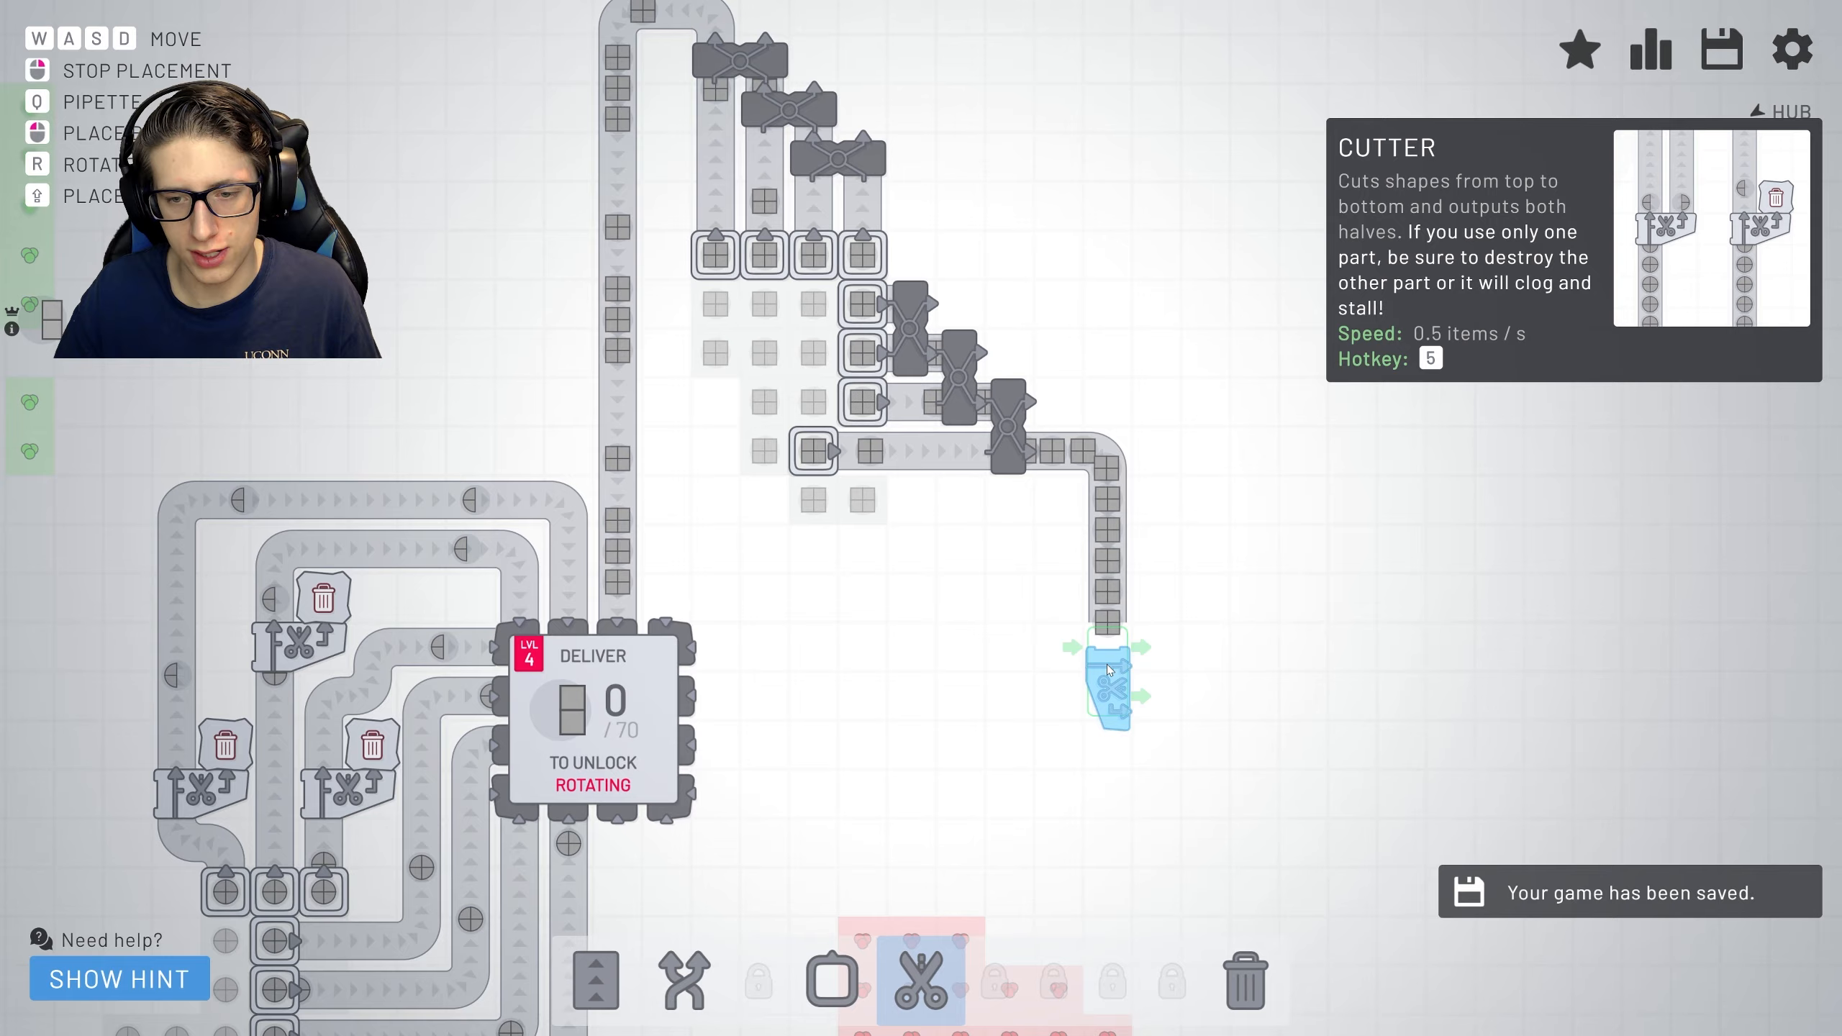
click(1109, 662)
right_click(1137, 749)
scroll(1152, 800, up, 2)
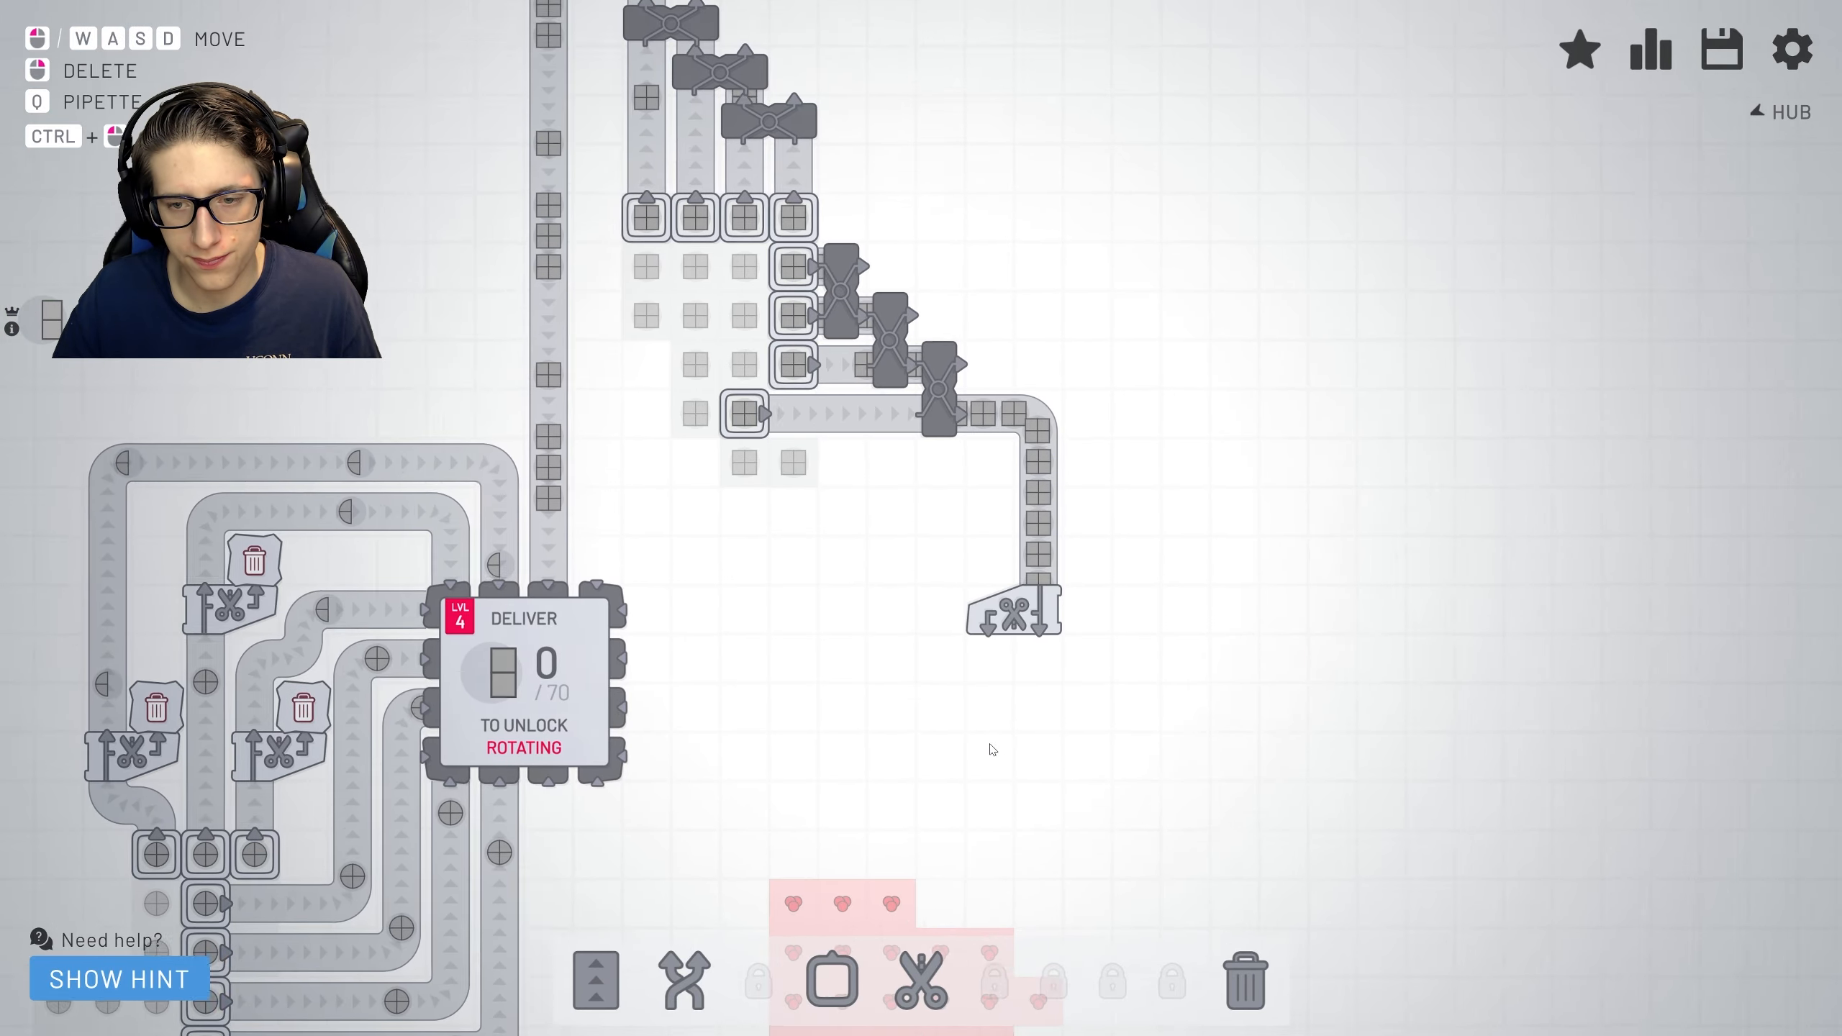
Draw belts from both cutter outputs leftward into the hub so half-squares start counting.
key(s)
key(d)
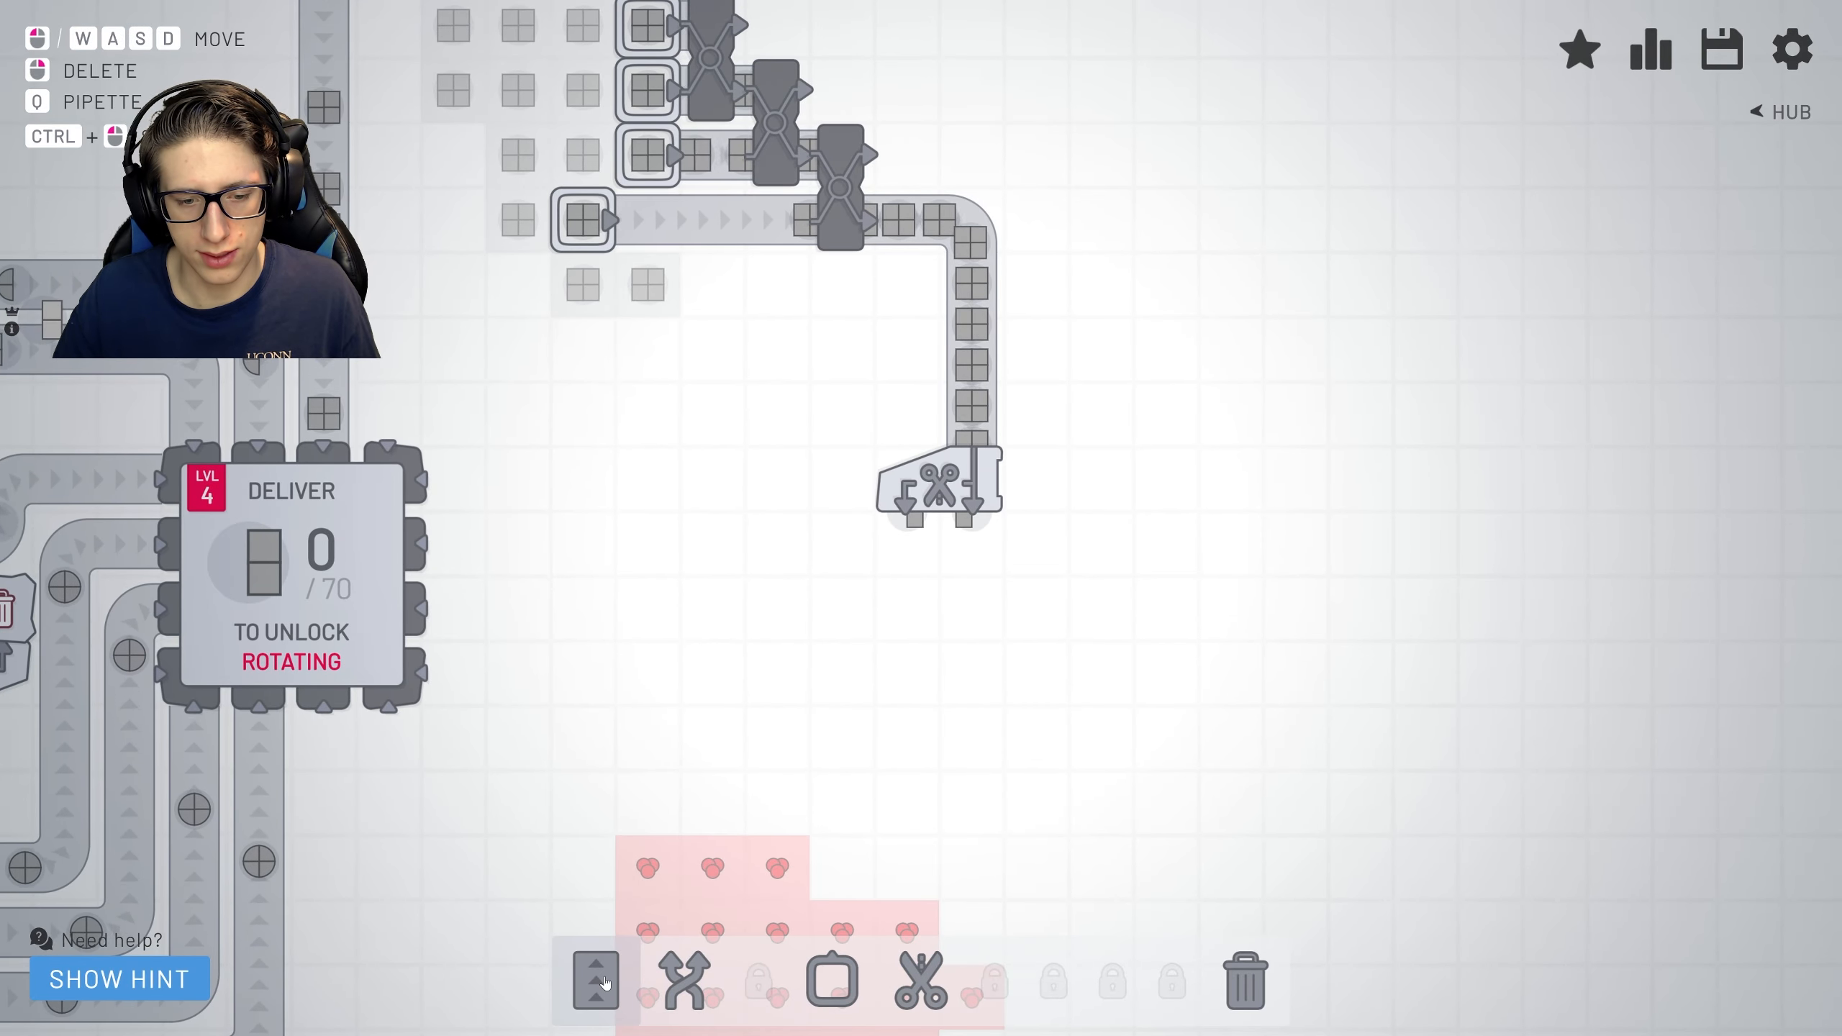
click(598, 982)
right_click(993, 619)
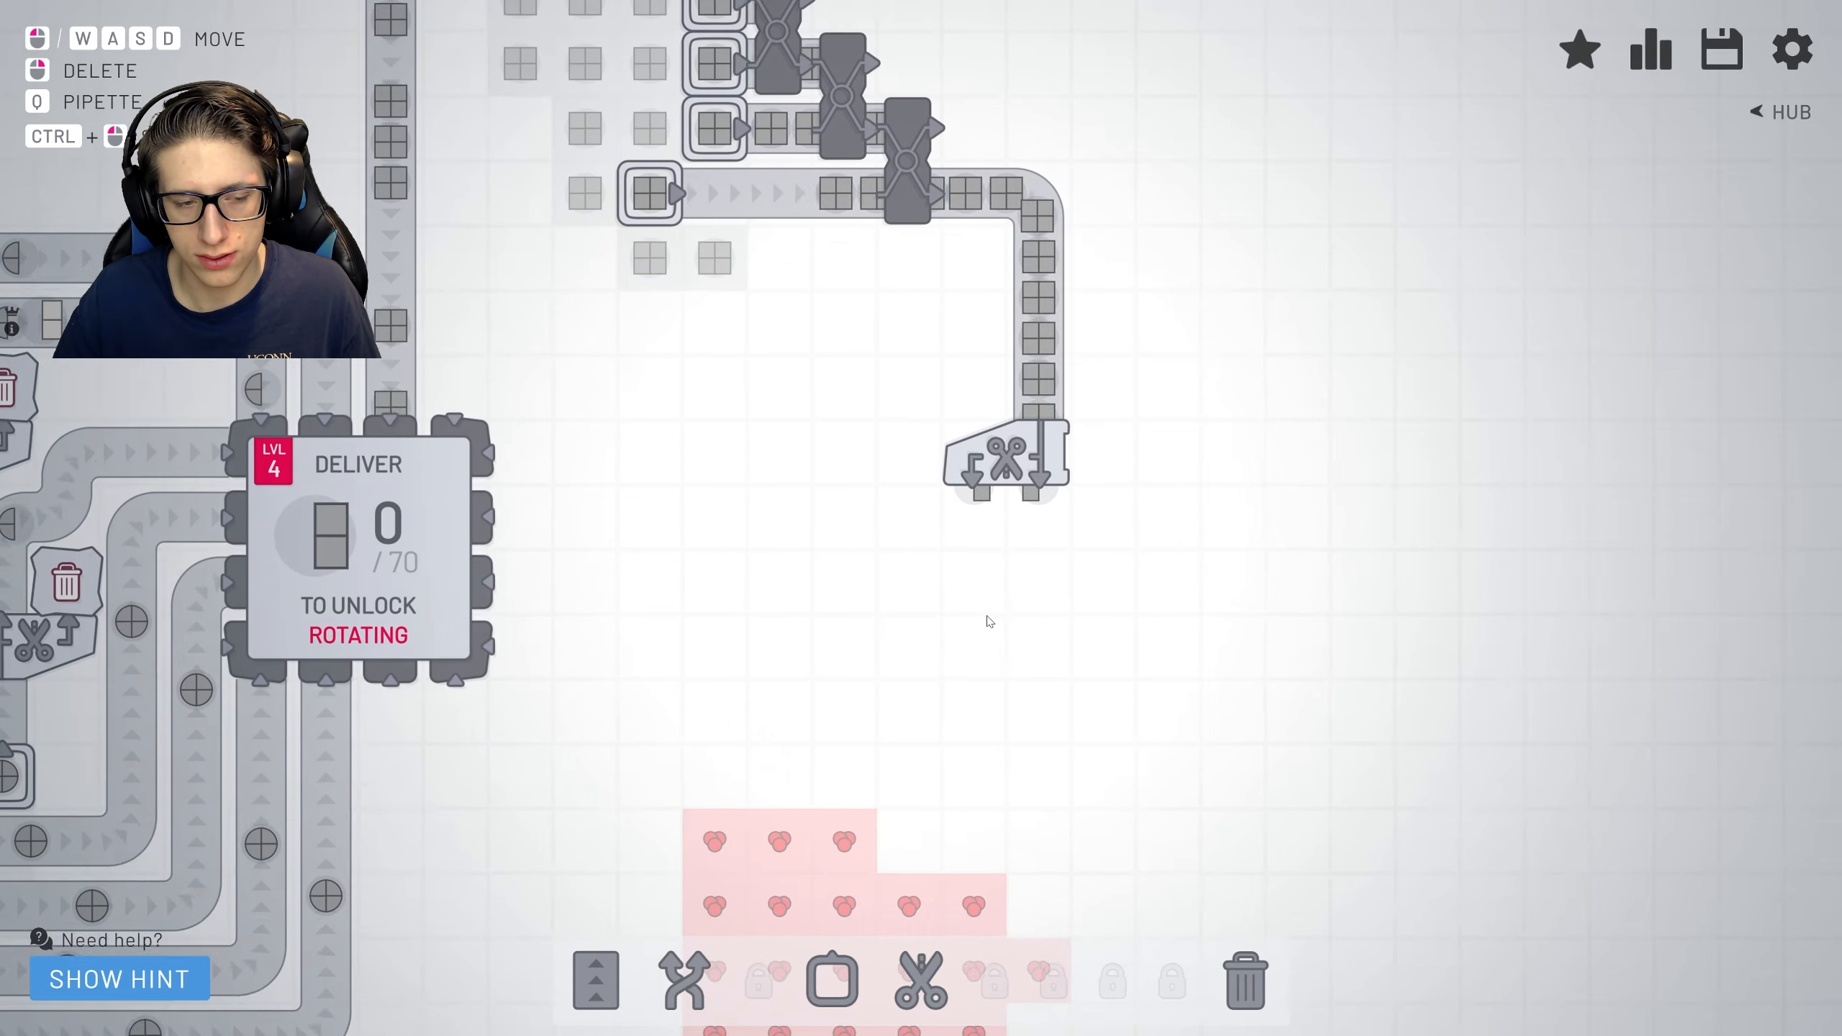
key(a)
click(598, 982)
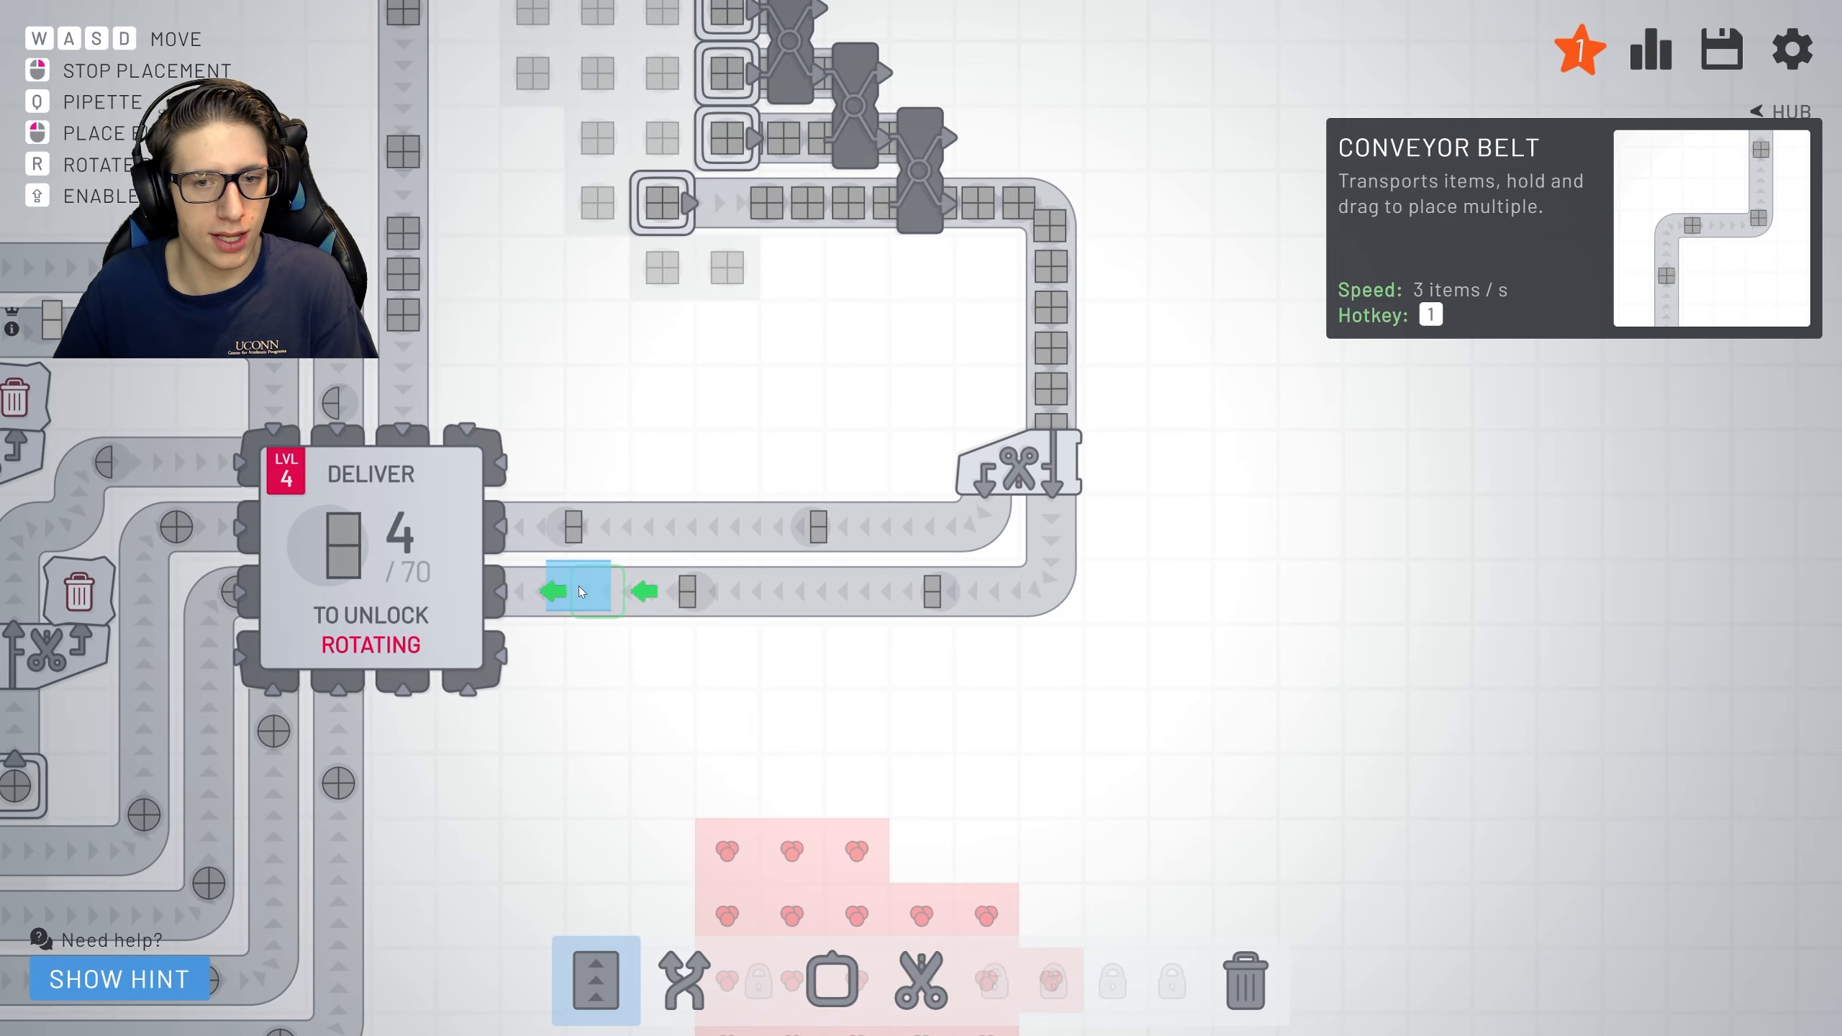
scroll(710, 558, down, 2)
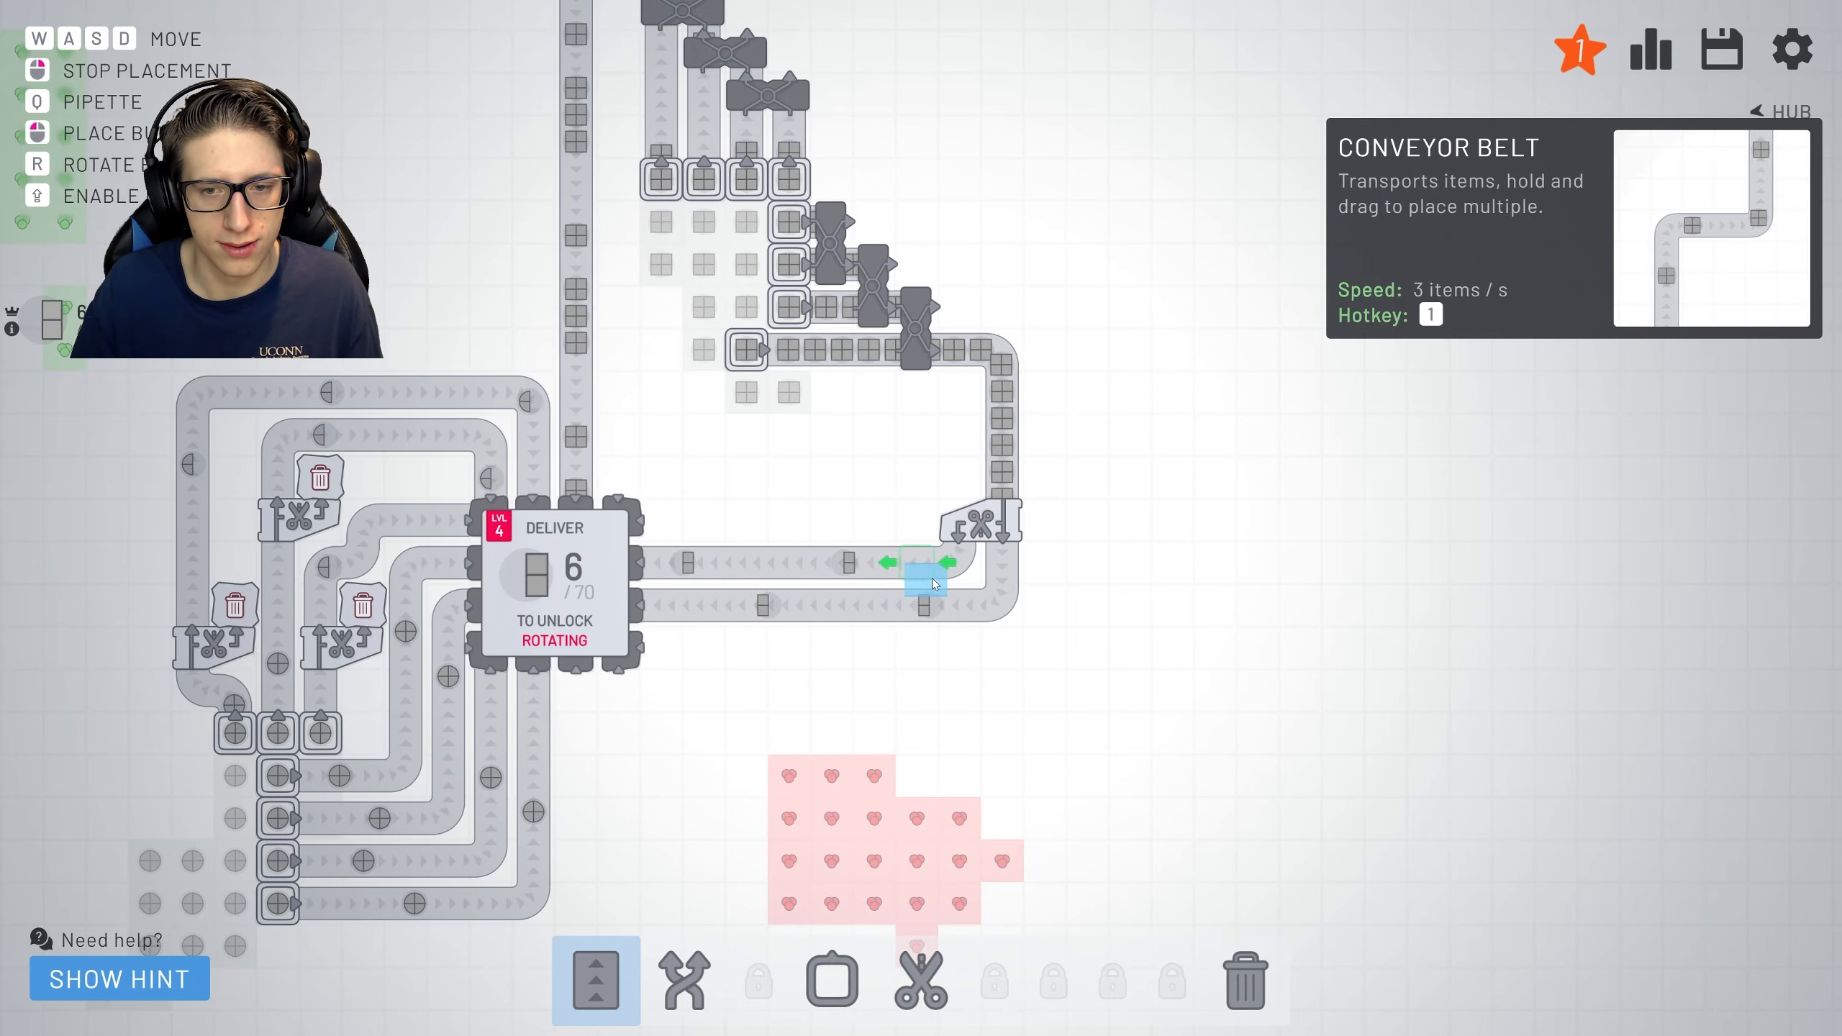
scroll(865, 497, up, 2)
right_click(806, 383)
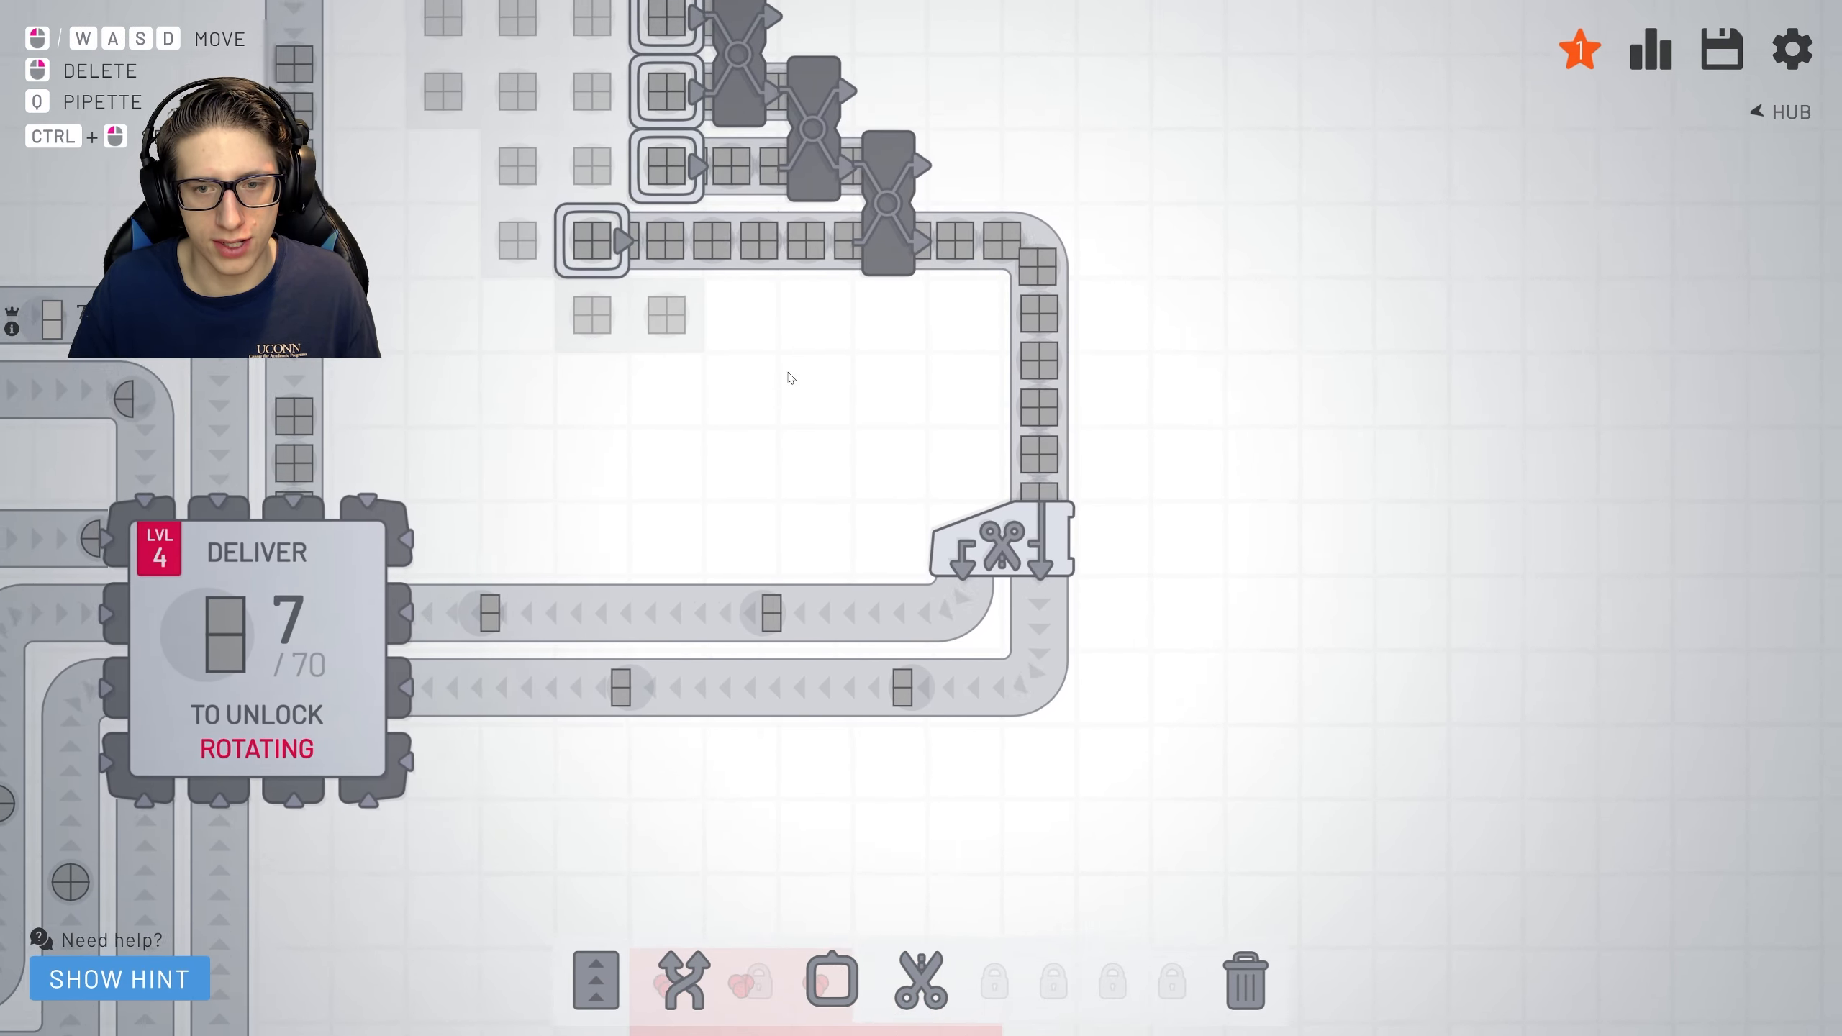
scroll(806, 384, up, 2)
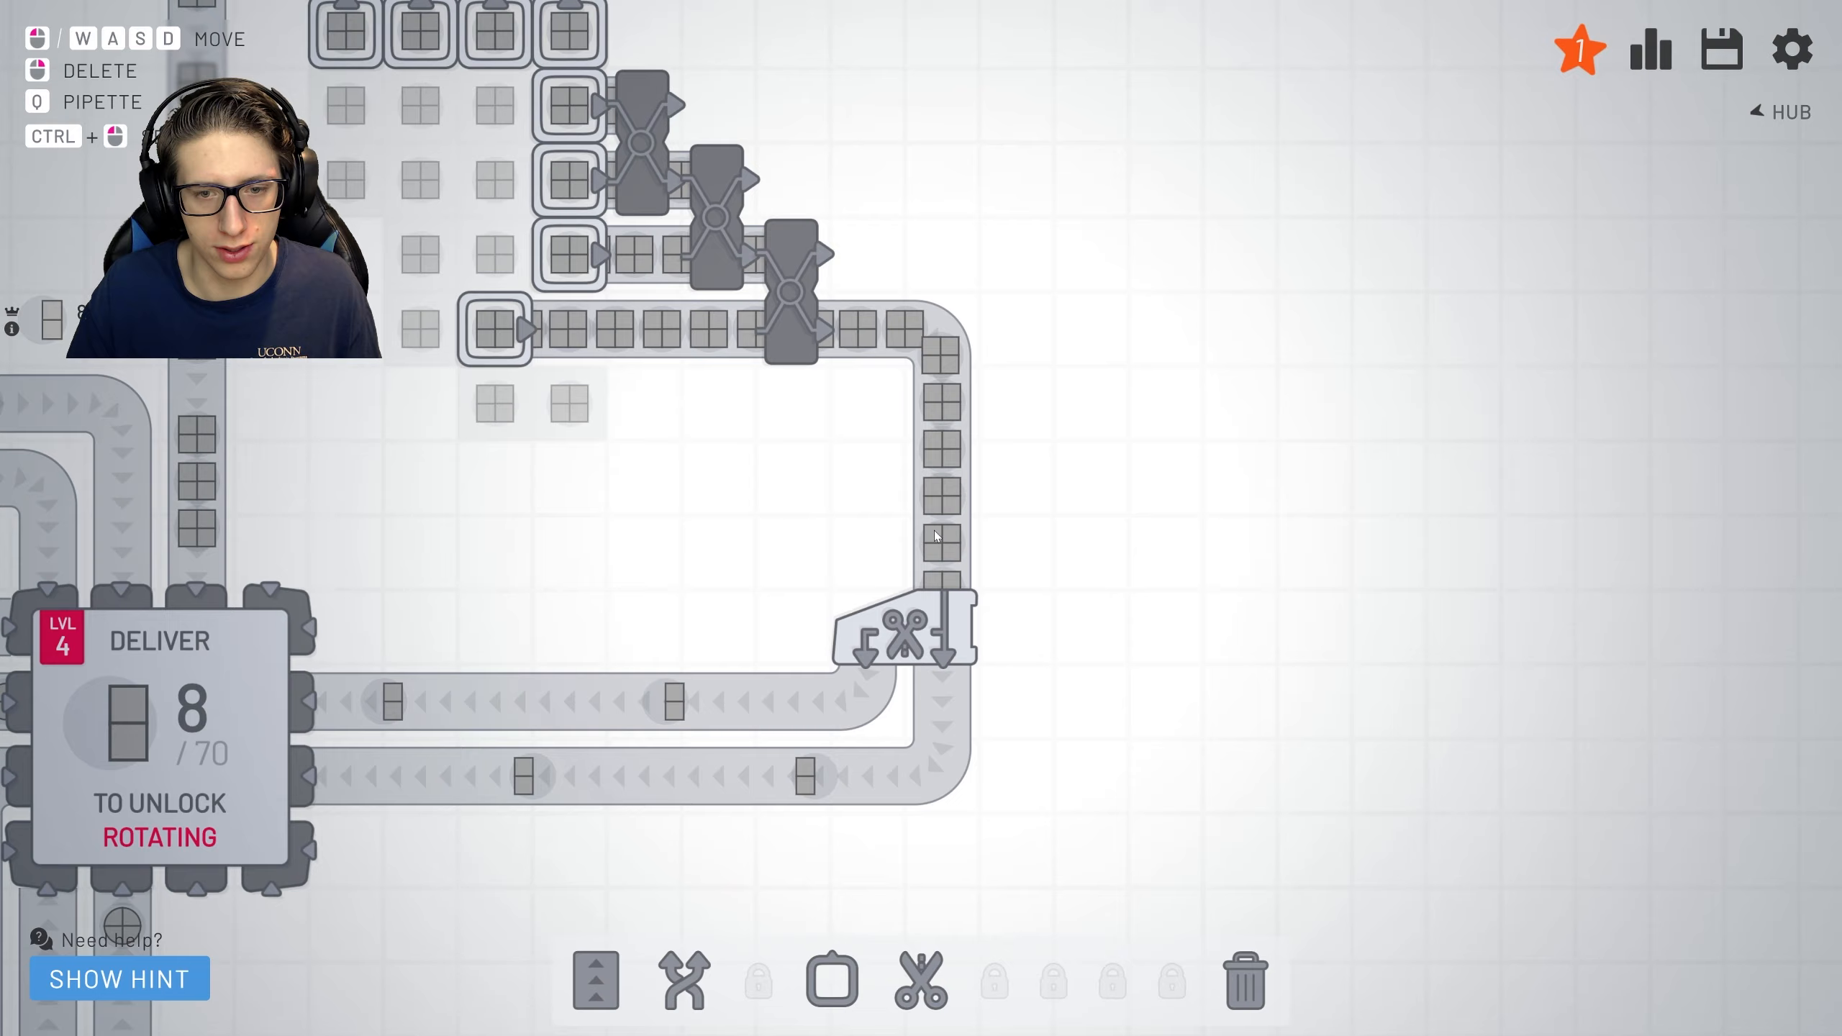
Replace one tile of the vertical feed belt with a balancer and belt leftward from it.
right_click(943, 489)
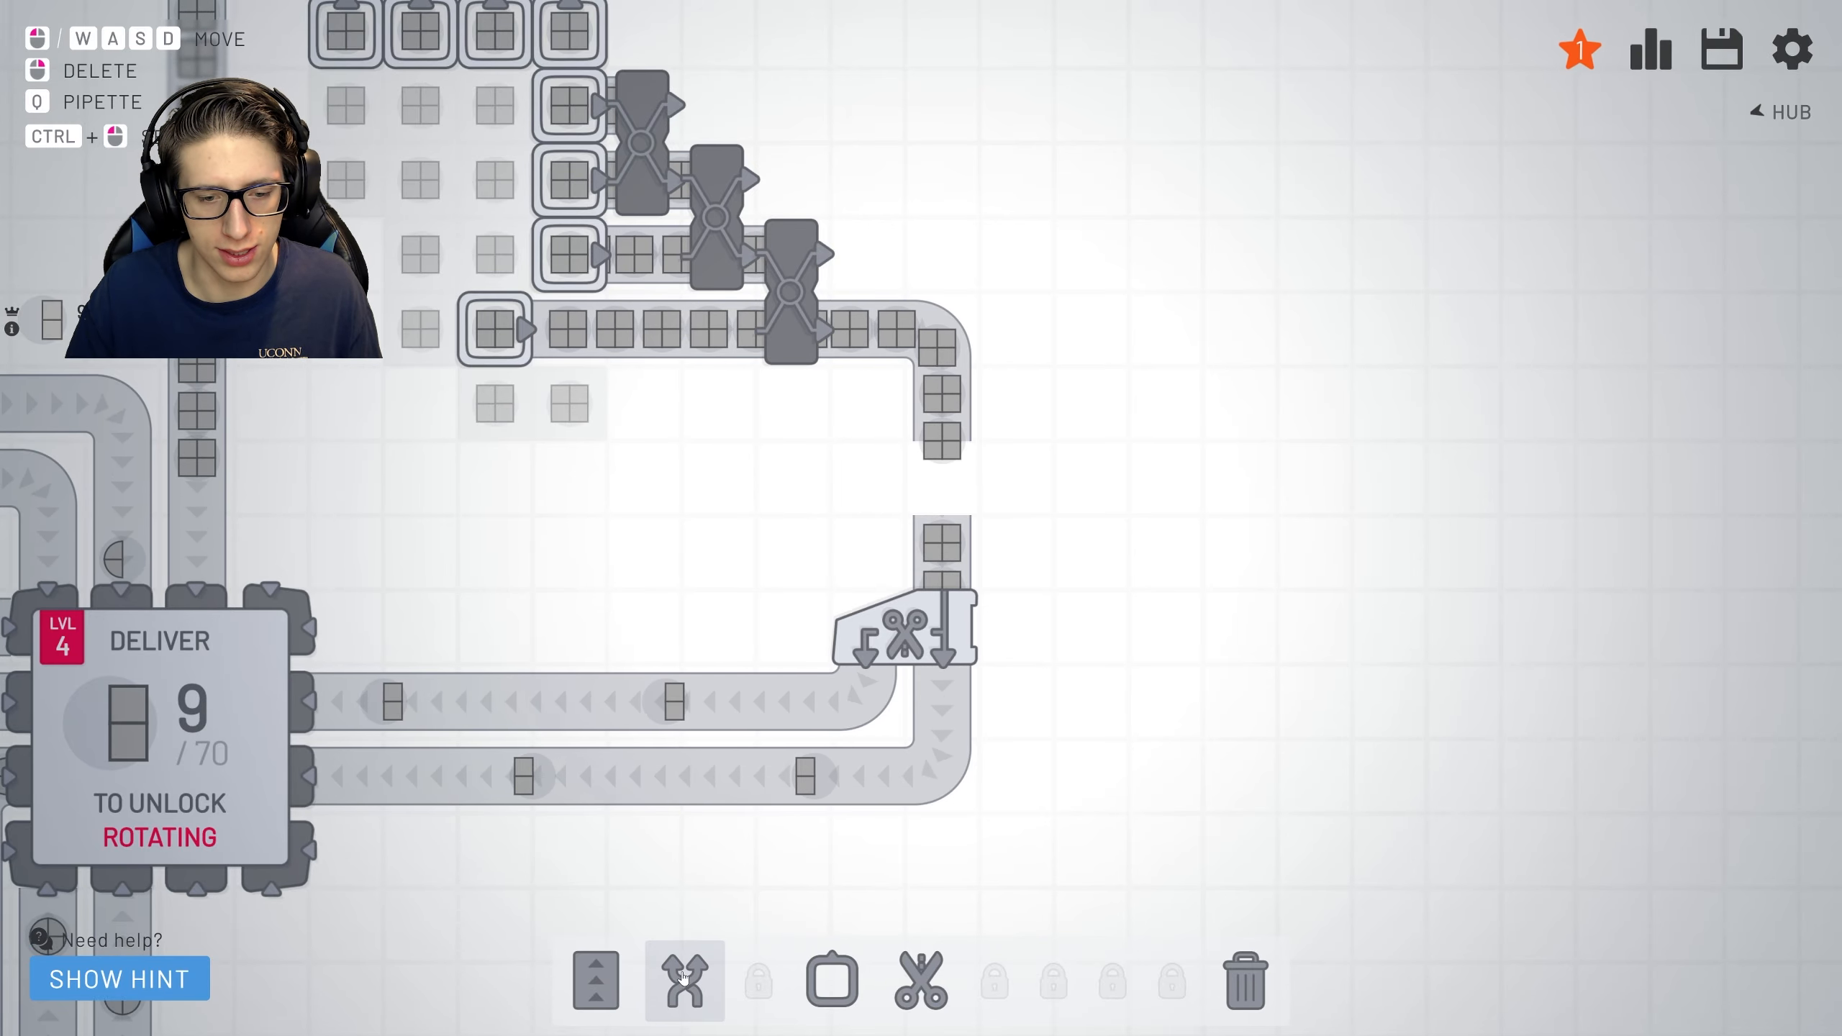
key(2)
click(929, 479)
scroll(929, 478, down, 1)
key(1)
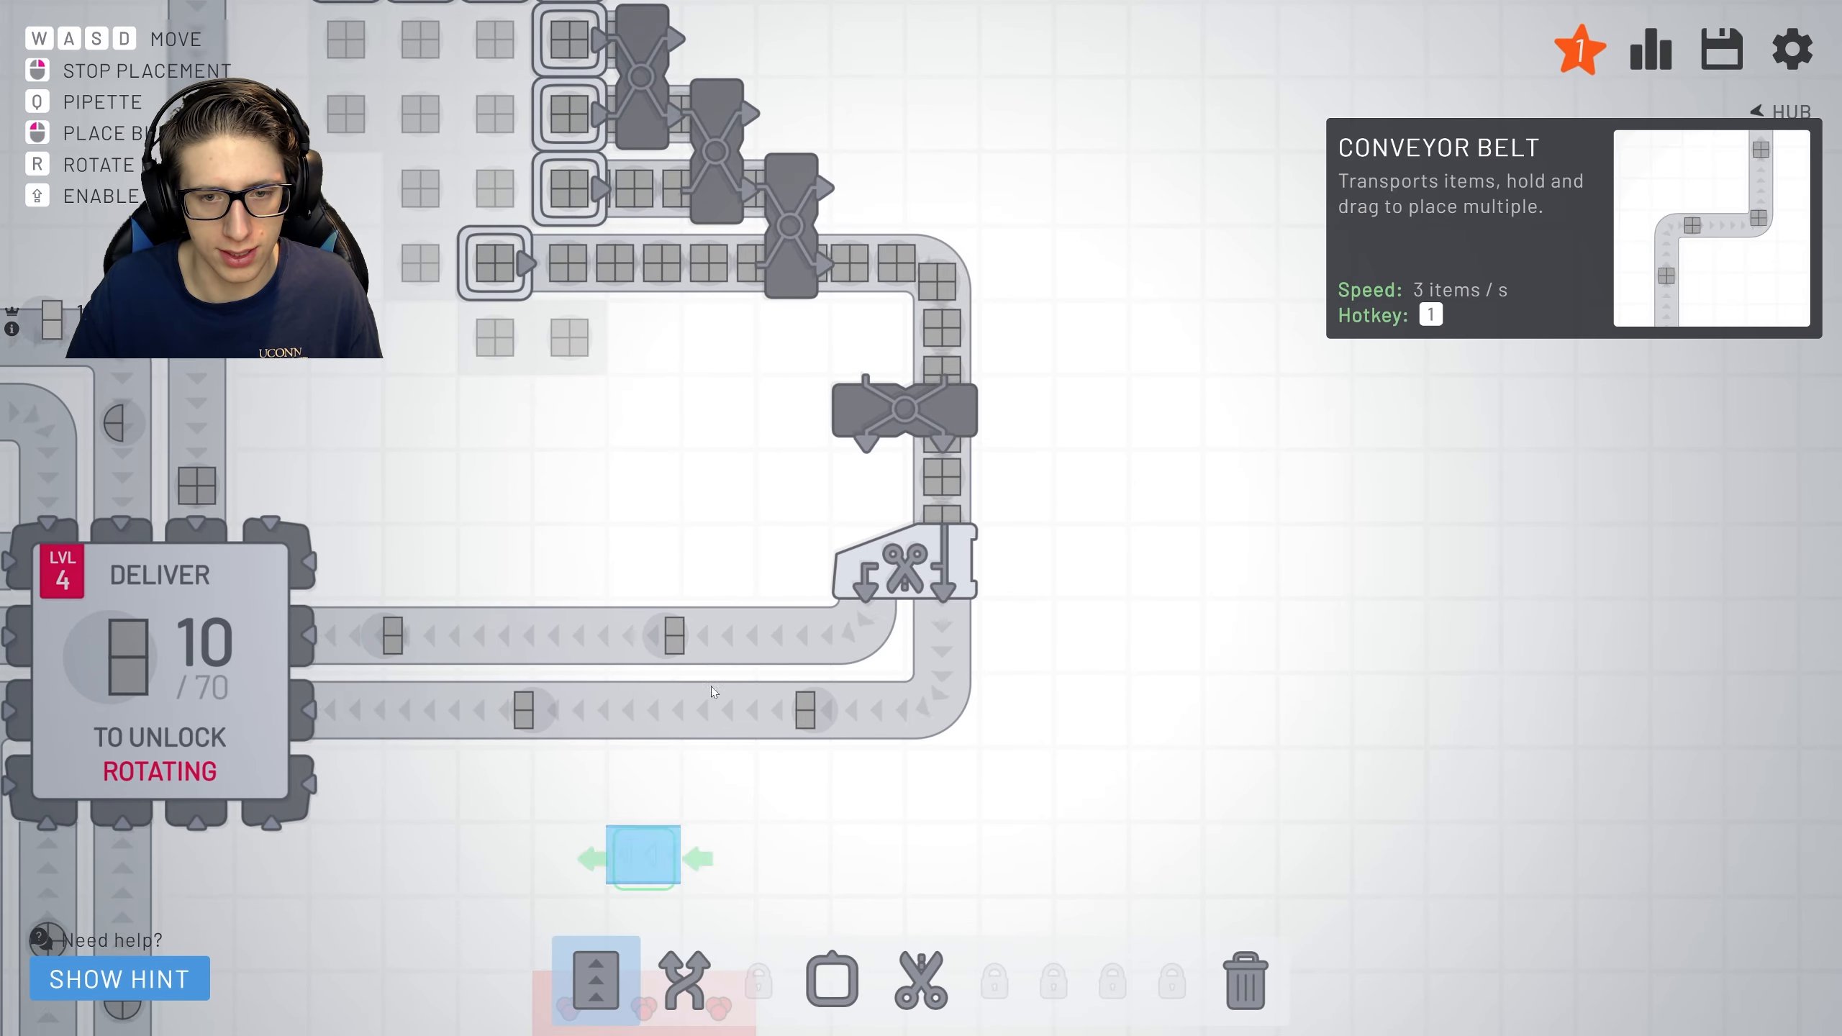
drag(850, 490, 754, 490)
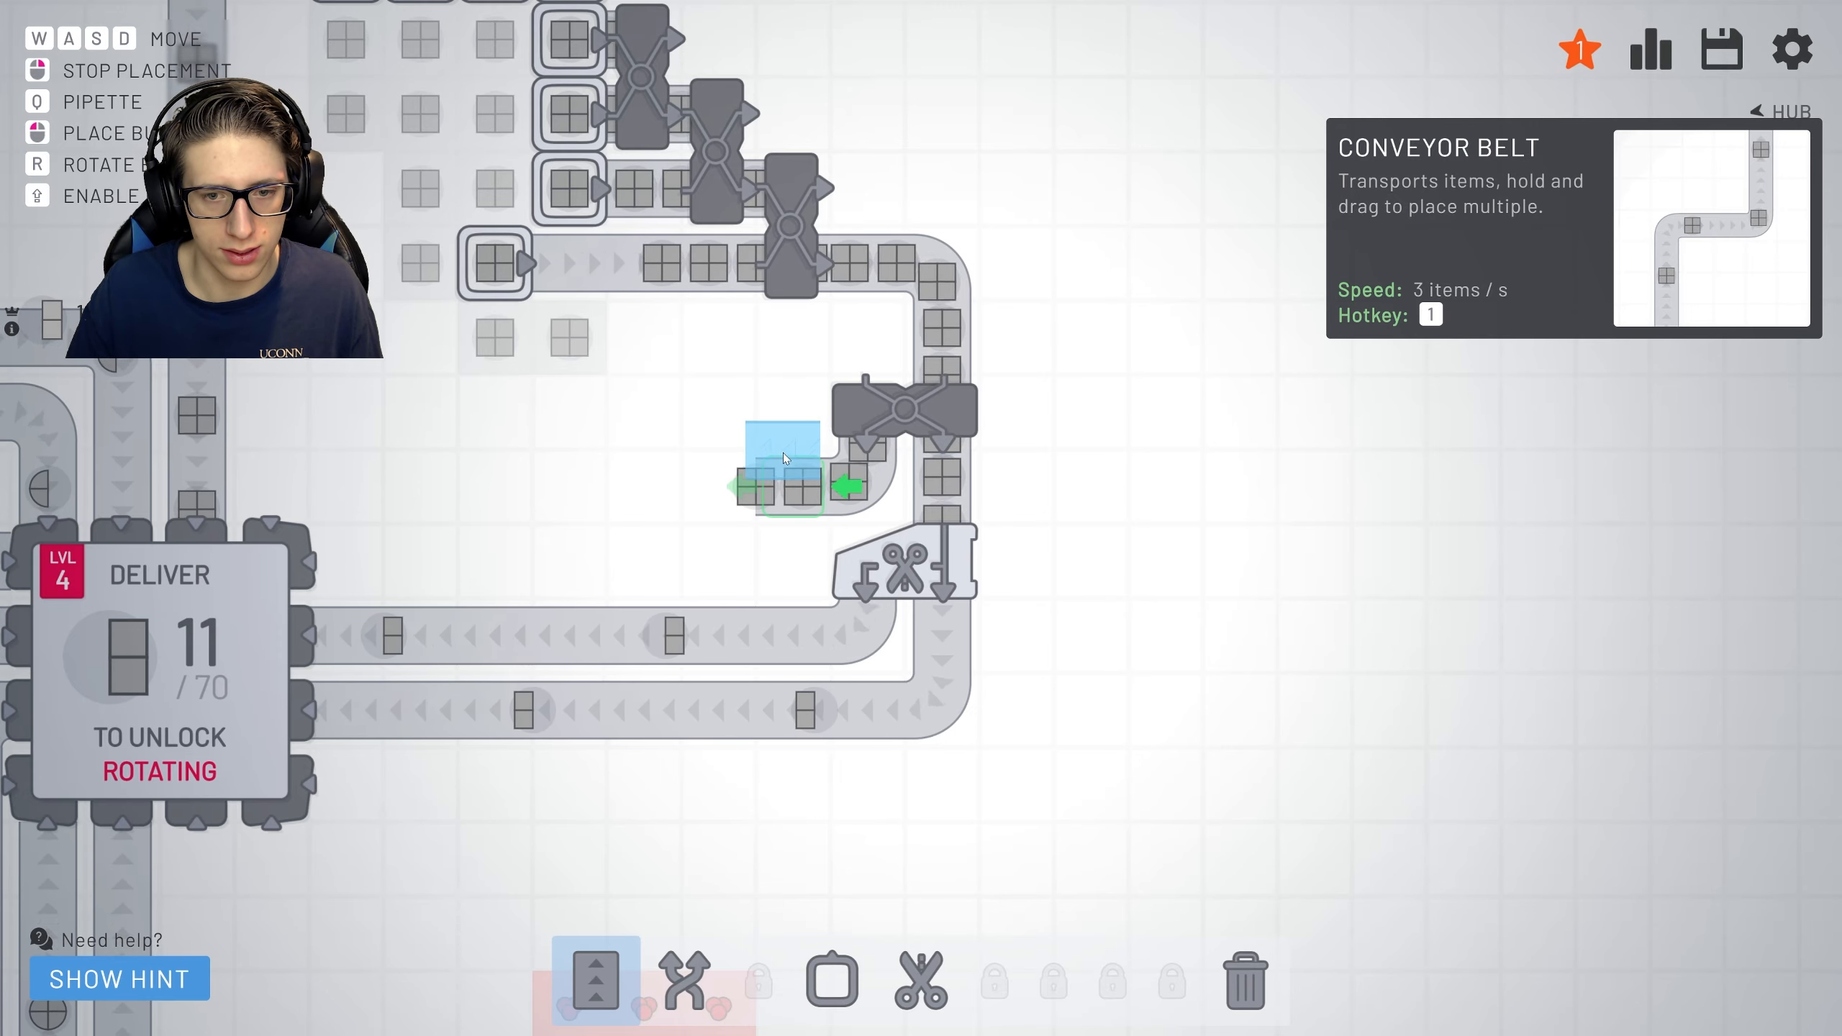
Place a second cutter, rotated to output left, at the short belt's end.
click(921, 978)
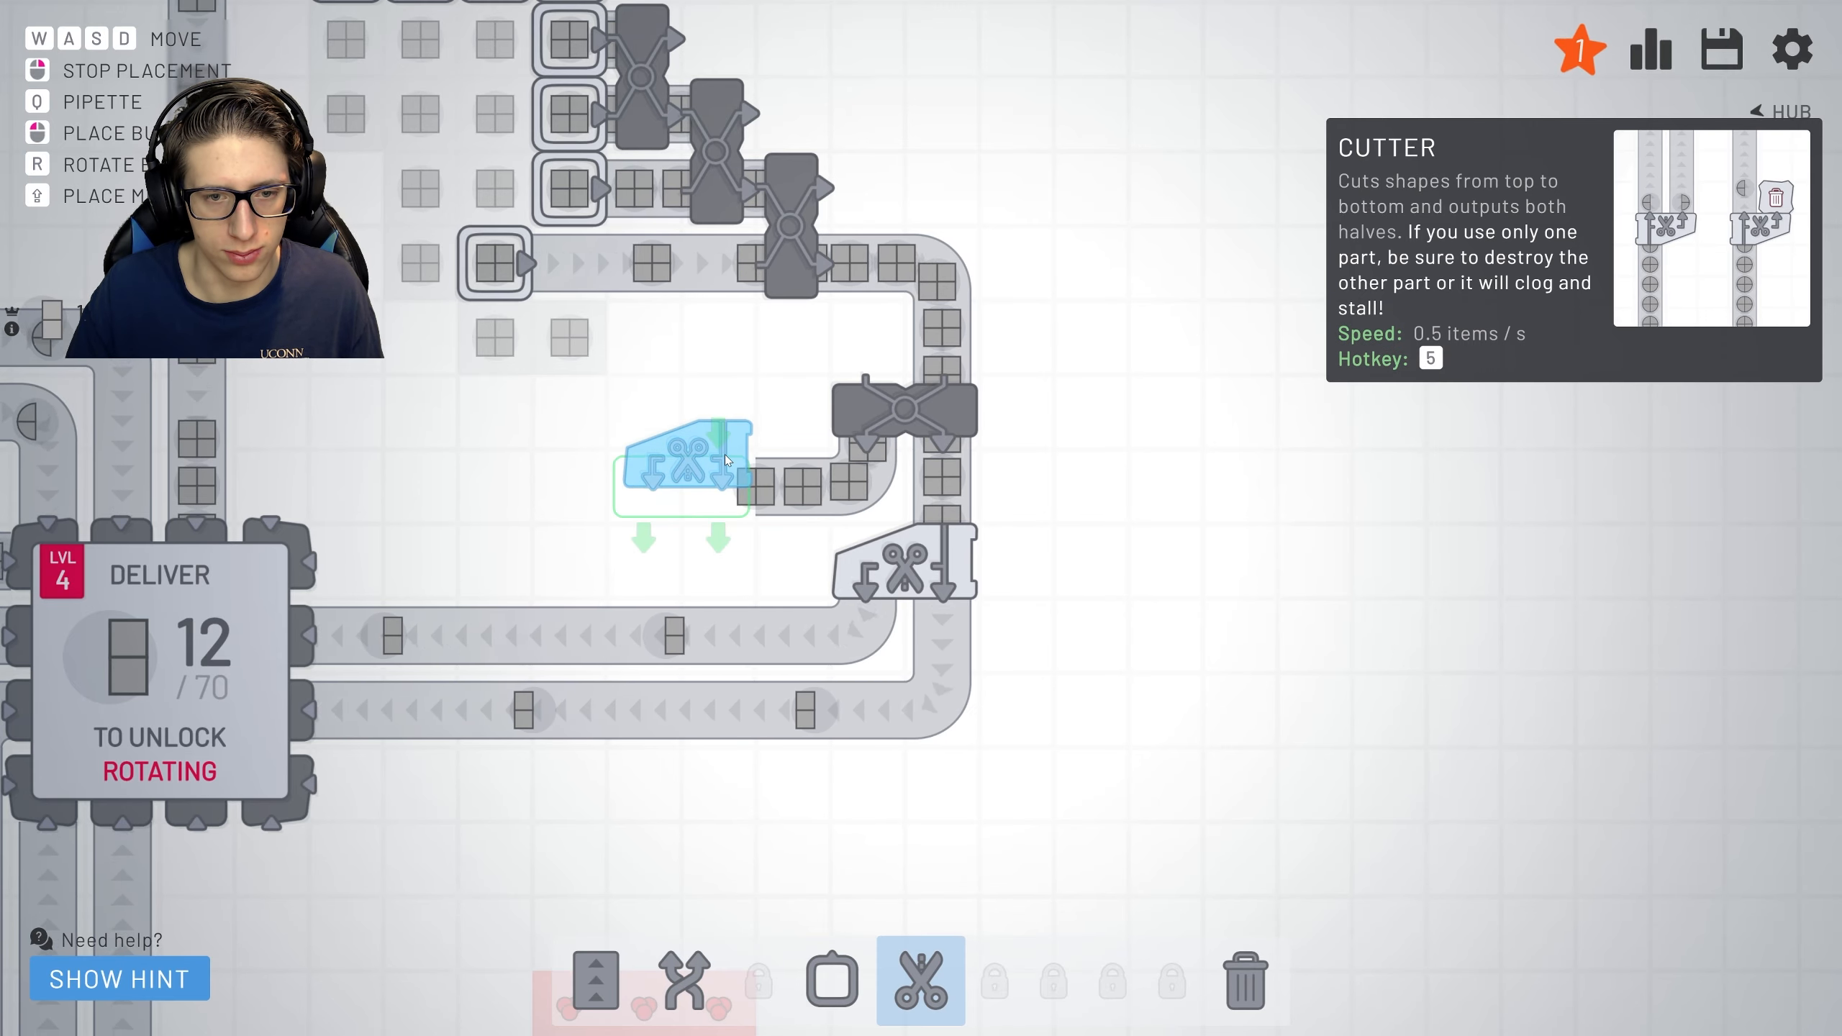
key(r)
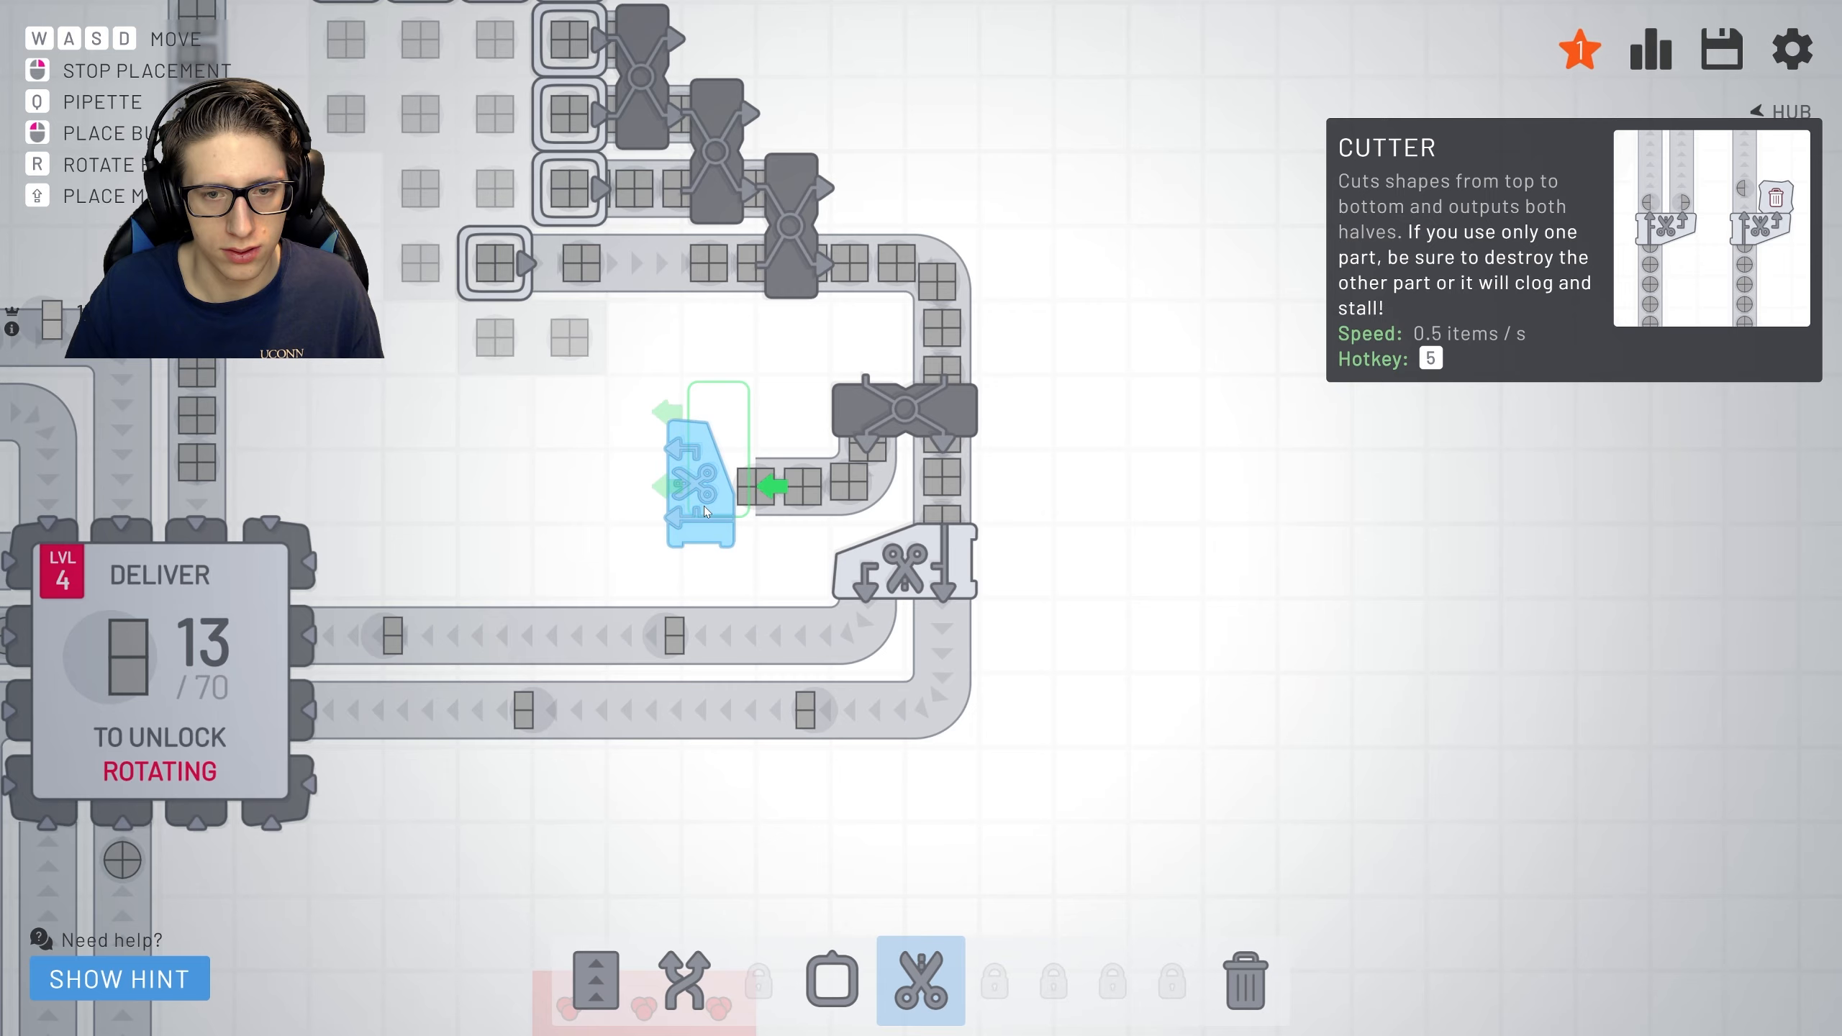
click(704, 480)
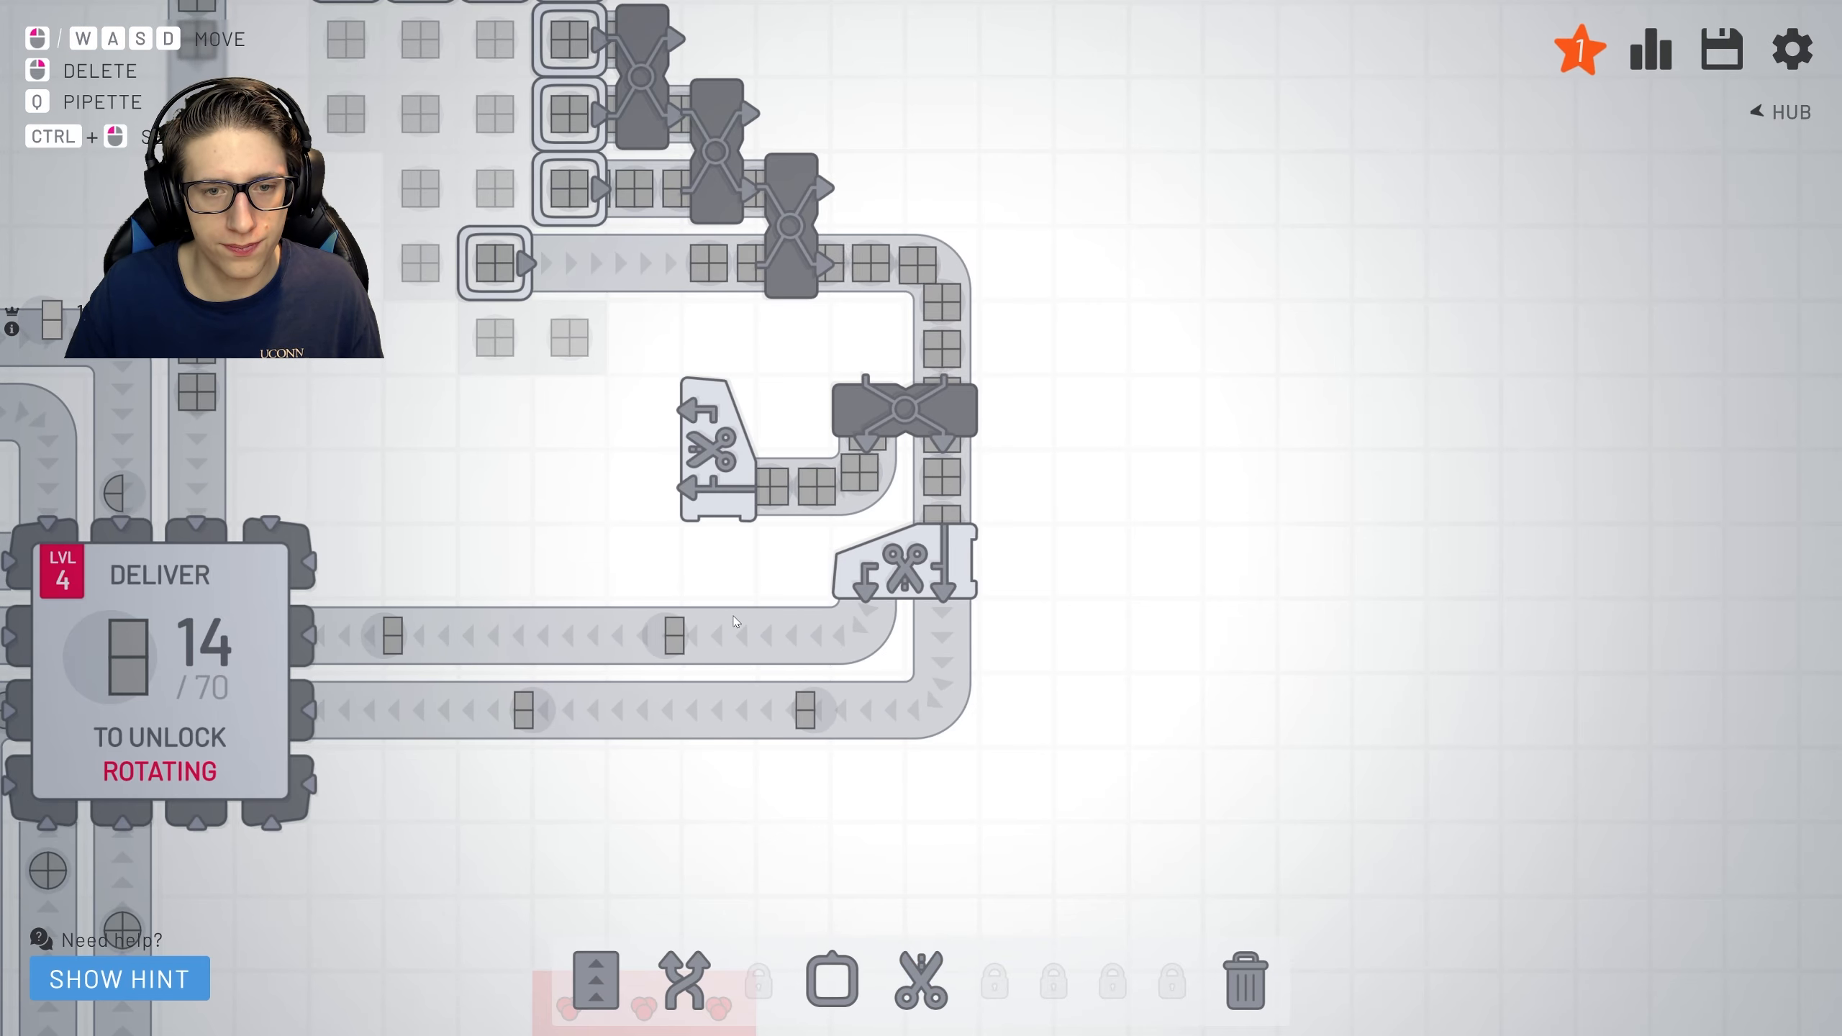
Run belts from both outputs of the second cutter into the hub.
click(602, 976)
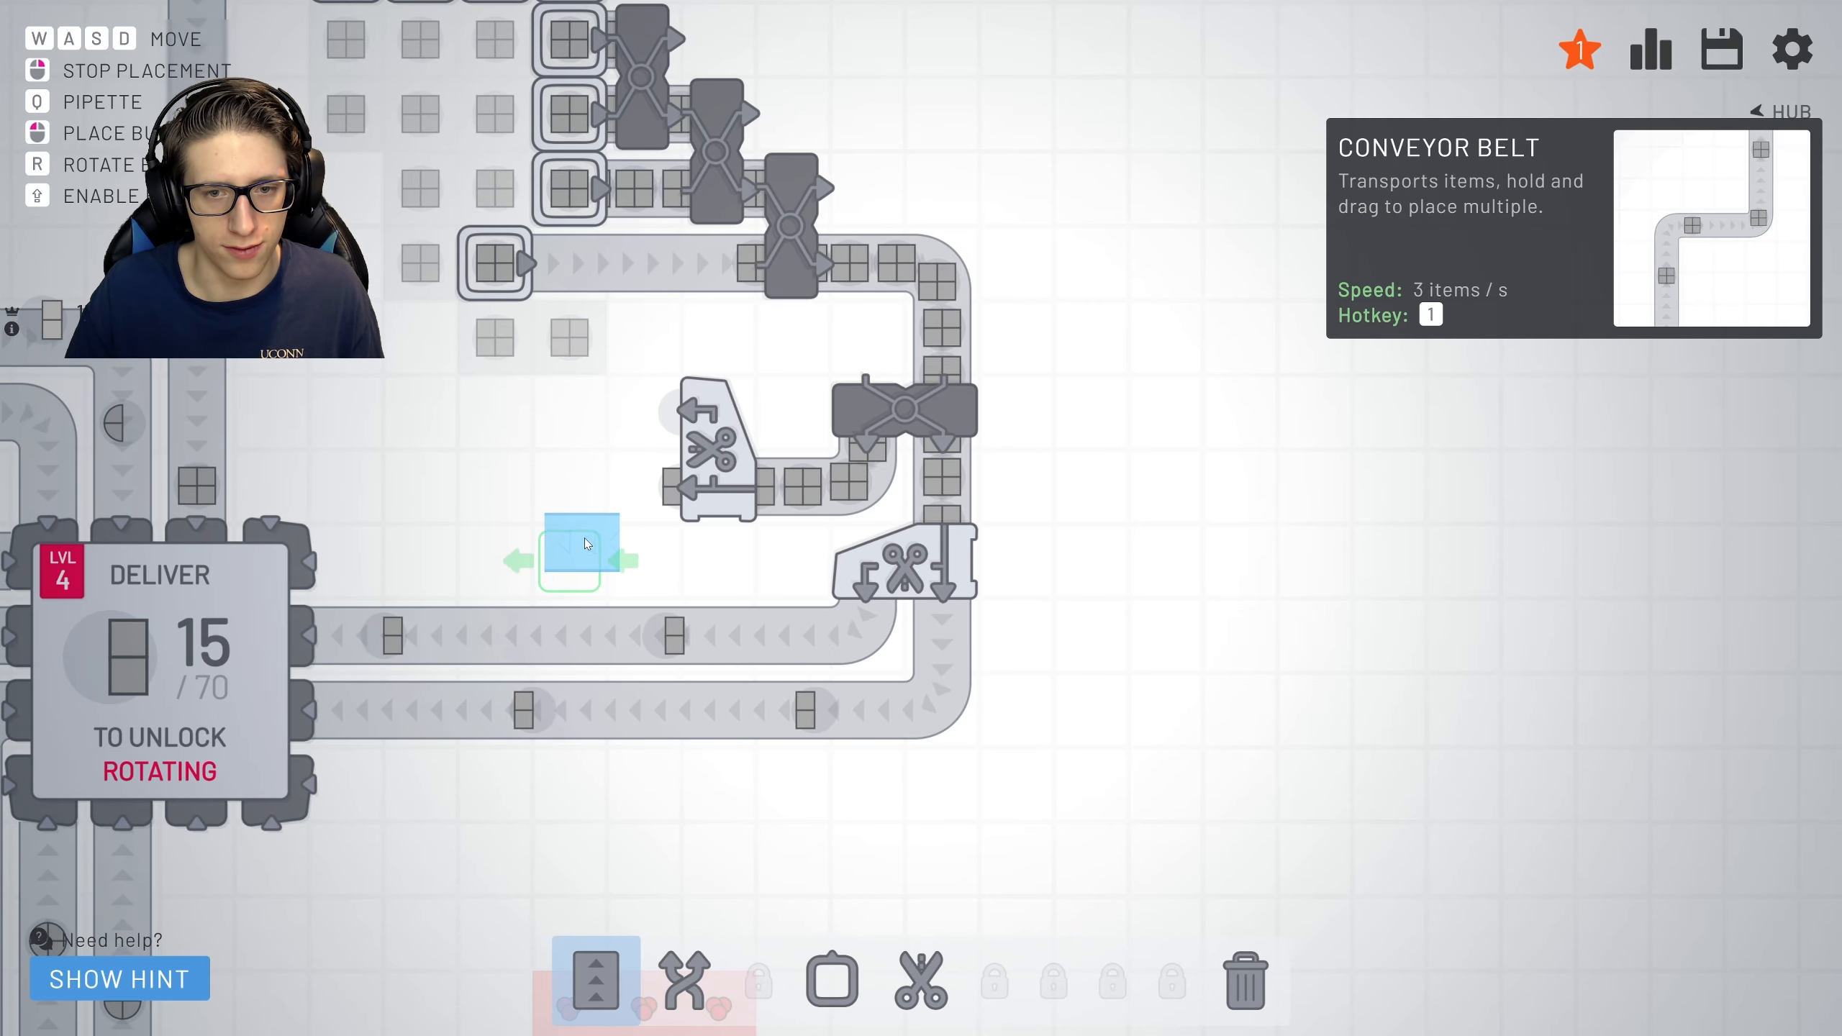
drag(655, 494, 489, 547)
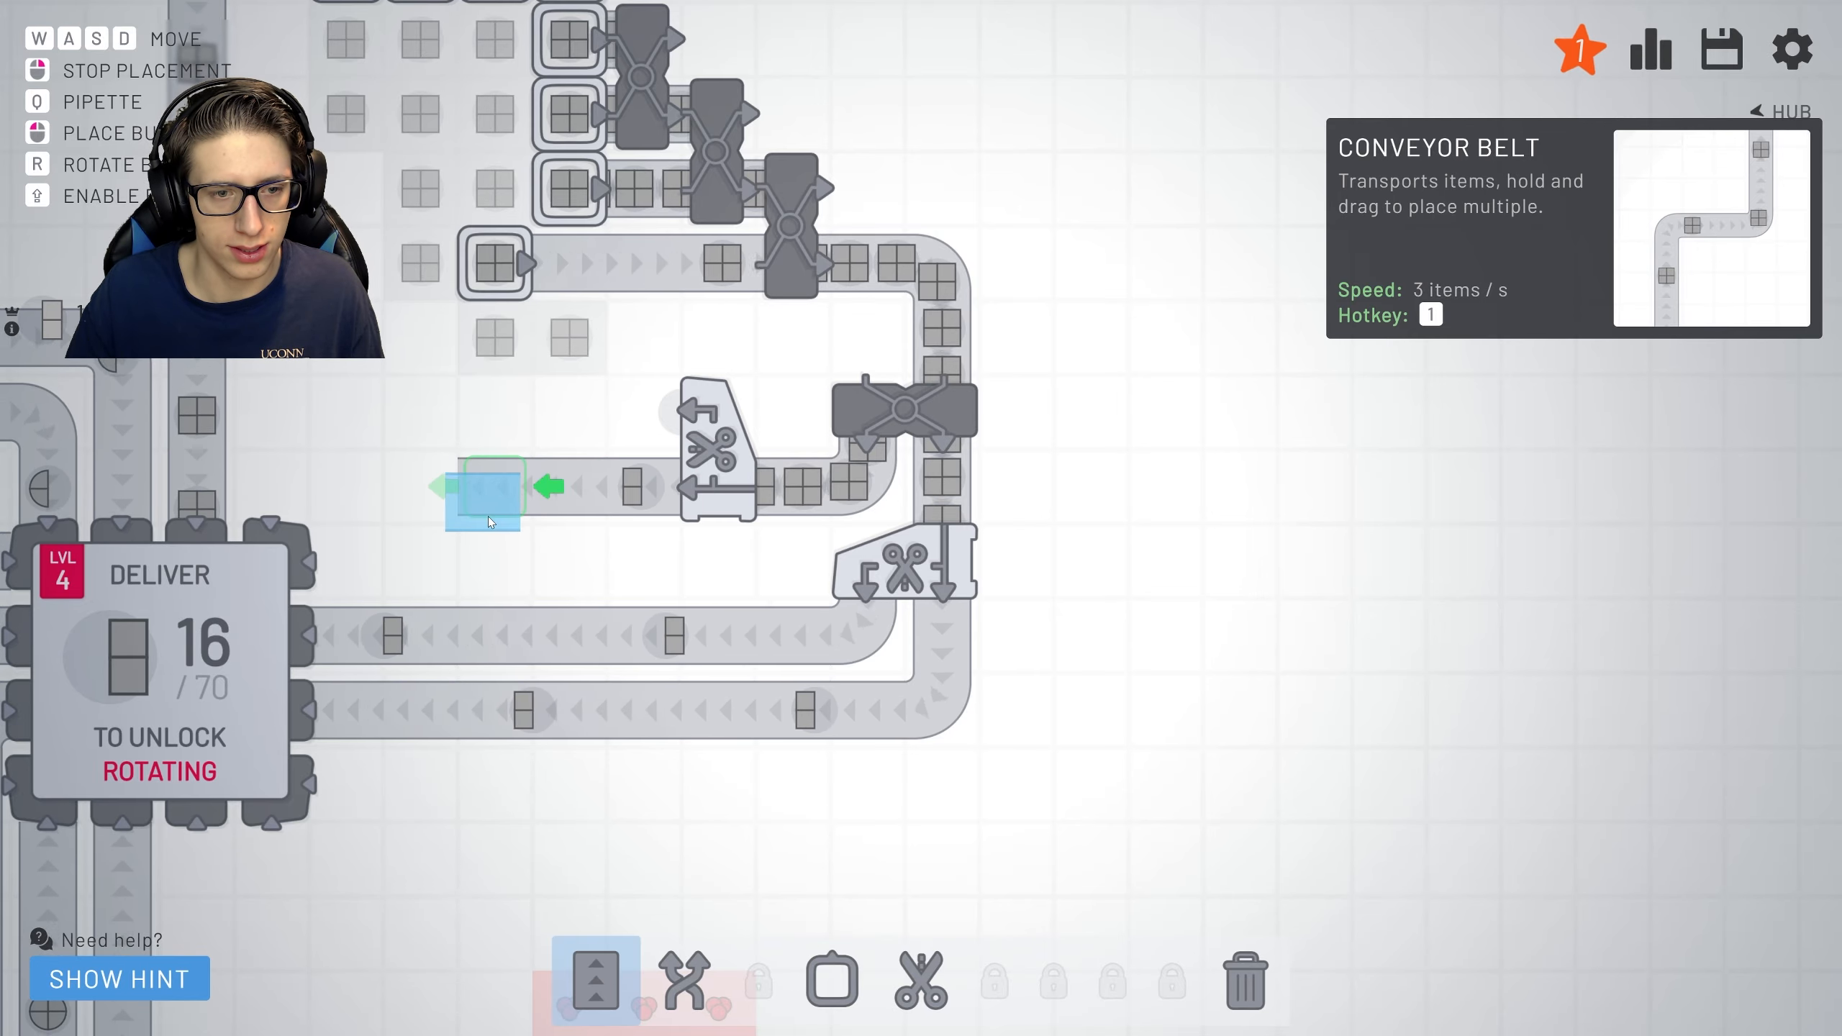
drag(647, 414, 323, 481)
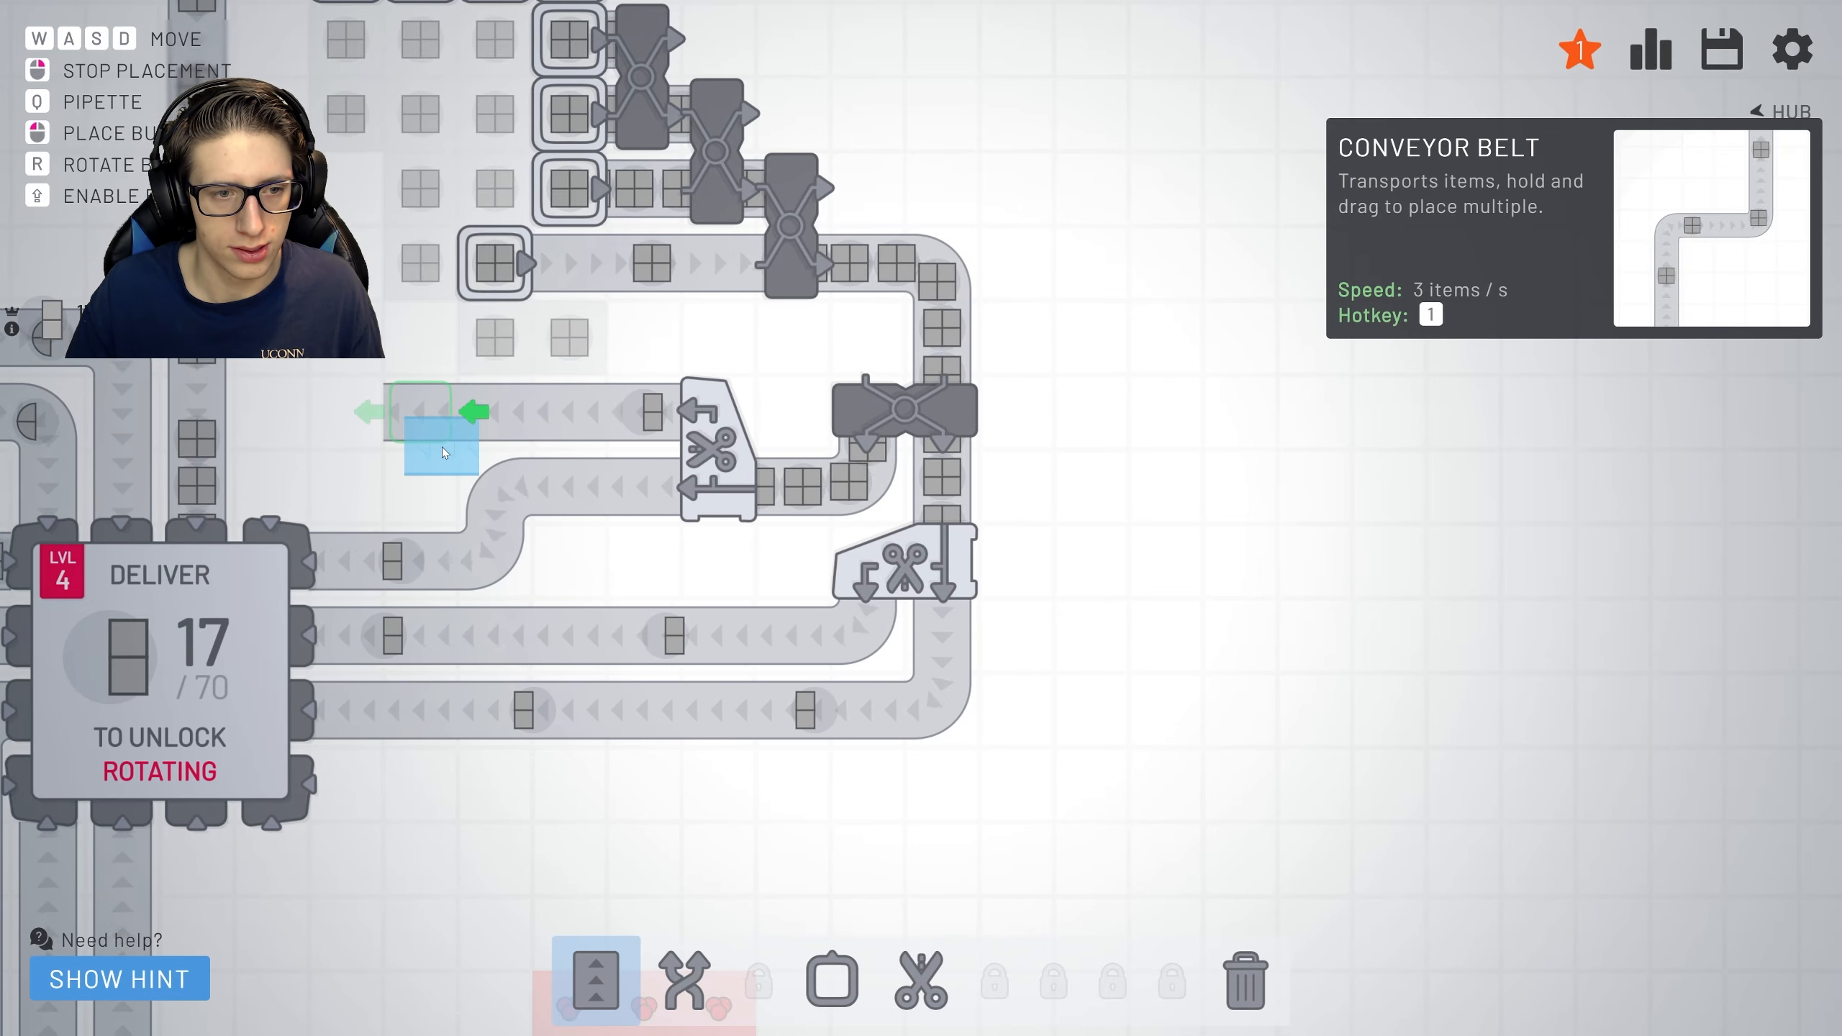
right_click(397, 496)
scroll(395, 495, down, 5)
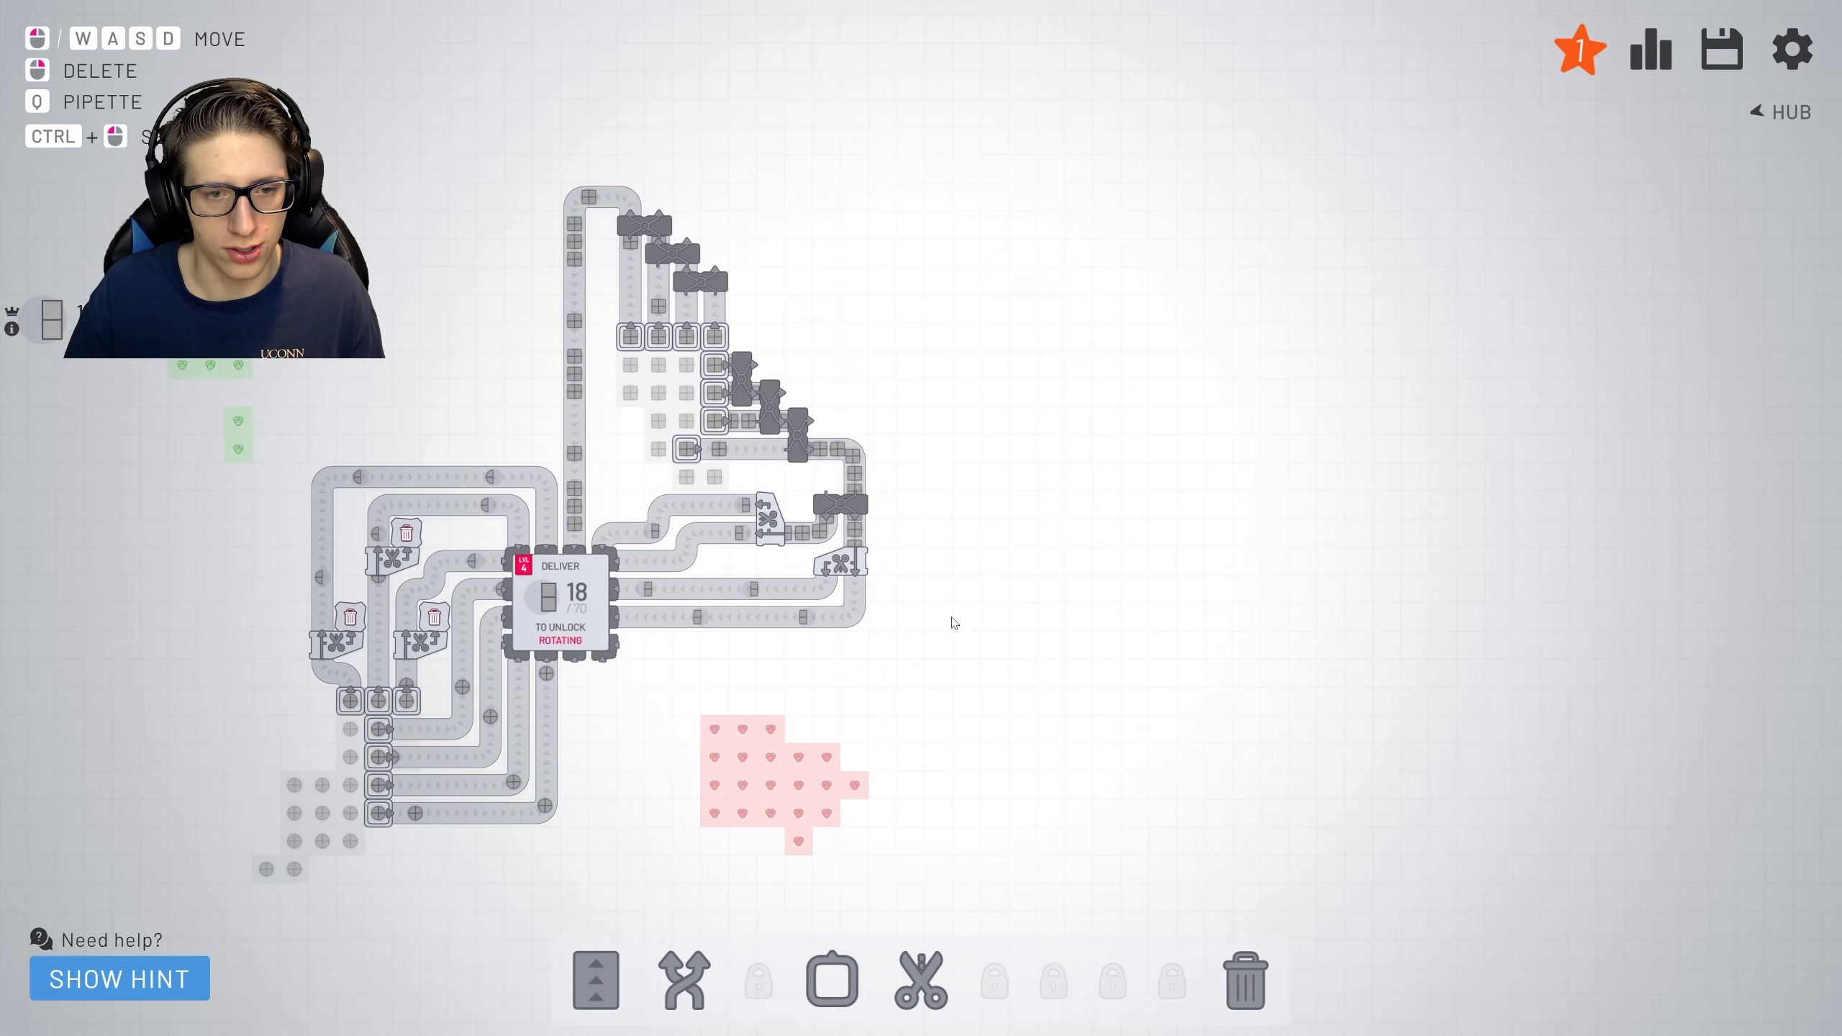
scroll(720, 576, down, 3)
scroll(1036, 607, up, 3)
scroll(1008, 613, up, 2)
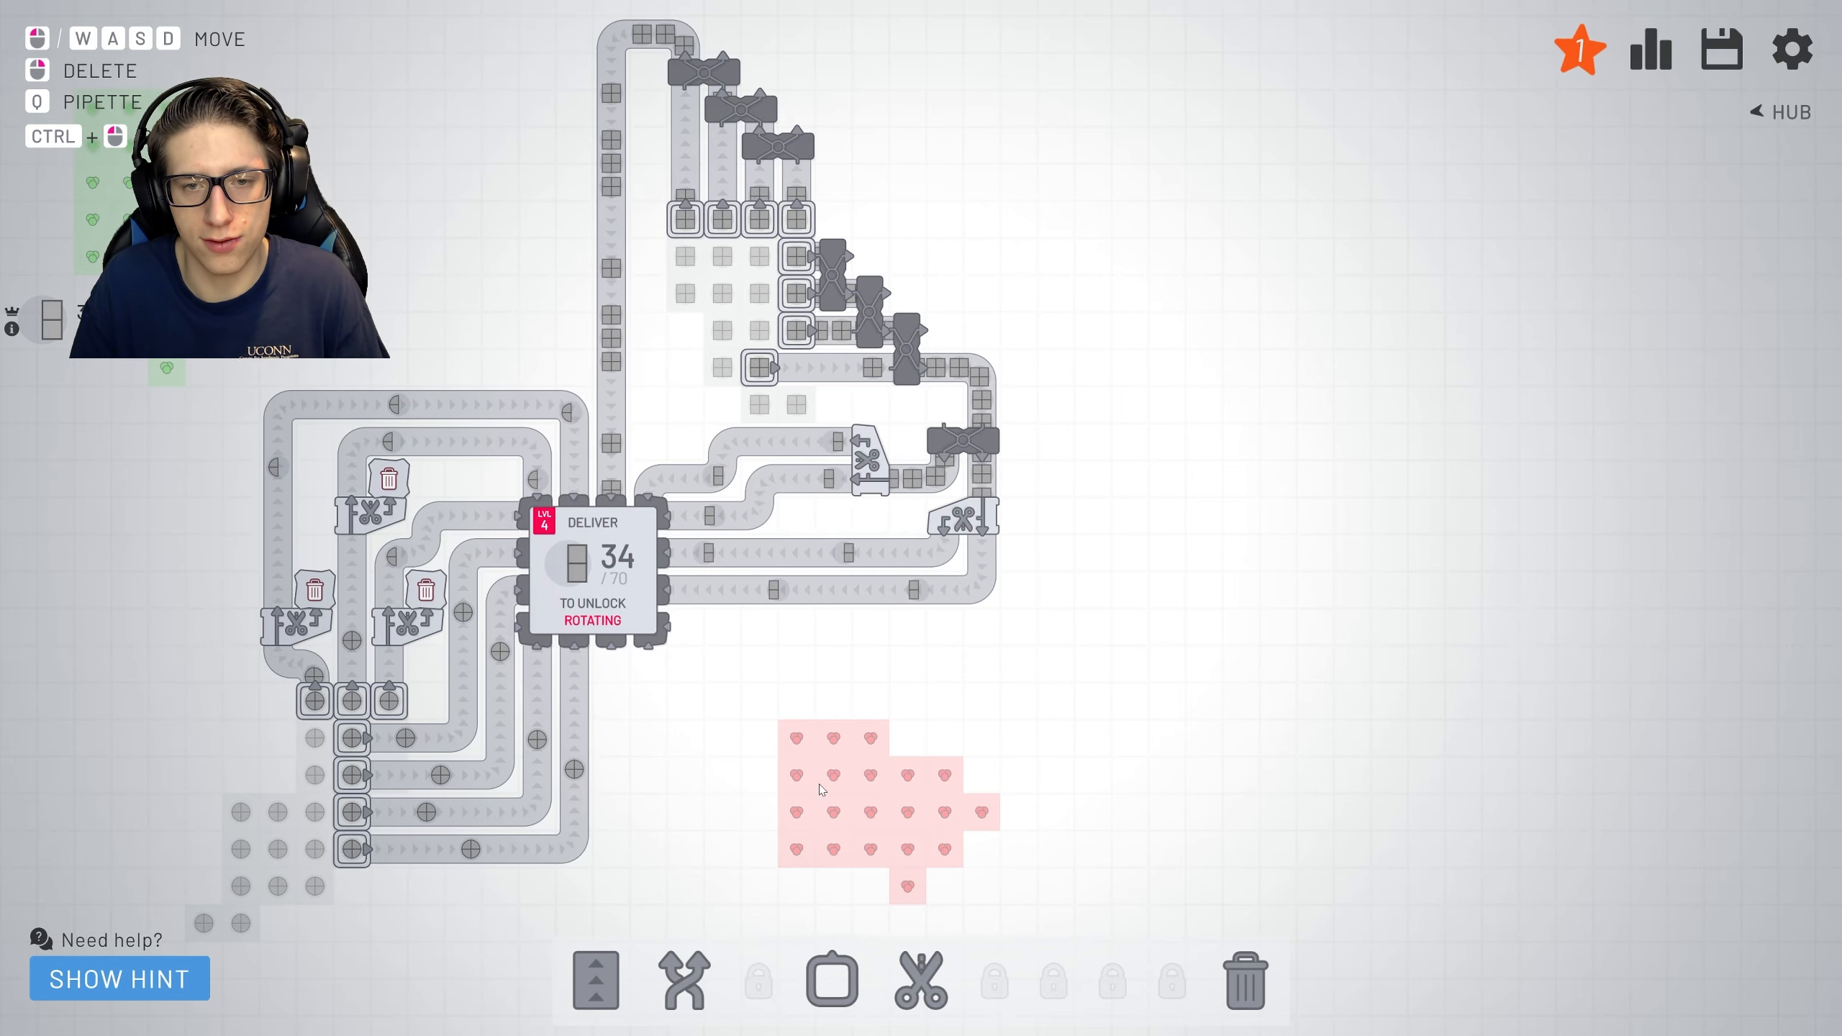
Open the upgrades list from the star button.
click(1590, 54)
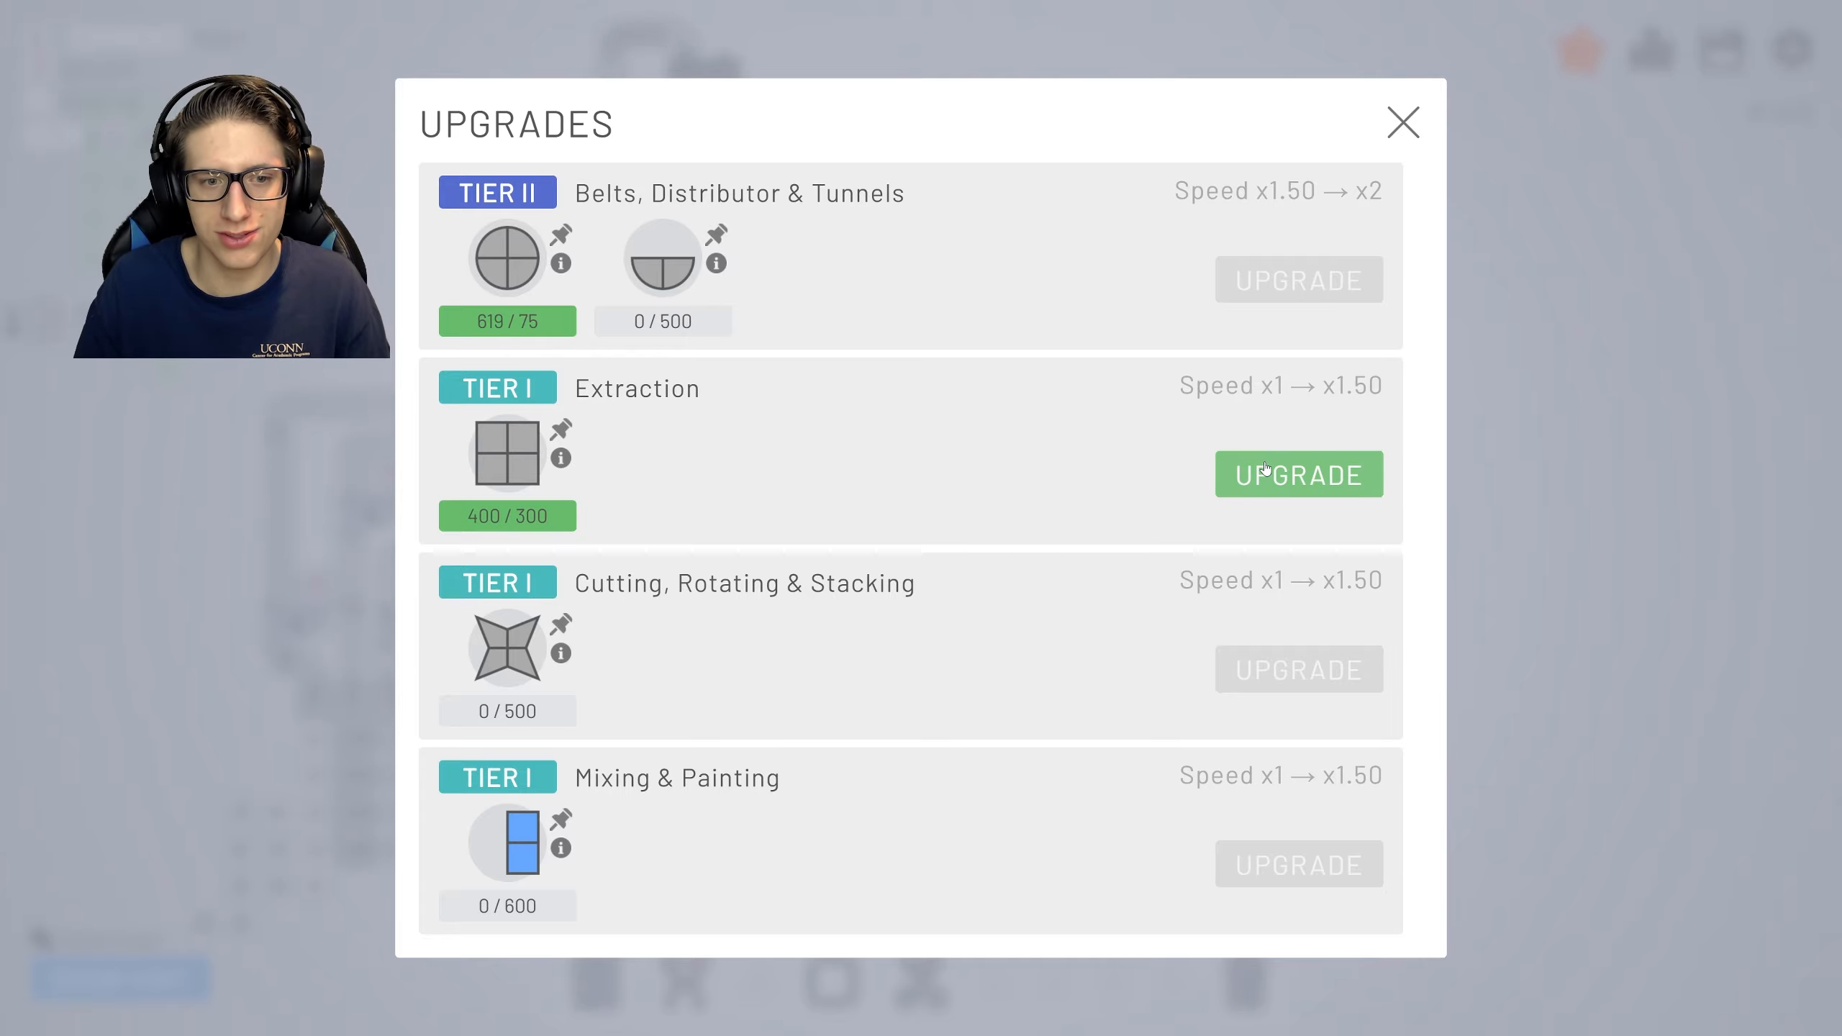
Buy the Extraction tier II upgrade.
click(1264, 472)
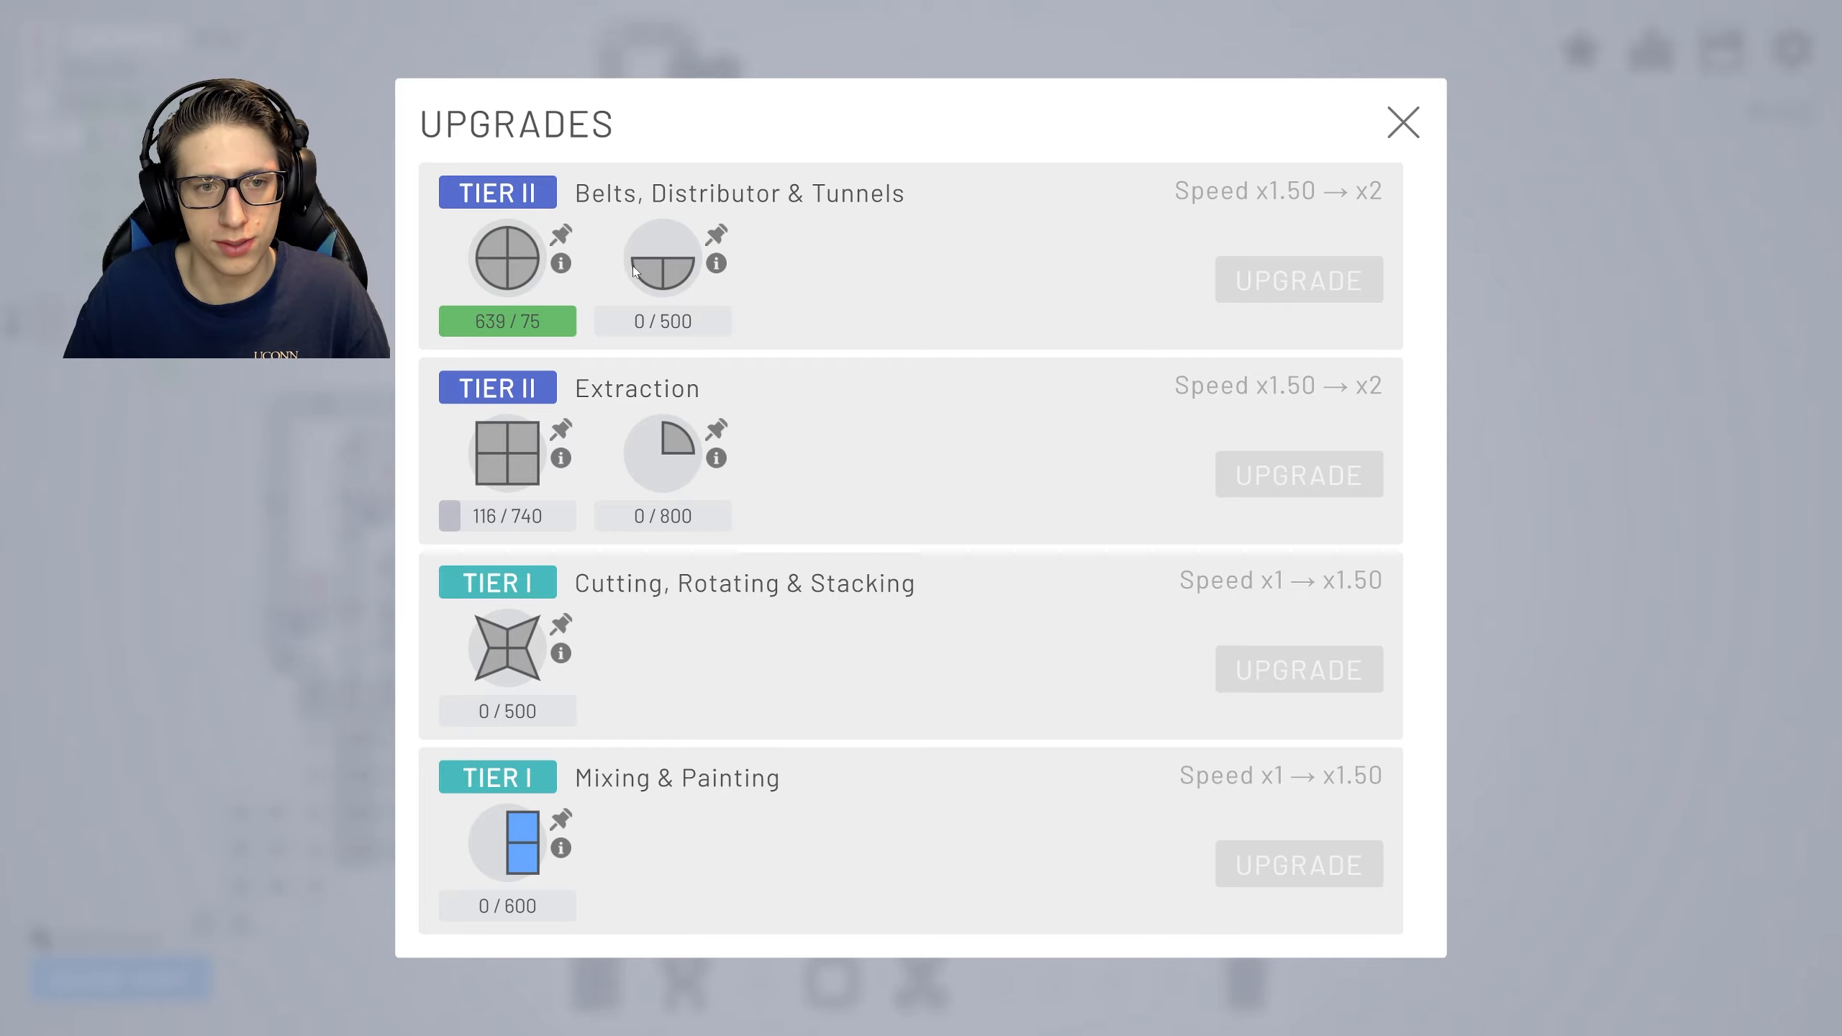
Close the upgrades list to return to the factory map.
click(1403, 125)
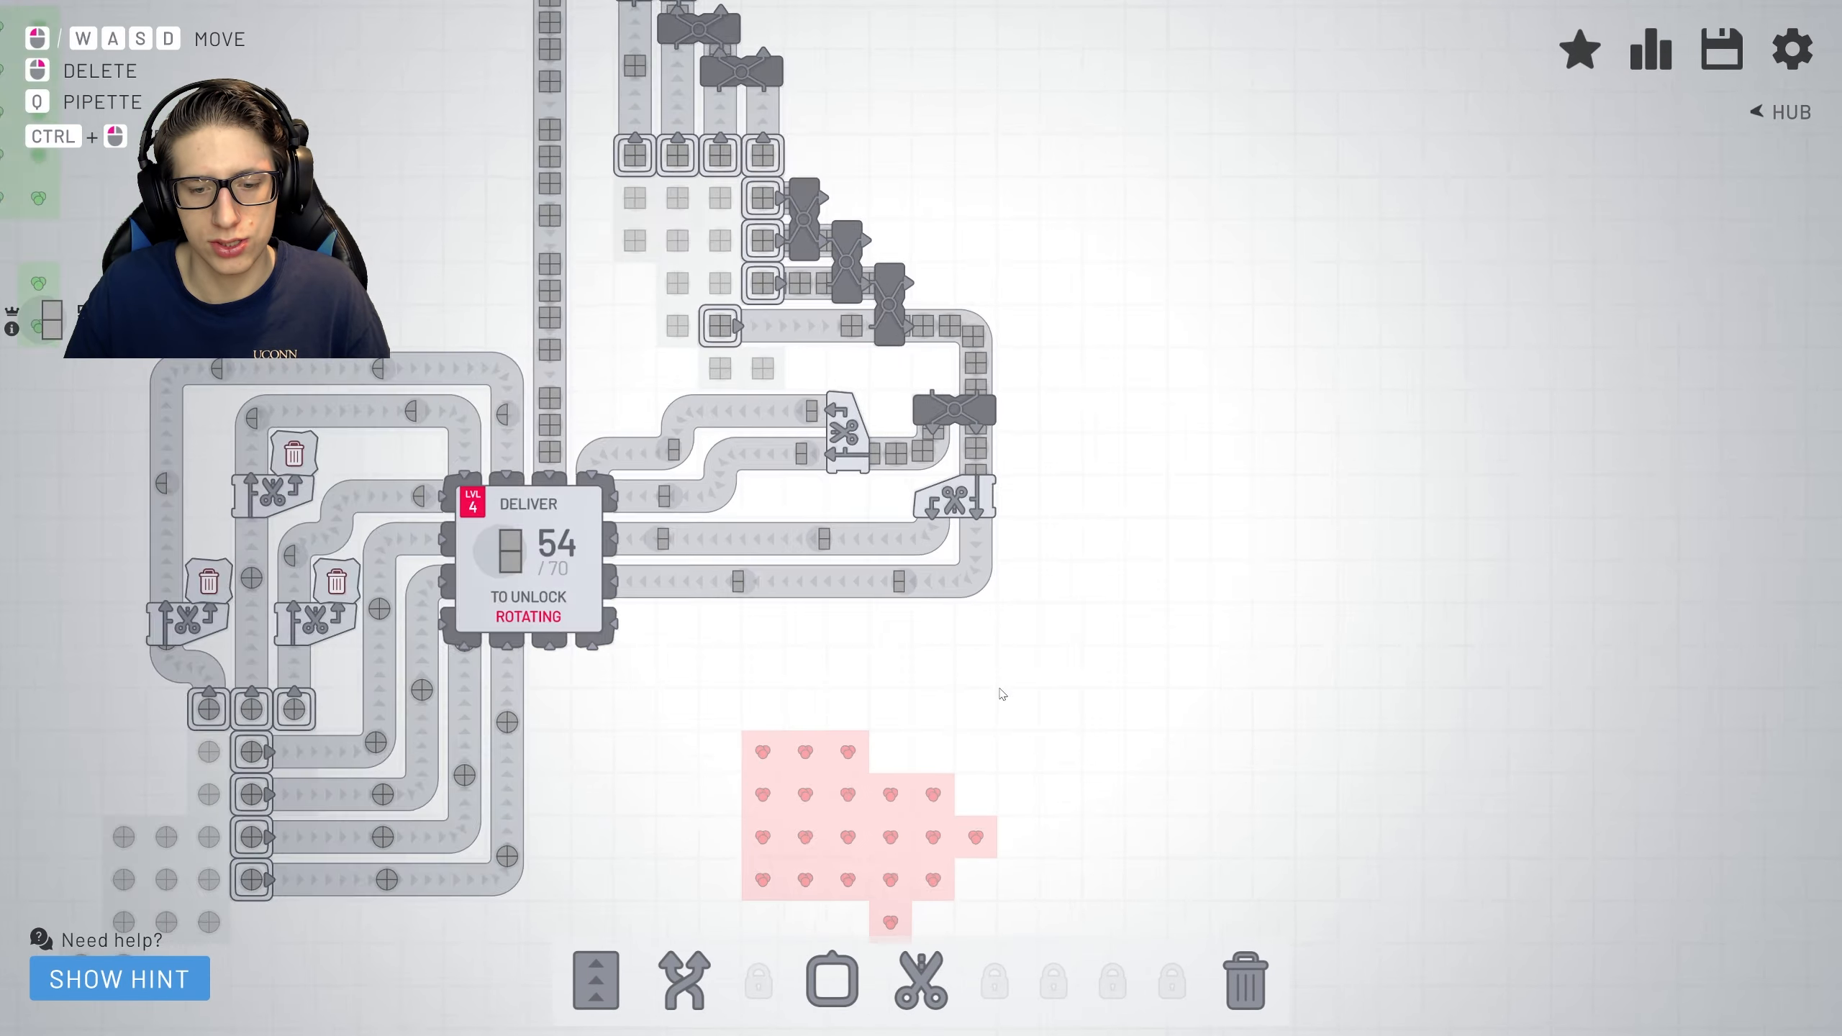
scroll(921, 518, up, 5)
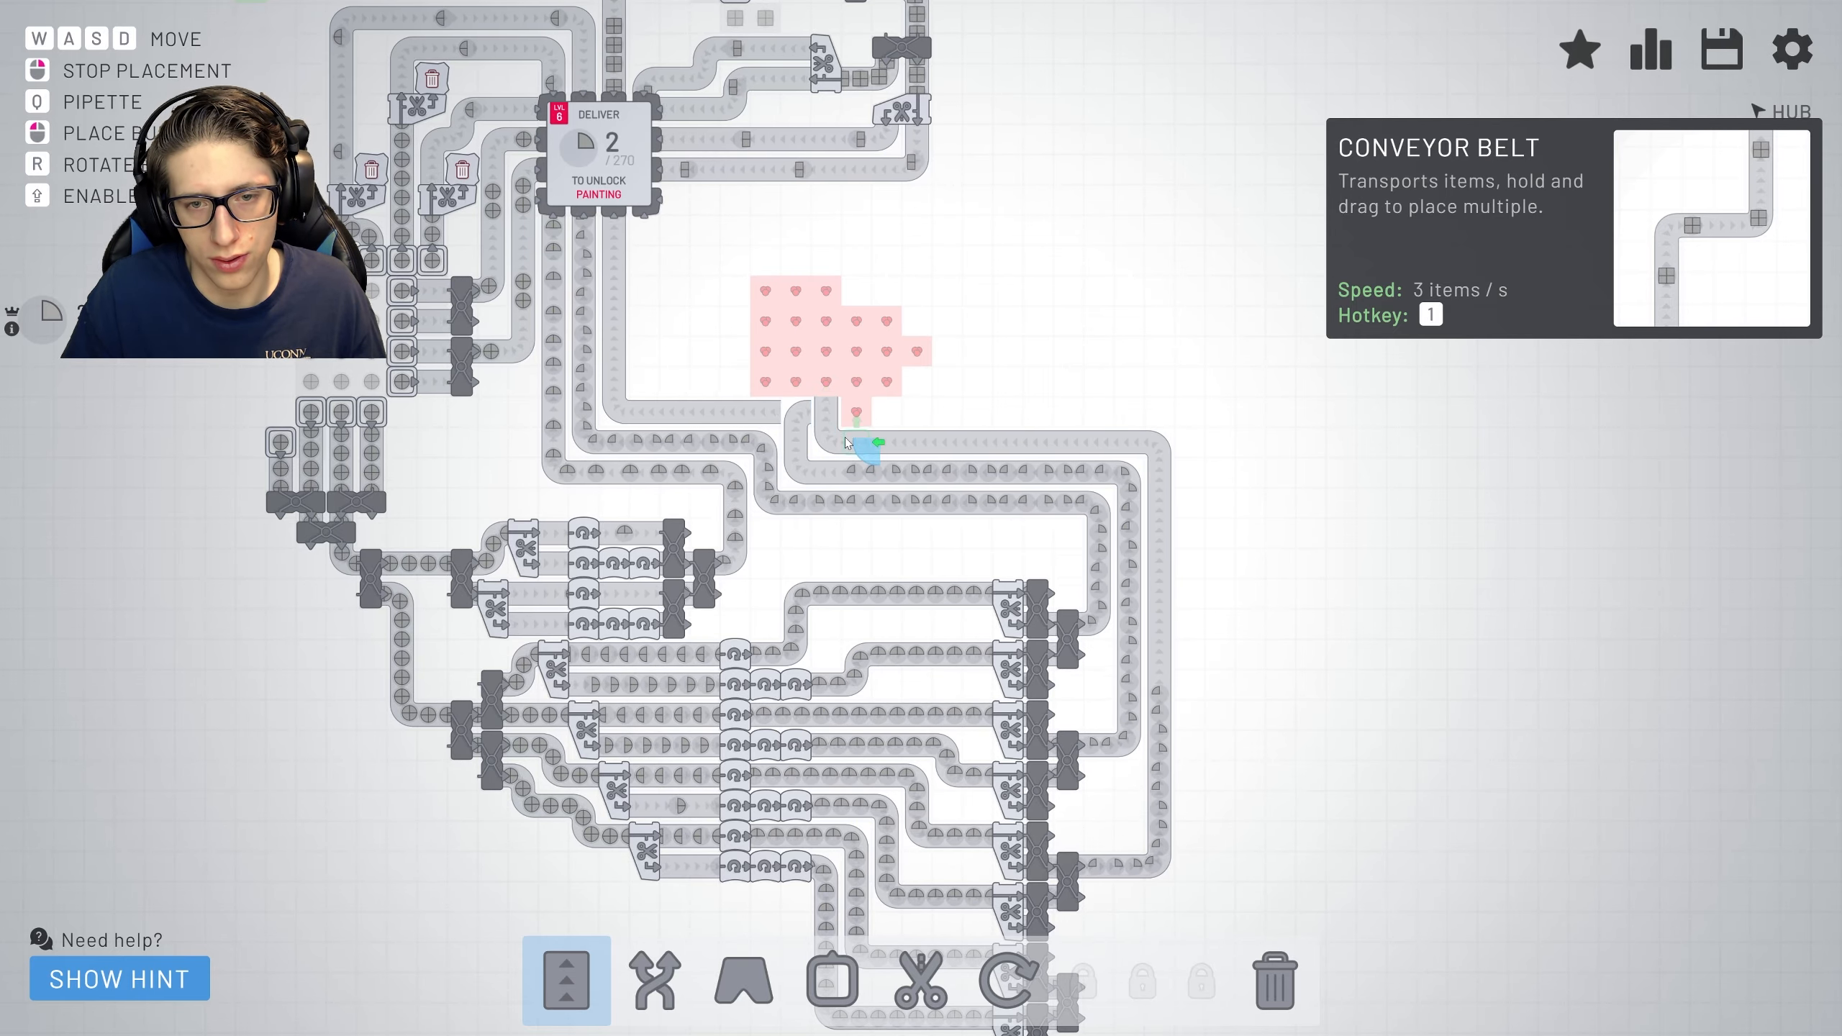
Extend the belt column upward toward the hub.
right_click(869, 447)
key(s)
key(1)
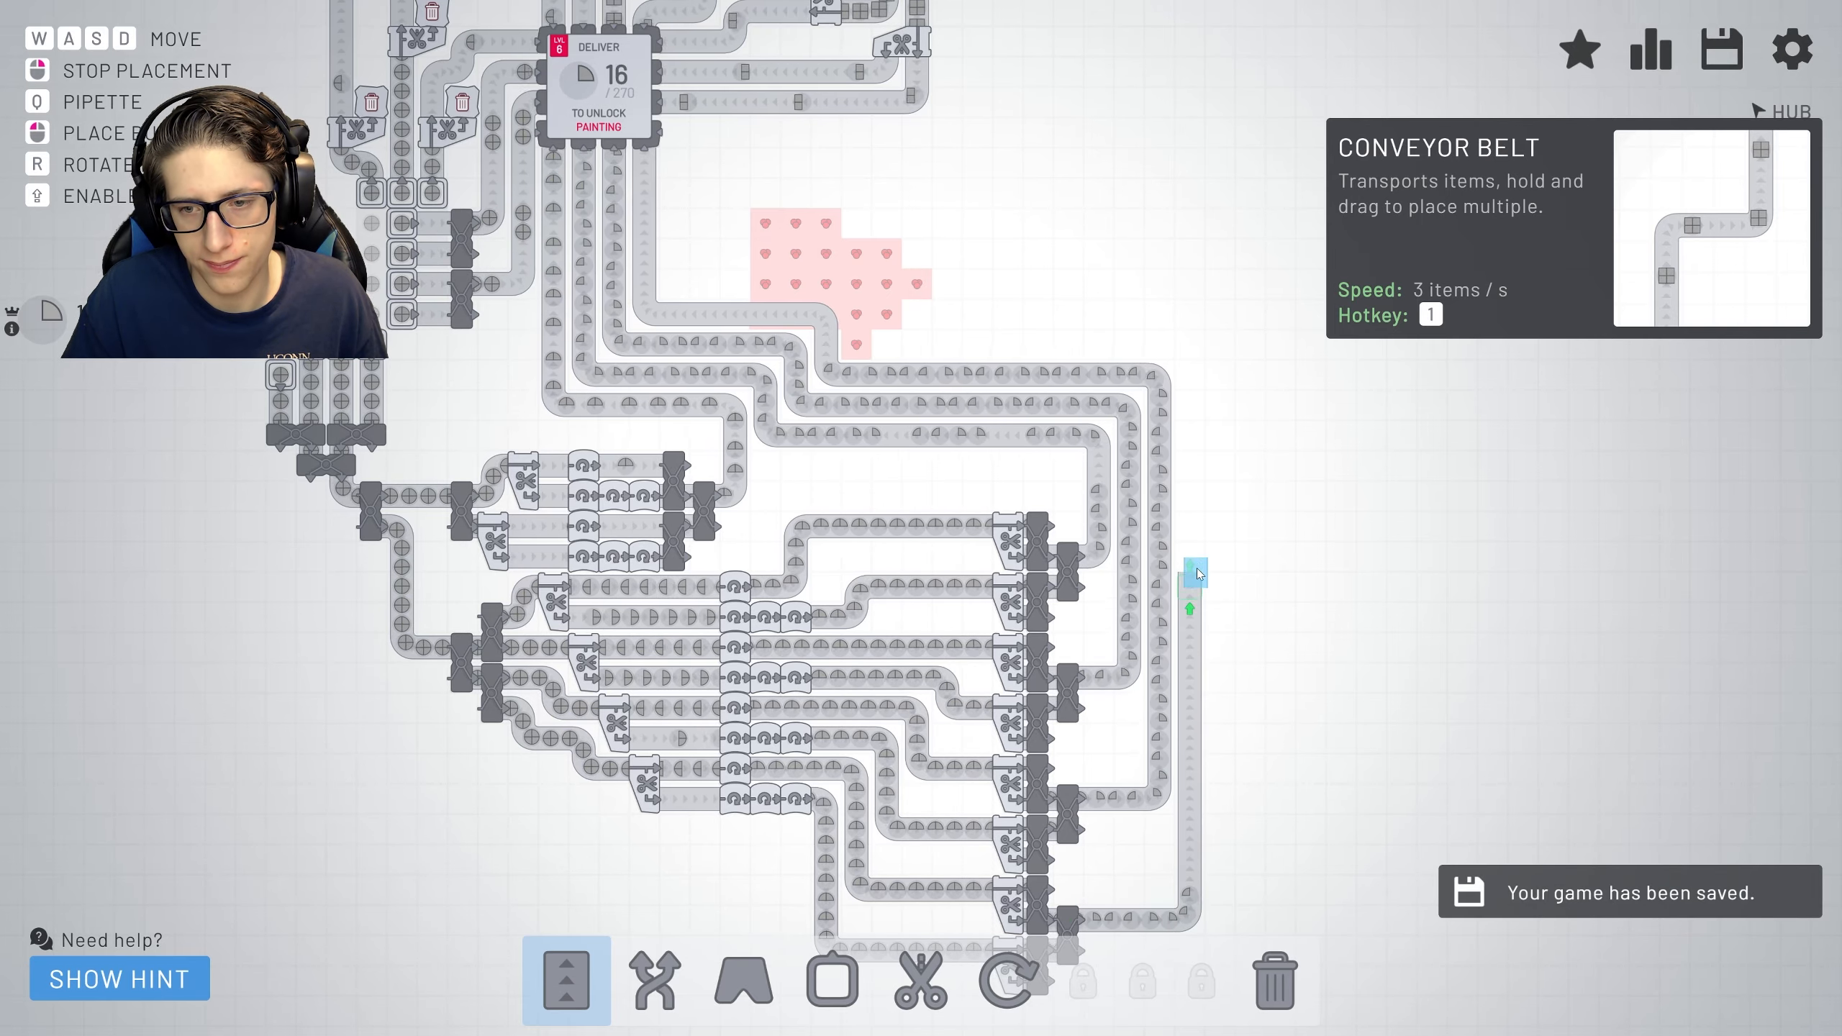
drag(1191, 436, 1192, 371)
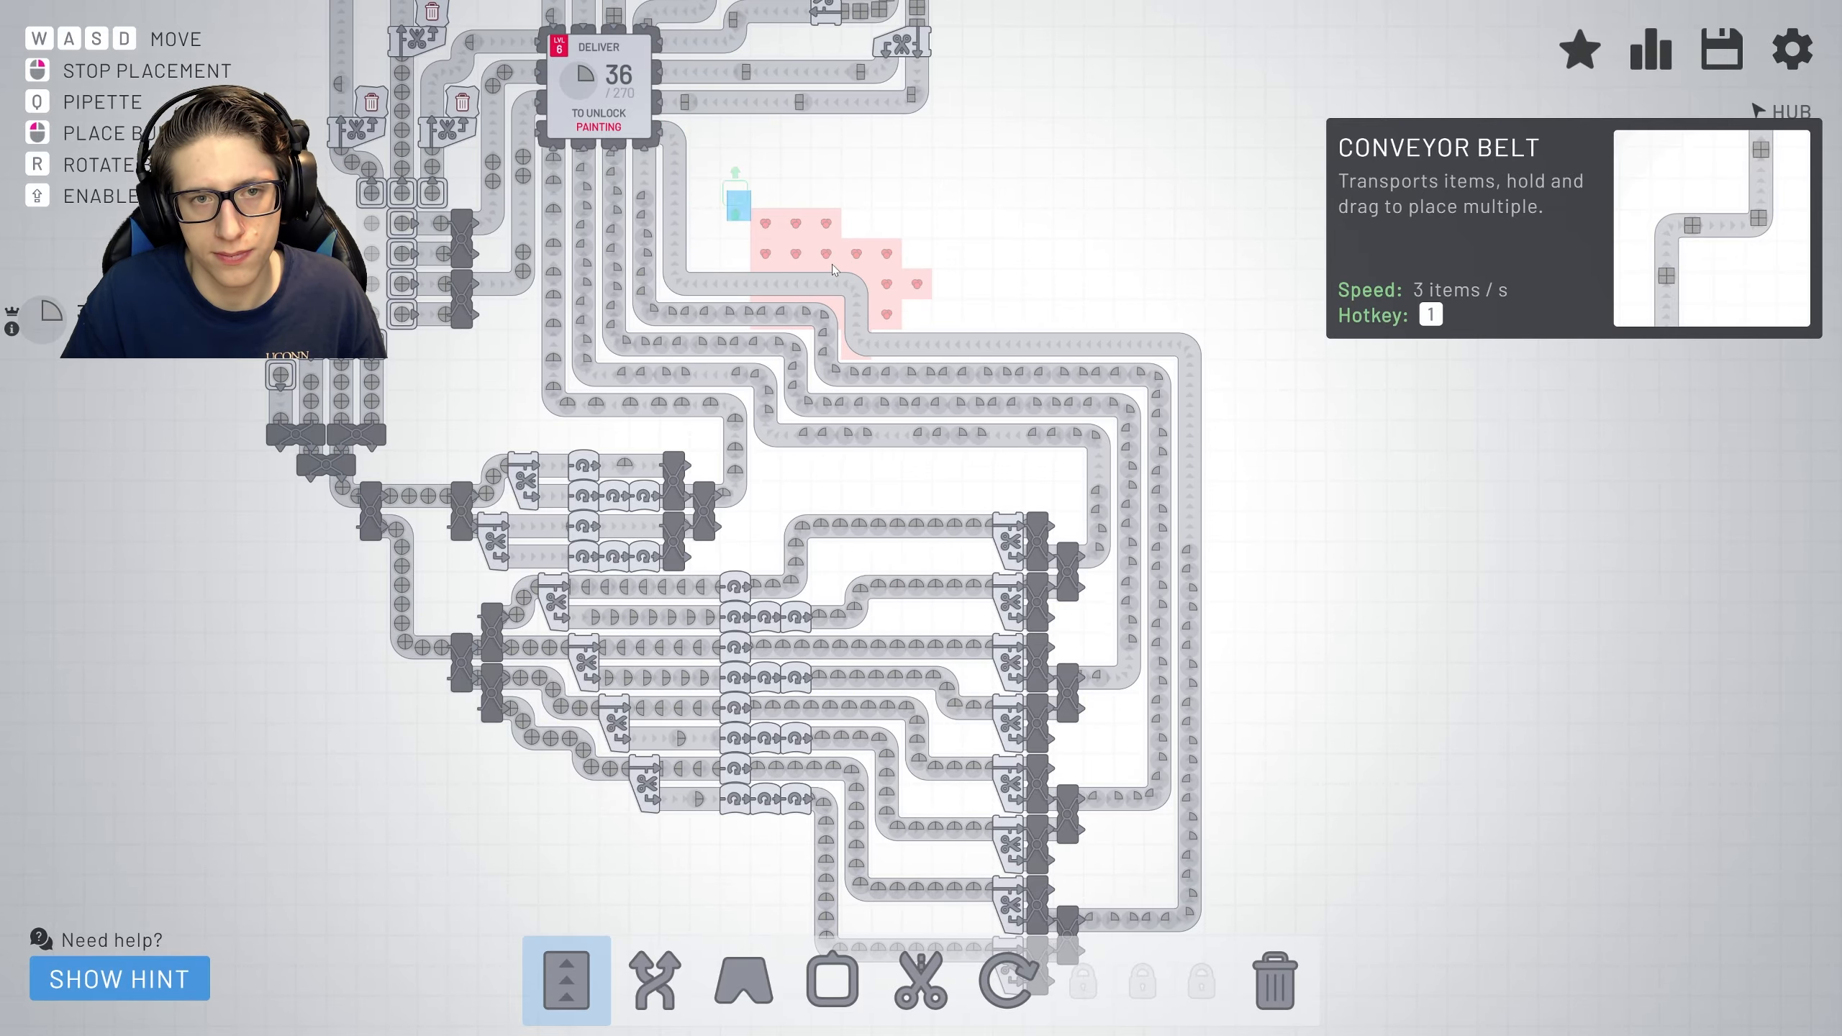
scroll(832, 270, down, 3)
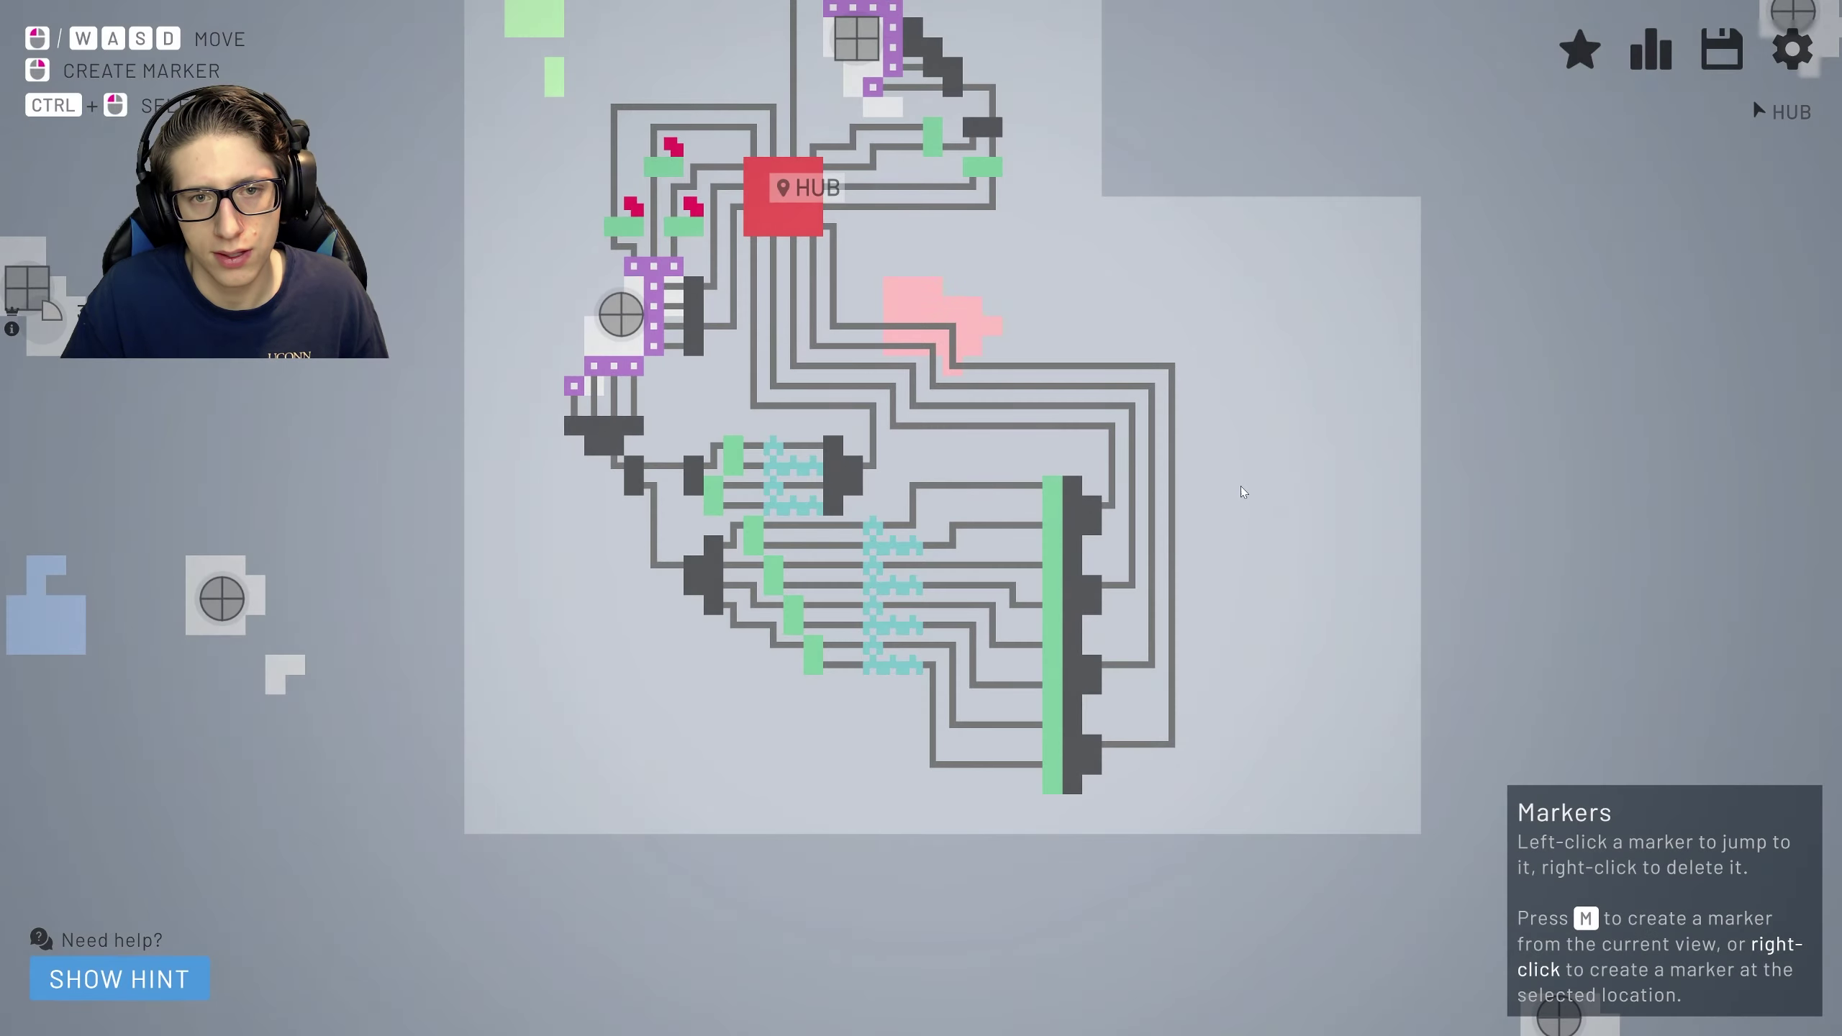
scroll(1086, 465, up, 3)
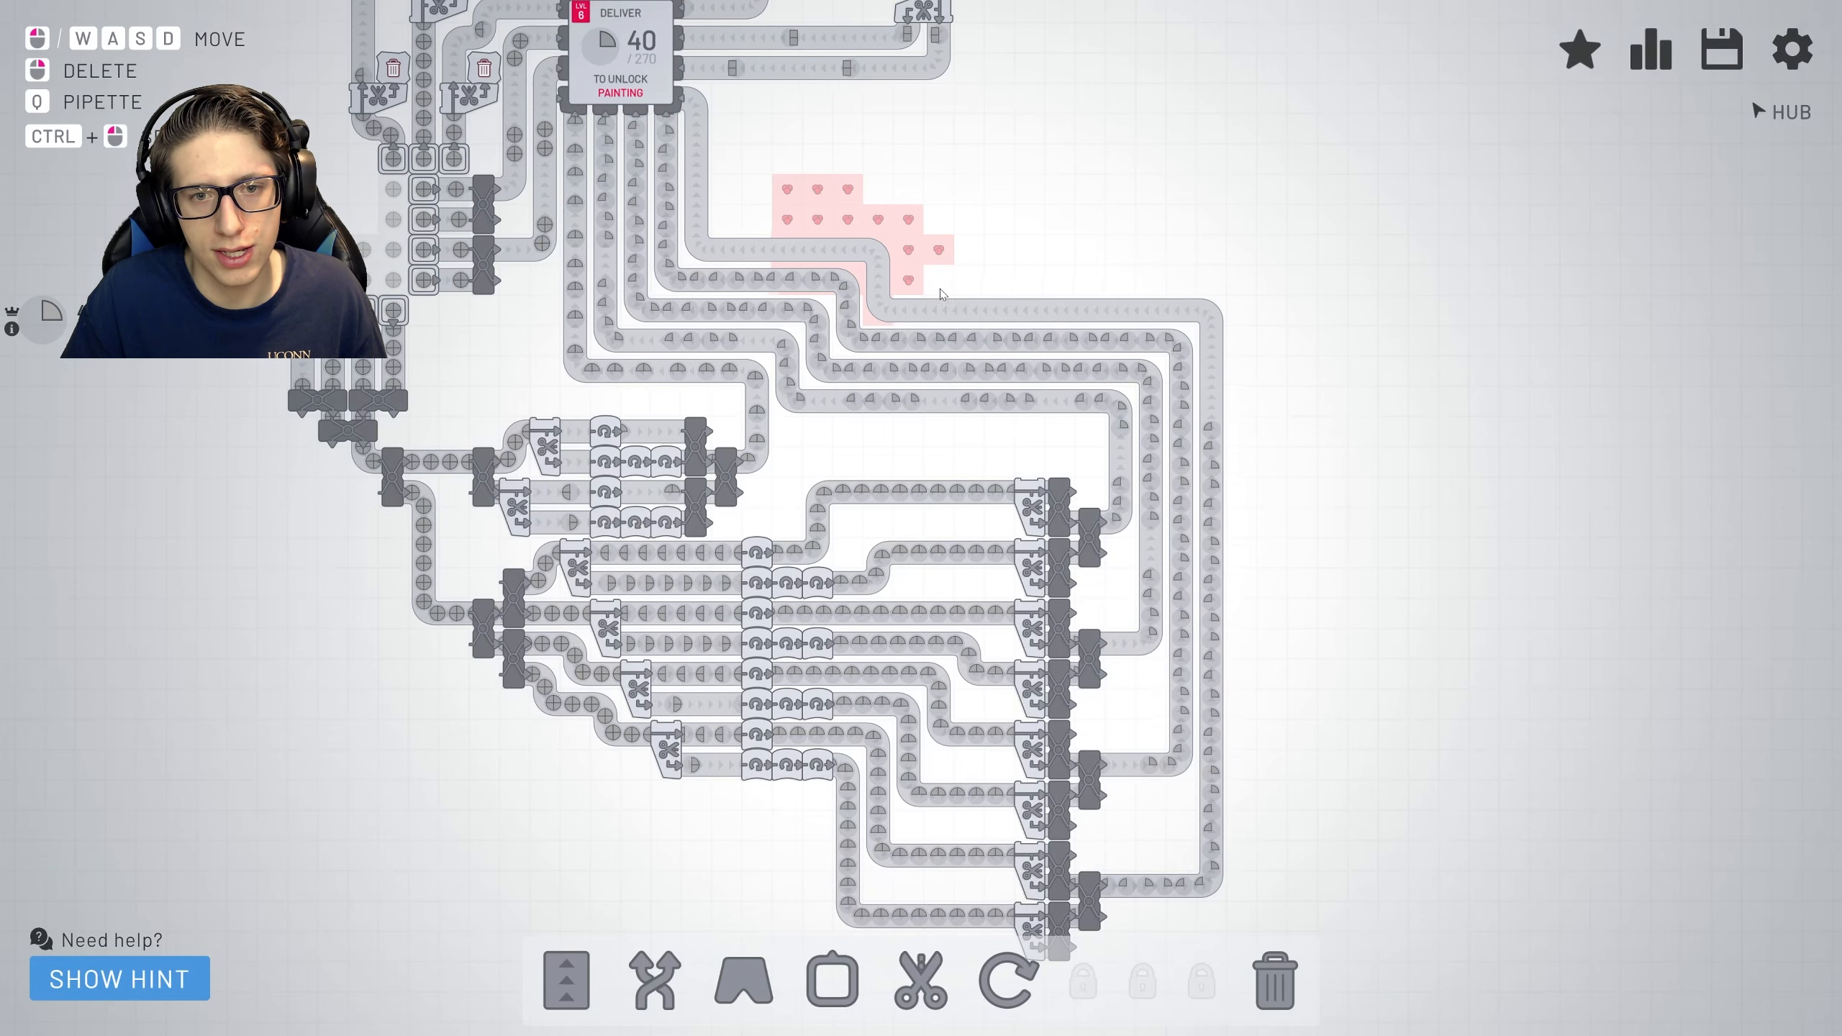
scroll(1070, 447, up, 2)
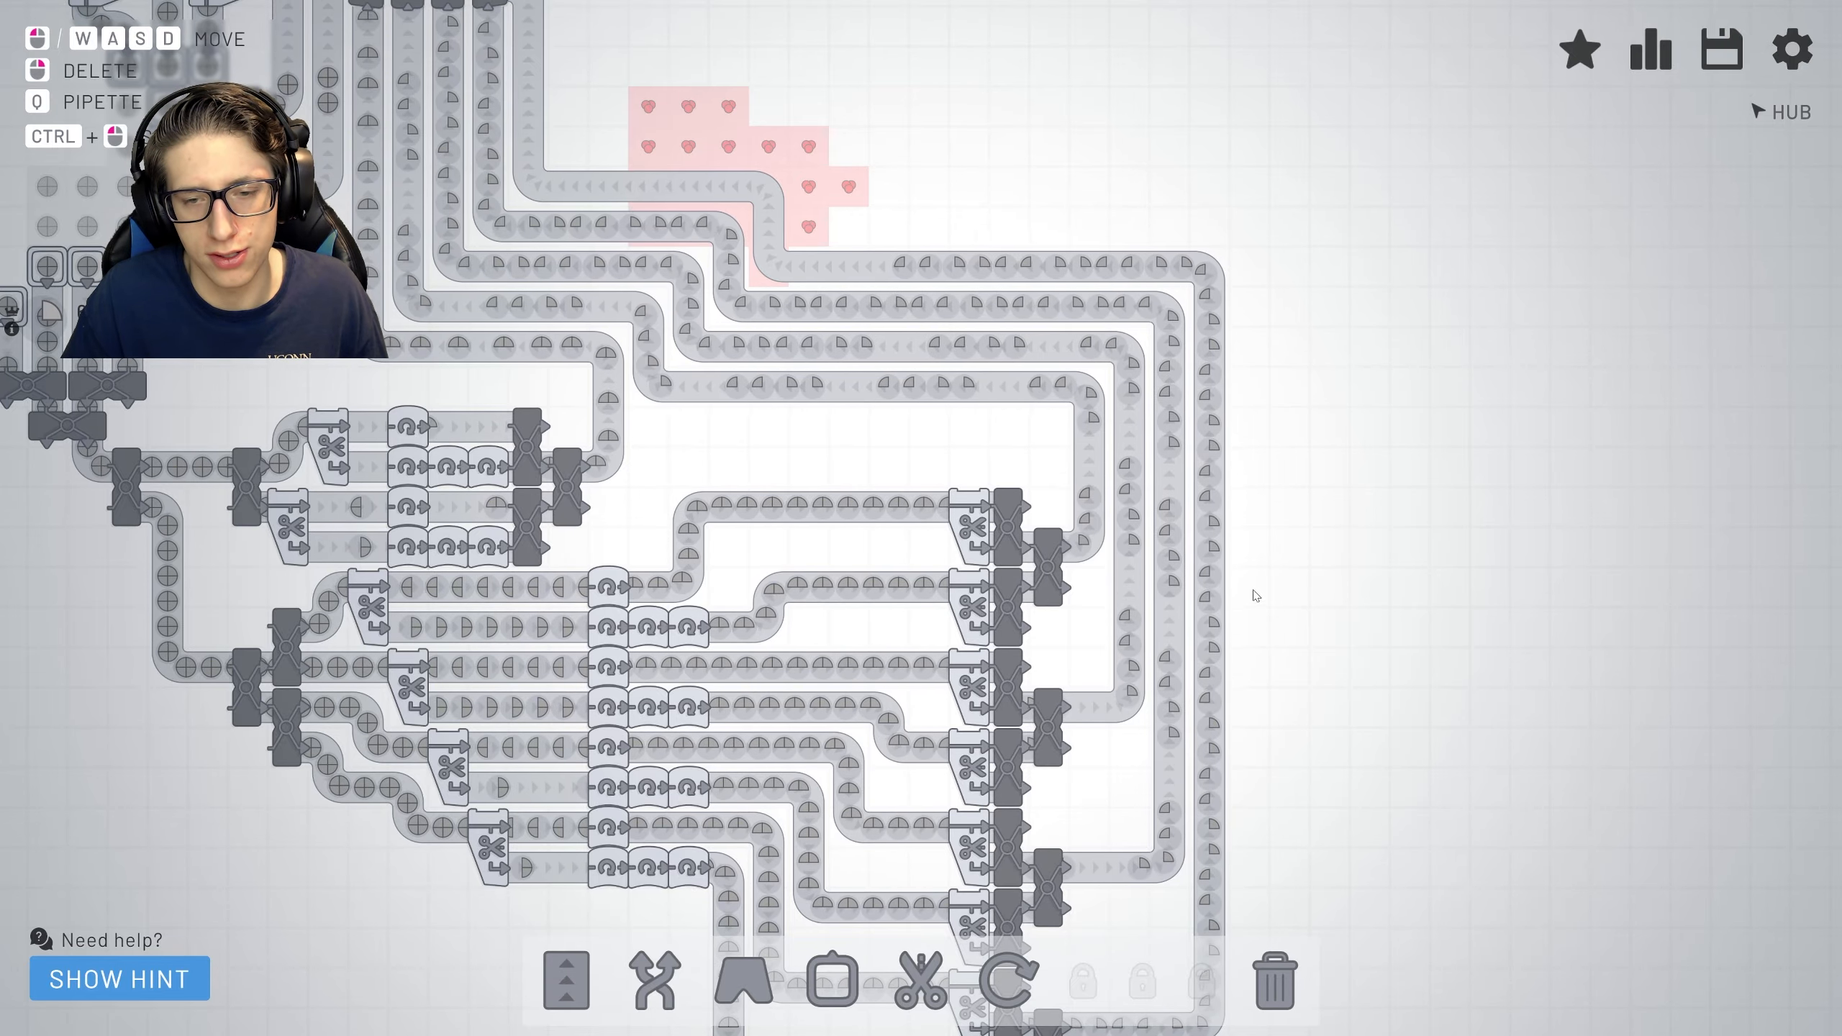
scroll(1064, 470, down, 1)
scroll(1066, 472, up, 2)
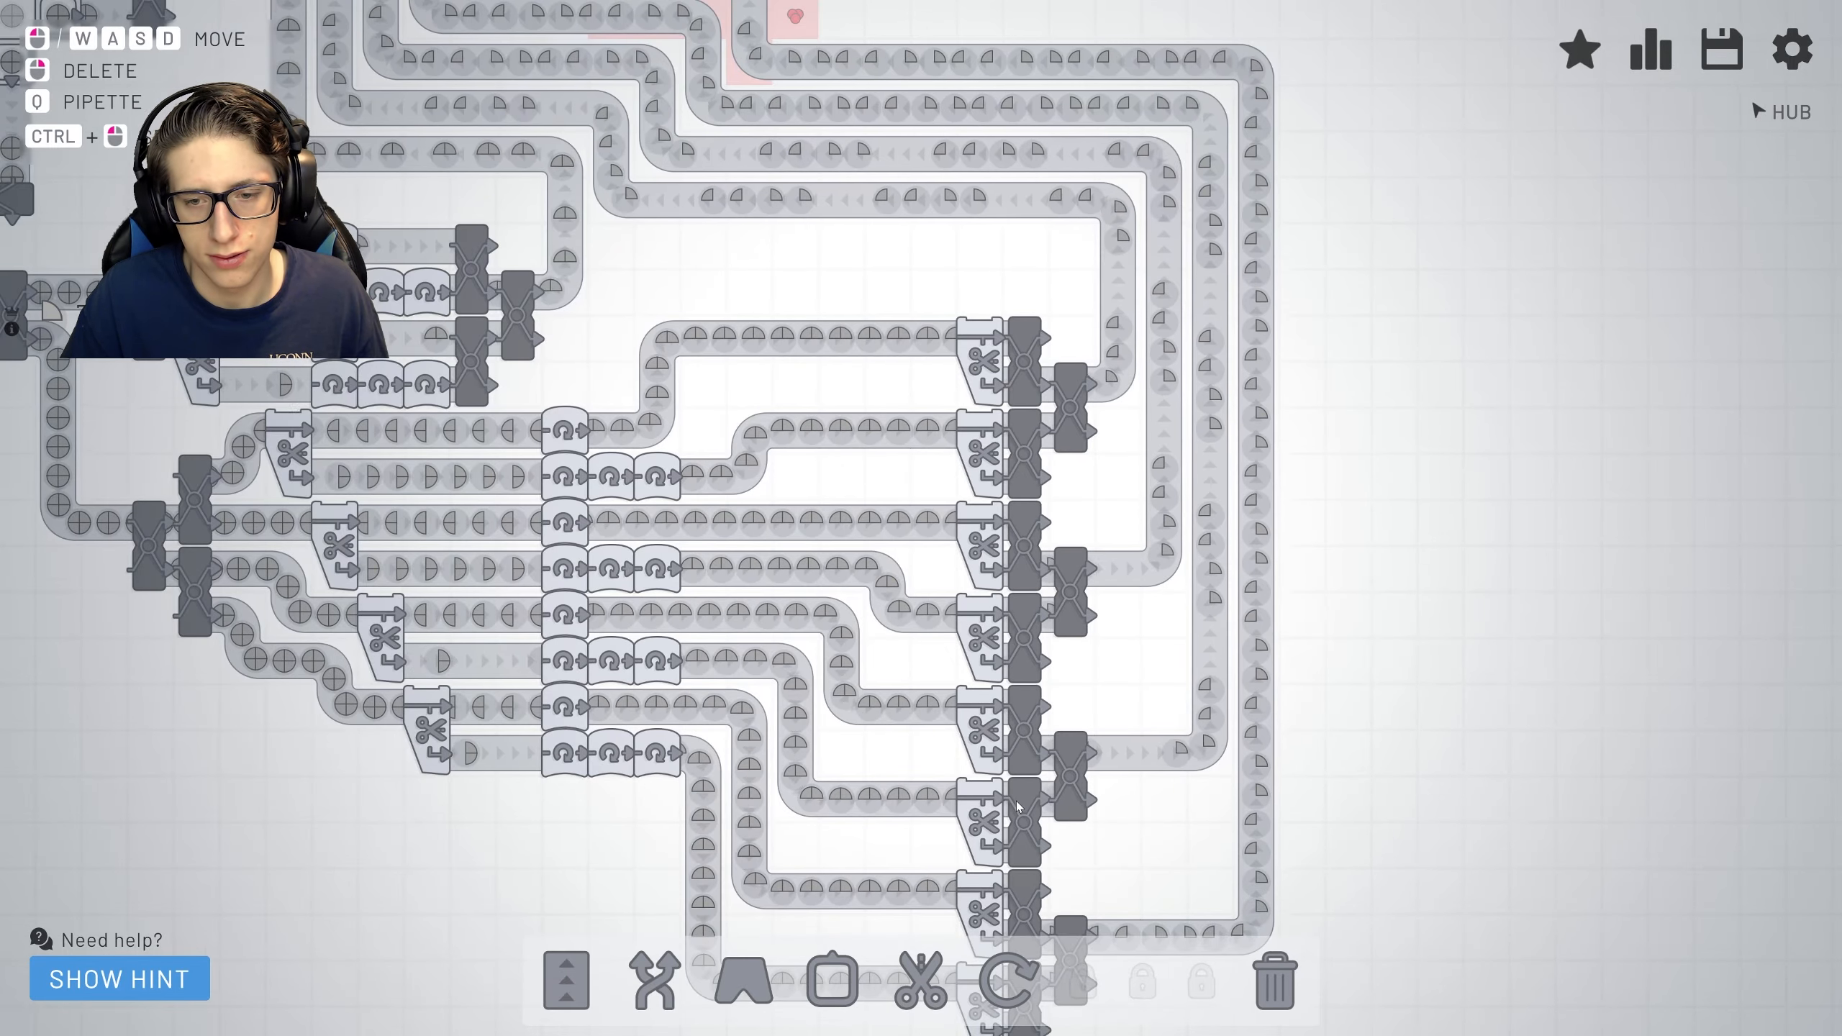
scroll(1151, 575, up, 1)
Pan the view back until the hub and its delivery counter are centred.
key(w)
key(d)
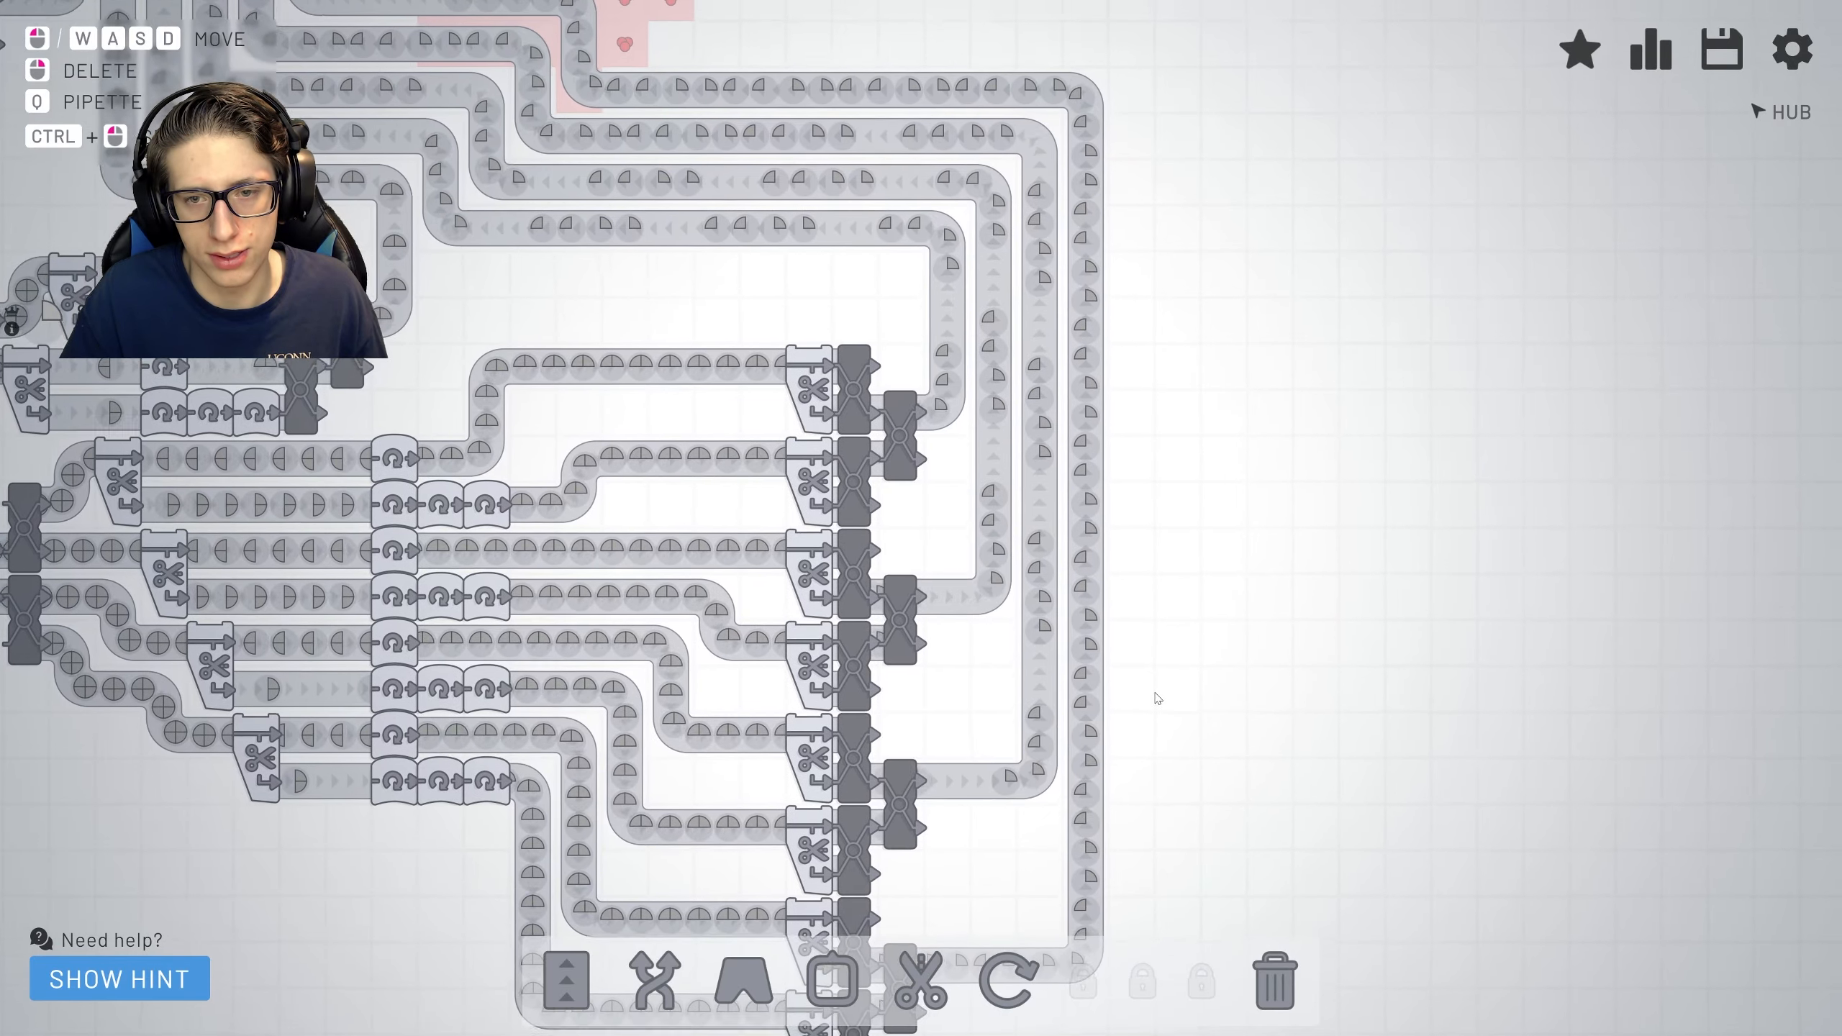
key(w)
key(a)
key(w)
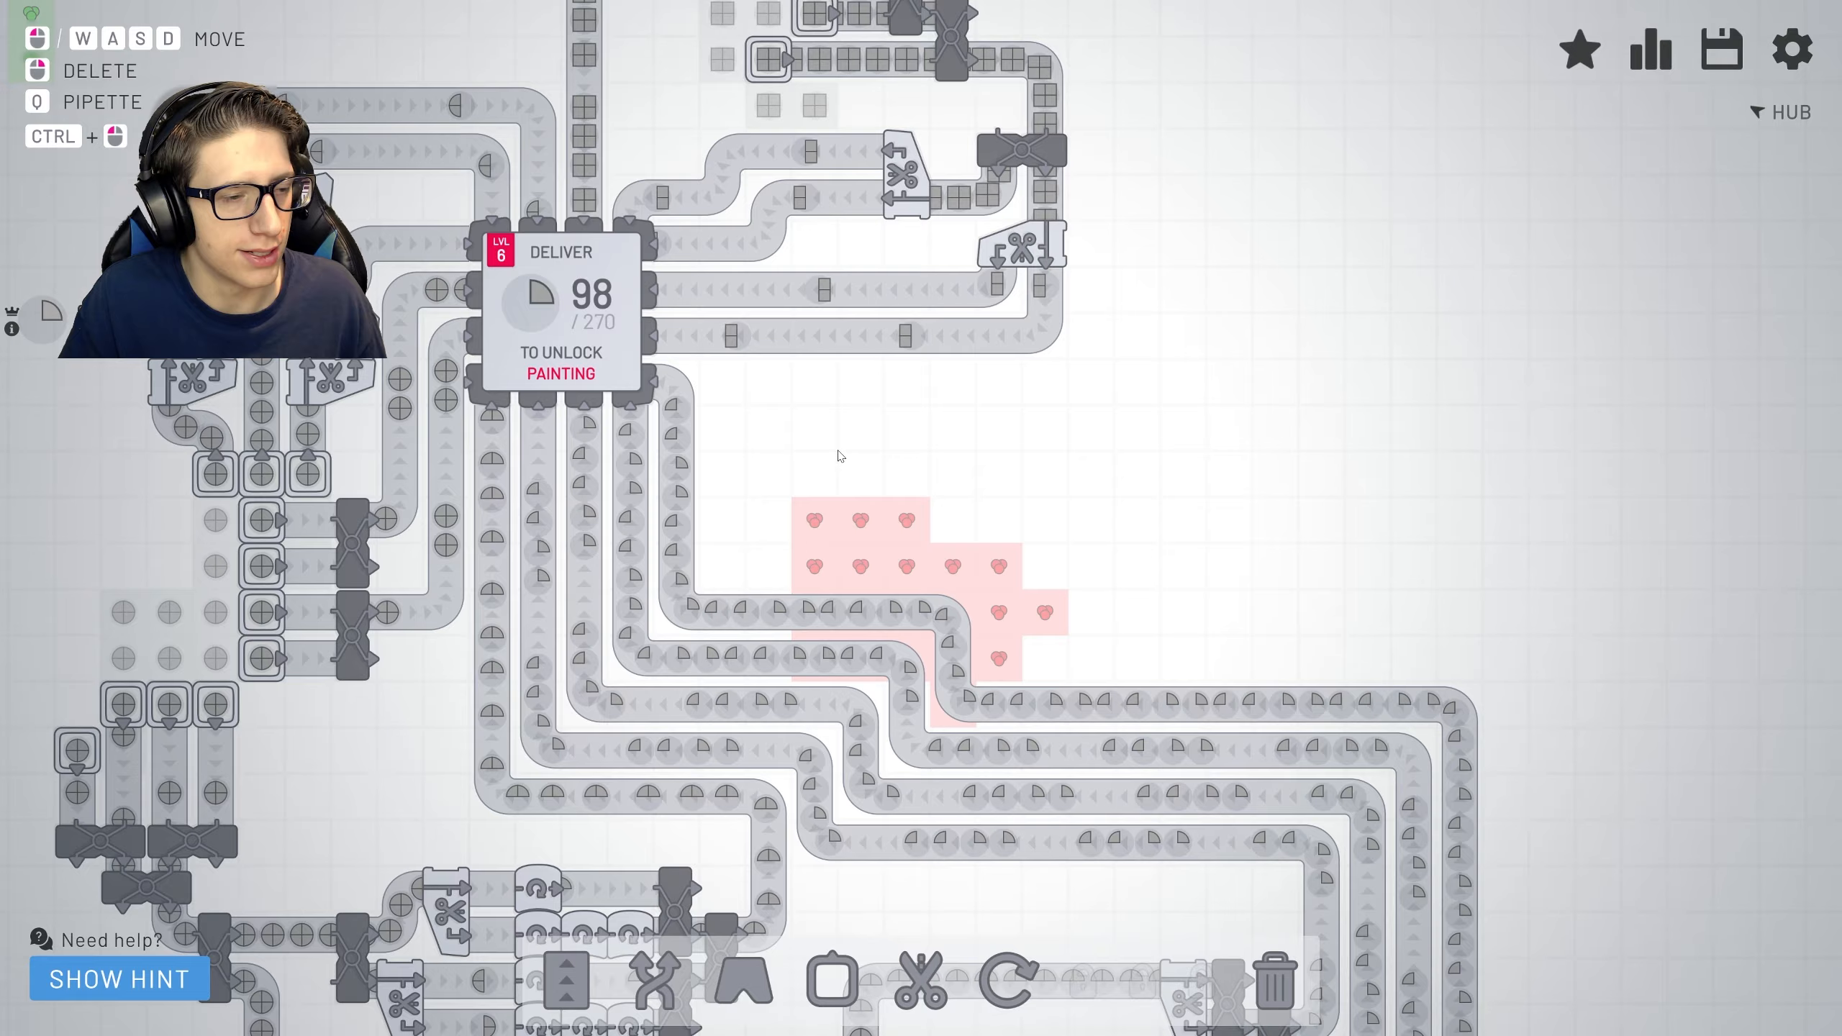
scroll(870, 532, down, 3)
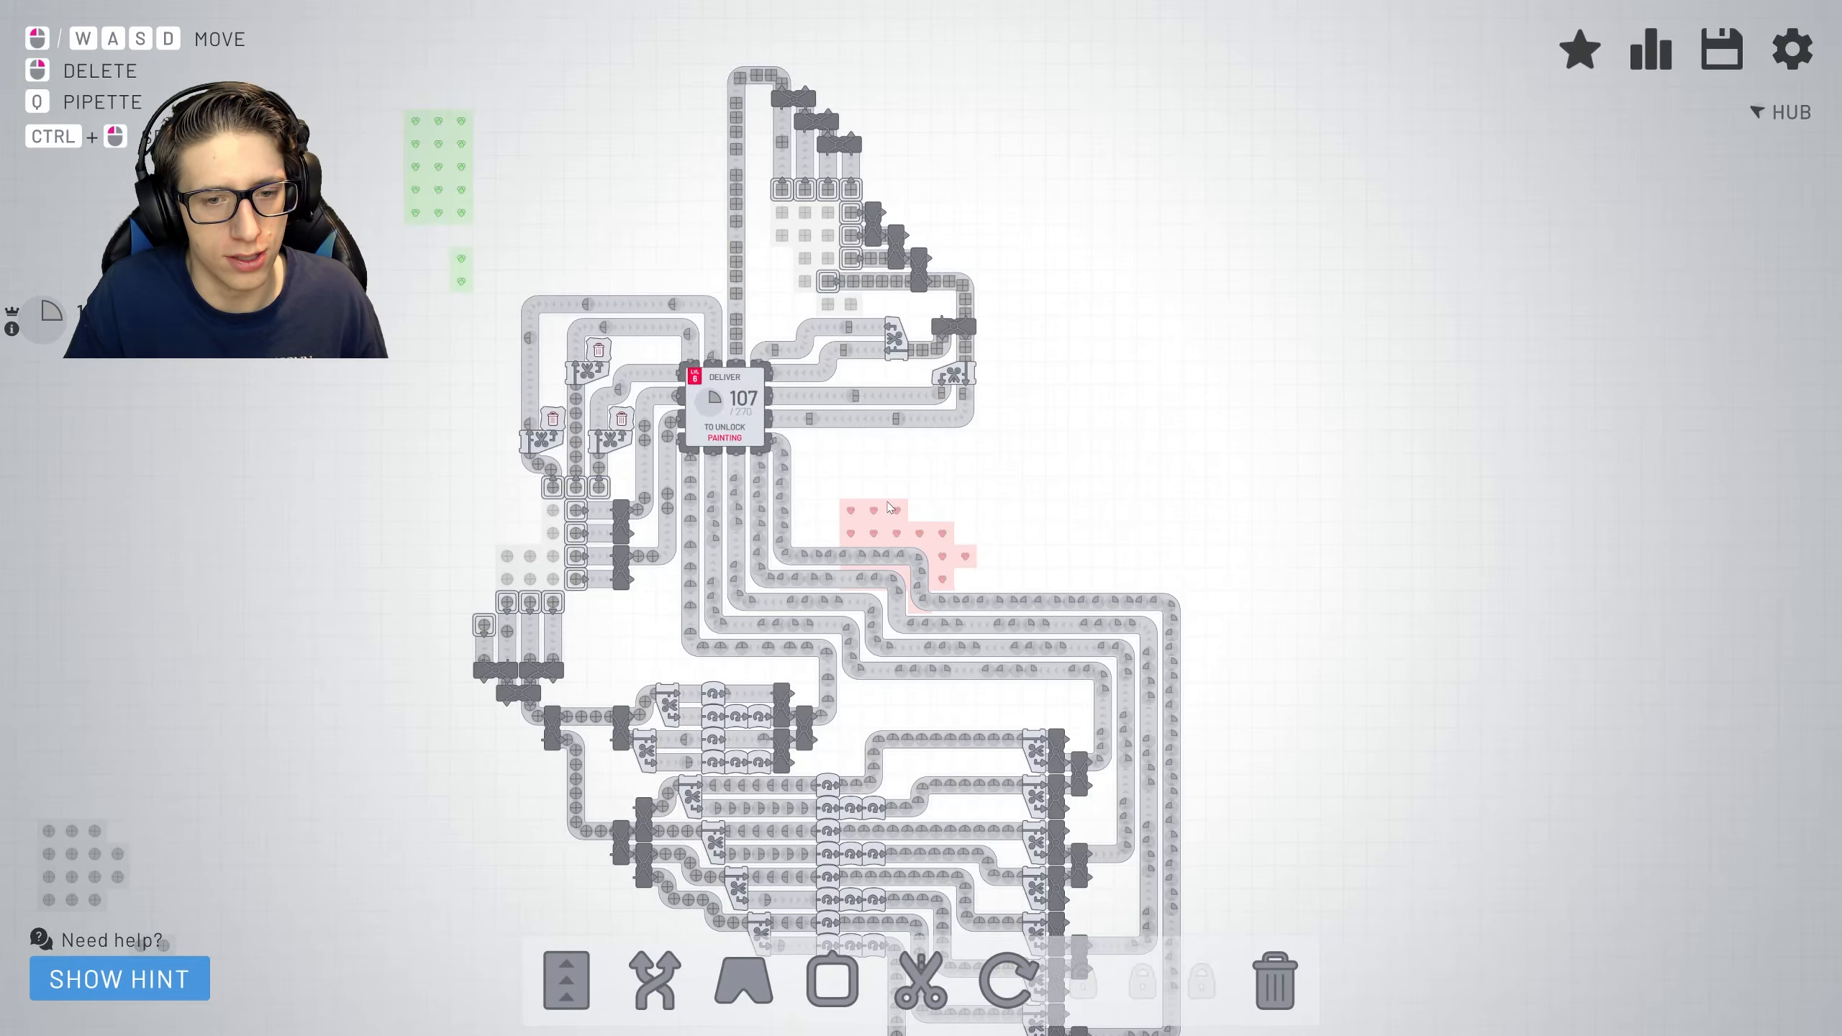
scroll(889, 499, up, 3)
scroll(907, 518, up, 2)
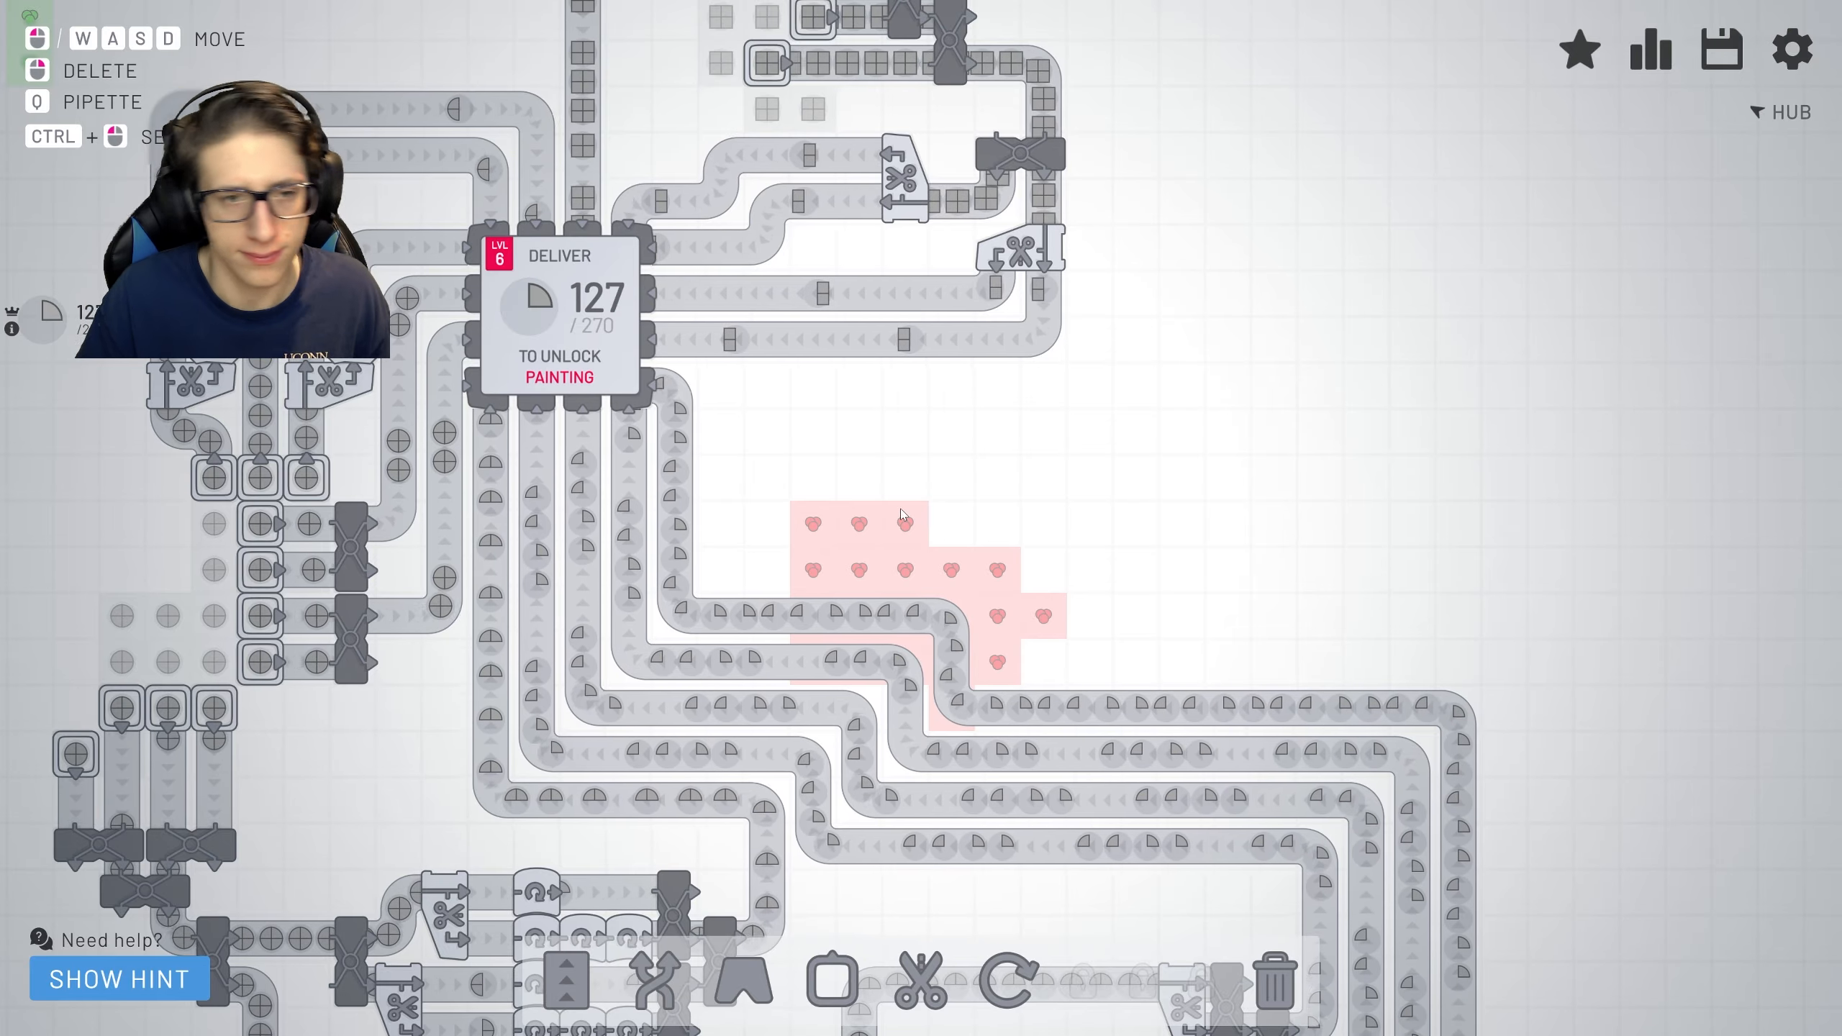
Bring up the upgrades overview with the F key.
key(w)
scroll(1552, 57, down, 2)
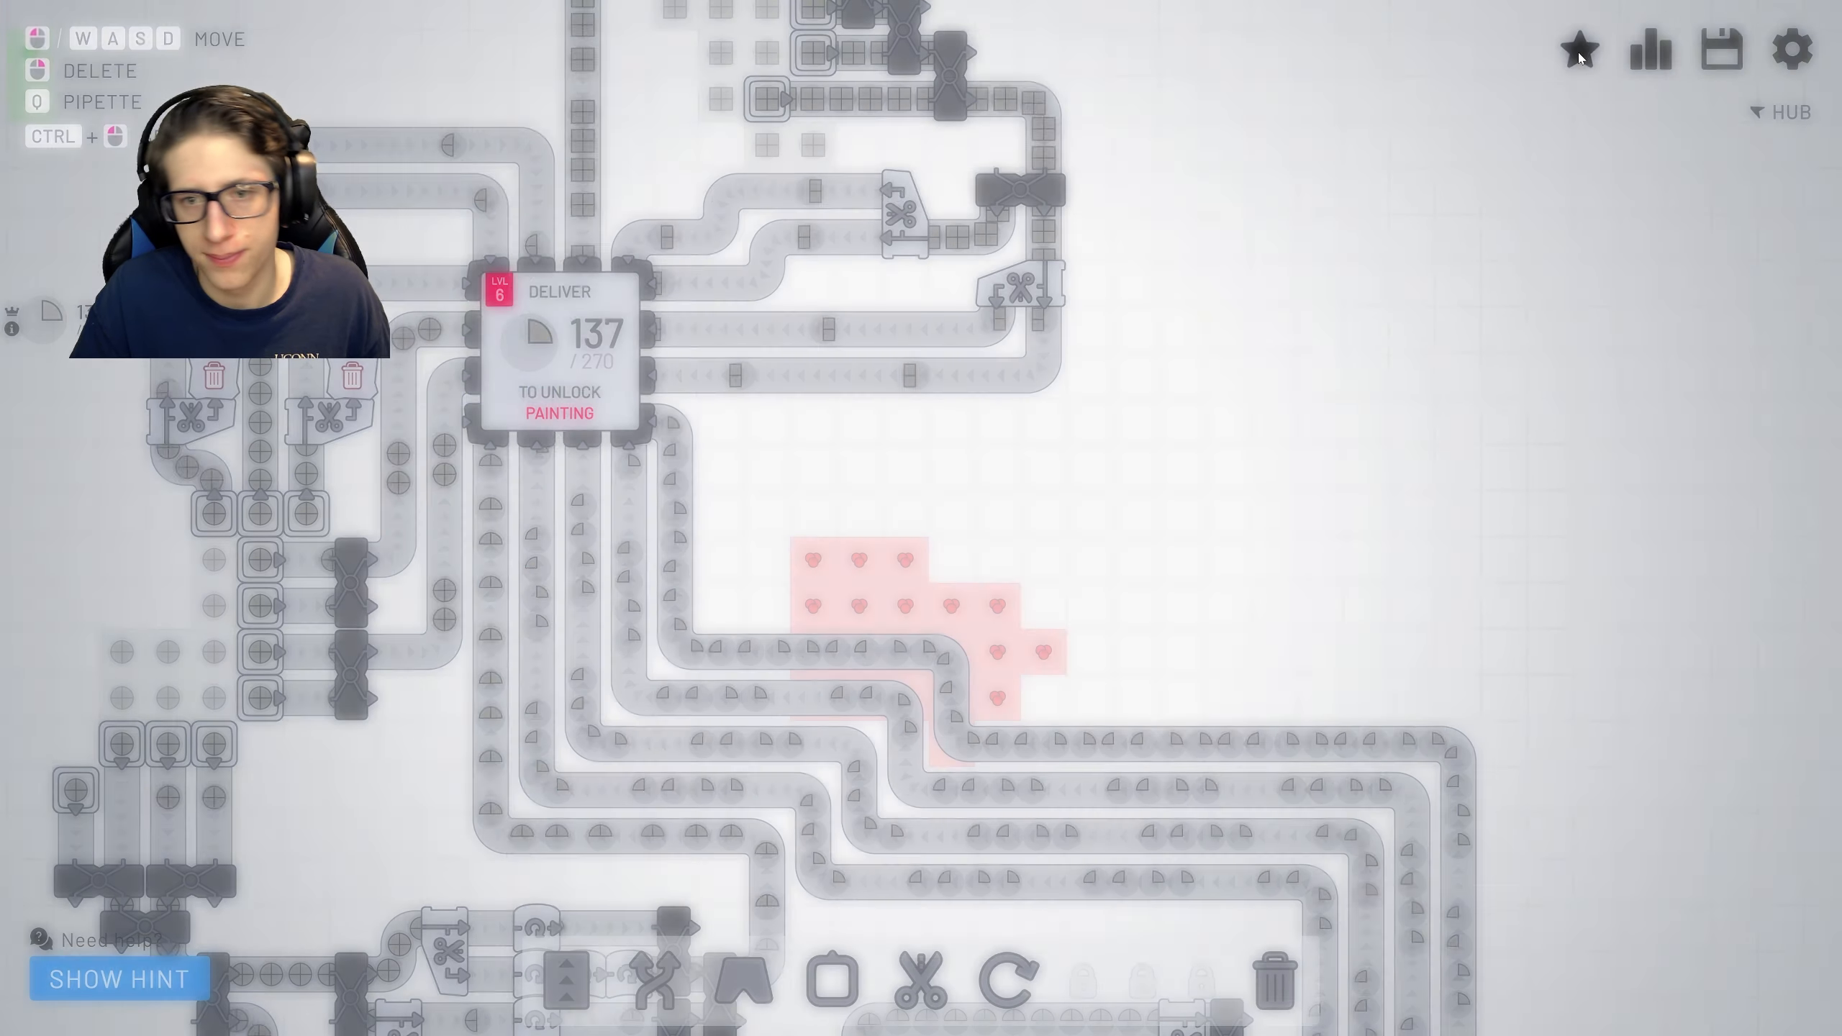
key(f)
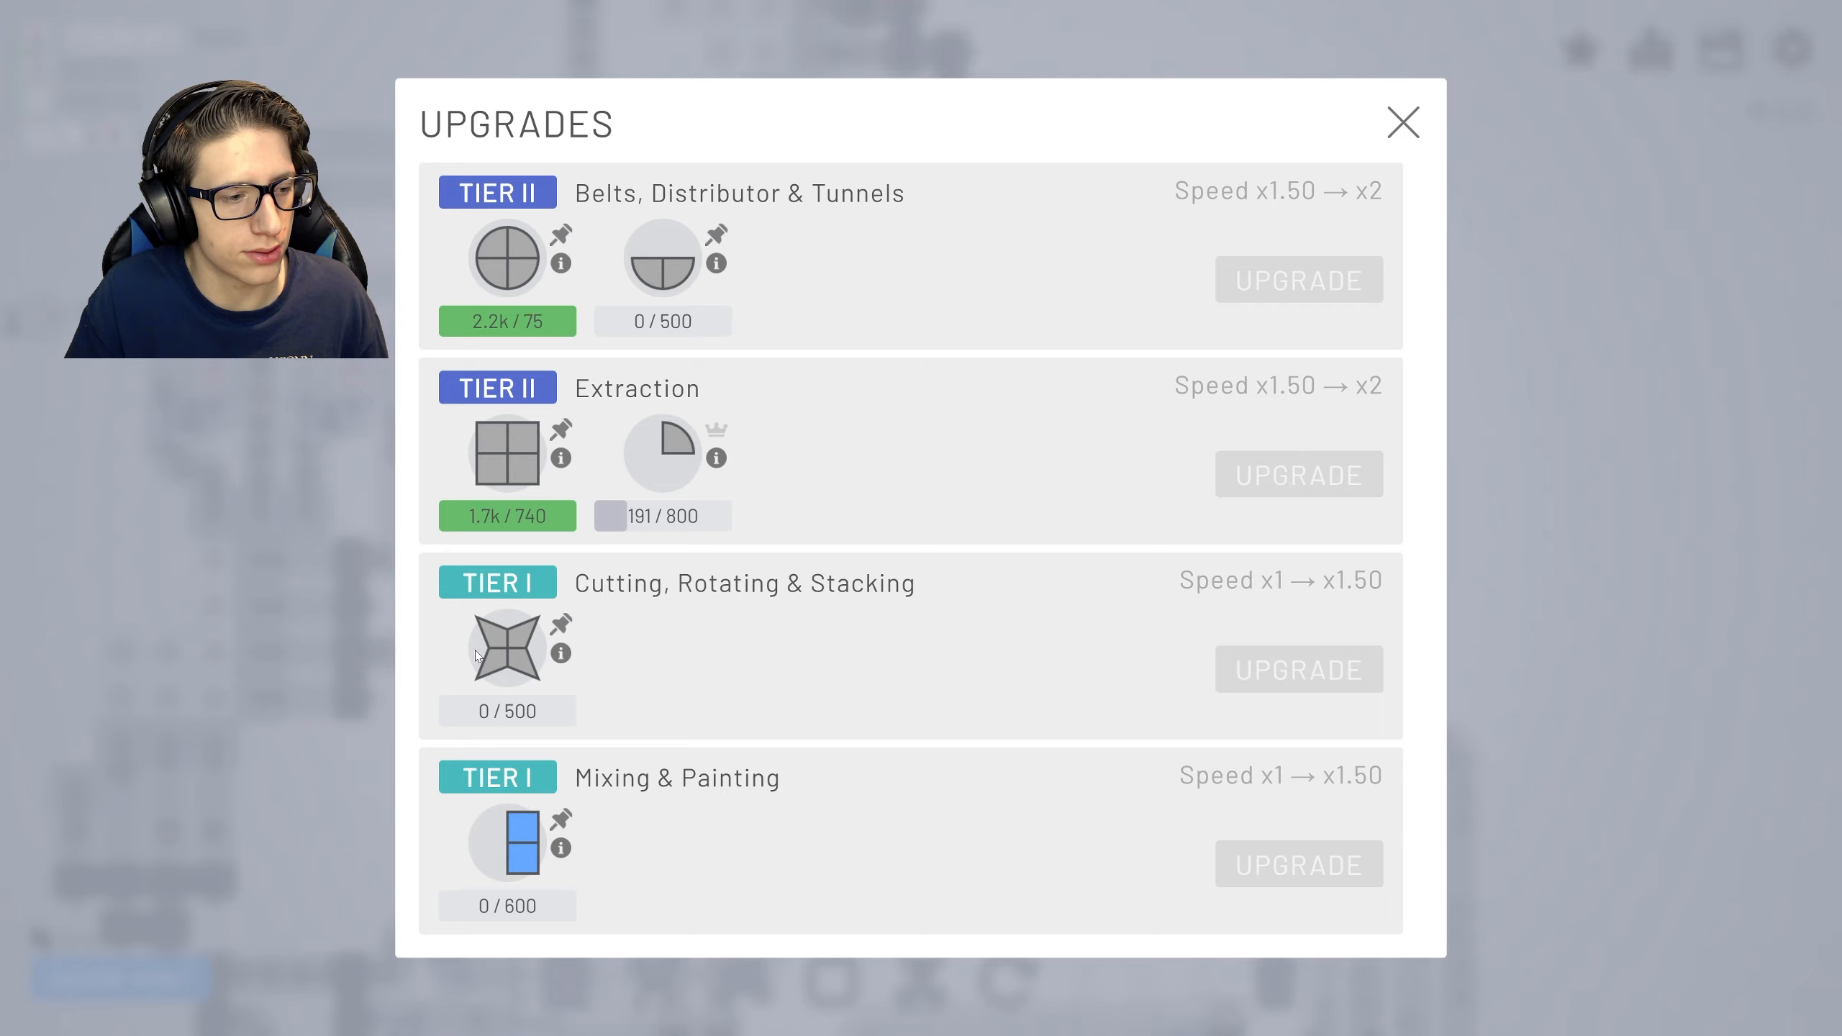
Dismiss the upgrades overview with Escape.
key(Escape)
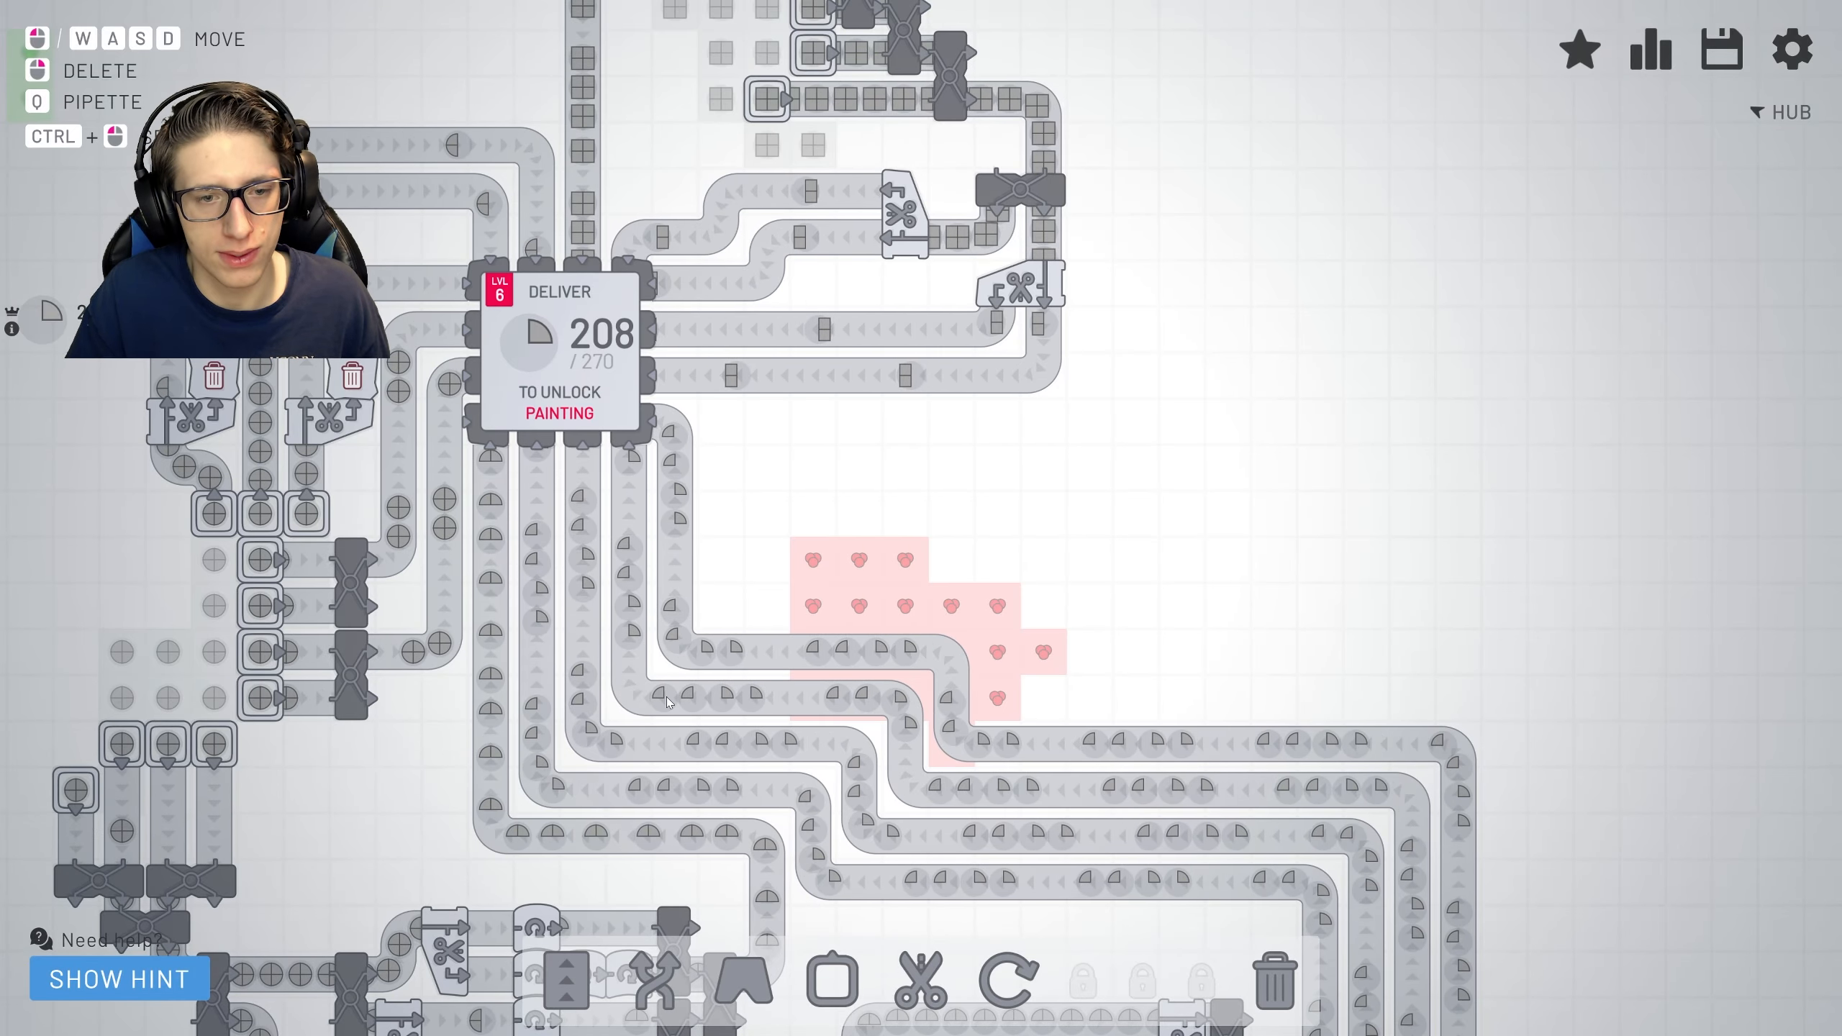
scroll(707, 695, down, 1)
scroll(707, 695, up, 1)
scroll(706, 696, down, 5)
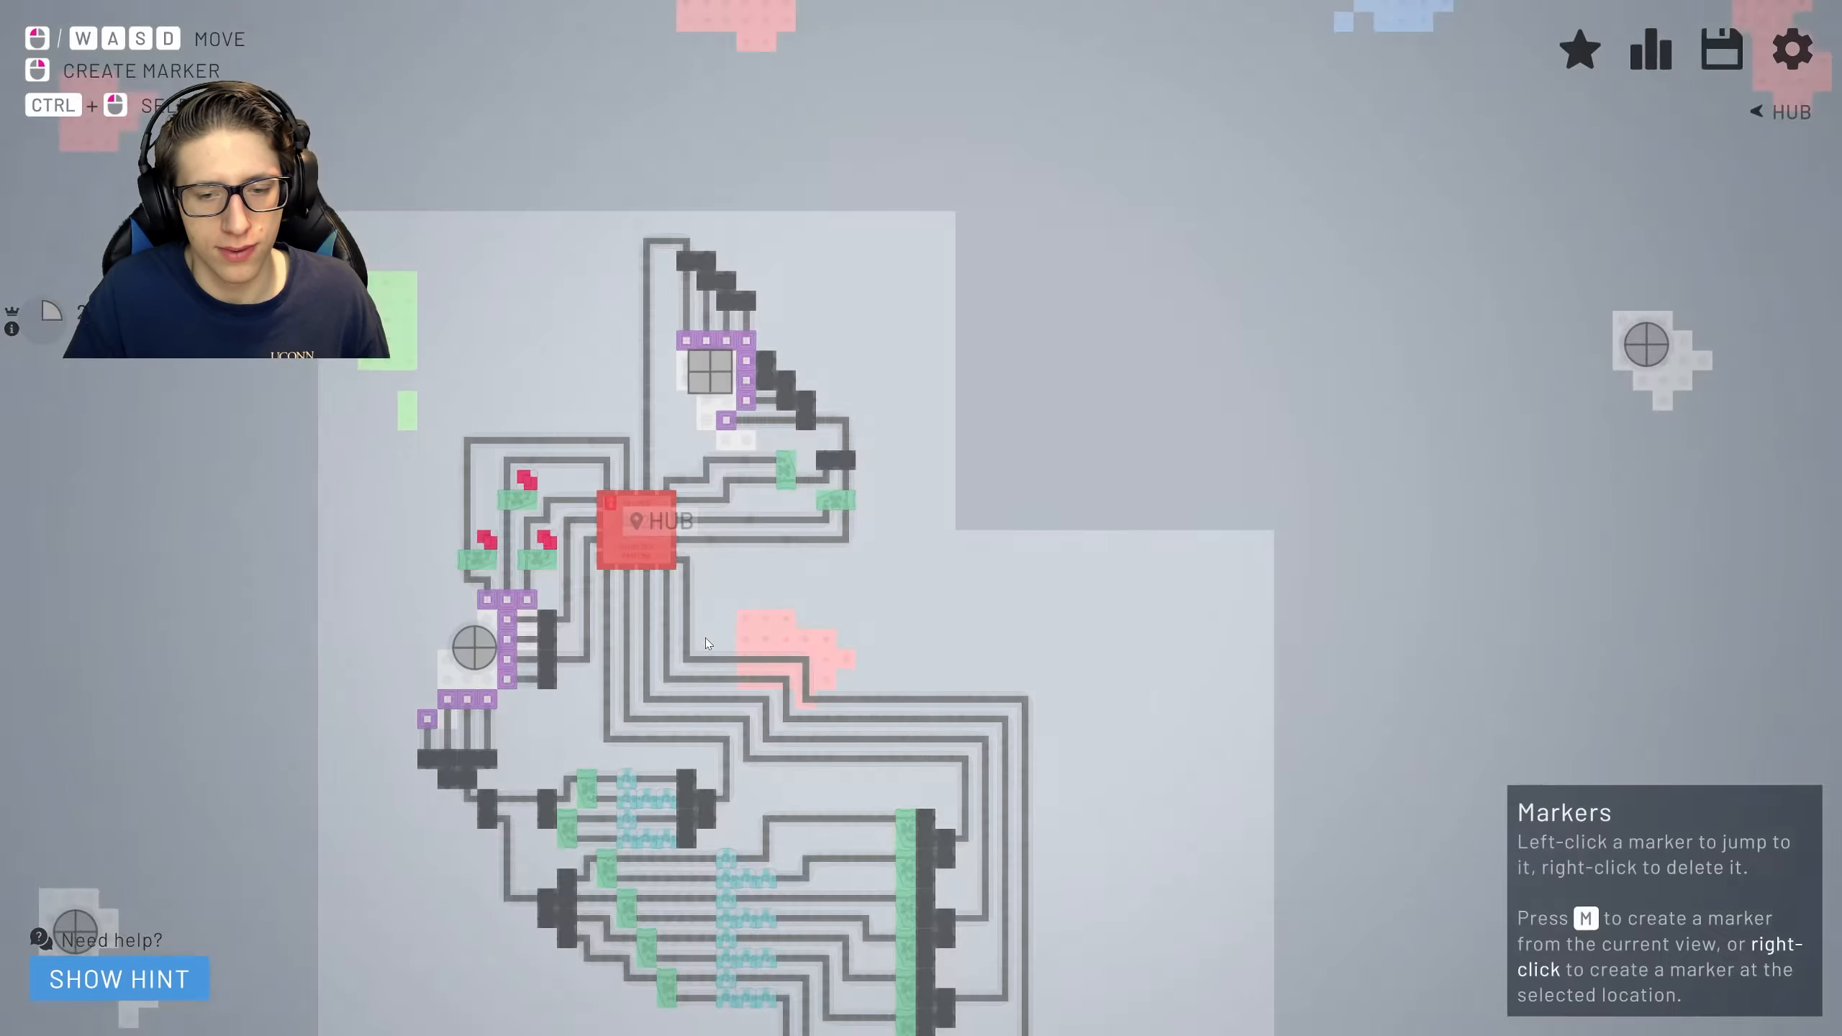
scroll(767, 619, up, 5)
scroll(768, 619, up, 3)
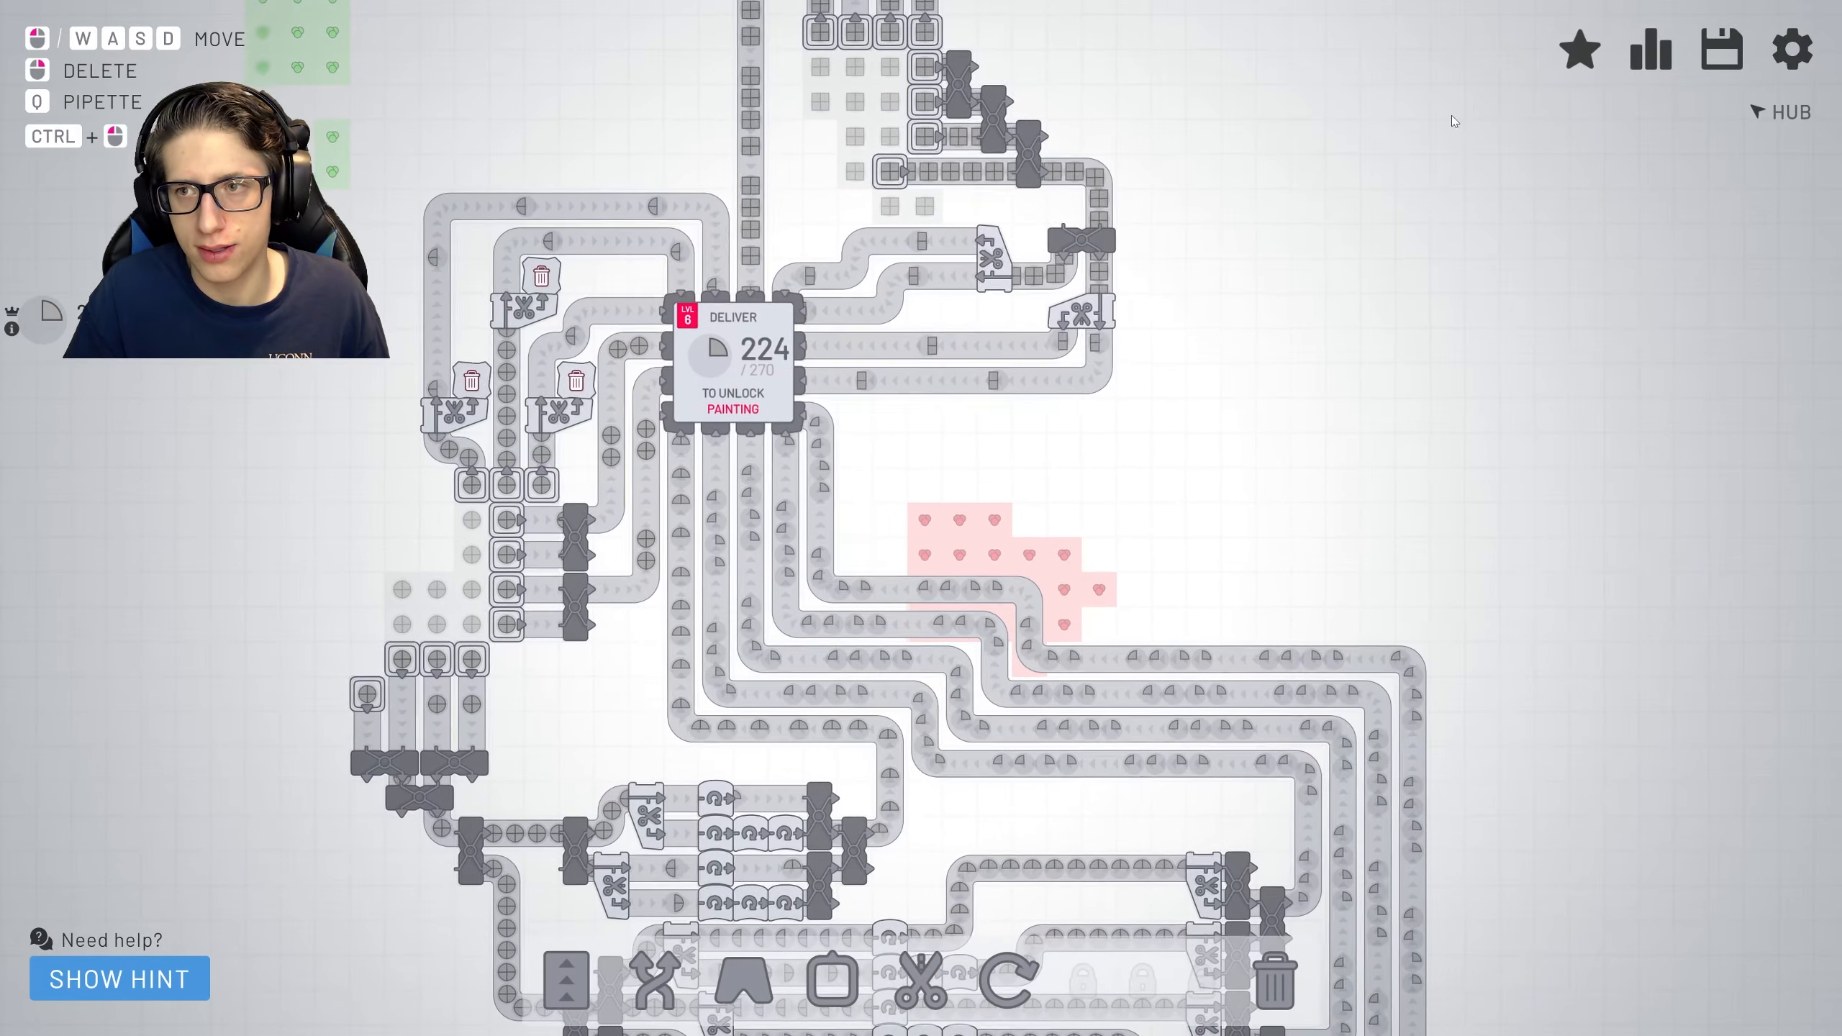
click(1583, 51)
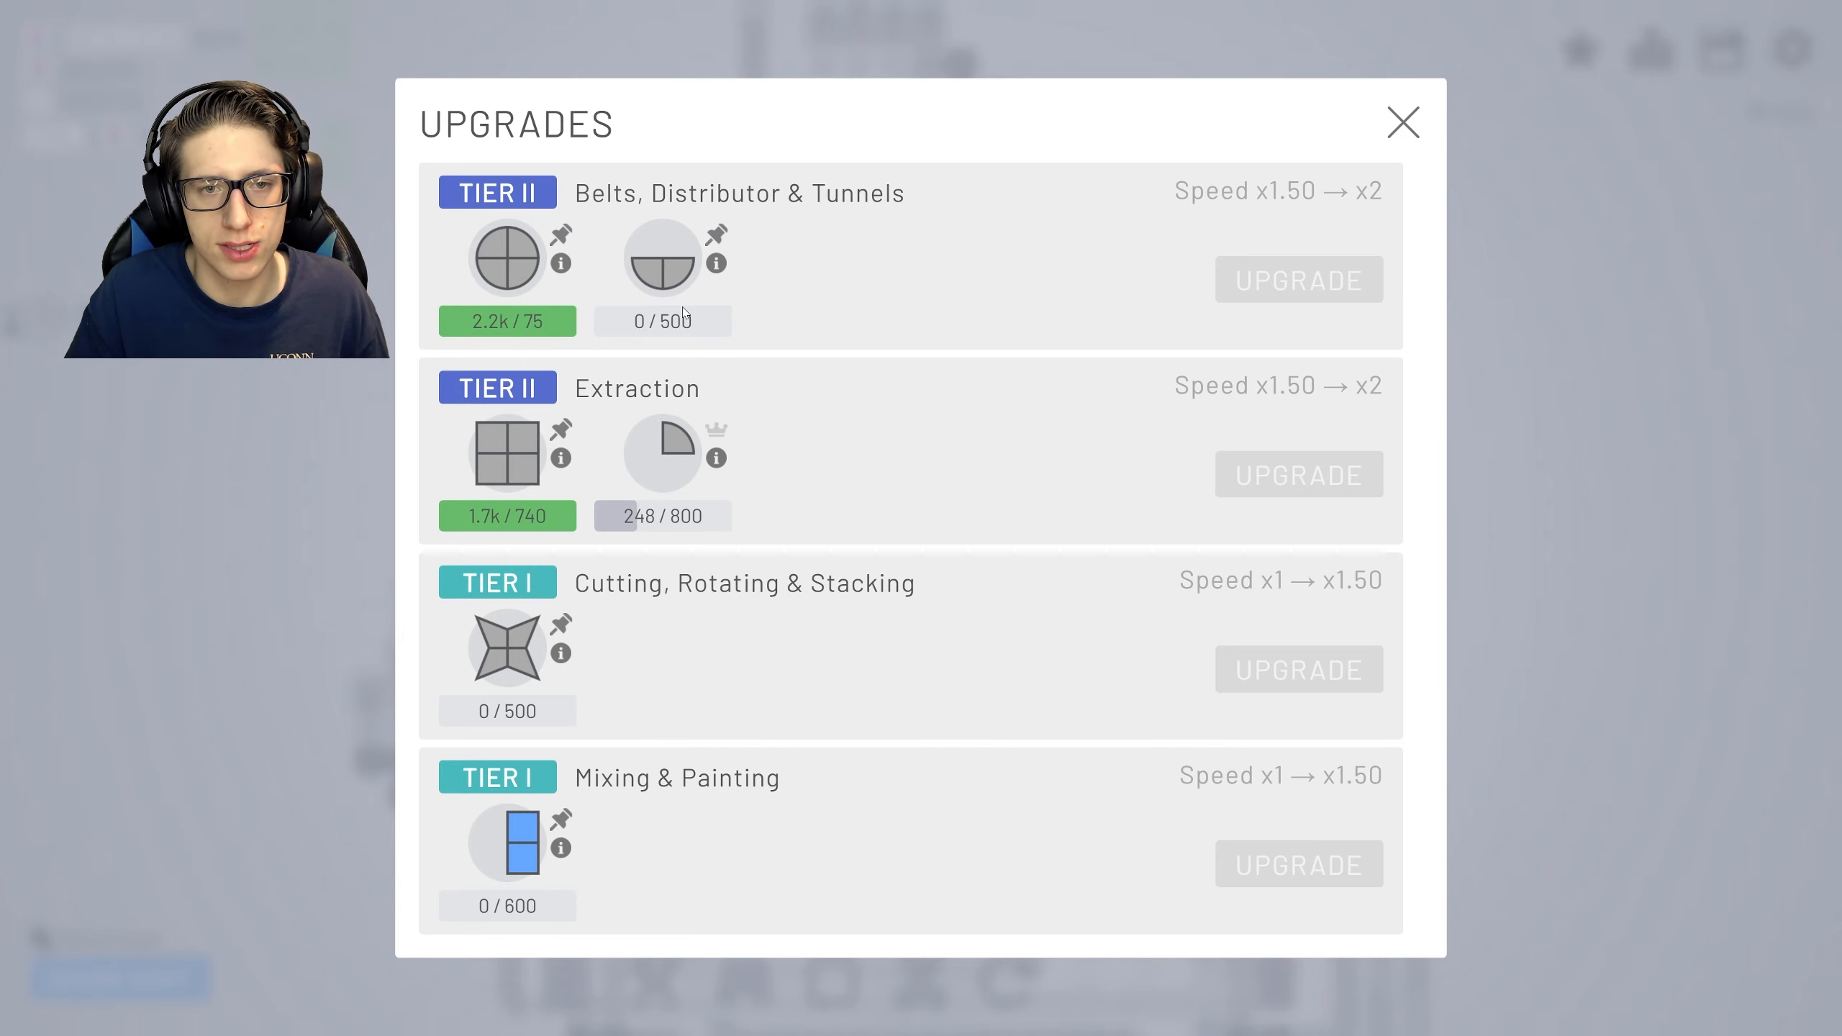
key(Escape)
scroll(814, 421, down, 8)
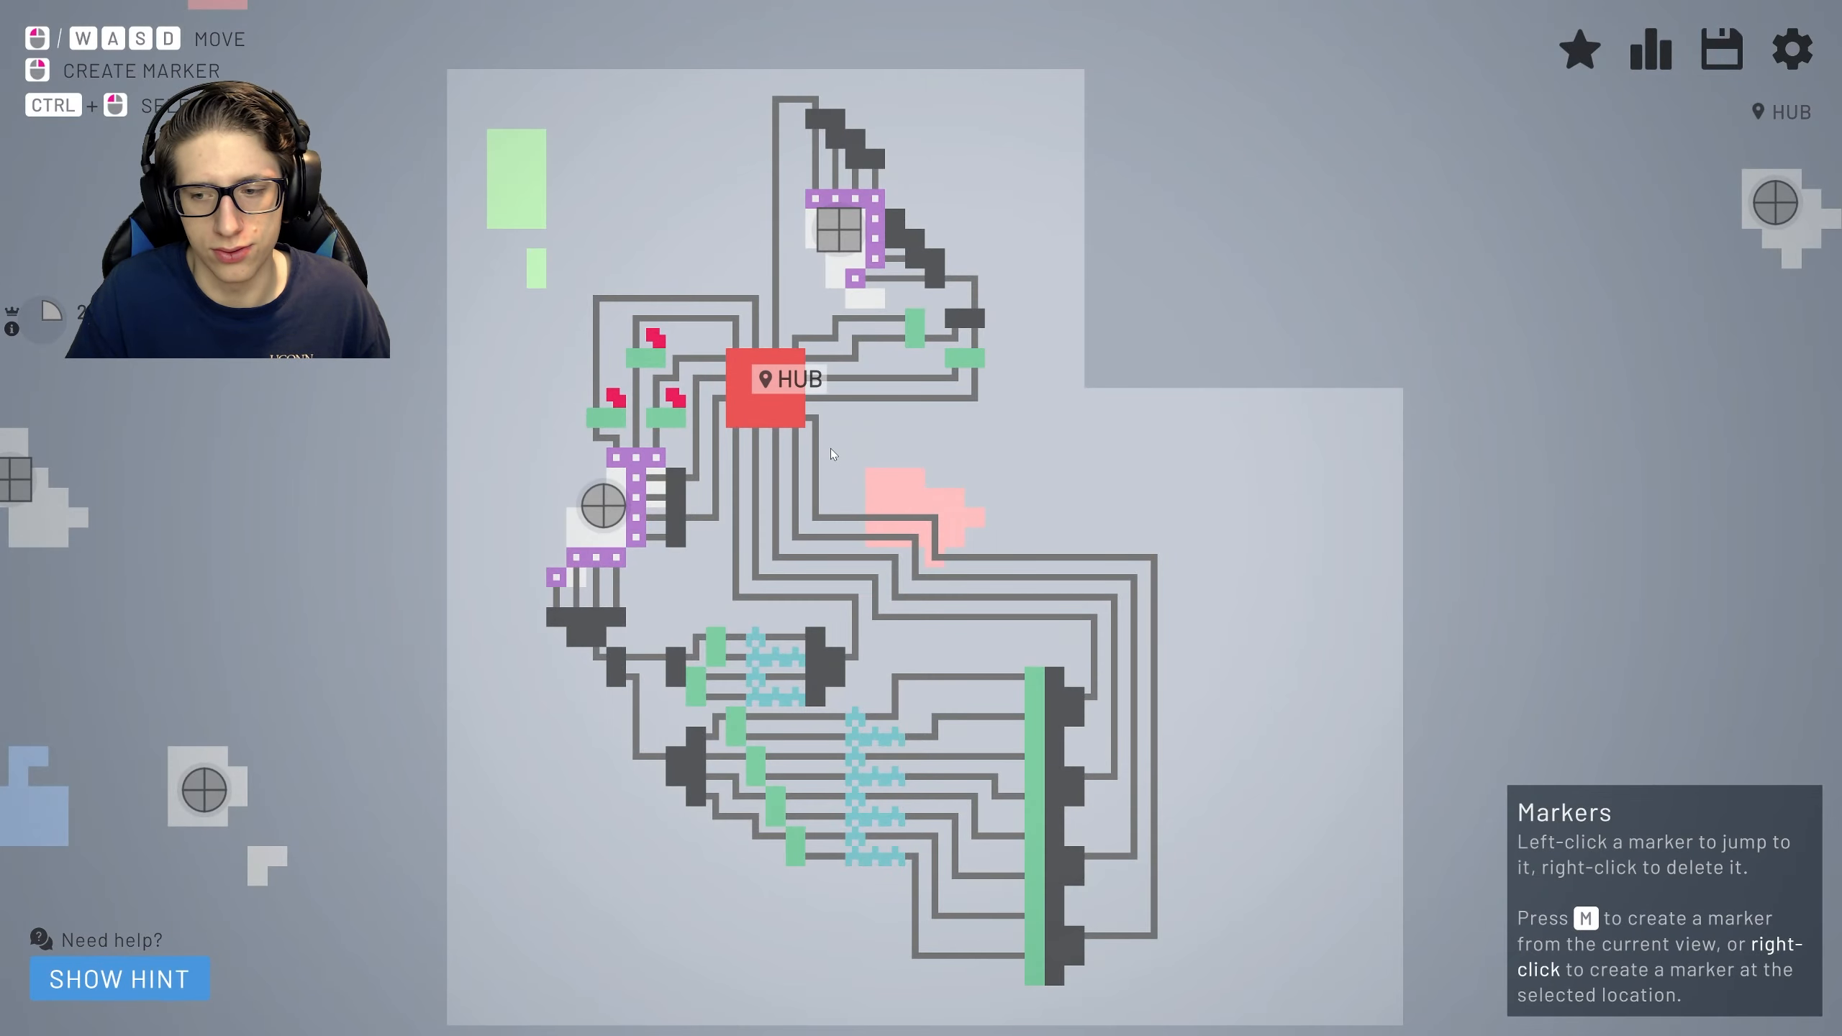
scroll(831, 449, up, 8)
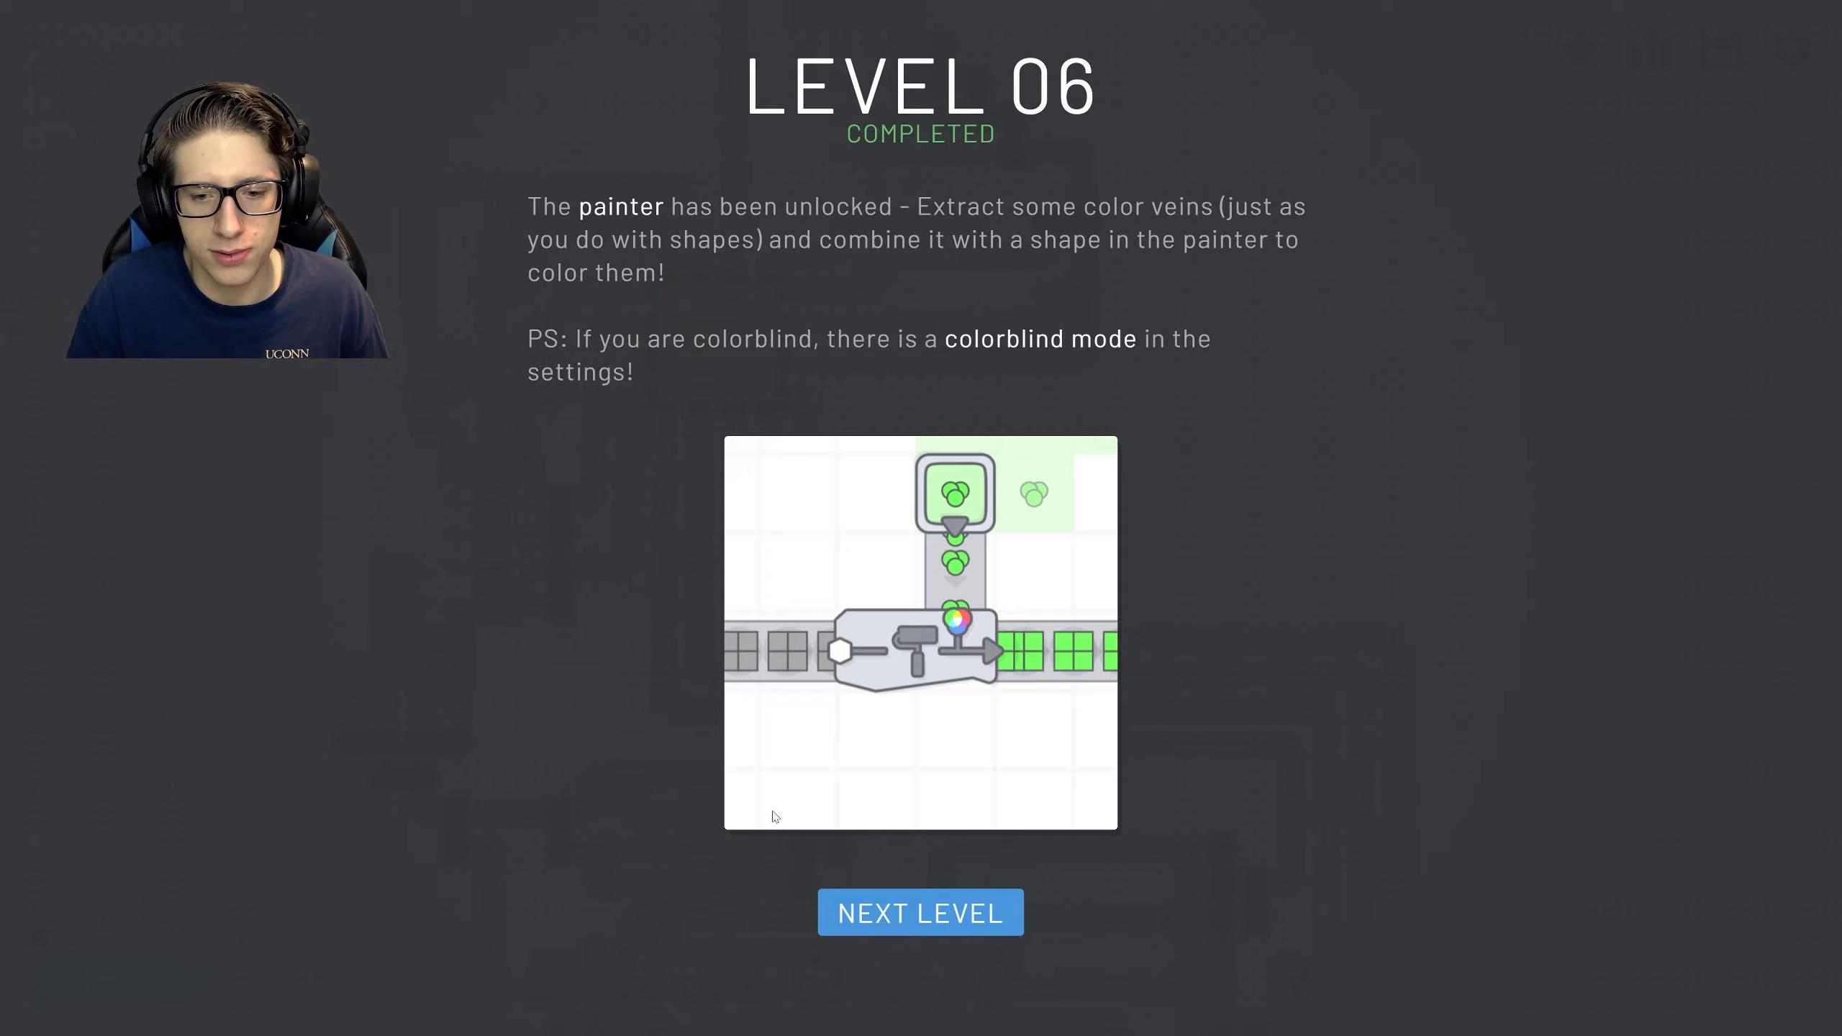
Continue to level 7 from the Level 06 Completed screen.
click(920, 913)
scroll(895, 572, down, 5)
scroll(895, 574, up, 5)
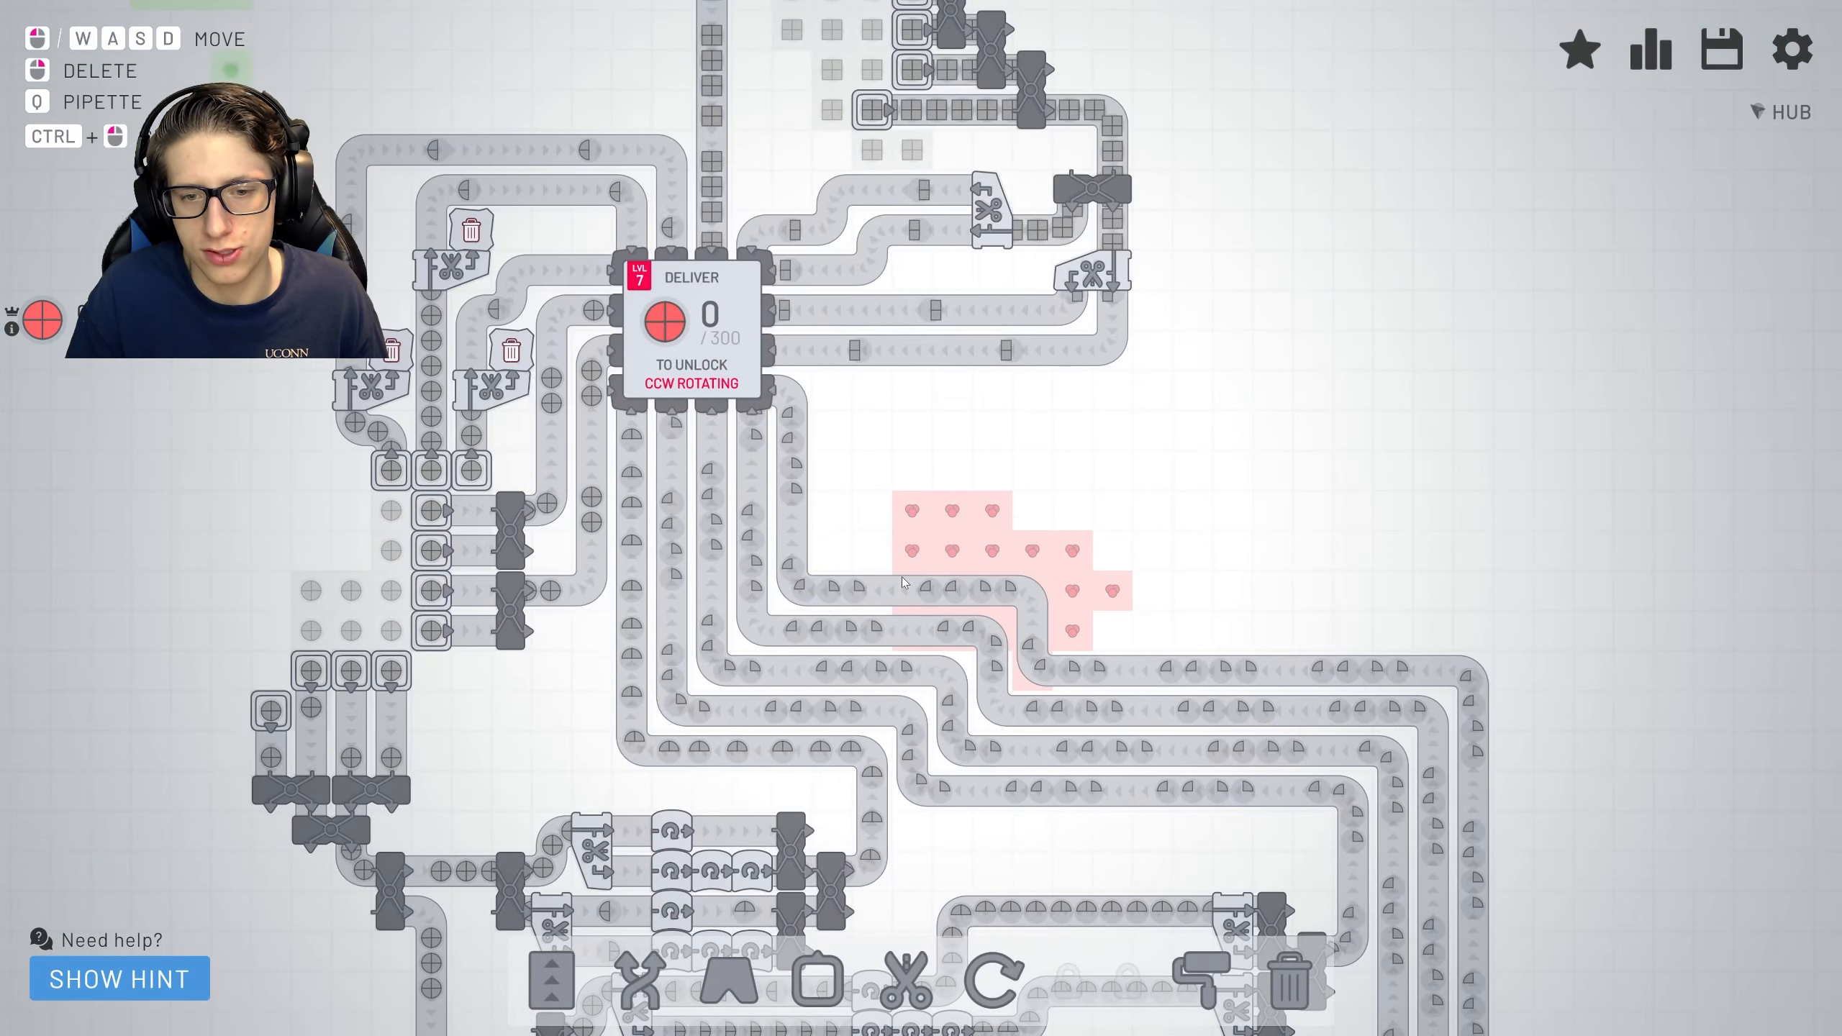
Check the Upgrades overview briefly, then dismiss it to keep travelling across the map.
drag(904, 581, 828, 570)
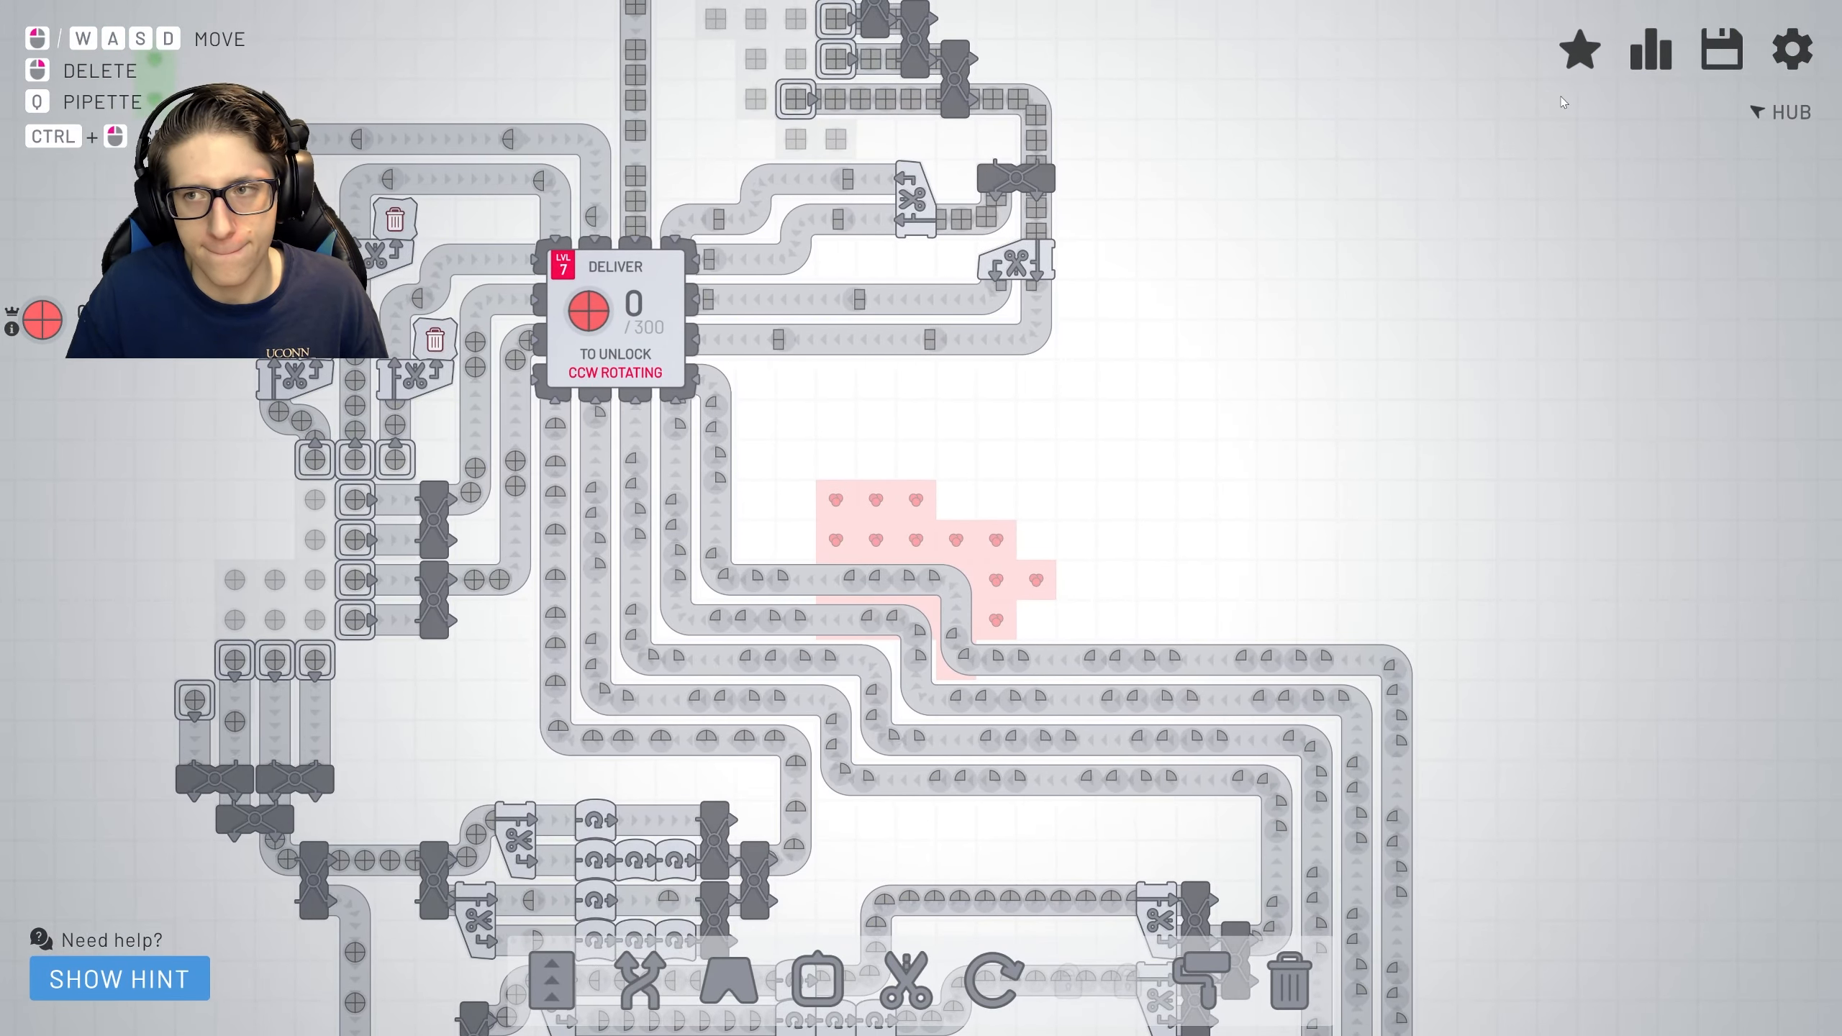
click(1580, 52)
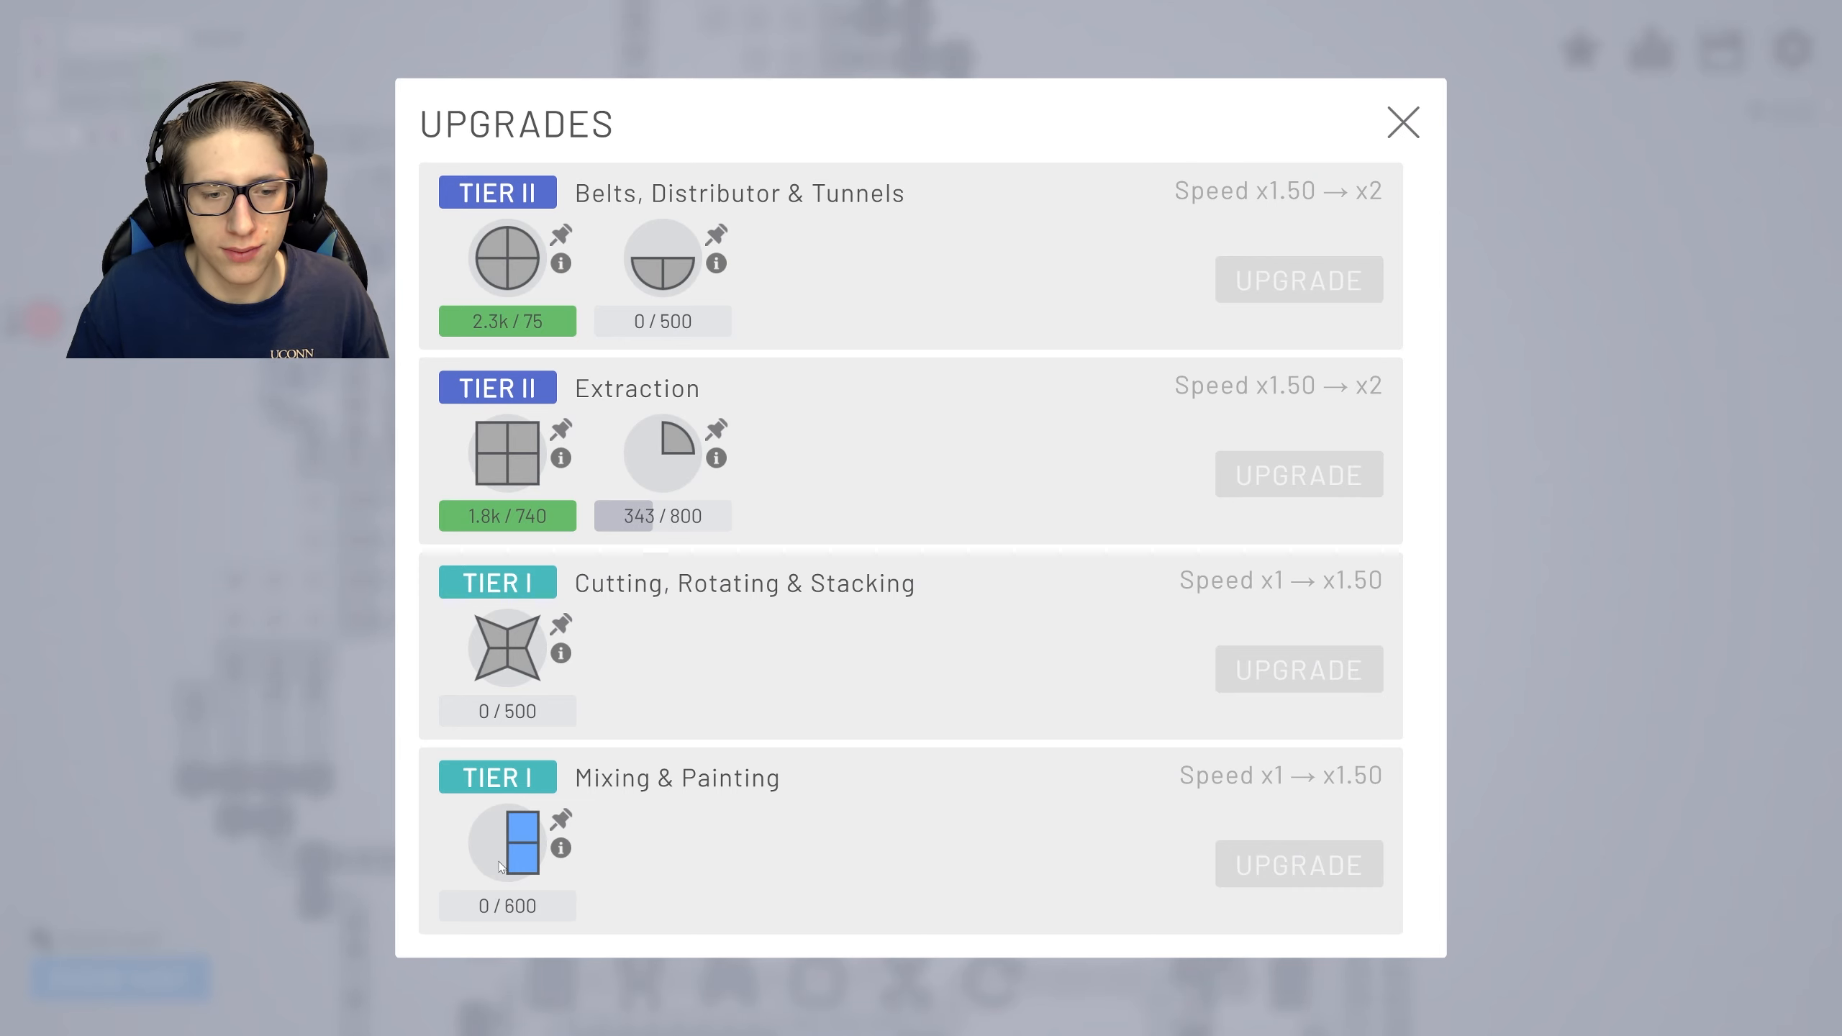
key(Escape)
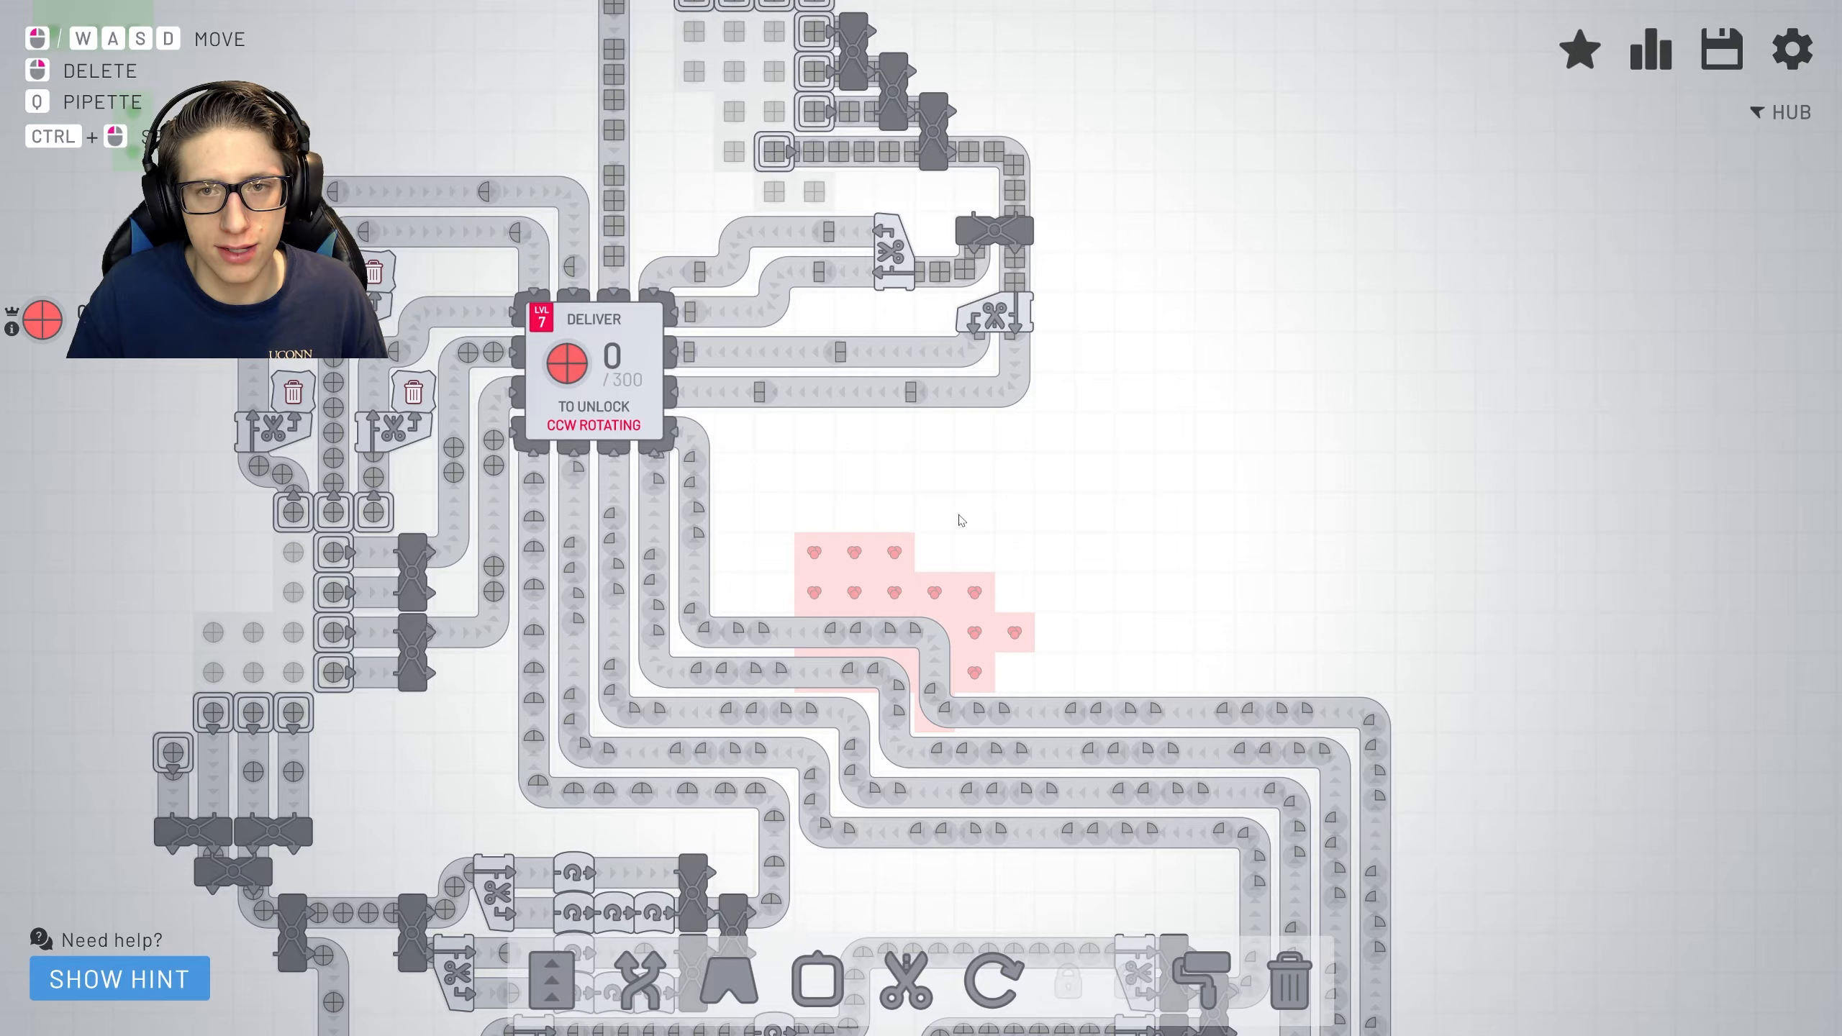
scroll(948, 698, up, 3)
scroll(947, 698, down, 3)
scroll(921, 648, down, 3)
scroll(859, 603, down, 4)
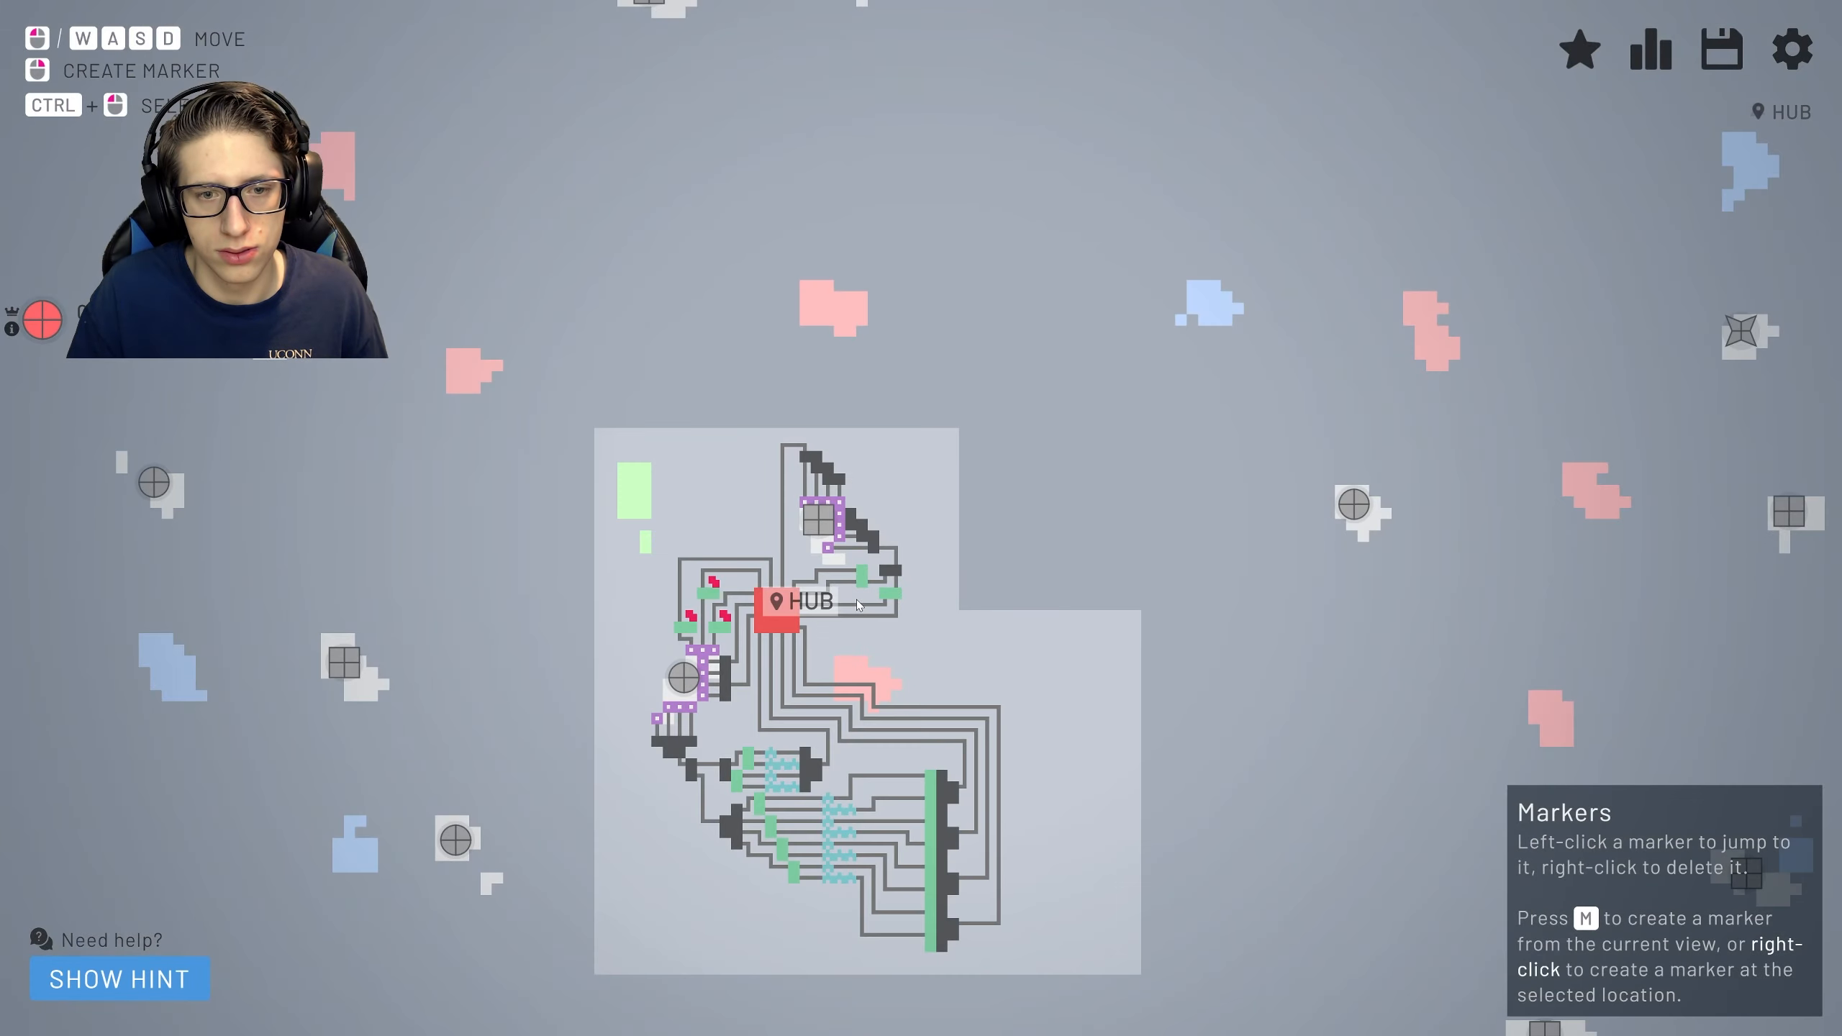
Place extractors on the blue colour deposit and run a long belt leftward toward the hub.
drag(918, 625, 806, 662)
scroll(863, 604, up, 8)
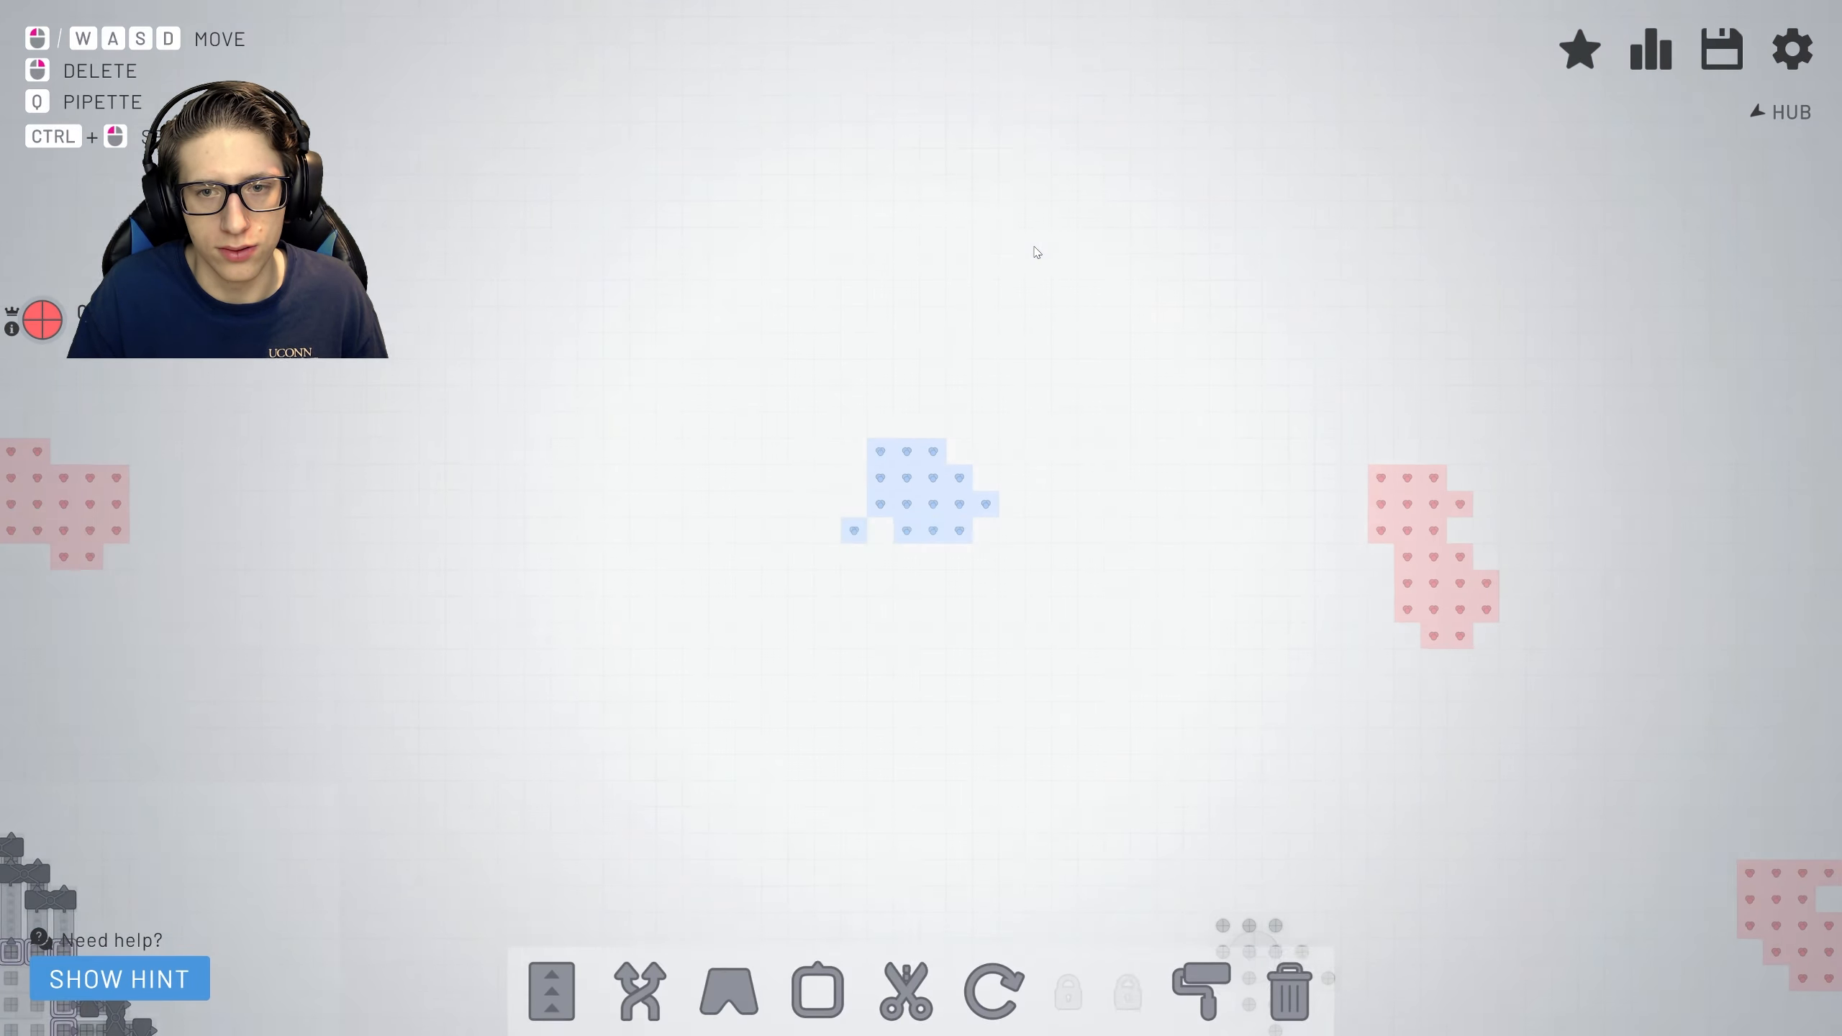
scroll(903, 510, up, 3)
scroll(902, 509, up, 2)
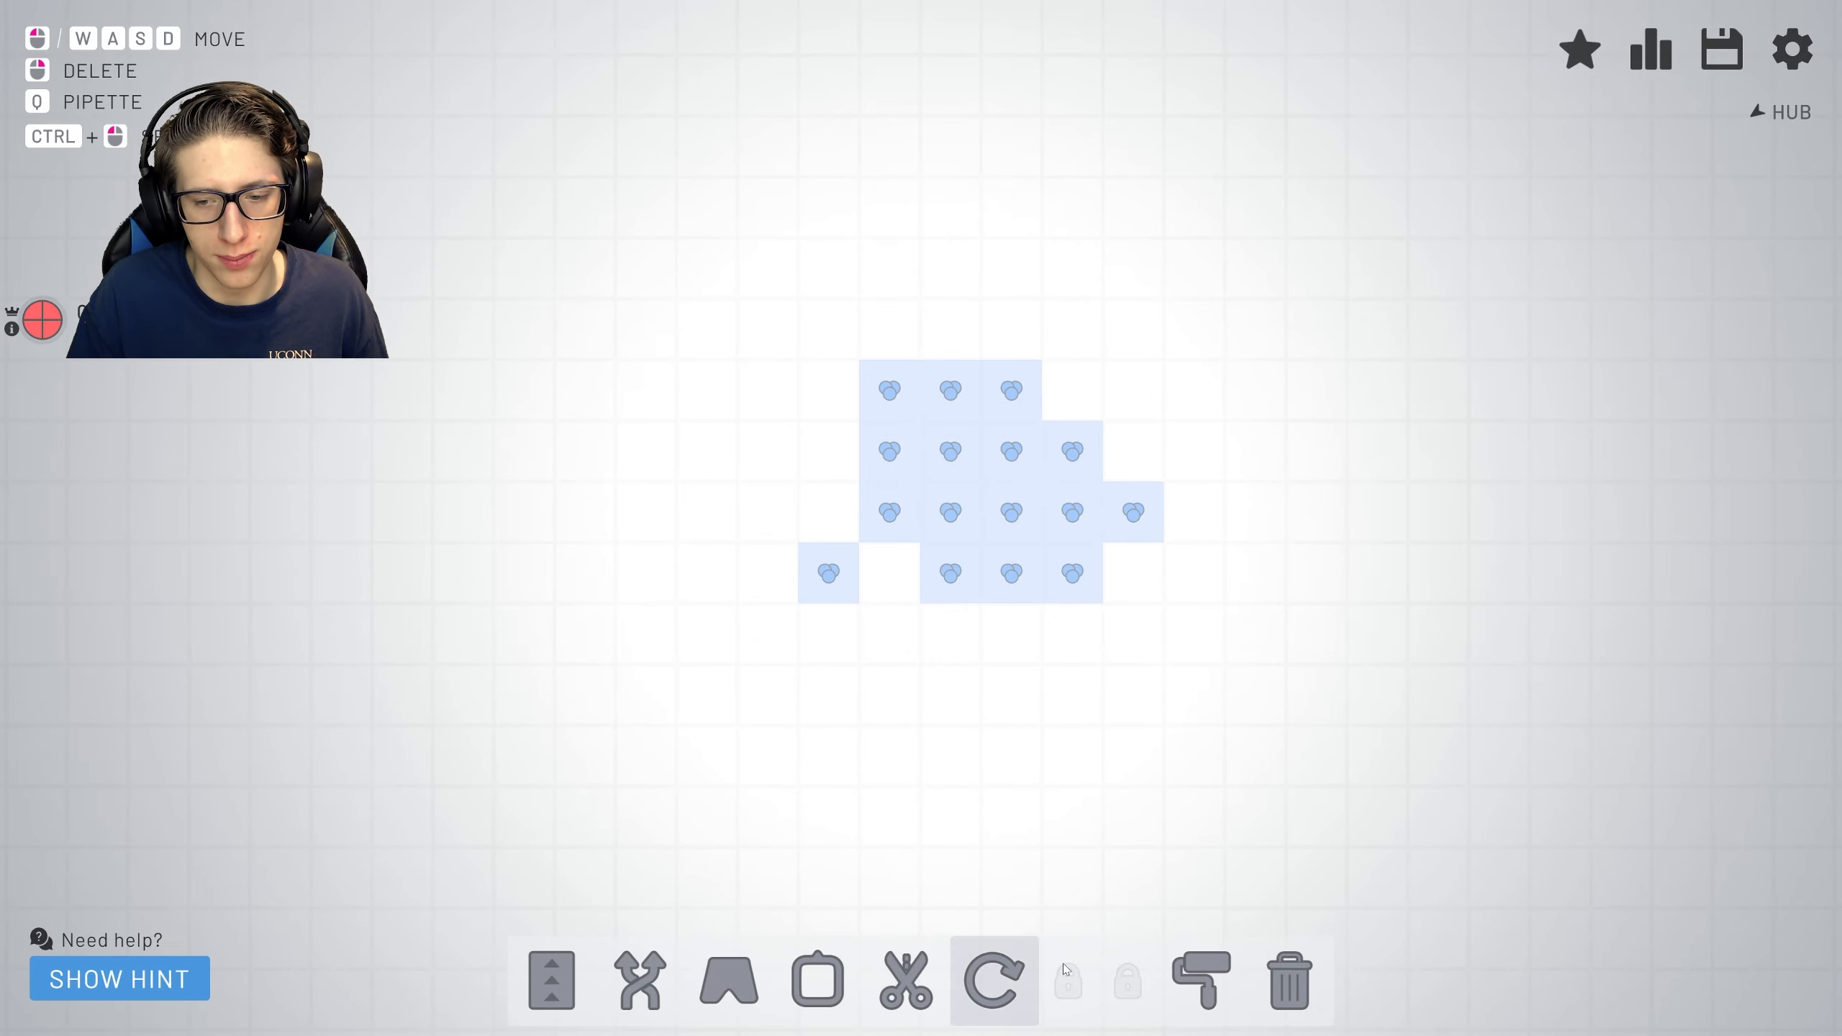
click(817, 980)
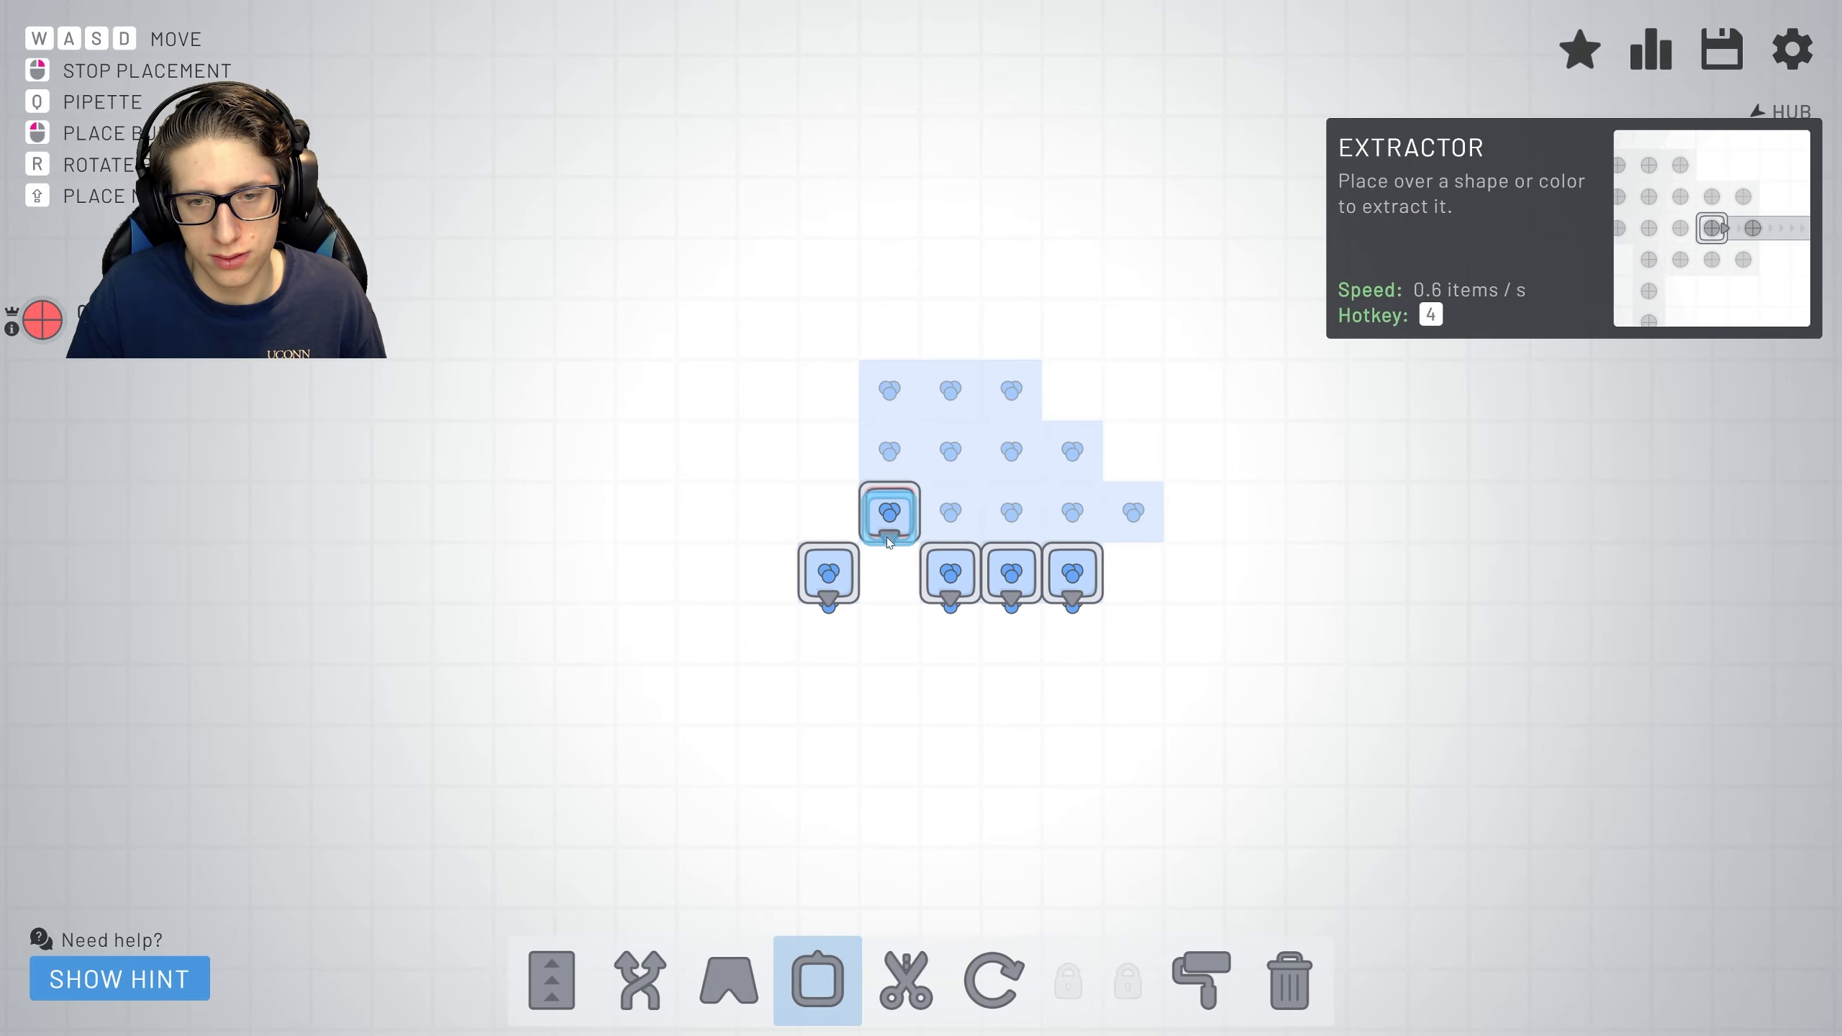
key(1)
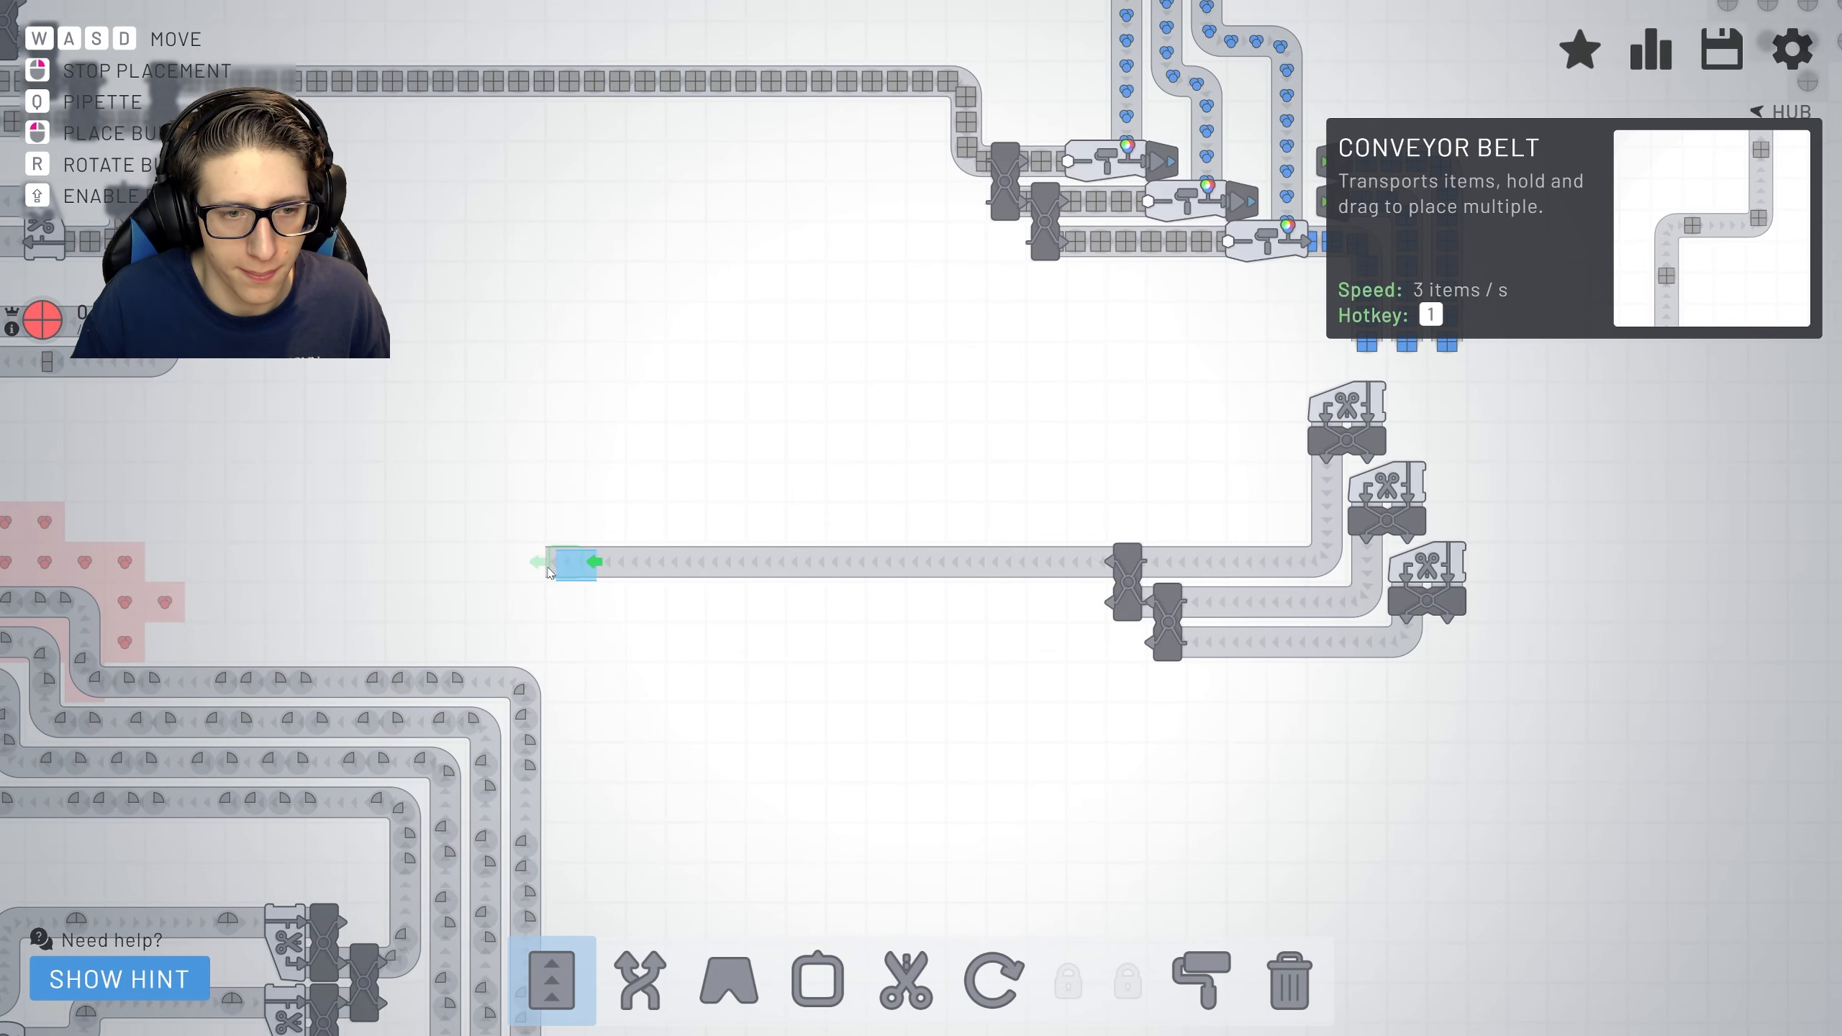
drag(748, 562, 307, 570)
Review the Mixing & Painting upgrade cost shape (600 blue halves) and return to the hub view.
key(q)
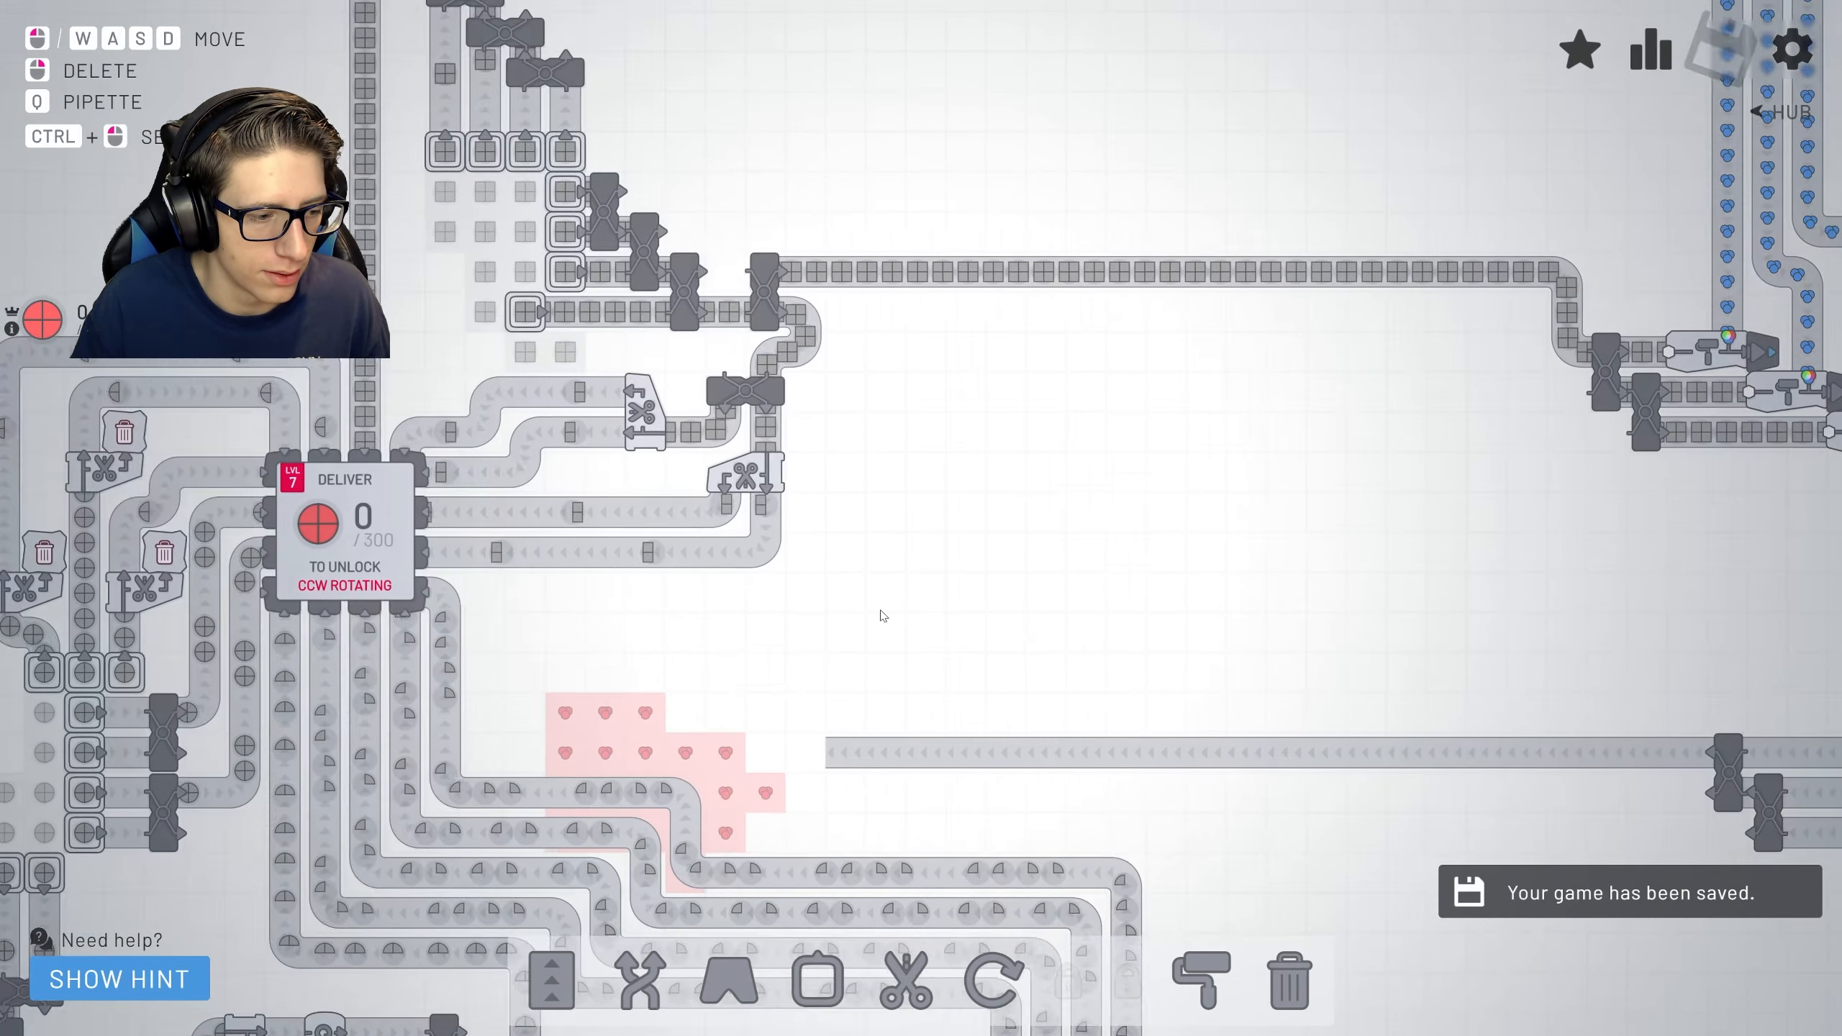
scroll(882, 615, up, 6)
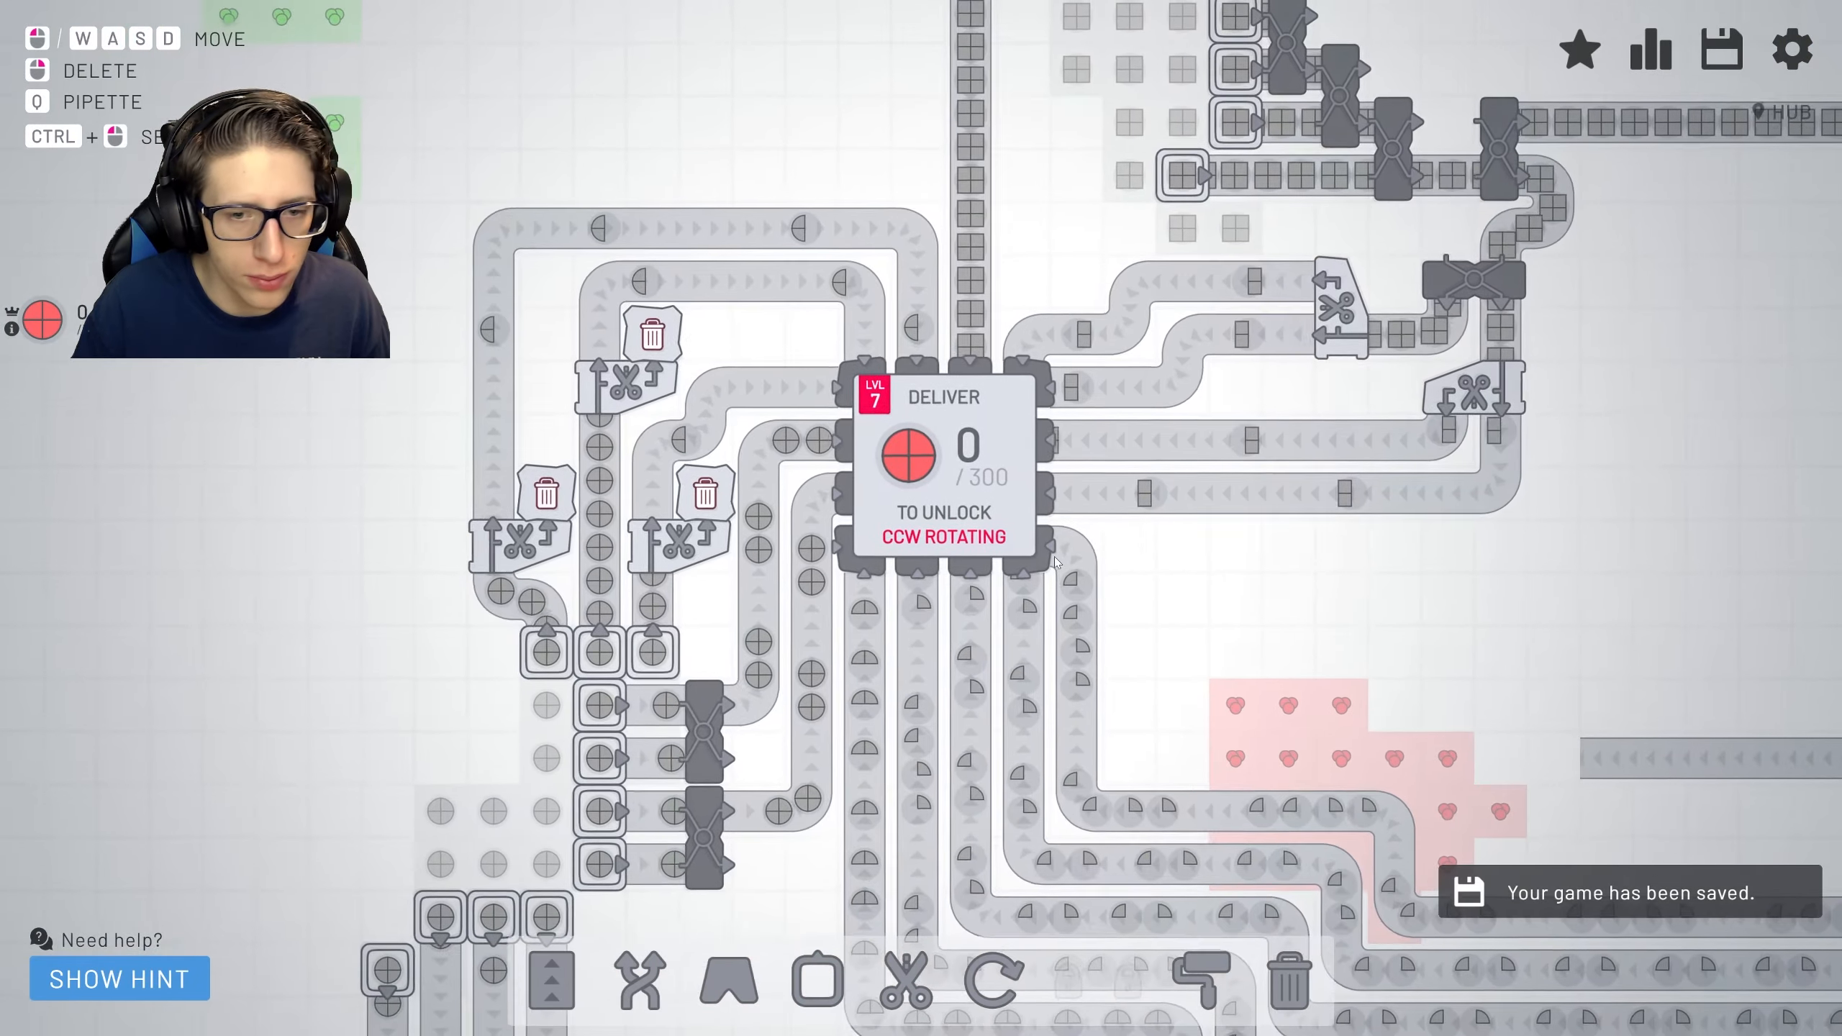
key(d)
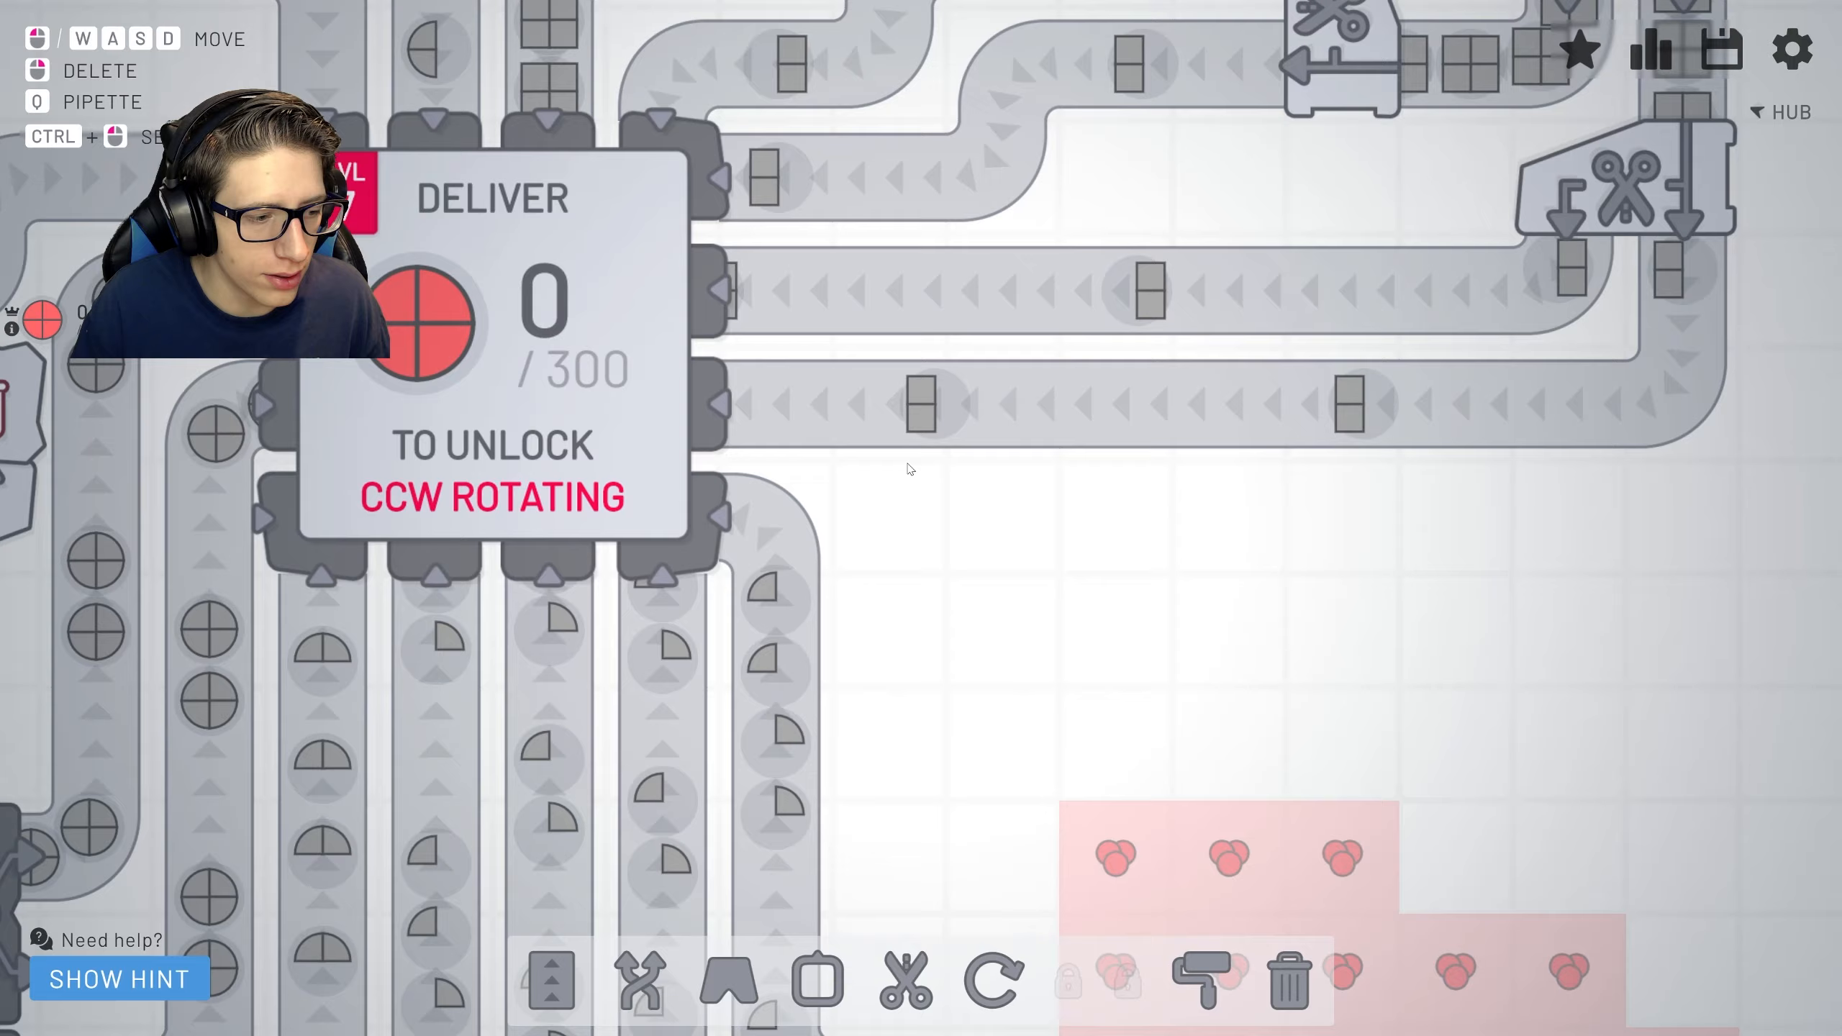
scroll(842, 480, down, 5)
scroll(843, 480, up, 5)
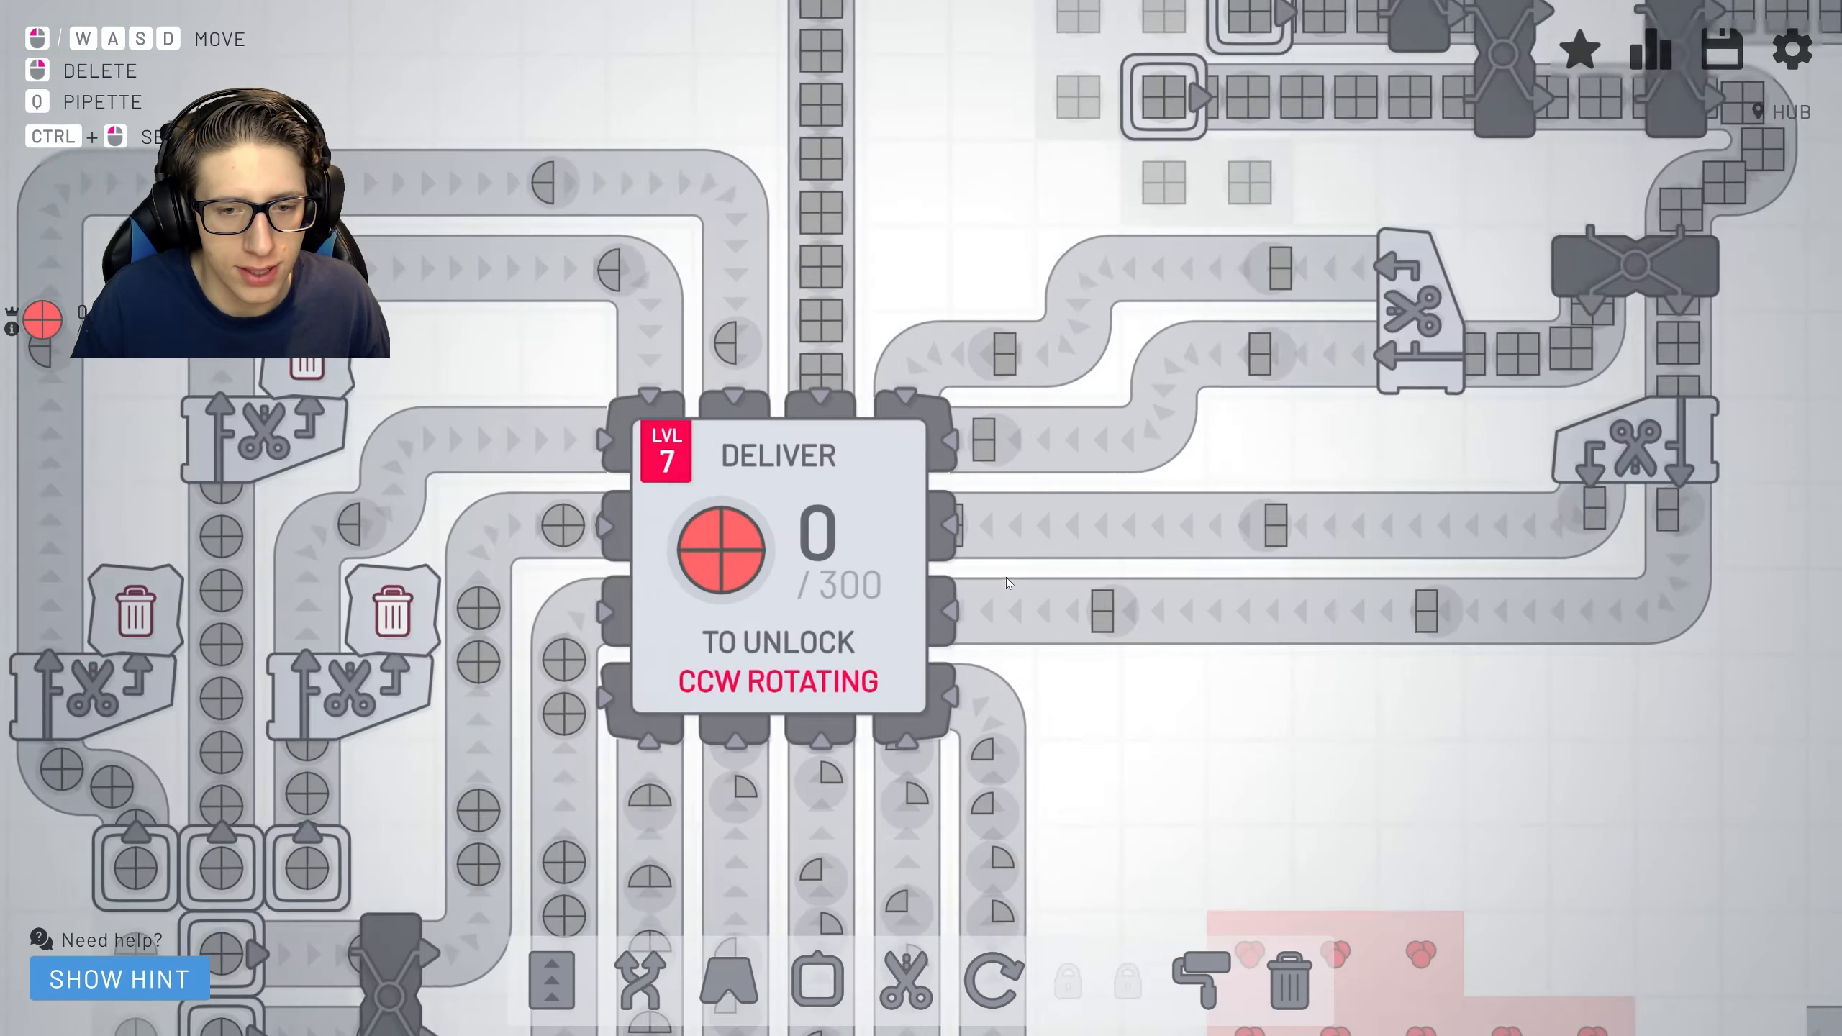
key(f)
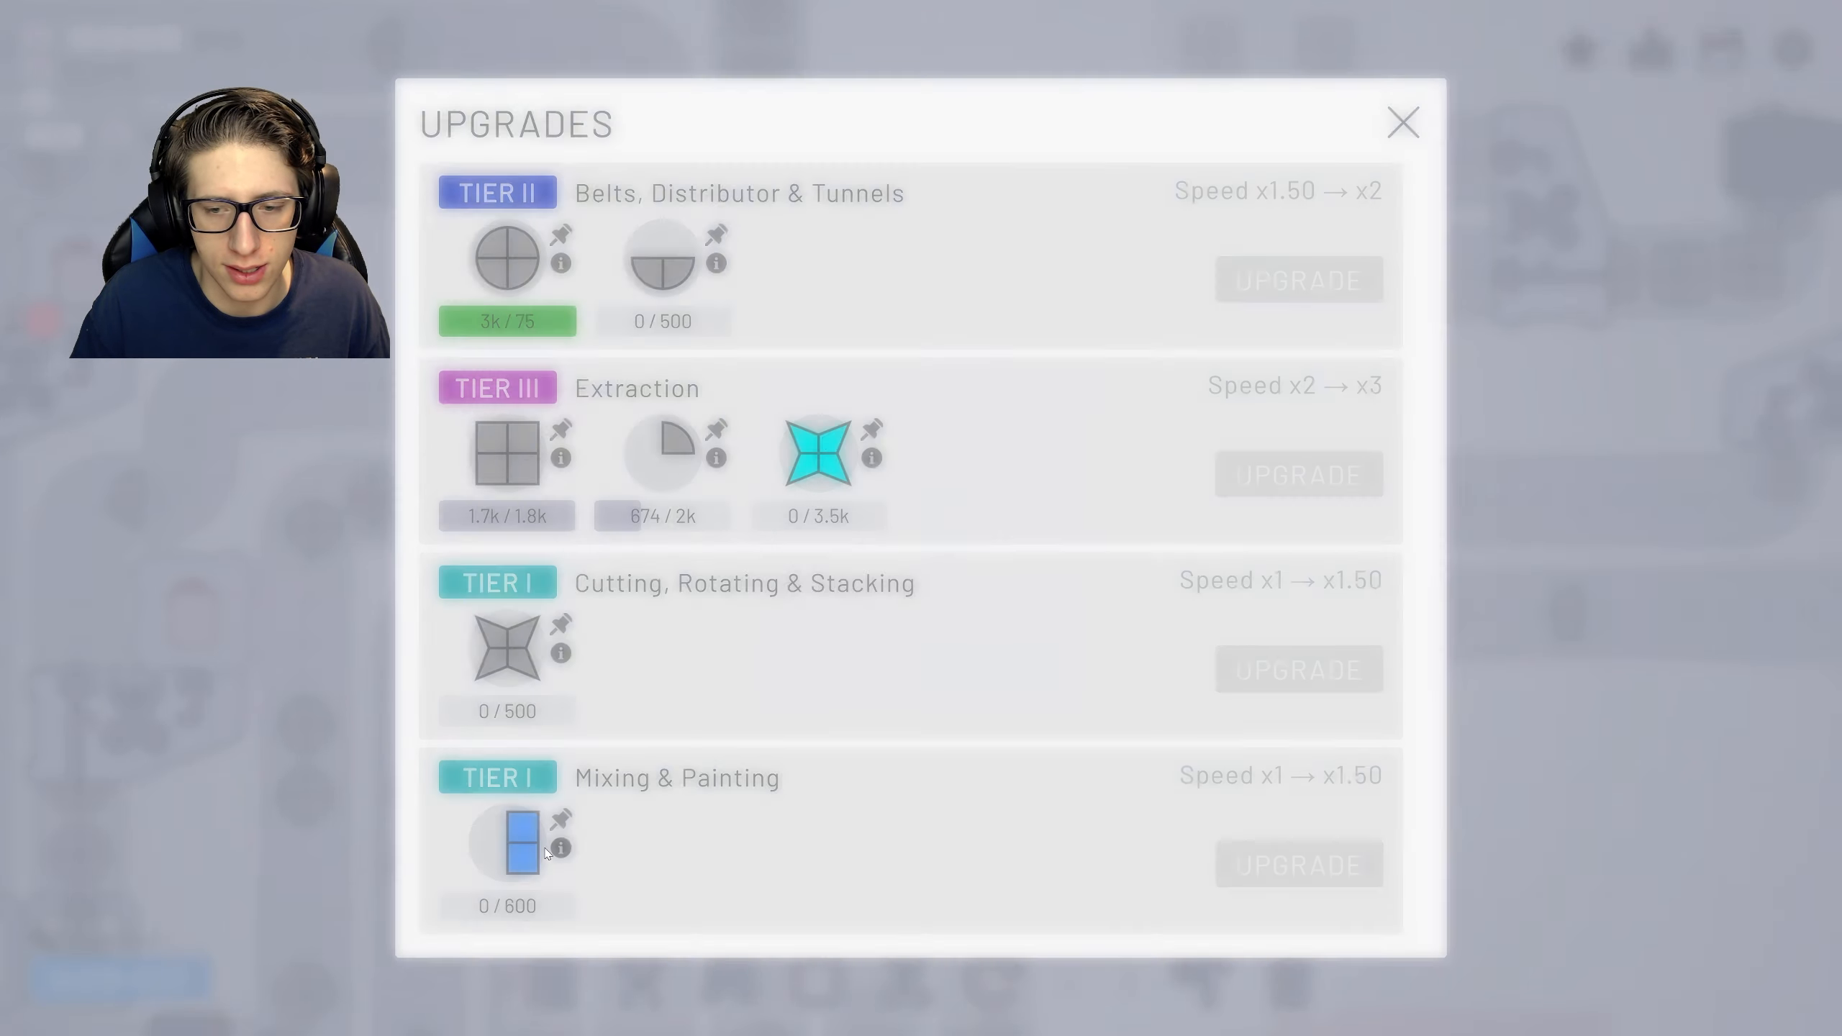
click(522, 838)
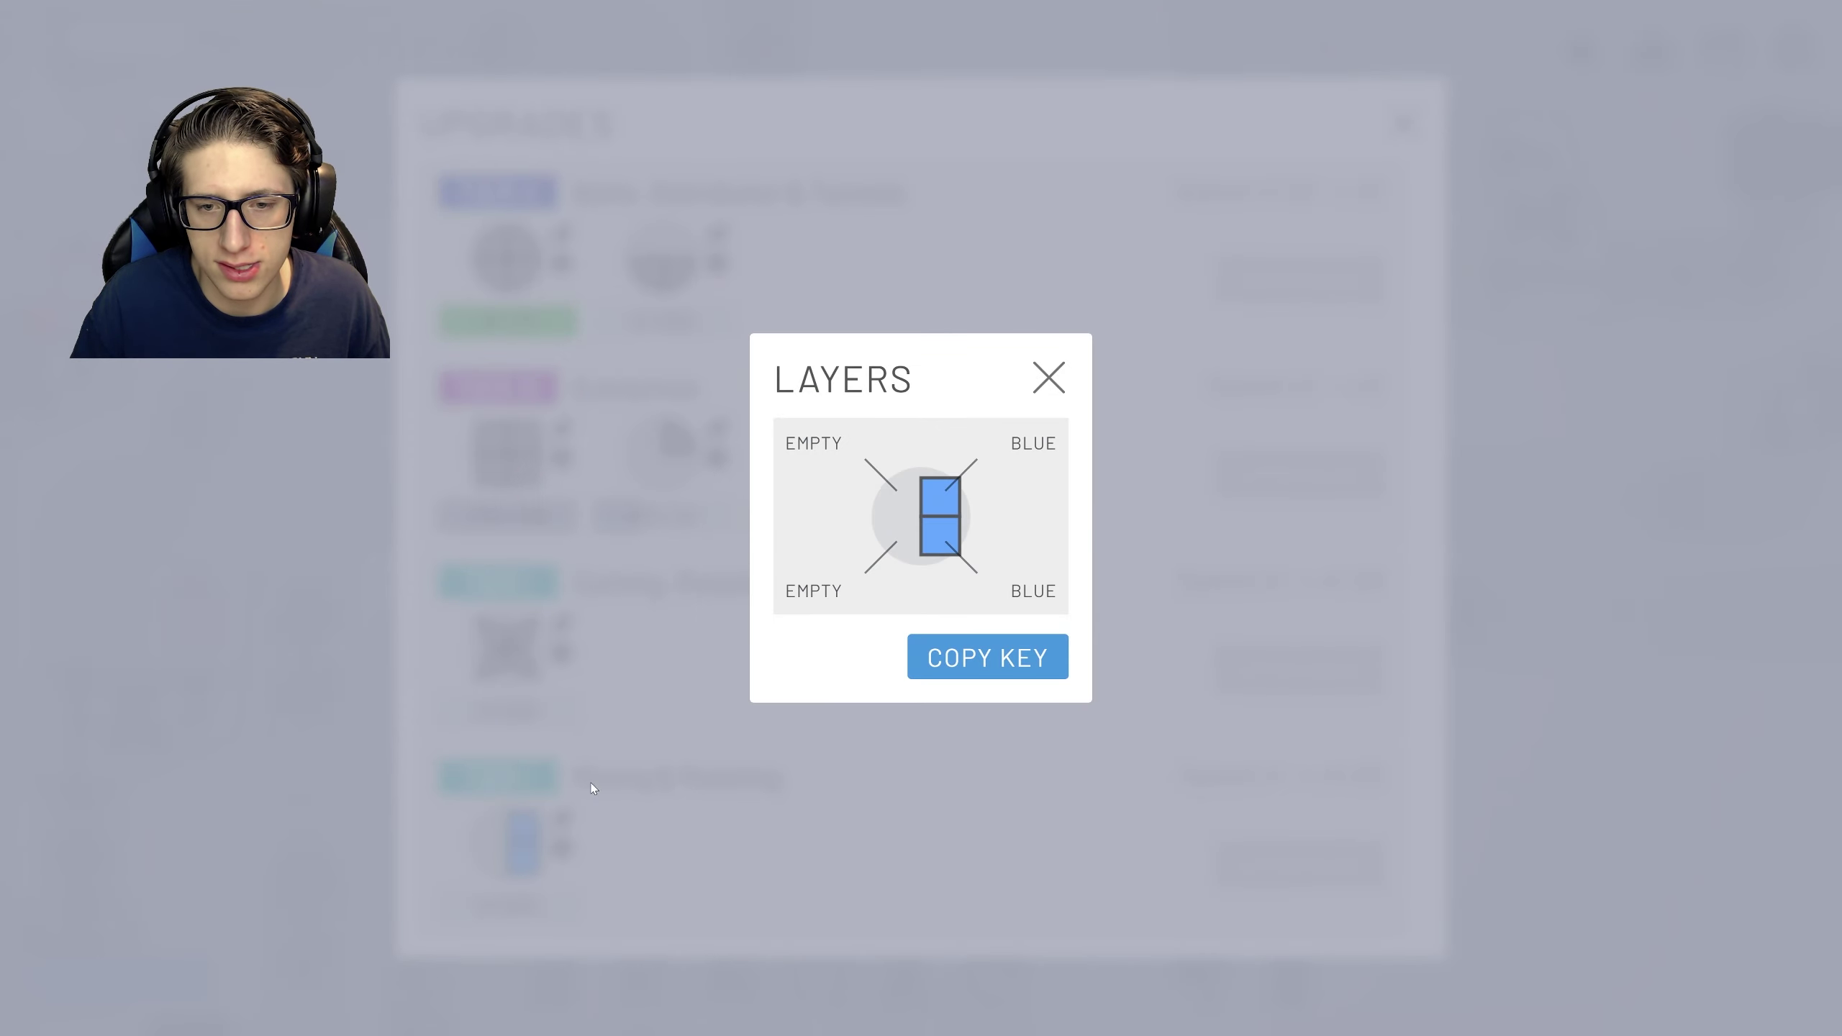
click(1052, 373)
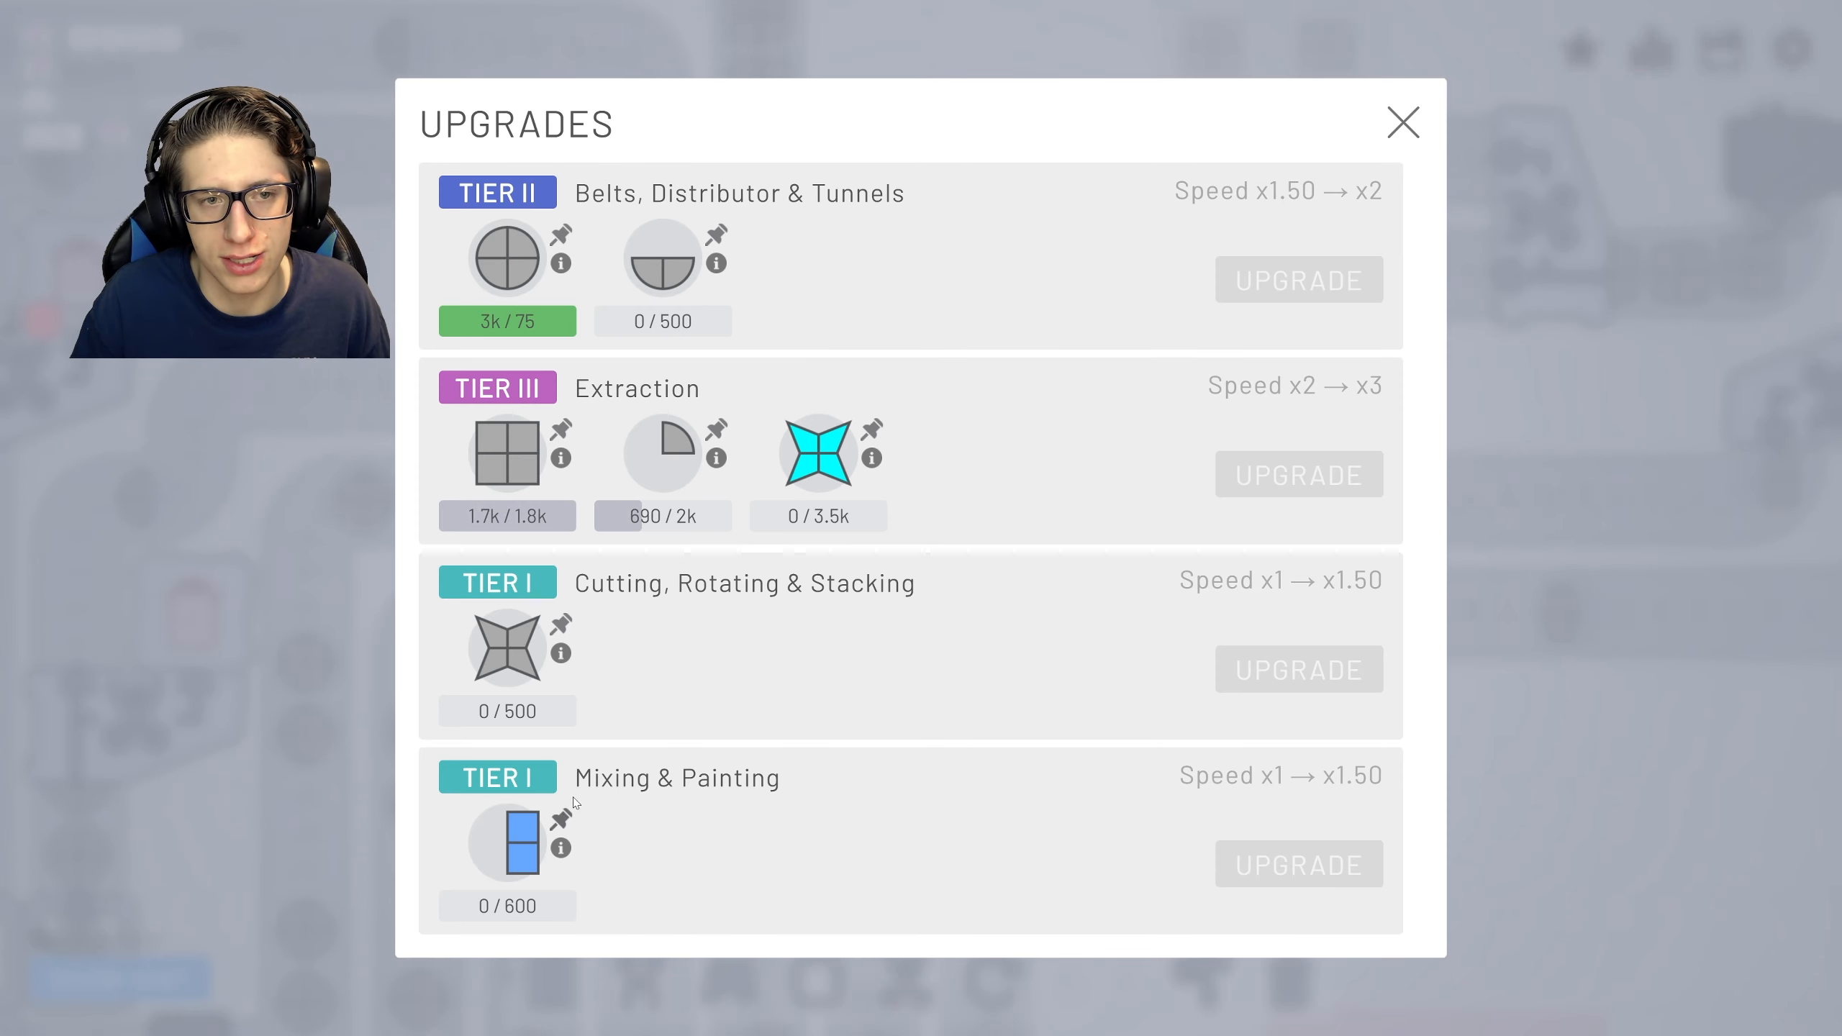
key(f)
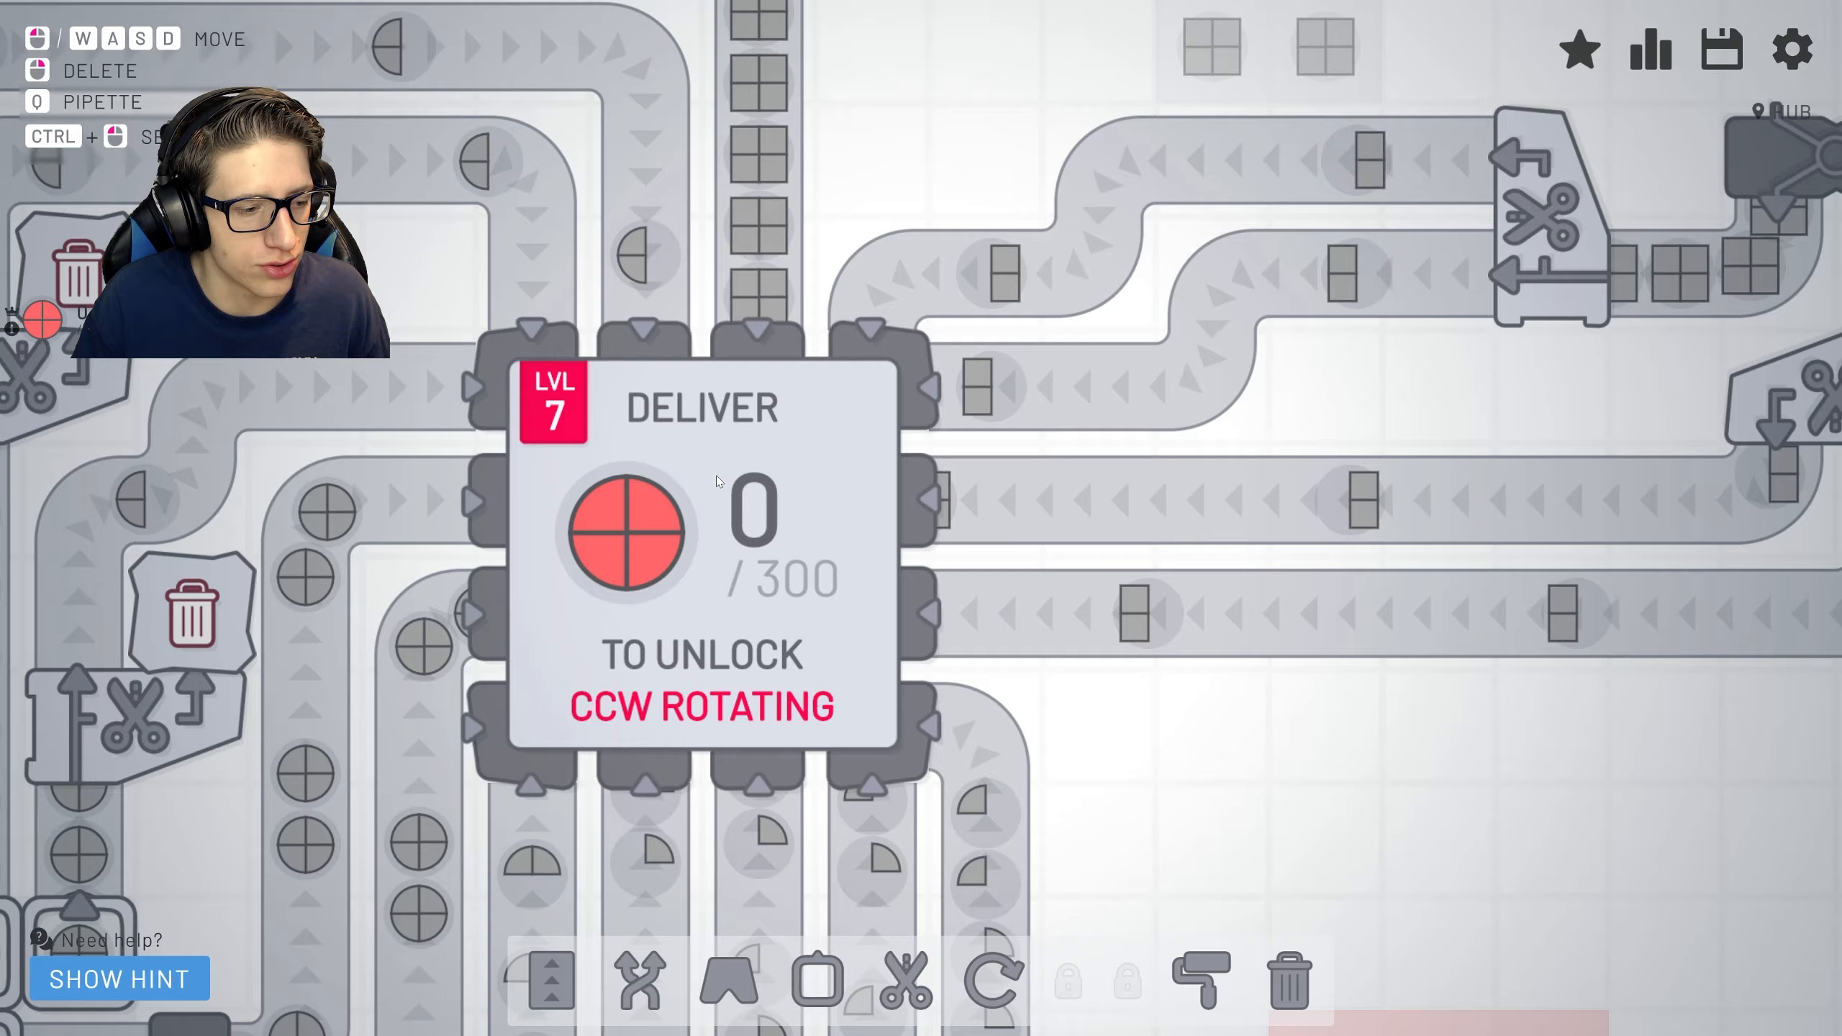
scroll(717, 480, down, 4)
scroll(863, 577, up, 2)
scroll(1007, 630, up, 2)
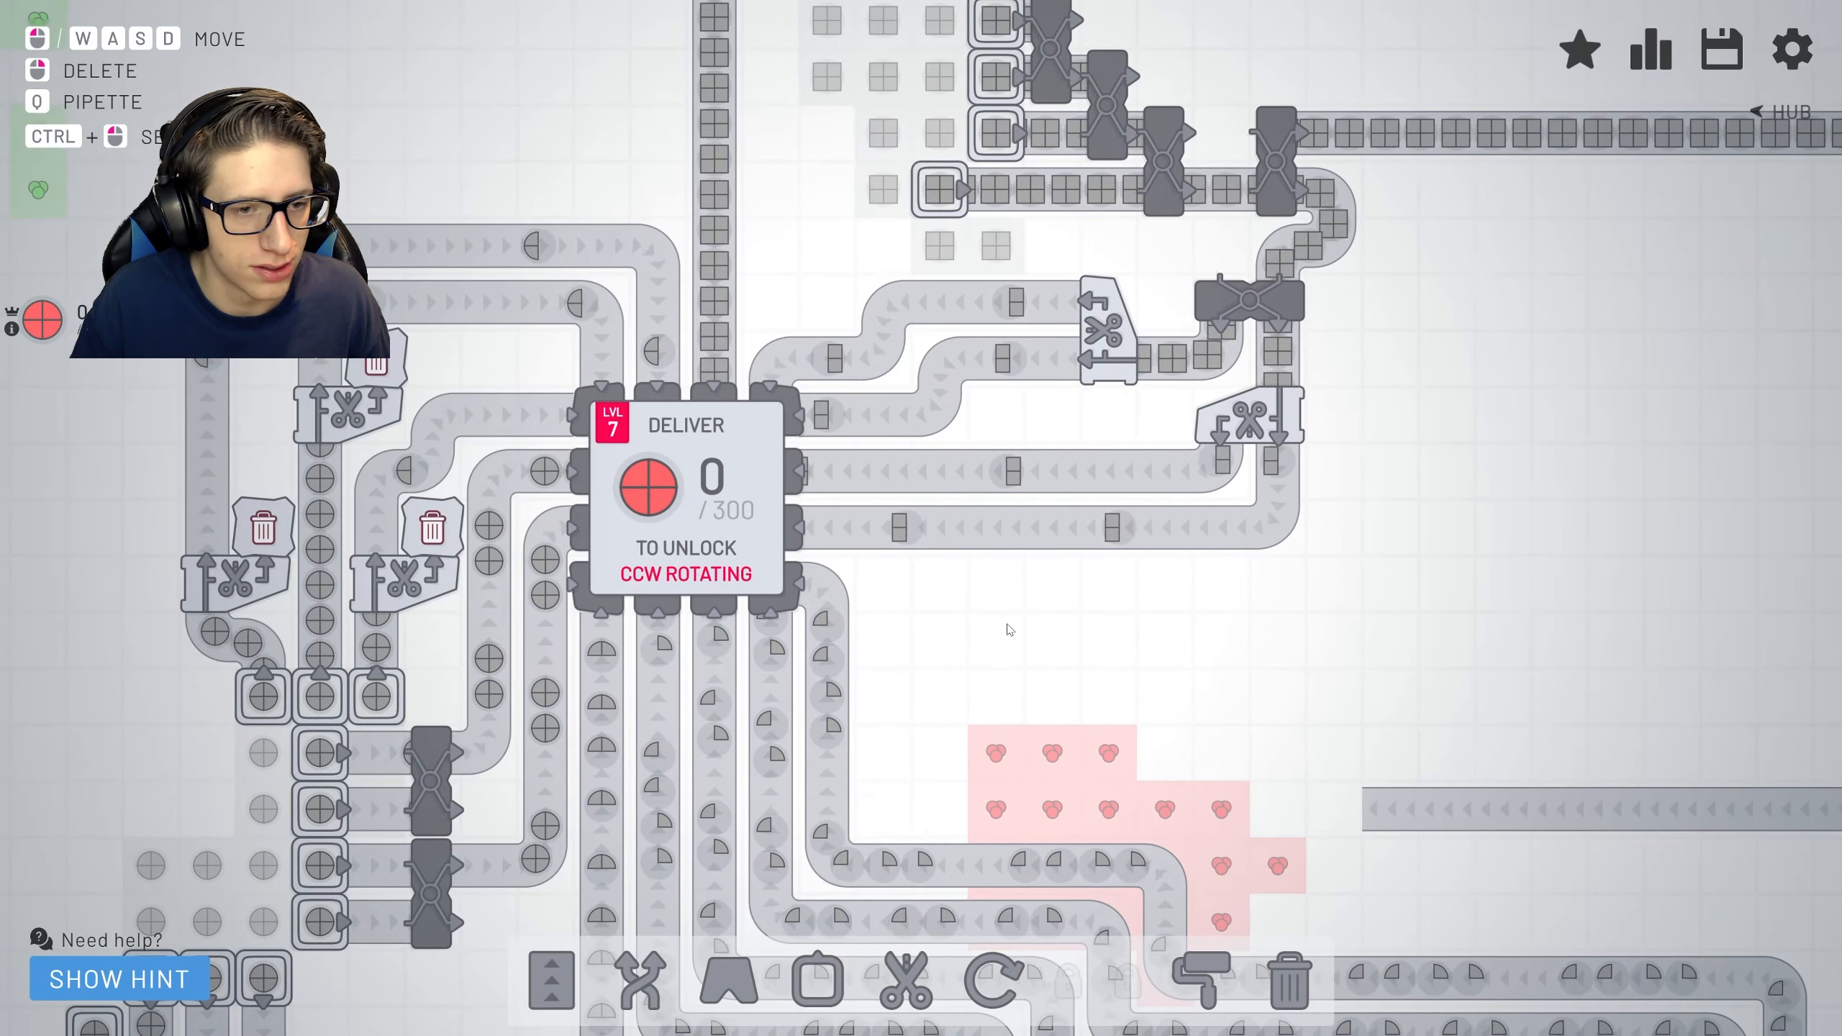
Delete the old belt curve and the ends of the two belt rows right of the hub.
drag(1008, 630, 757, 580)
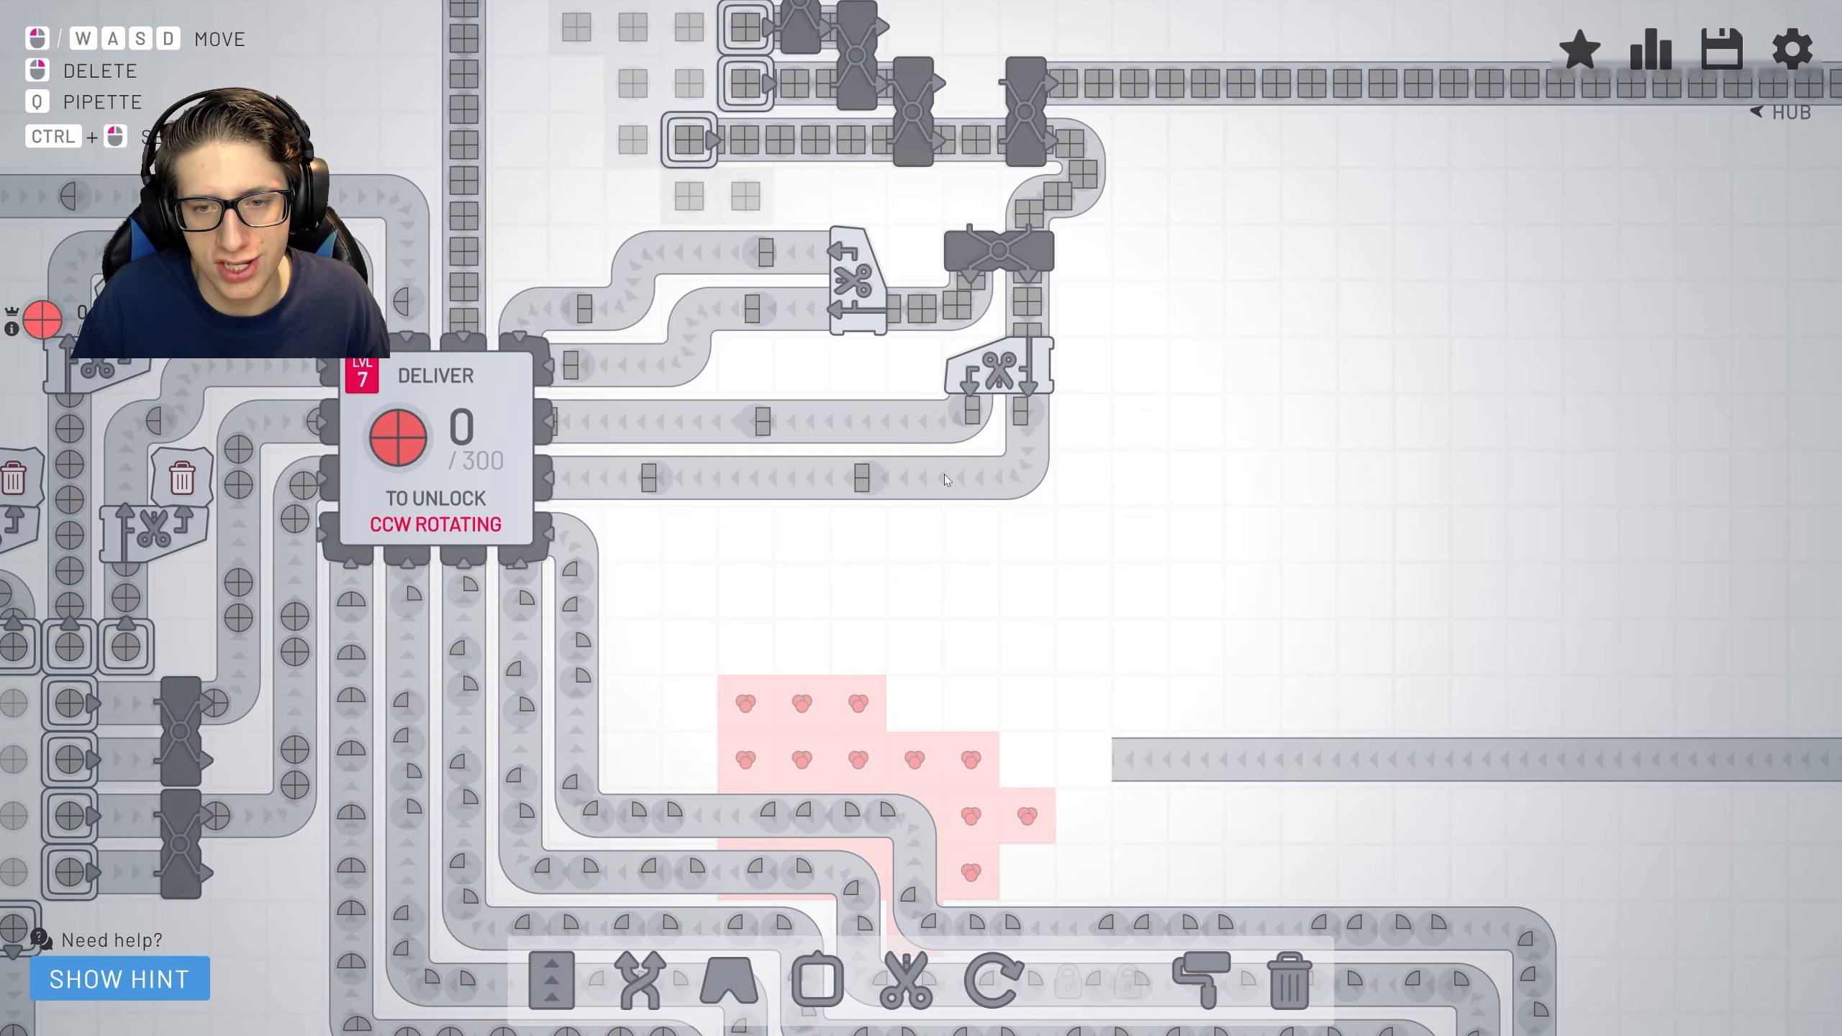
right_click(1007, 461)
right_click(950, 425)
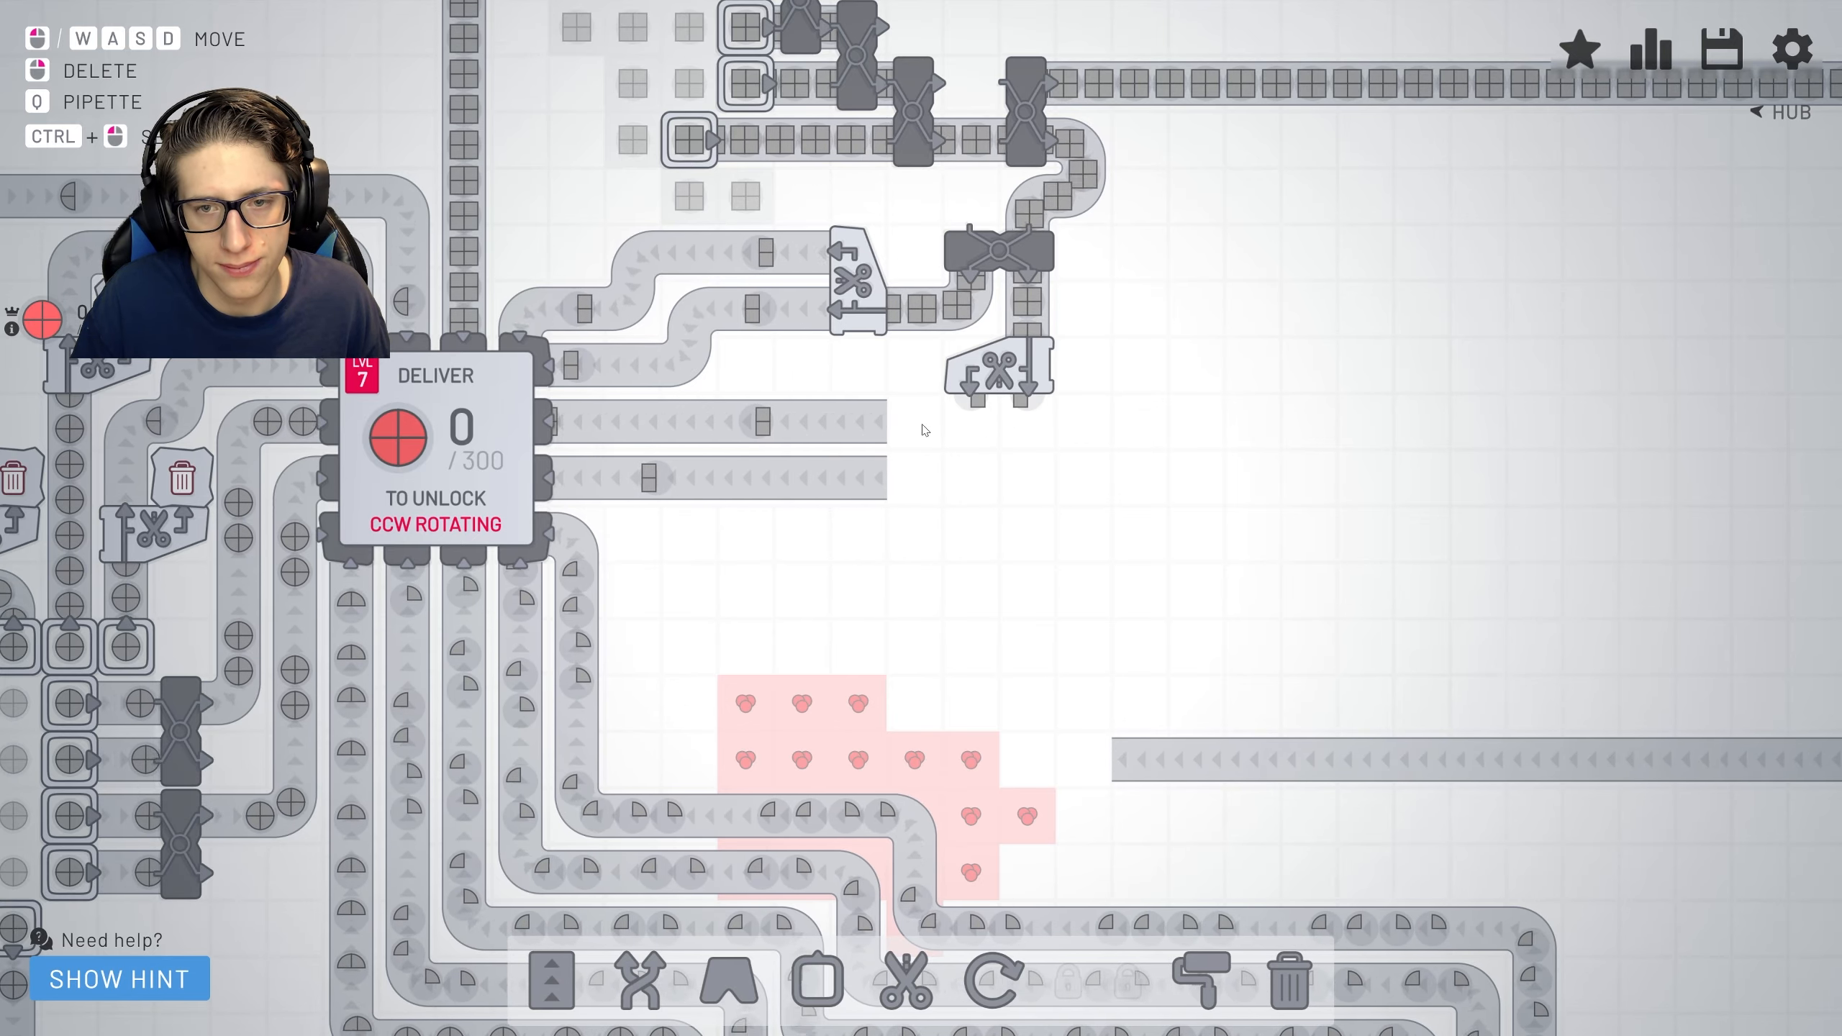
scroll(921, 428, up, 4)
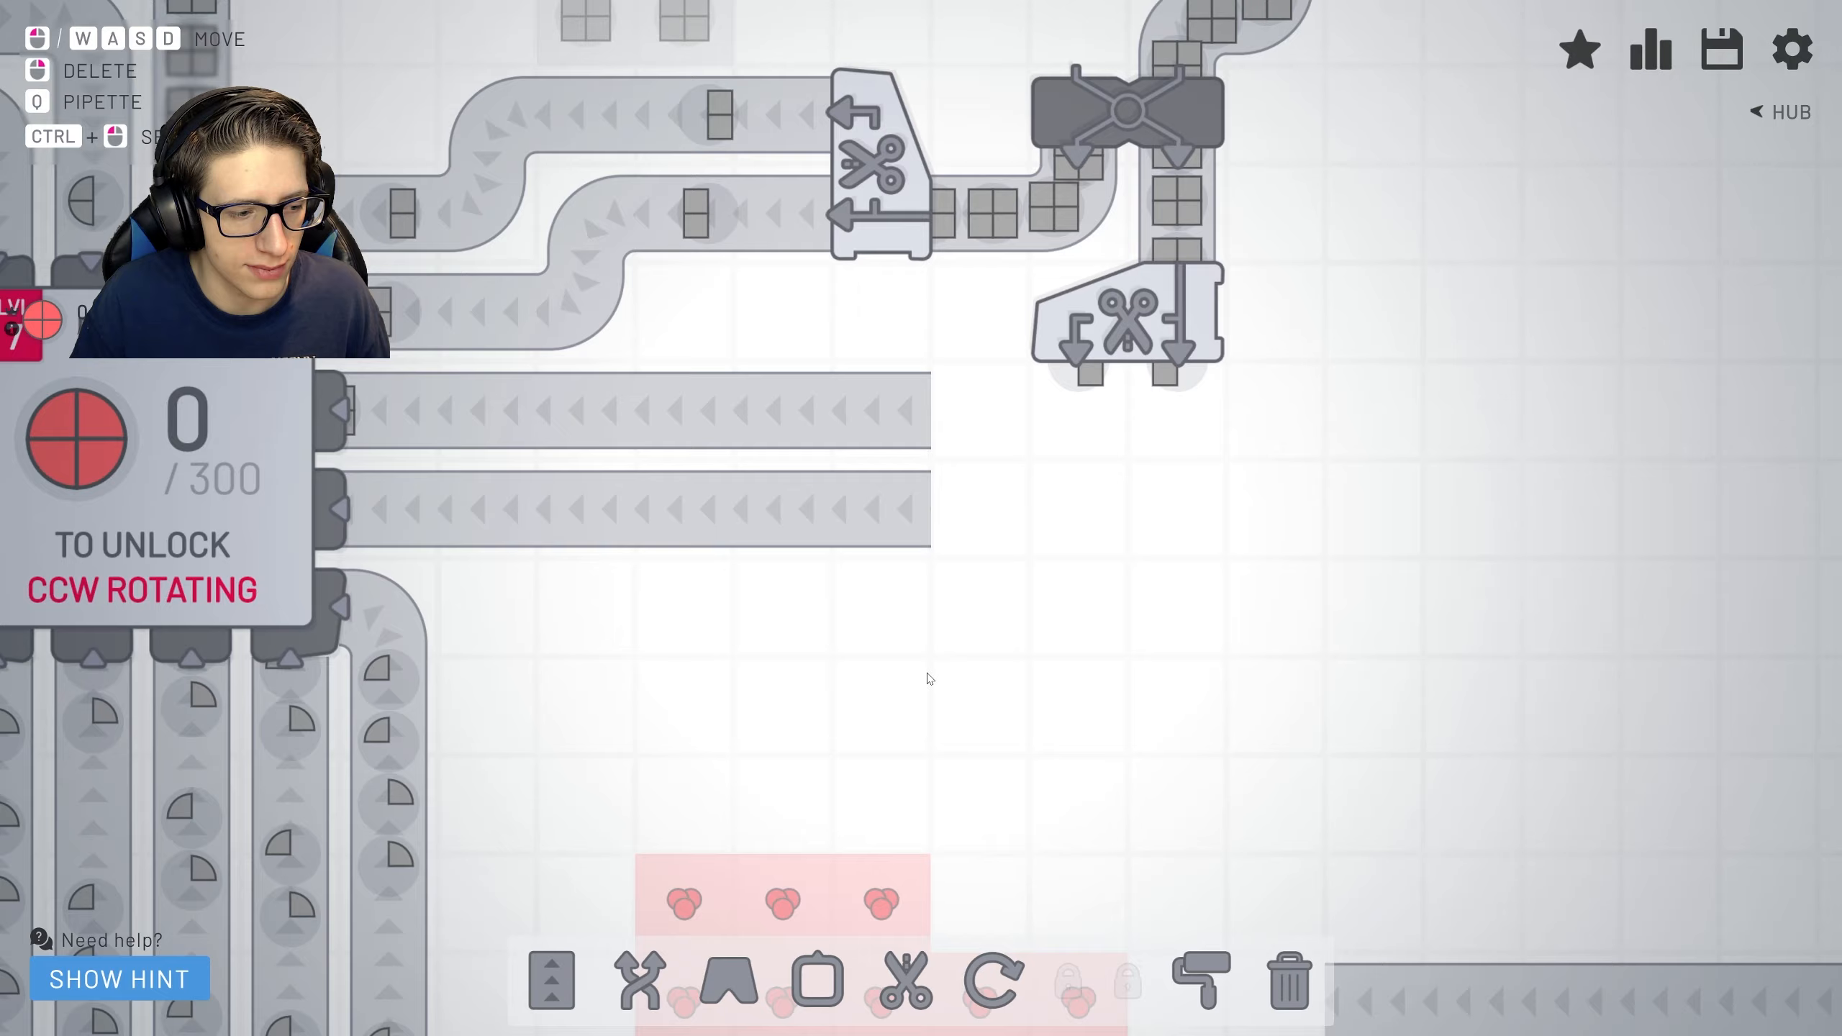
key(w)
drag(928, 669, 743, 579)
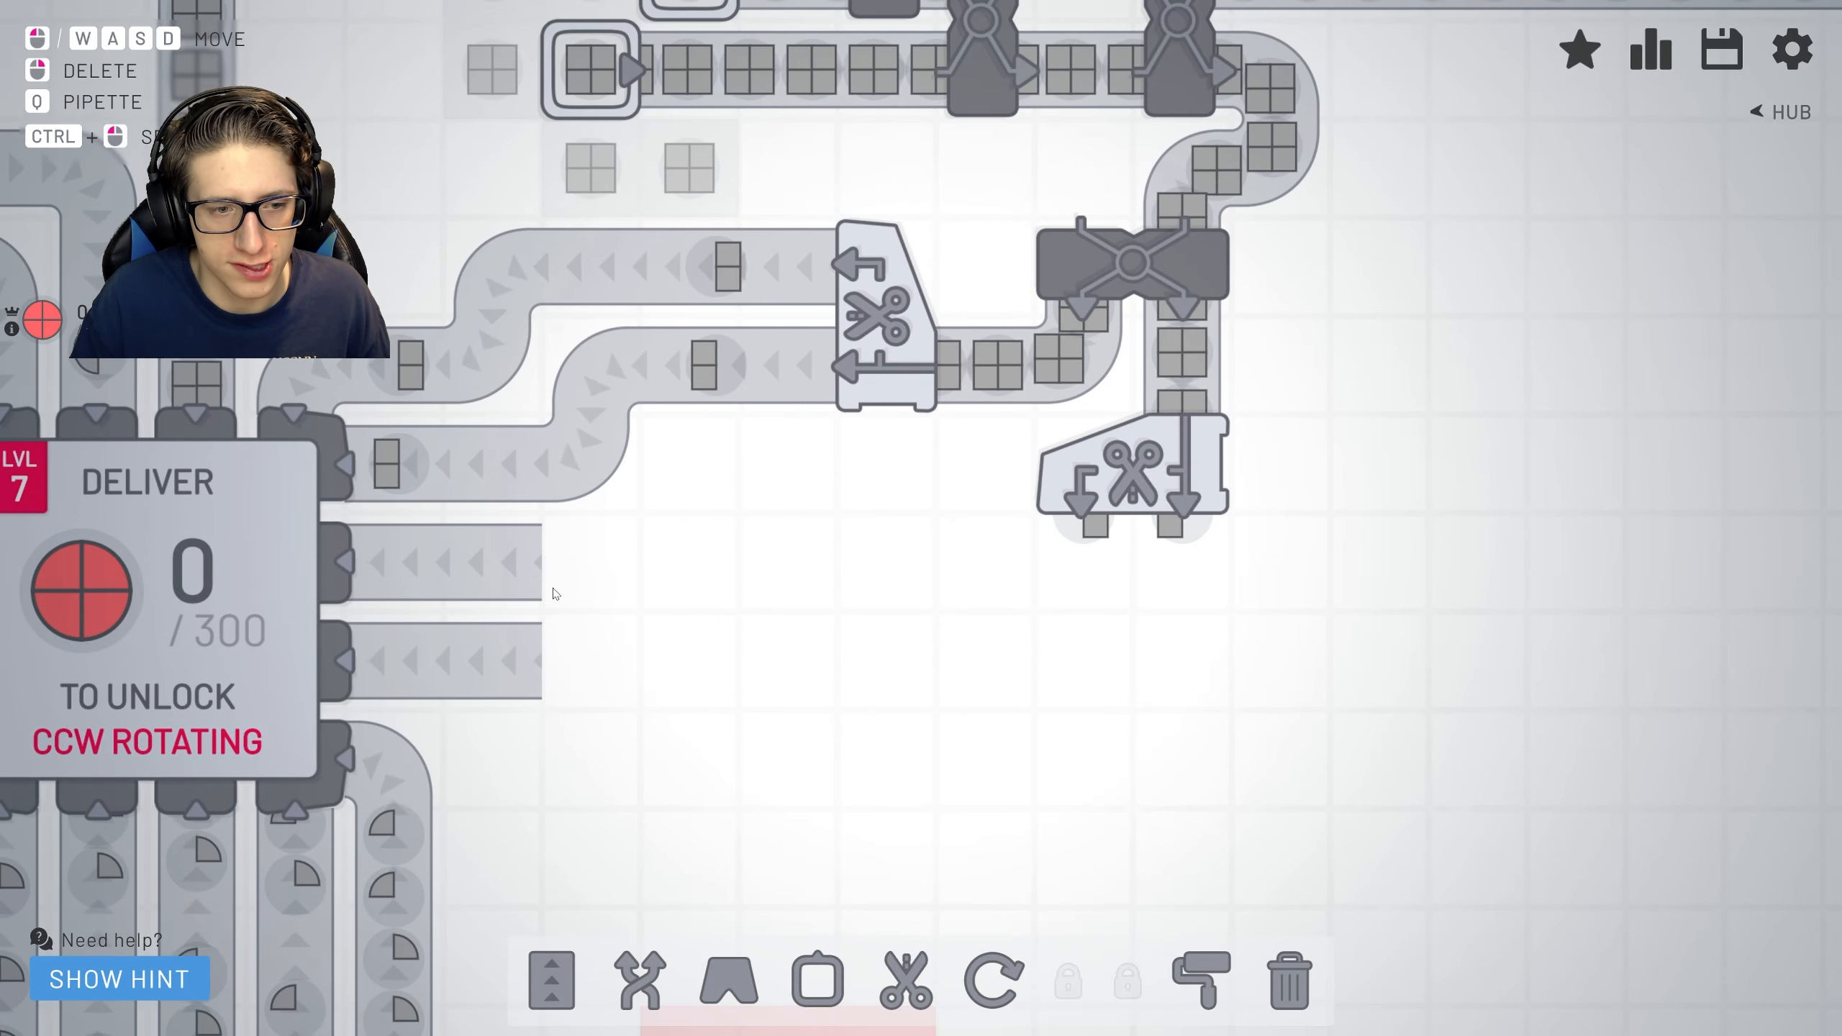
Place a balancer beneath the cutter and route its output belt around and up toward the hub.
click(640, 981)
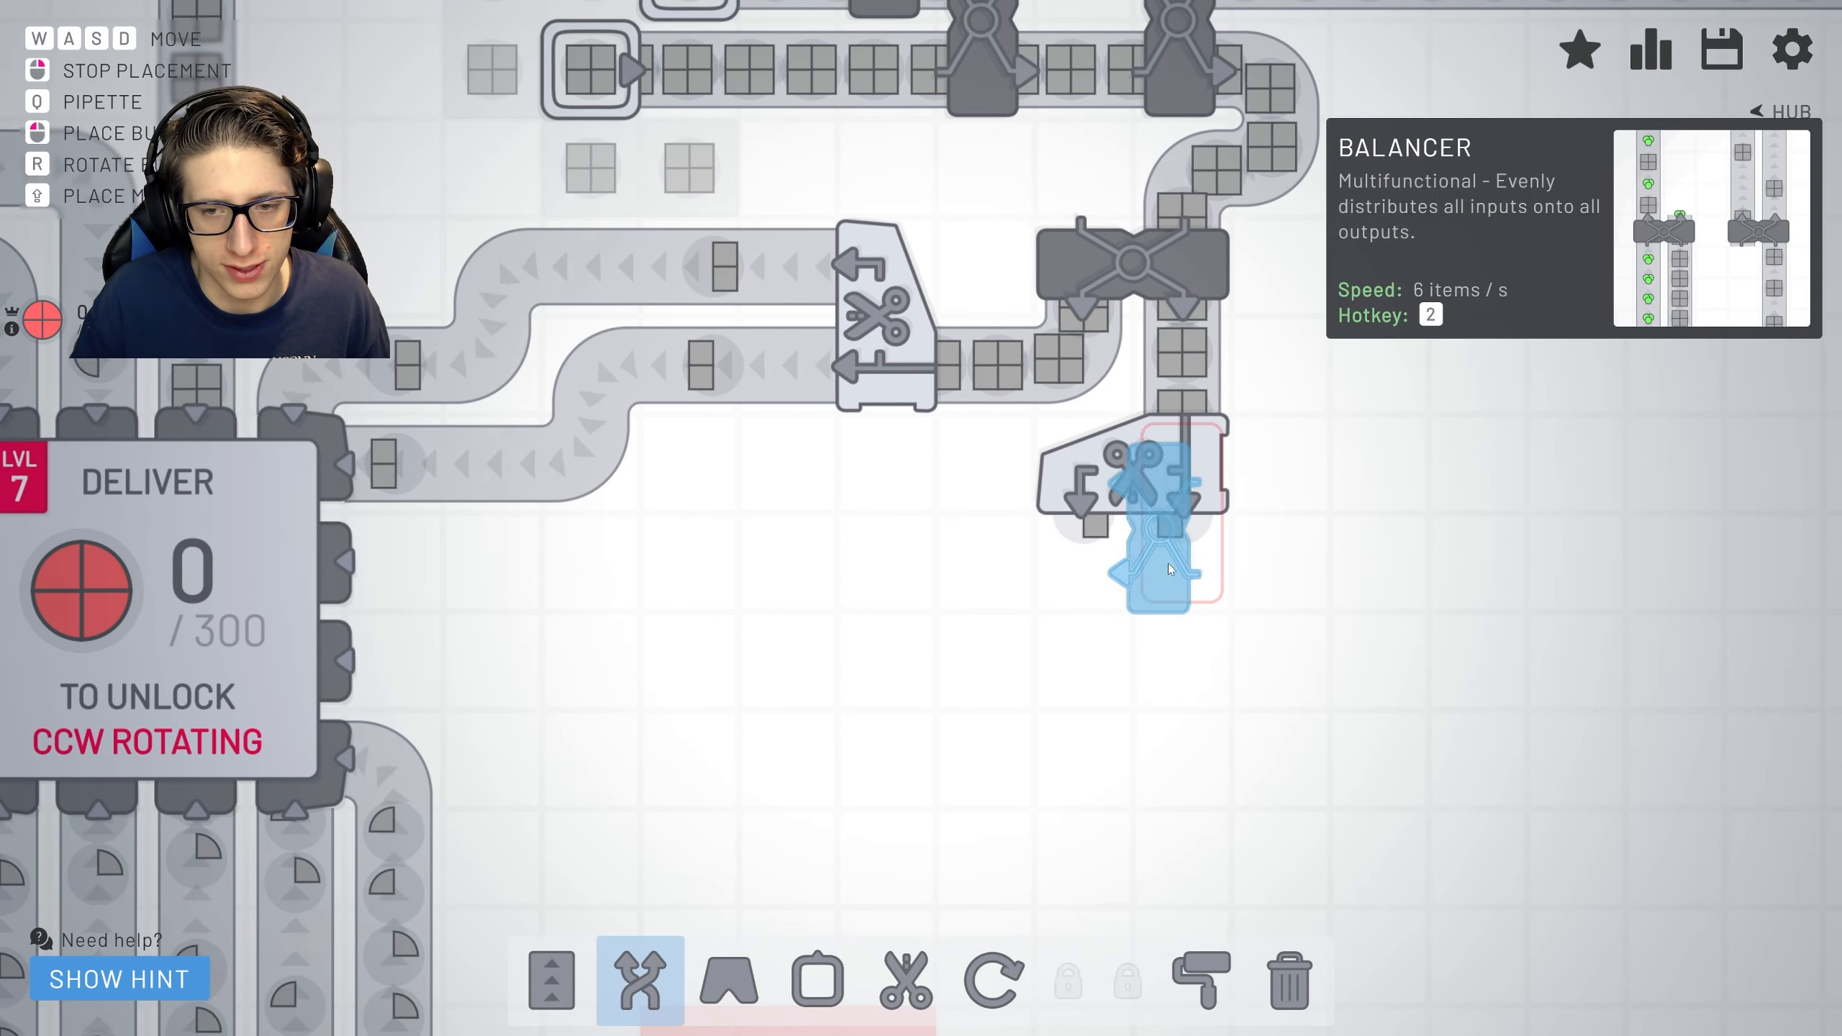
click(1103, 588)
right_click(1008, 720)
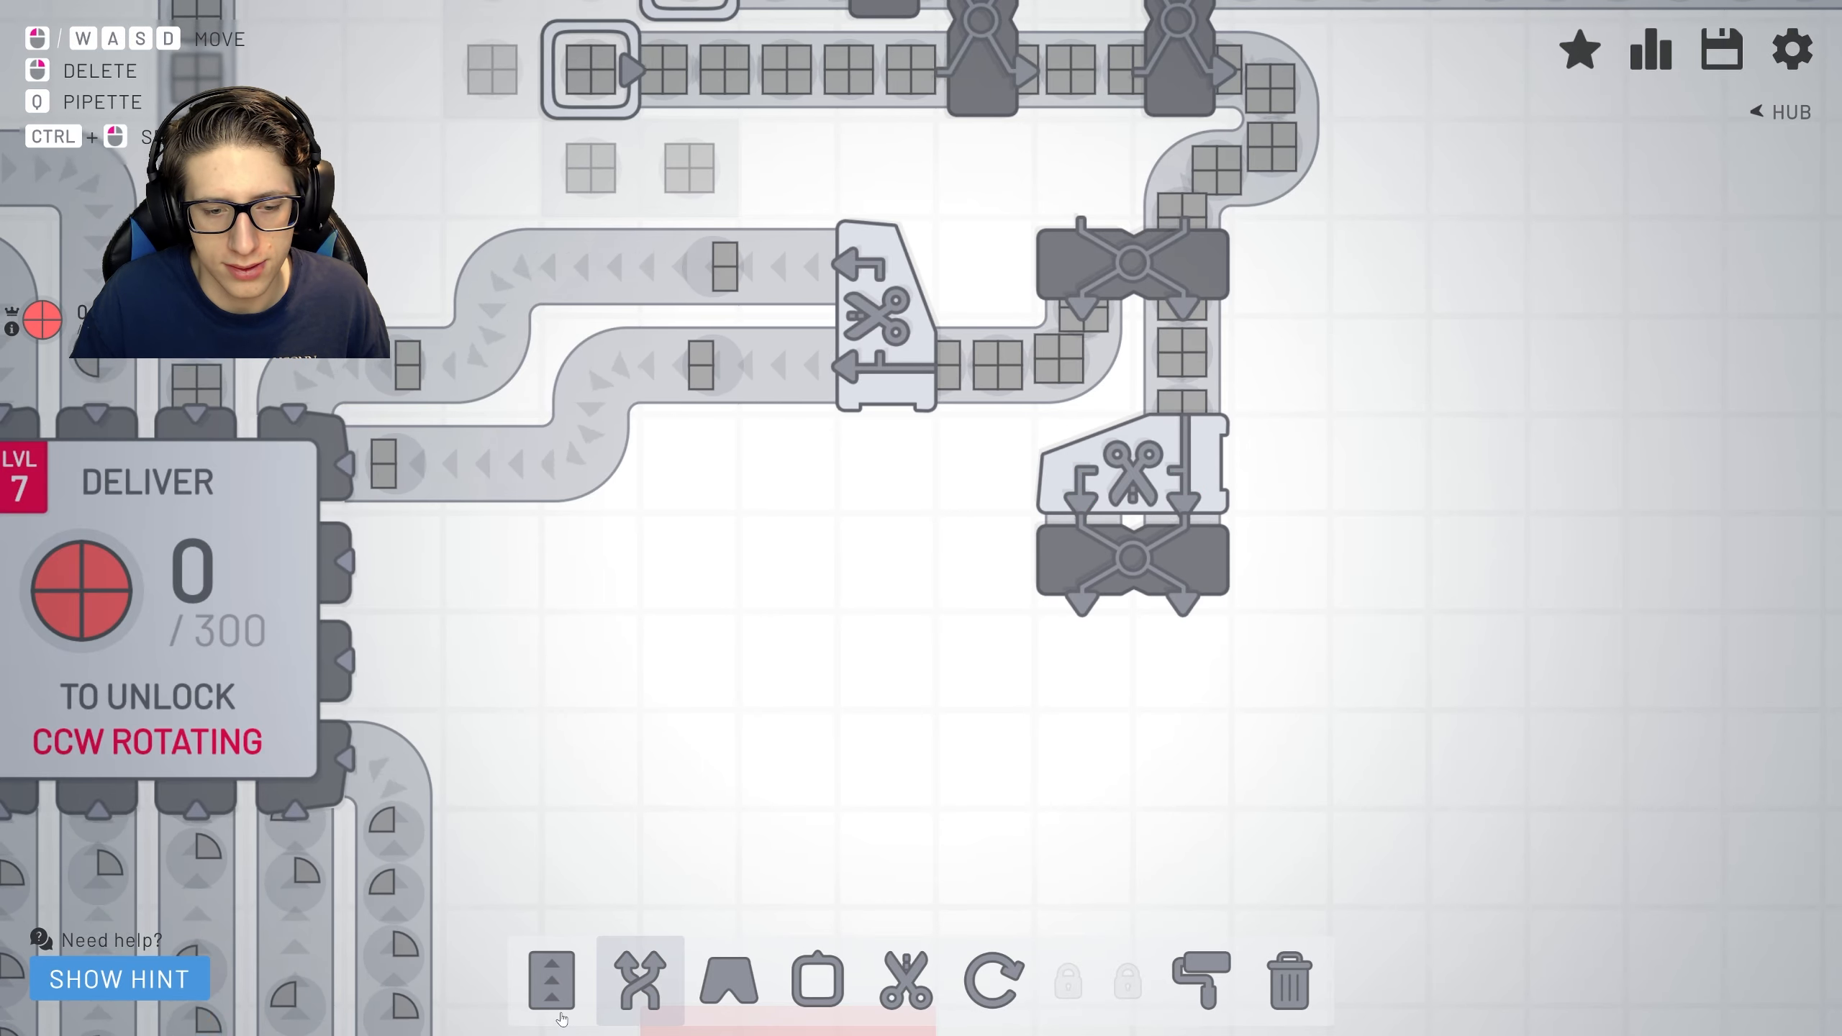
click(552, 981)
drag(1007, 660, 993, 562)
right_click(978, 561)
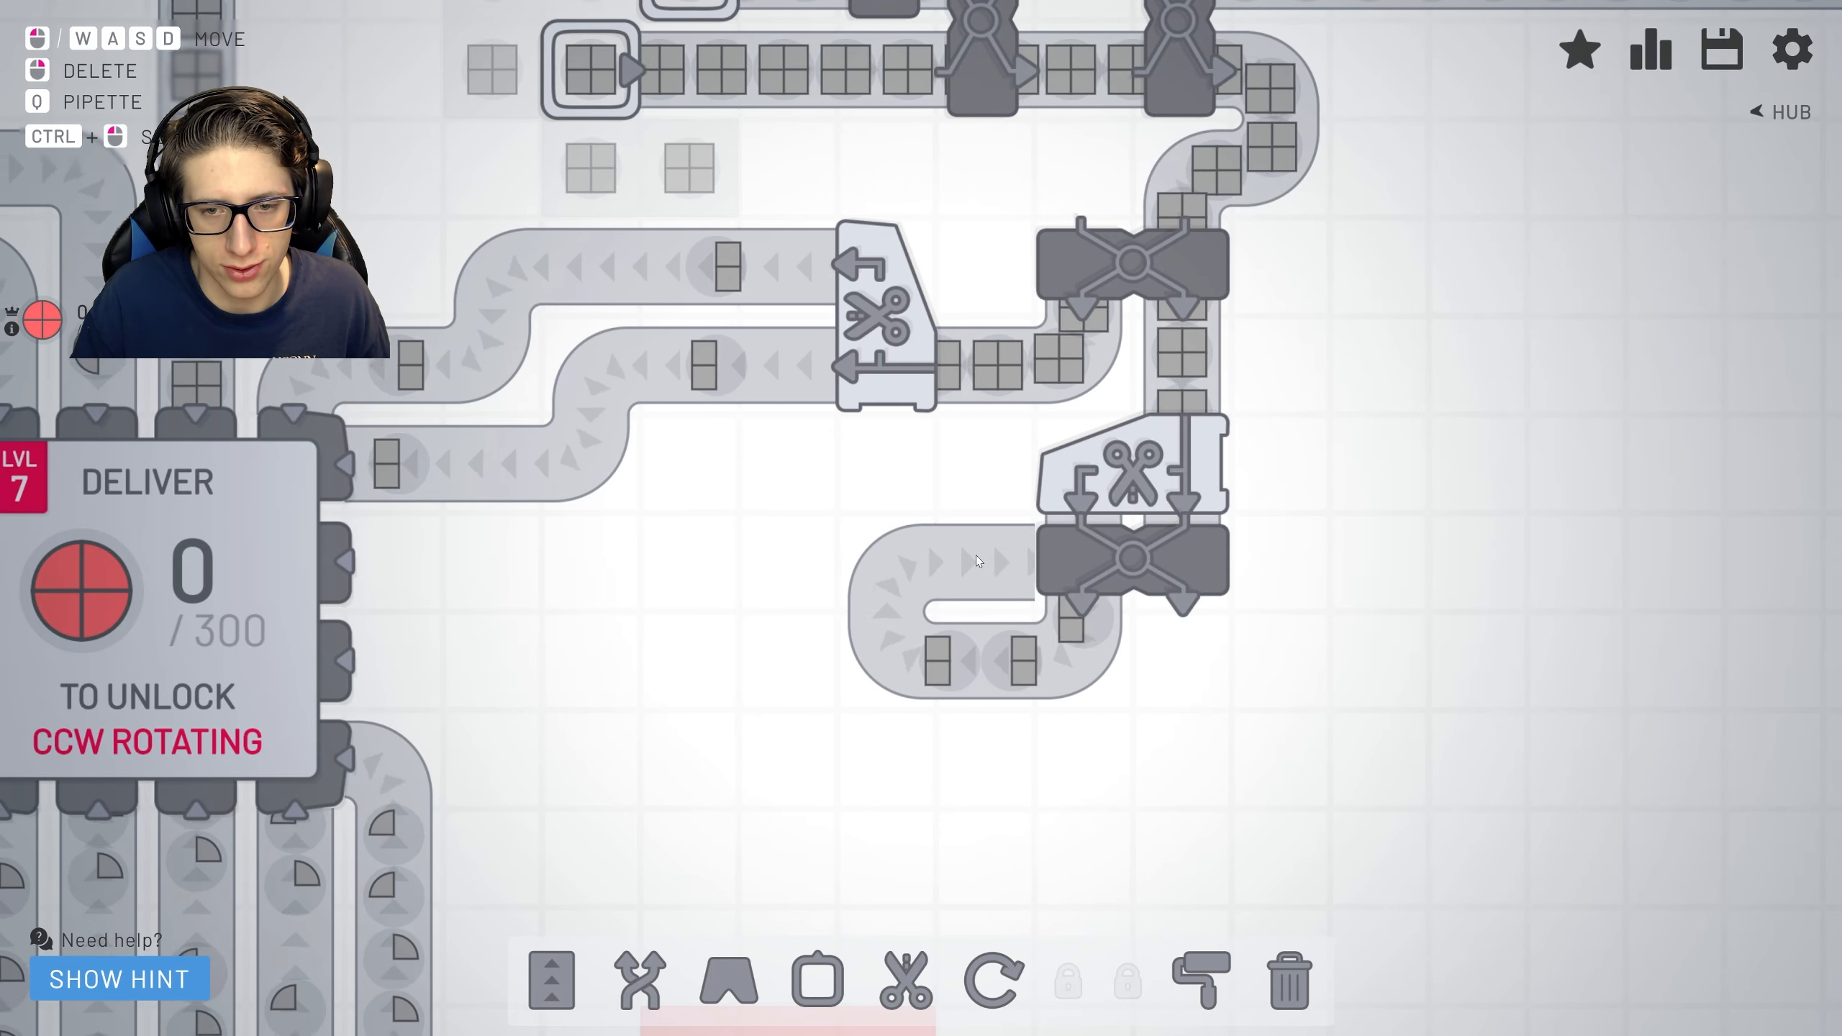
key(1)
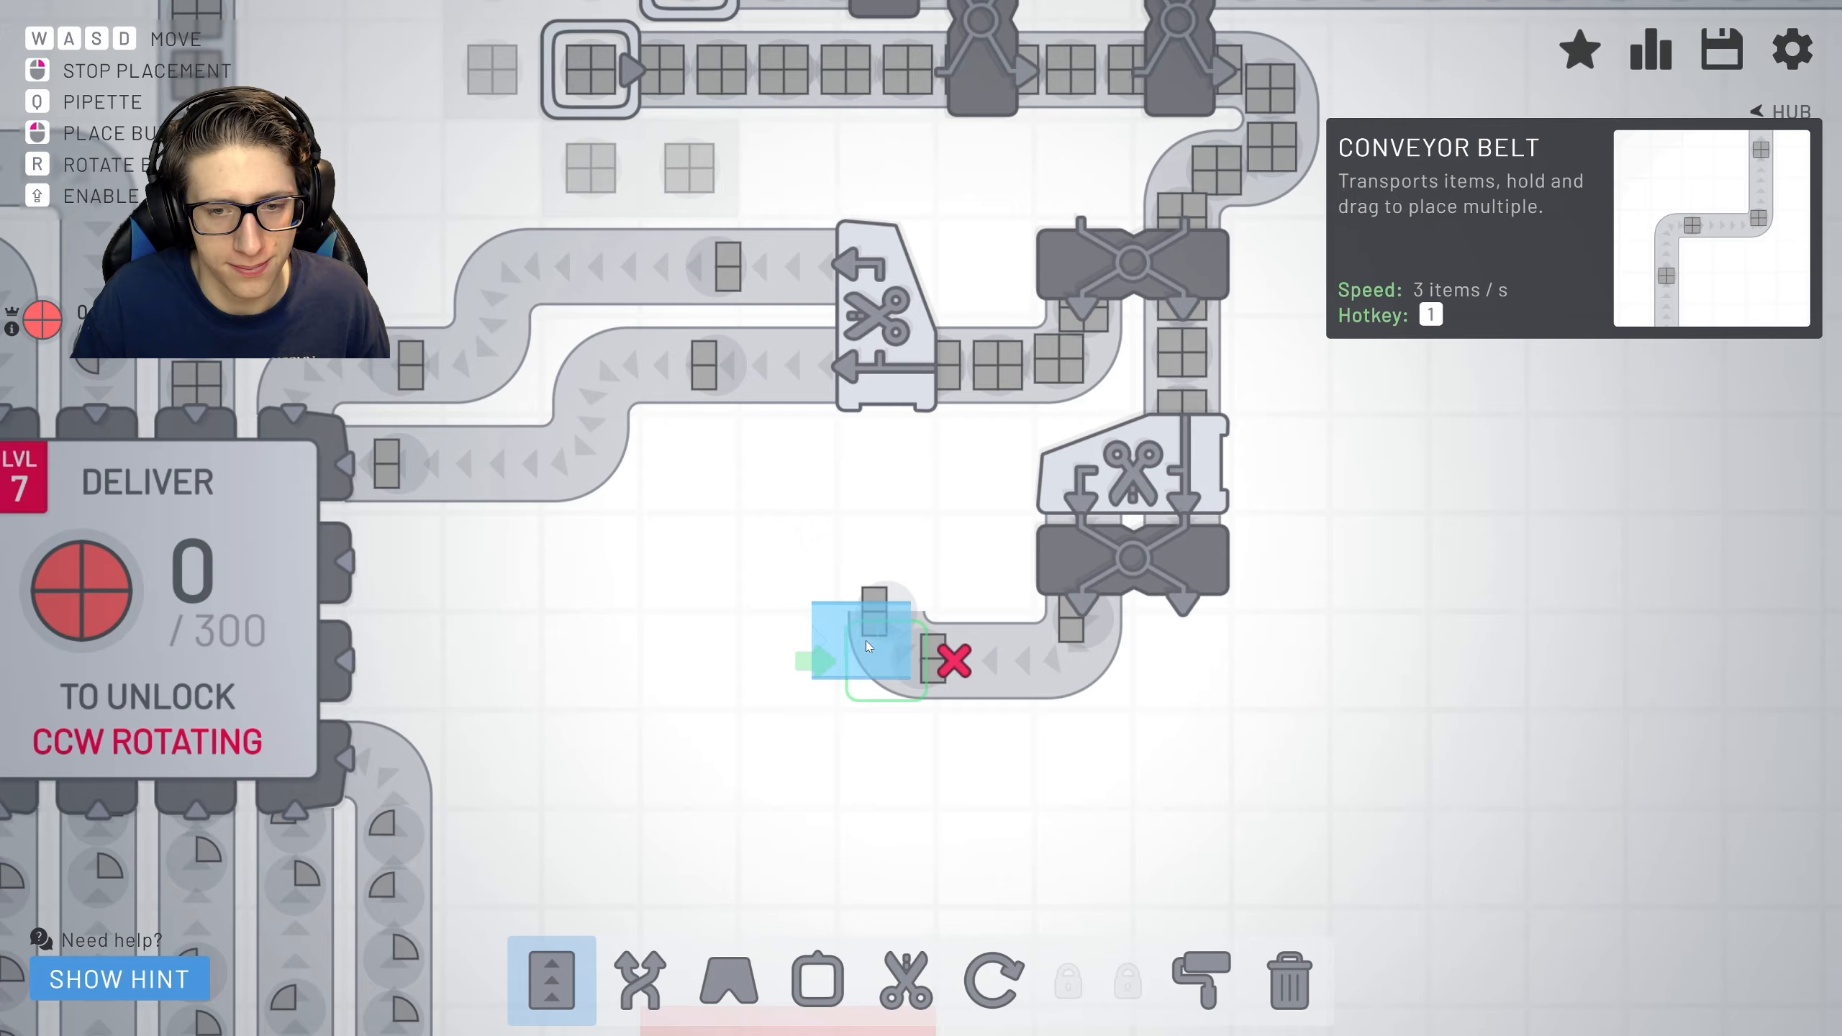
scroll(576, 647, down, 5)
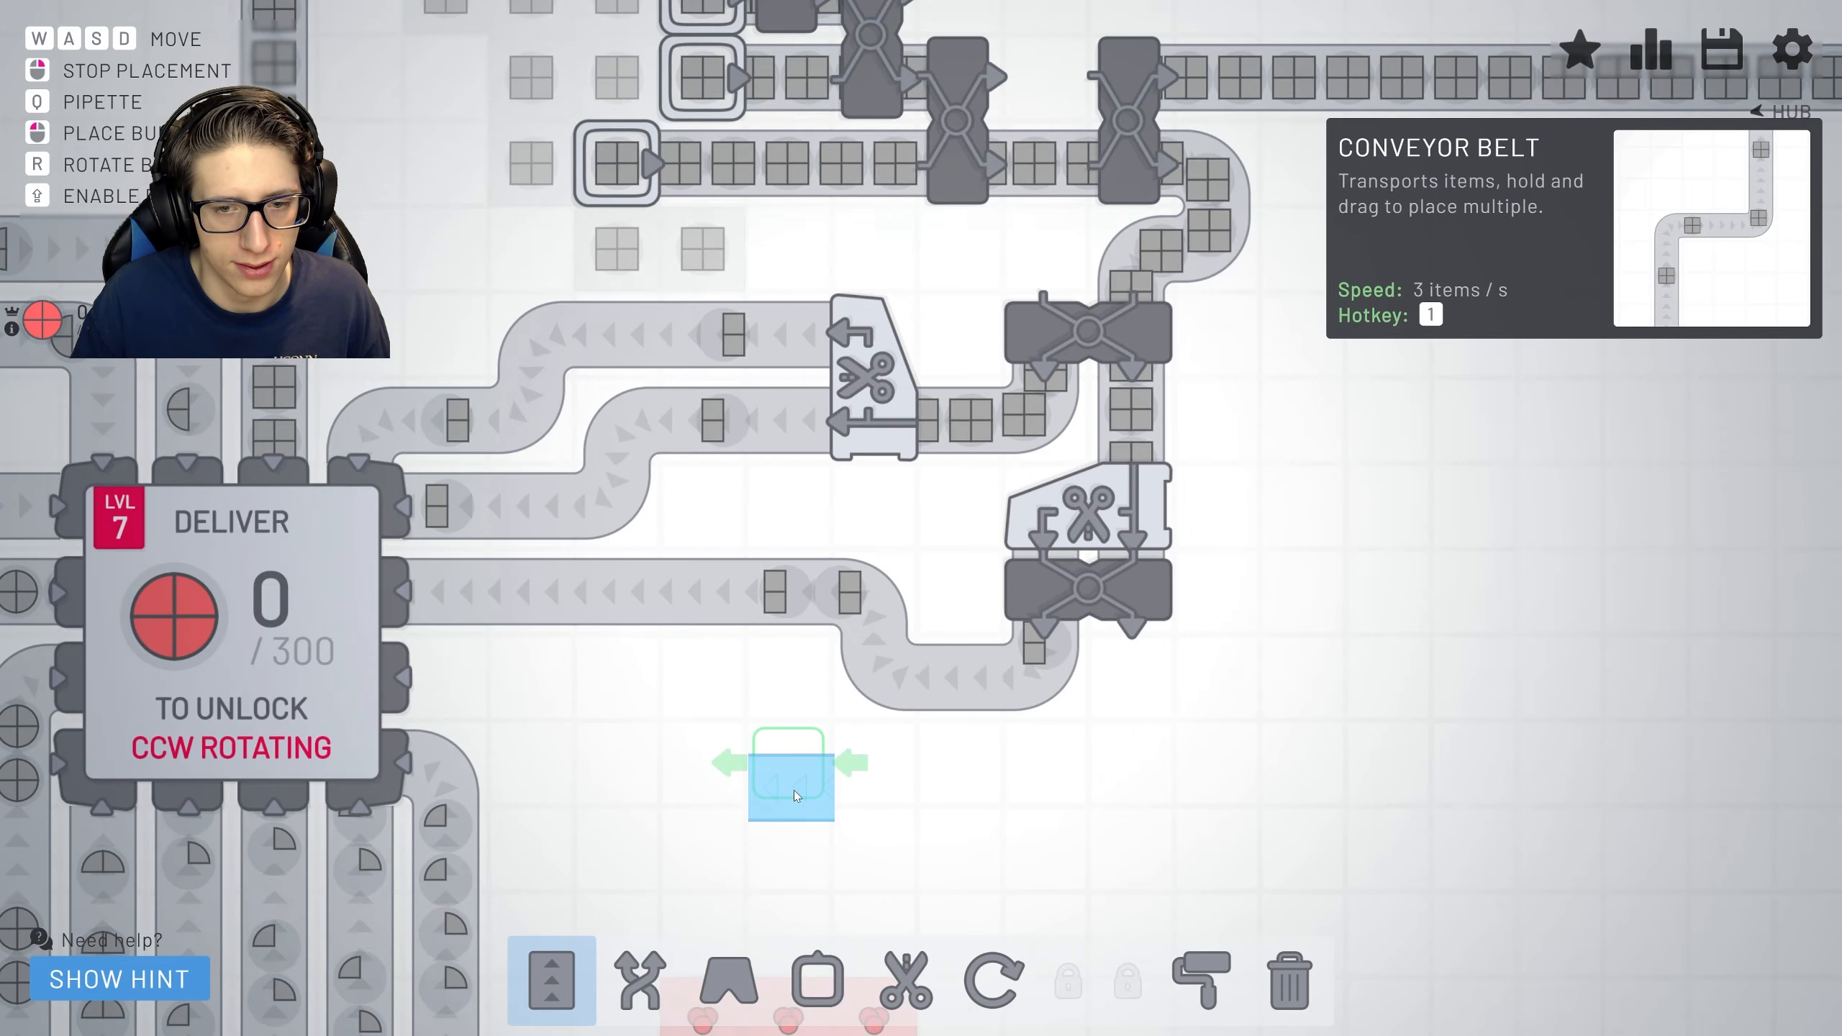
scroll(876, 814, down, 4)
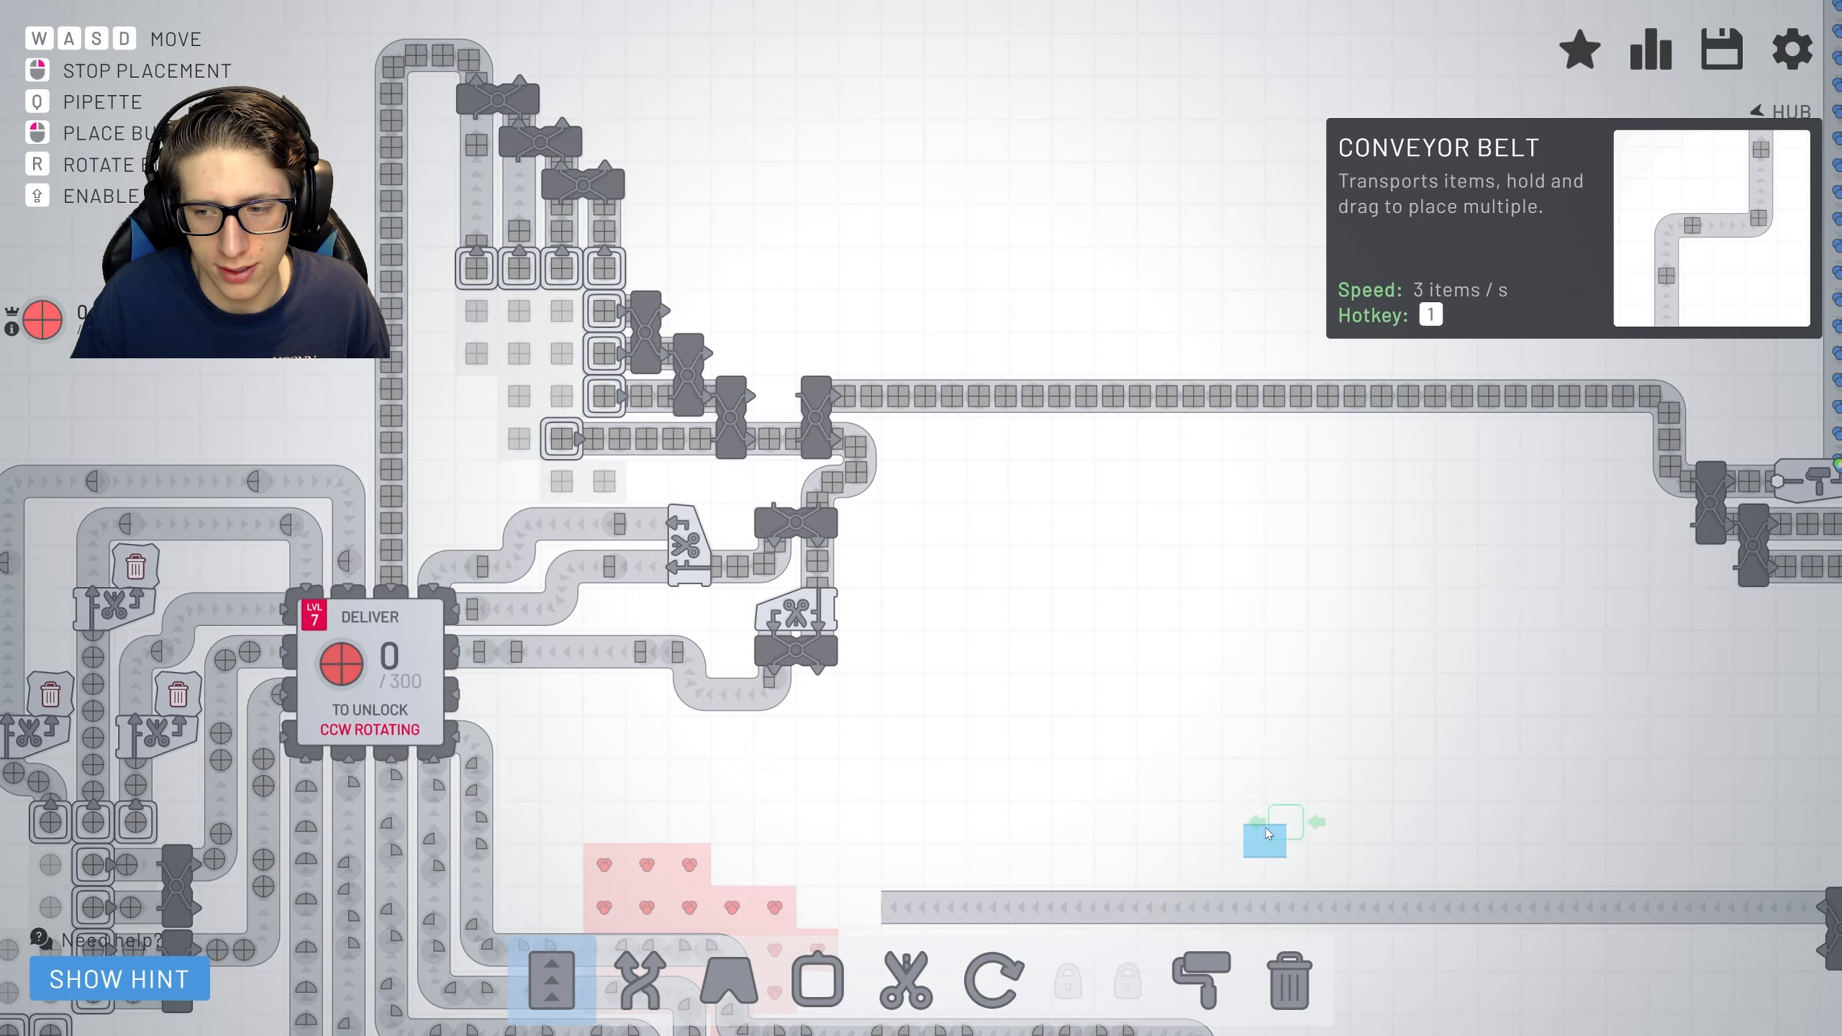
scroll(1008, 576, up, 4)
scroll(1076, 426, up, 4)
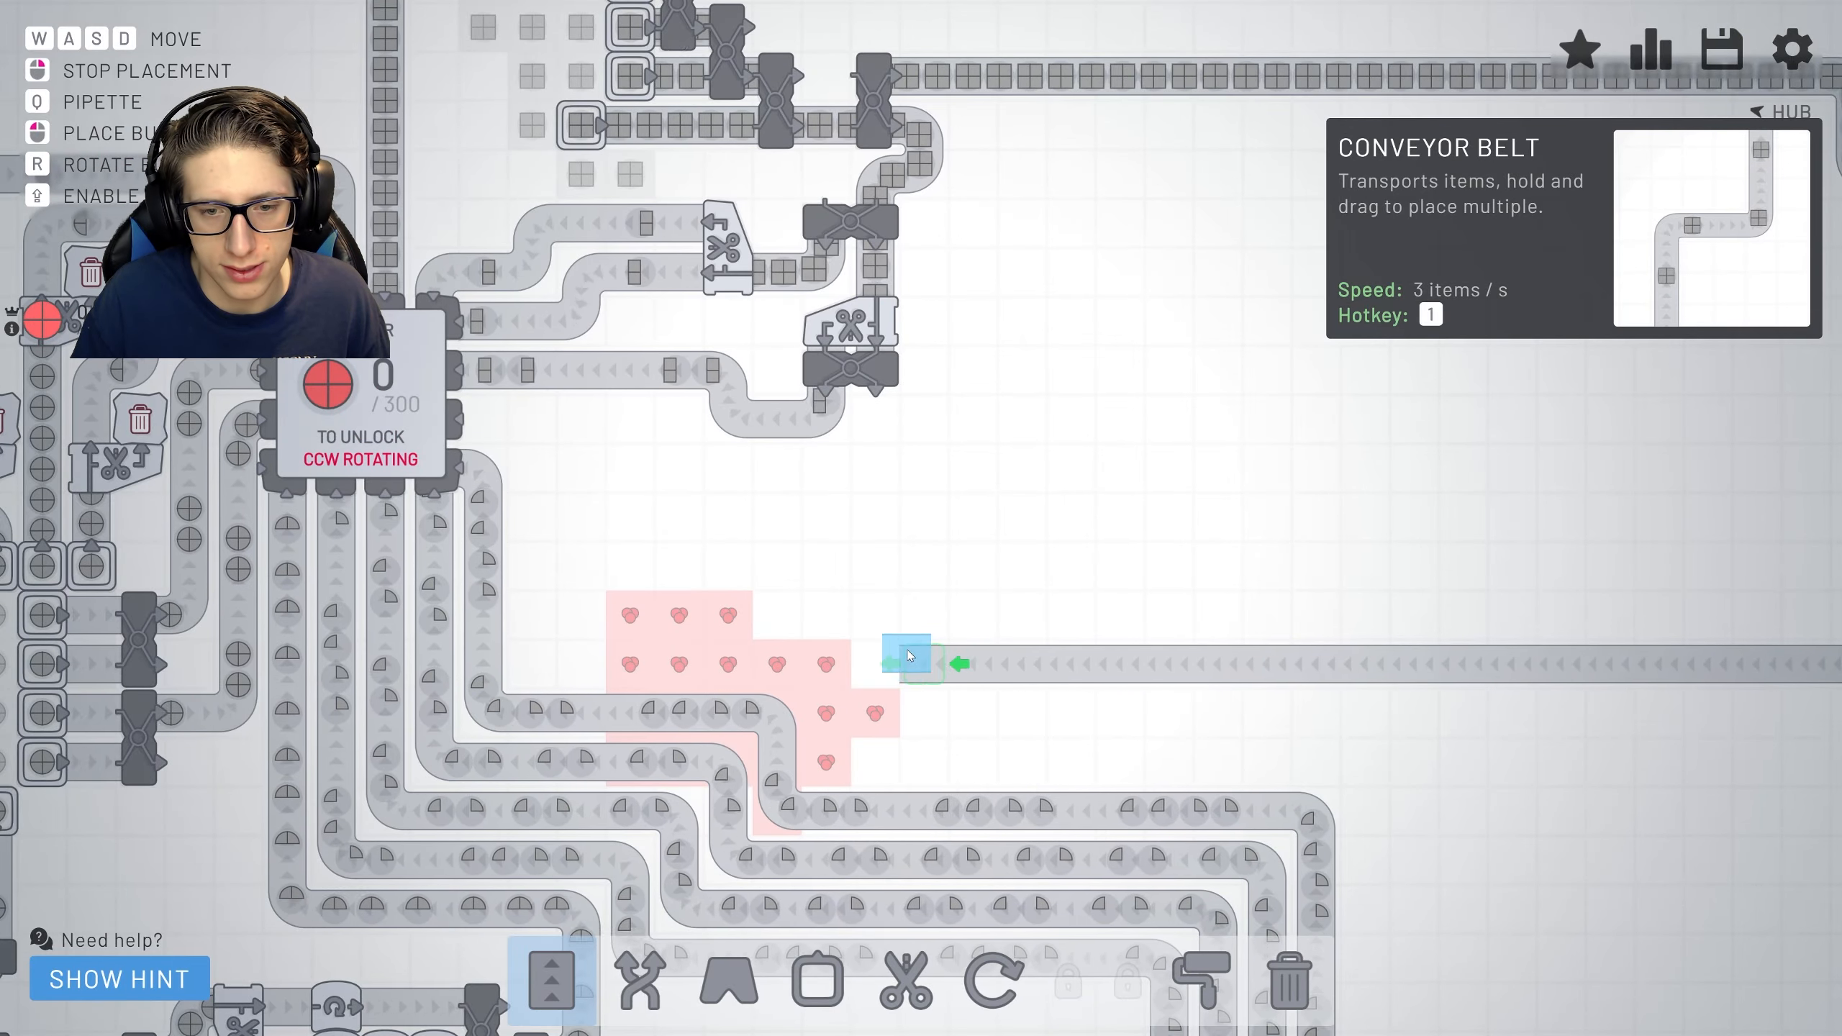
mouse_move(921, 633)
mouse_down()
mouse_move(915, 518)
mouse_move(655, 421)
mouse_up()
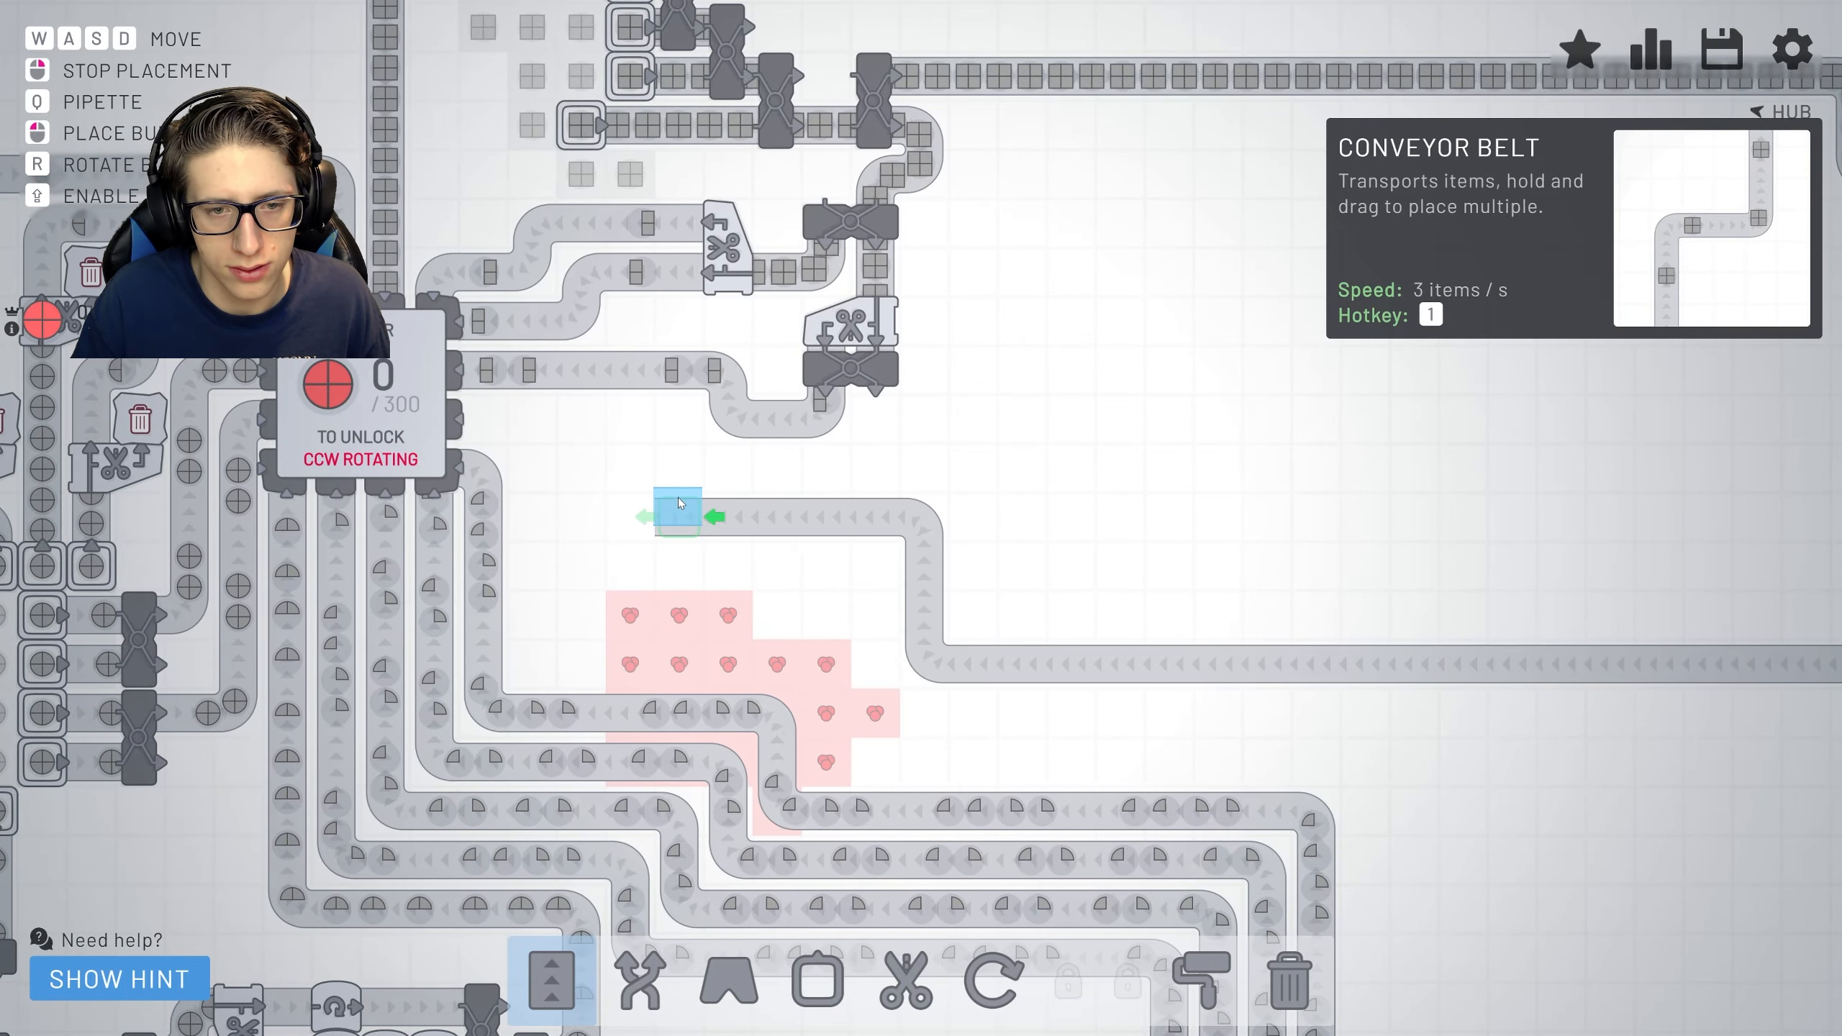
scroll(655, 420, down, 5)
scroll(1296, 475, up, 6)
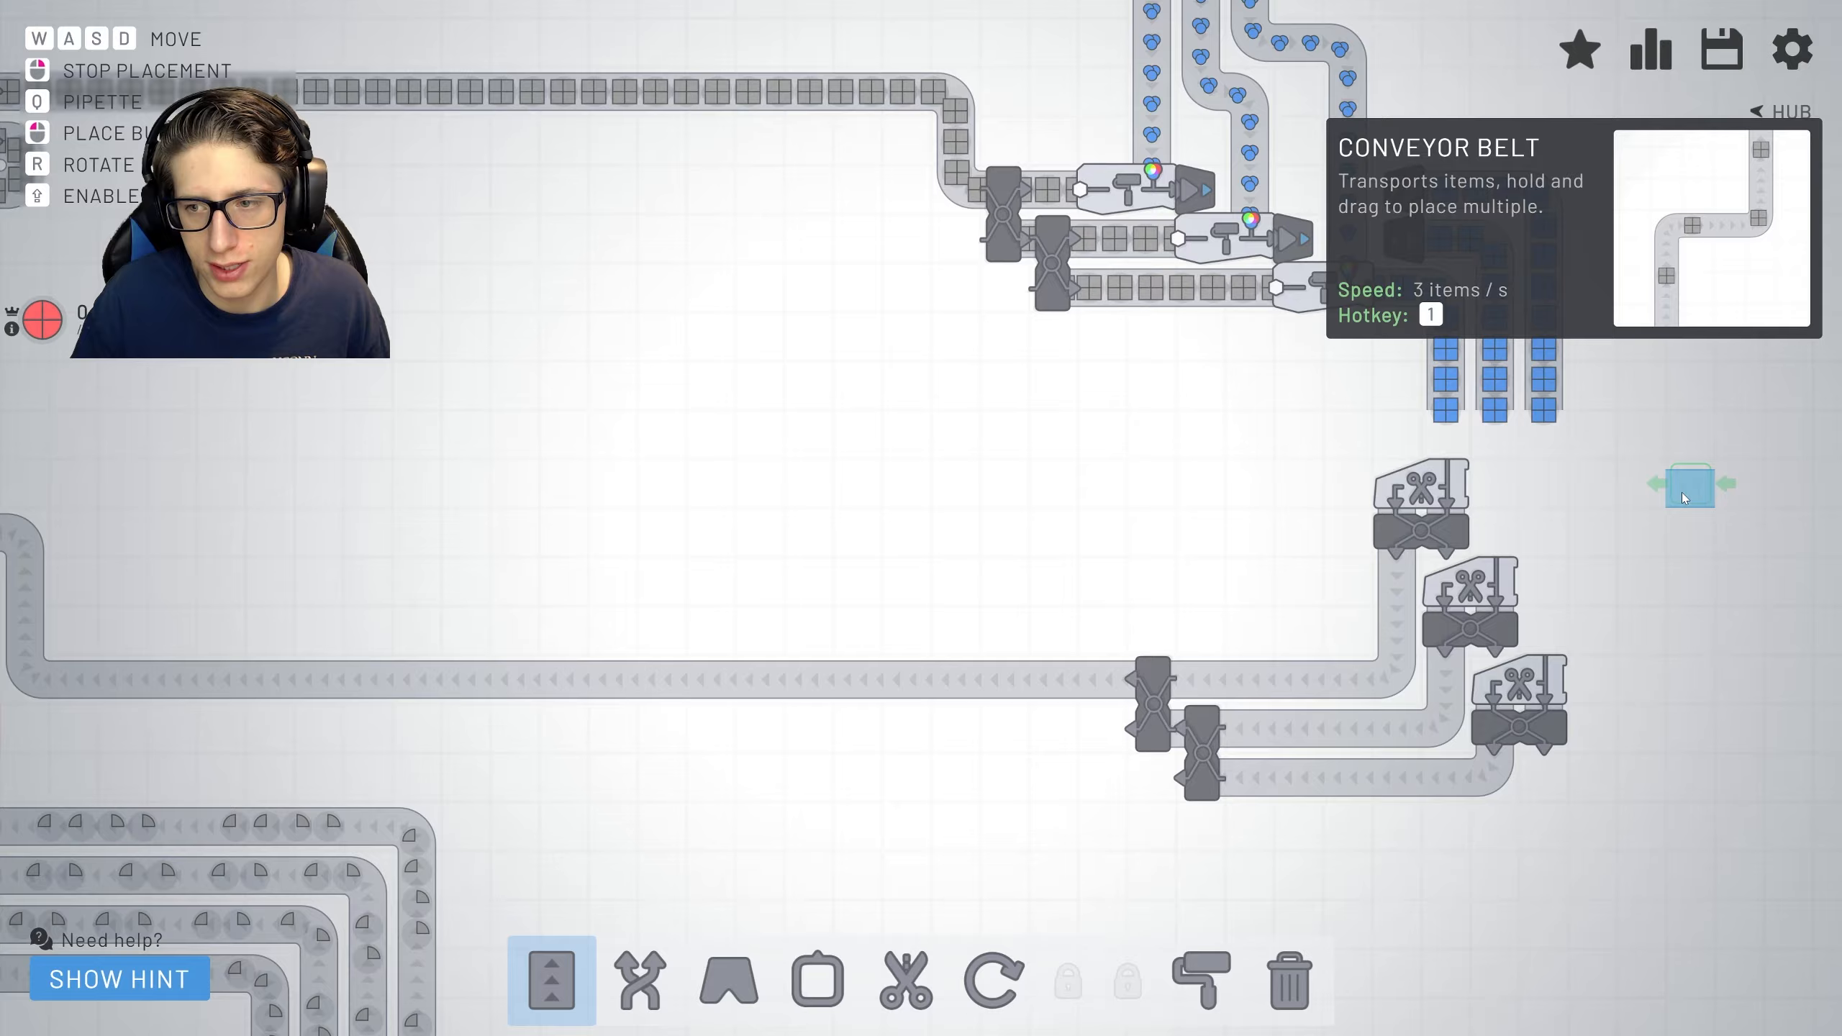
Extend the three blue-square belt columns down so each feeds its cutter.
key(d)
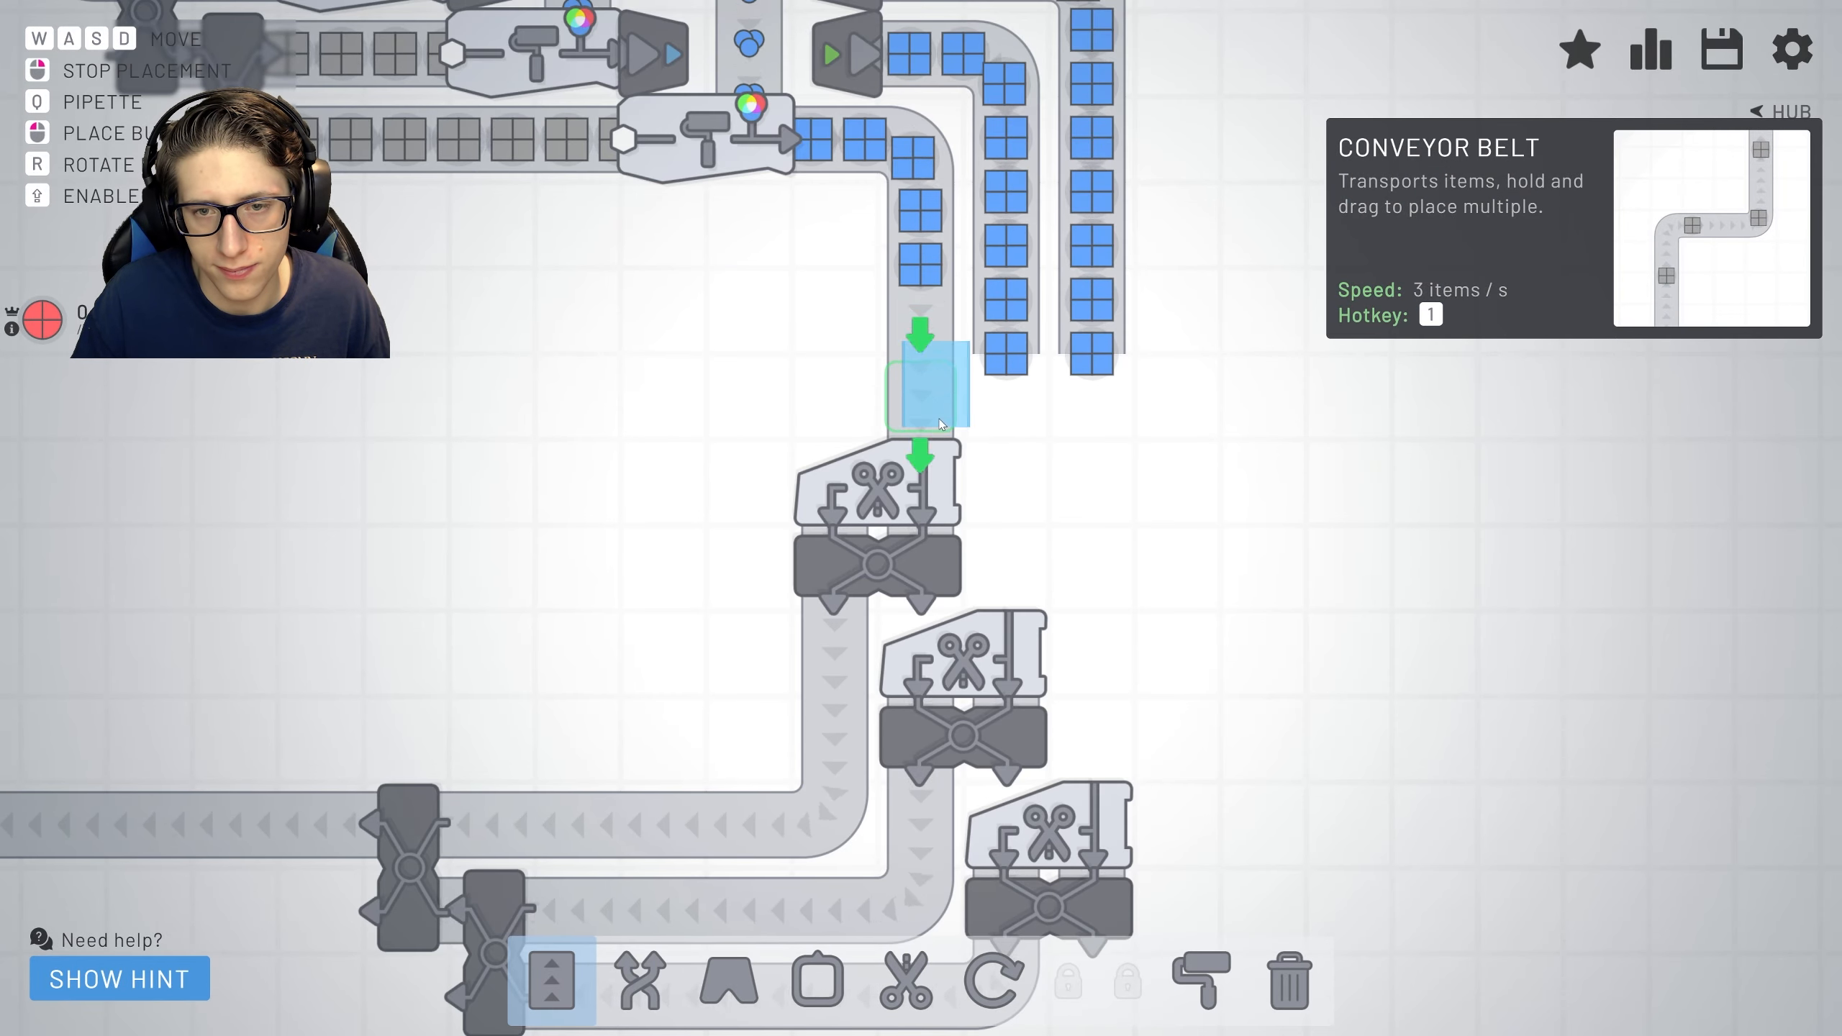
click(941, 403)
drag(1007, 396, 1007, 676)
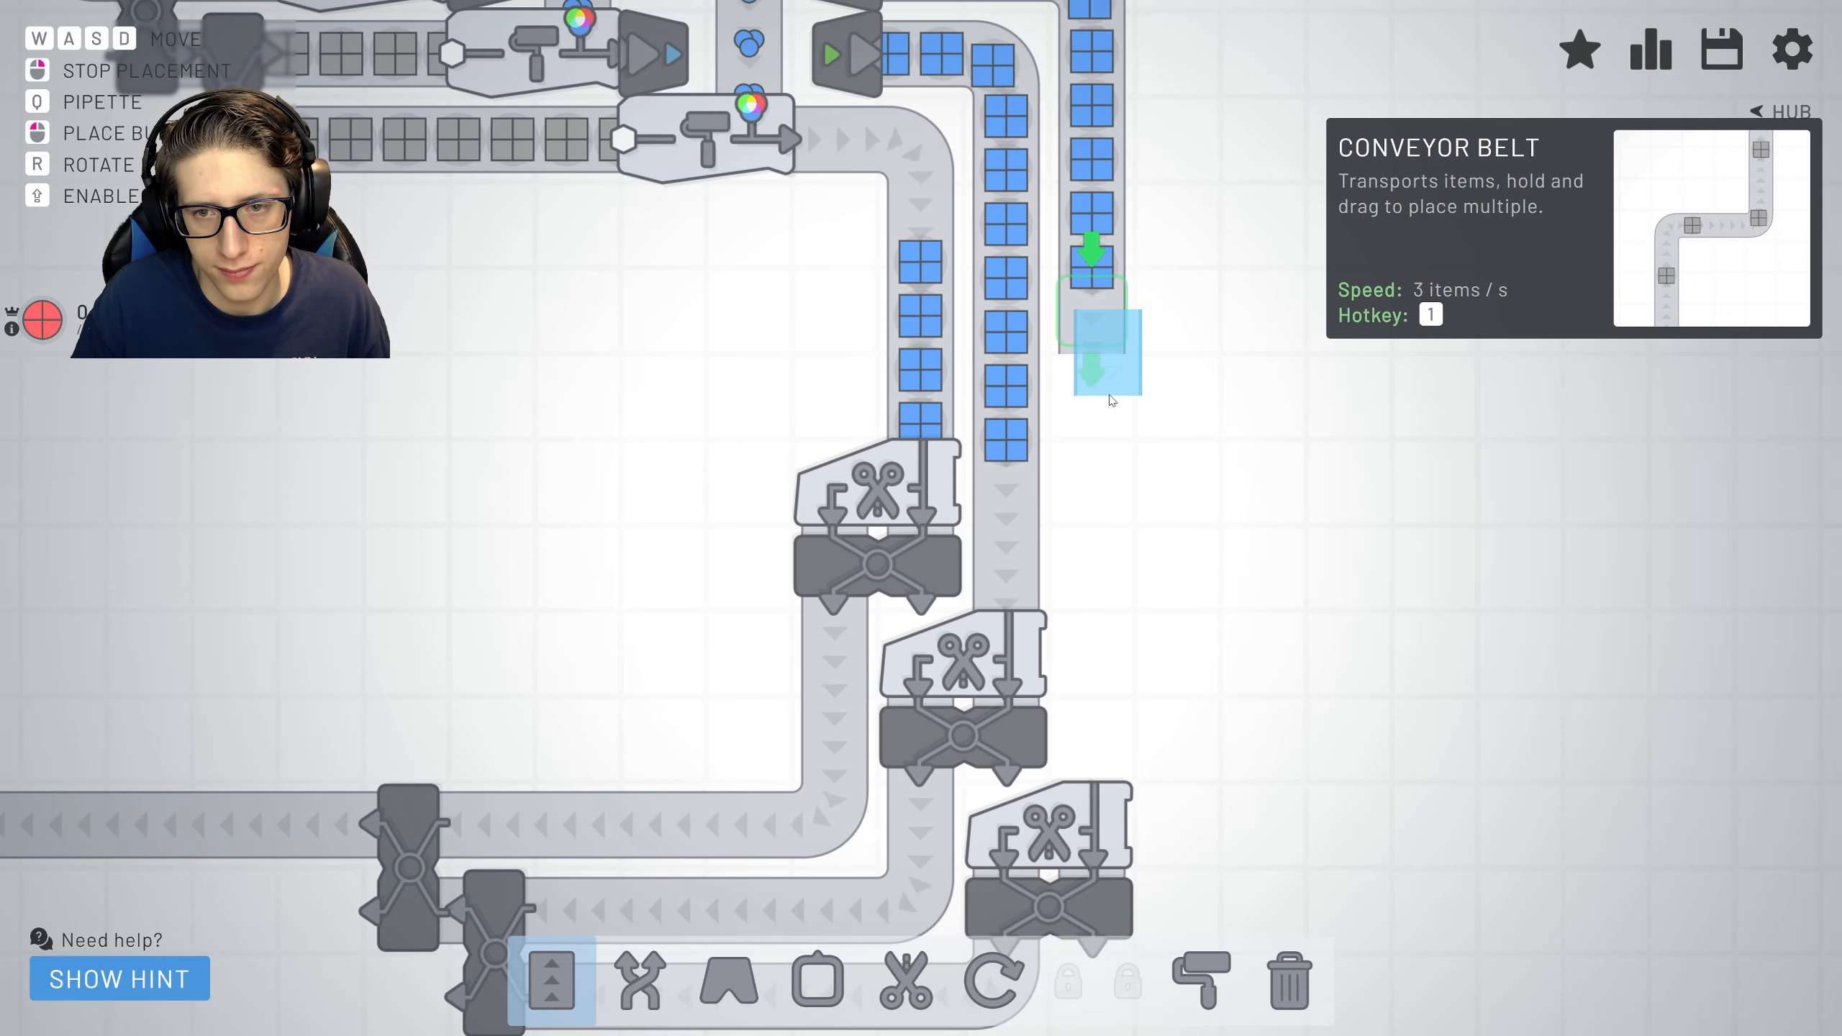
drag(1094, 346, 1093, 806)
right_click(1195, 633)
scroll(1194, 634, down, 2)
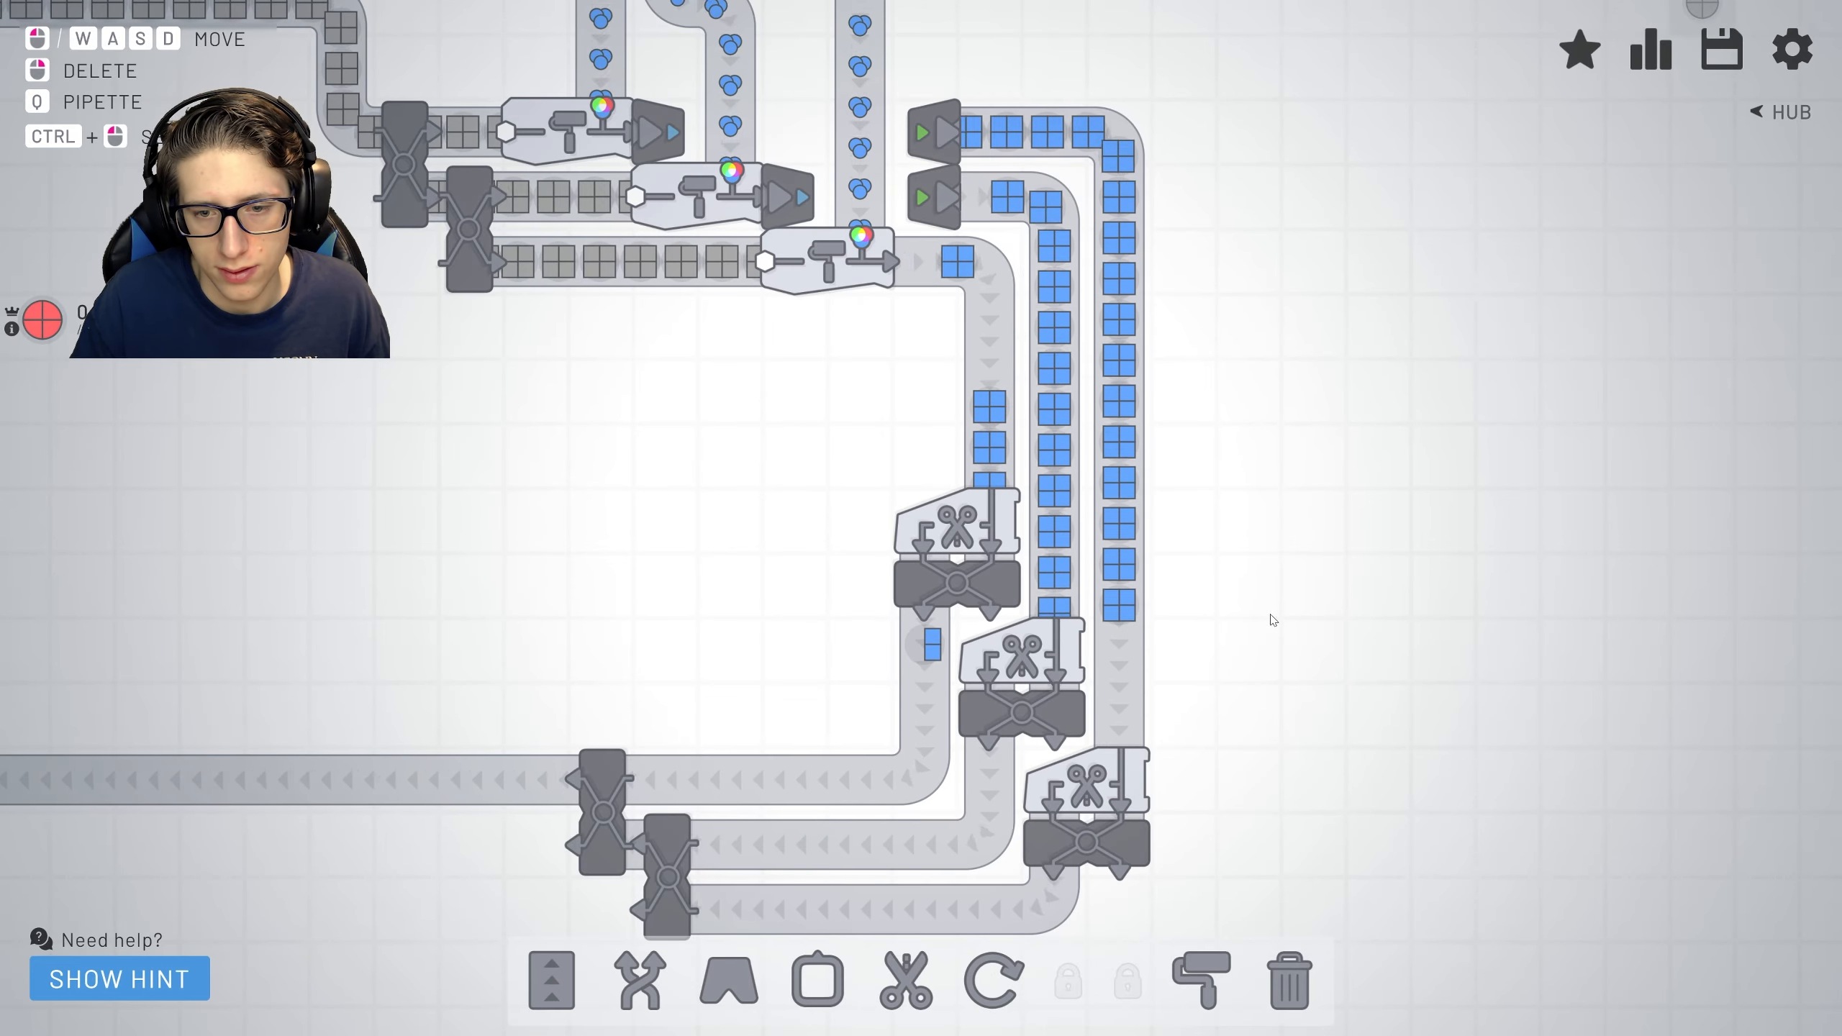
scroll(1272, 619, down, 2)
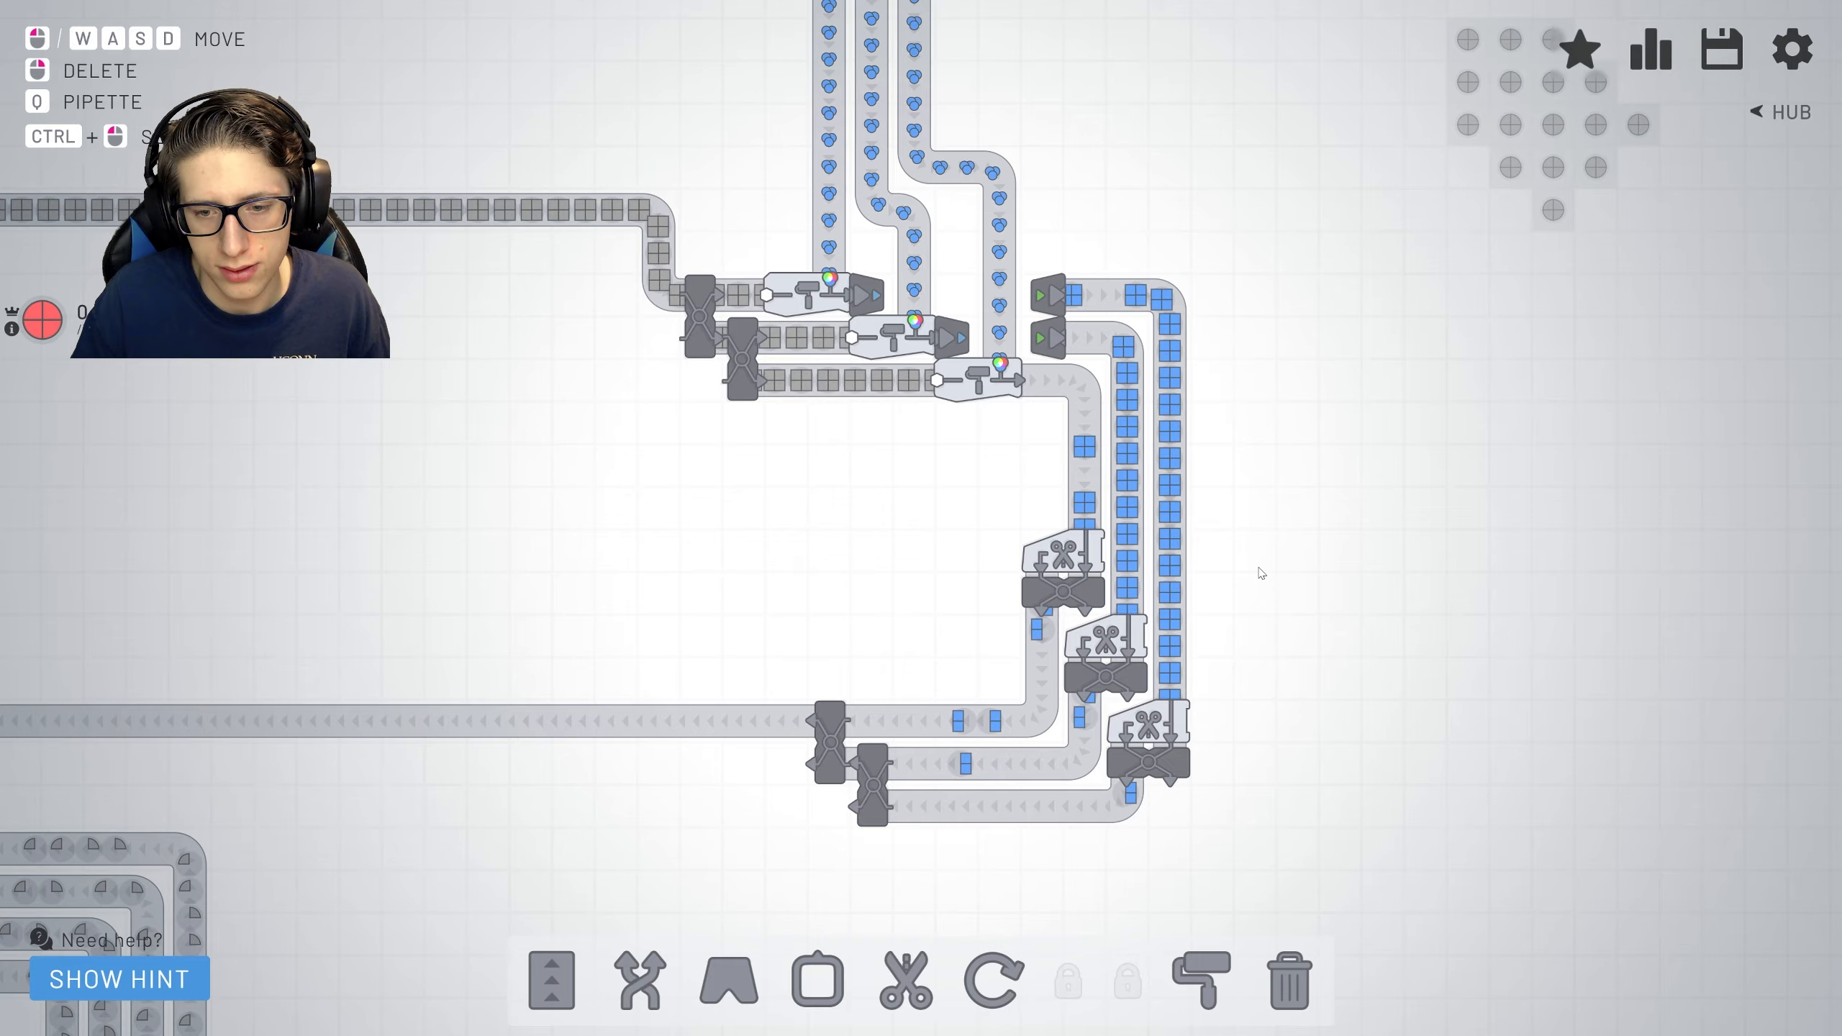
scroll(1260, 573, up, 1)
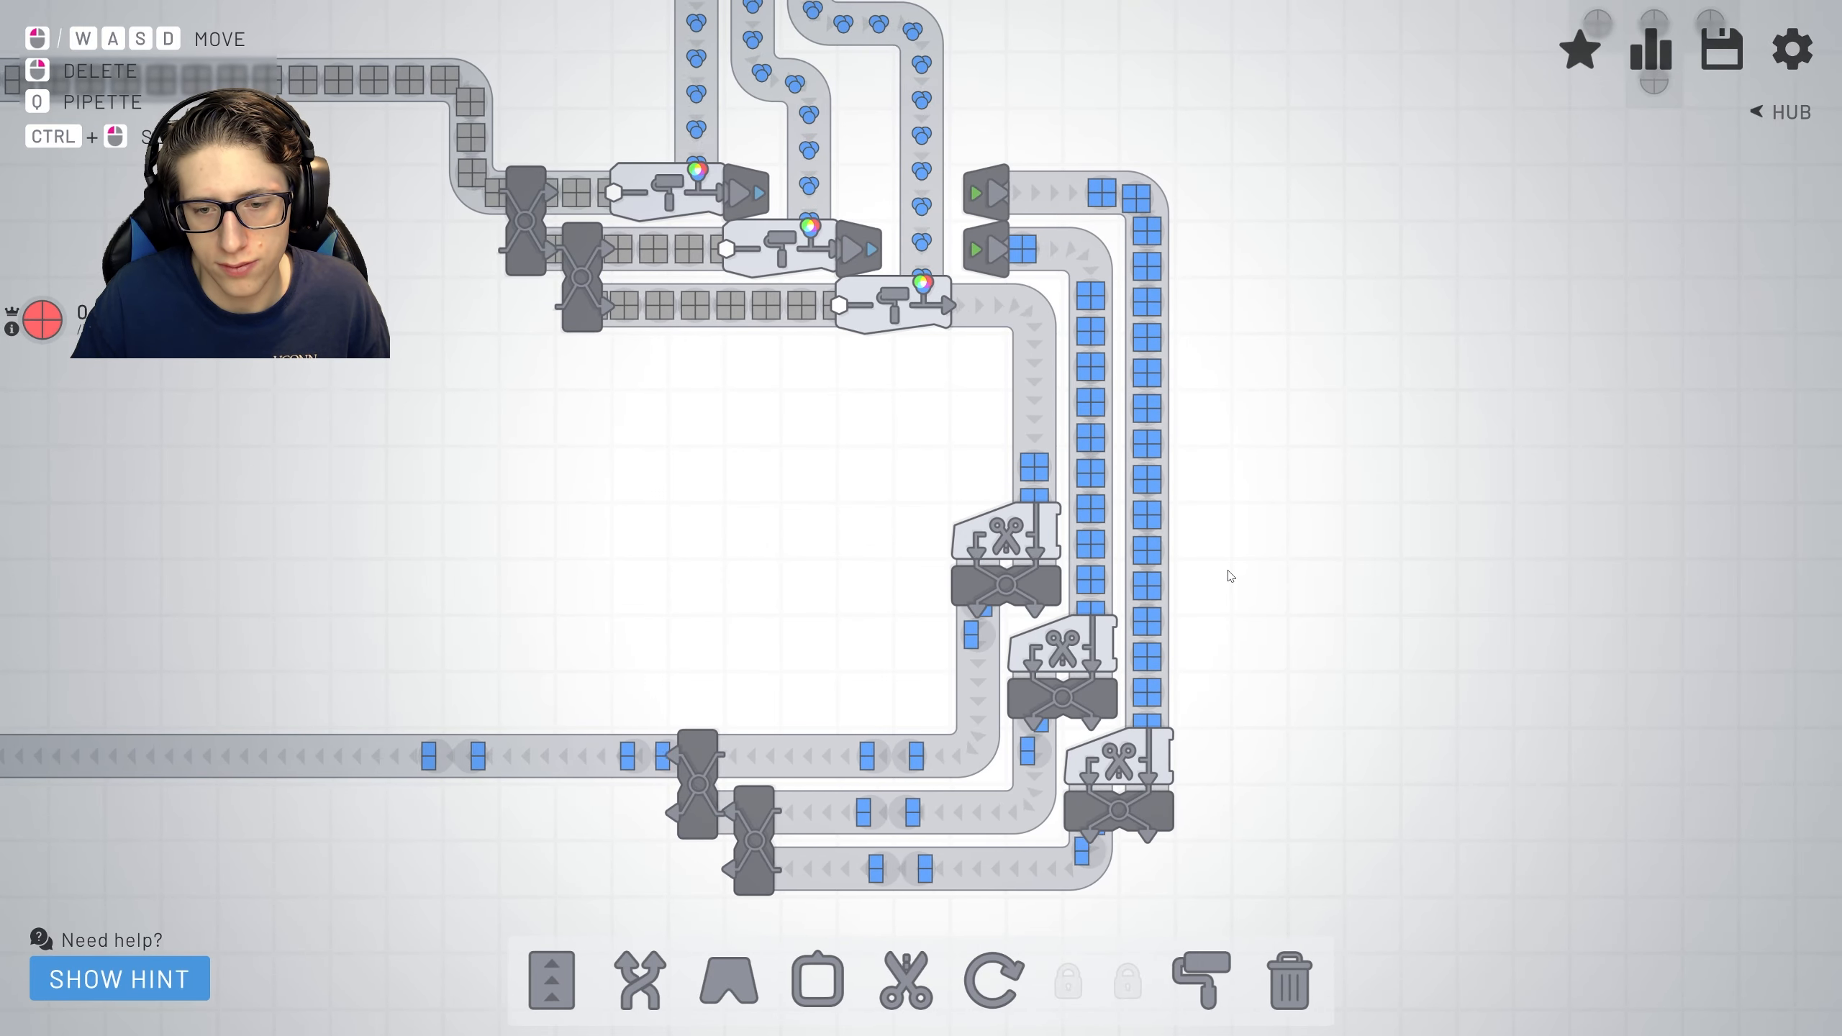
scroll(1231, 576, down, 2)
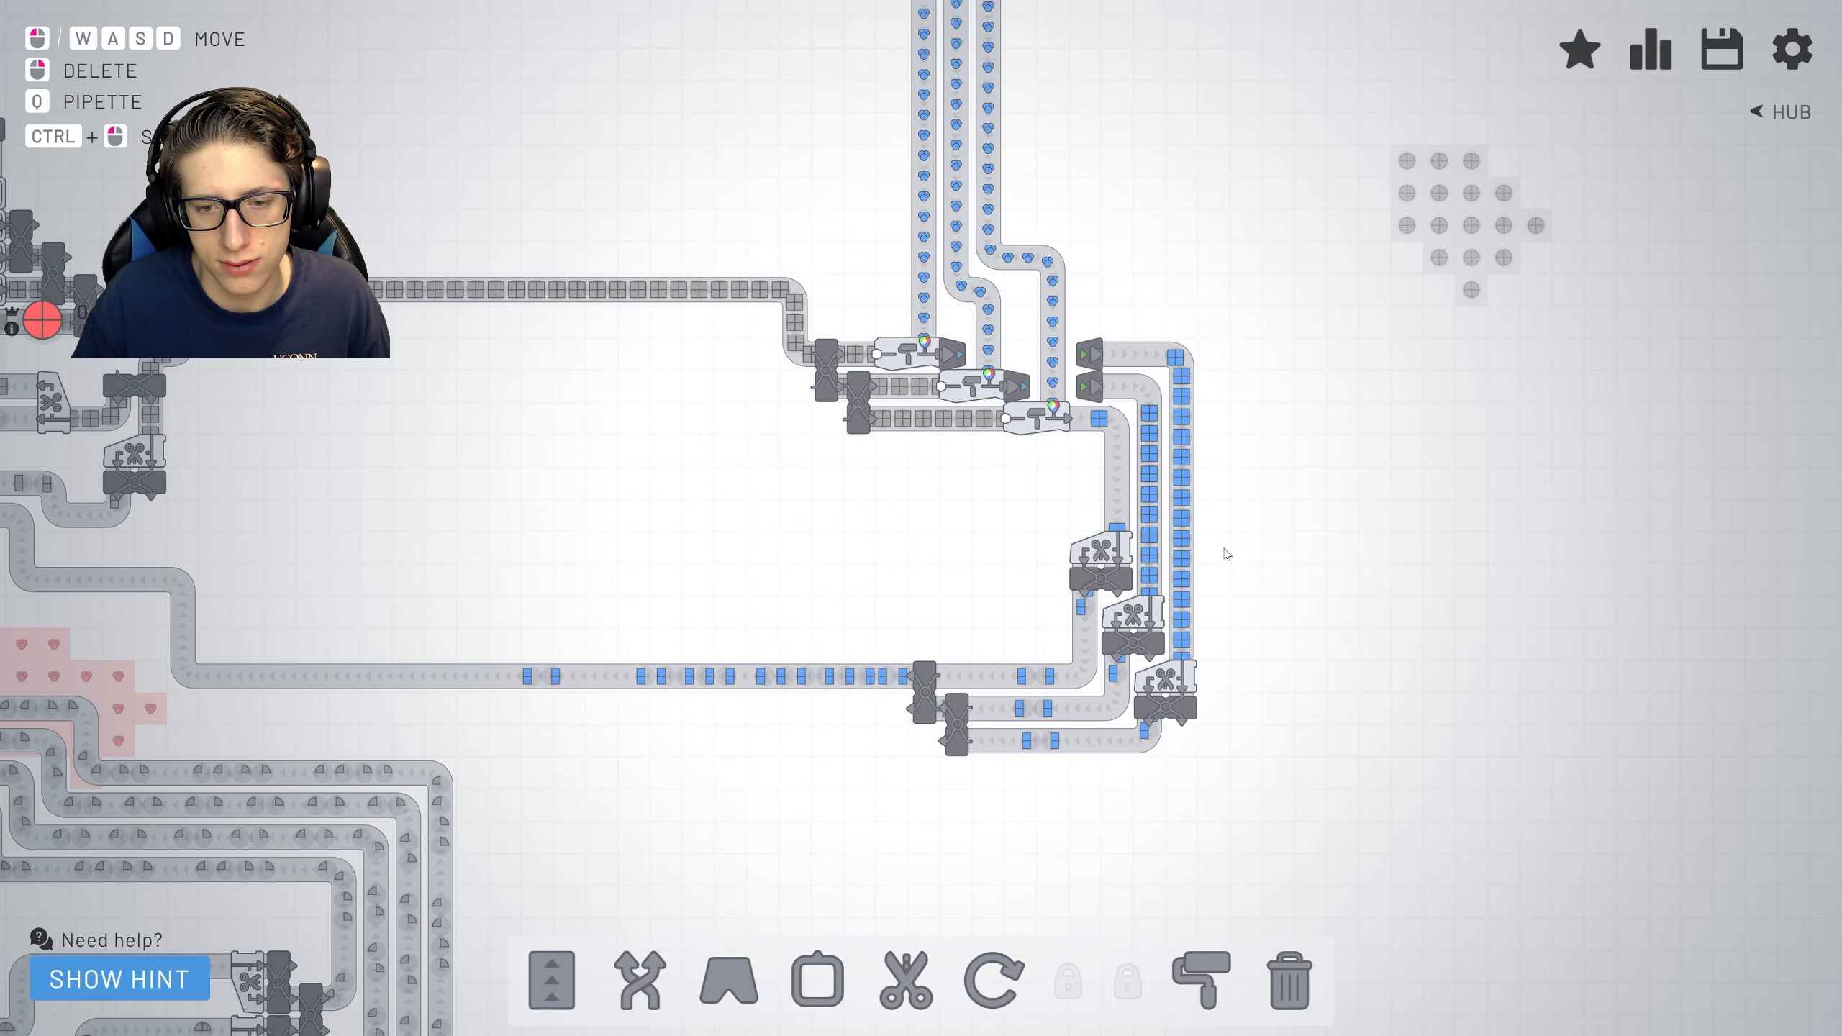
scroll(1227, 554, down, 2)
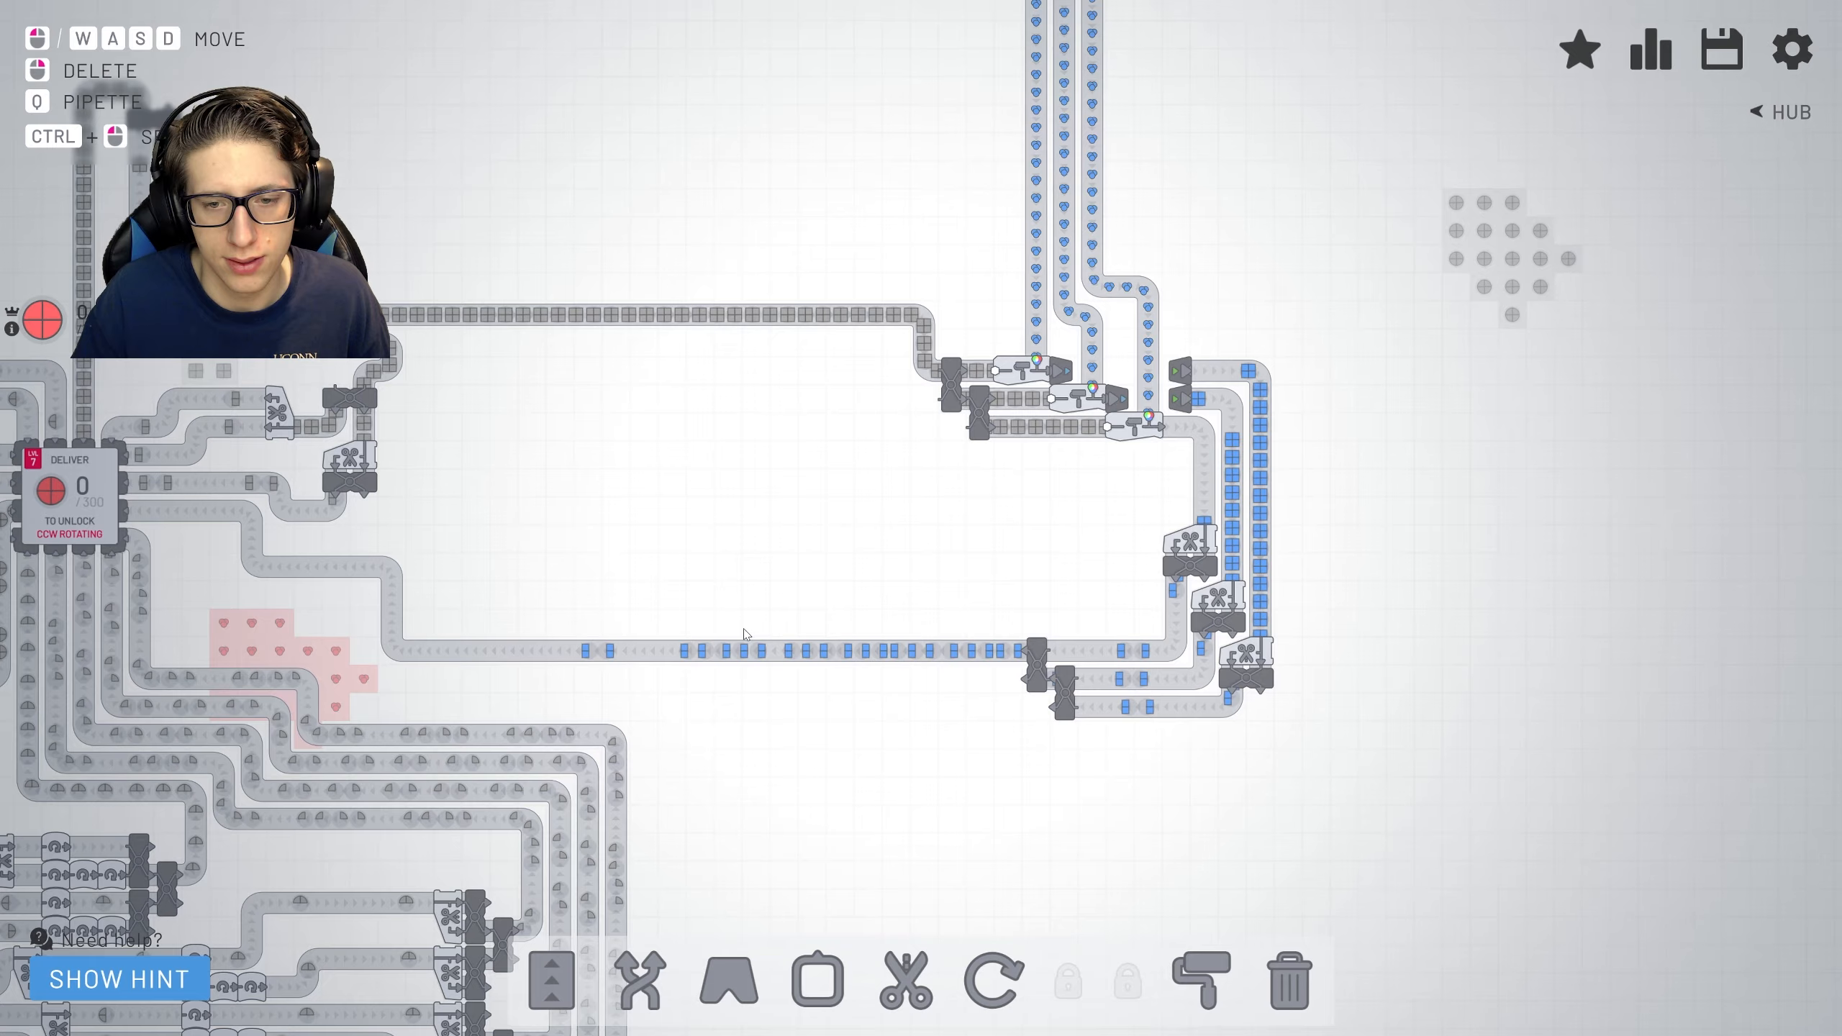
scroll(777, 691, up, 5)
scroll(775, 692, up, 2)
scroll(773, 693, down, 2)
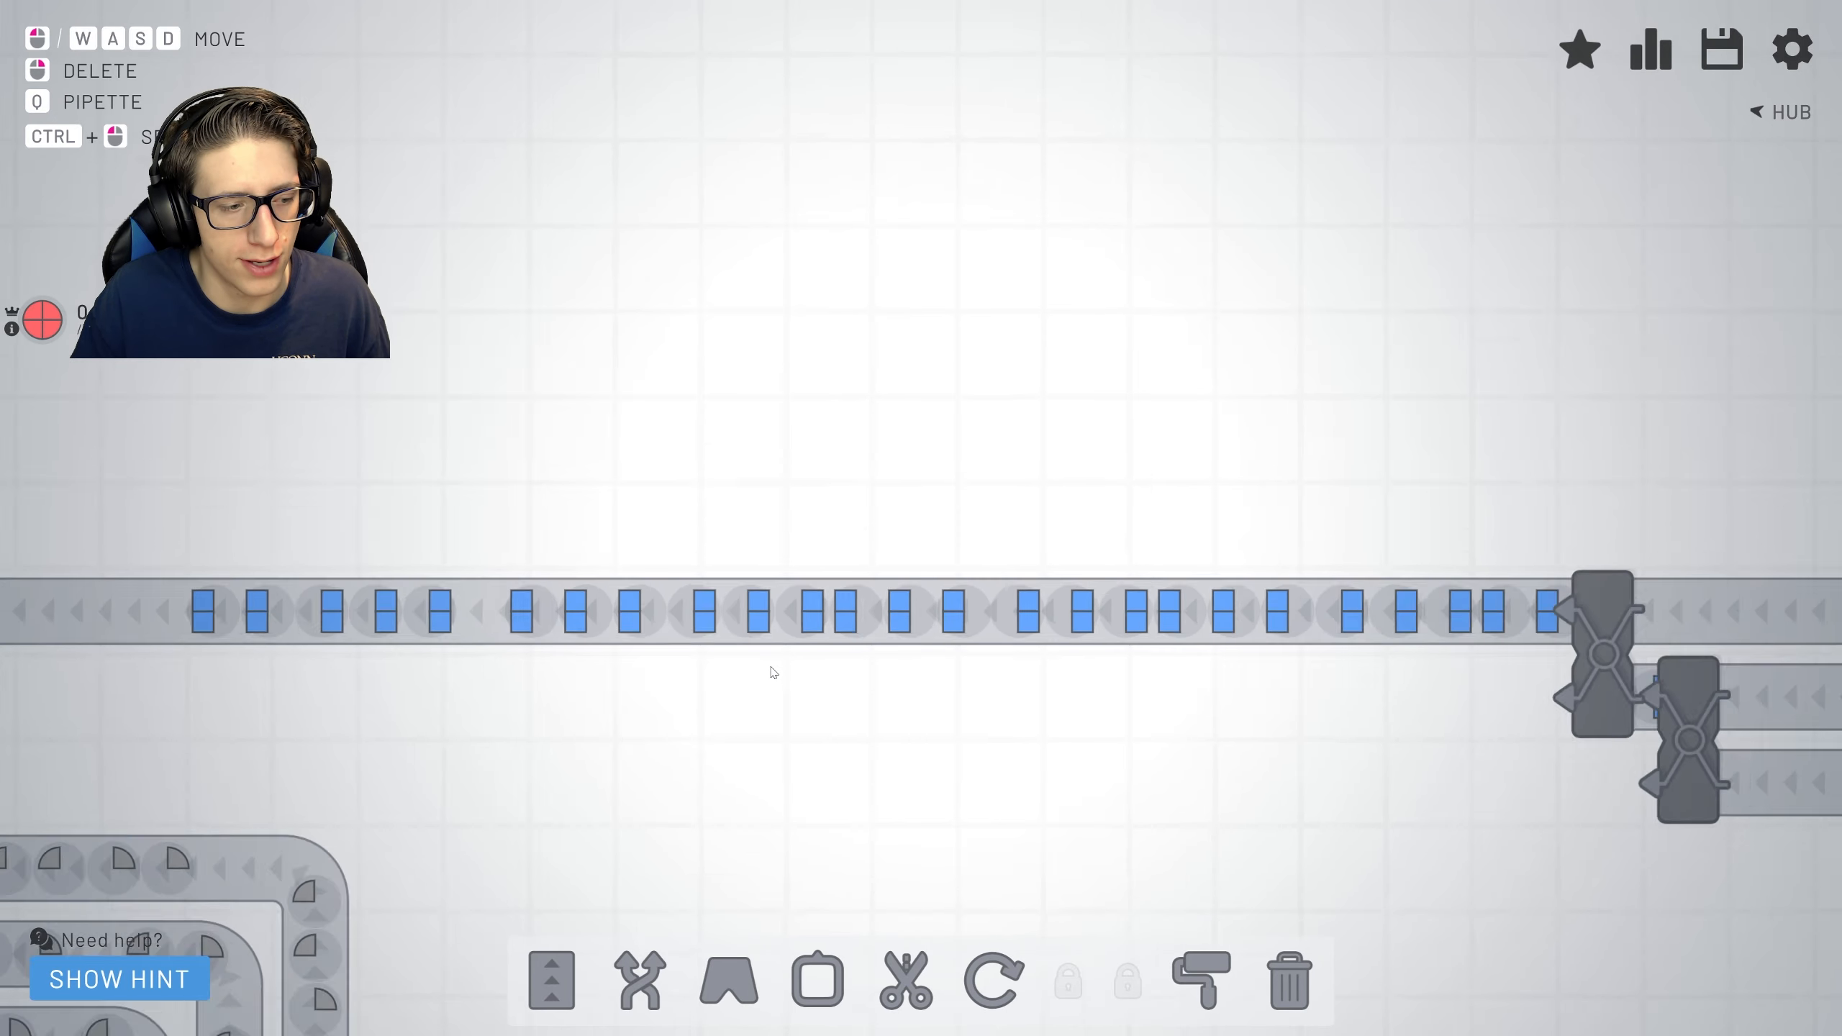
scroll(773, 684, down, 1)
scroll(773, 672, up, 2)
scroll(773, 672, down, 3)
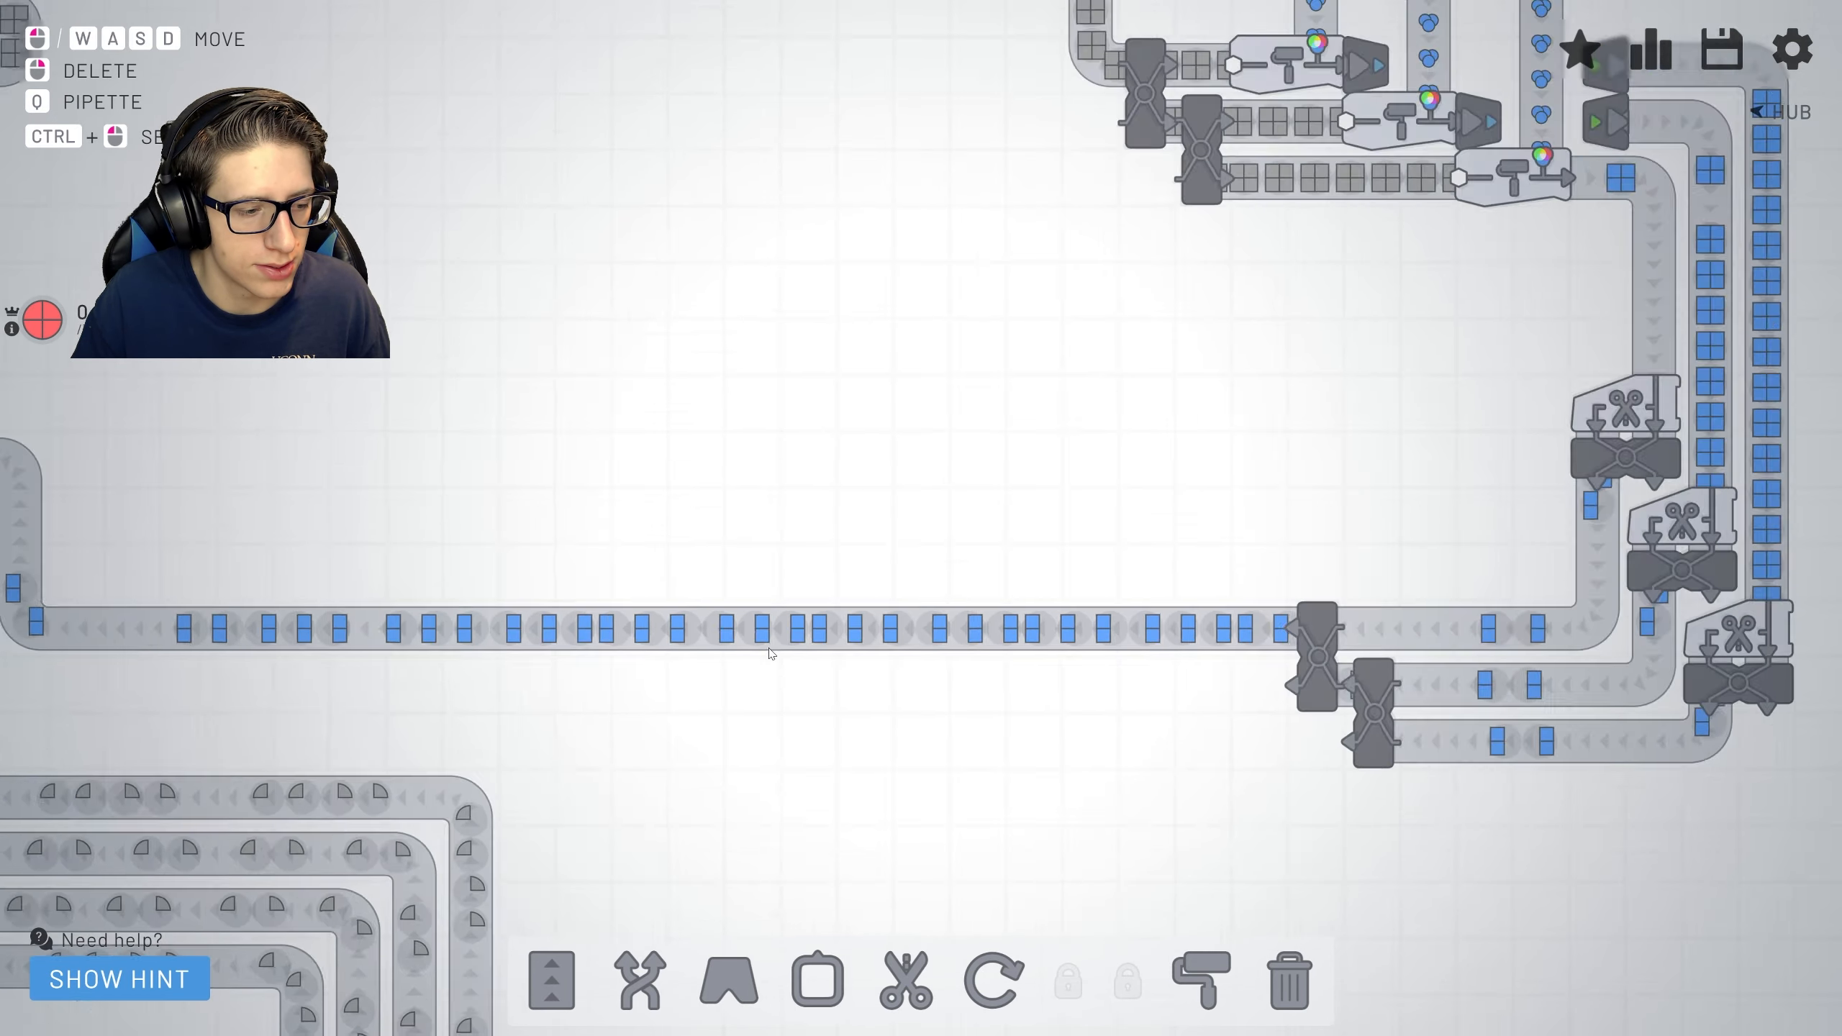
scroll(864, 662, down, 2)
scroll(958, 655, down, 2)
scroll(956, 654, down, 2)
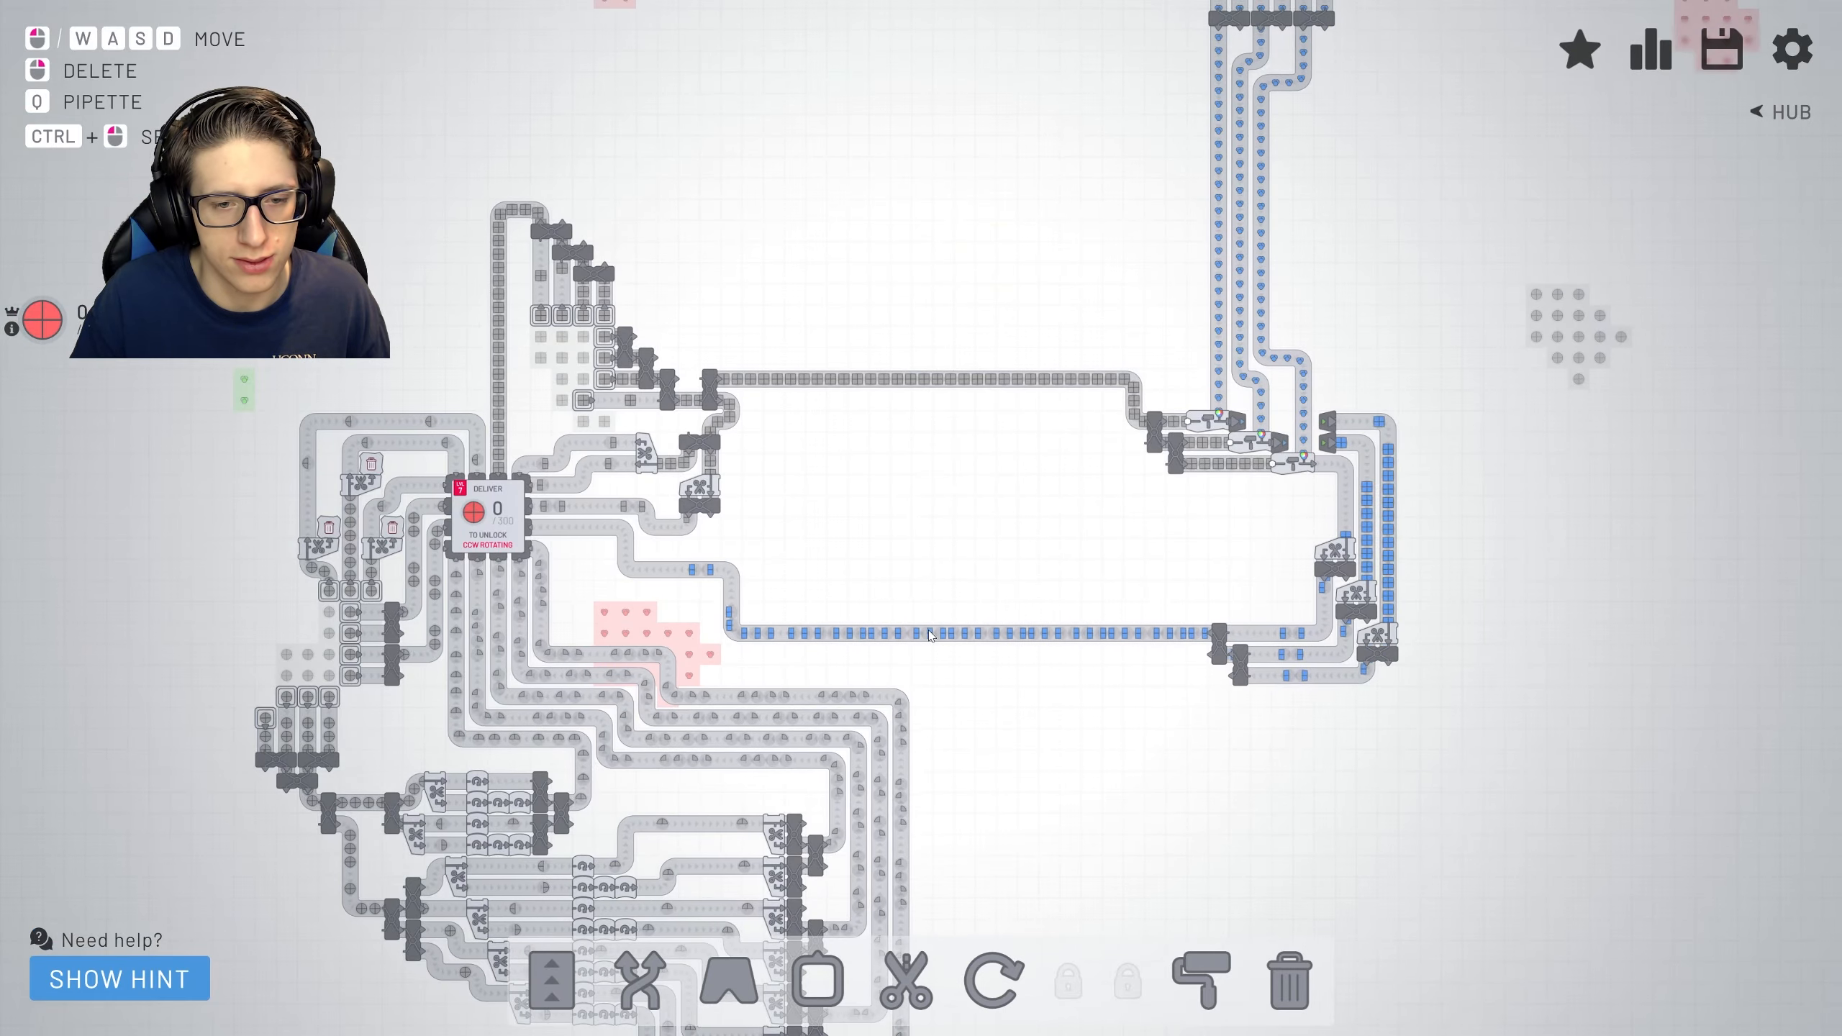
scroll(921, 633, down, 3)
scroll(863, 612, down, 2)
scroll(736, 631, up, 3)
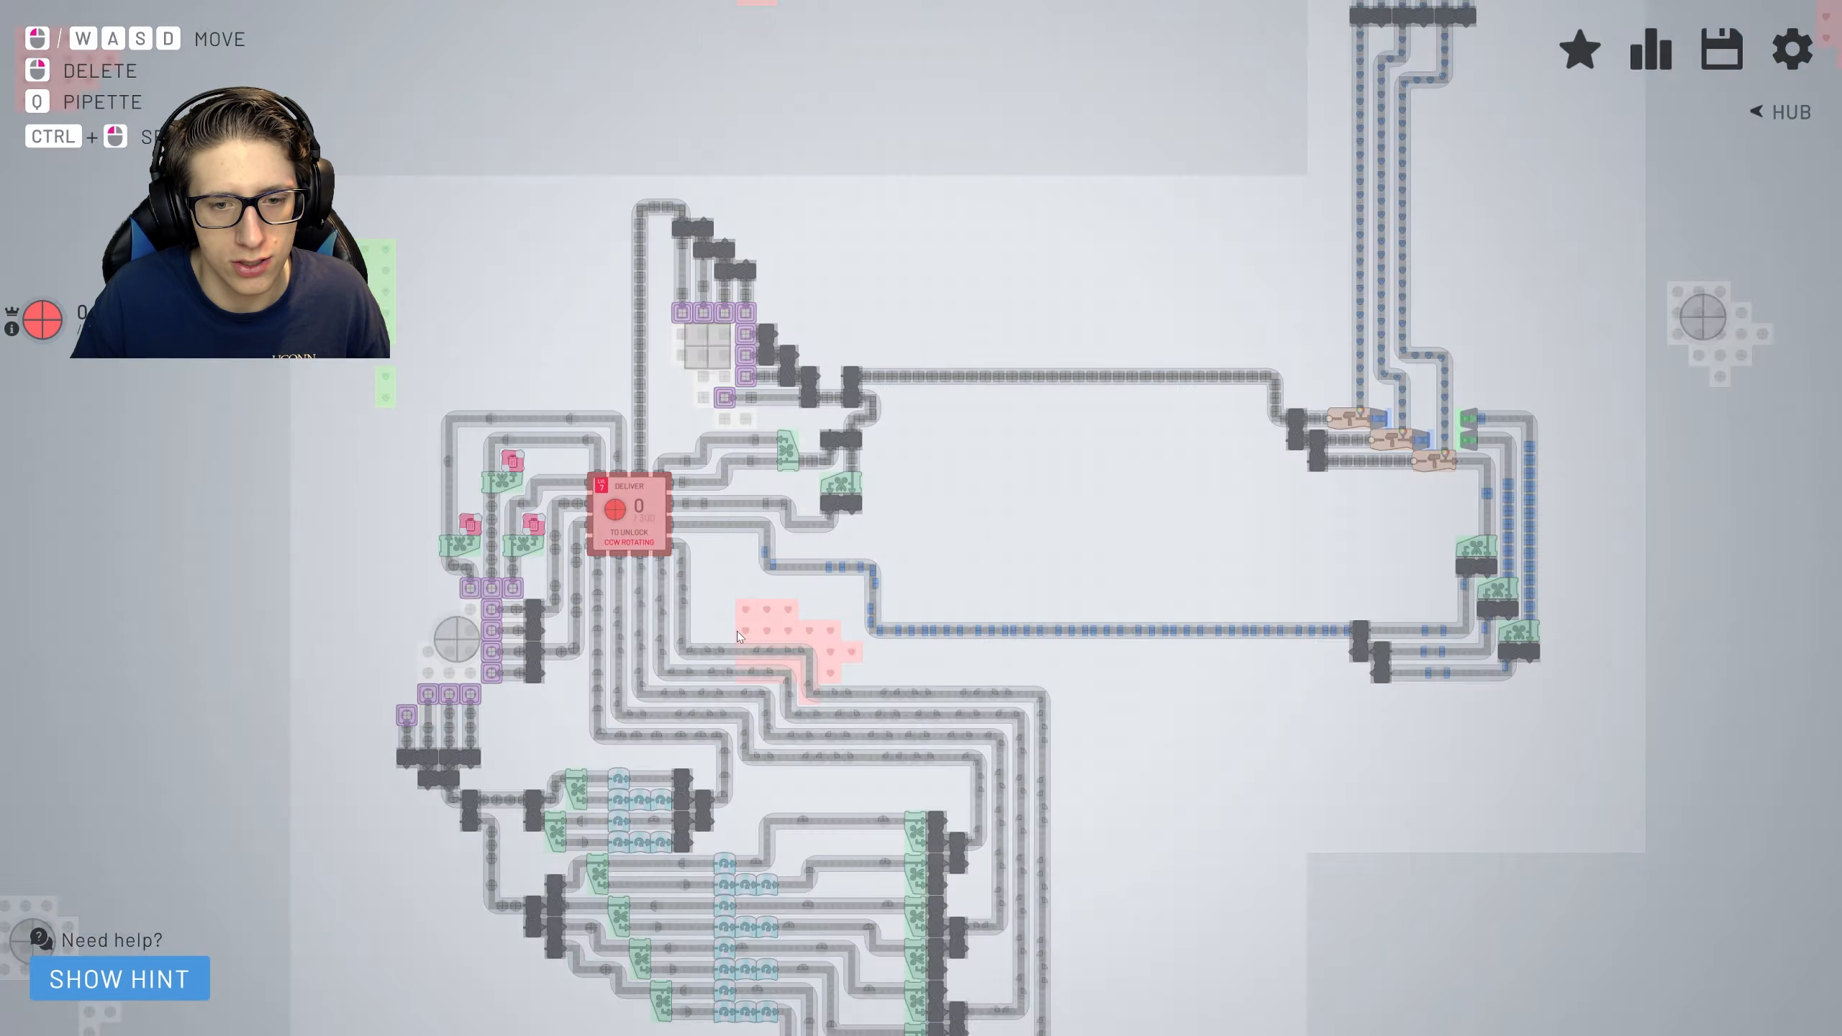
scroll(737, 631, up, 3)
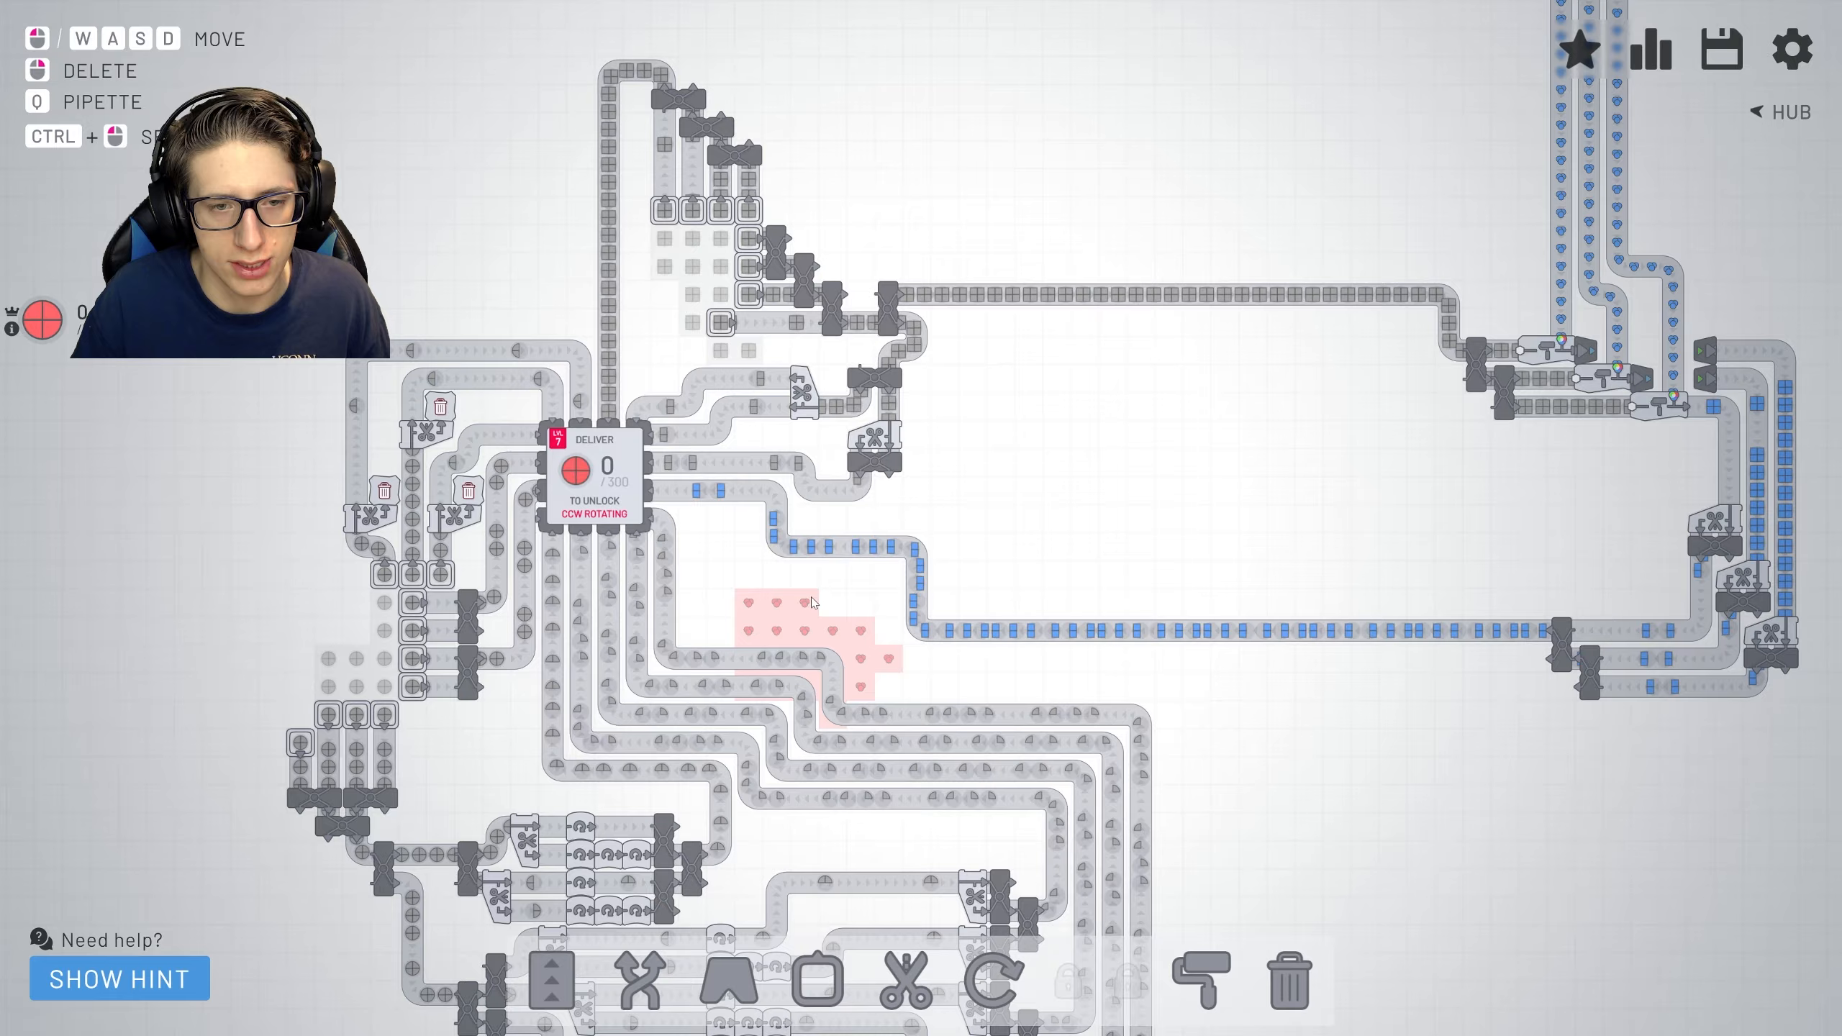
scroll(813, 602, down, 3)
scroll(814, 601, down, 3)
scroll(814, 602, down, 3)
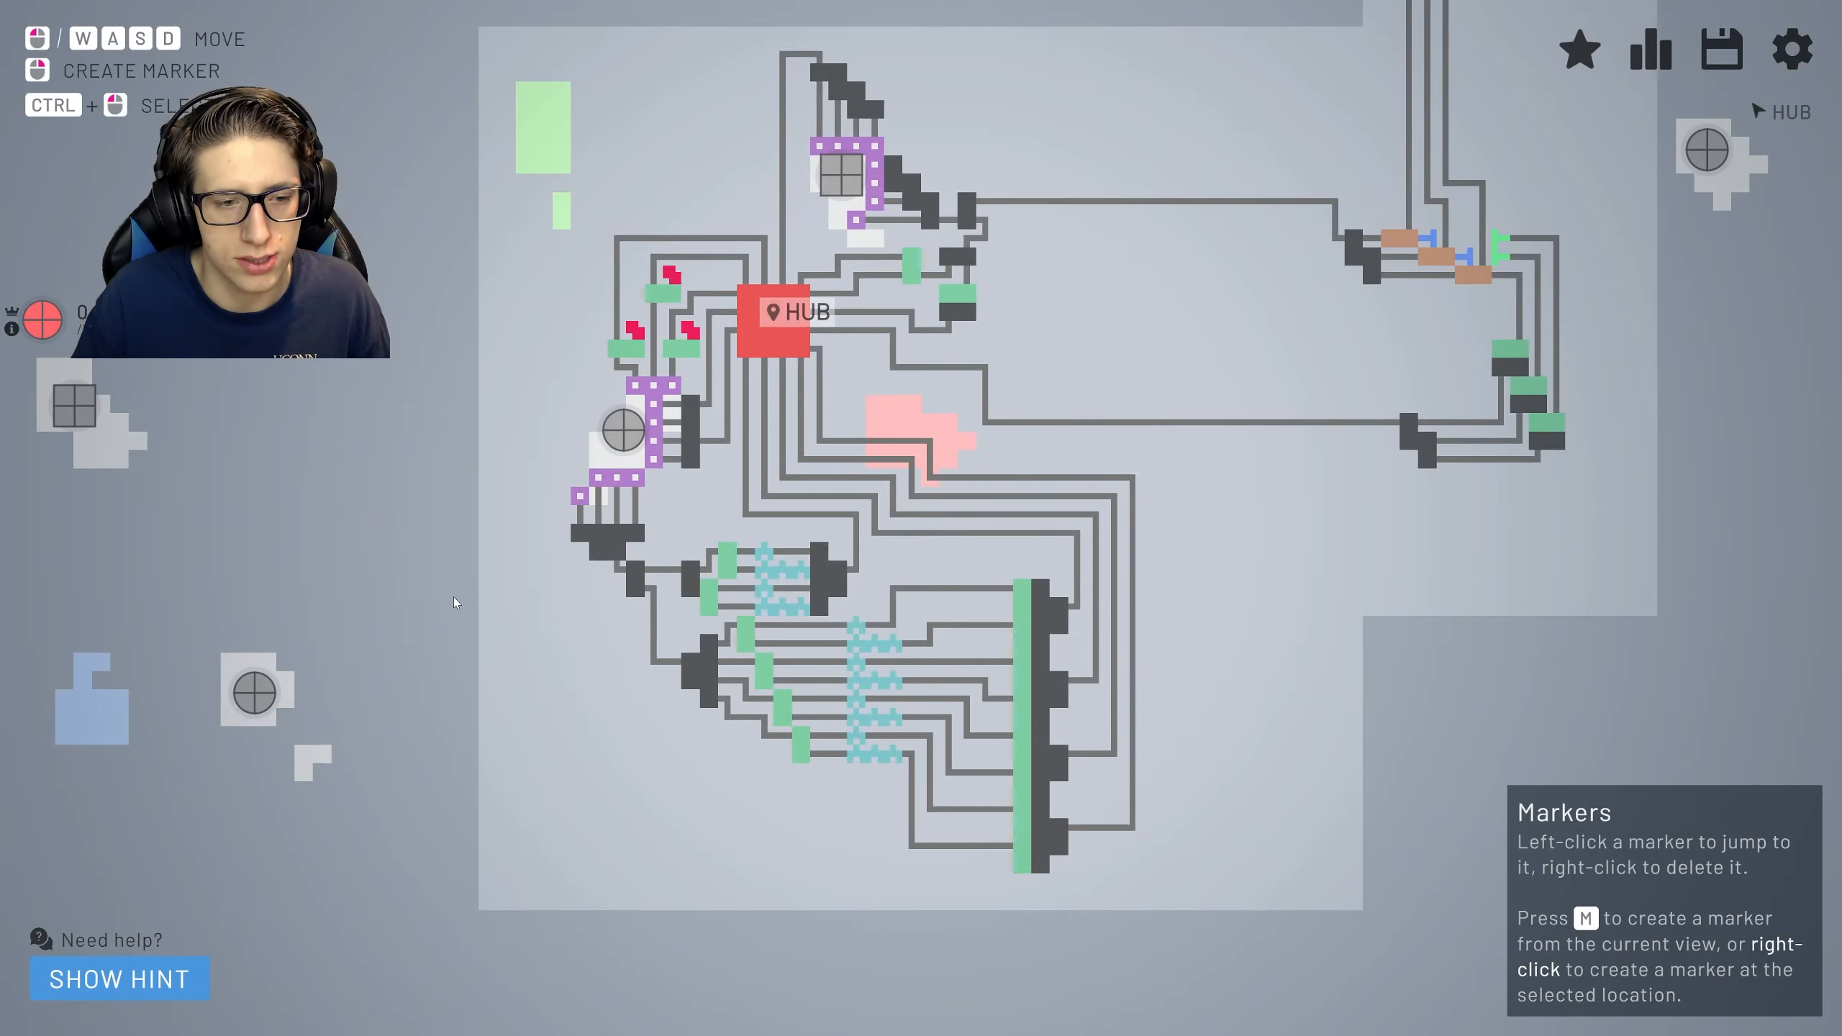
scroll(453, 596, up, 5)
scroll(454, 597, up, 3)
Pan across the factory to frame the grey circle deposit on the left.
key(a)
key(s)
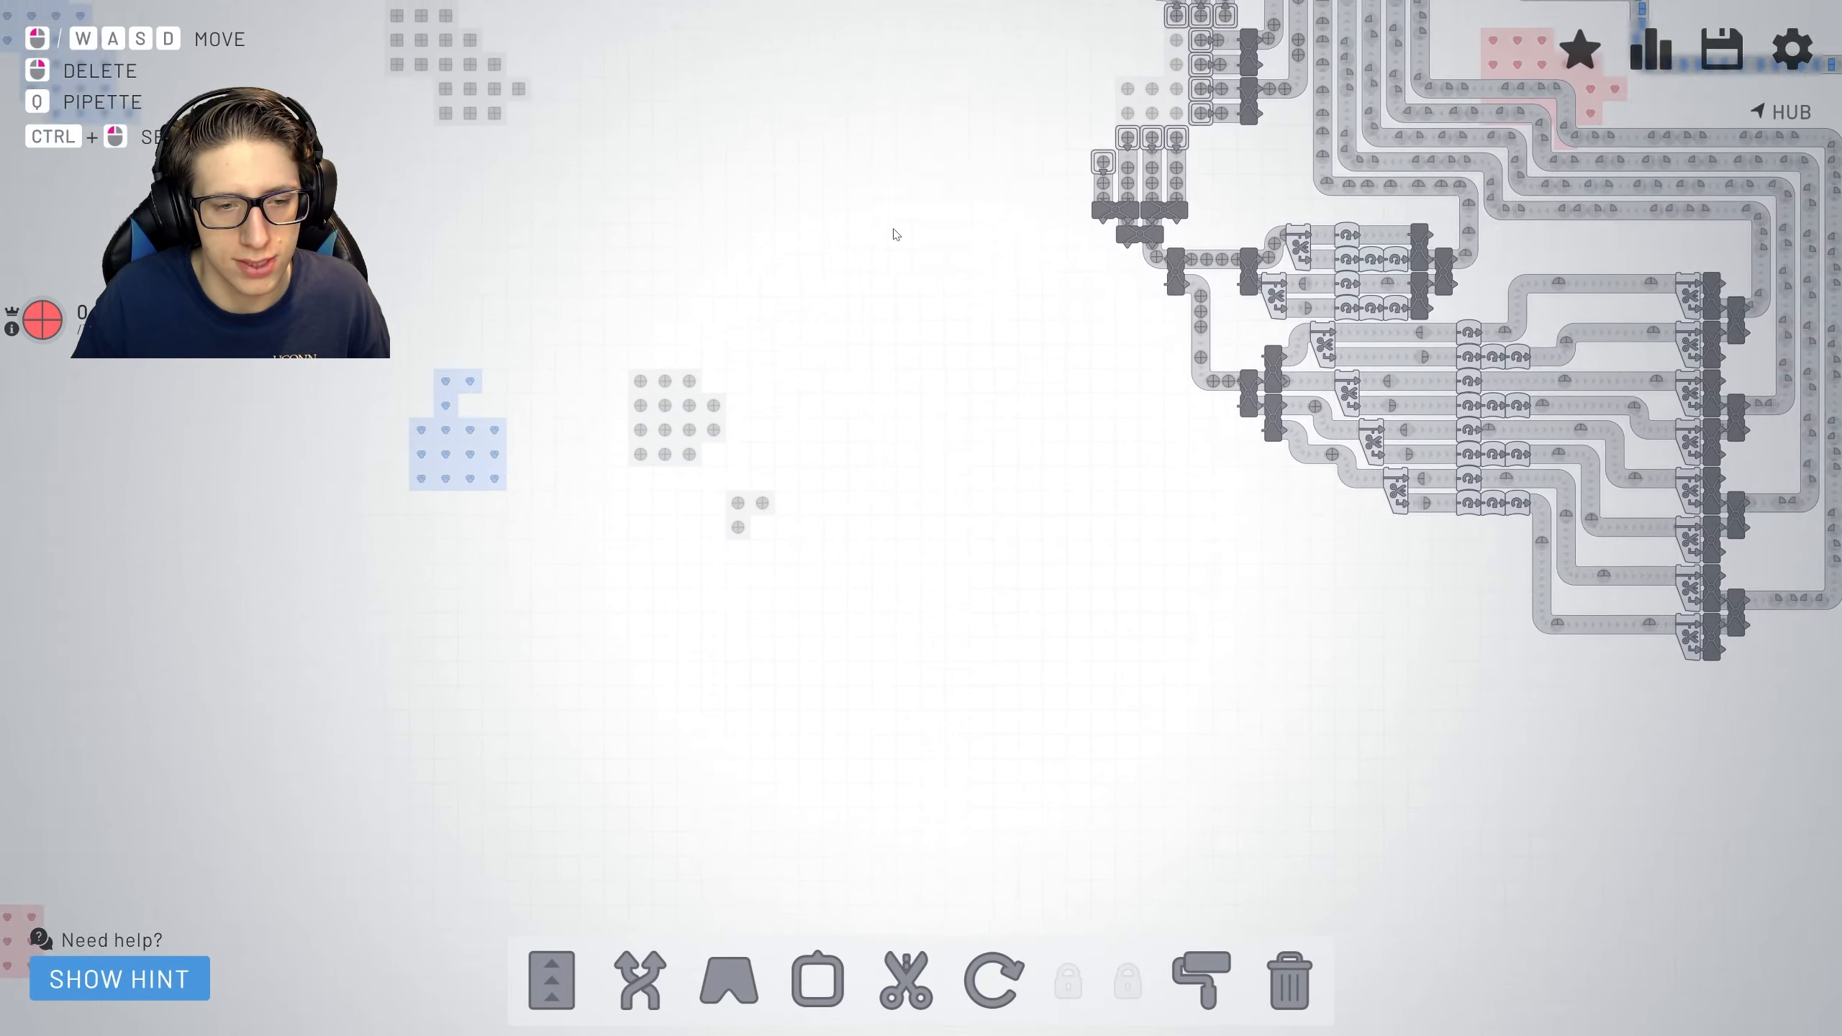
scroll(893, 234, down, 4)
scroll(893, 233, down, 2)
scroll(636, 559, down, 4)
scroll(578, 354, down, 2)
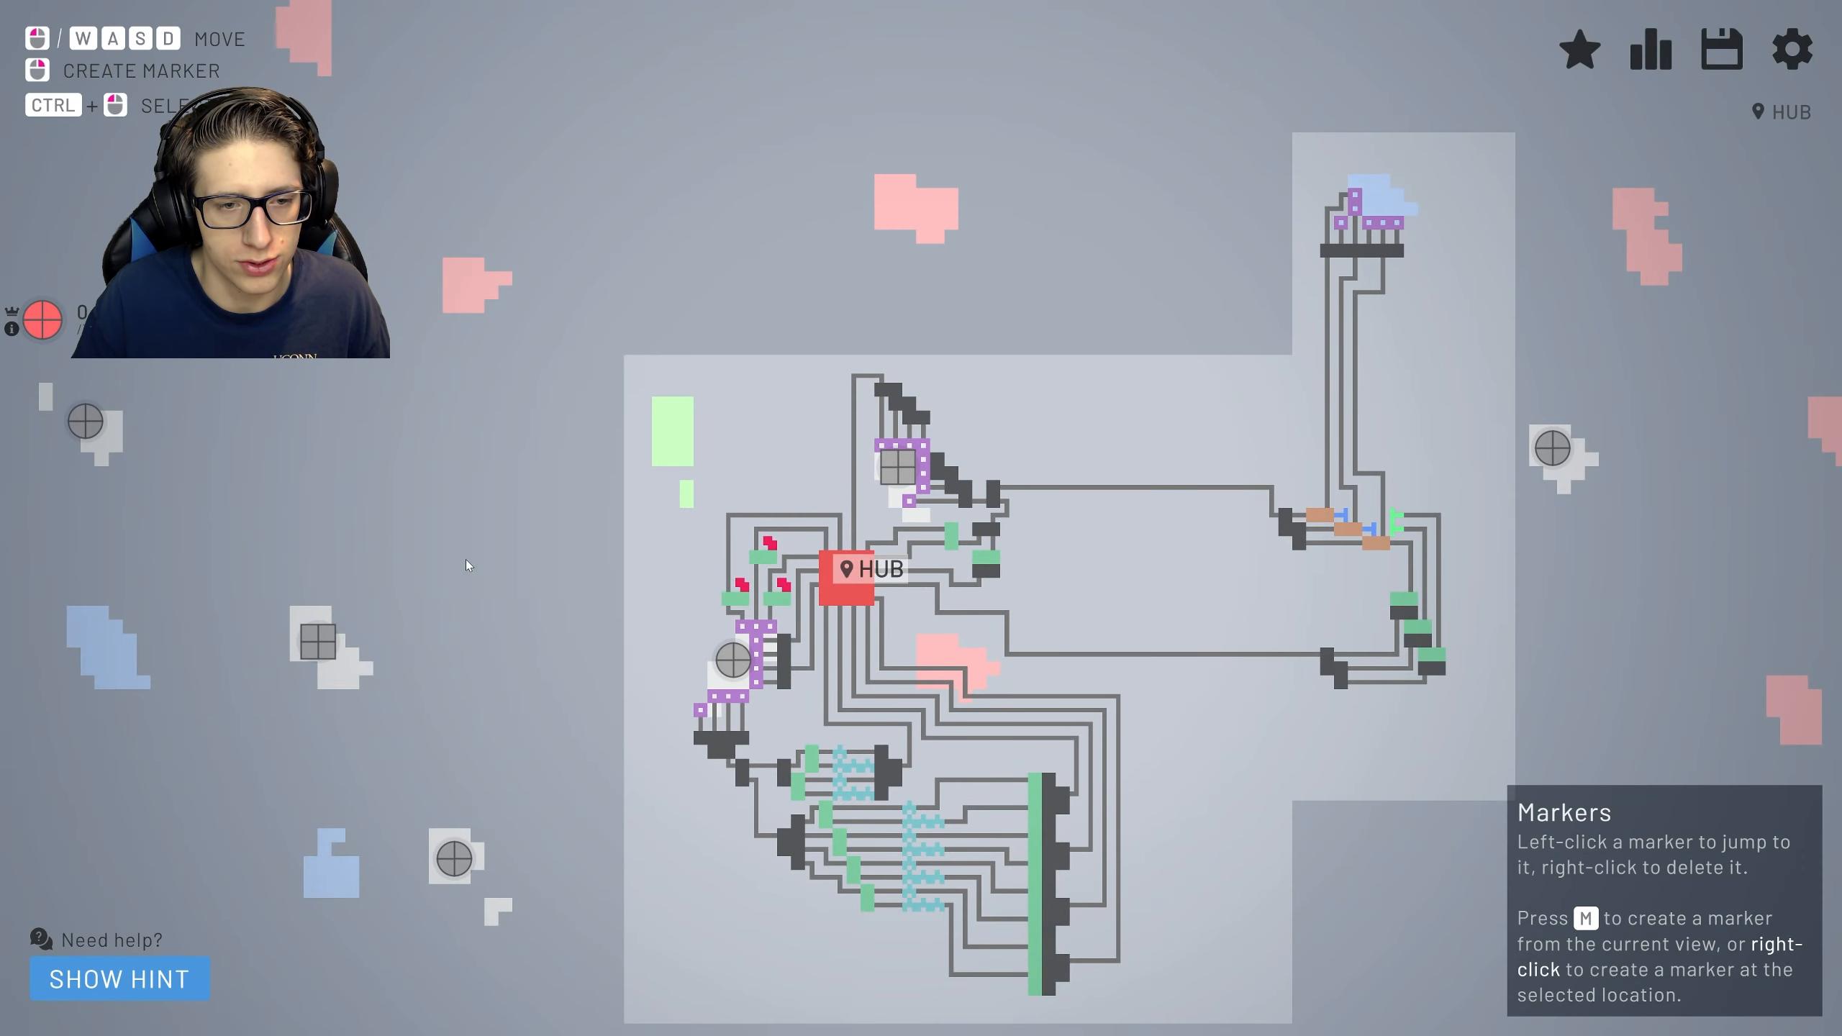
scroll(510, 631, up, 2)
scroll(738, 555, up, 5)
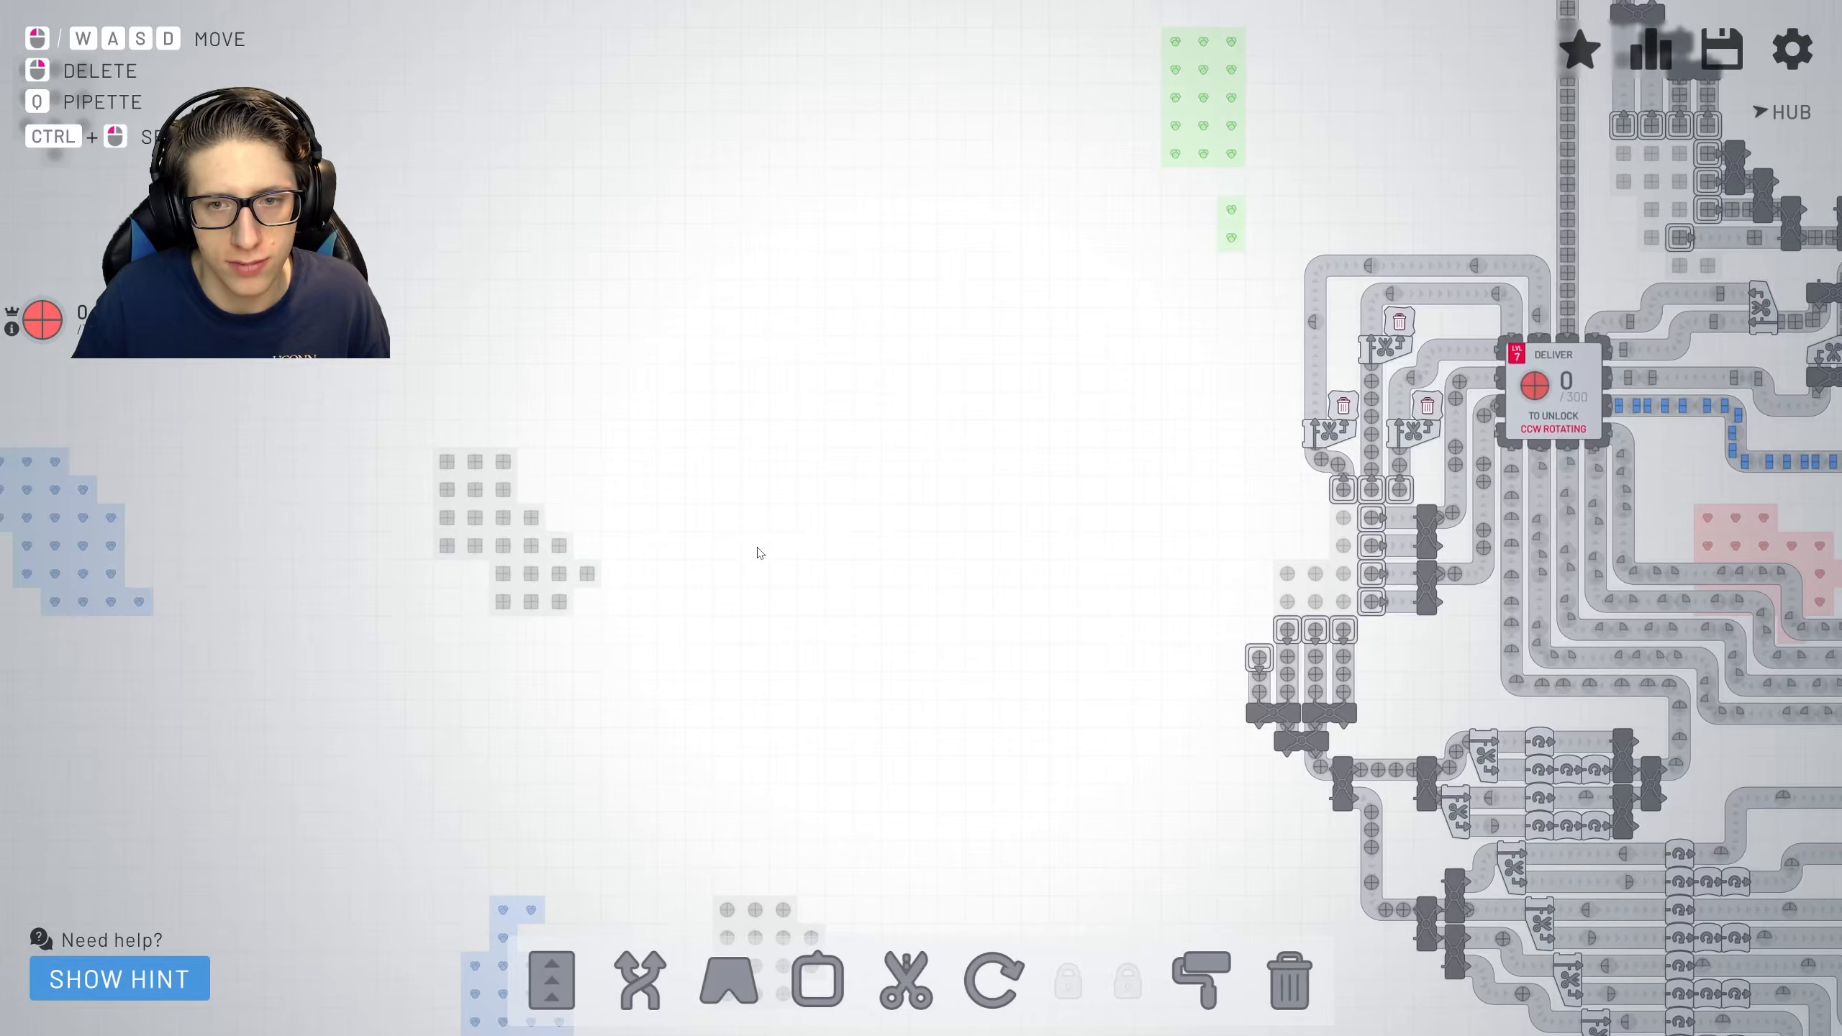
scroll(660, 610, up, 2)
scroll(661, 611, up, 3)
scroll(691, 648, up, 3)
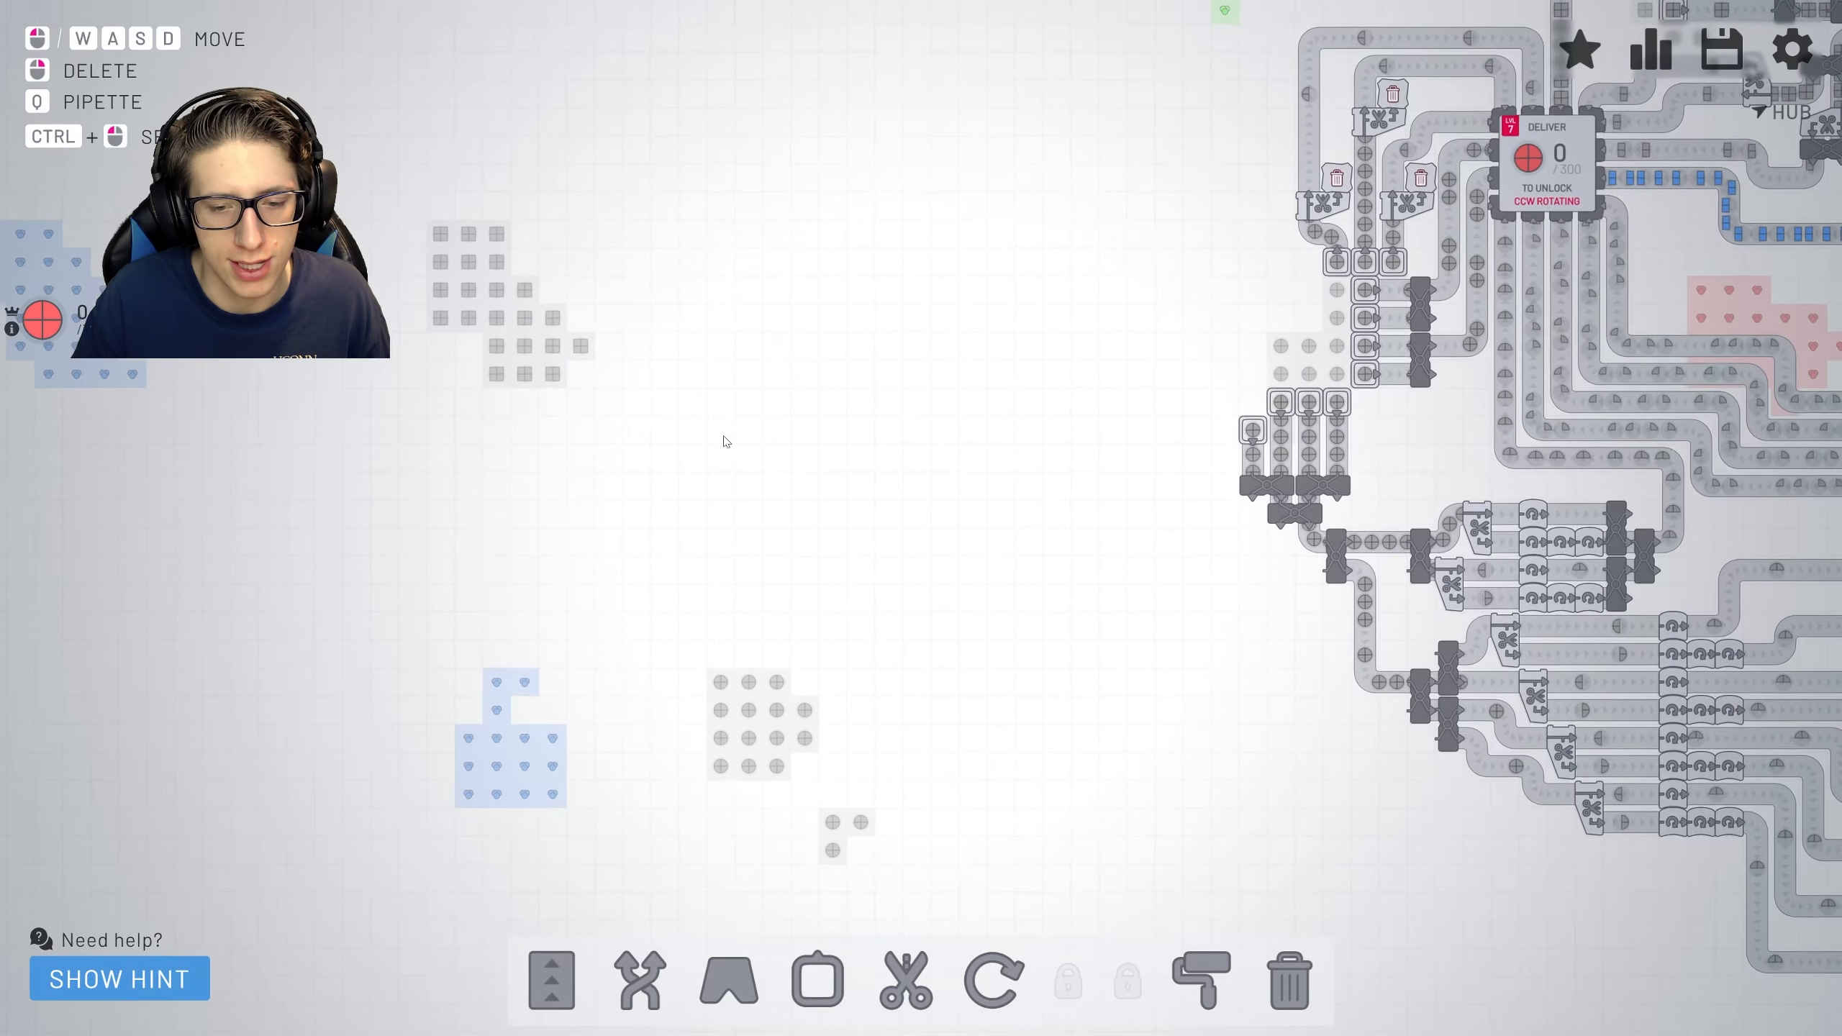
scroll(720, 691, up, 4)
scroll(740, 712, up, 2)
scroll(741, 712, up, 1)
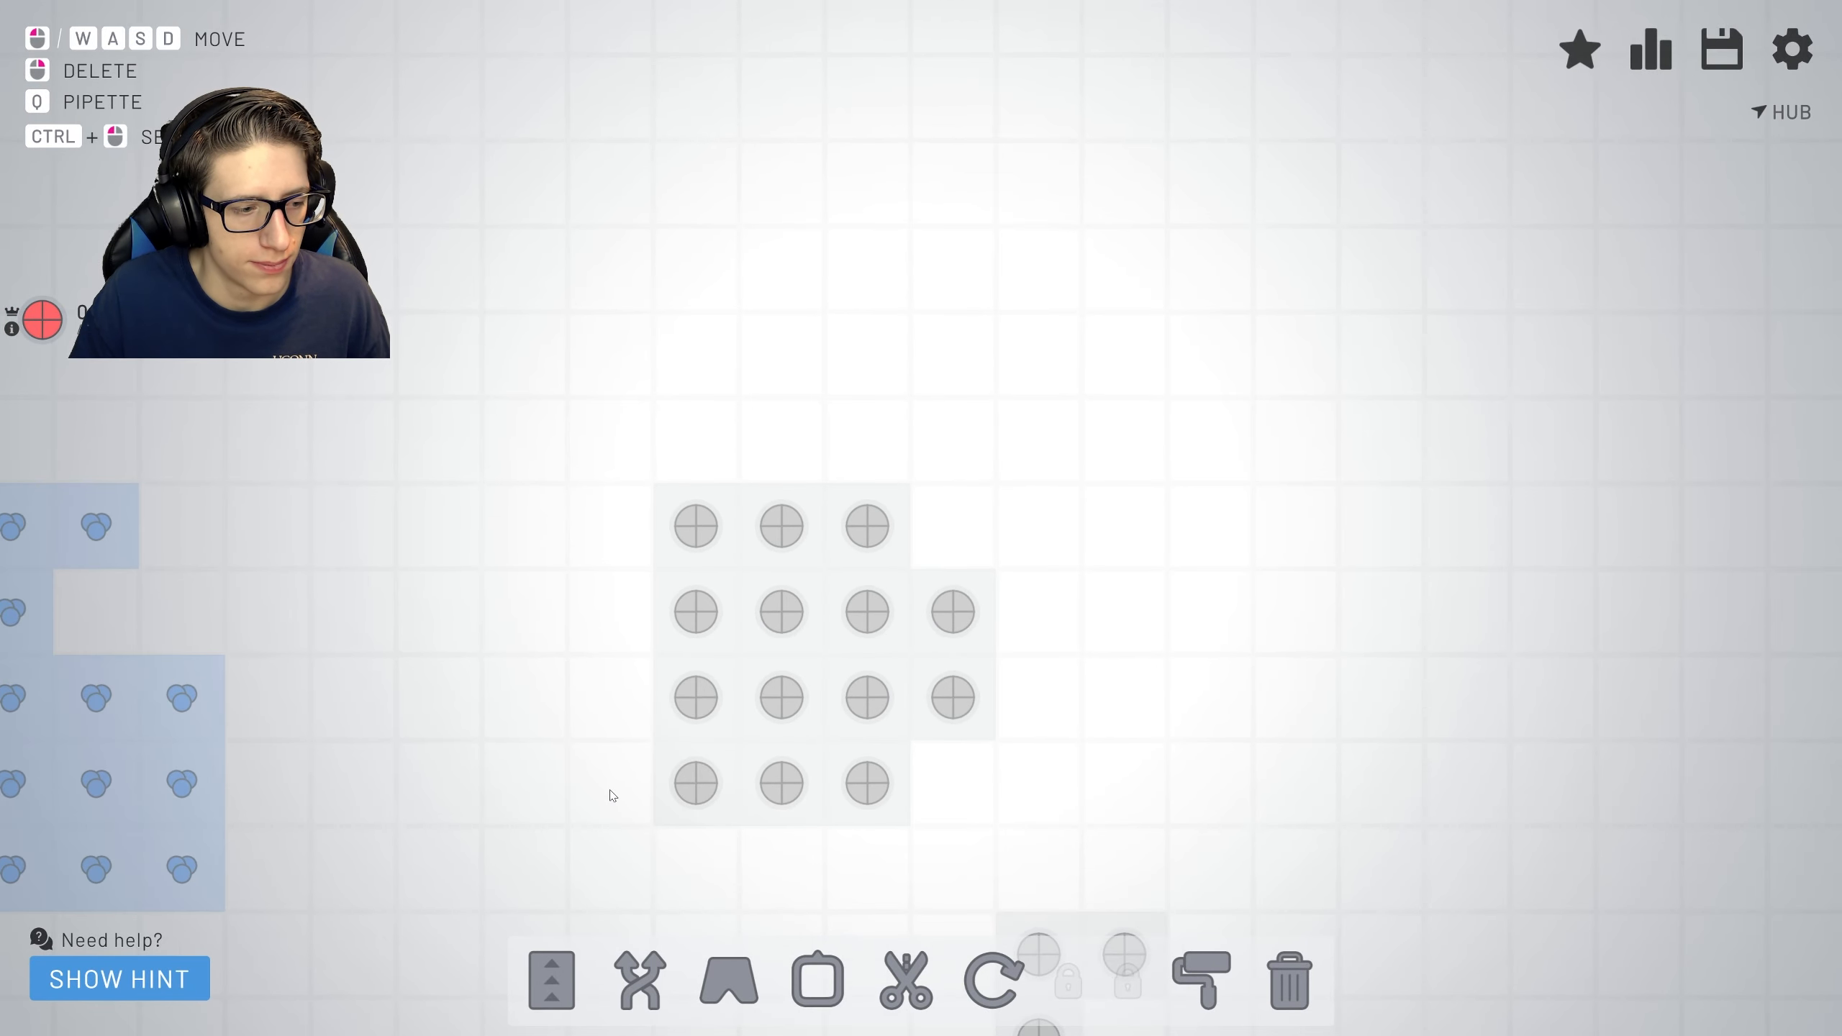
key(w)
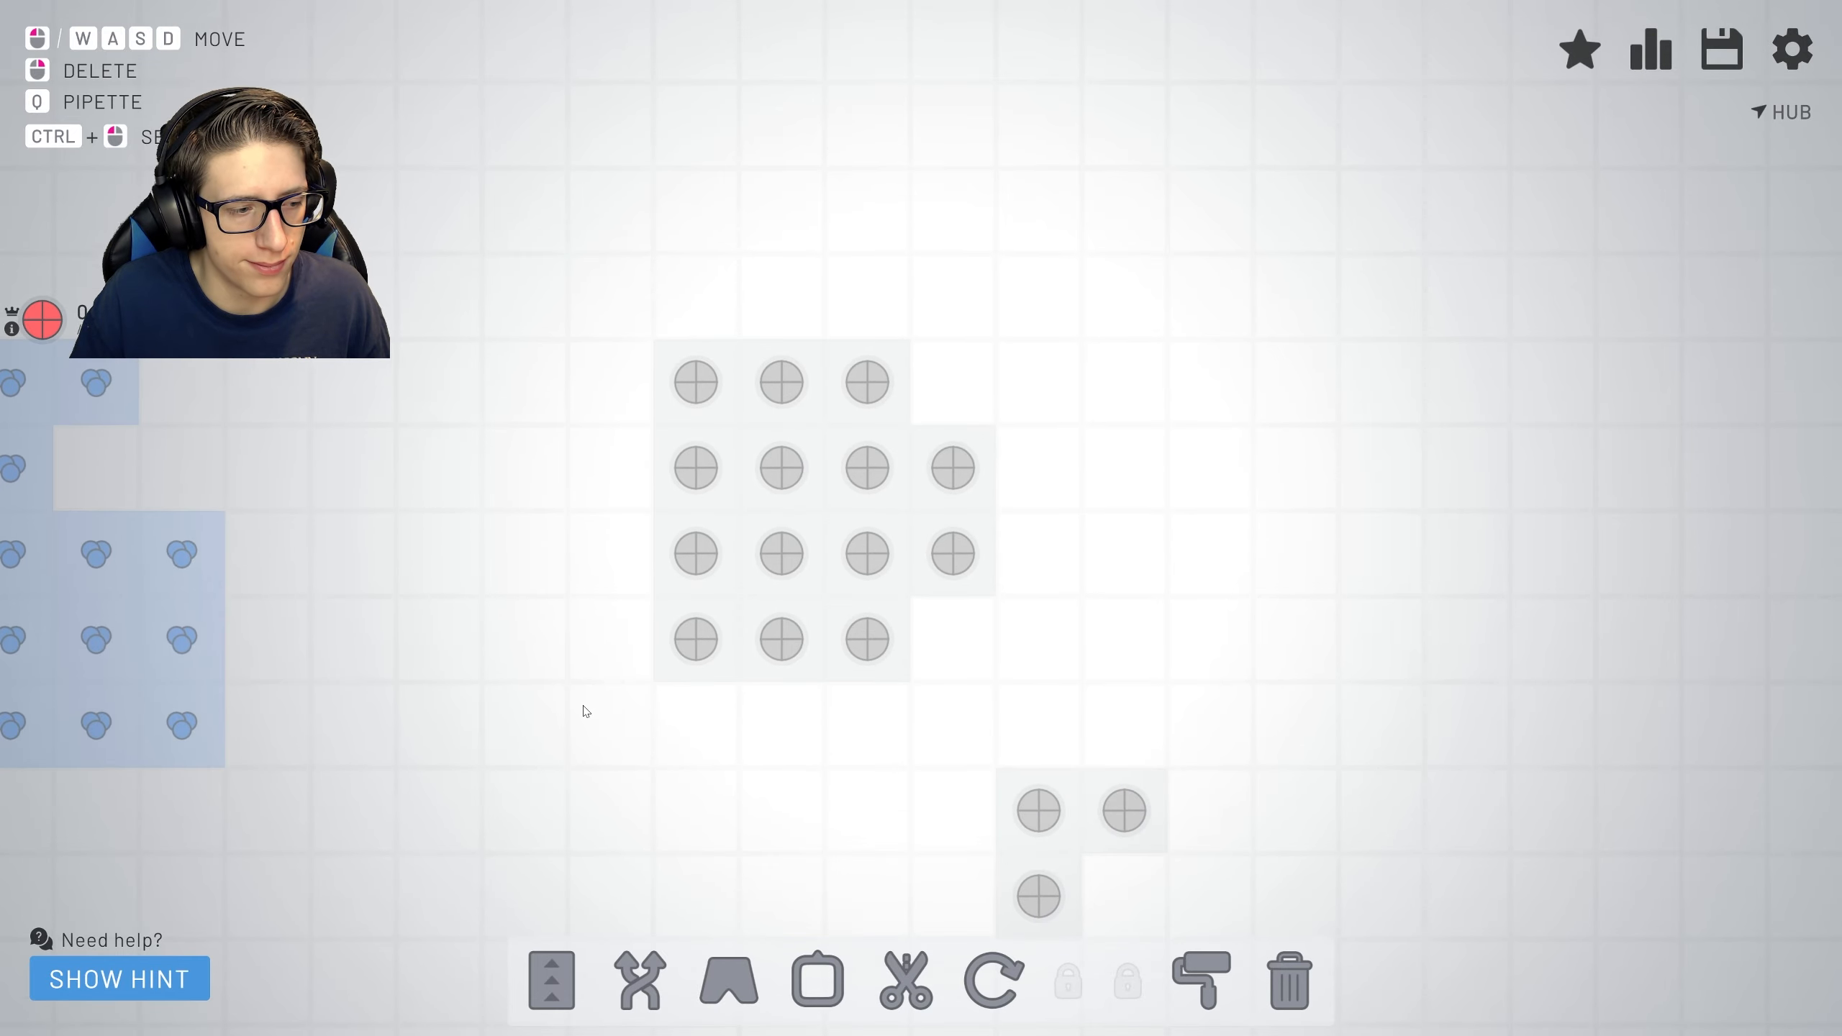
Place two four-extractor columns on the circle deposit, left column facing left, right column facing right.
key(s)
click(816, 979)
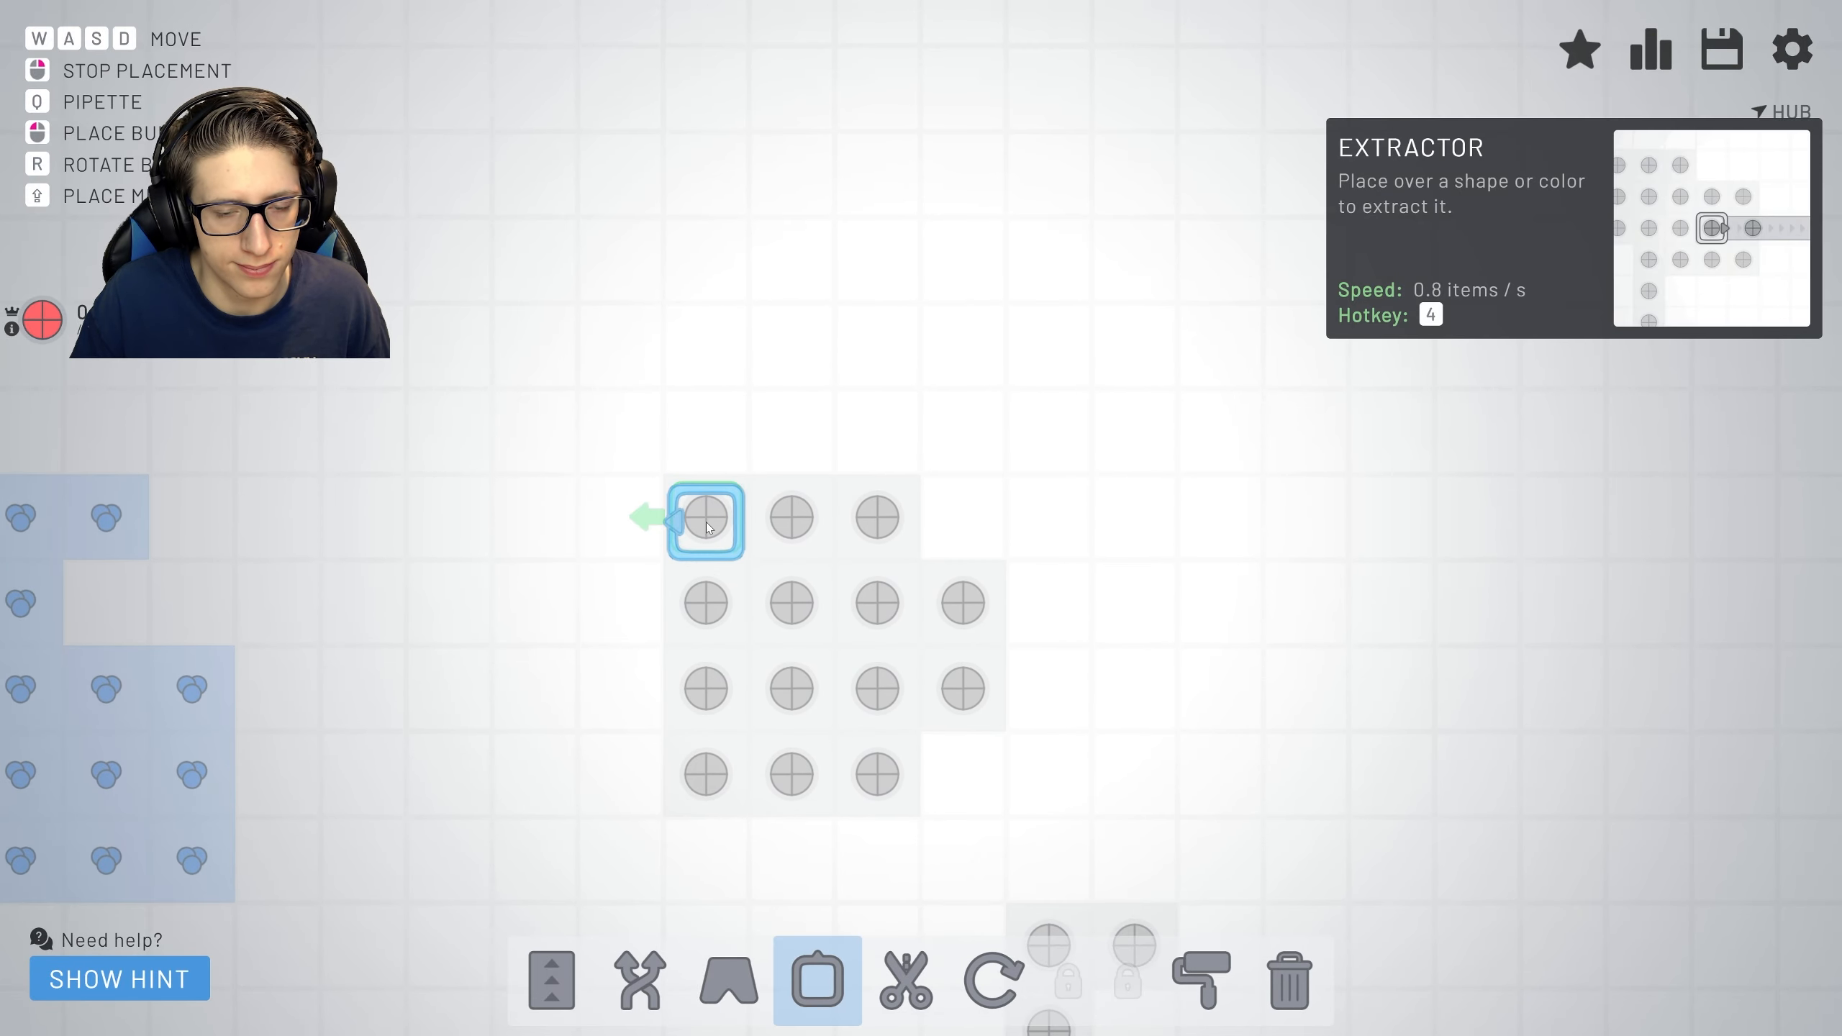
drag(716, 614, 709, 761)
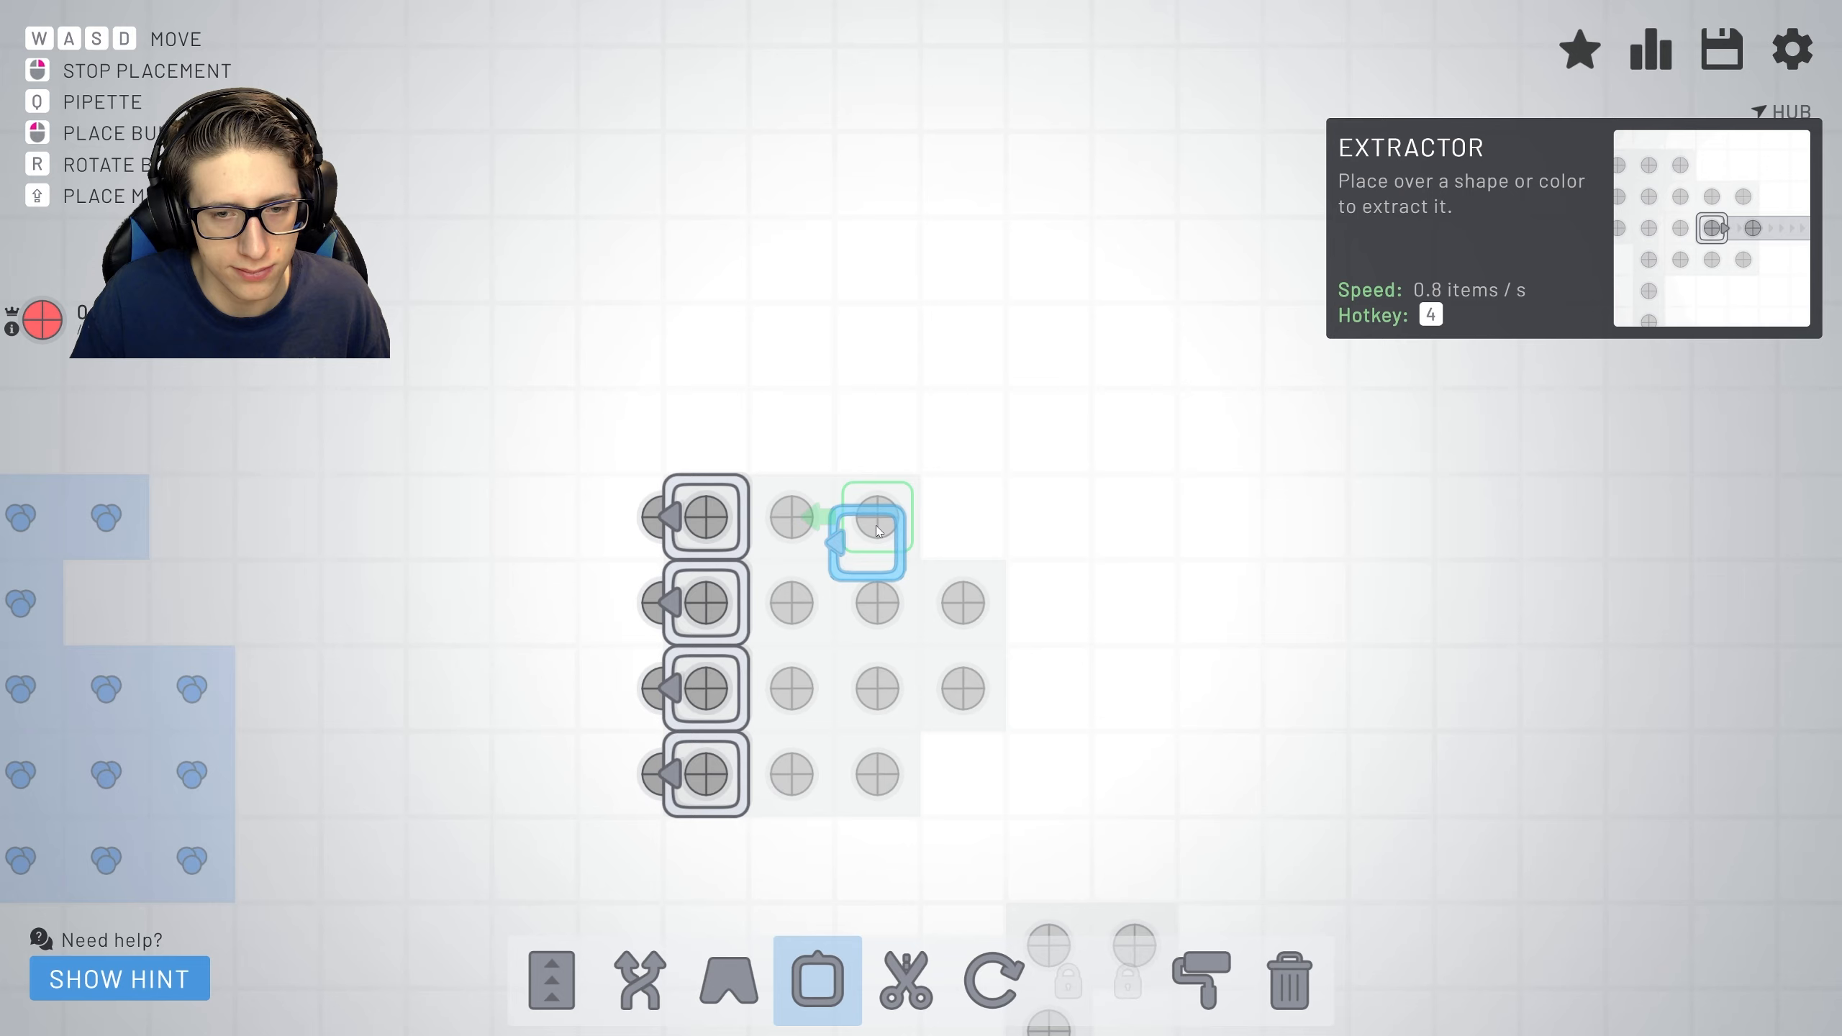
drag(876, 613, 893, 761)
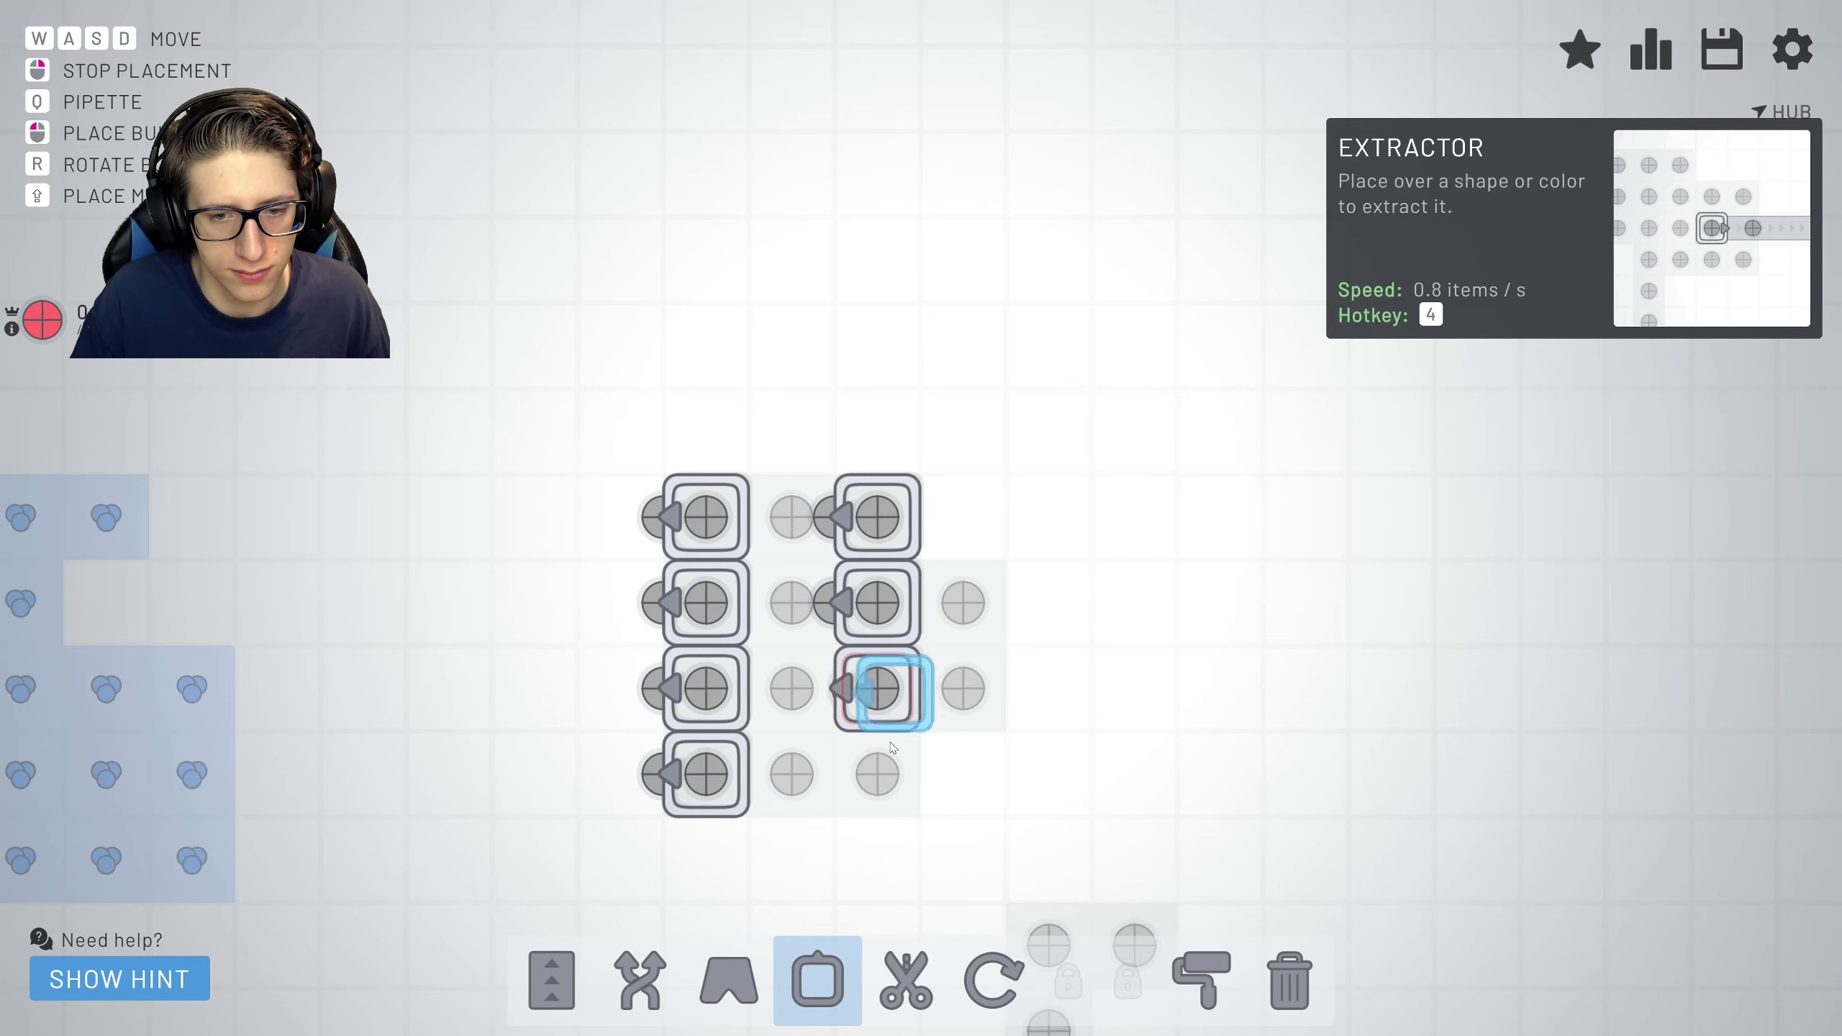
right_click(953, 780)
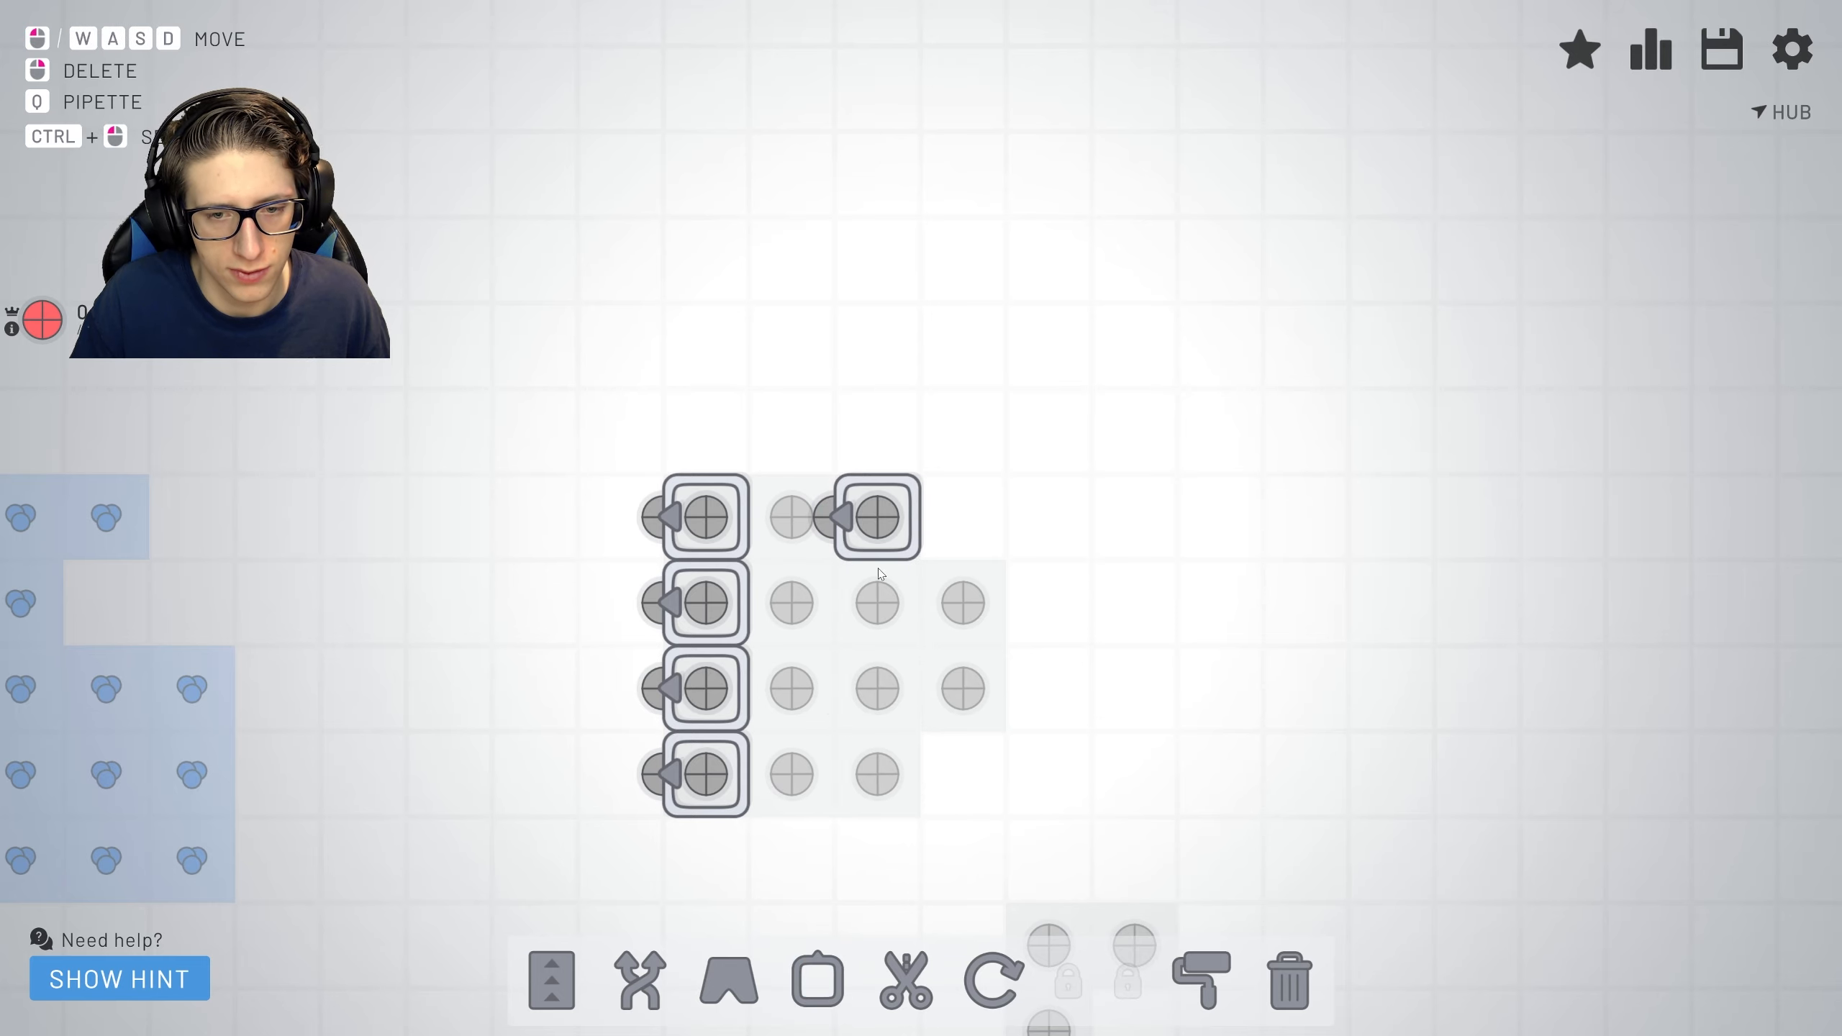
click(816, 978)
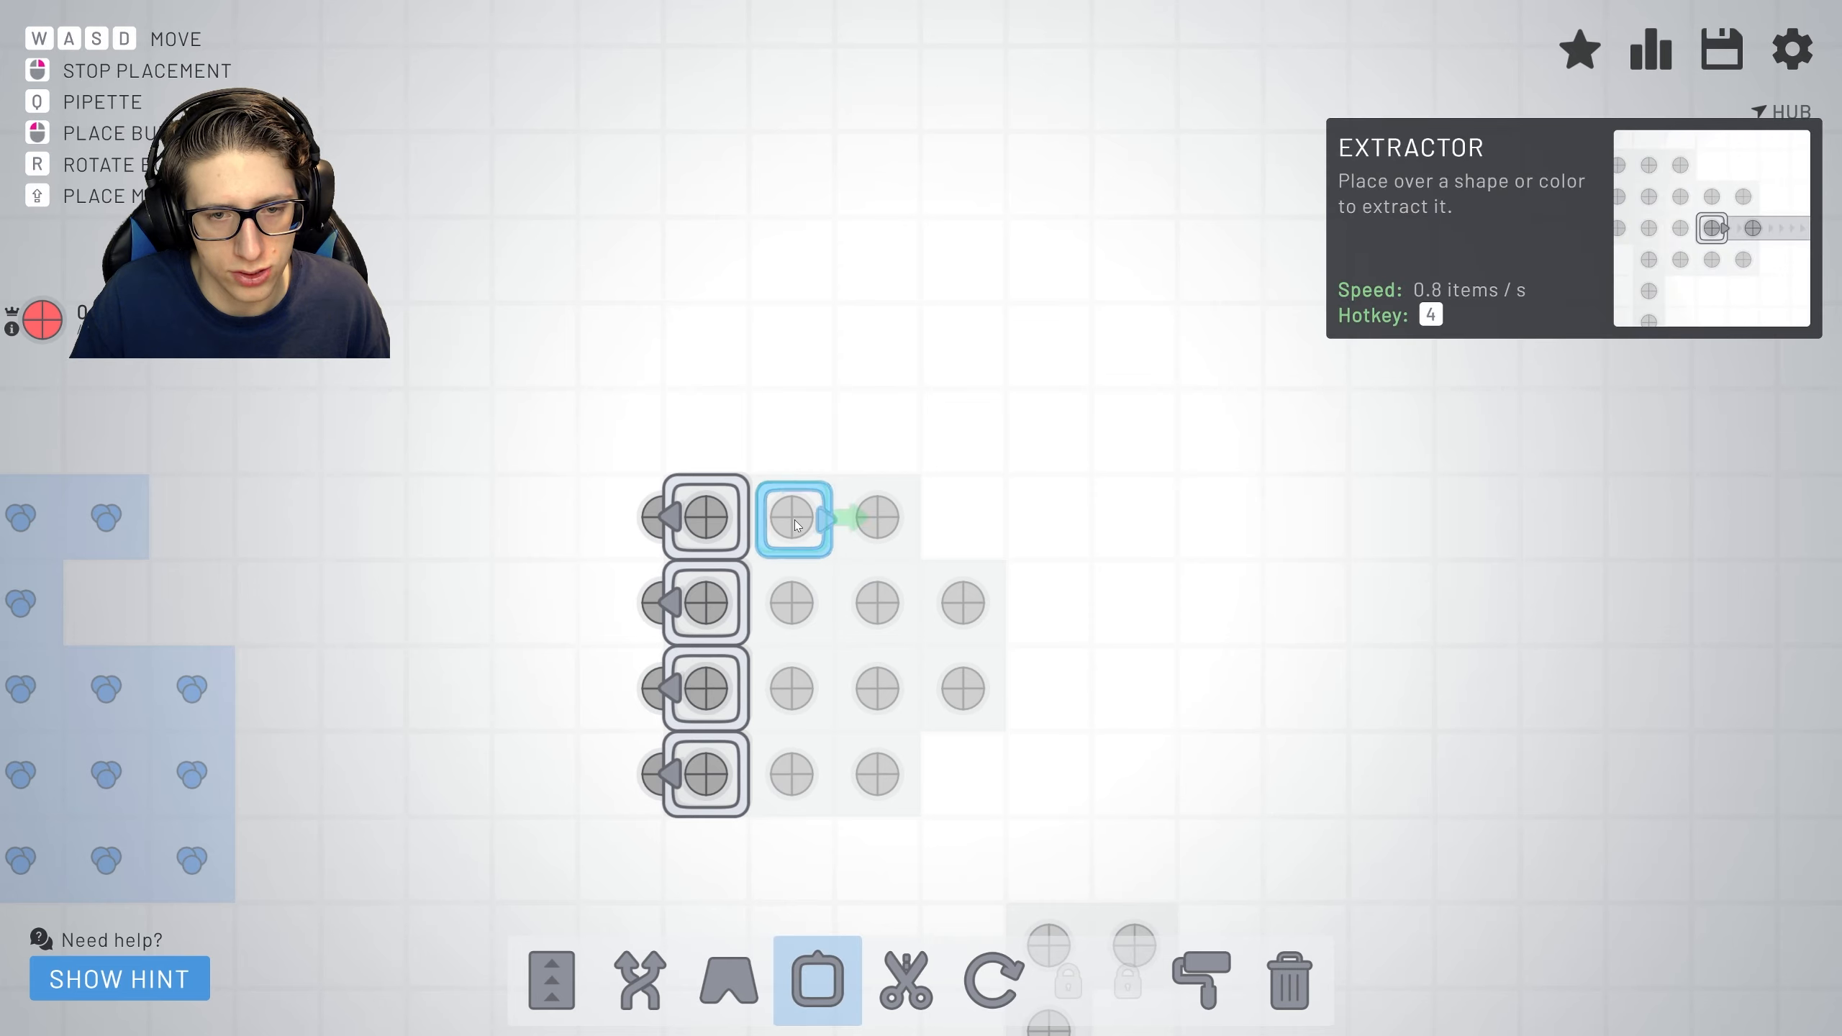
click(794, 777)
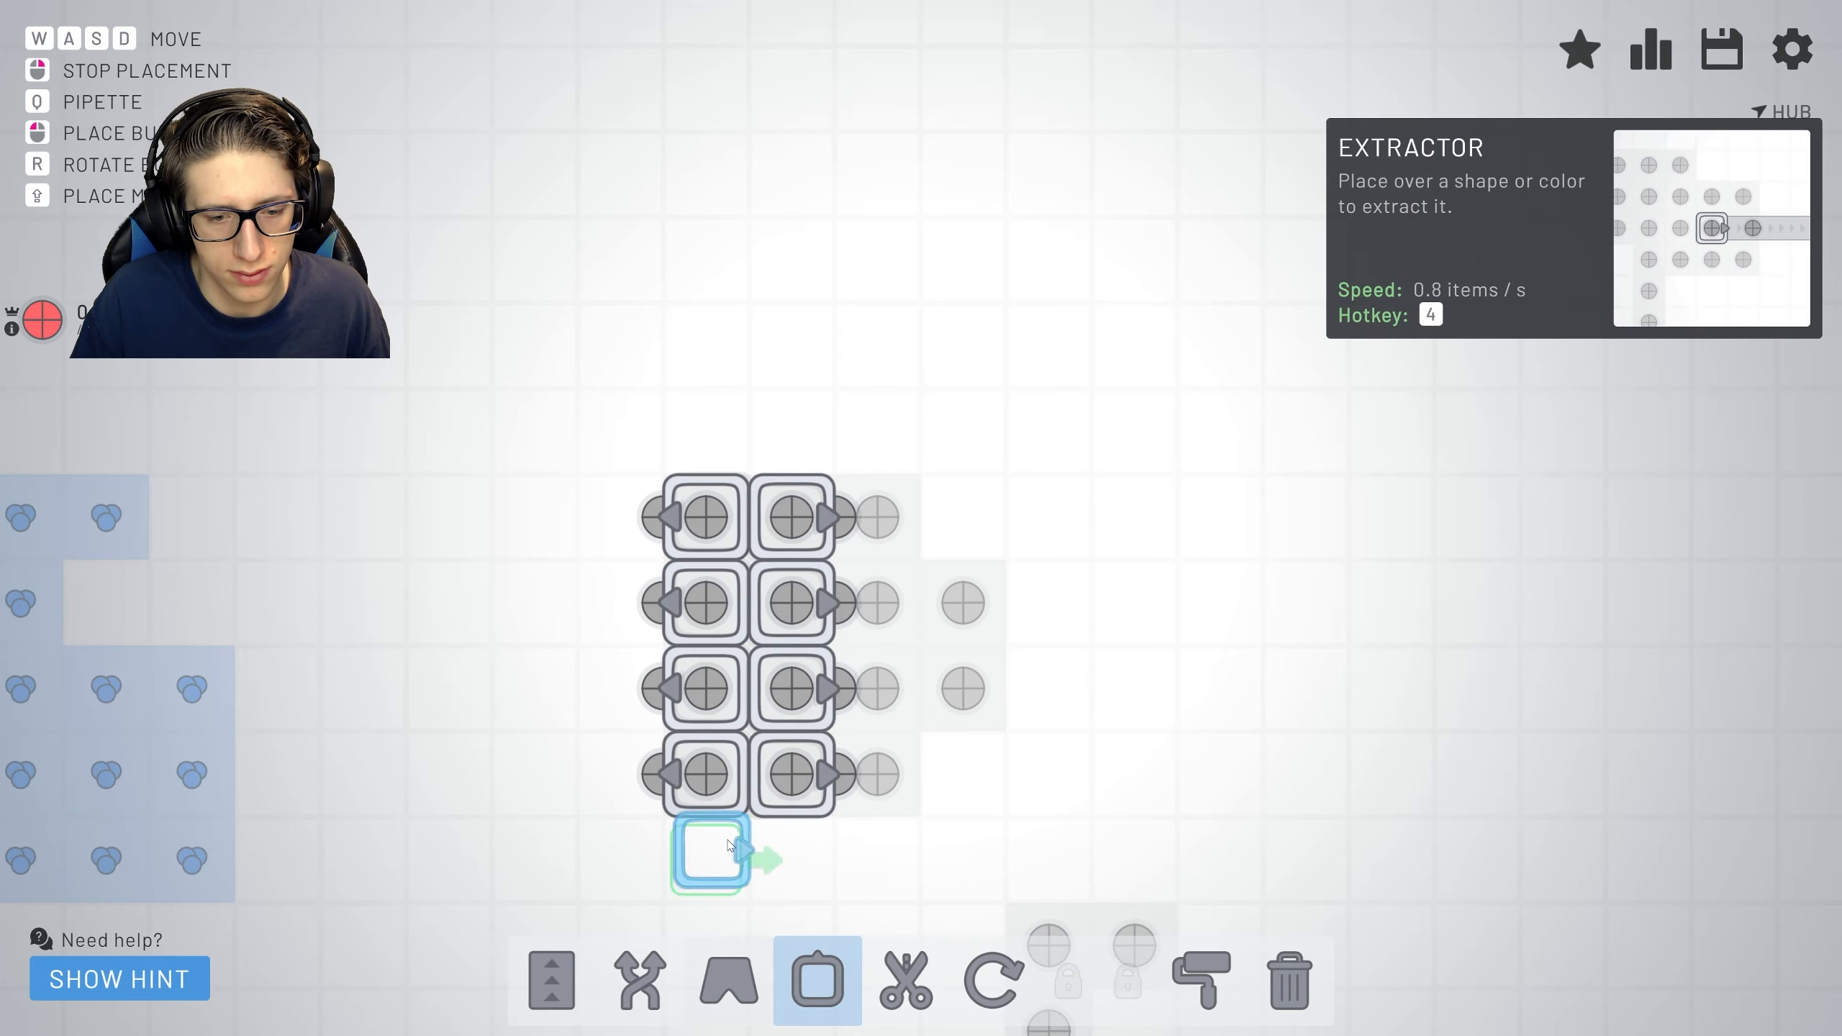
right_click(732, 847)
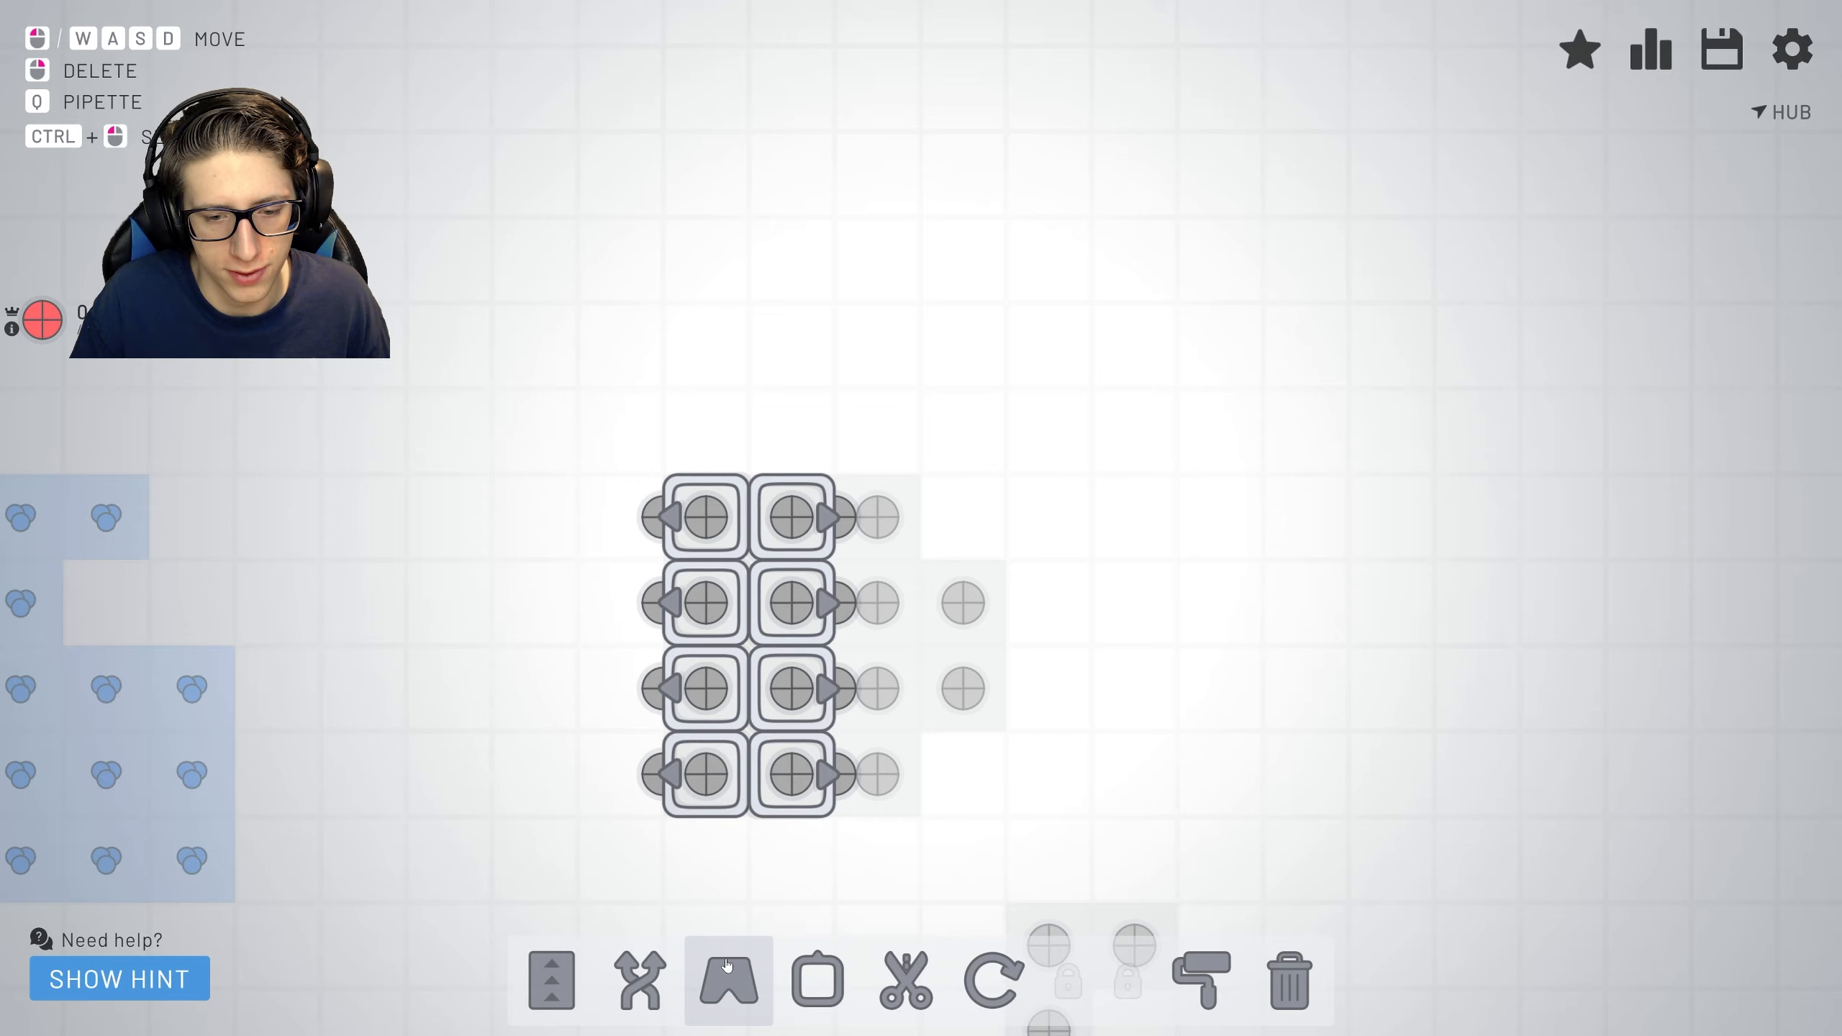
Place four balancers, two against the right extractor column and two against the left.
click(641, 980)
click(903, 696)
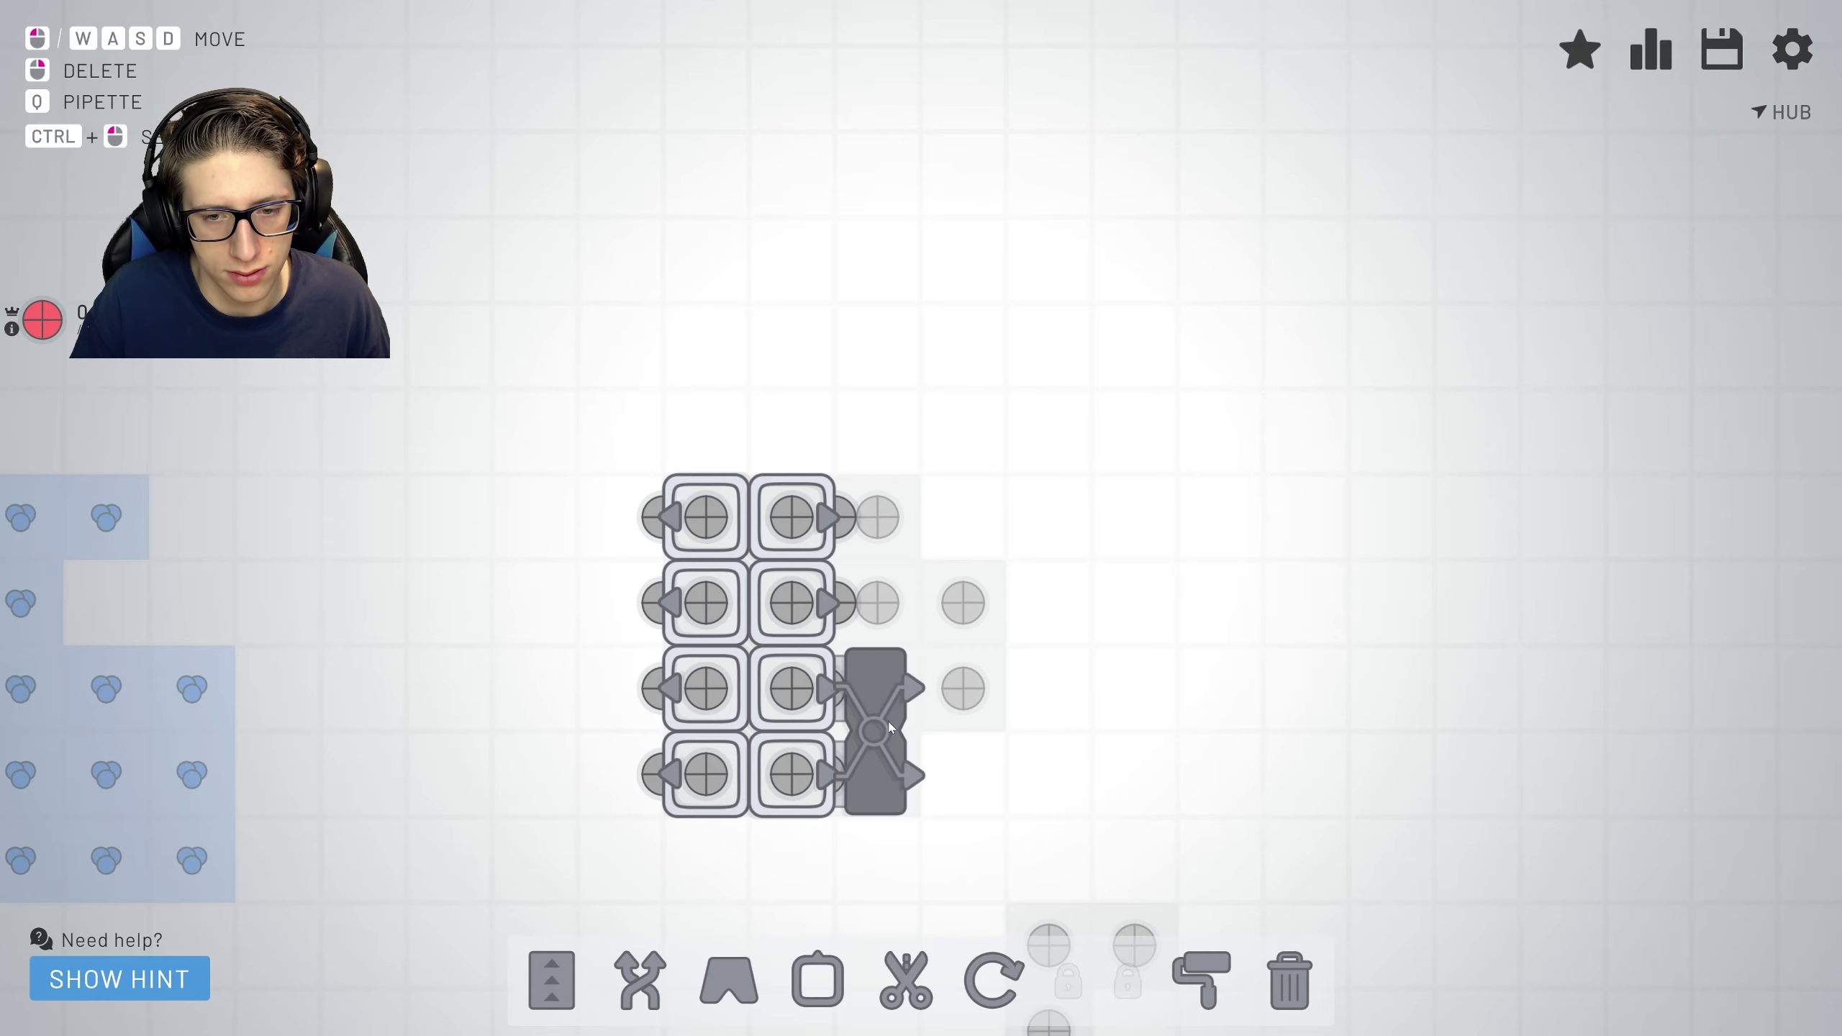
click(634, 991)
click(908, 545)
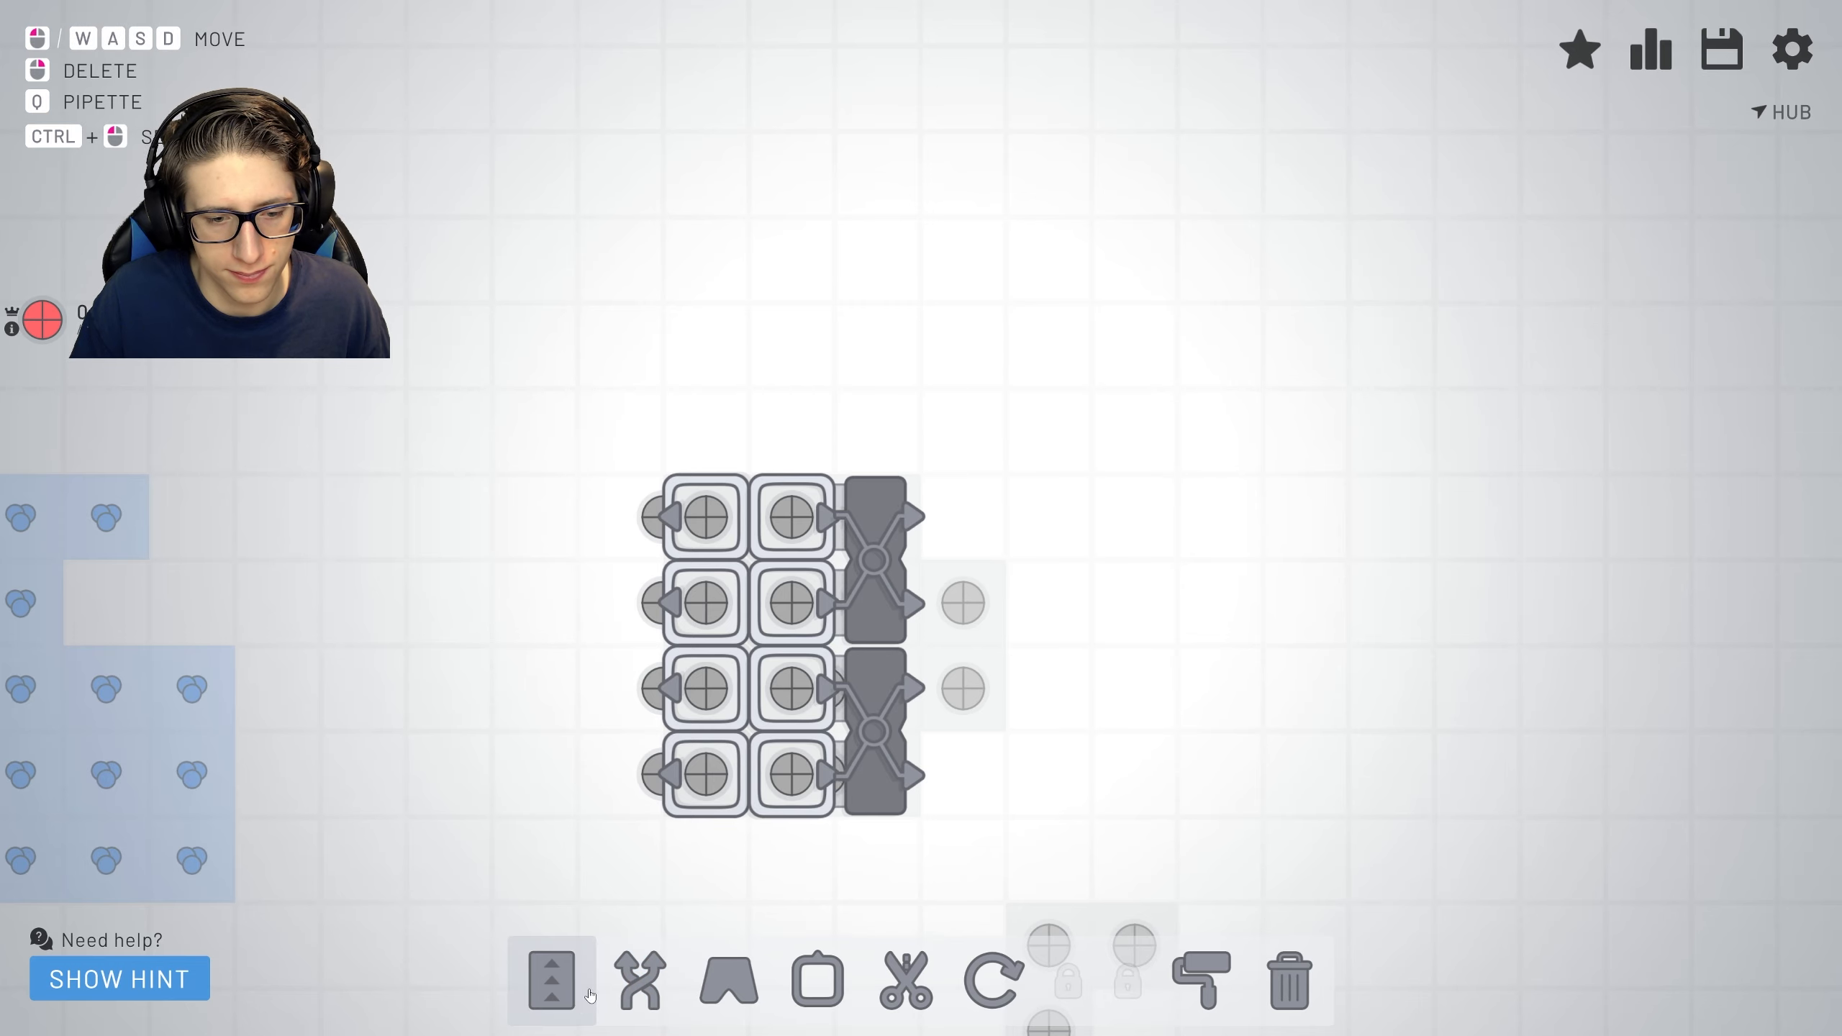
click(641, 980)
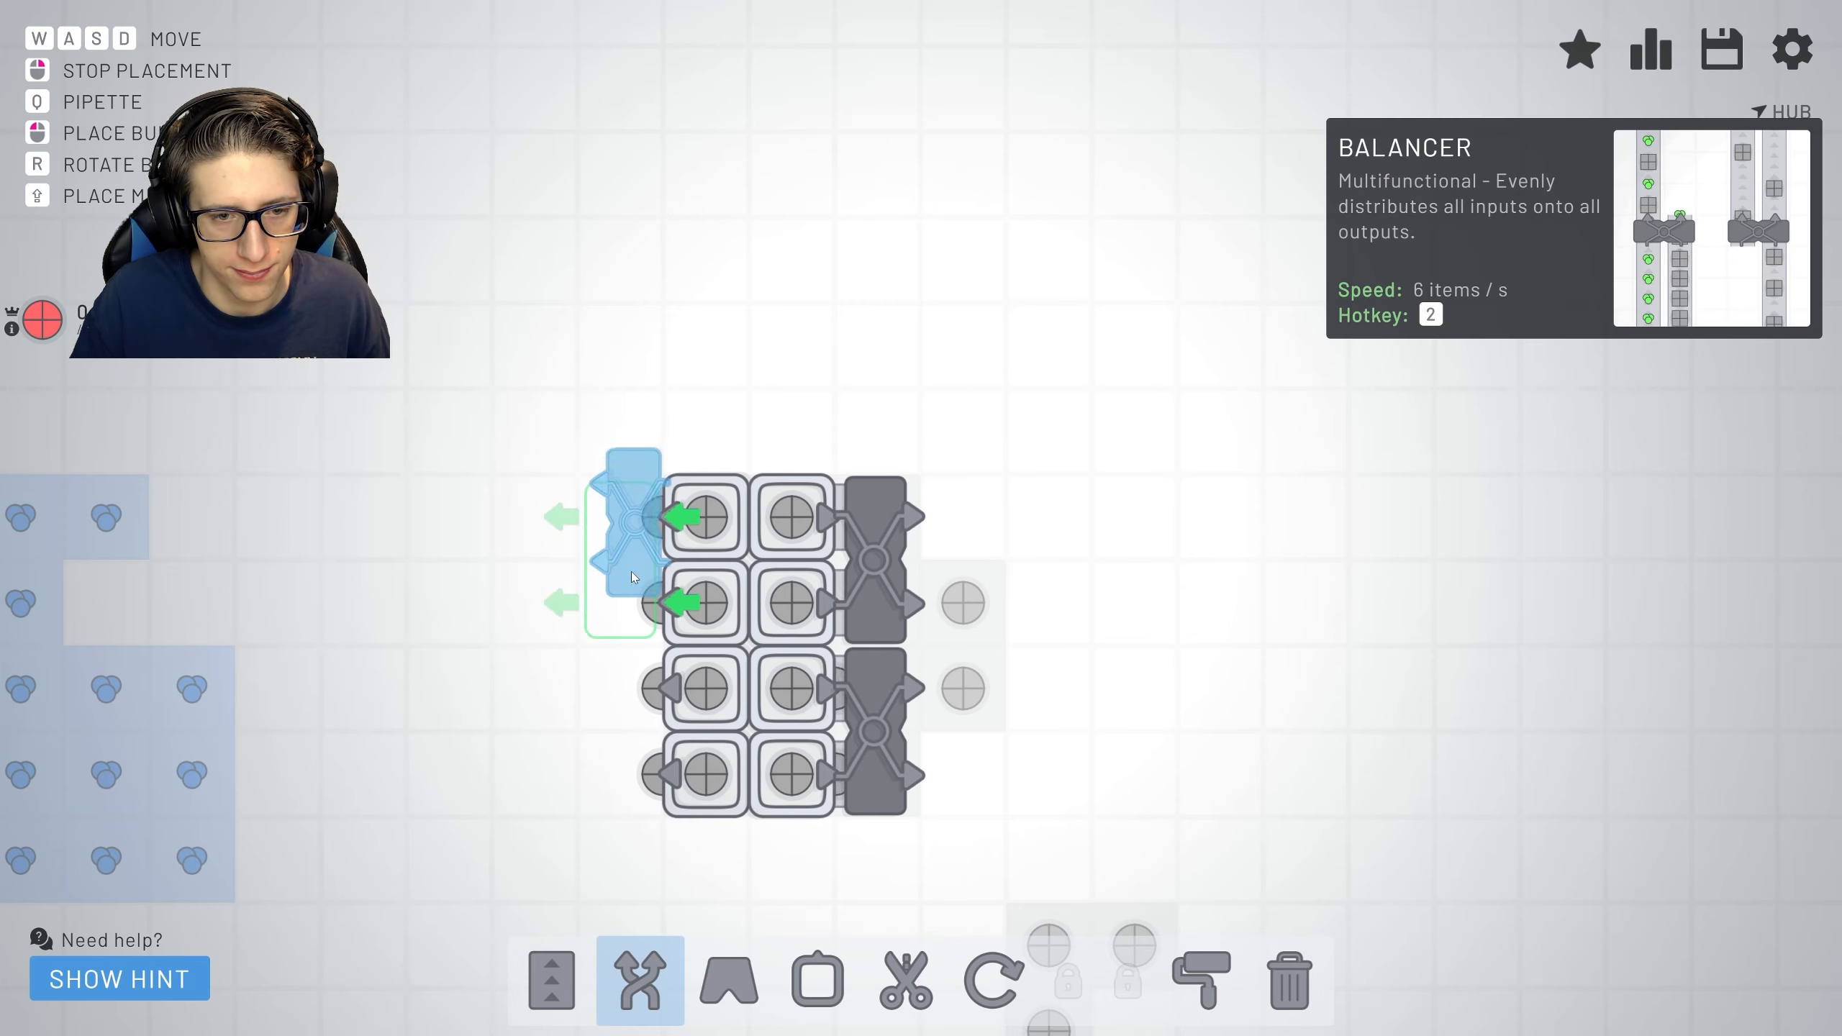
click(631, 571)
key(1)
key(2)
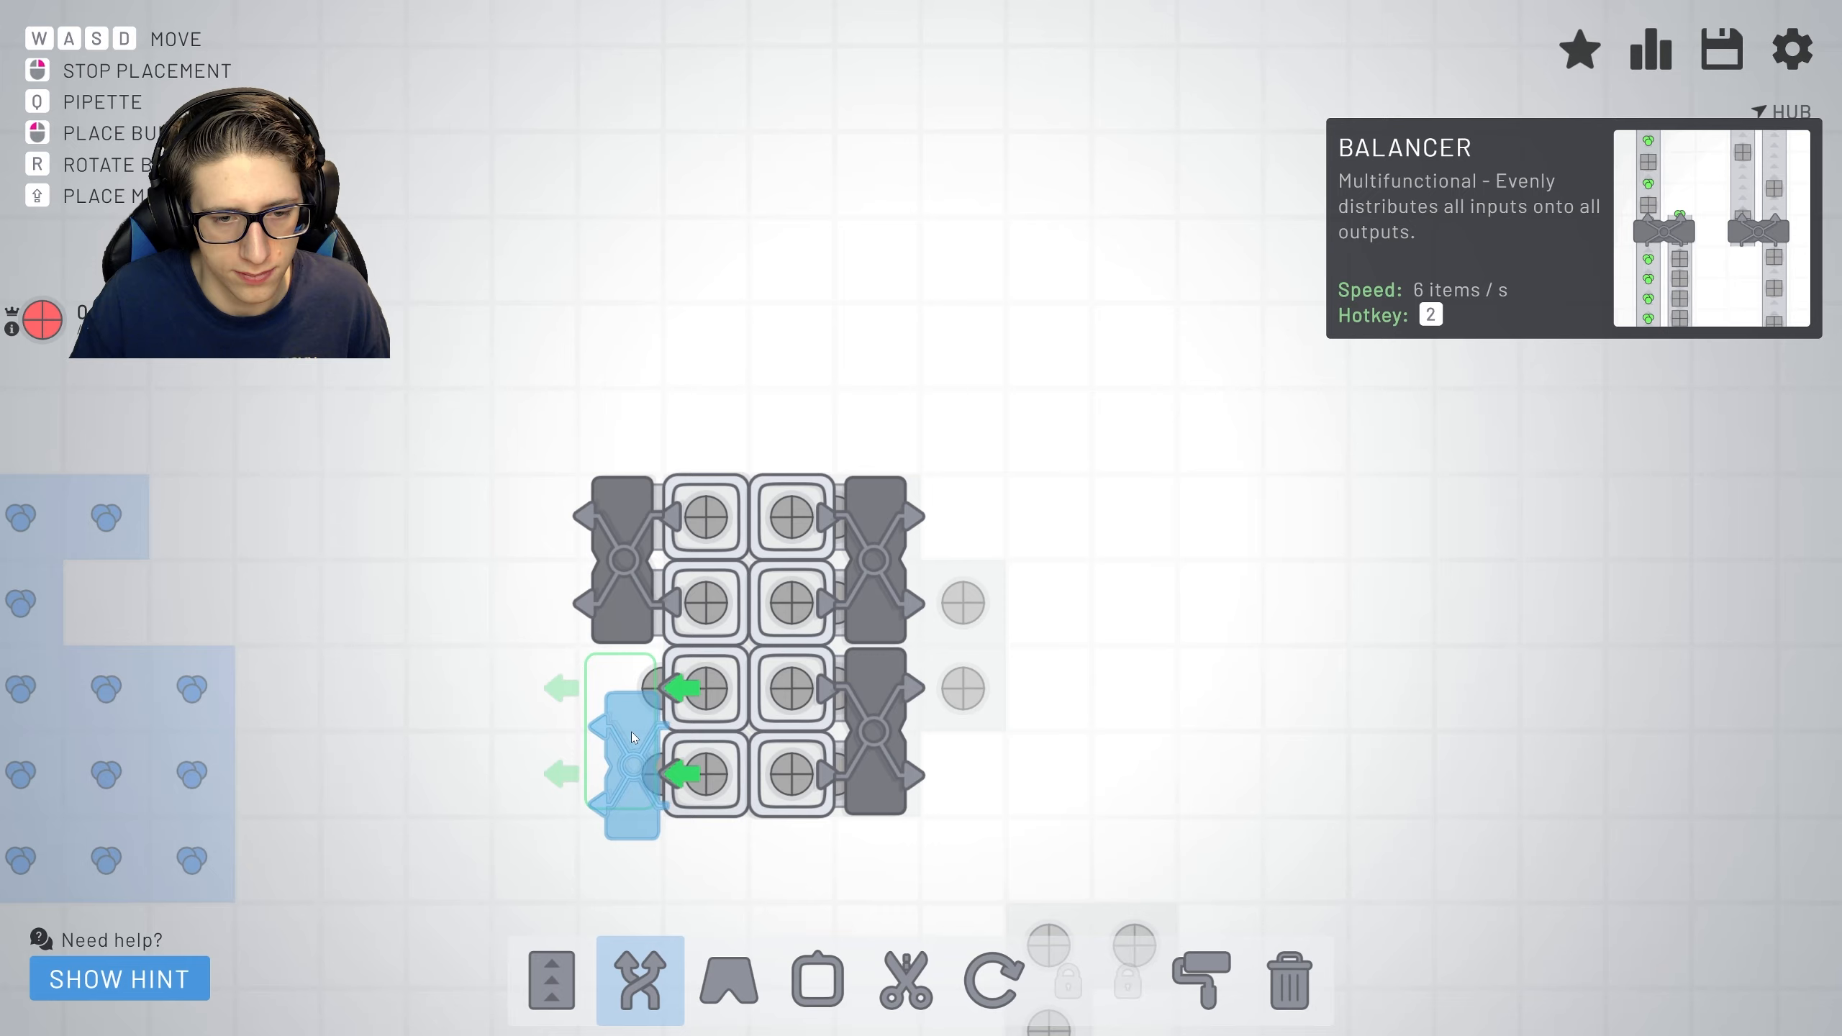
click(626, 703)
key(q)
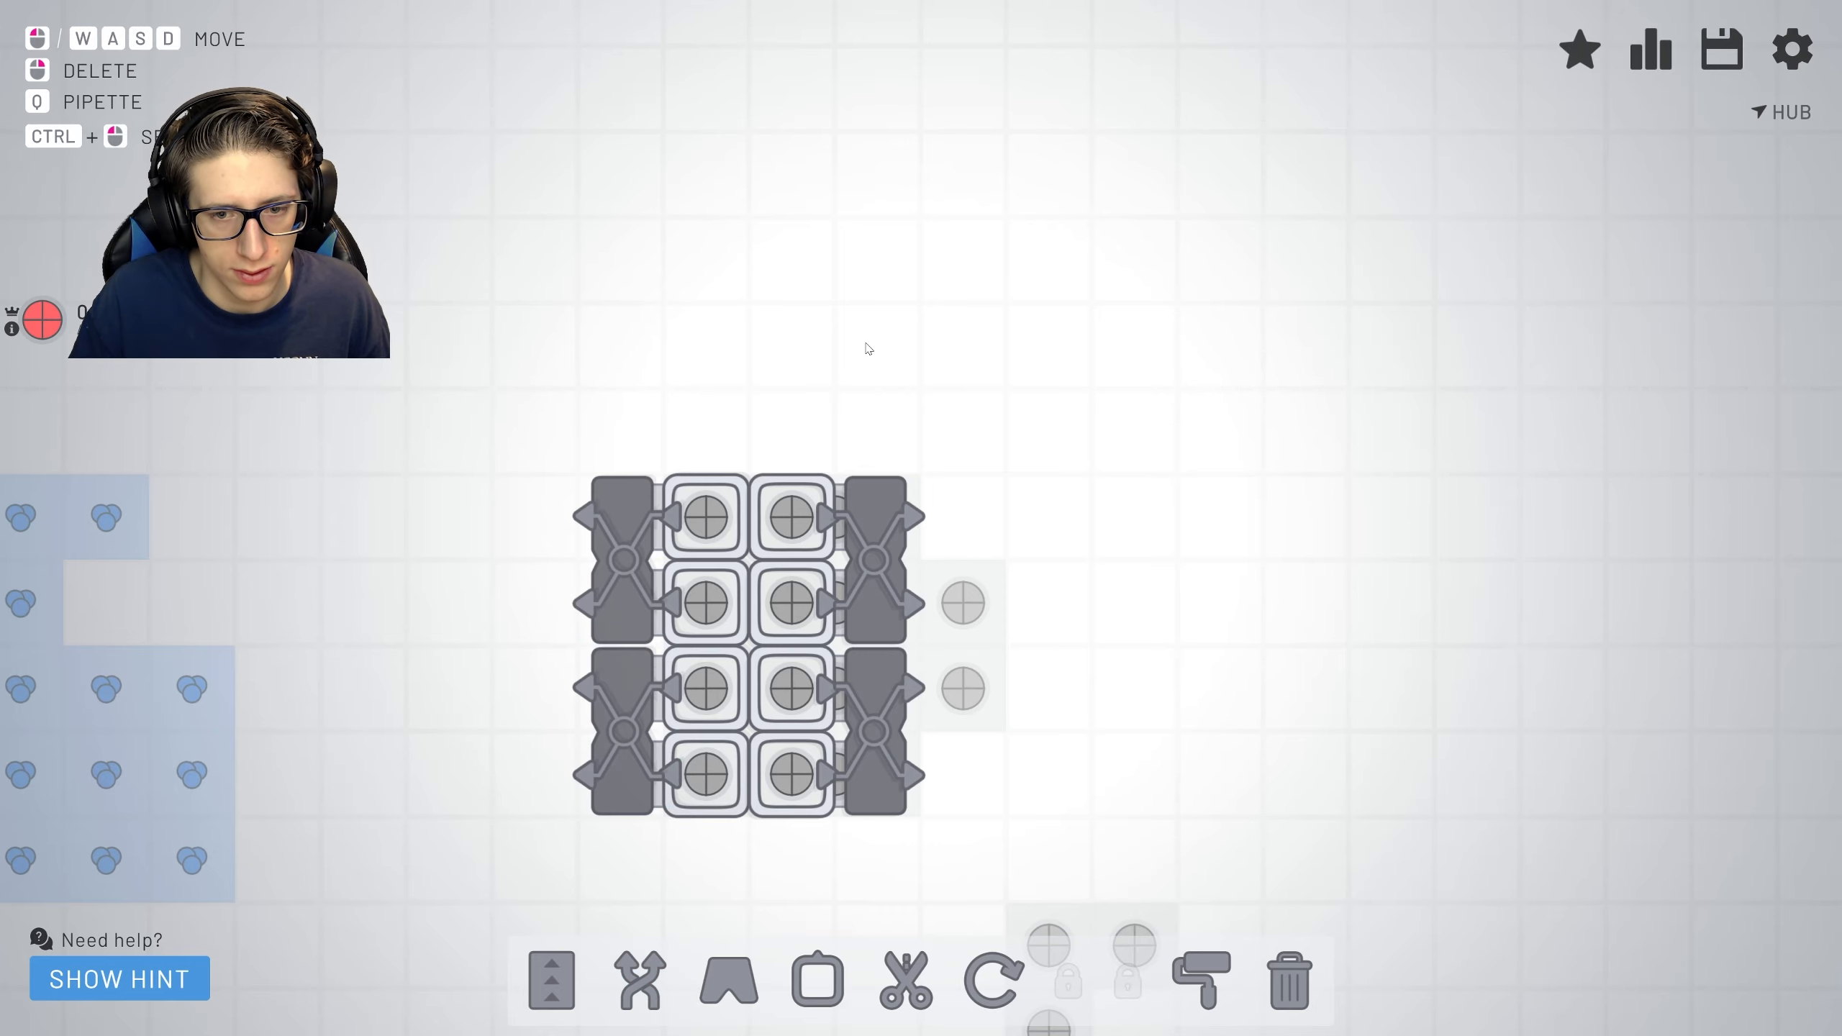
Start another left-facing balancer placement, then cancel it without building.
key(w)
key(1)
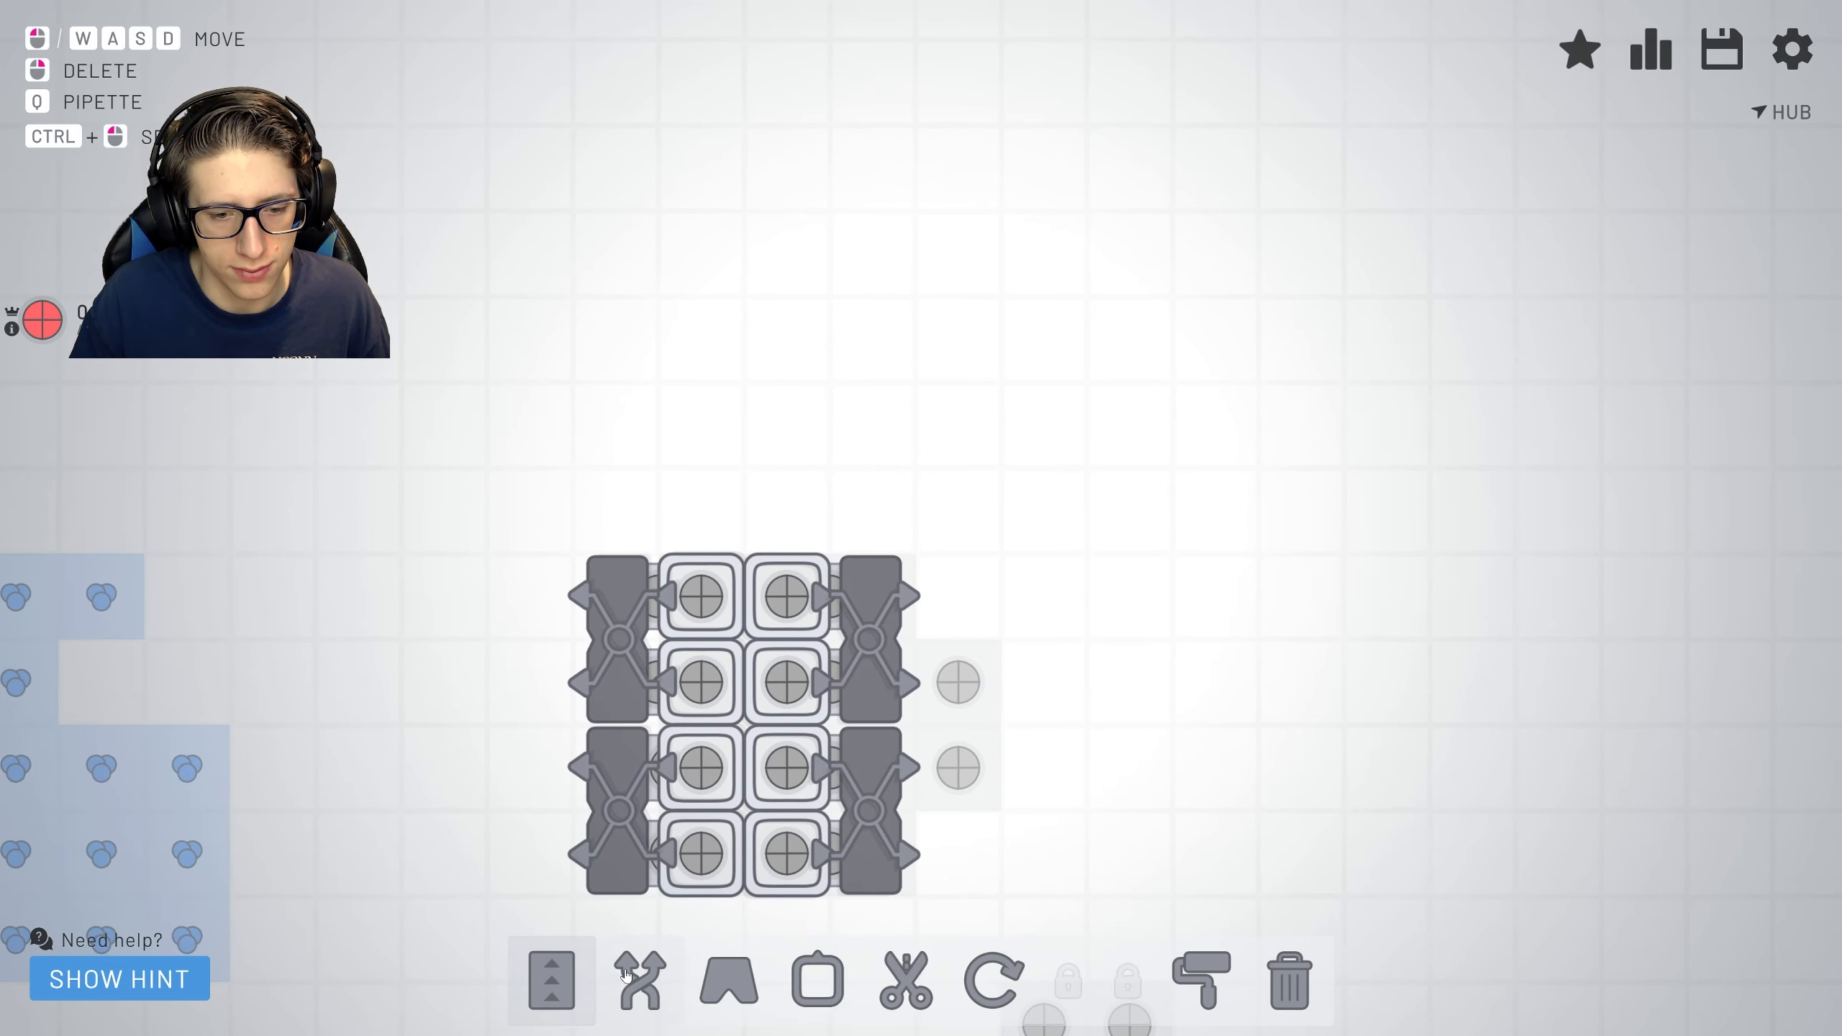
key(2)
key(r)
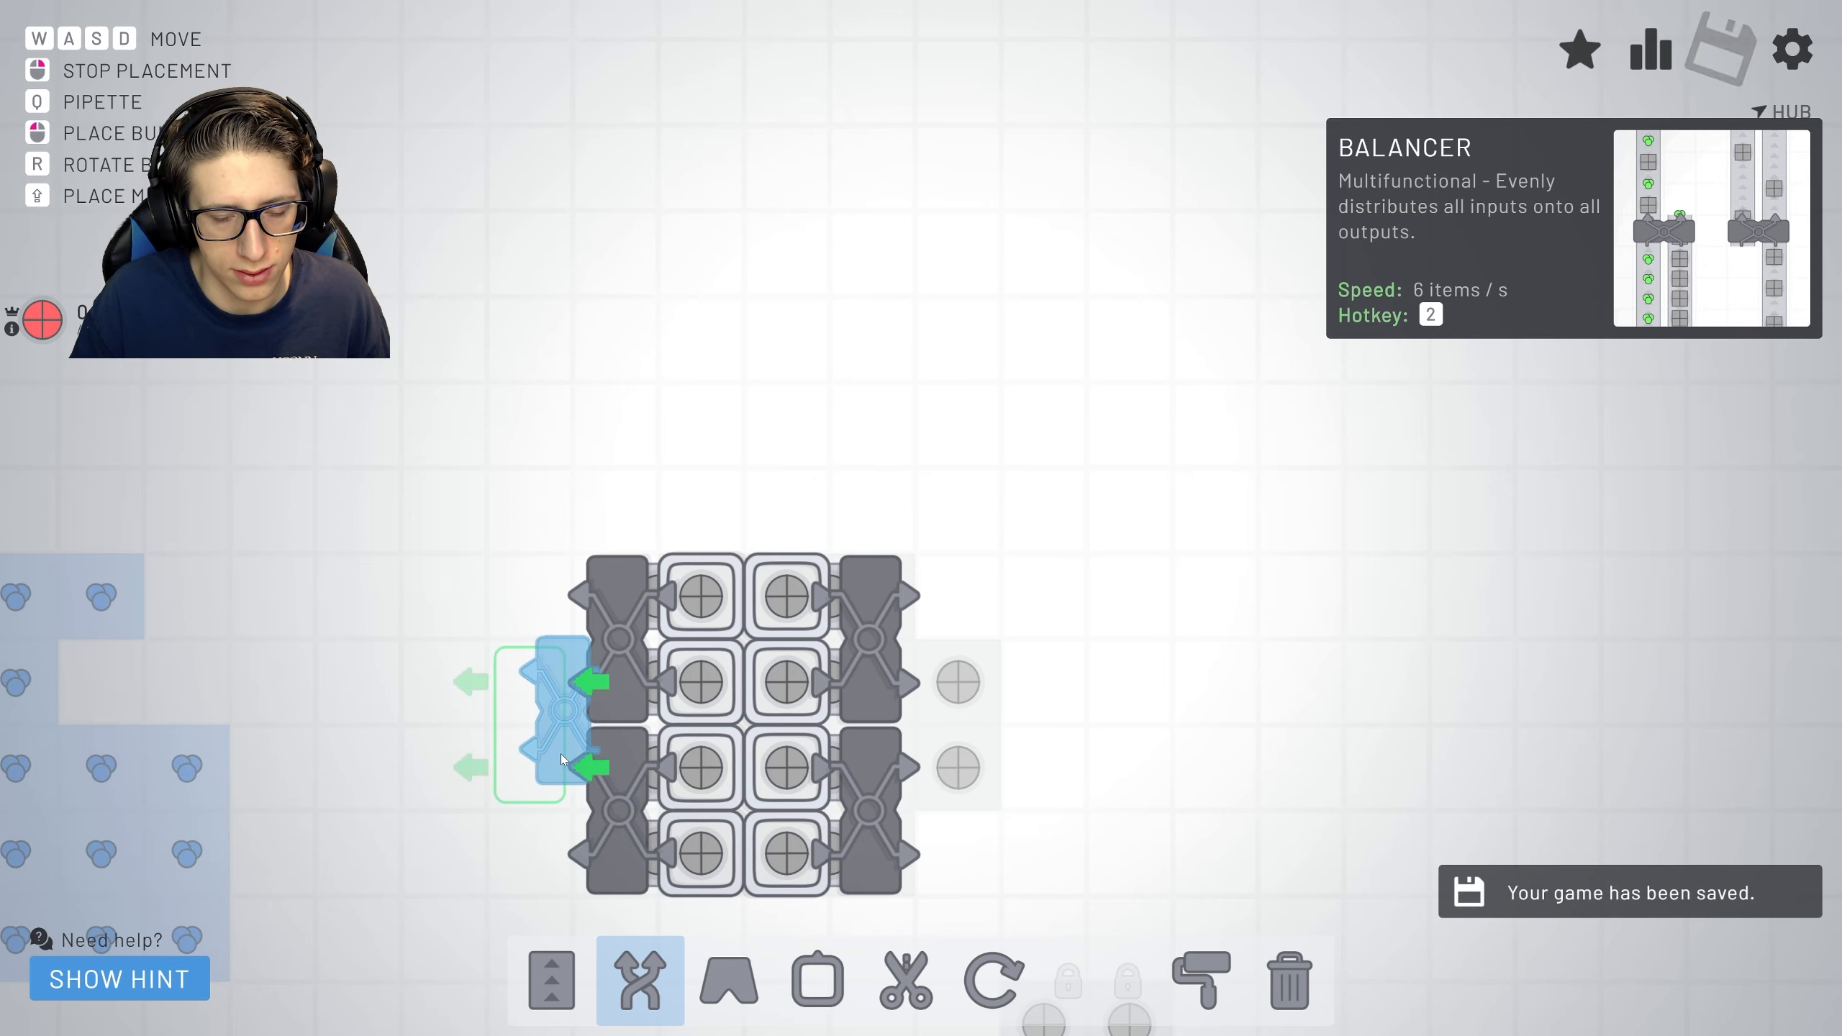
key(q)
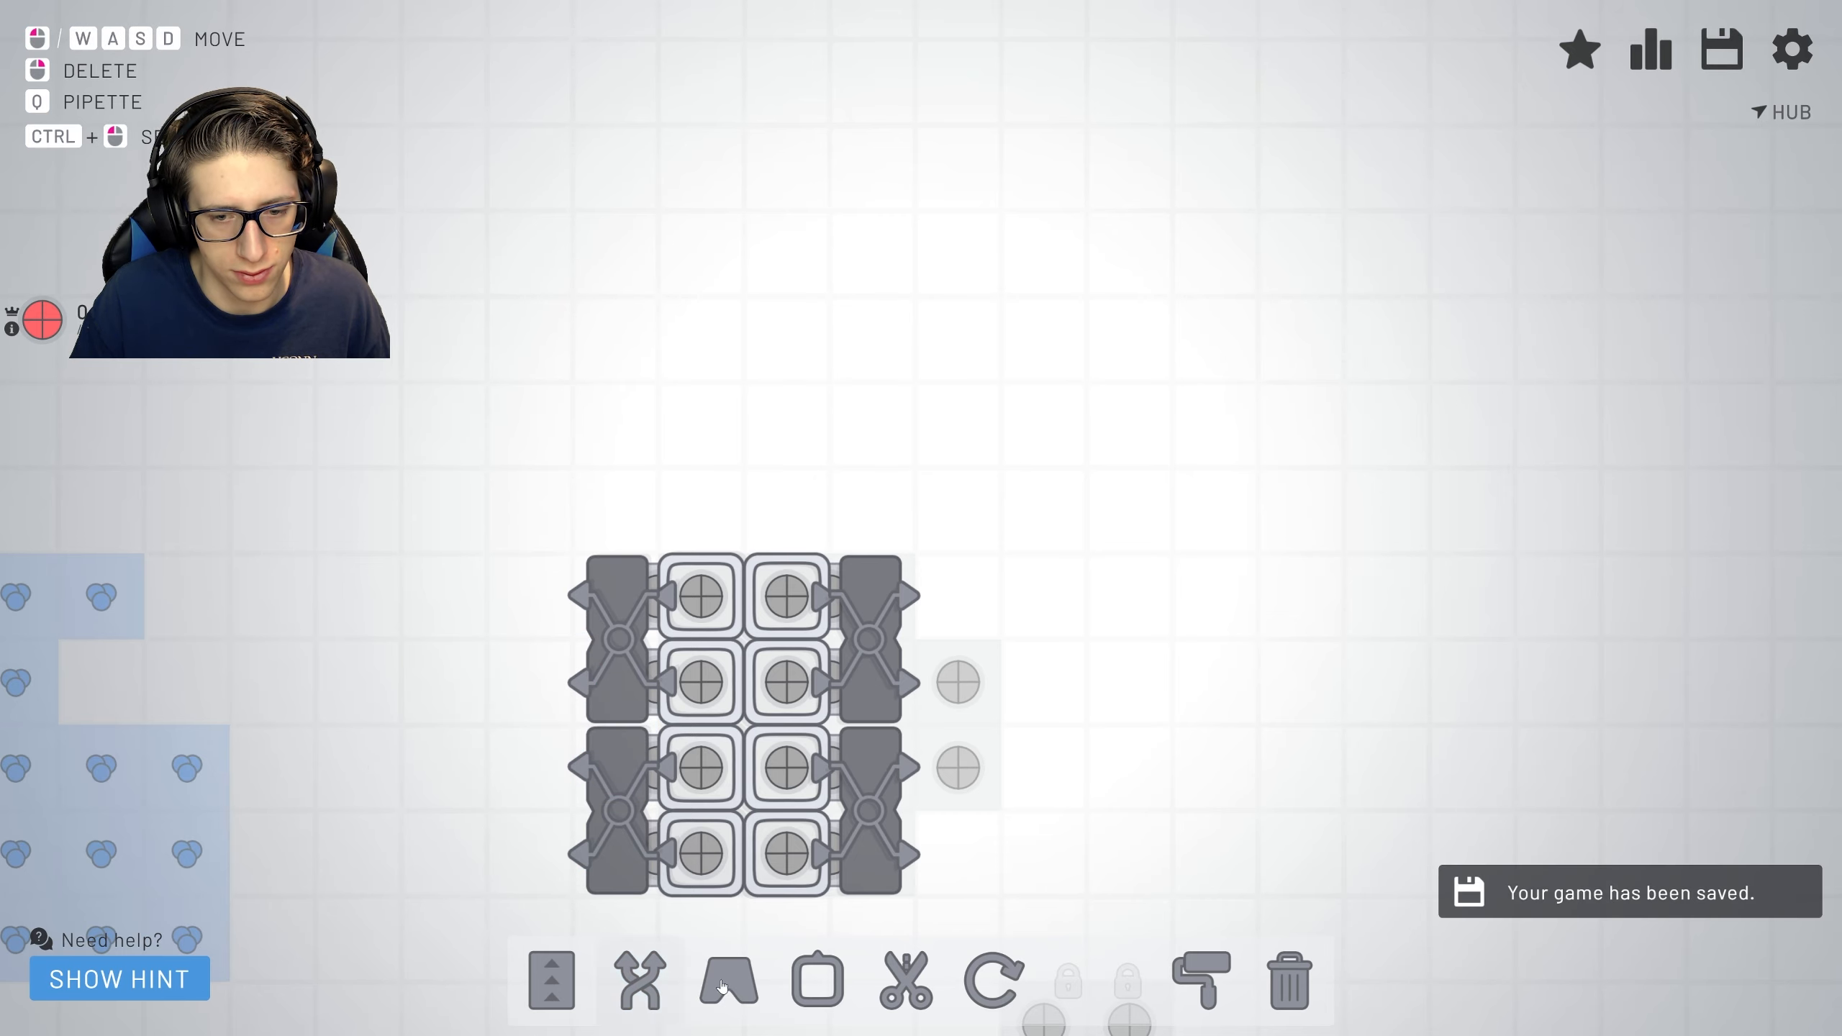
Run belts from the upper-right, left and lower-right balancers looping around the block and upward.
click(553, 980)
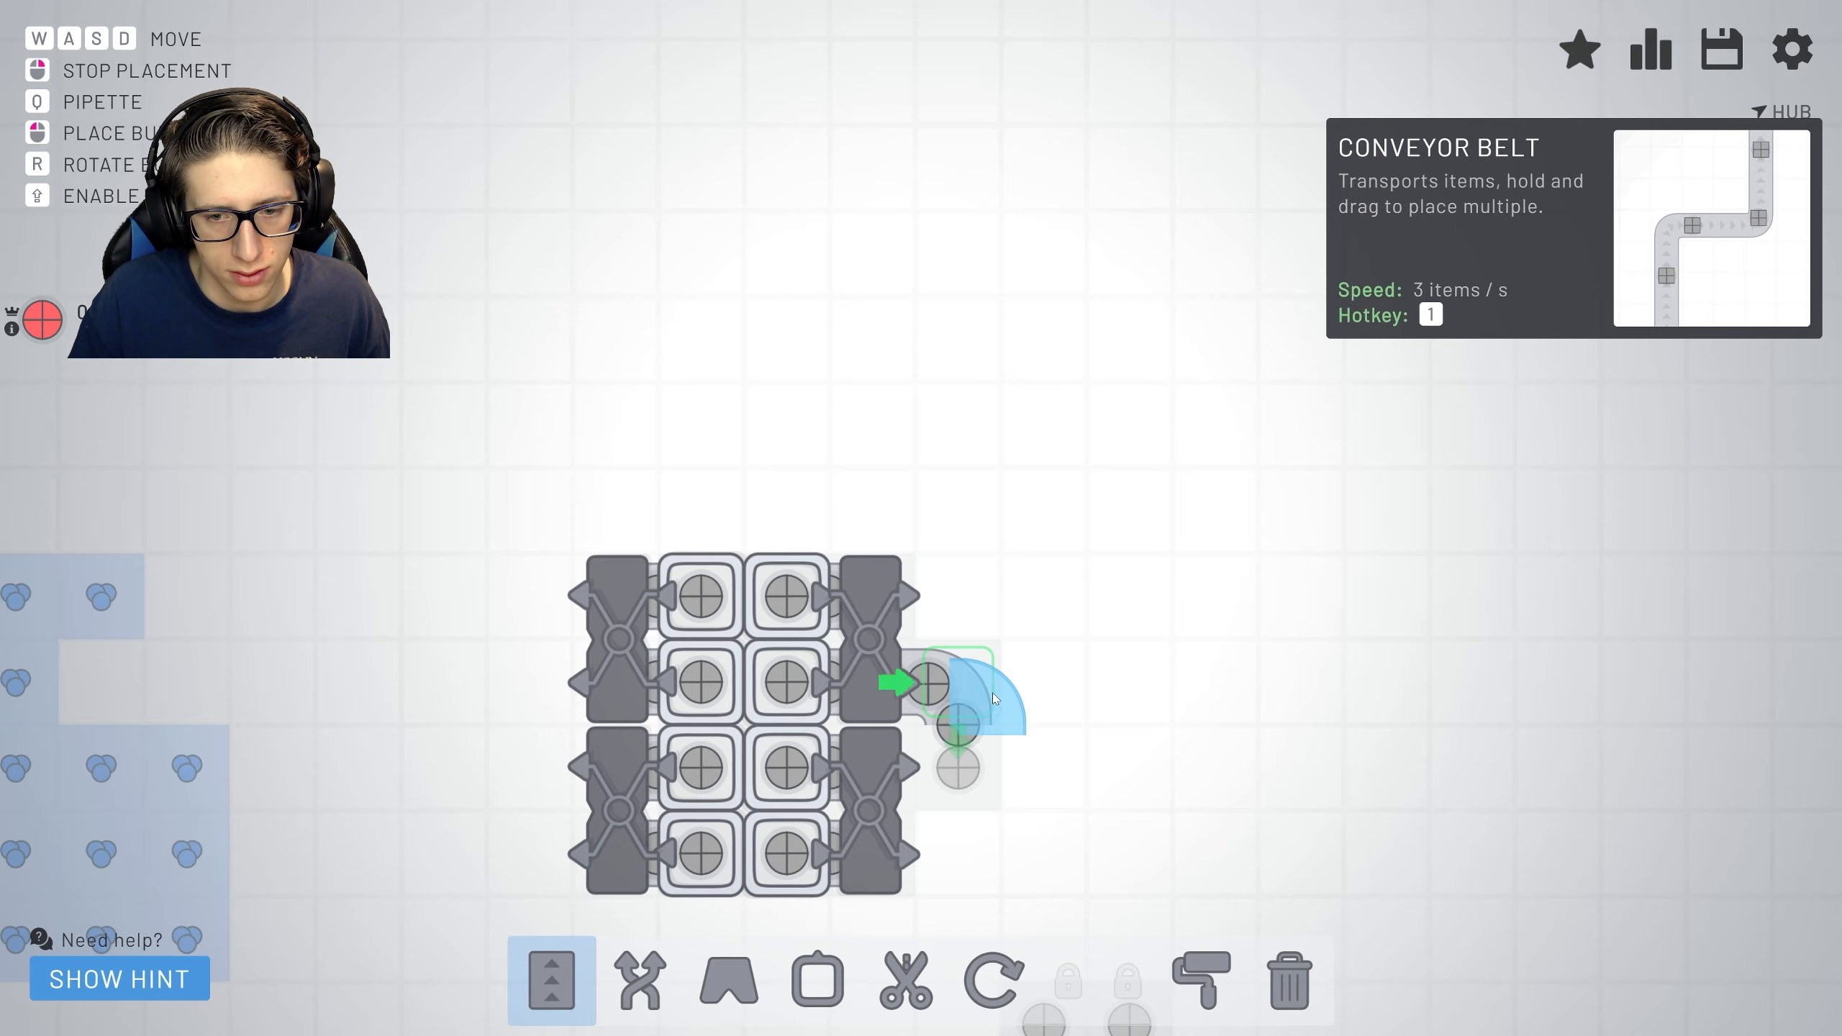
right_click(949, 685)
click(555, 987)
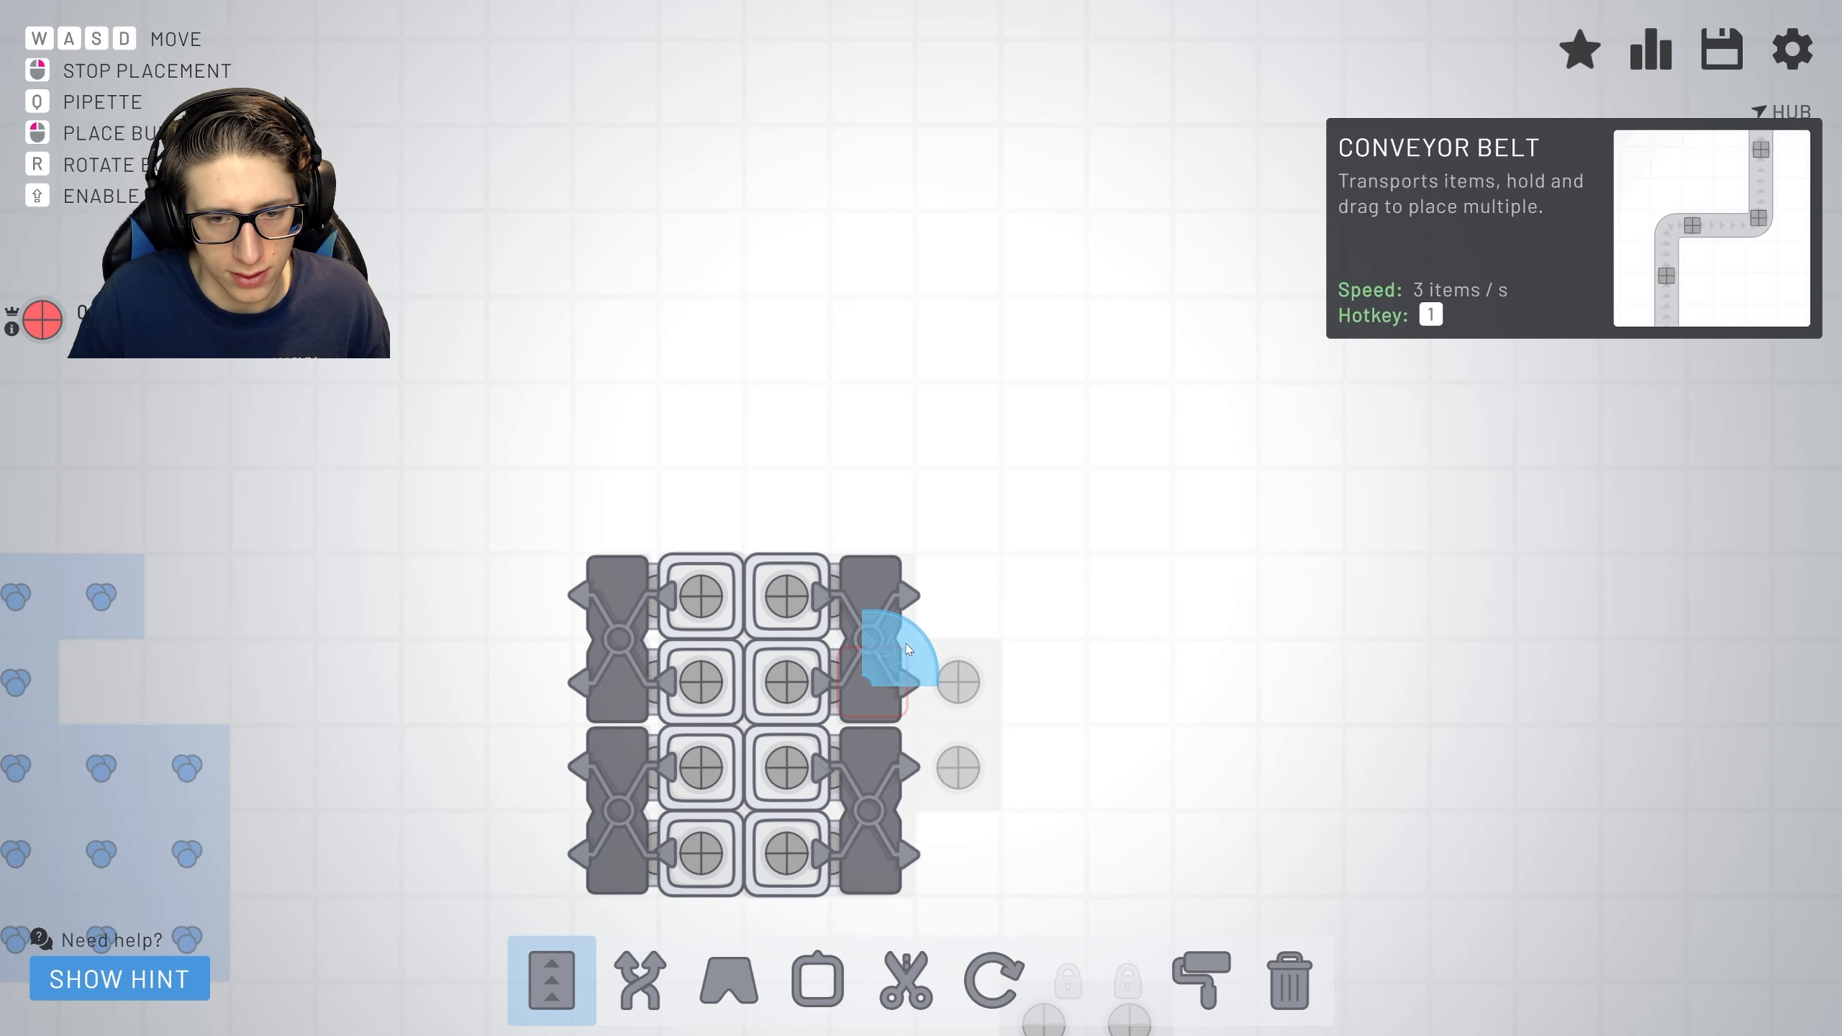
mouse_move(975, 663)
mouse_down()
mouse_move(1046, 515)
mouse_move(786, 418)
mouse_up()
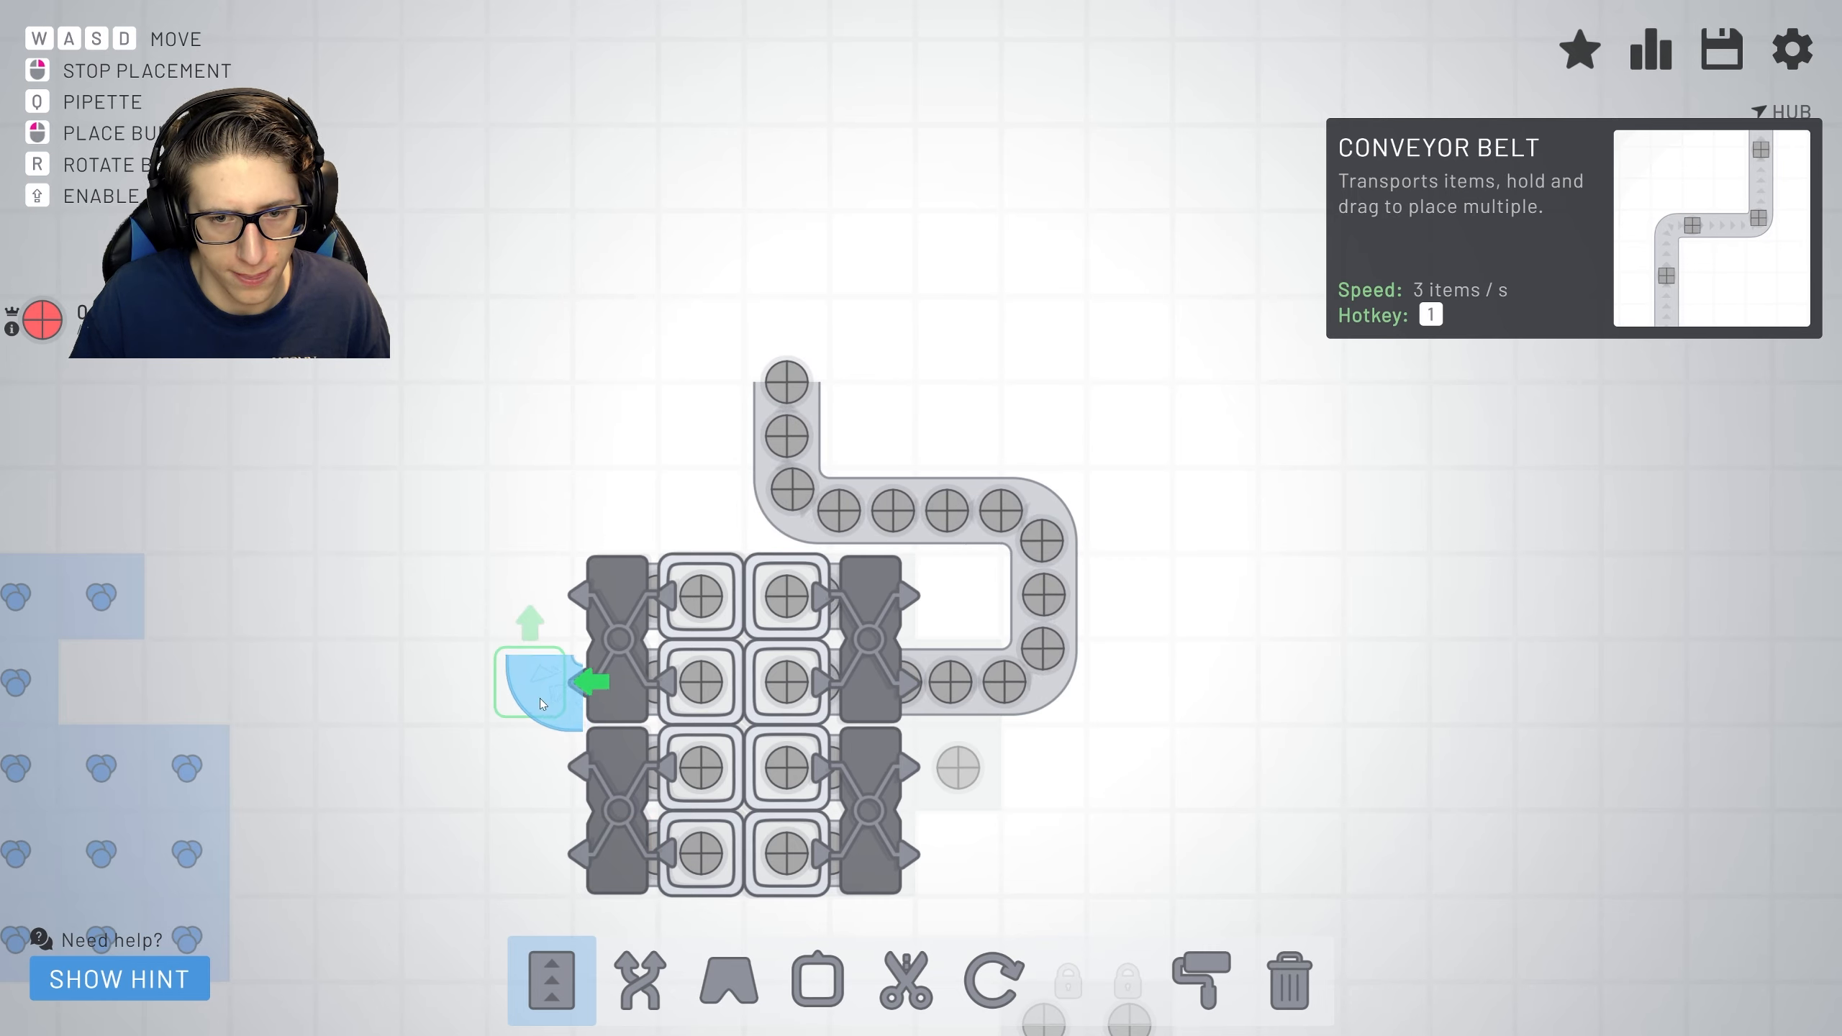
drag(540, 698, 440, 677)
drag(456, 508, 701, 417)
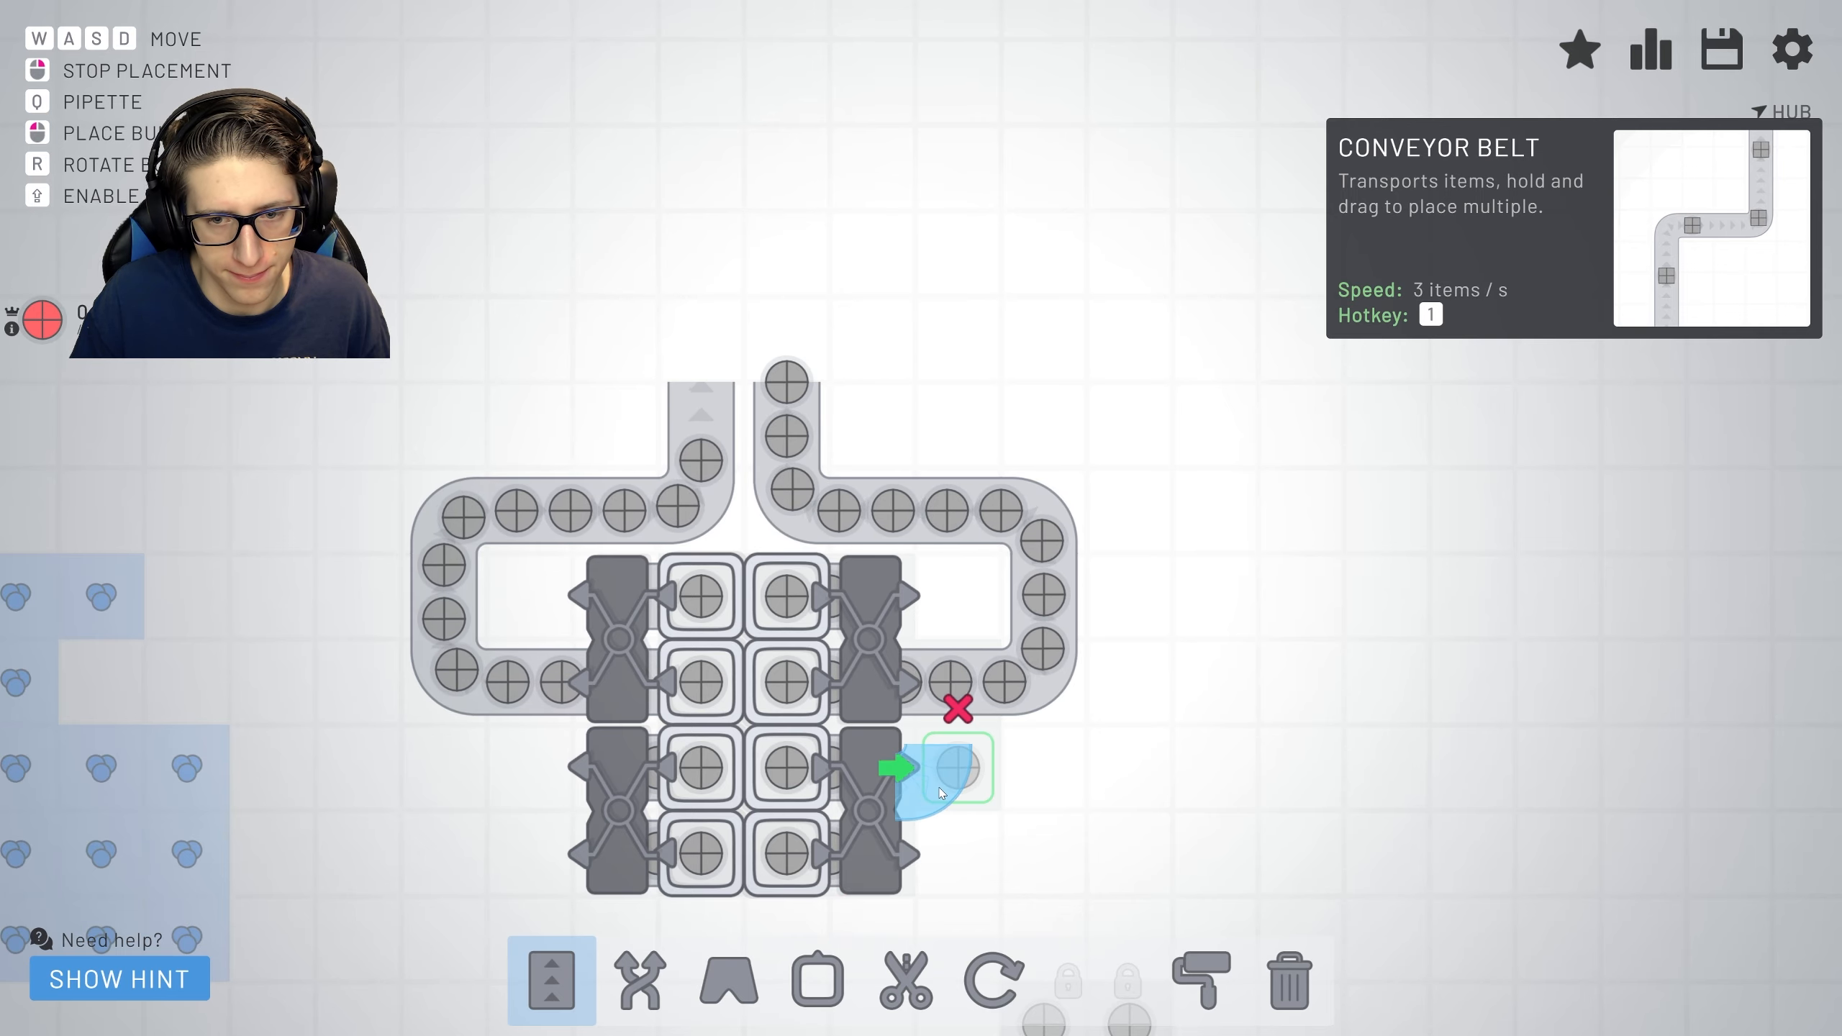
mouse_move(931, 842)
mouse_down()
mouse_move(1106, 778)
mouse_move(1106, 574)
mouse_move(972, 467)
mouse_up()
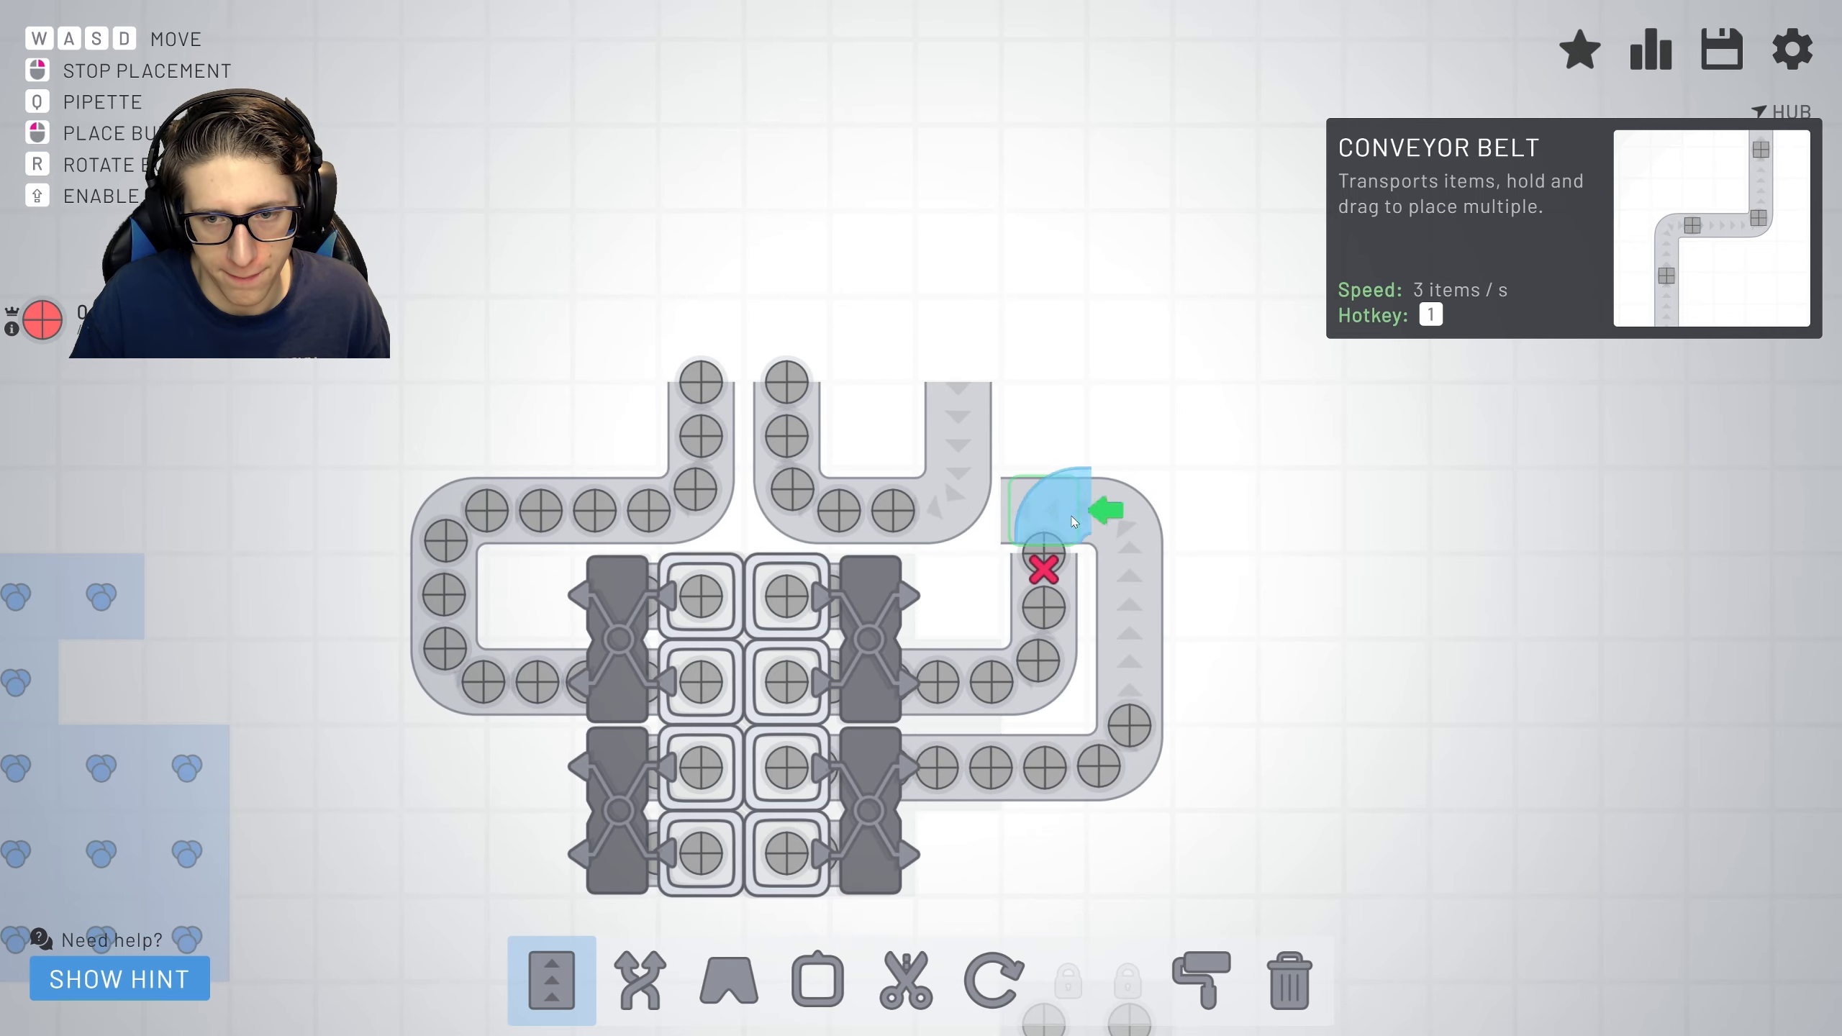
right_click(972, 467)
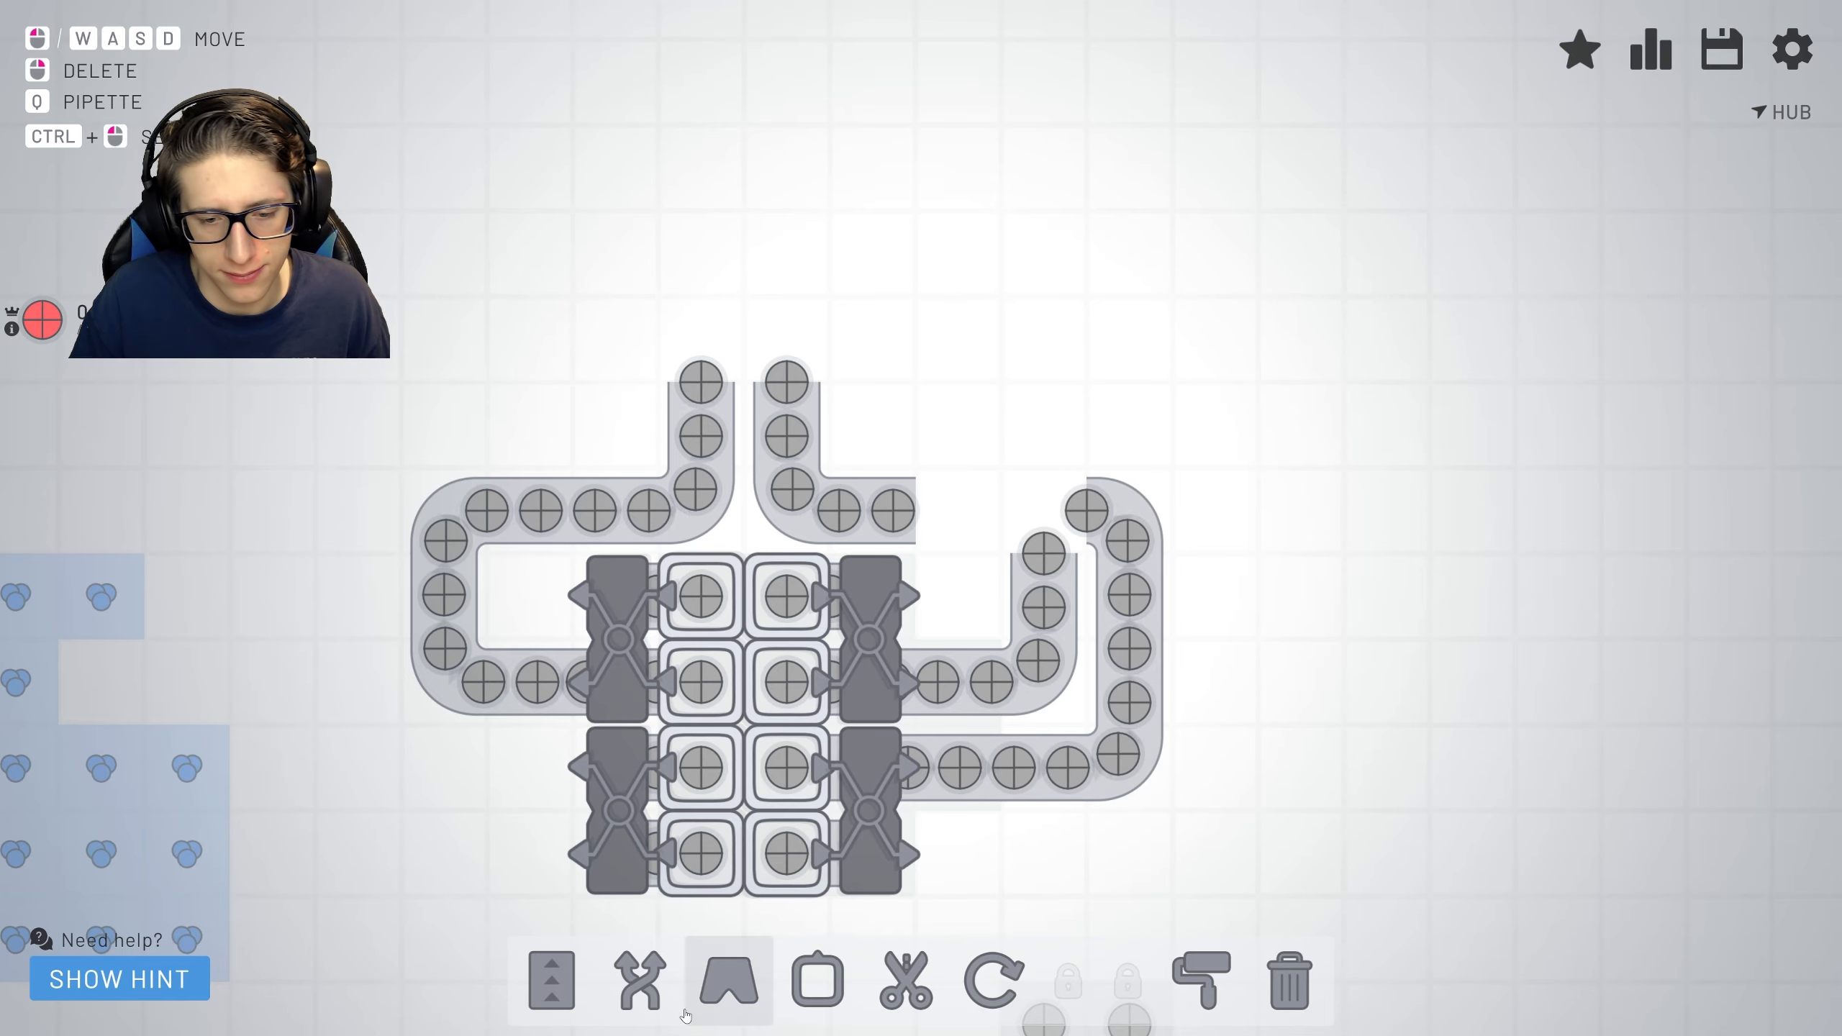
Reroute the right-side belt along the top and extend the belts up toward the top edge.
key(1)
drag(1043, 554, 990, 533)
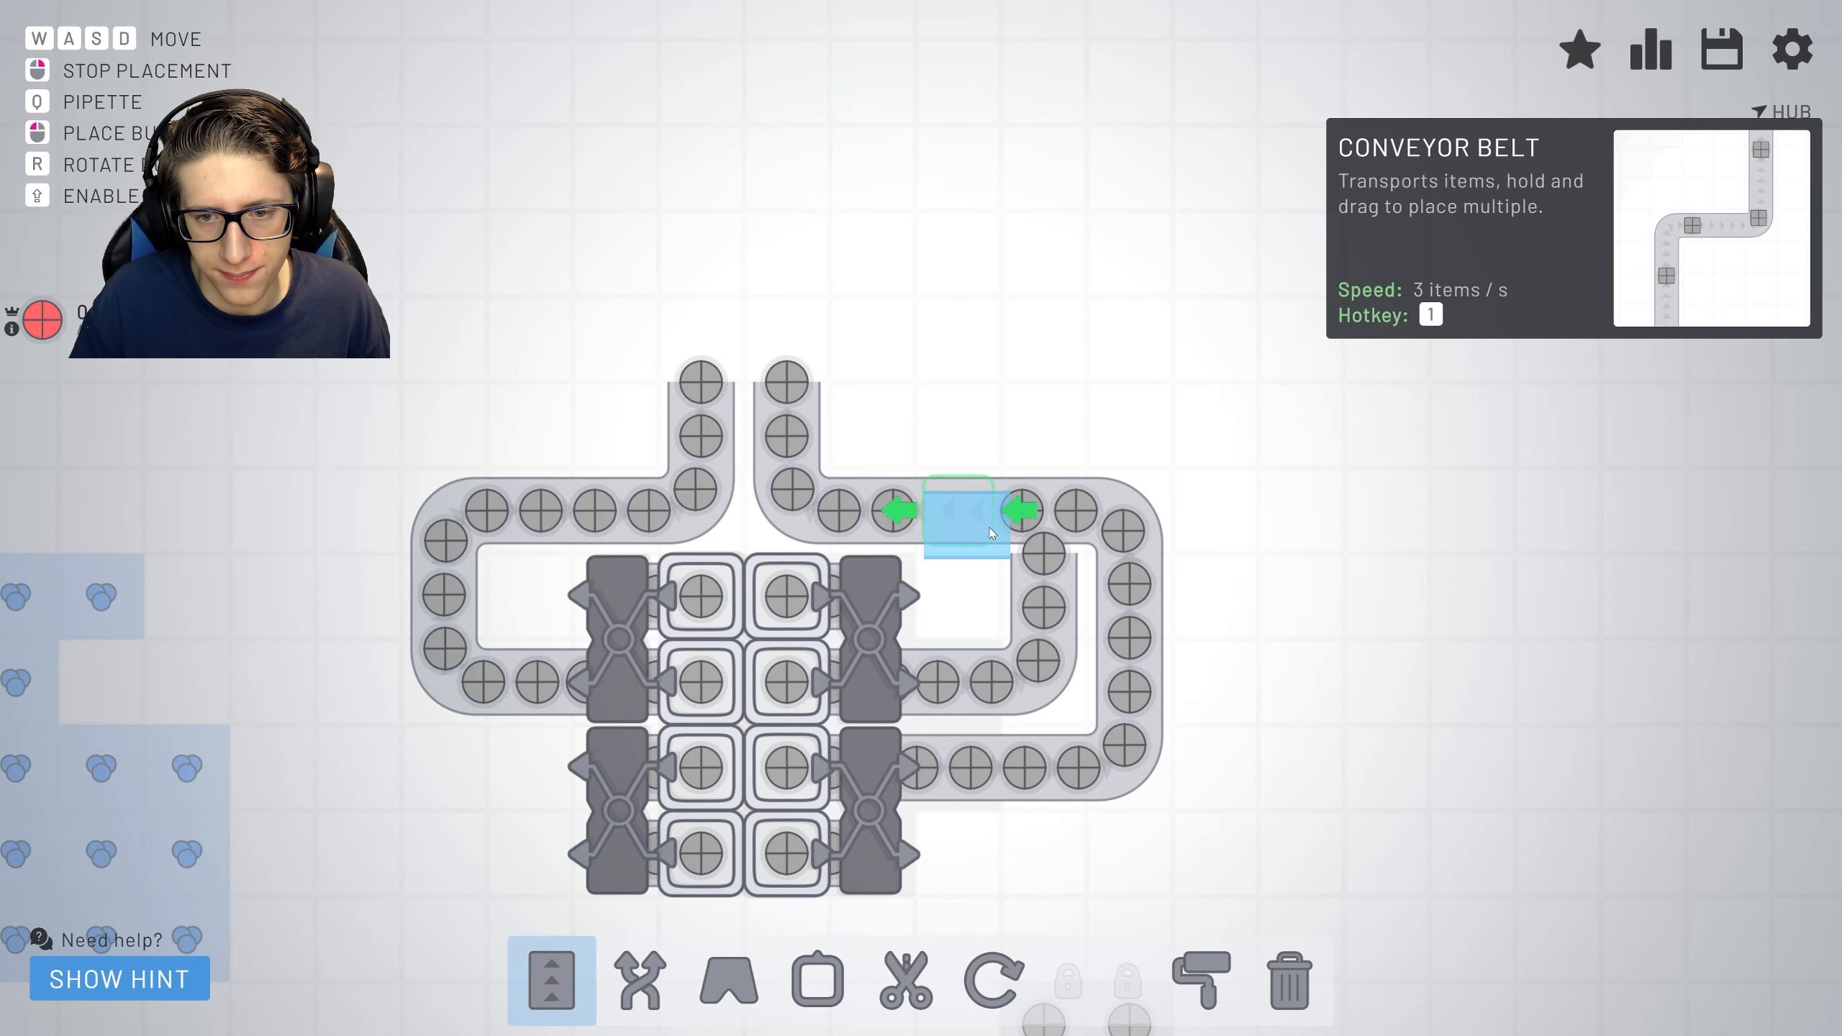
right_click(990, 532)
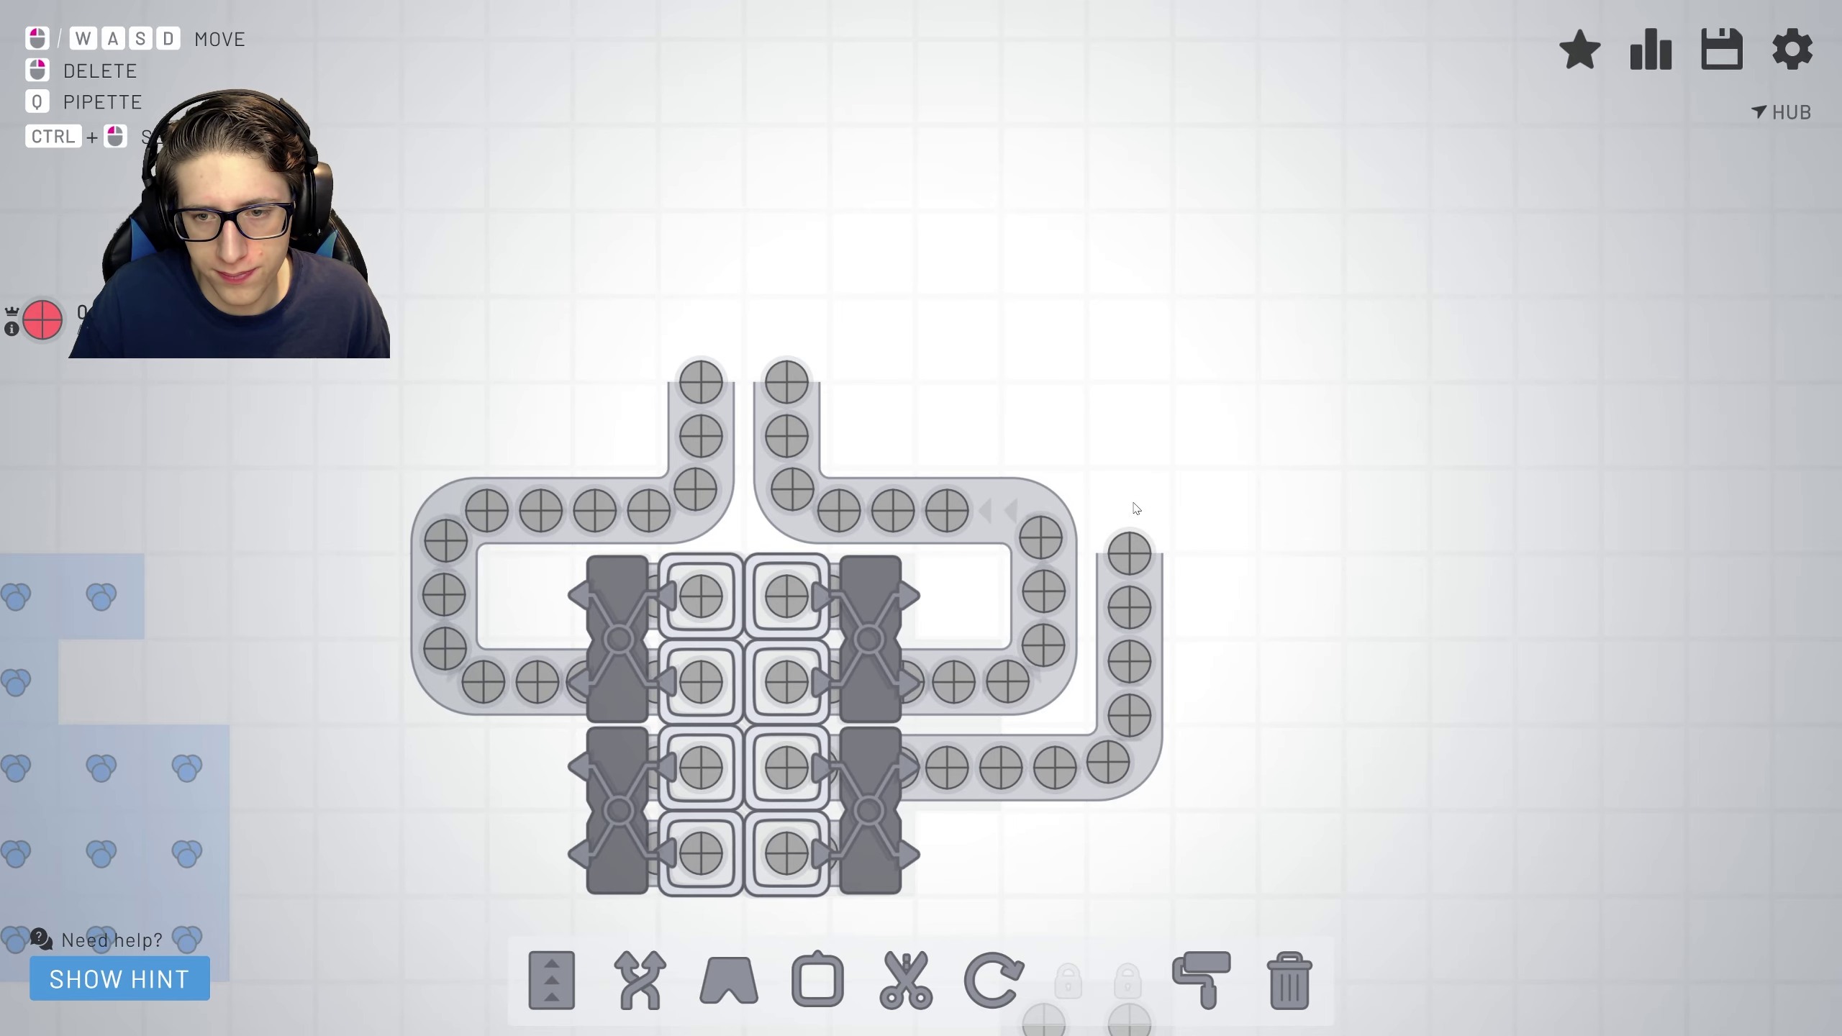
click(554, 978)
mouse_move(1148, 435)
mouse_down()
mouse_move(875, 367)
mouse_move(874, 302)
mouse_up()
drag(787, 366, 786, 303)
drag(700, 366, 700, 302)
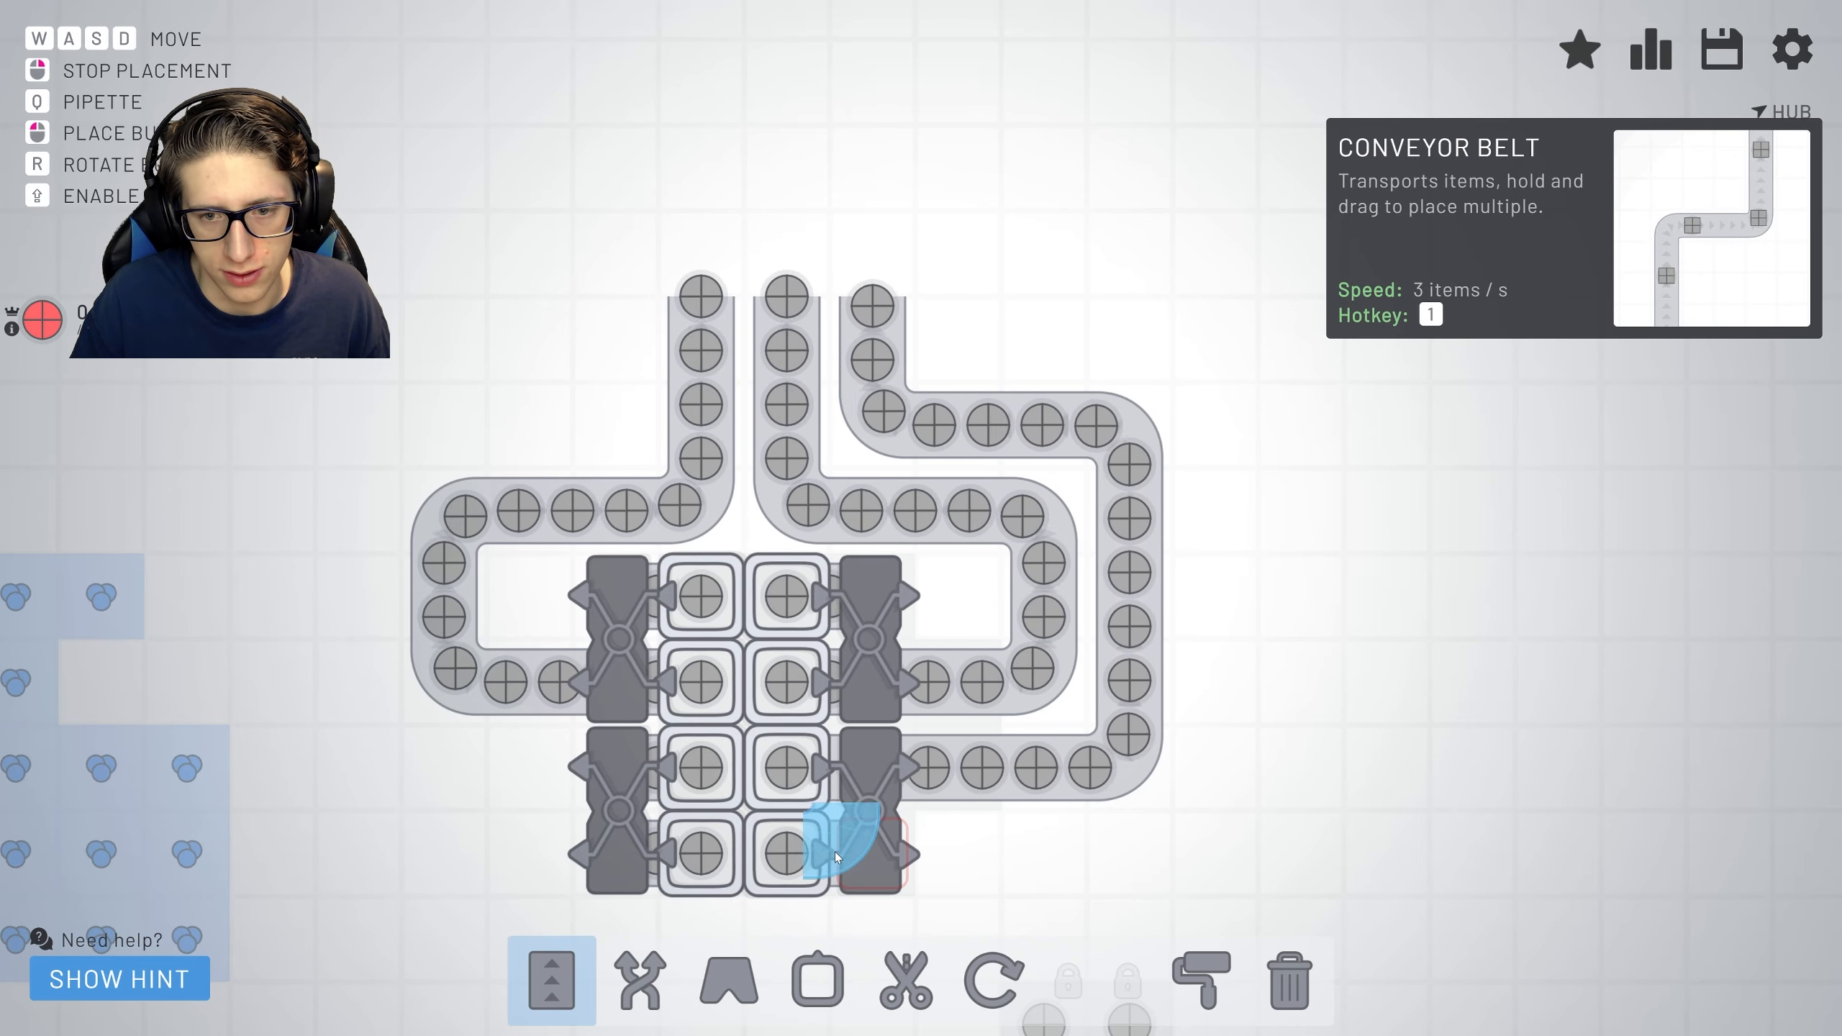
Route the lower-left balancer's belt up the left side, completing four rising lines.
mouse_move(367, 768)
mouse_down()
mouse_move(362, 423)
mouse_move(602, 423)
mouse_move(604, 309)
mouse_up()
scroll(906, 478, down, 1)
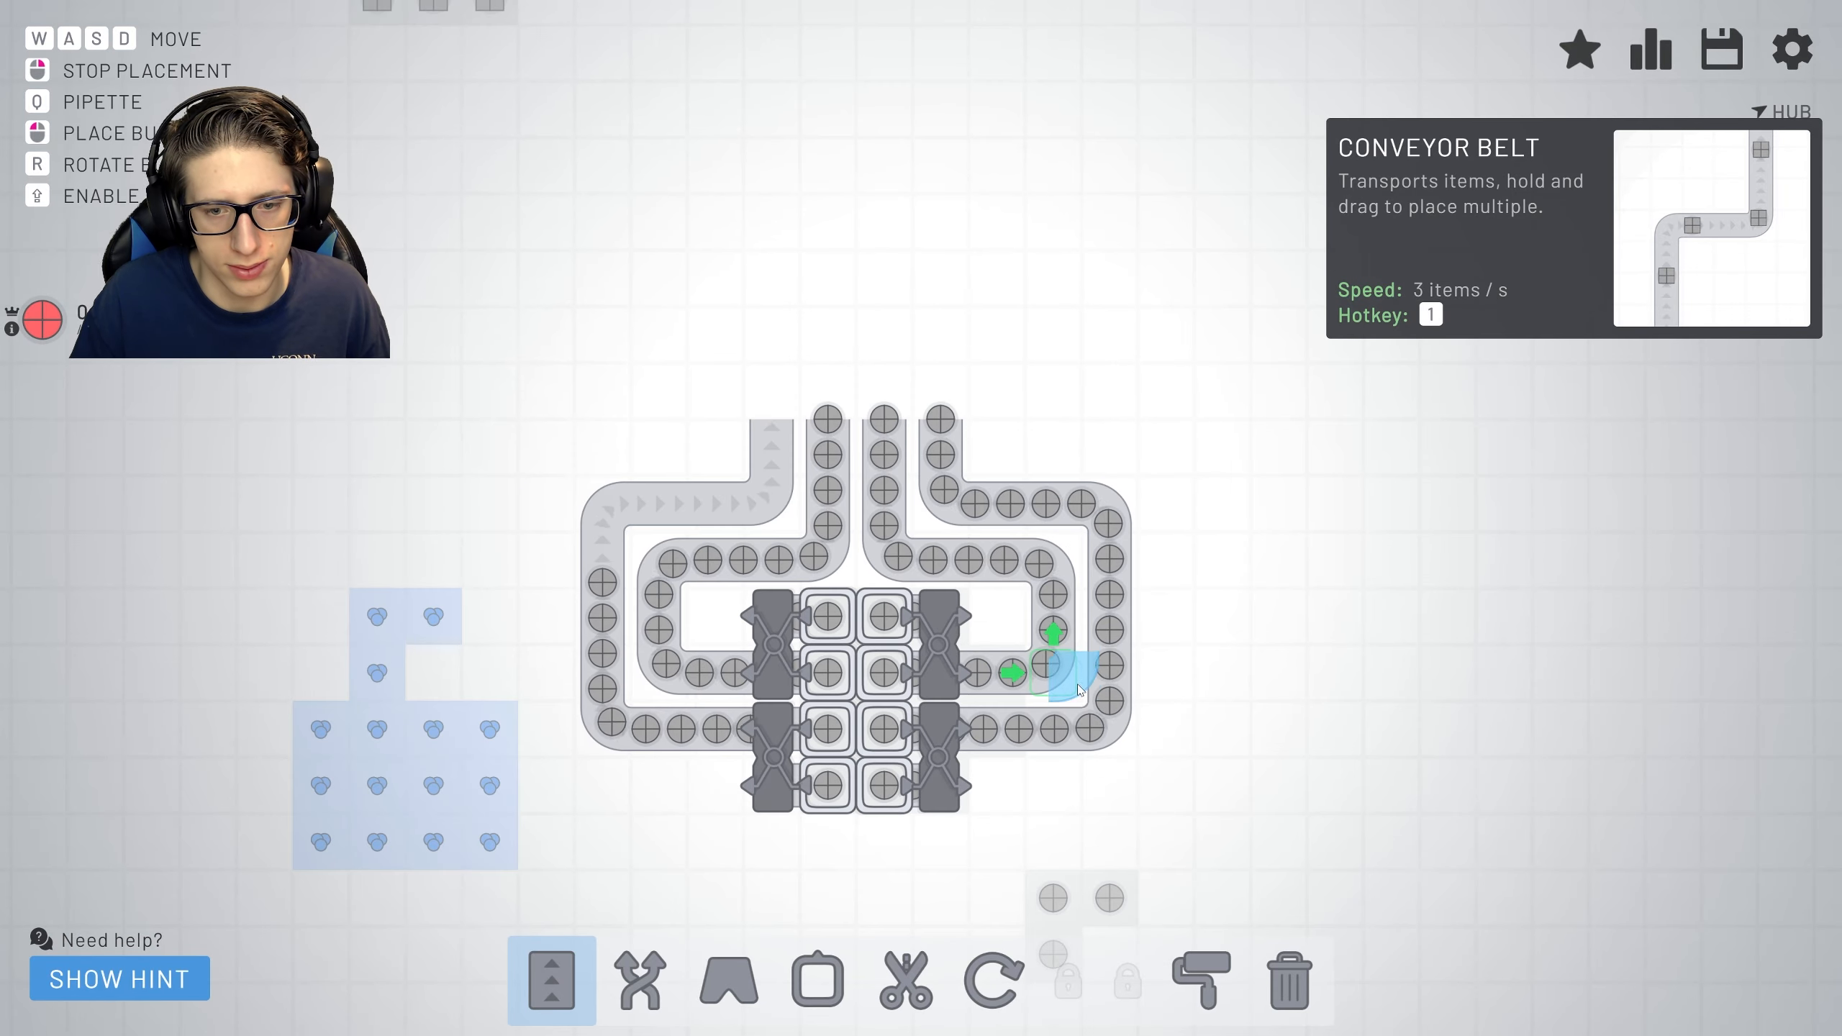
right_click(907, 478)
scroll(906, 576, down, 1)
key(d)
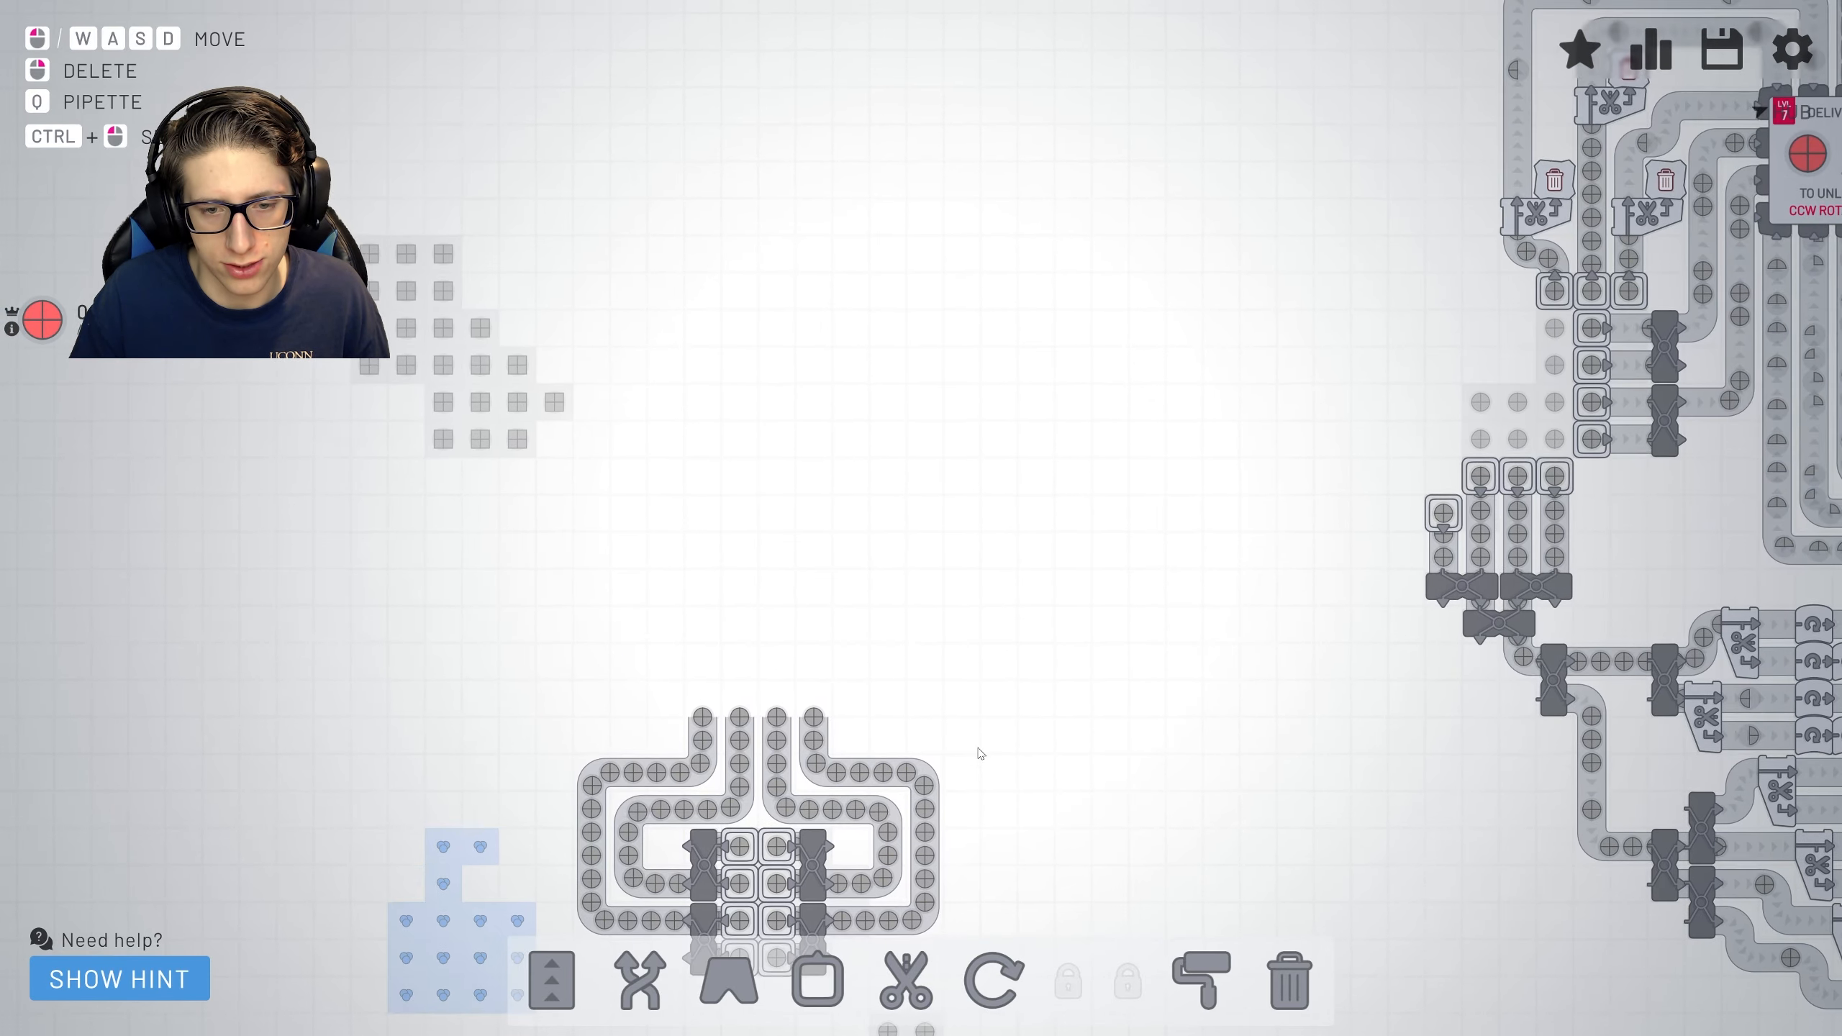
Lay four long parallel belt lines straight upward from the circle block's outputs.
key(w)
key(1)
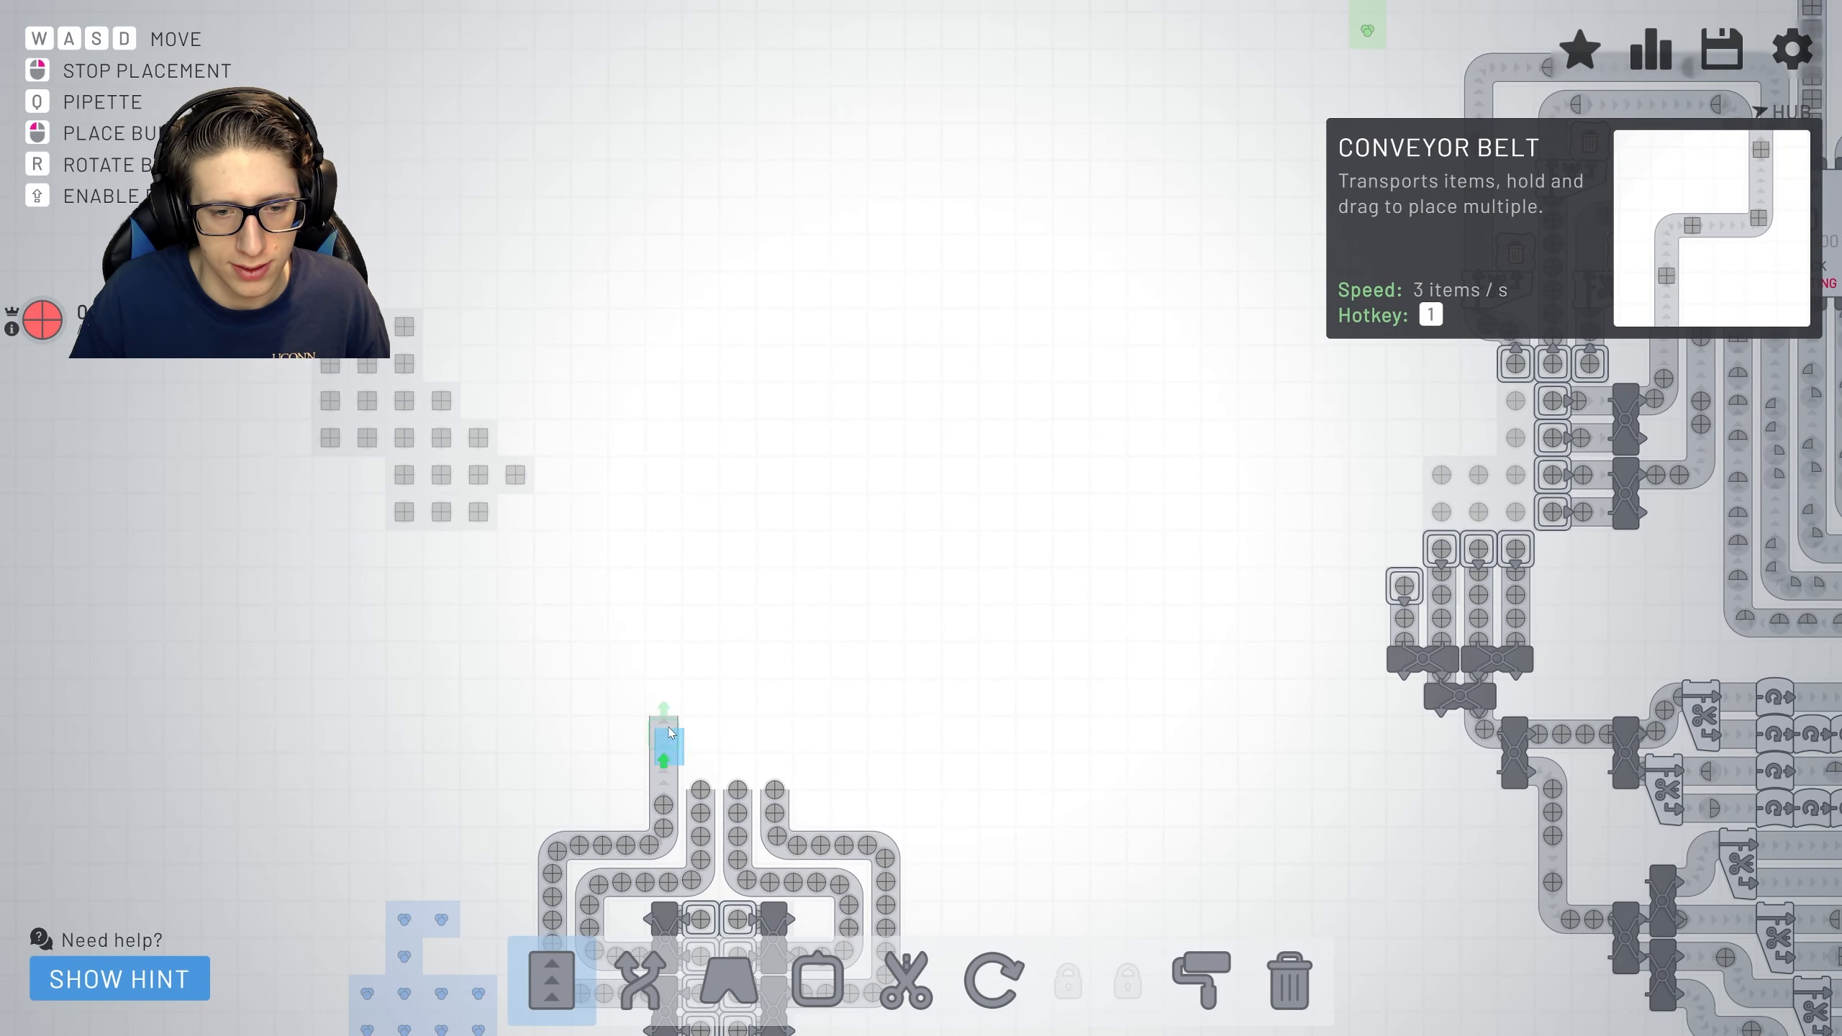
drag(662, 770, 663, 281)
drag(700, 784, 700, 281)
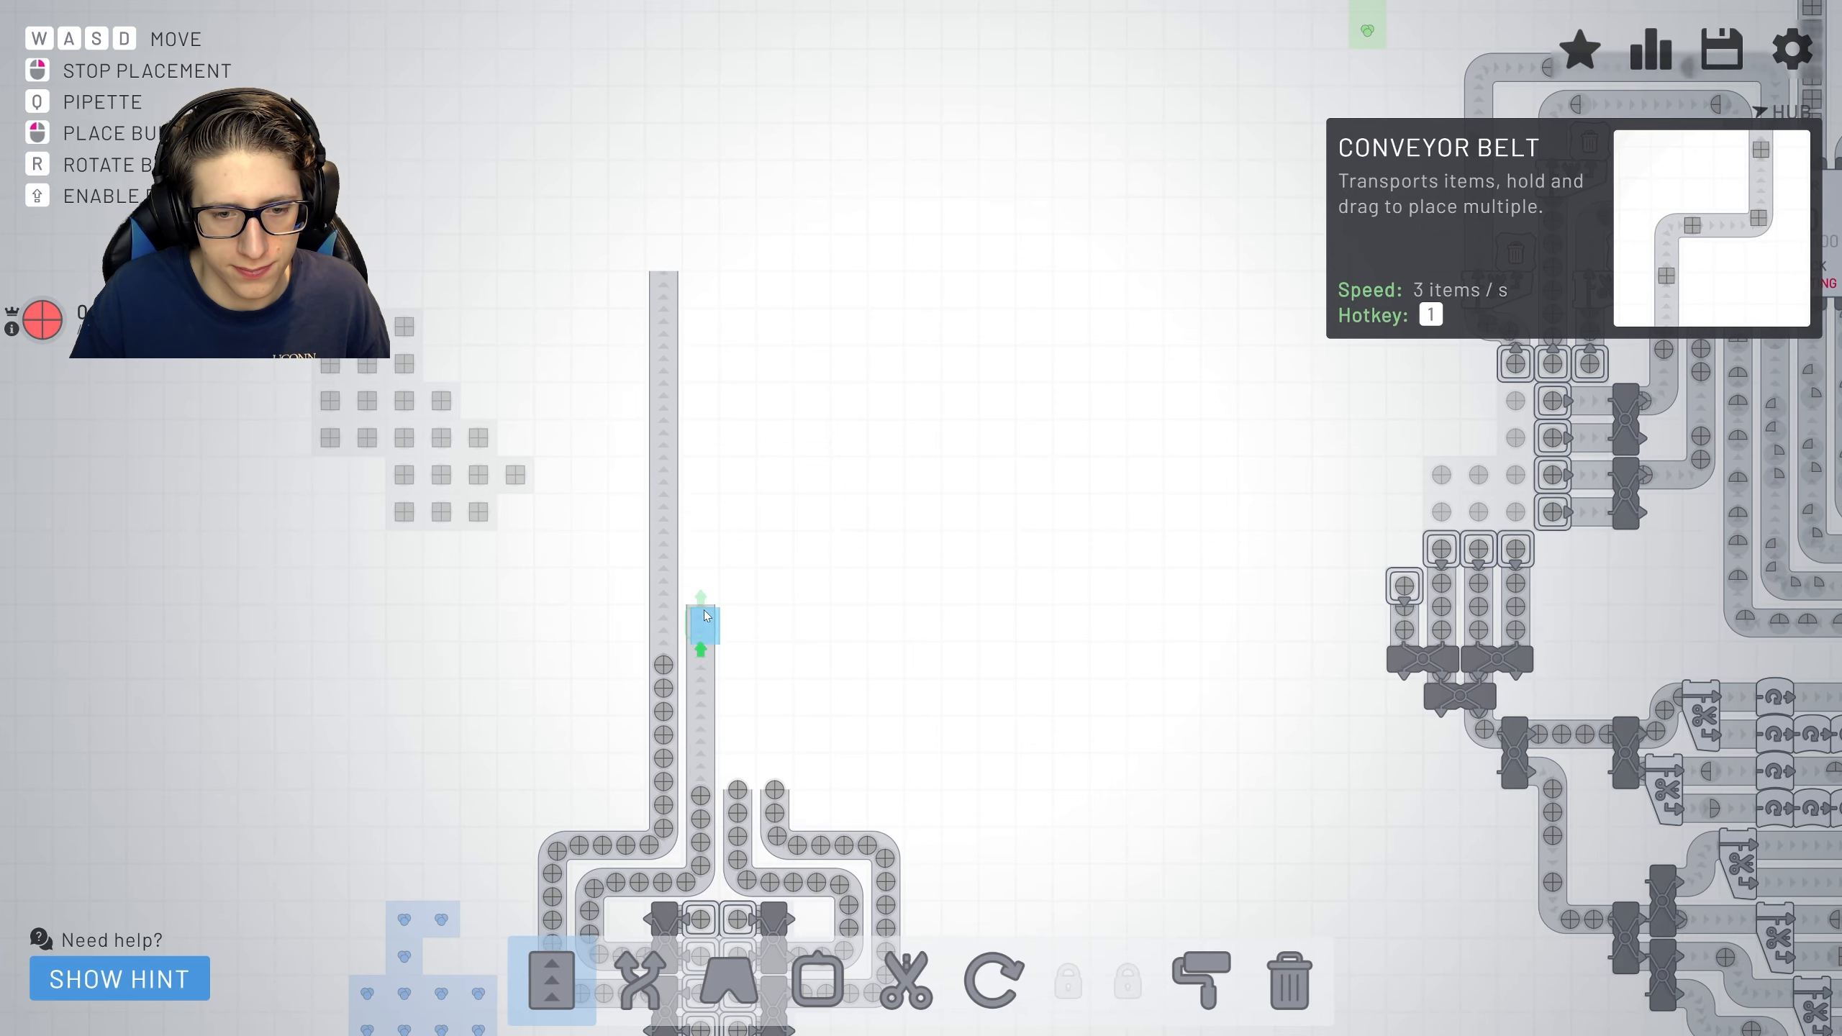
drag(736, 827, 737, 313)
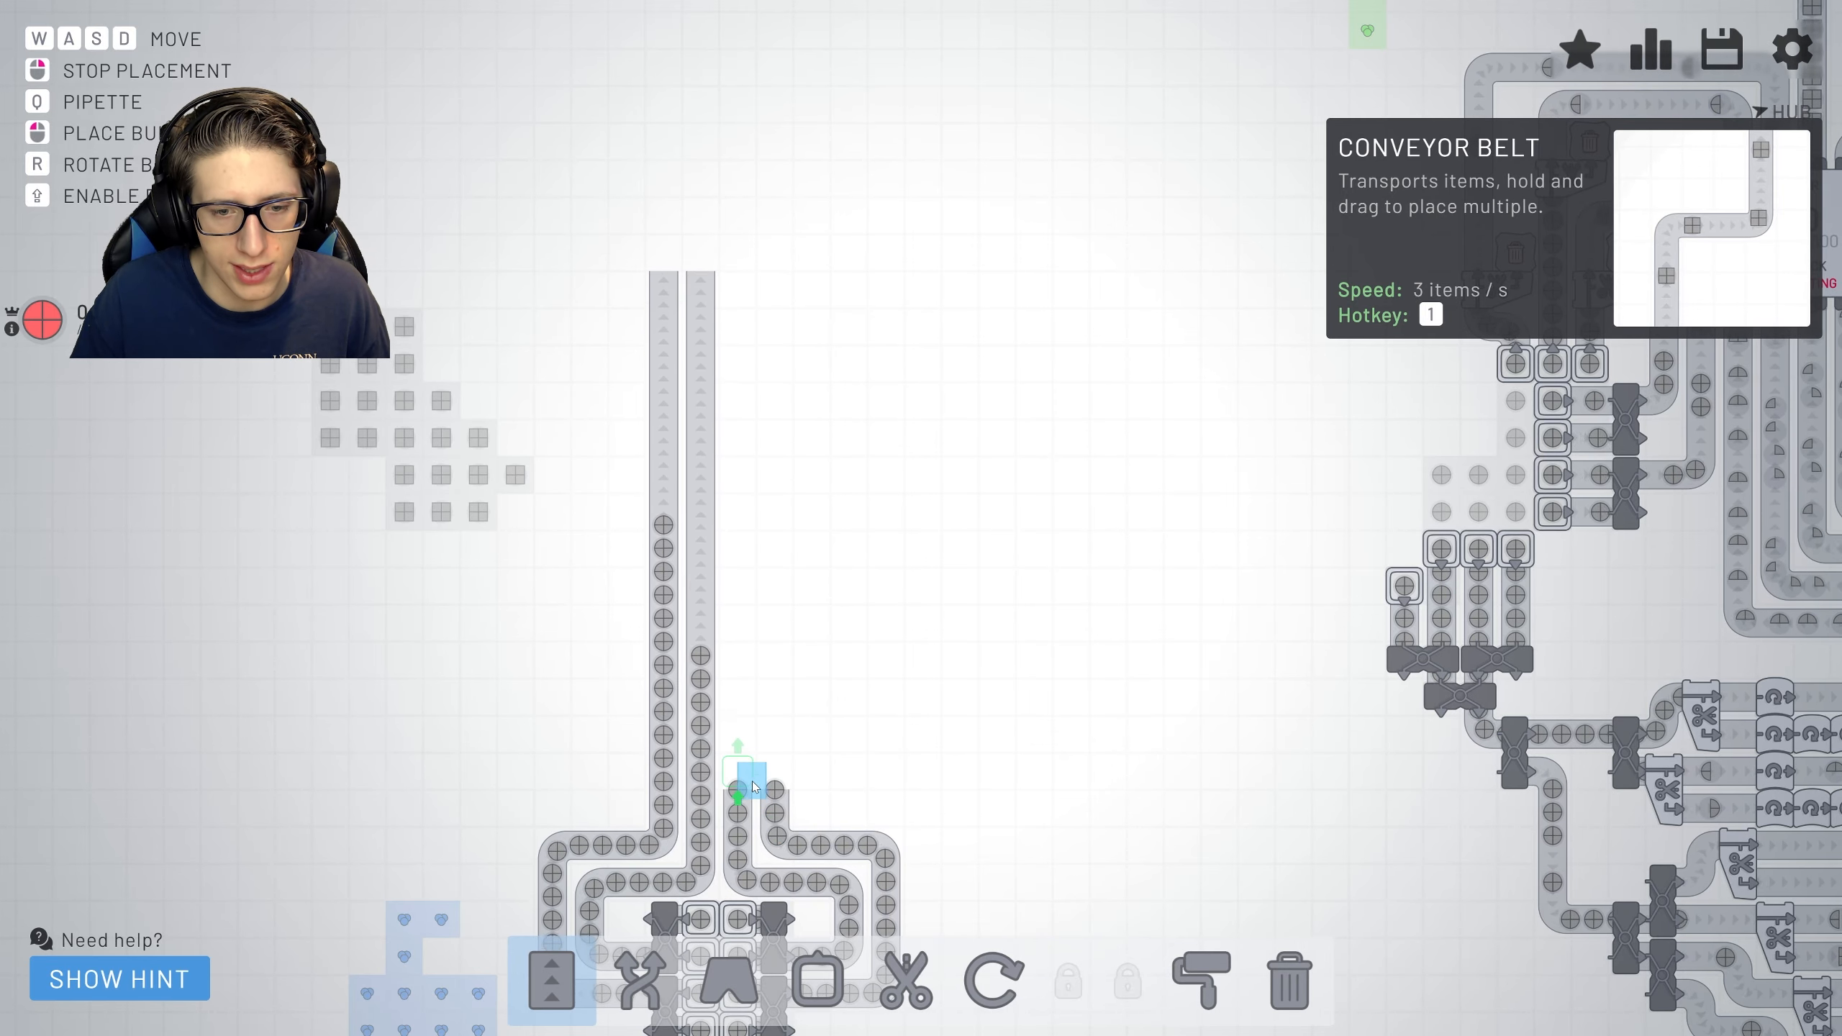
click(757, 296)
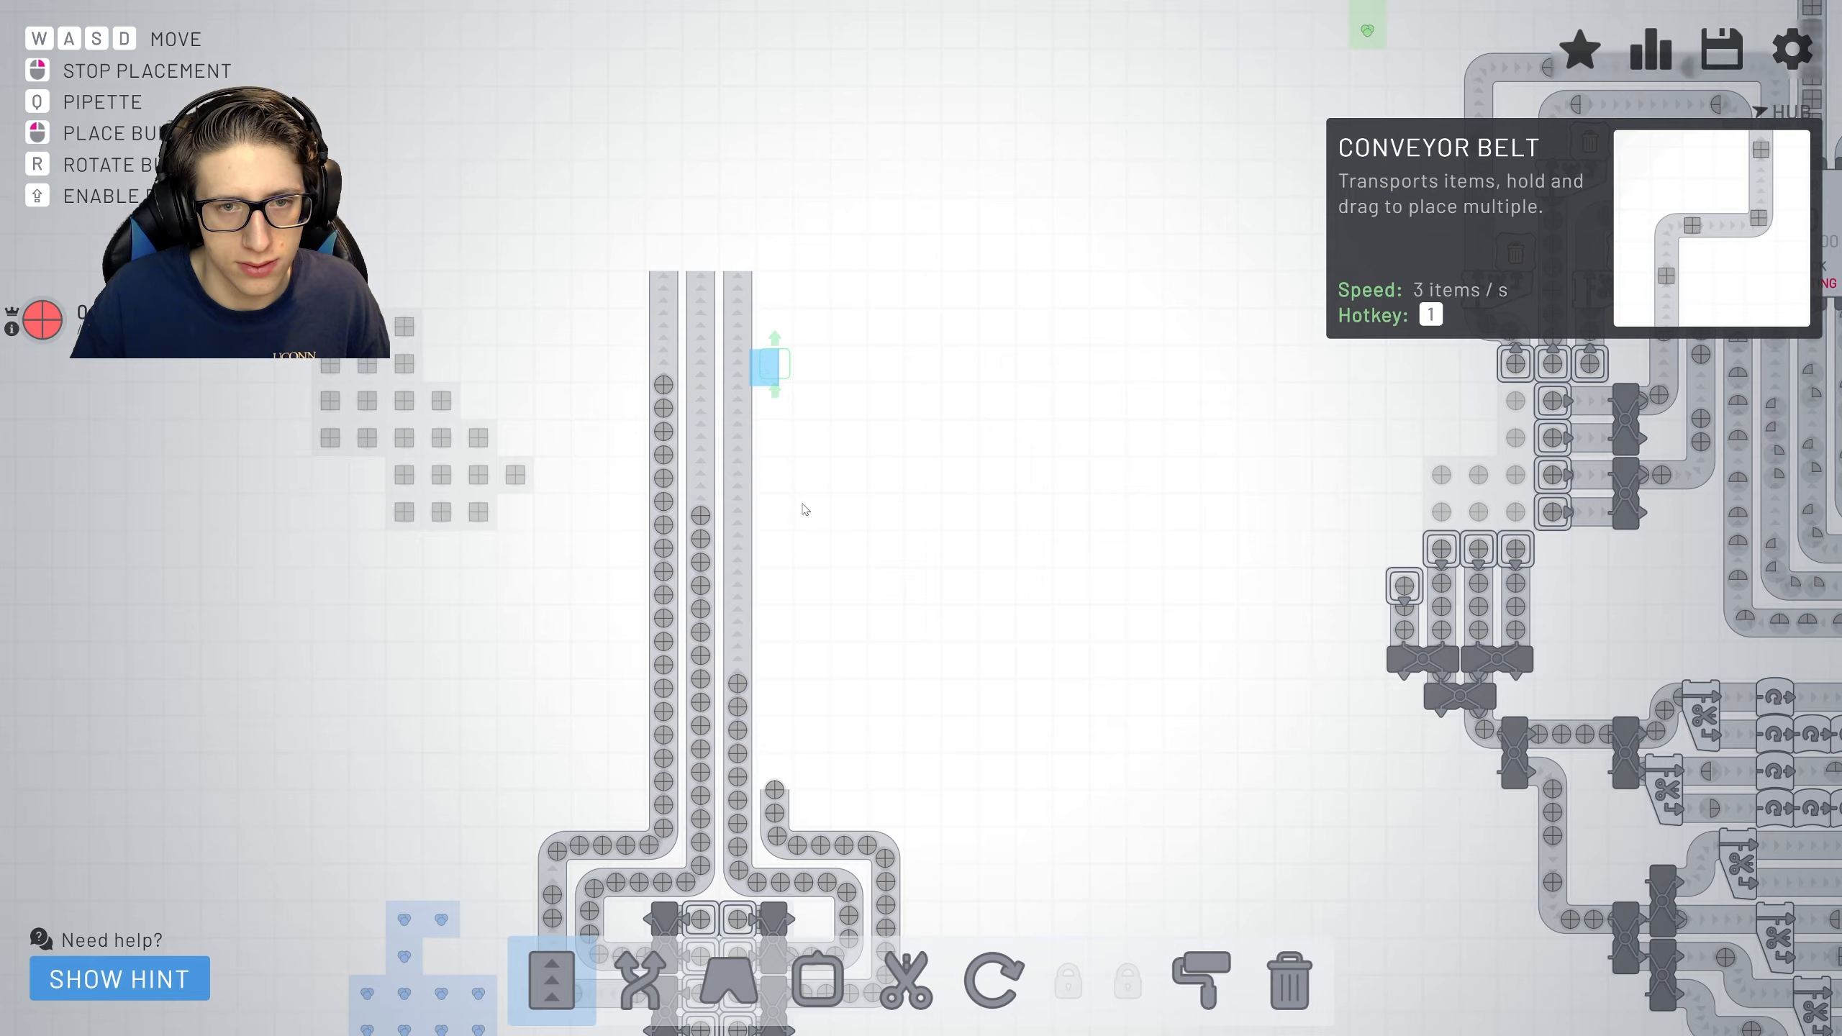
drag(777, 813, 780, 351)
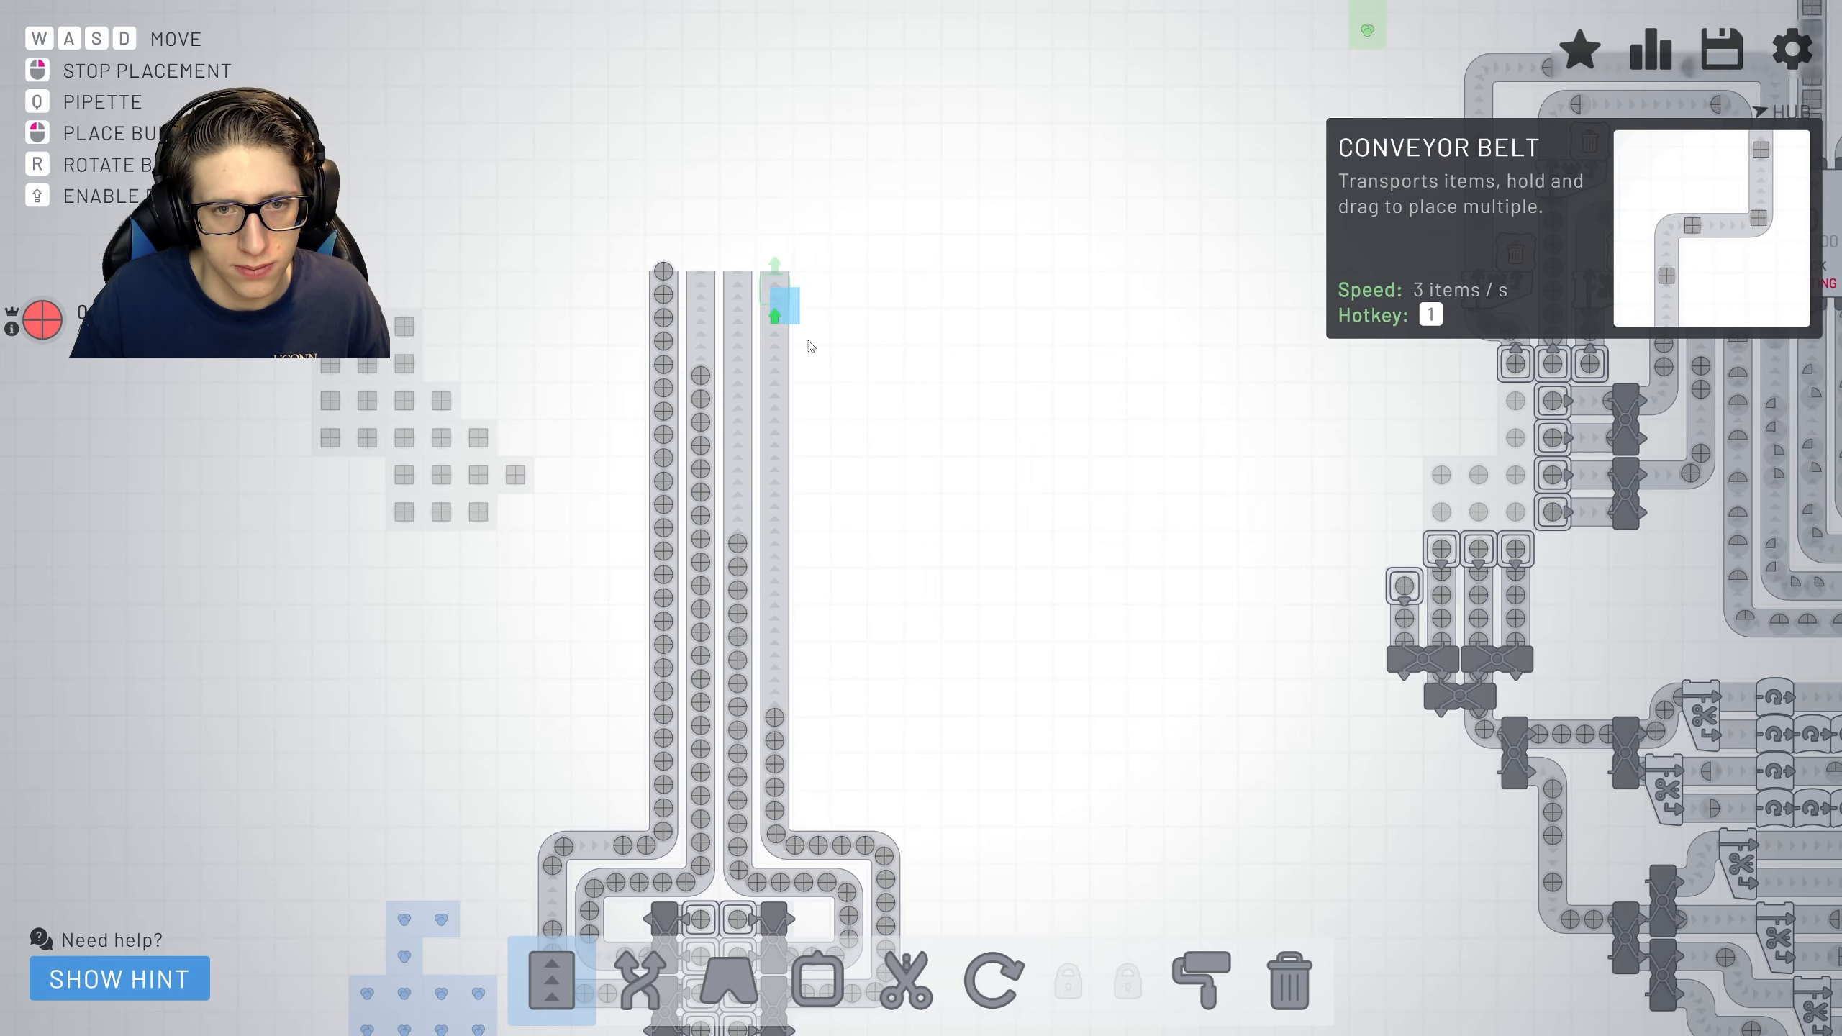
scroll(781, 349, down, 5)
scroll(996, 737, up, 4)
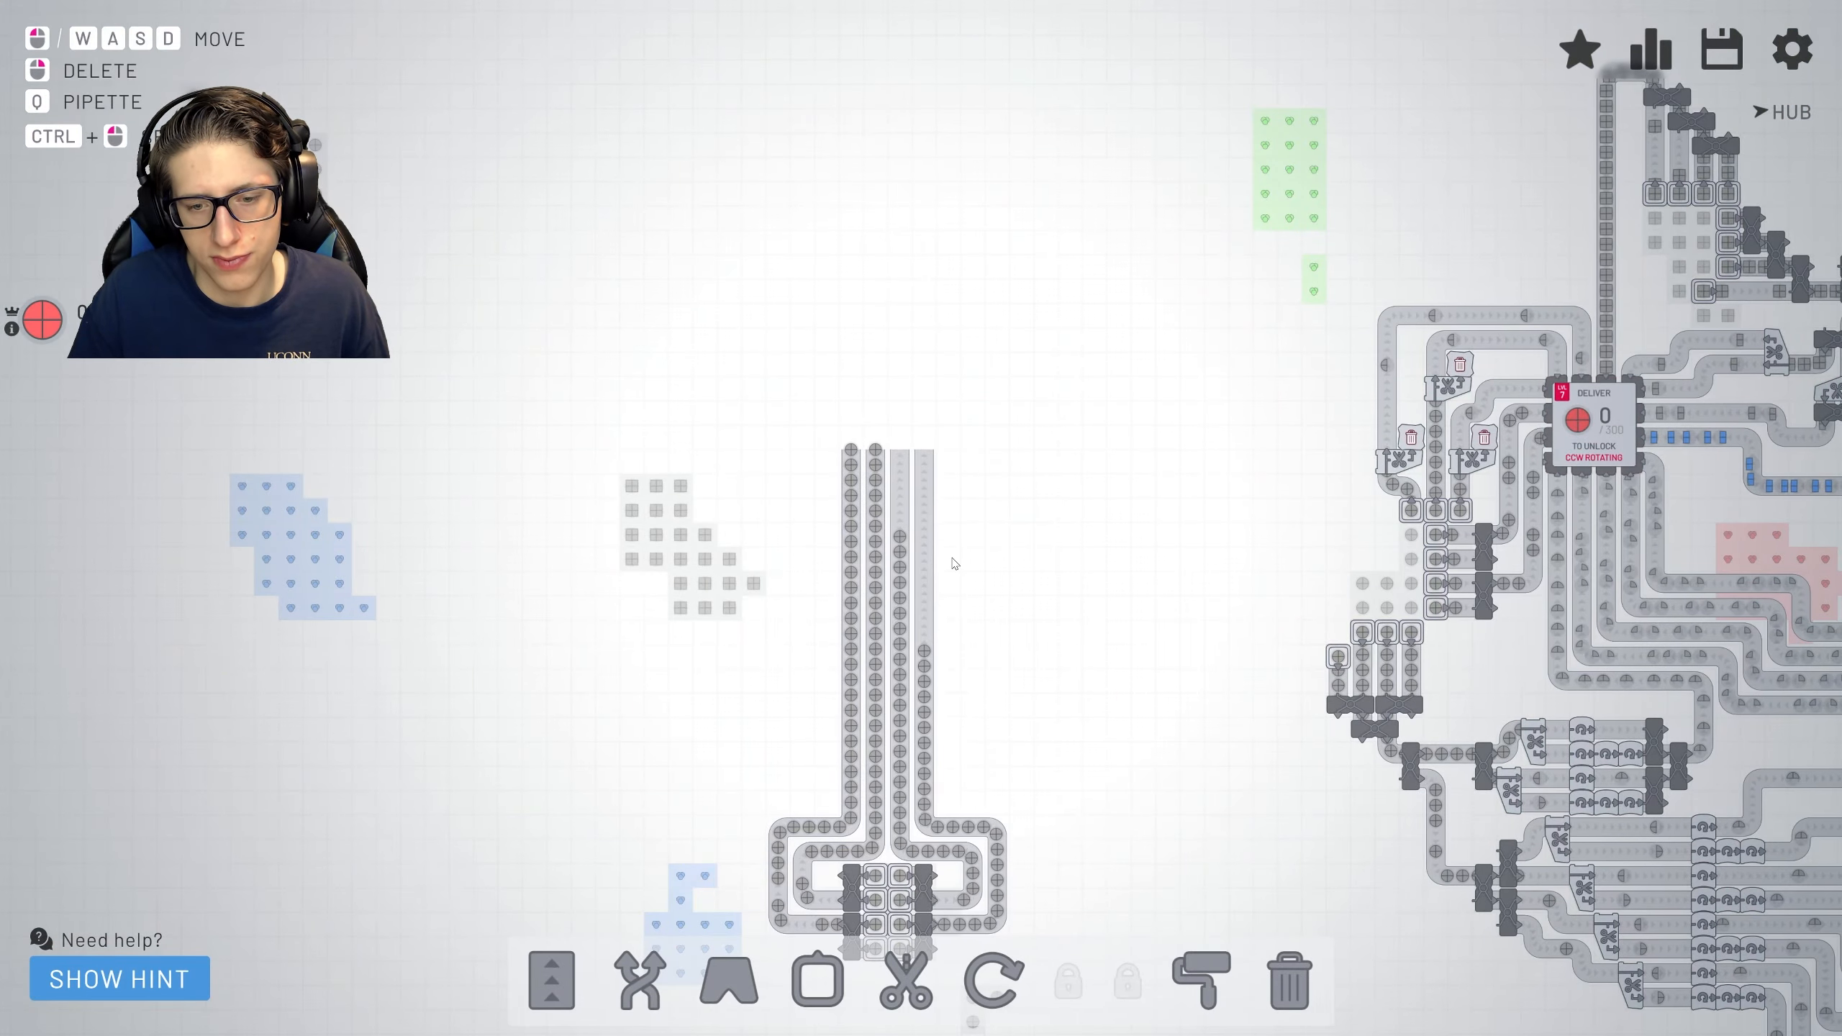
scroll(961, 739, down, 3)
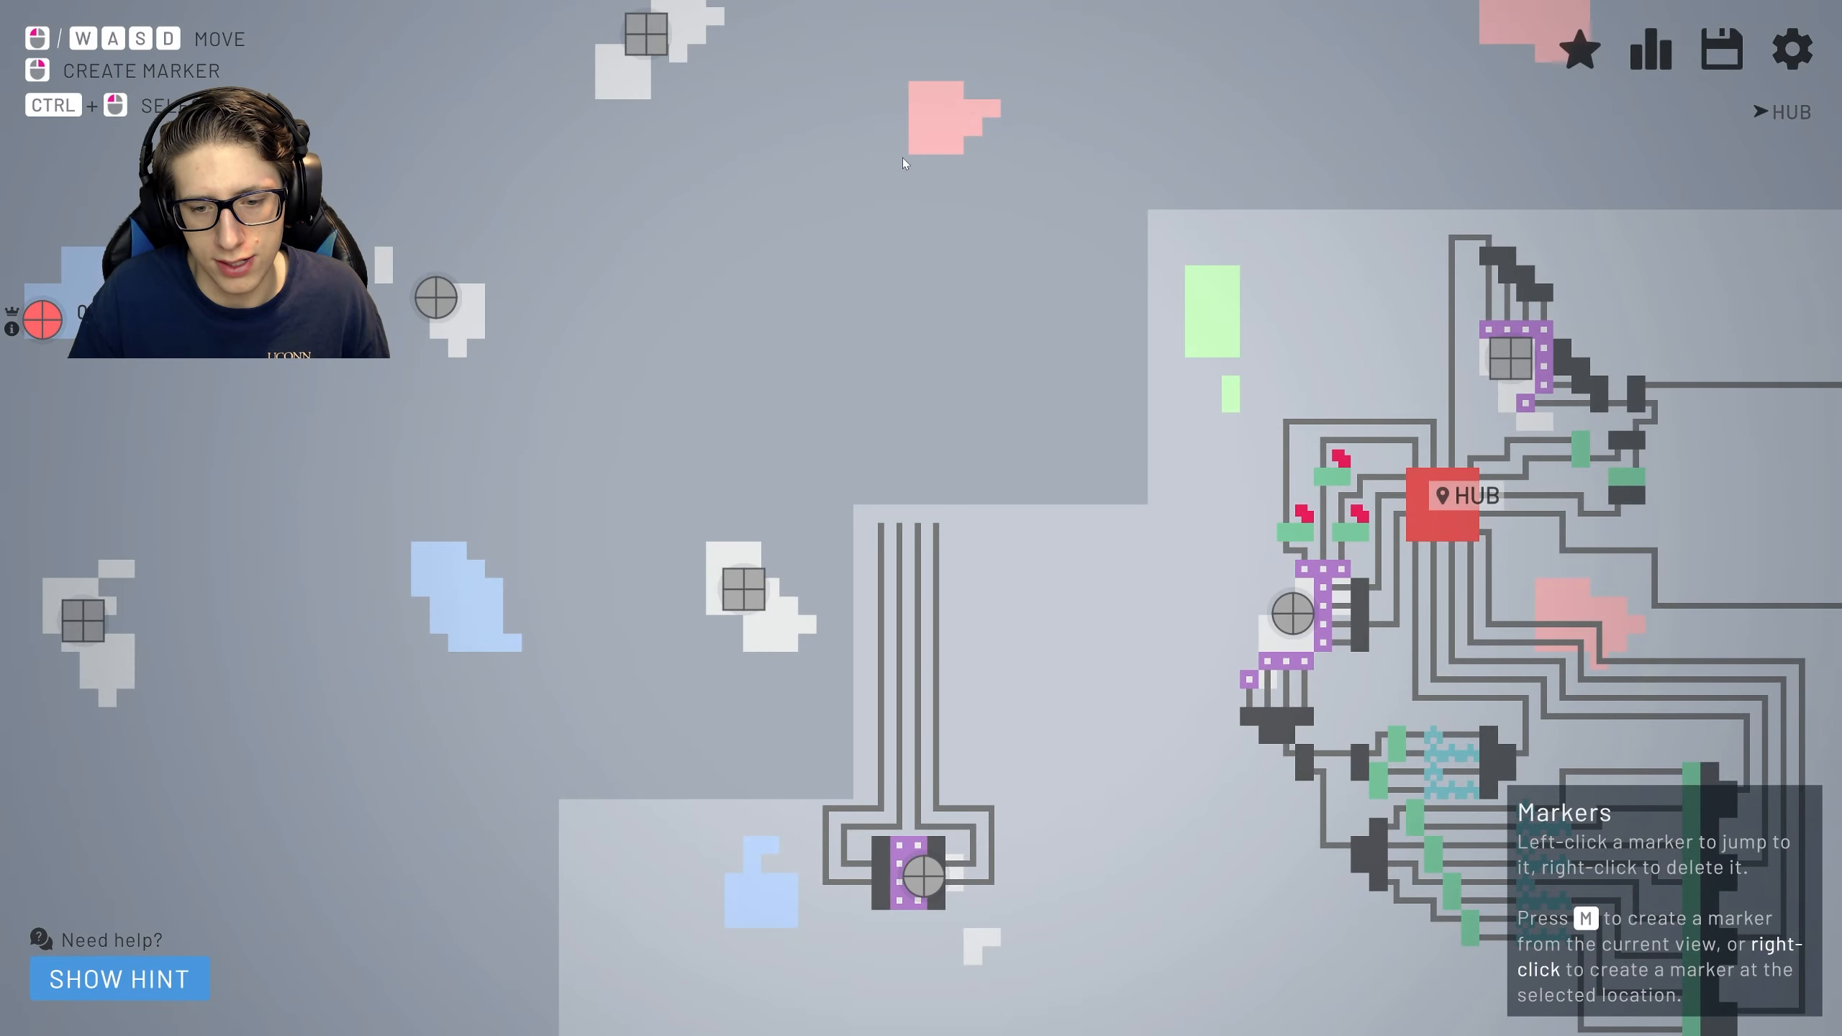
scroll(902, 159, up, 4)
scroll(903, 158, up, 3)
scroll(1015, 271, up, 3)
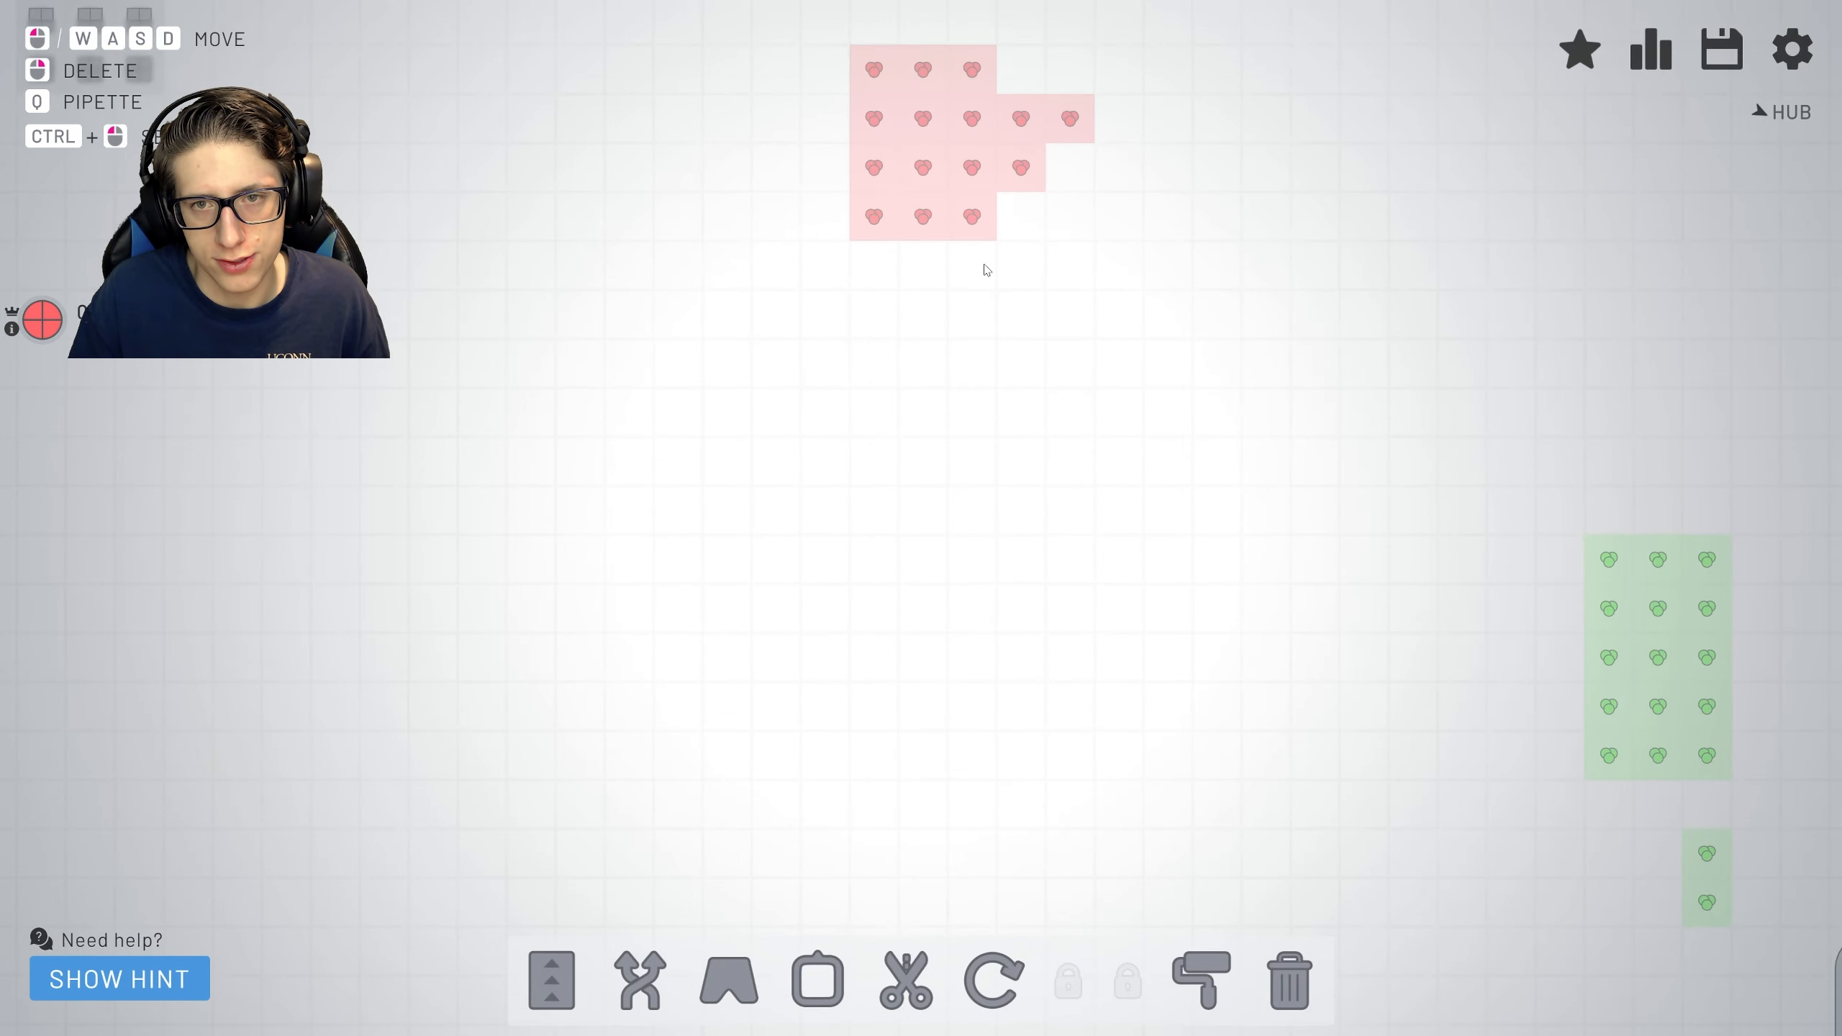
Pan the view onto the red colour deposit so it fills the screen.
drag(993, 260, 884, 733)
scroll(880, 737, up, 3)
scroll(877, 740, up, 1)
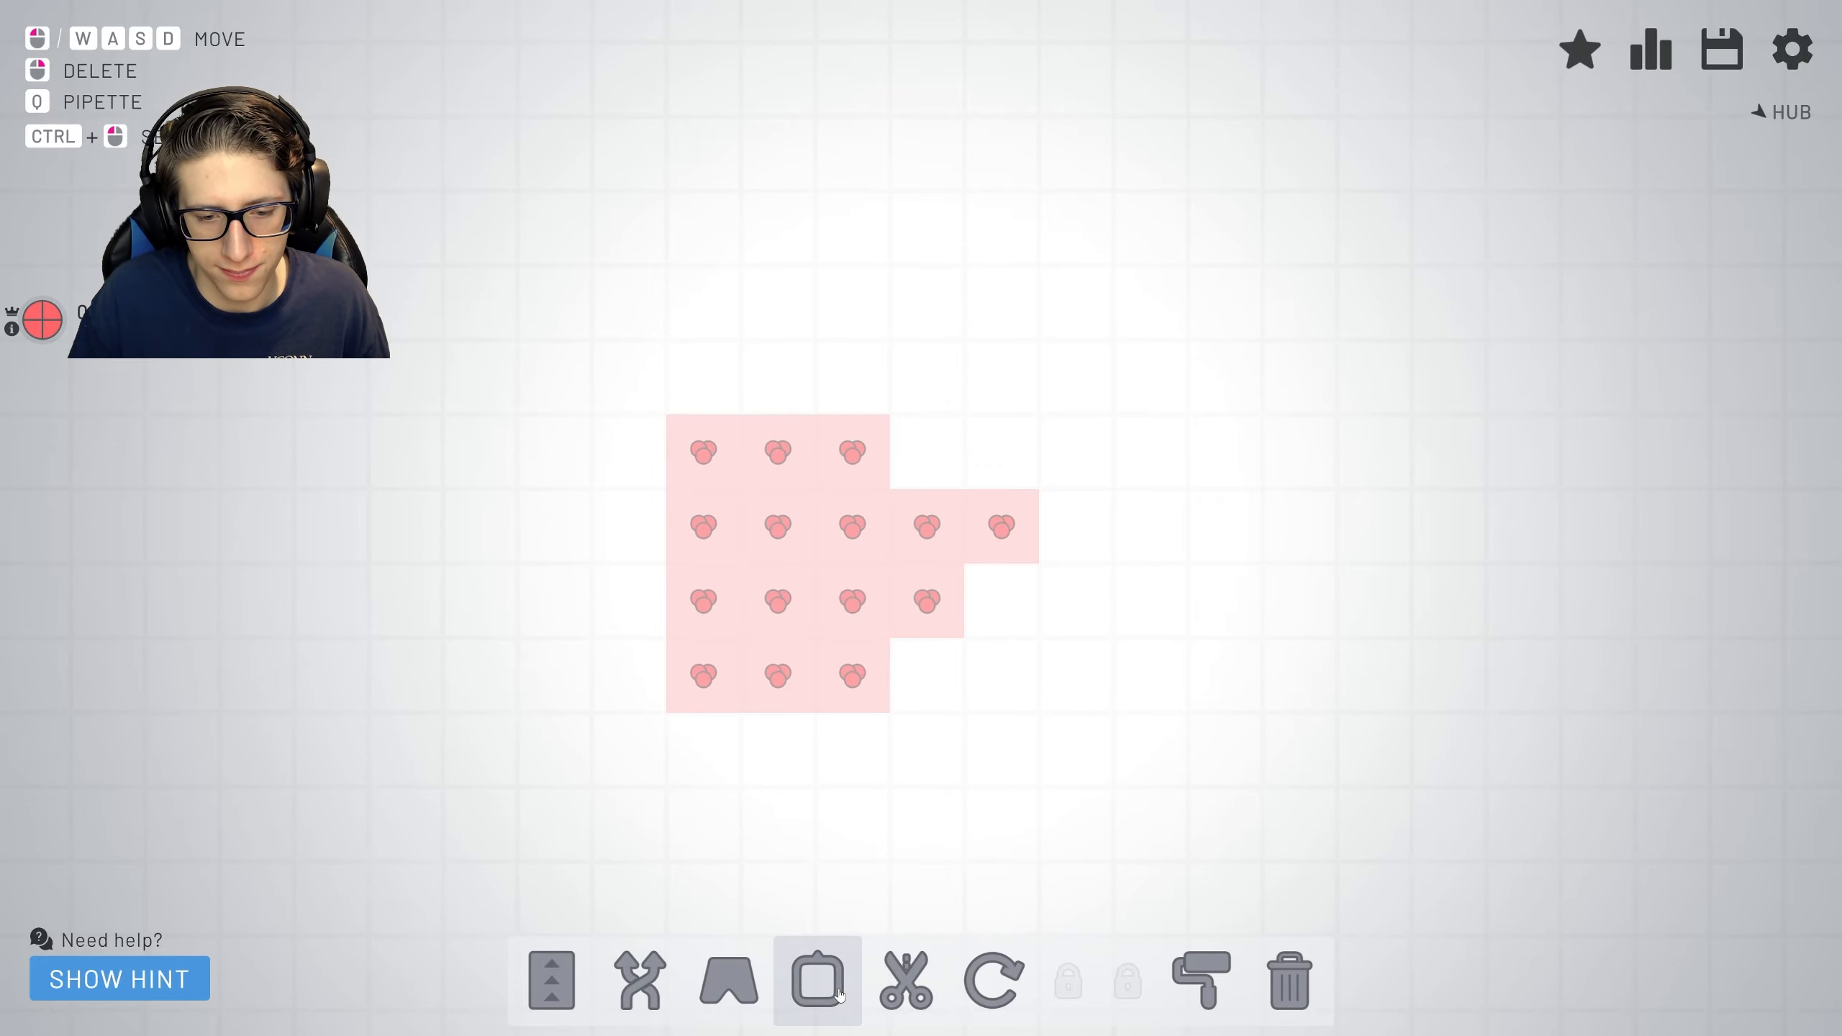
Cover the red deposit with two columns of extractors, left column facing left and right column facing right.
click(817, 980)
drag(697, 449, 711, 688)
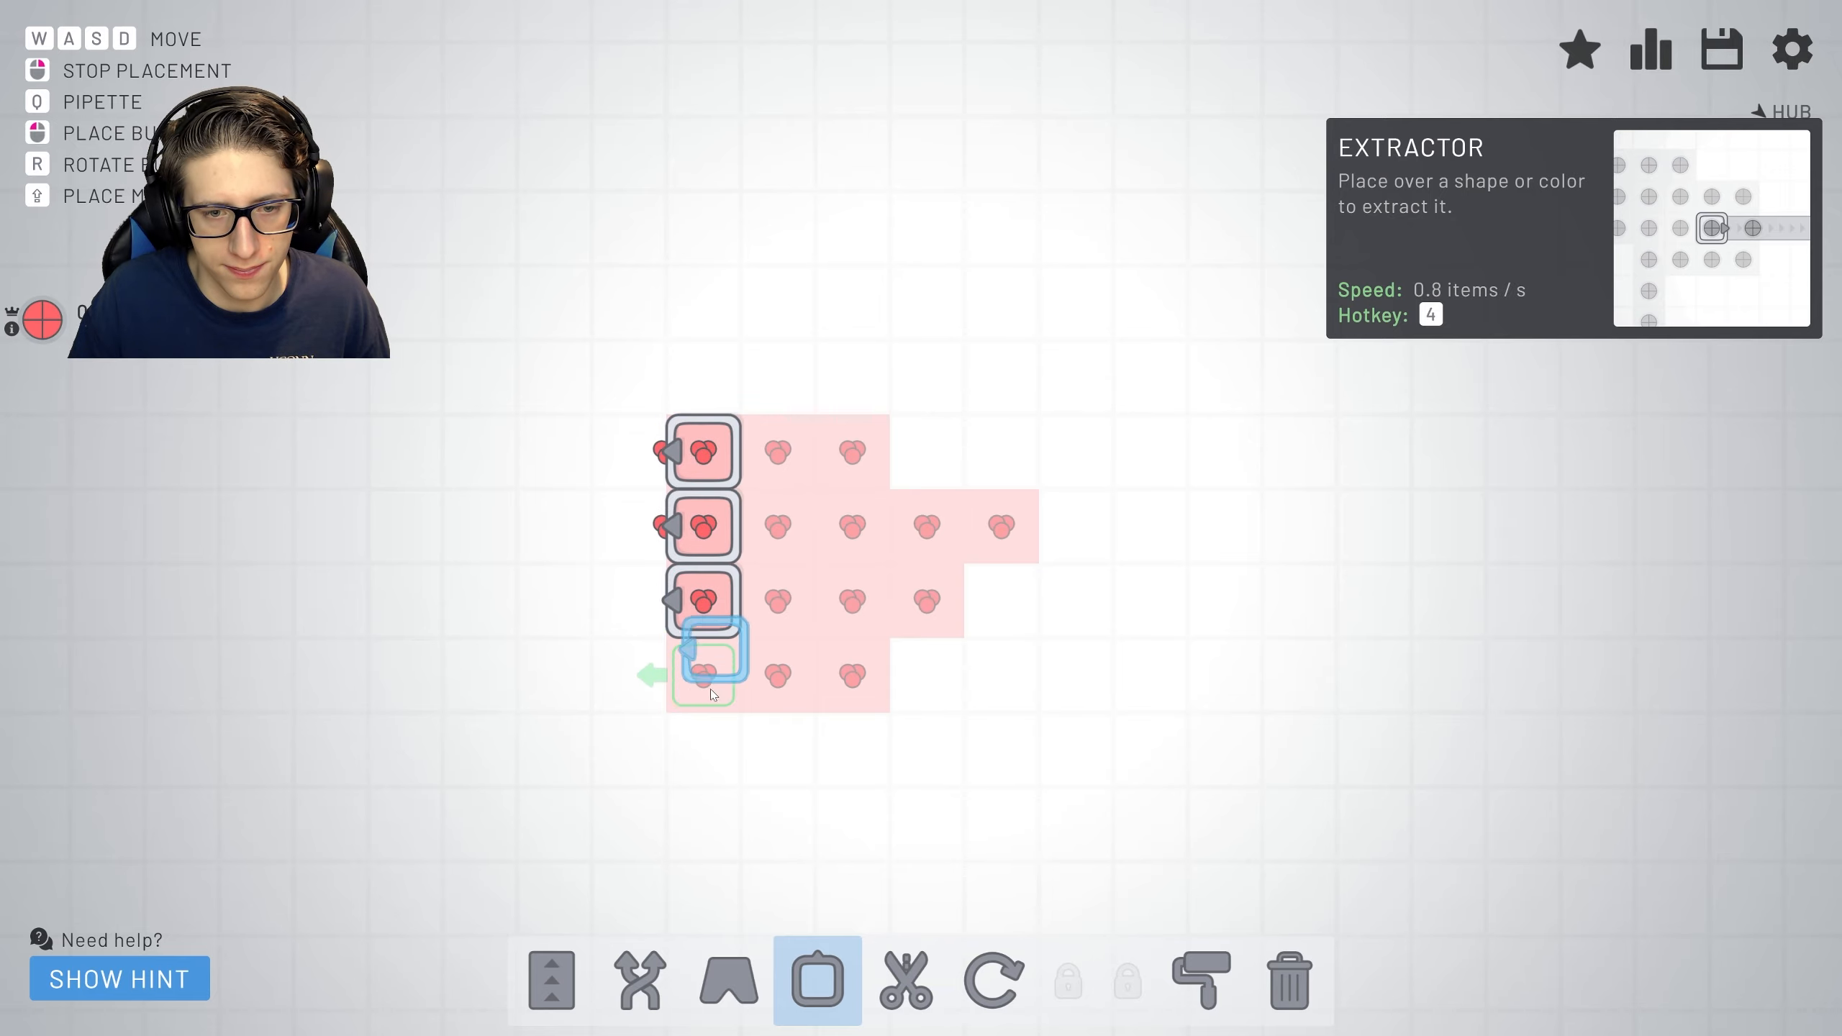
key(r)
drag(777, 449, 823, 777)
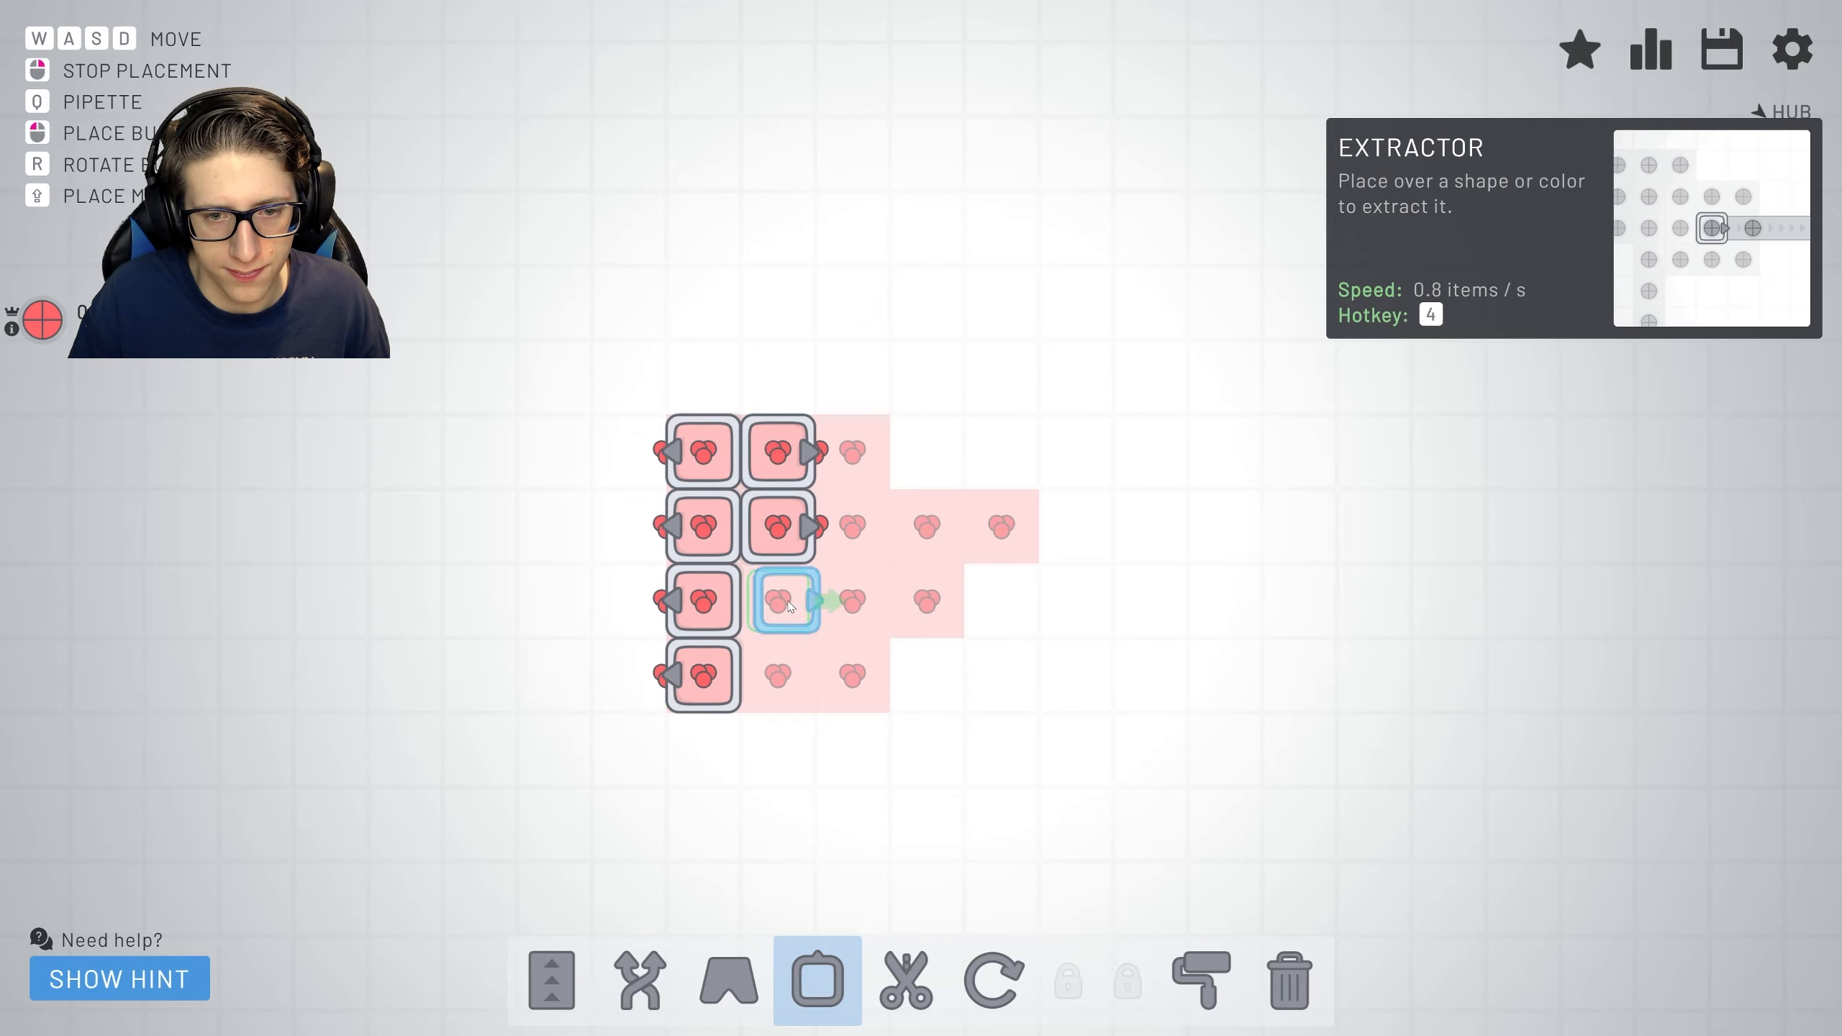
click(550, 984)
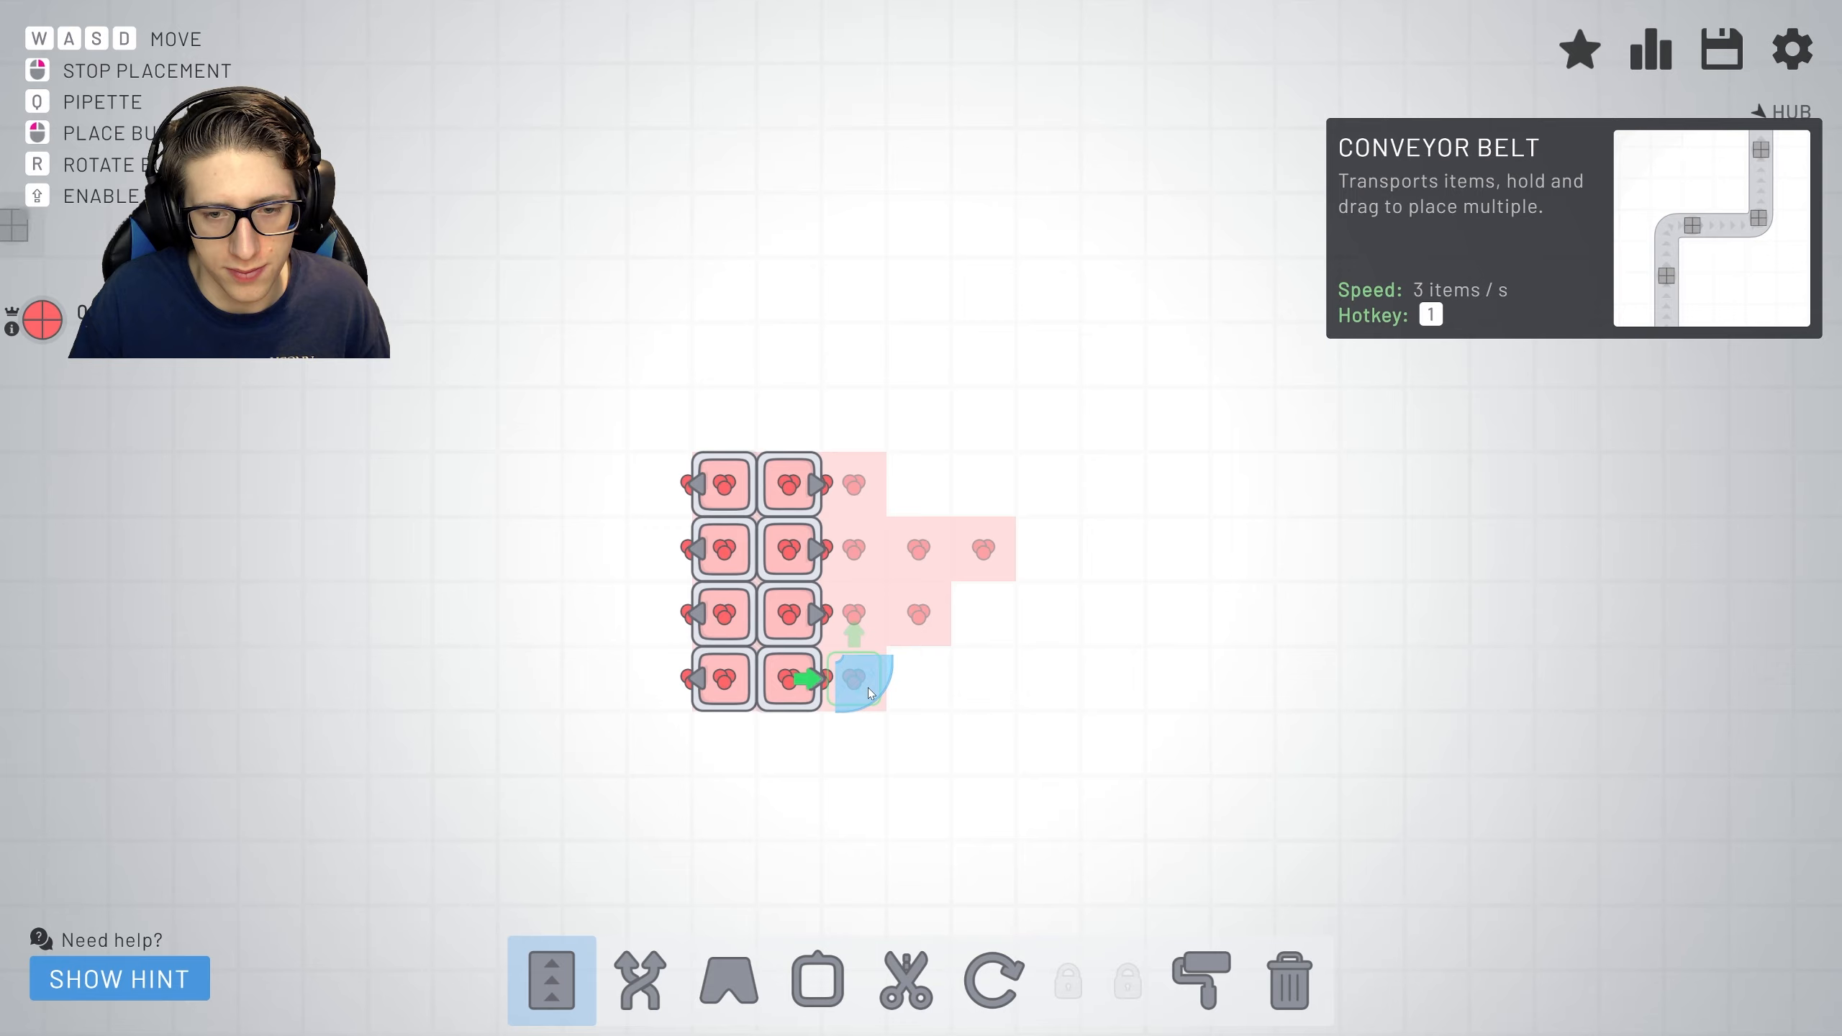
scroll(850, 677, up, 1)
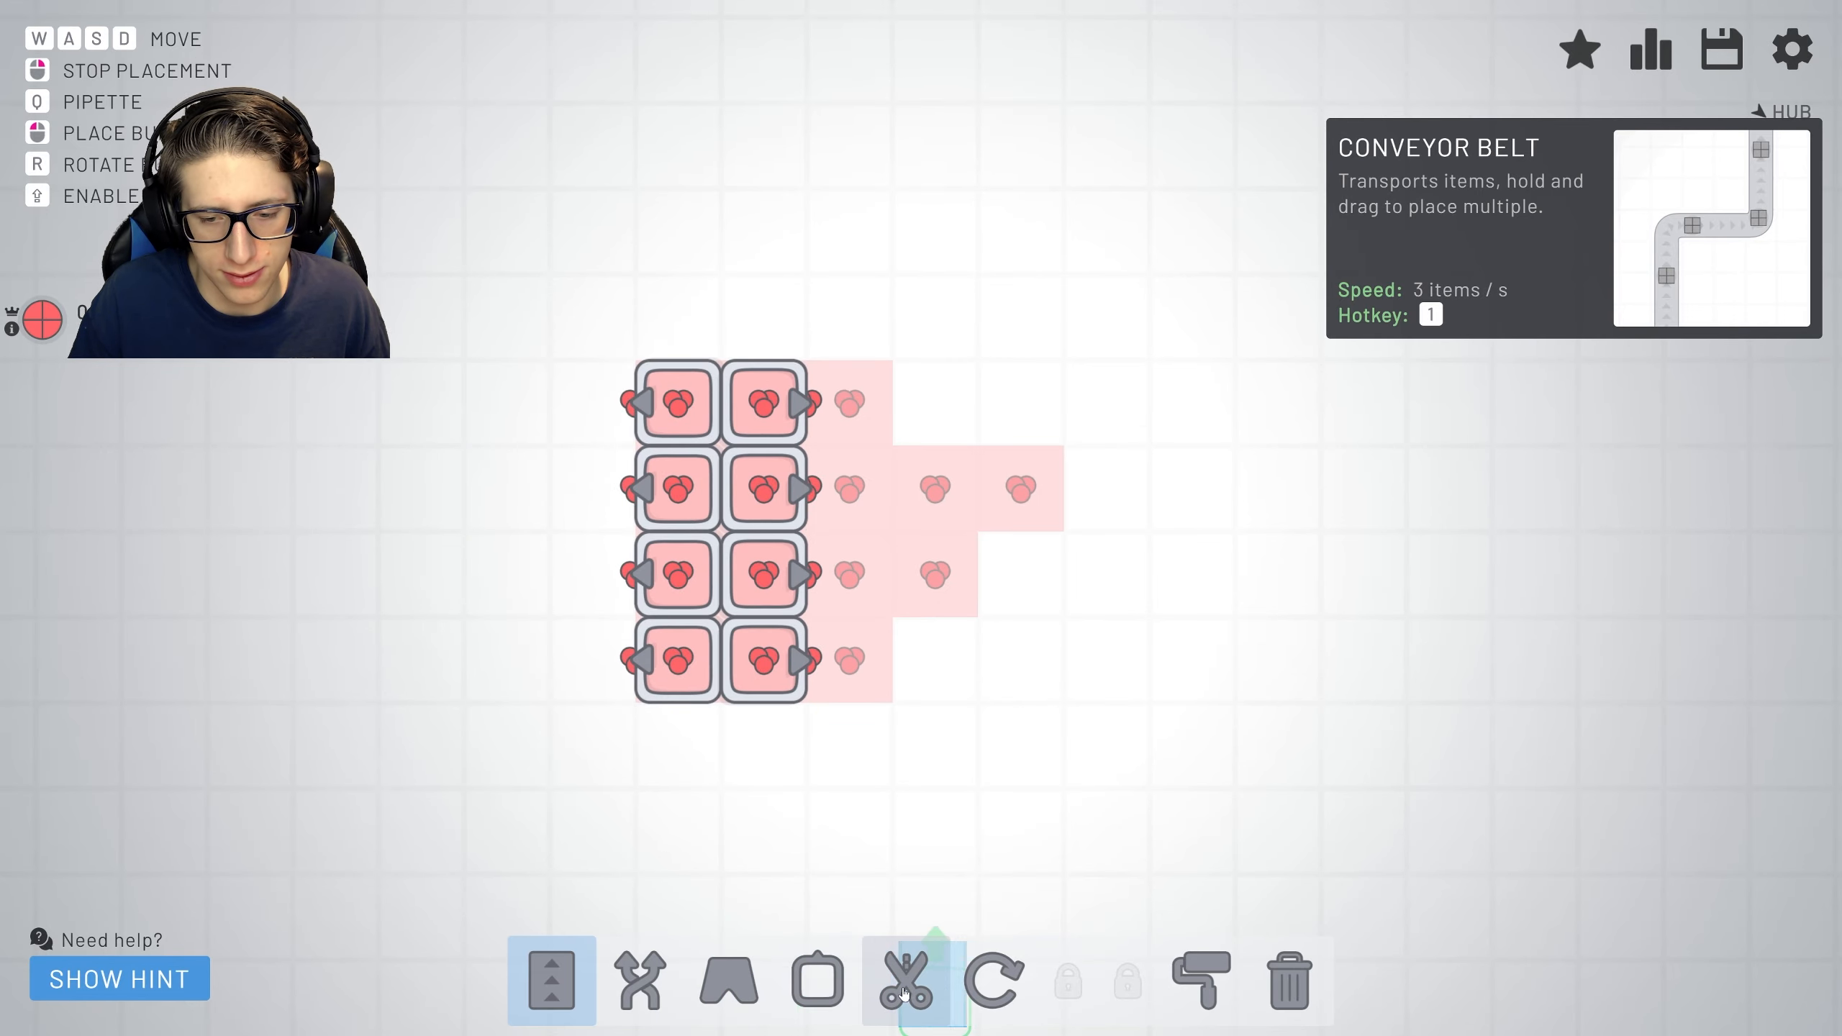
click(728, 984)
Place four balancers, two beside the right extractors and two beside the left ones.
click(640, 983)
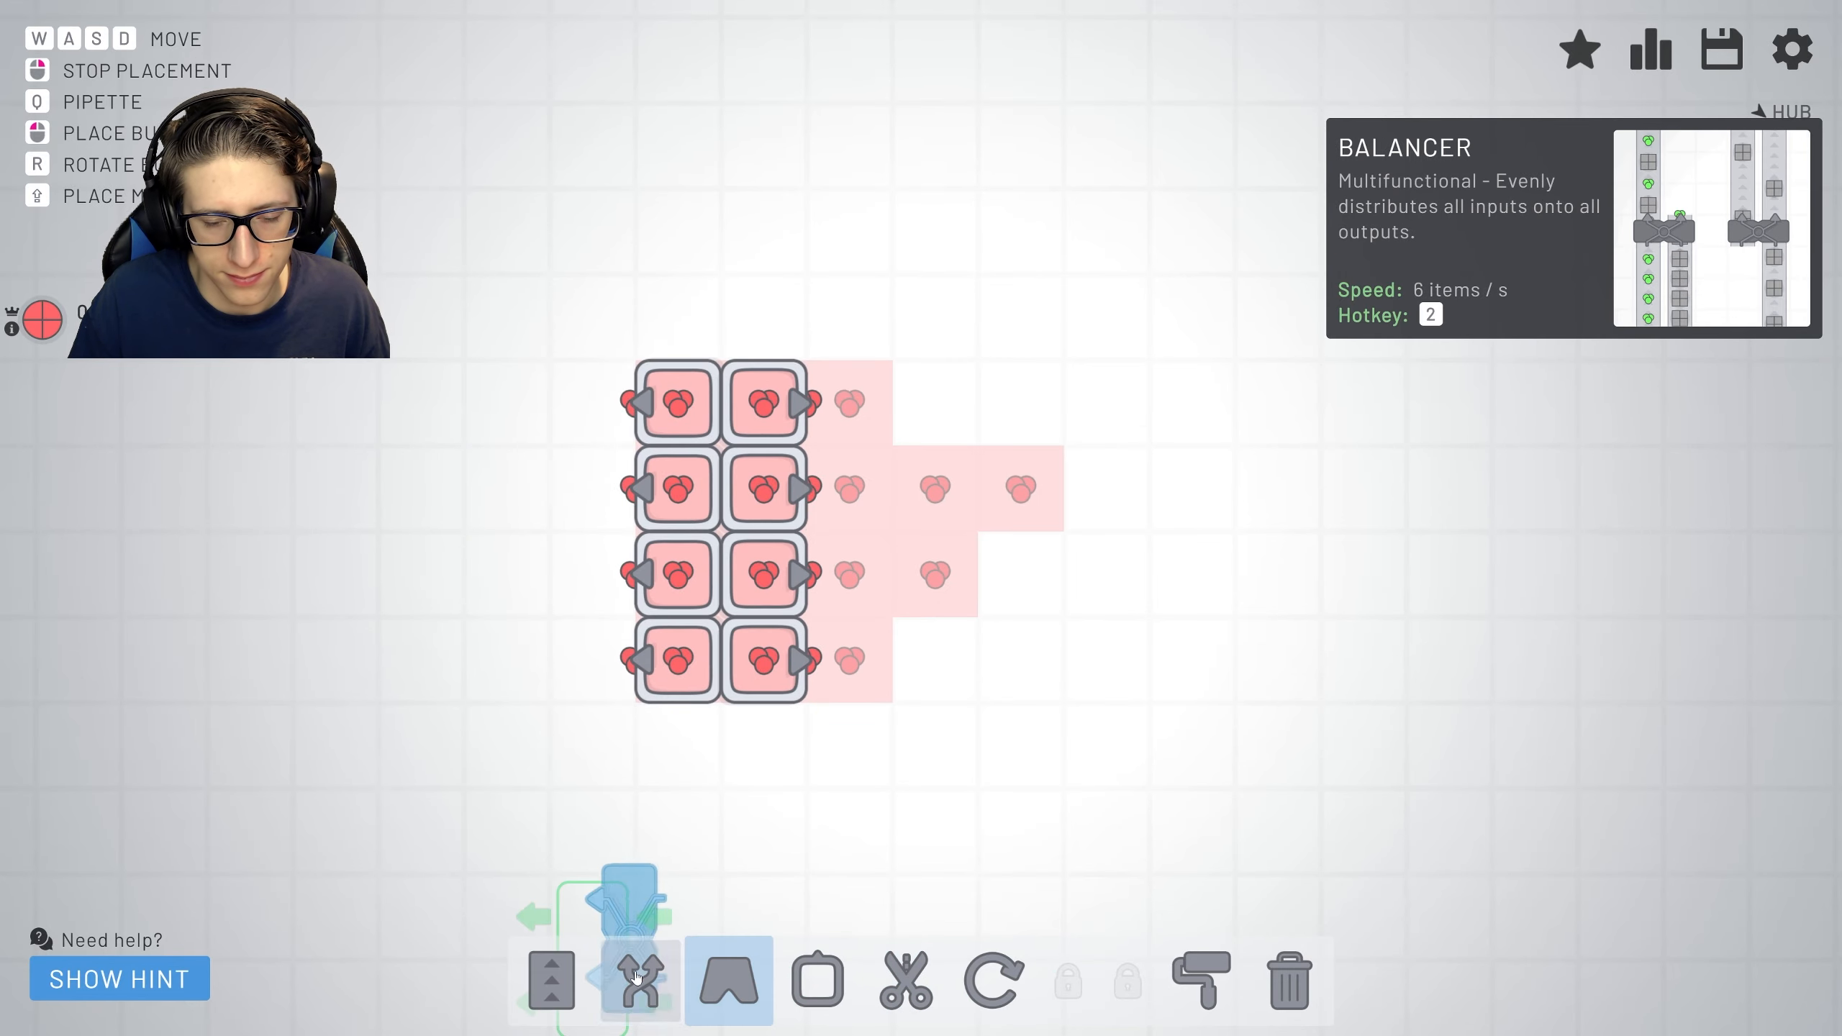
click(859, 575)
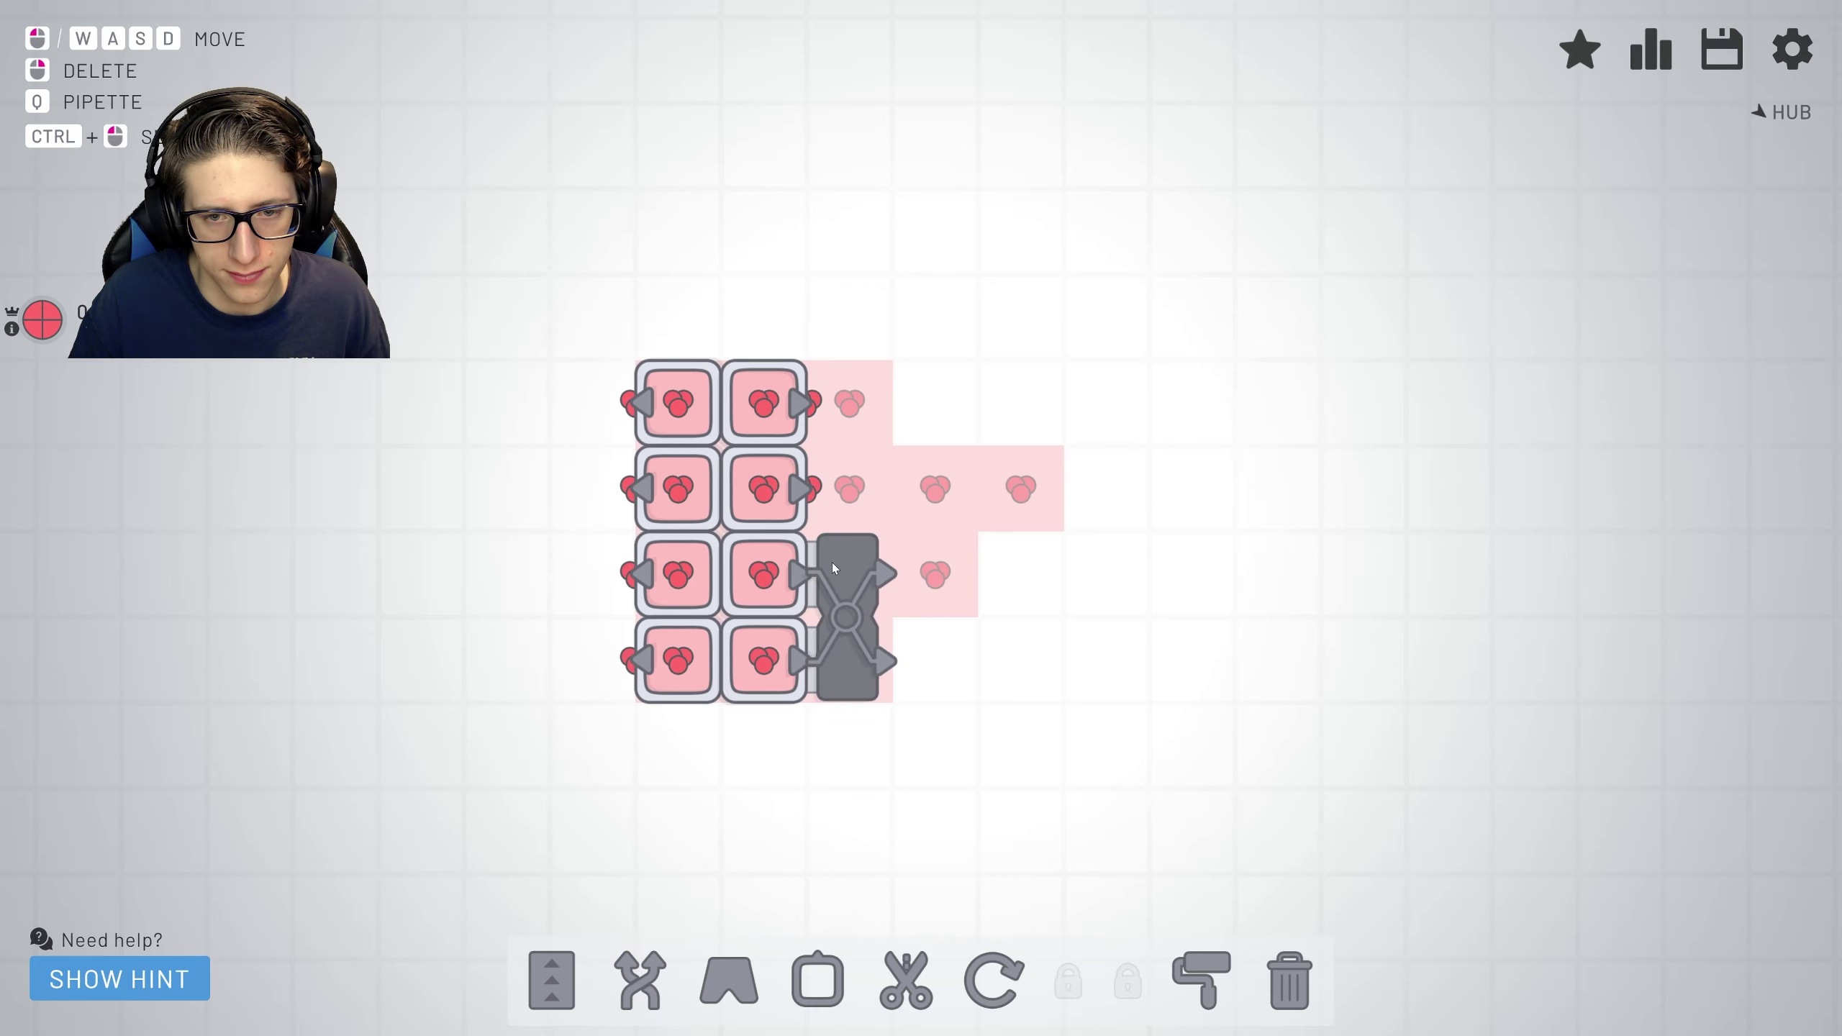
click(639, 984)
click(849, 446)
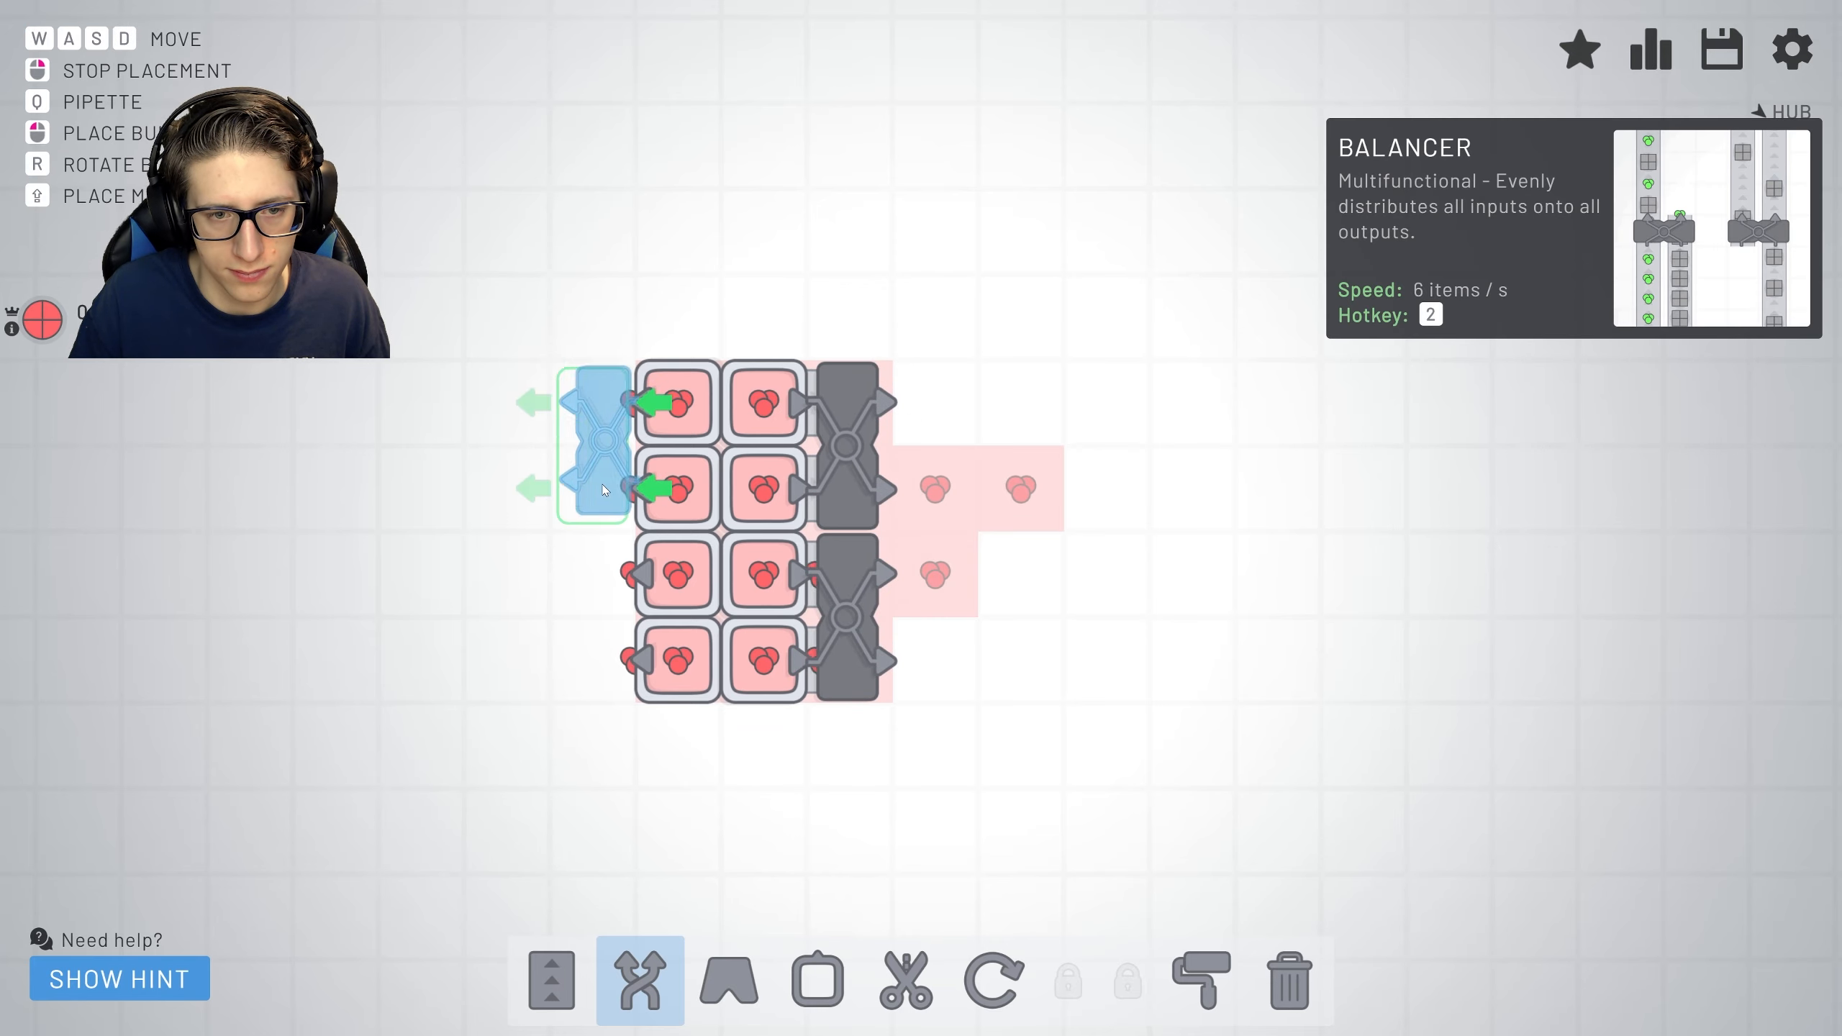
click(605, 446)
click(604, 619)
right_click(969, 663)
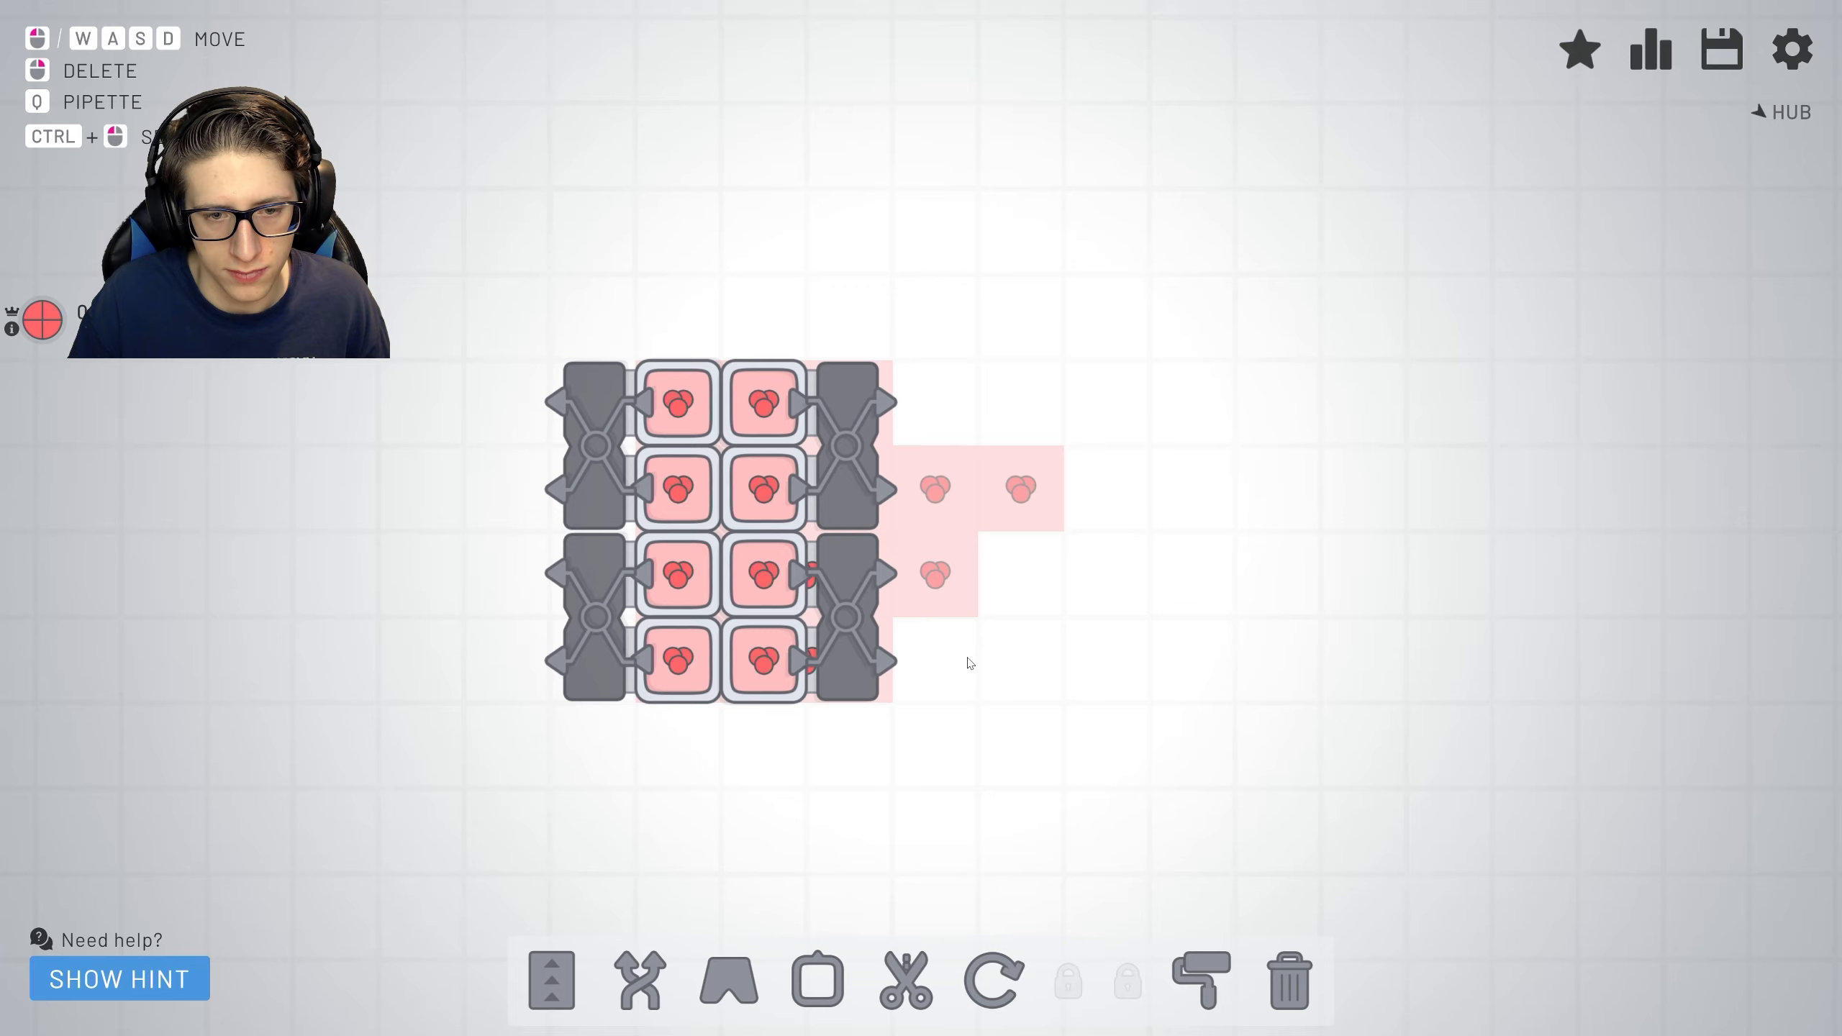
click(556, 980)
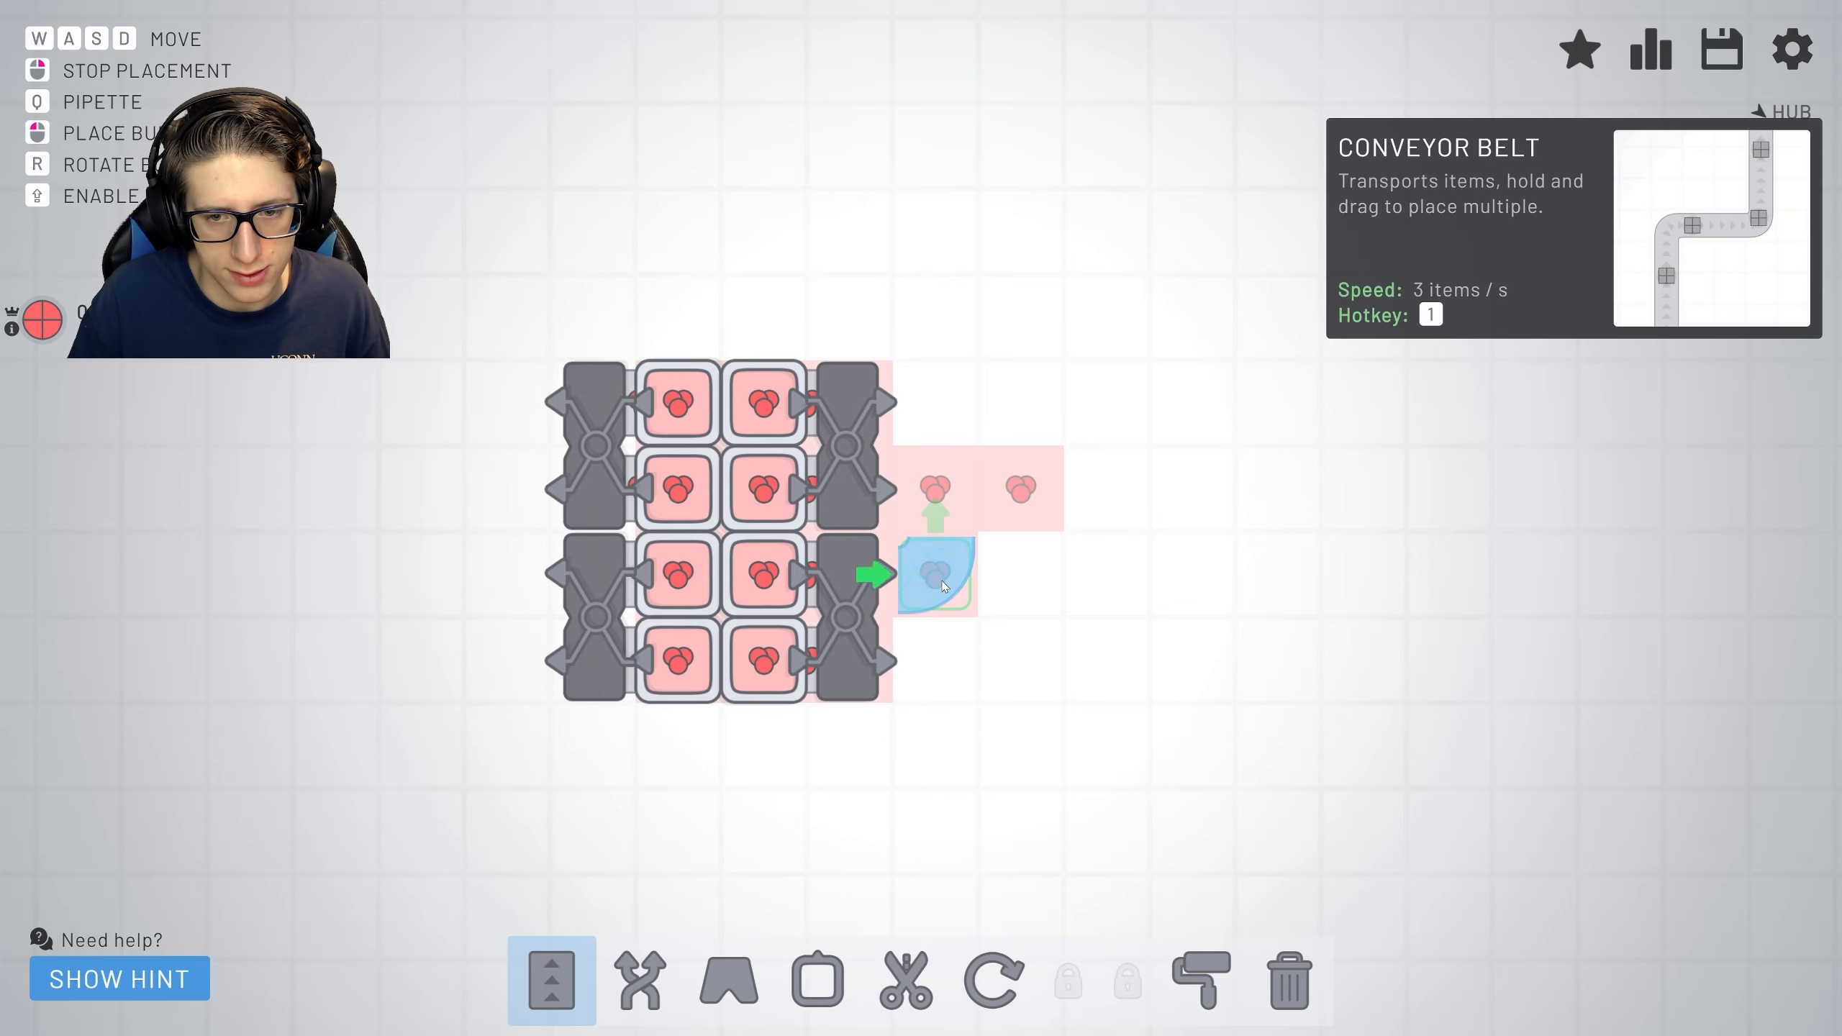
Loop belts from the lower and upper balancers around the red block into four lines heading downward.
drag(942, 578, 1019, 674)
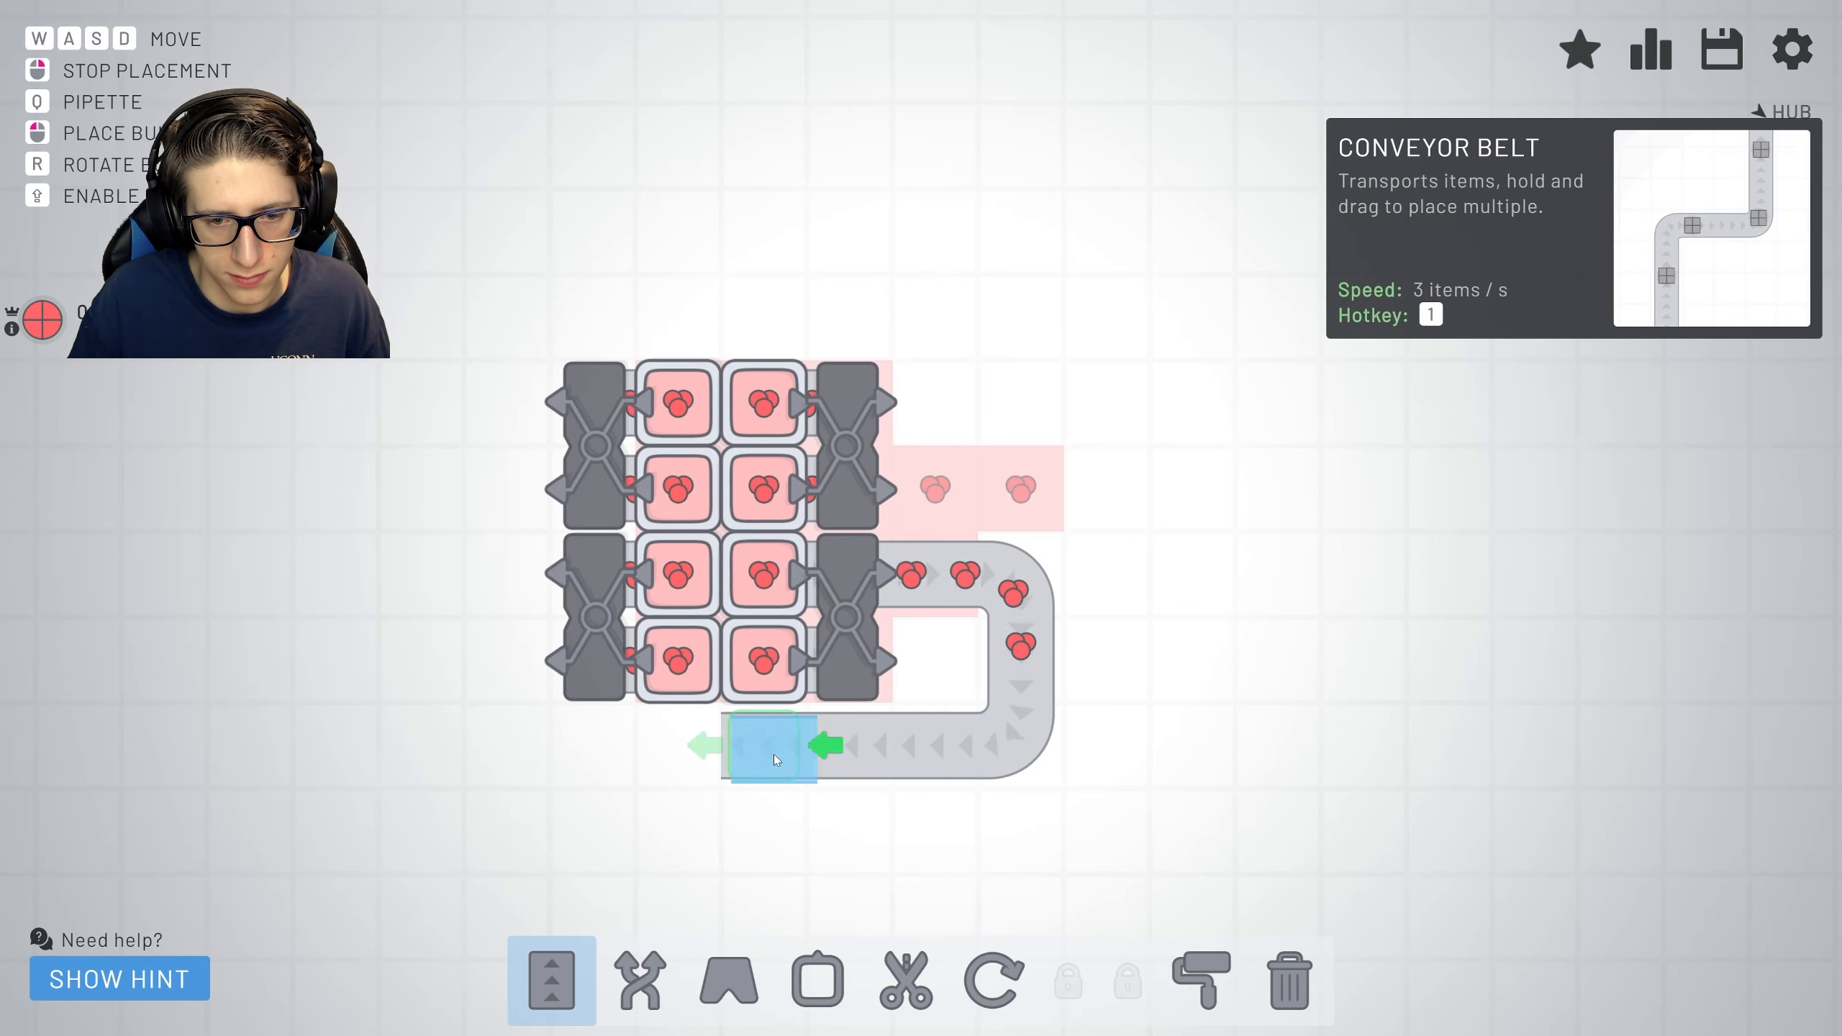
drag(774, 754, 762, 842)
mouse_move(536, 577)
mouse_down()
mouse_move(408, 688)
mouse_move(677, 849)
mouse_up()
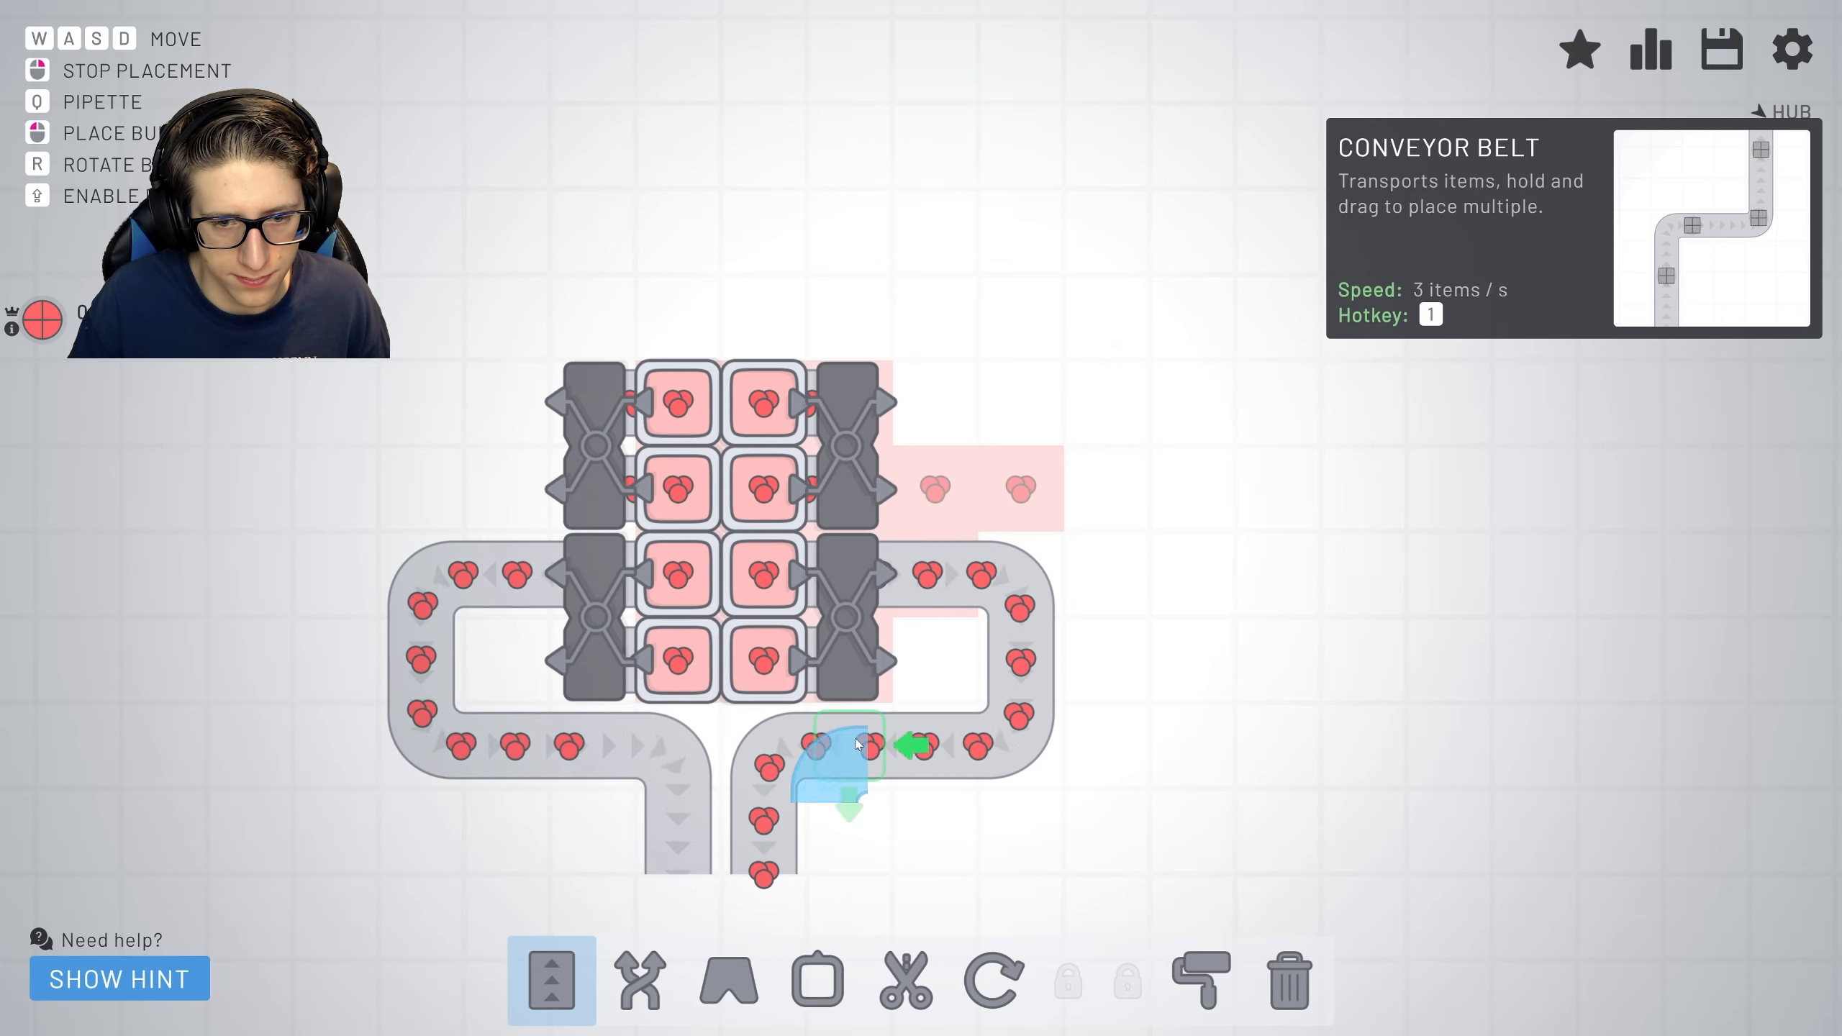
mouse_move(533, 490)
mouse_down()
mouse_move(336, 749)
mouse_move(591, 921)
mouse_up()
mouse_move(901, 490)
mouse_down()
mouse_move(993, 829)
mouse_move(849, 921)
mouse_up()
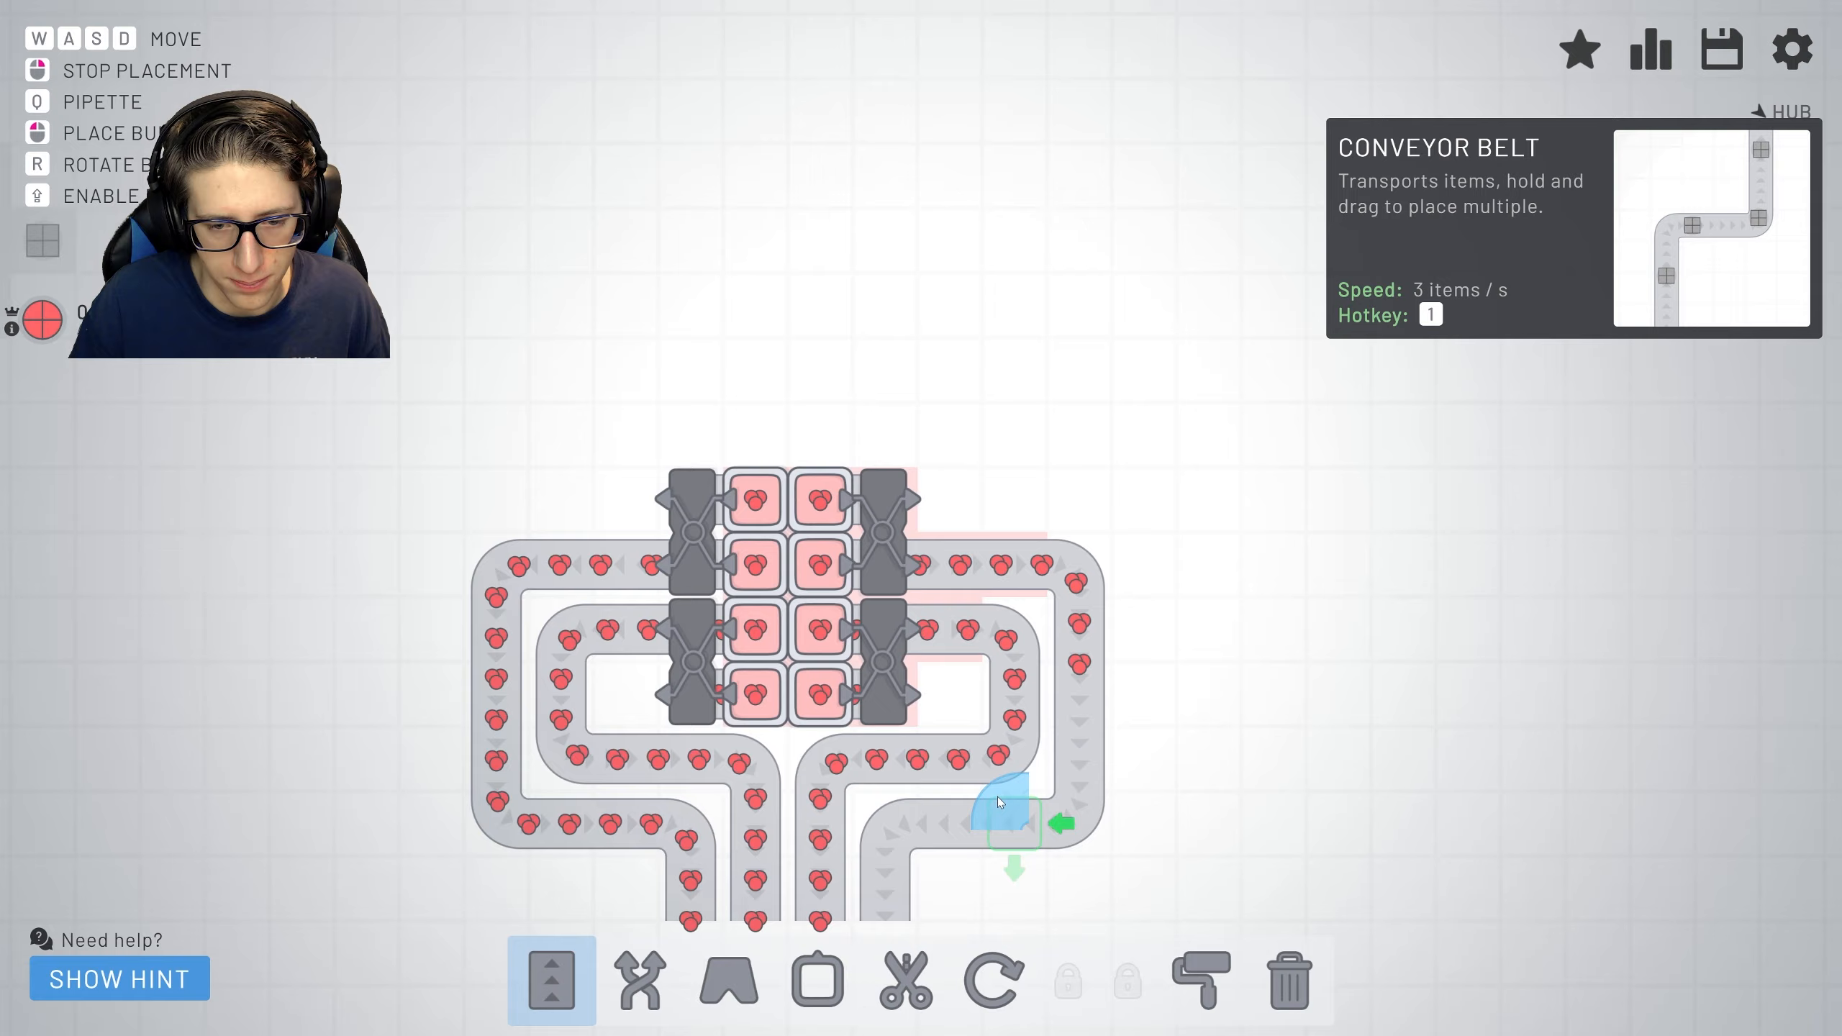
right_click(892, 892)
scroll(994, 835, down, 3)
scroll(991, 863, down, 2)
scroll(864, 647, down, 2)
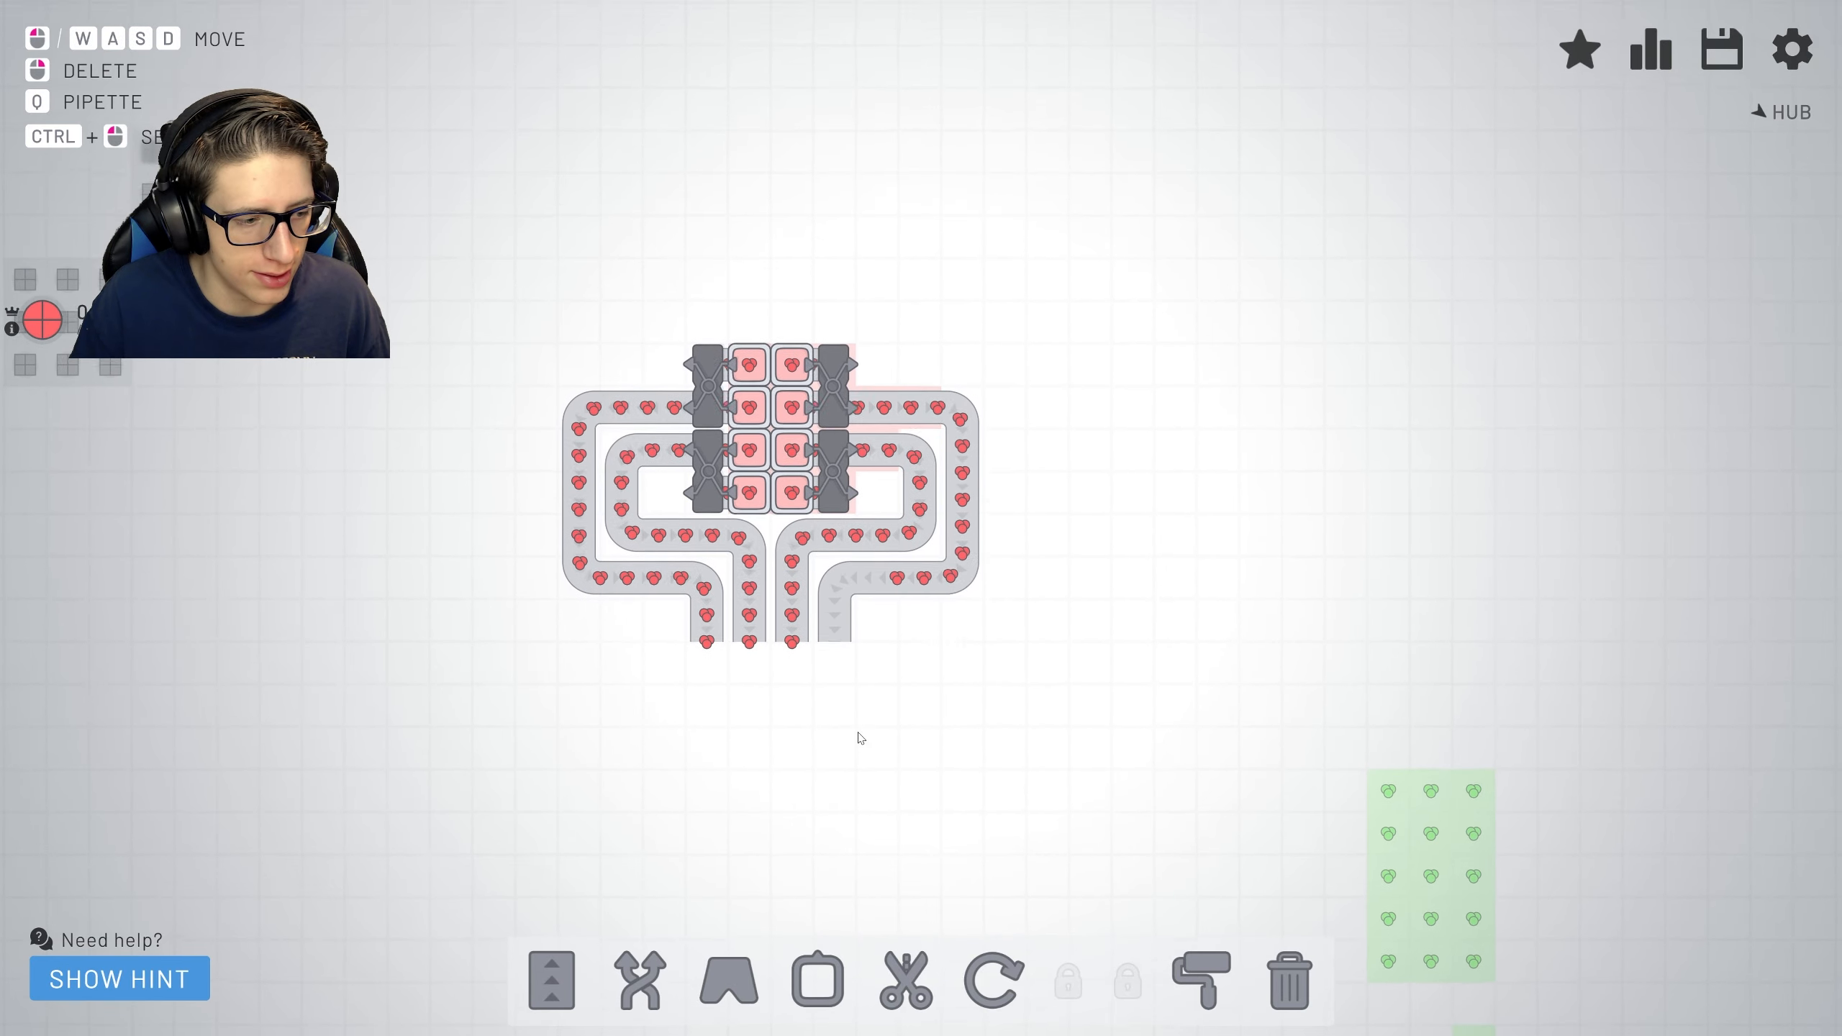
scroll(849, 503, down, 3)
scroll(839, 408, down, 4)
scroll(837, 410, up, 3)
scroll(763, 379, up, 5)
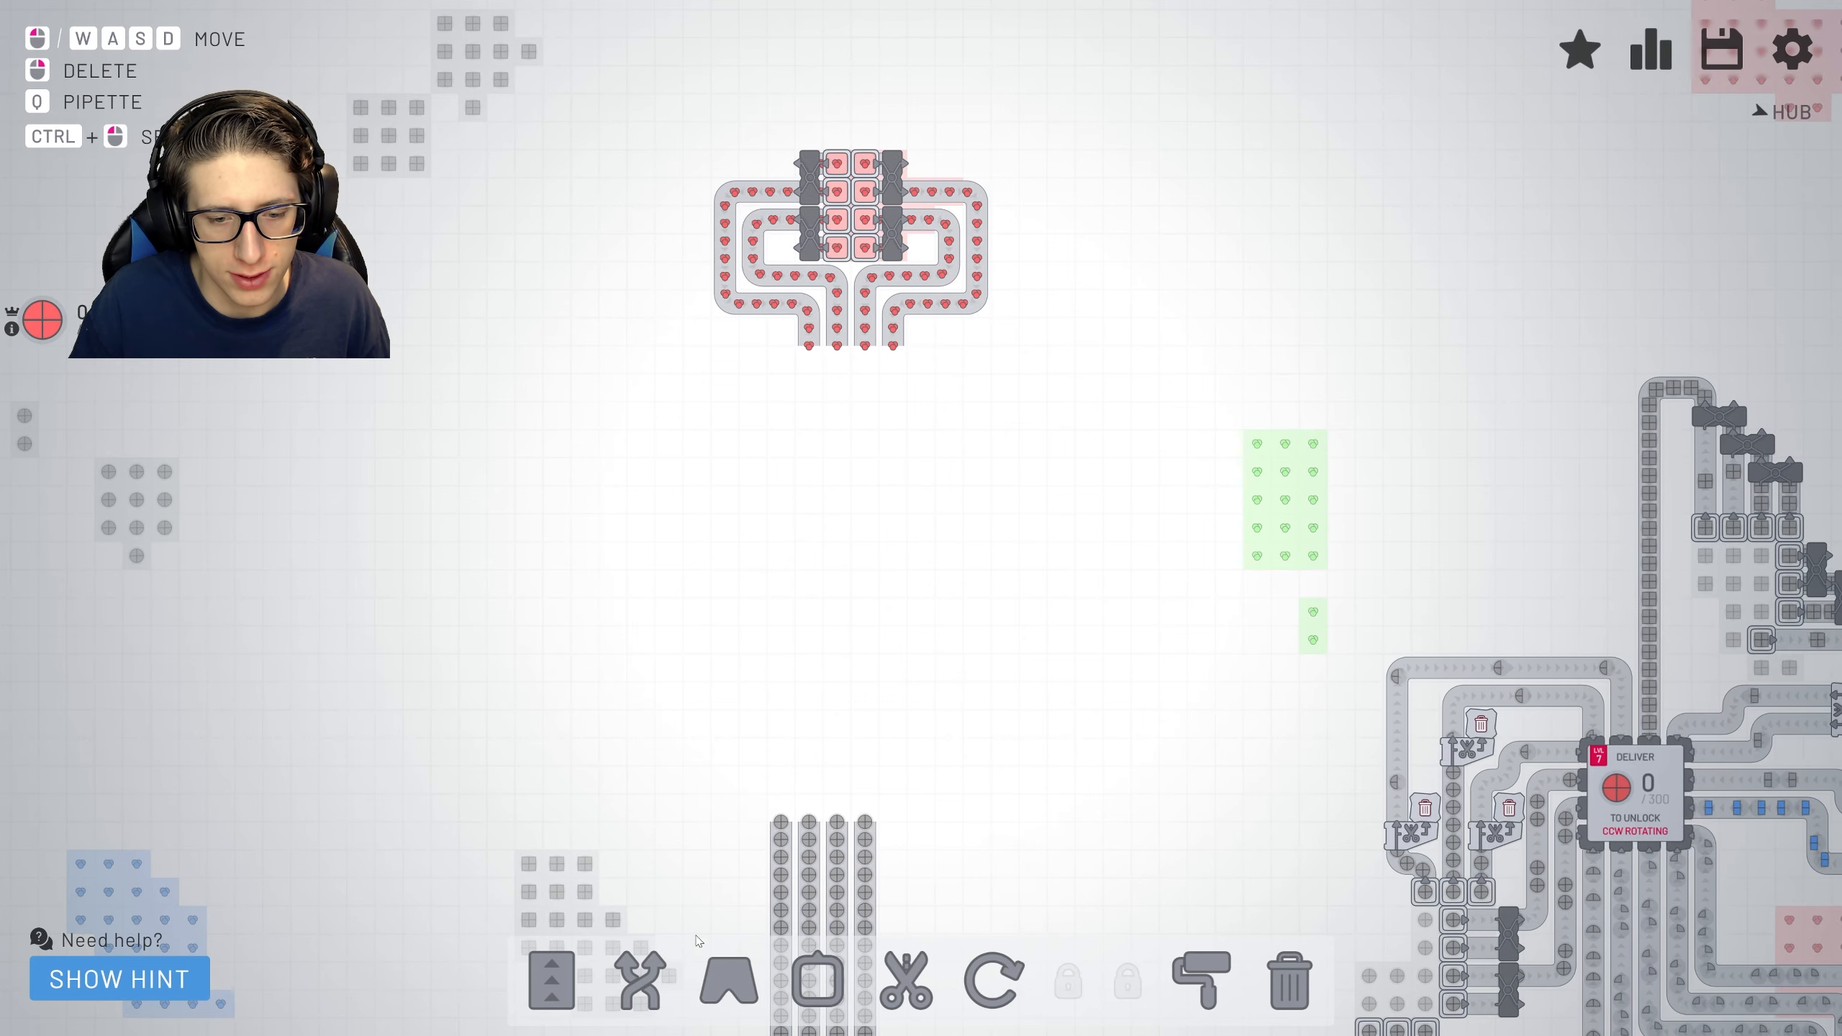
Lay the remaining belt pieces so the four red paint lines run down as a tight parallel bundle.
click(552, 980)
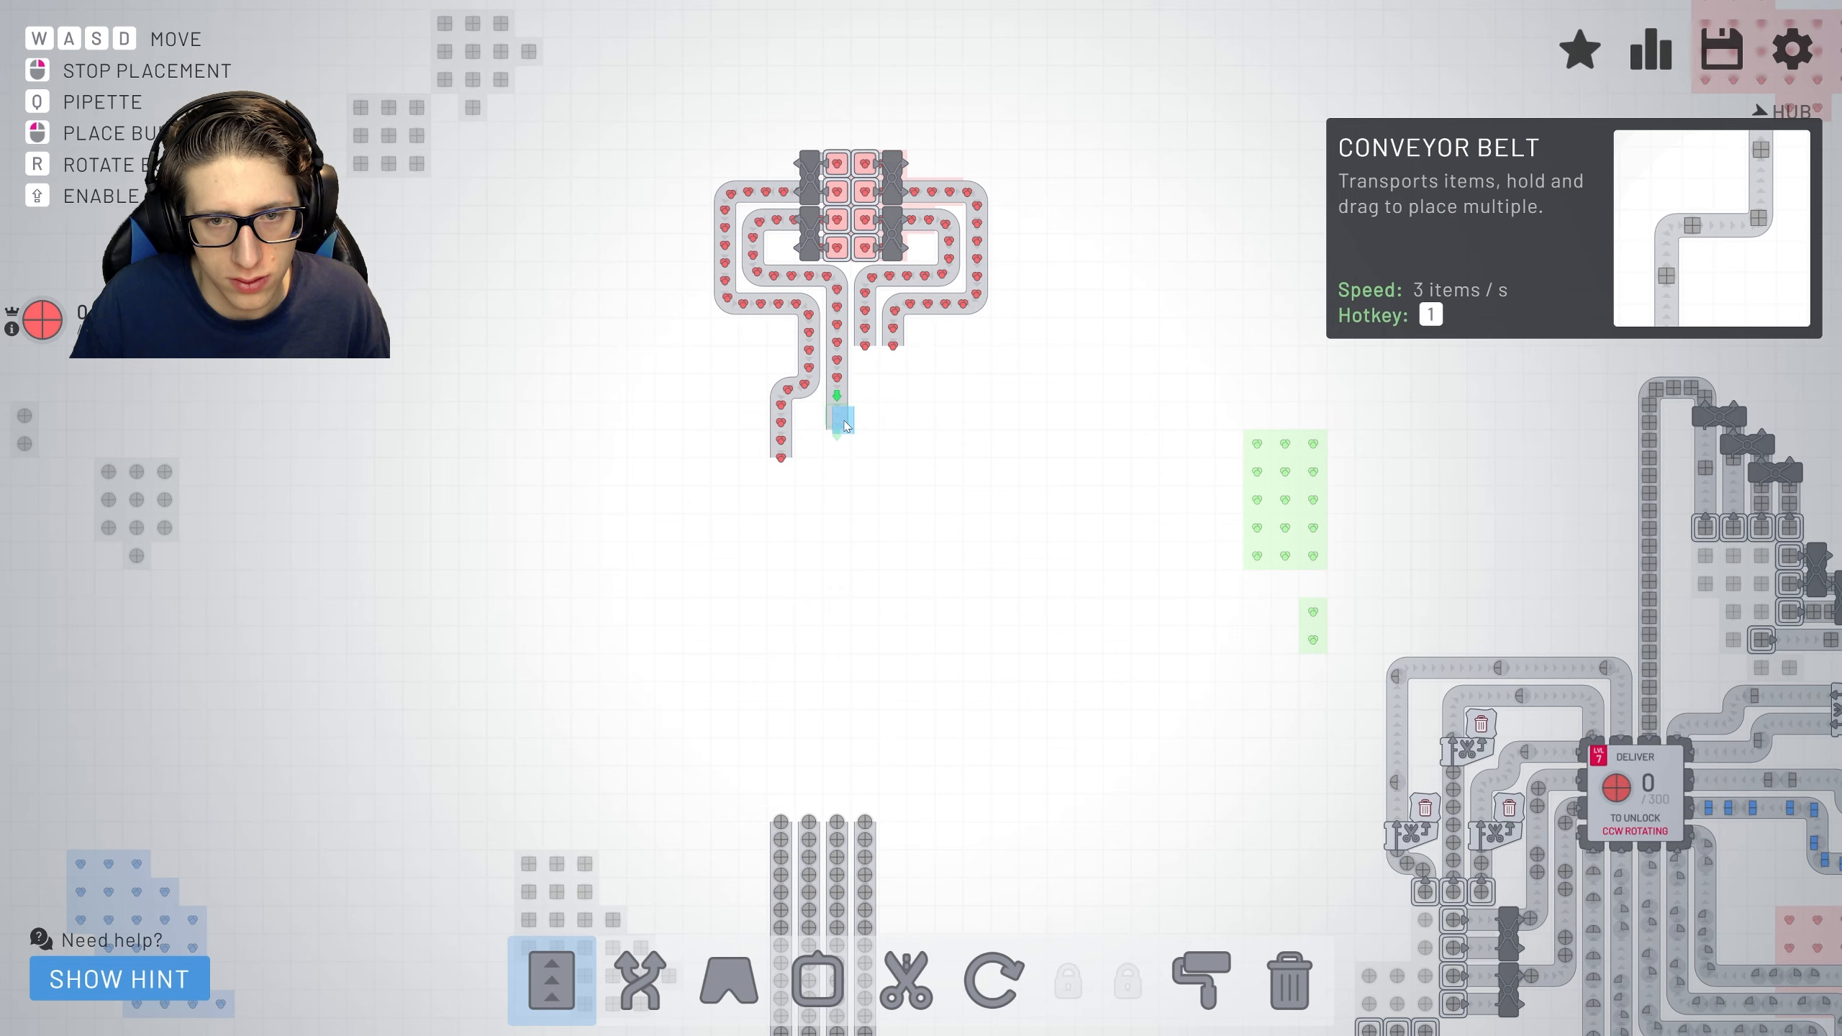
right_click(811, 471)
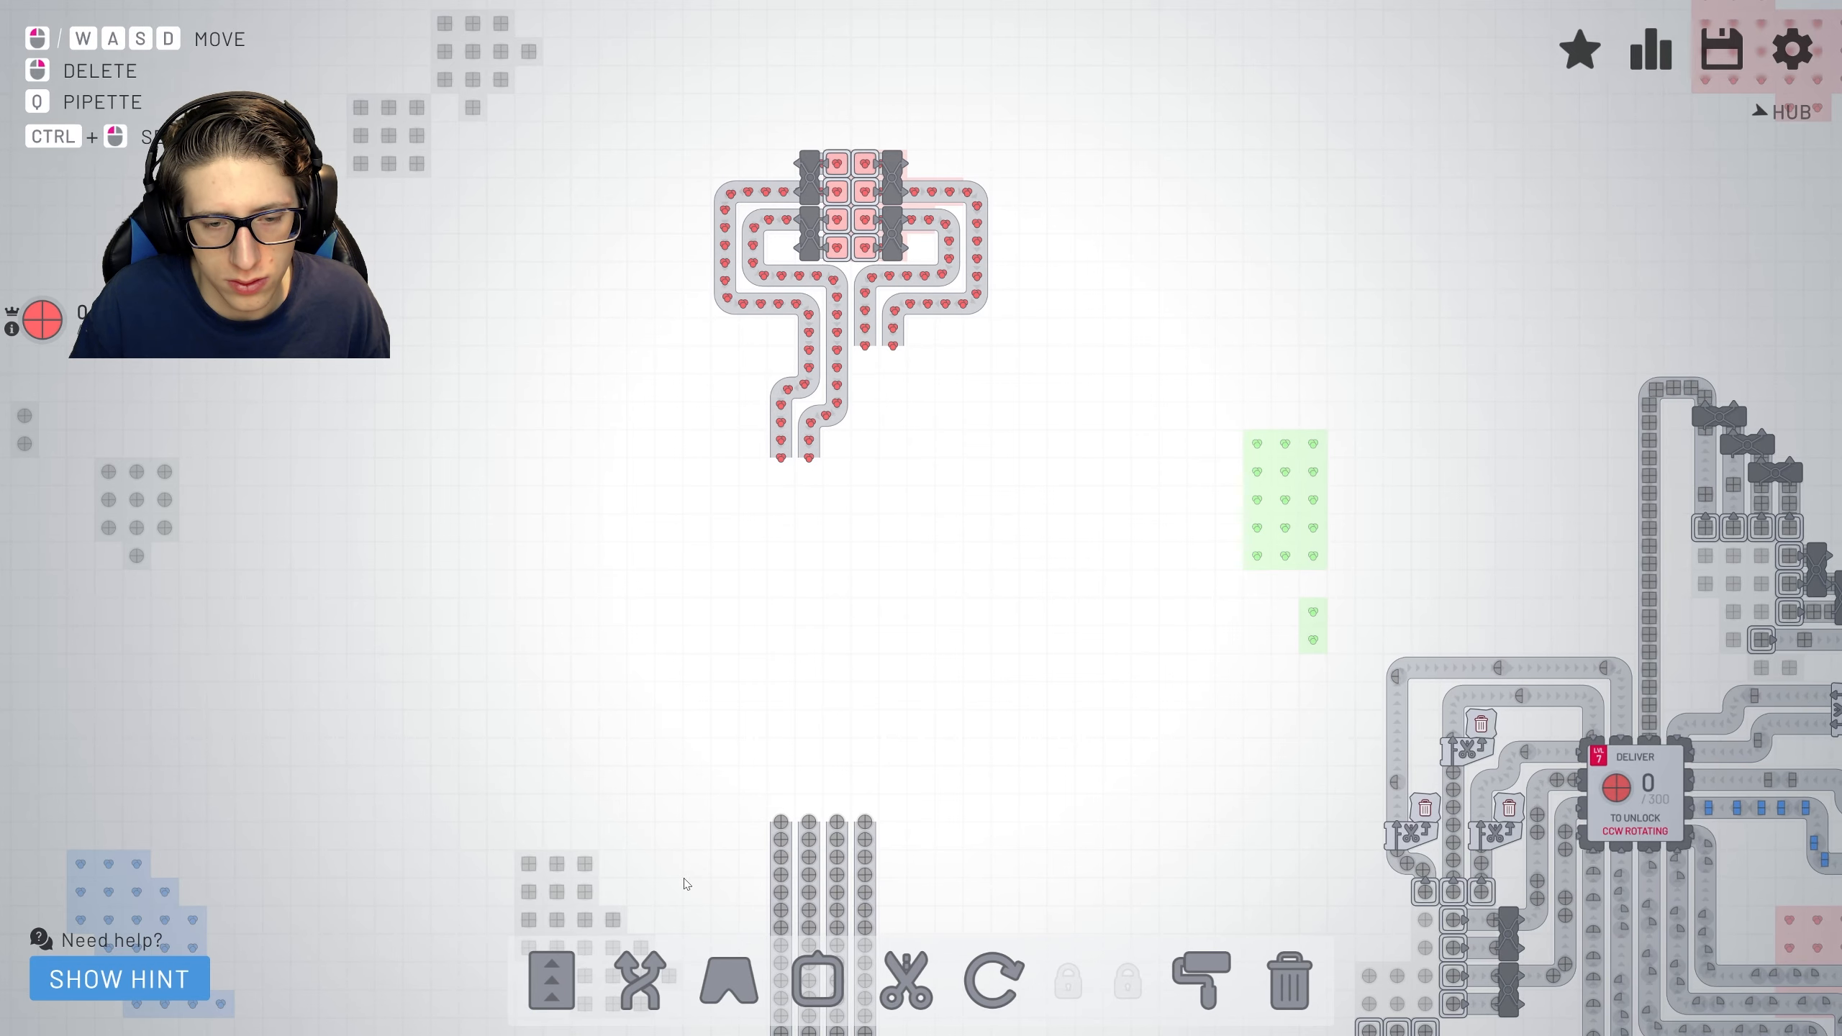
key(1)
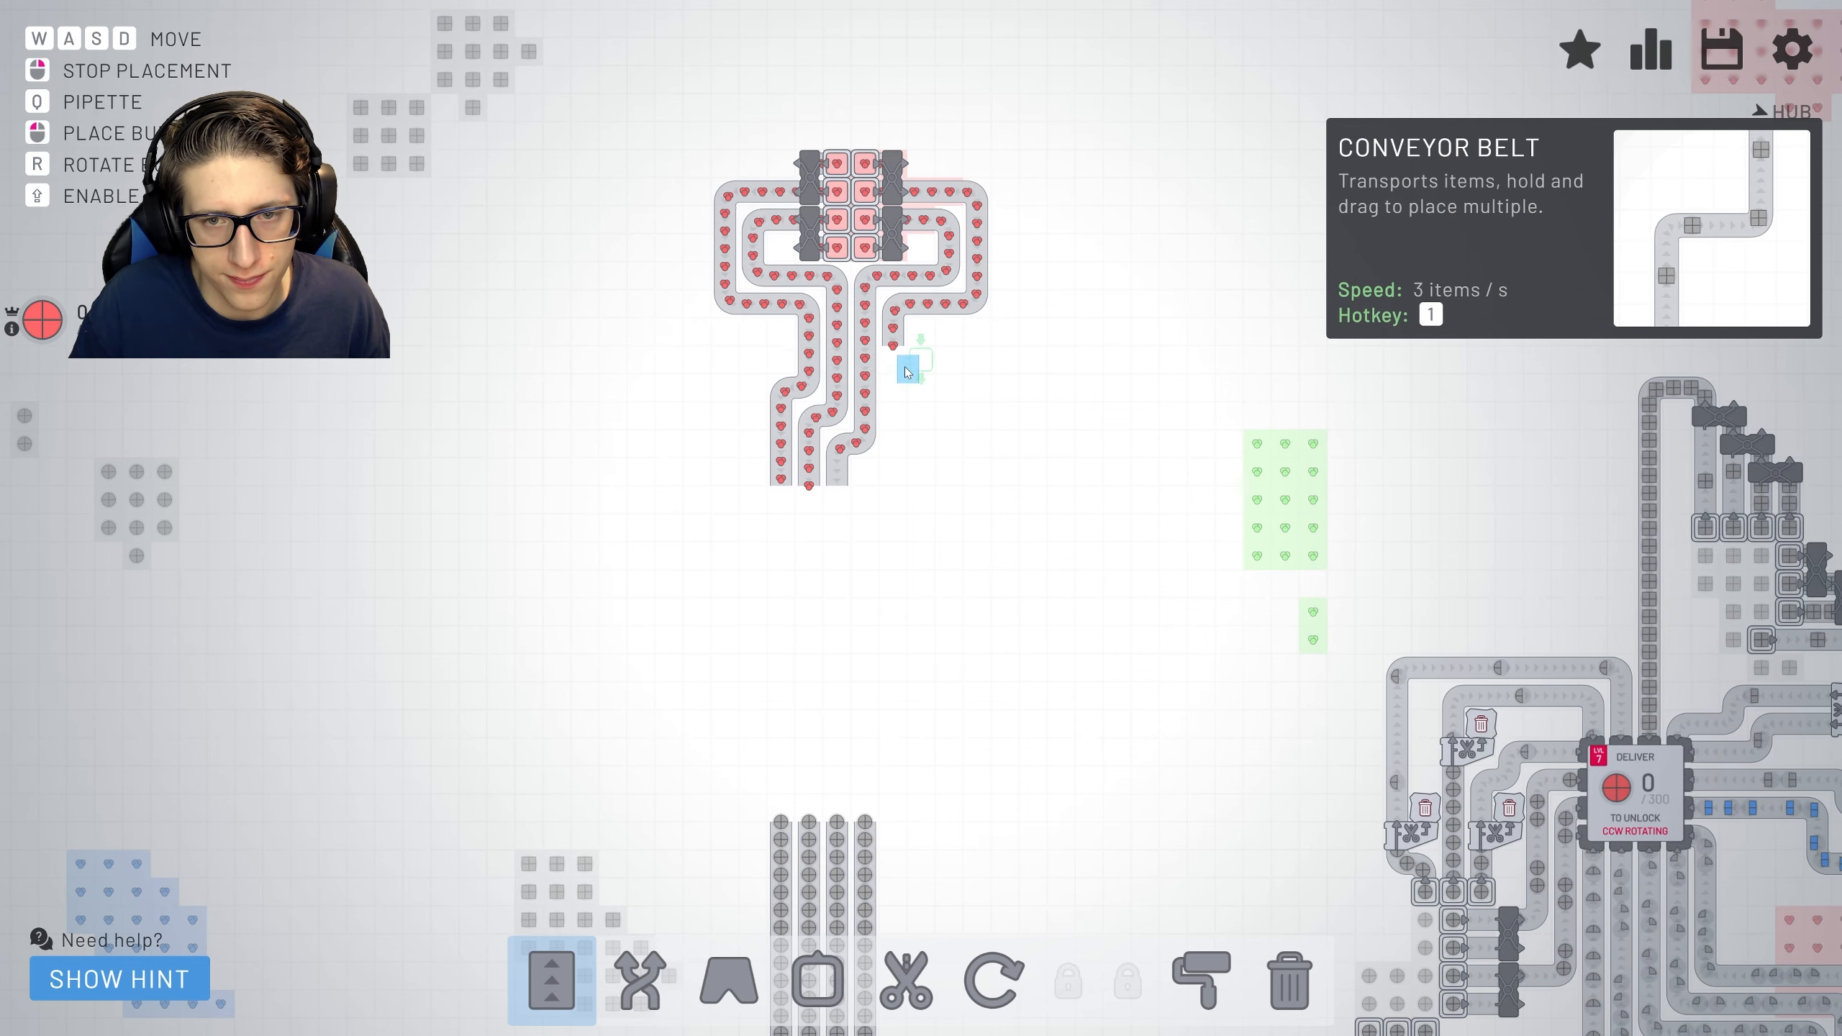
right_click(824, 499)
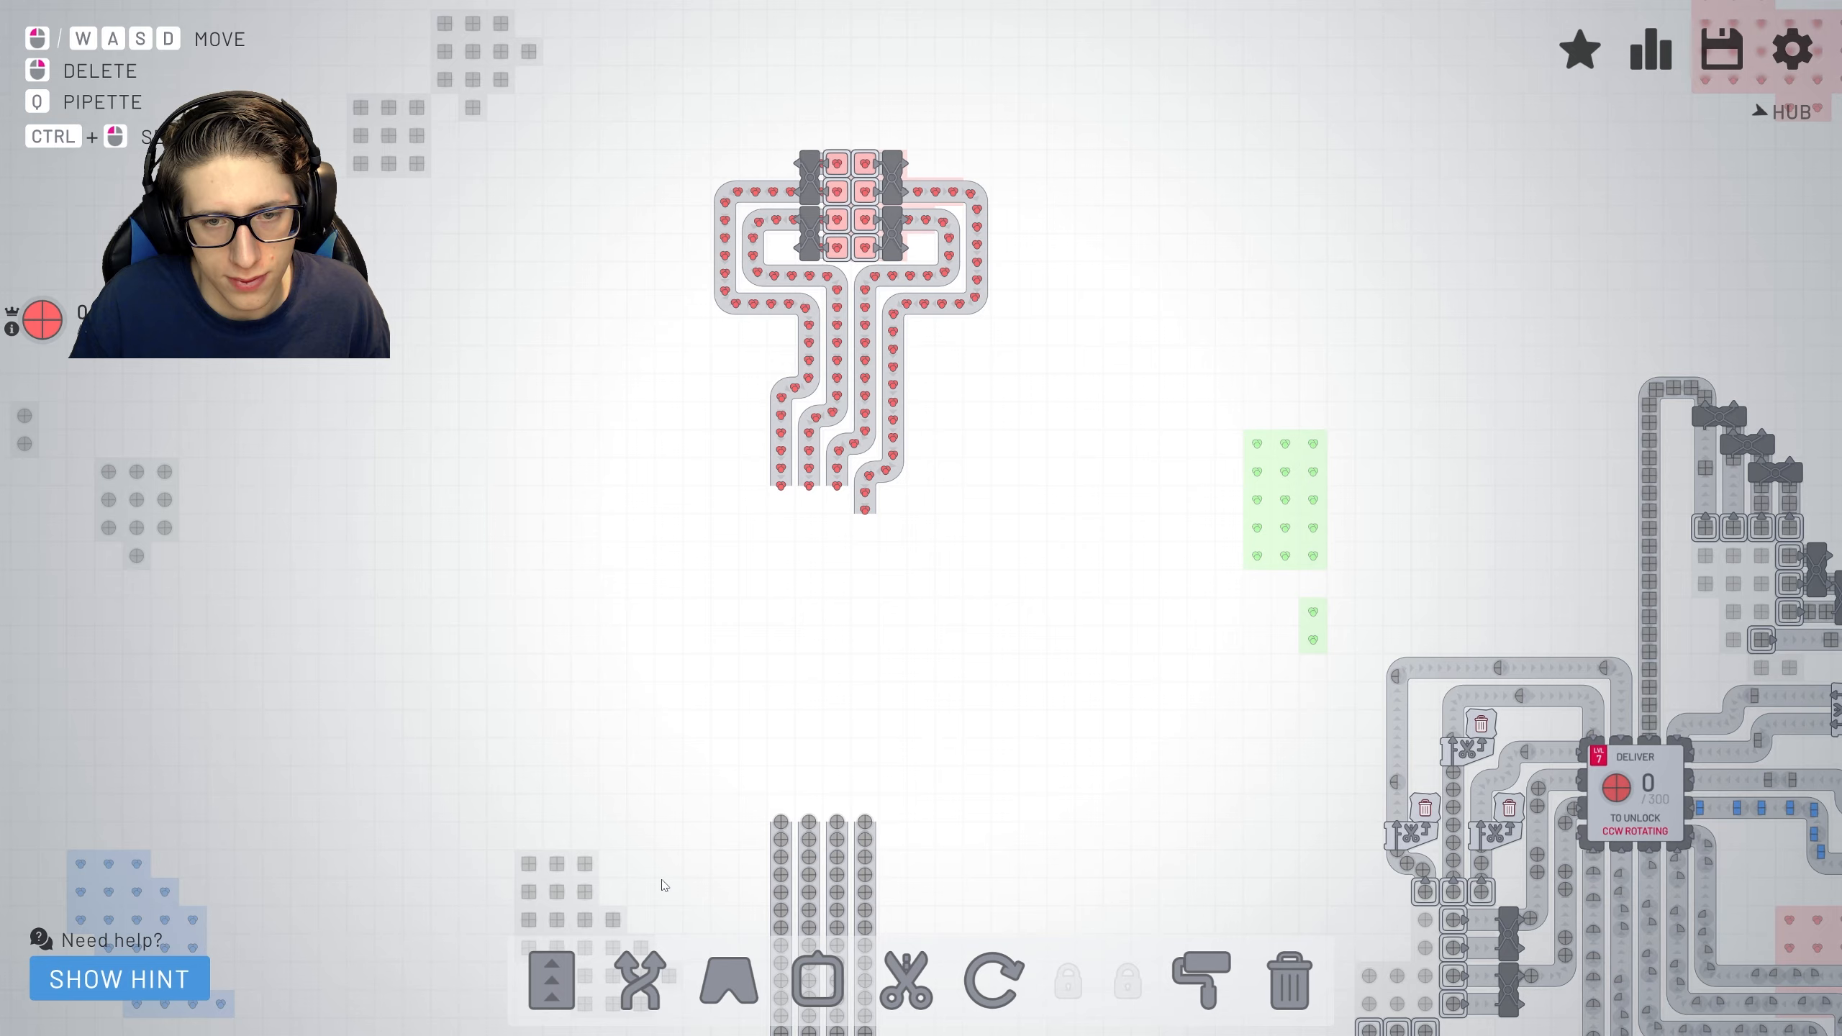
key(1)
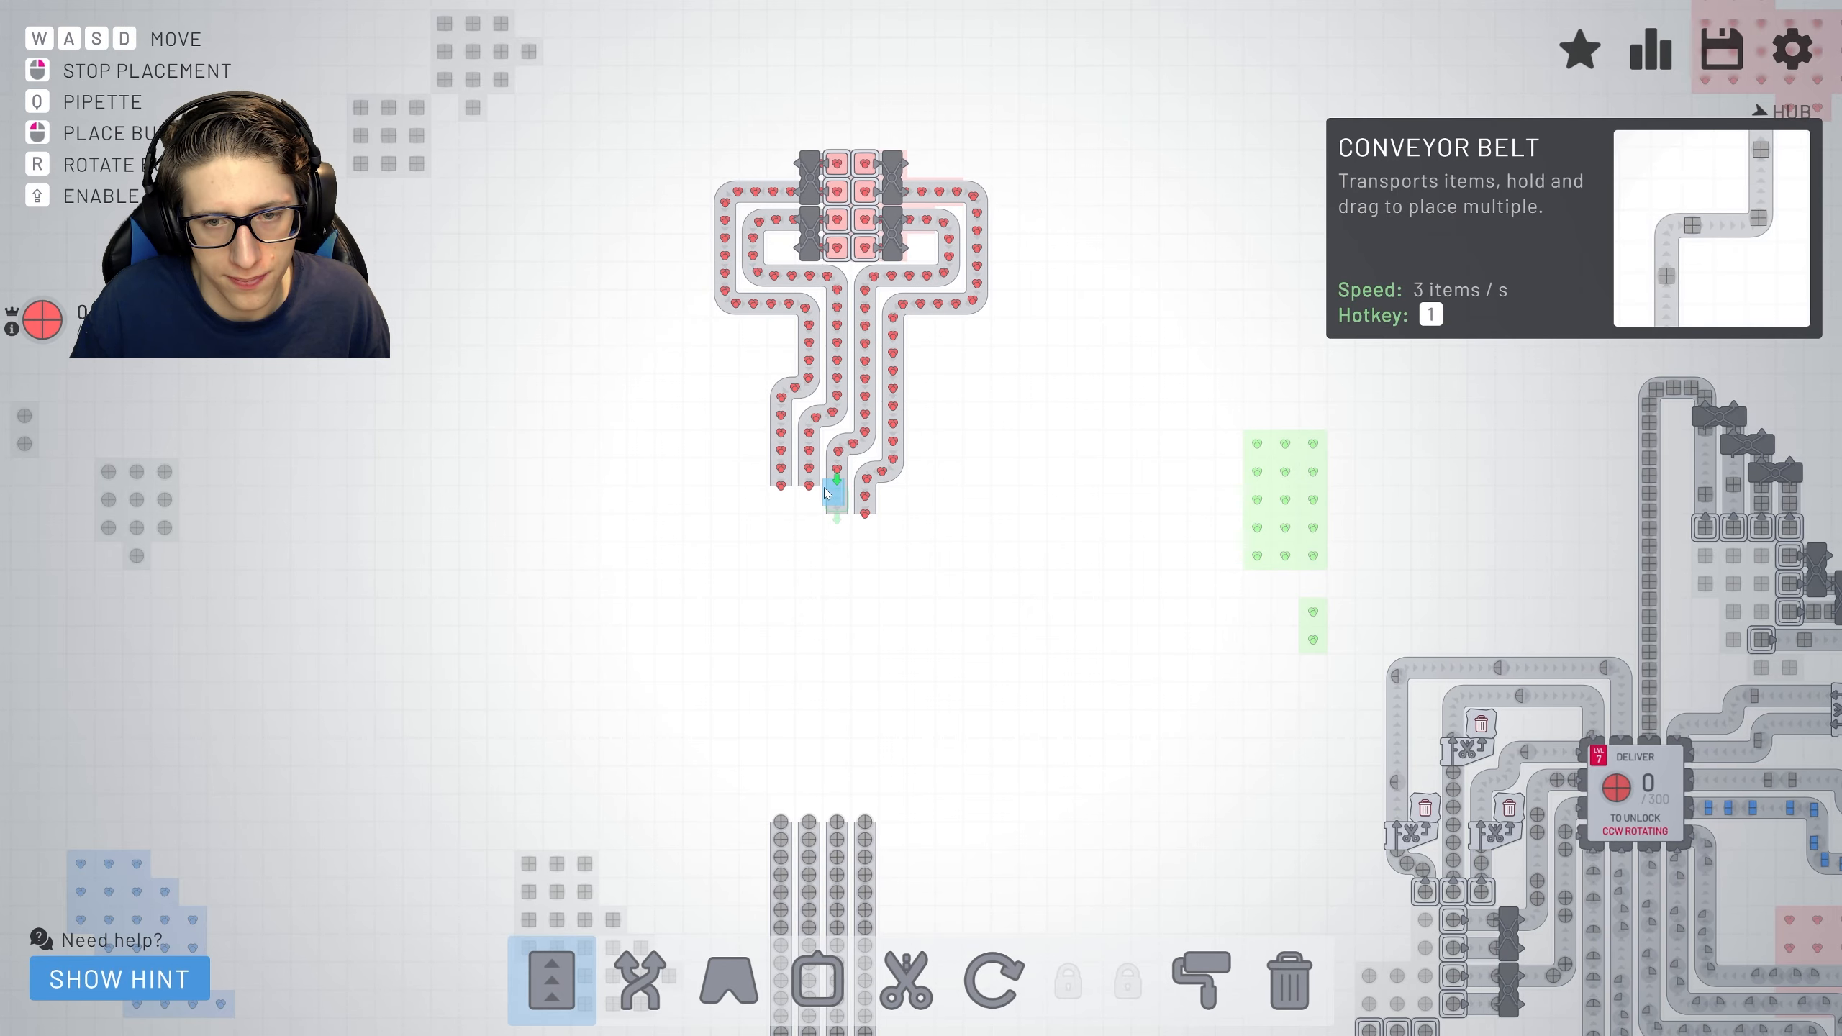
right_click(785, 504)
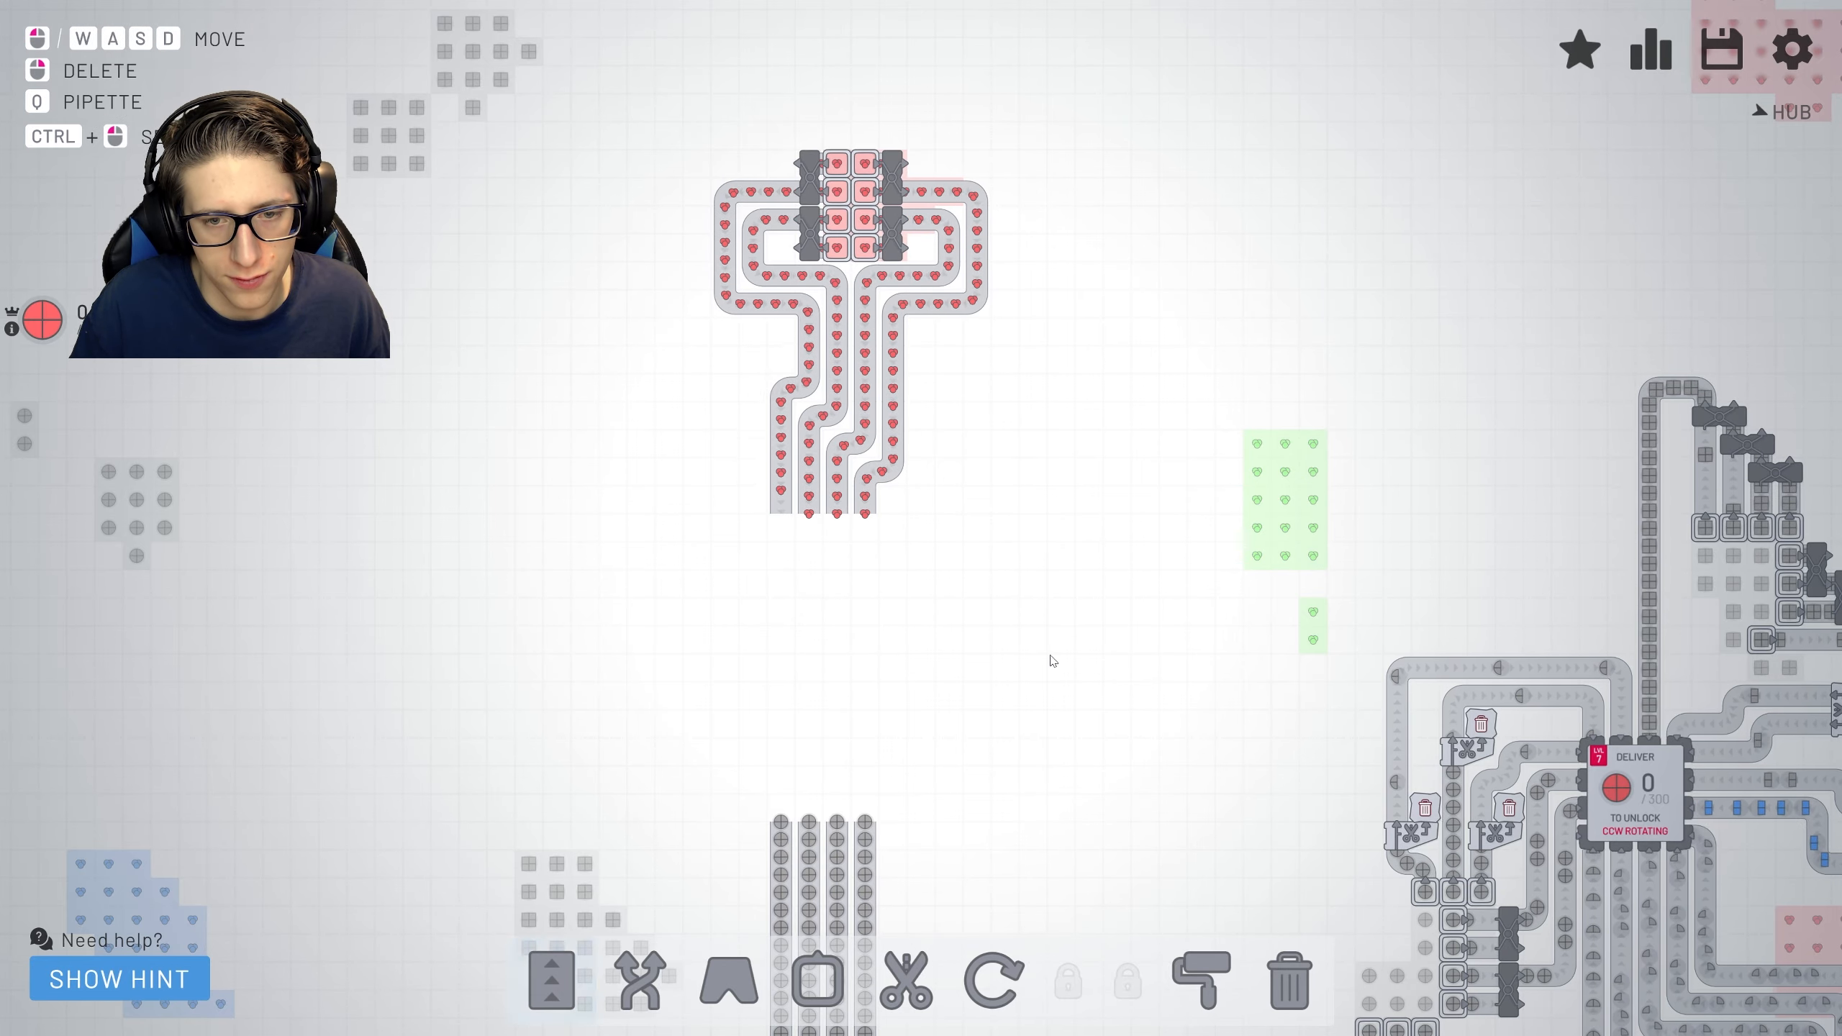
scroll(1018, 638, down, 3)
scroll(1017, 638, up, 4)
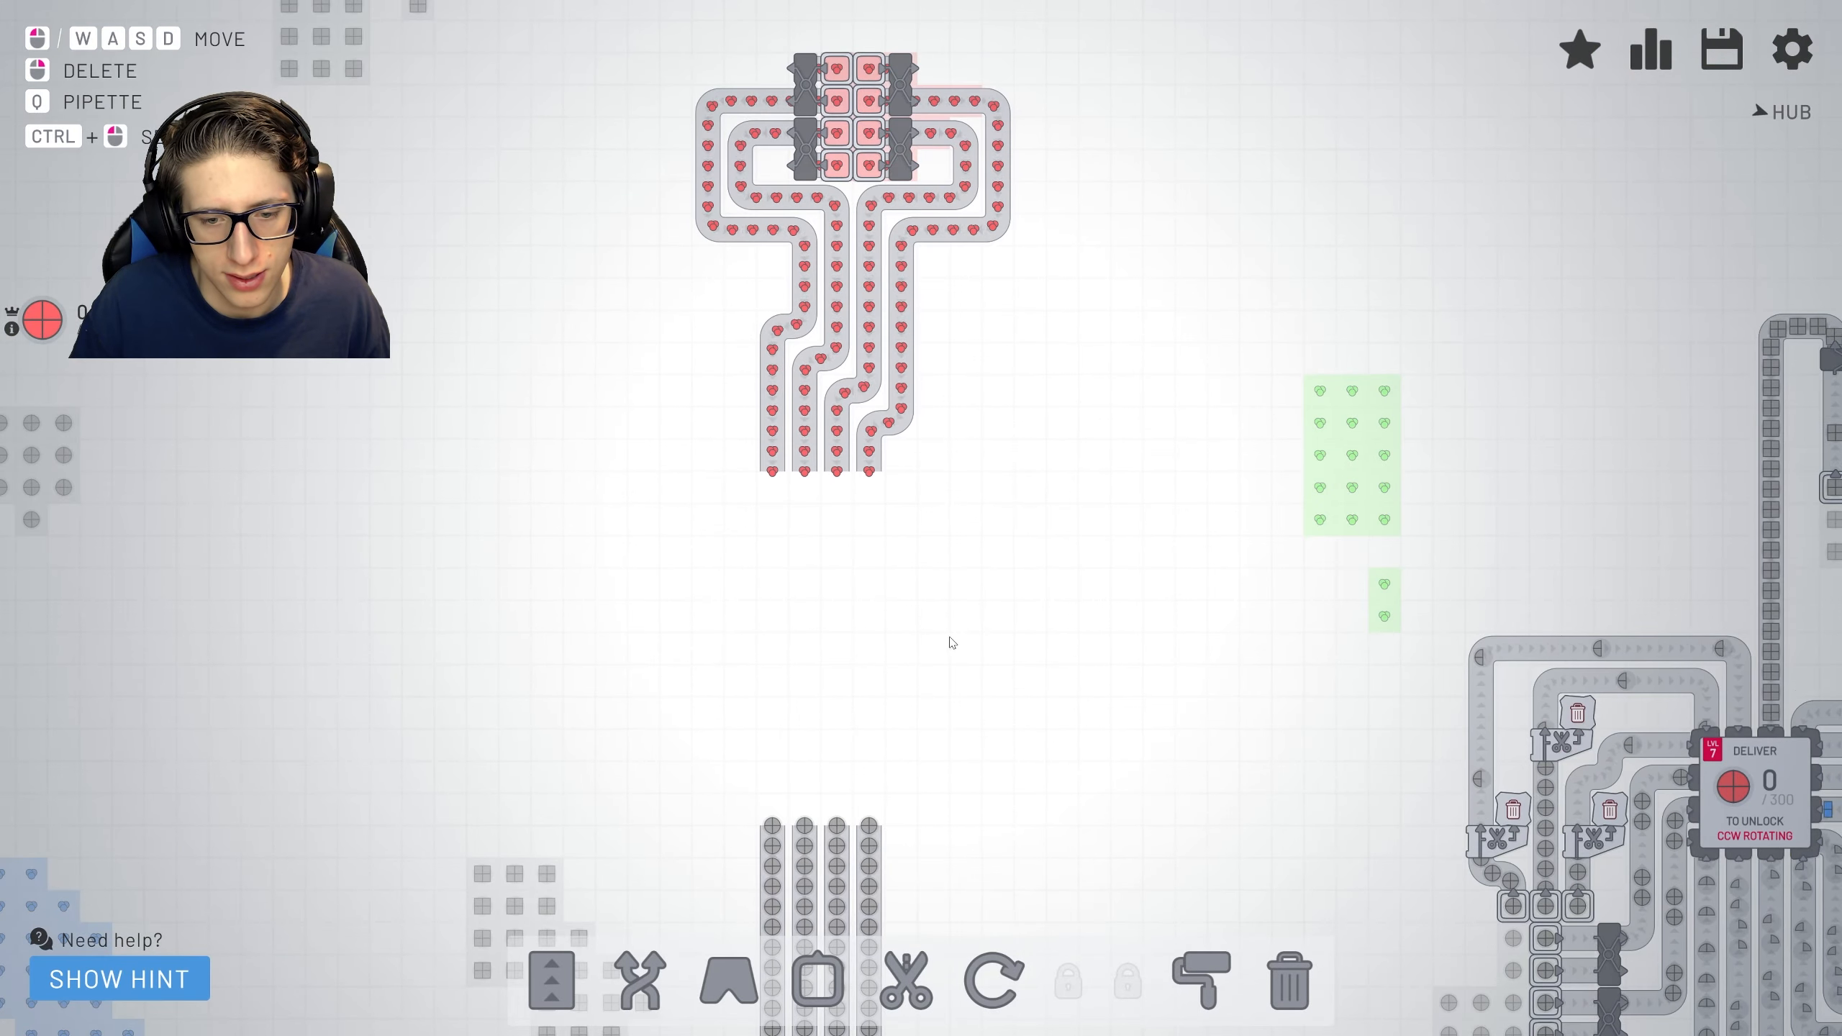
scroll(853, 739, up, 1)
Place the first two horizontal painters below the red paint belts.
key(9)
scroll(818, 665, up, 2)
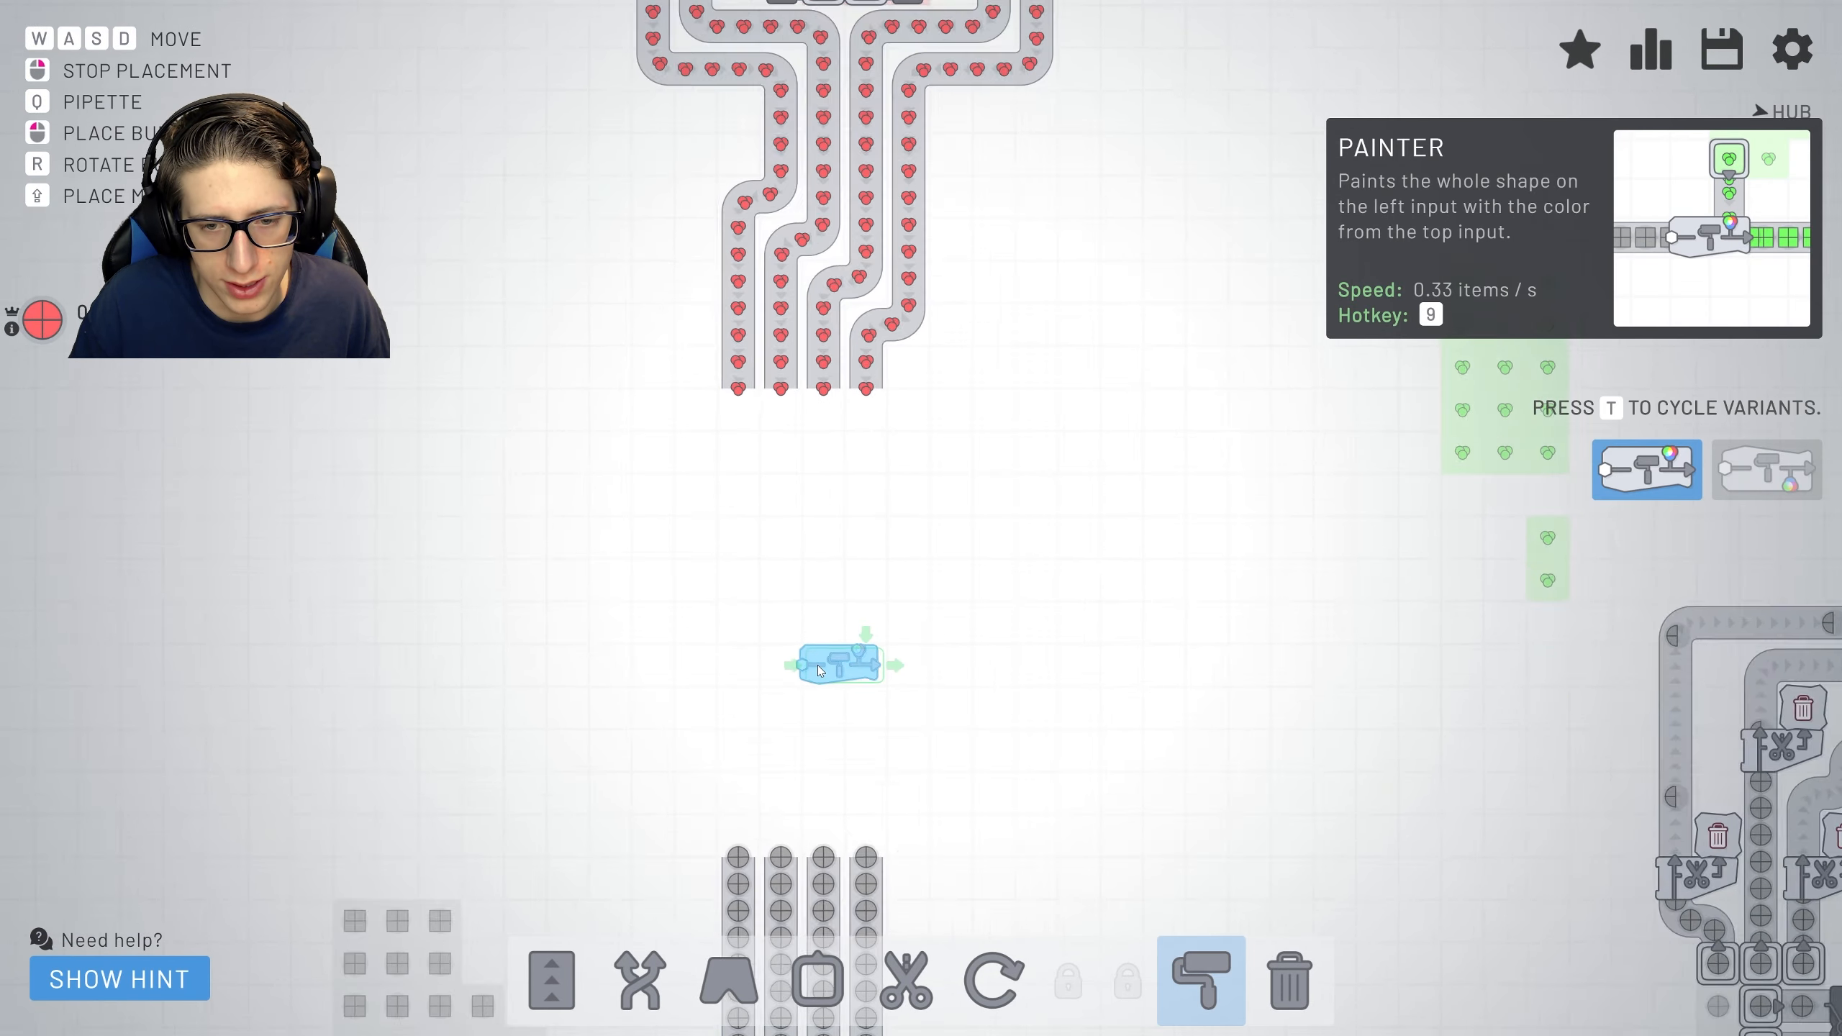
key(r)
key(r)
key(r)
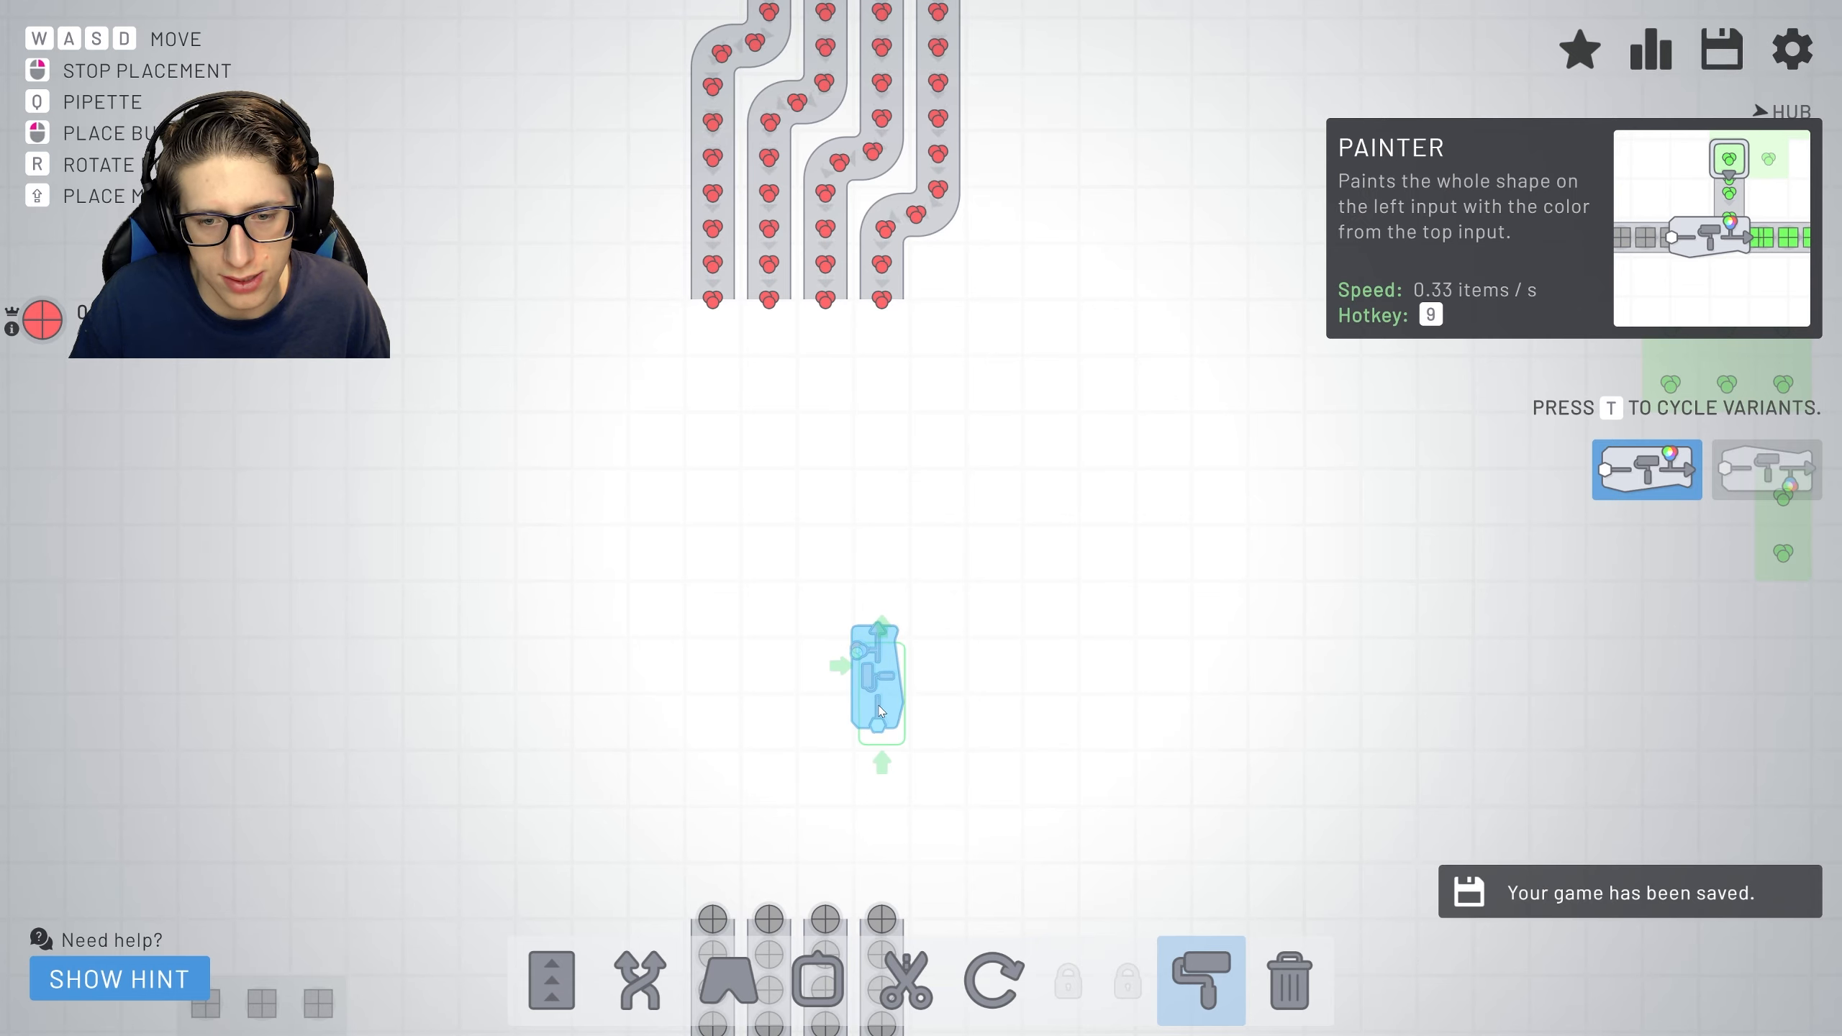
key(r)
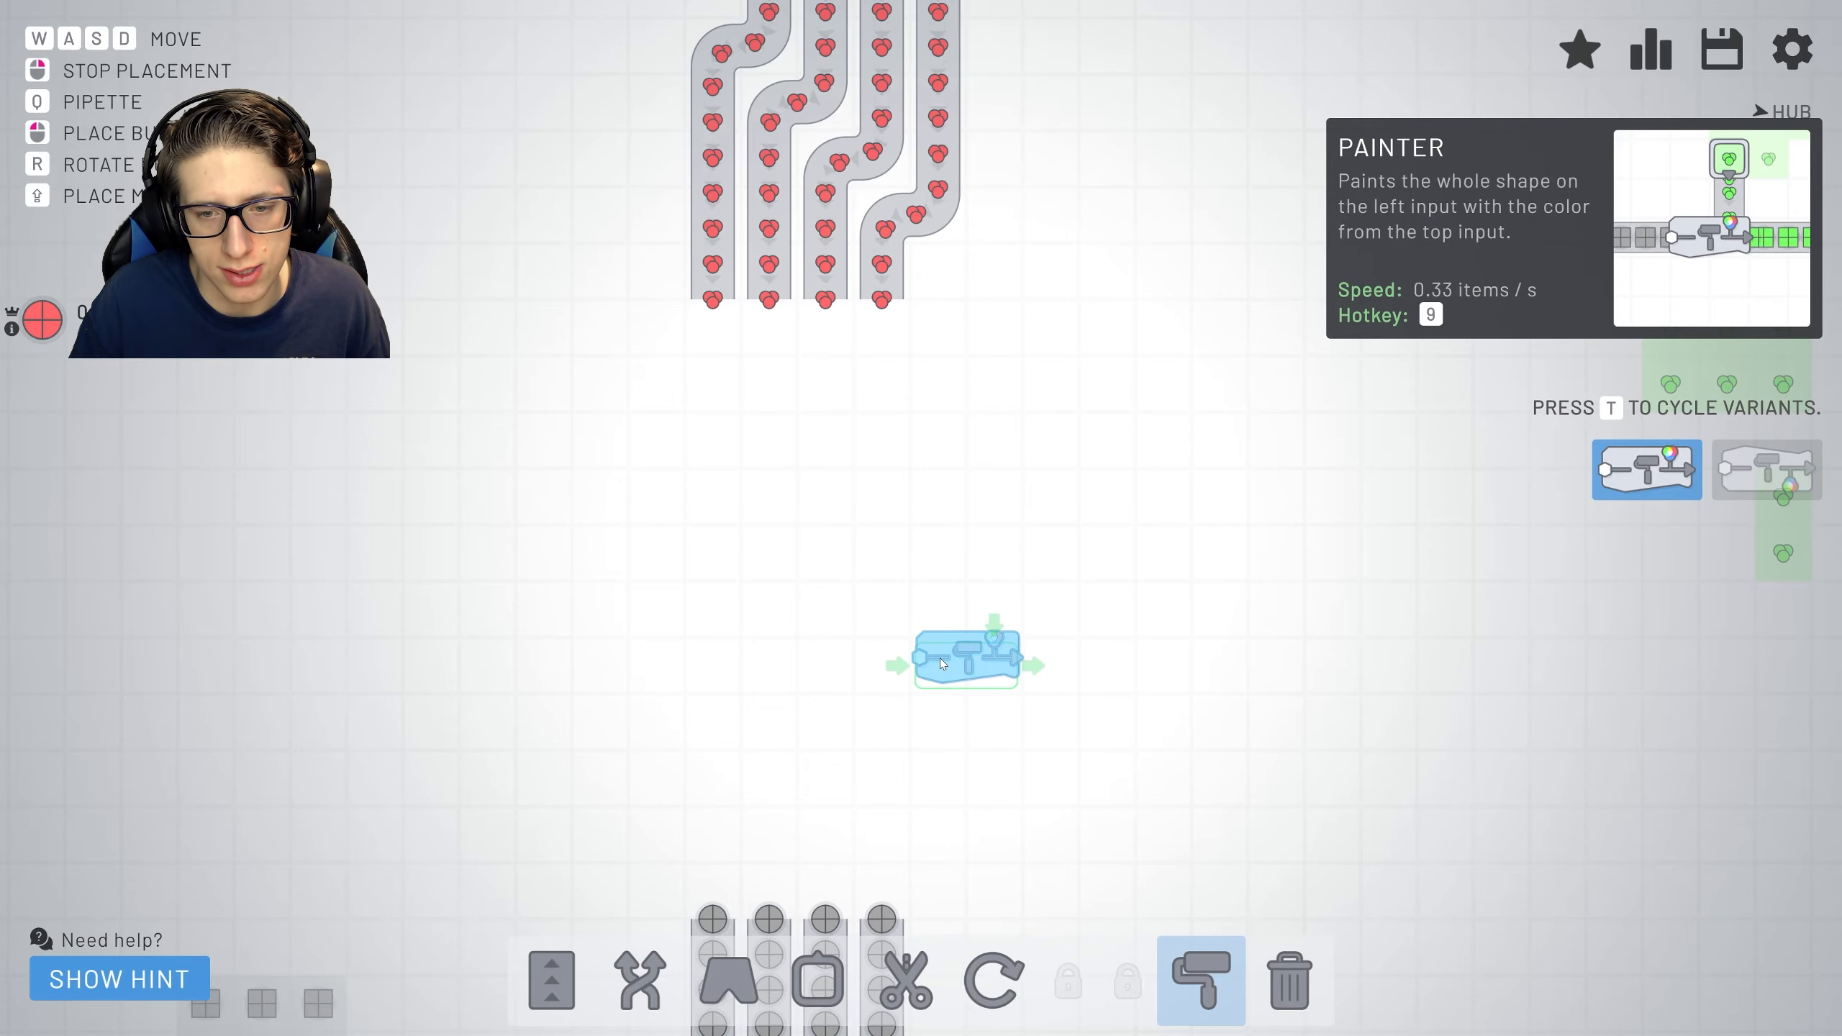
click(940, 658)
scroll(940, 658, up, 1)
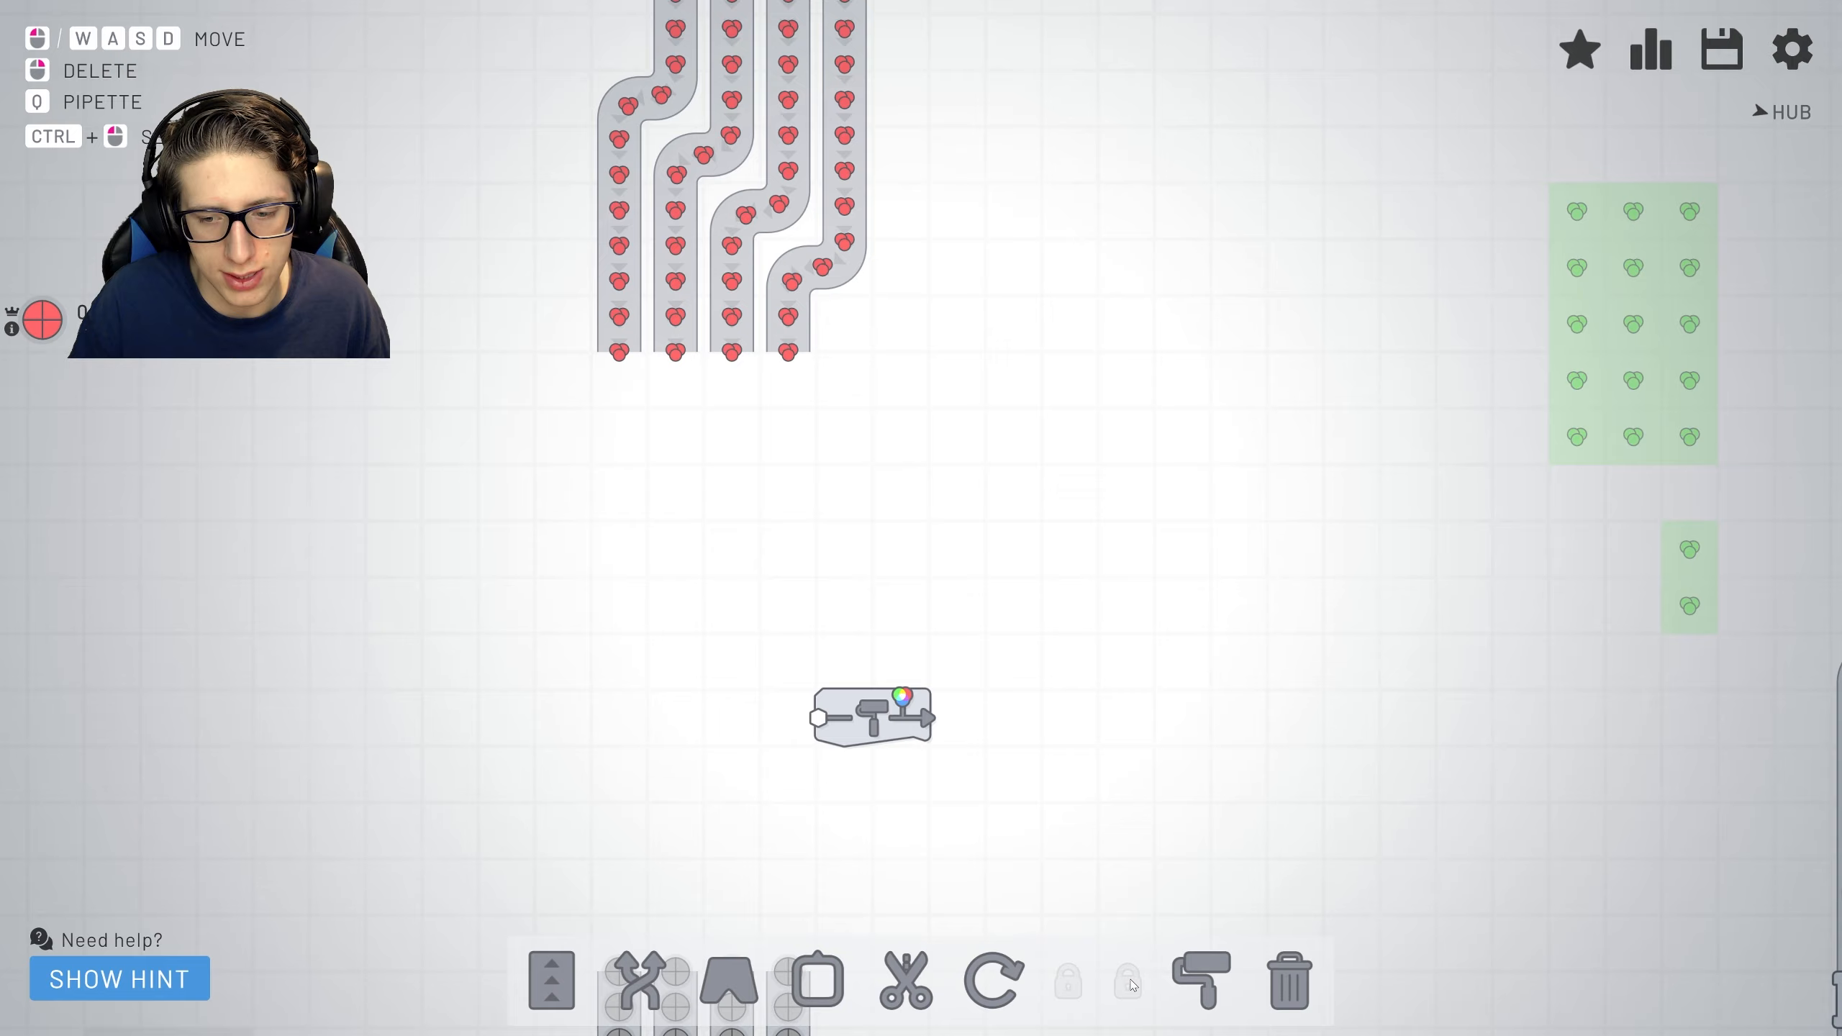
key(a)
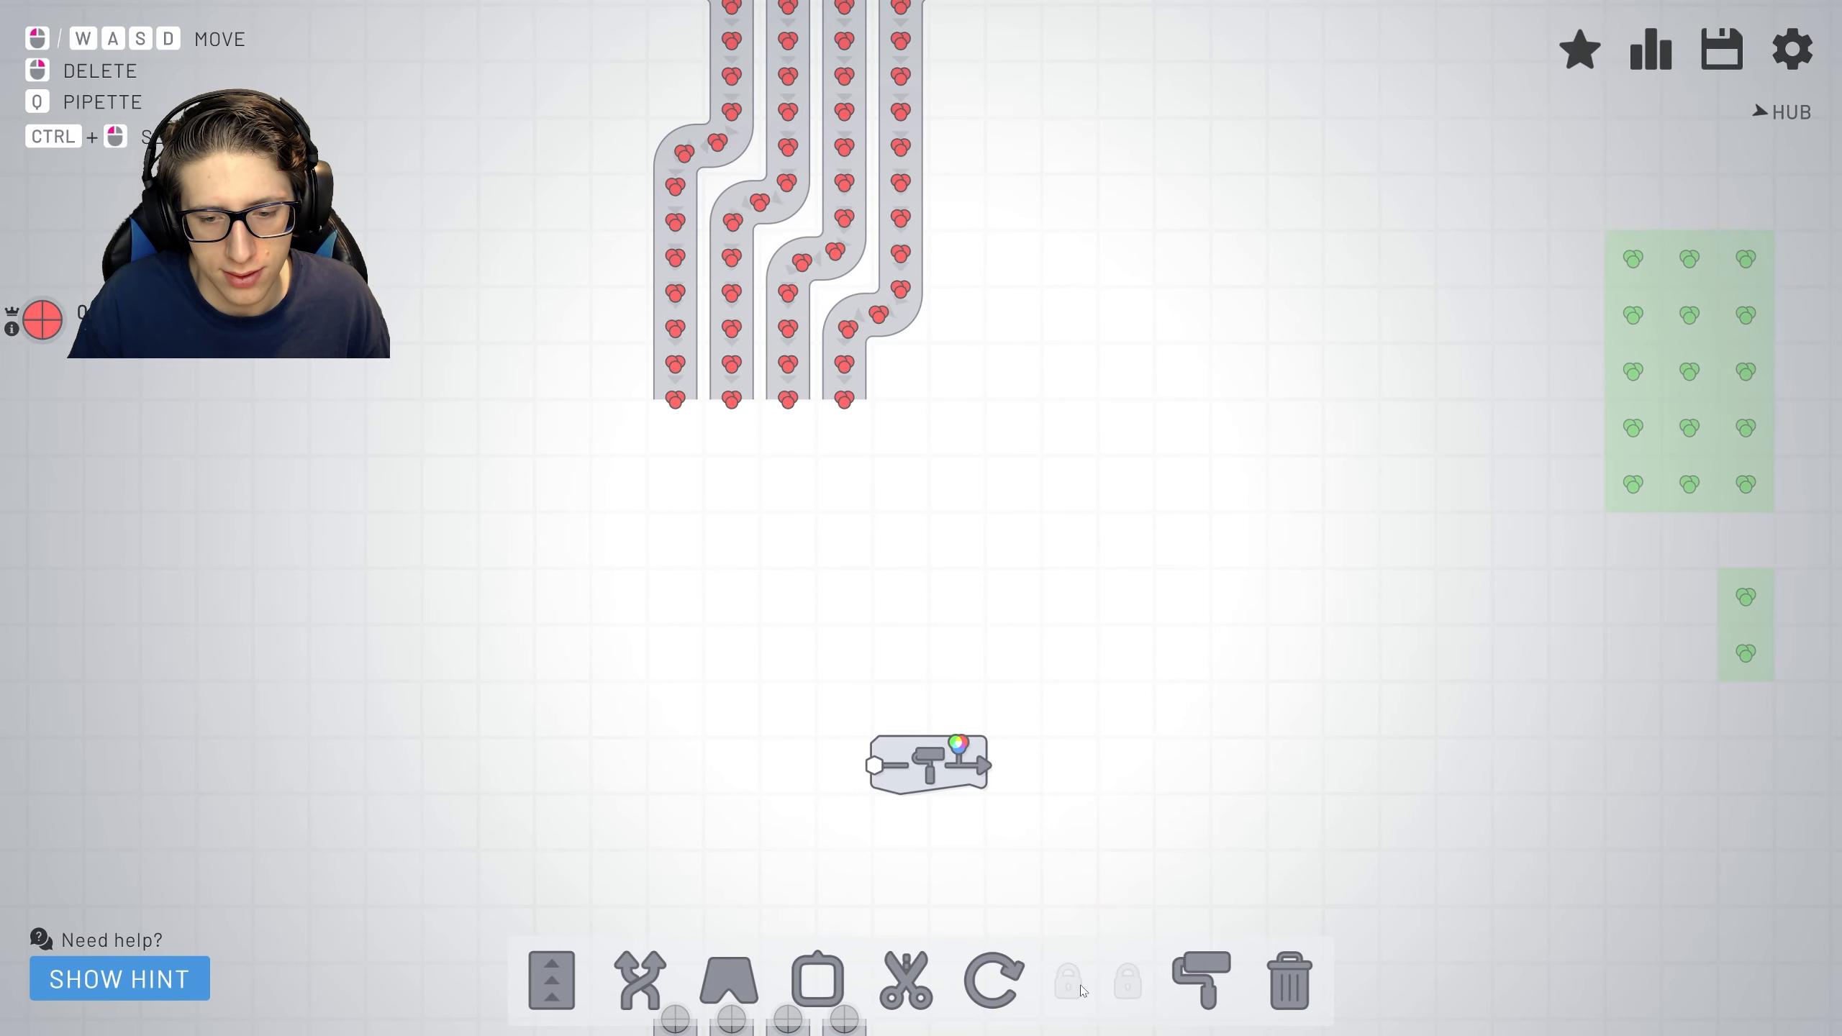
key(9)
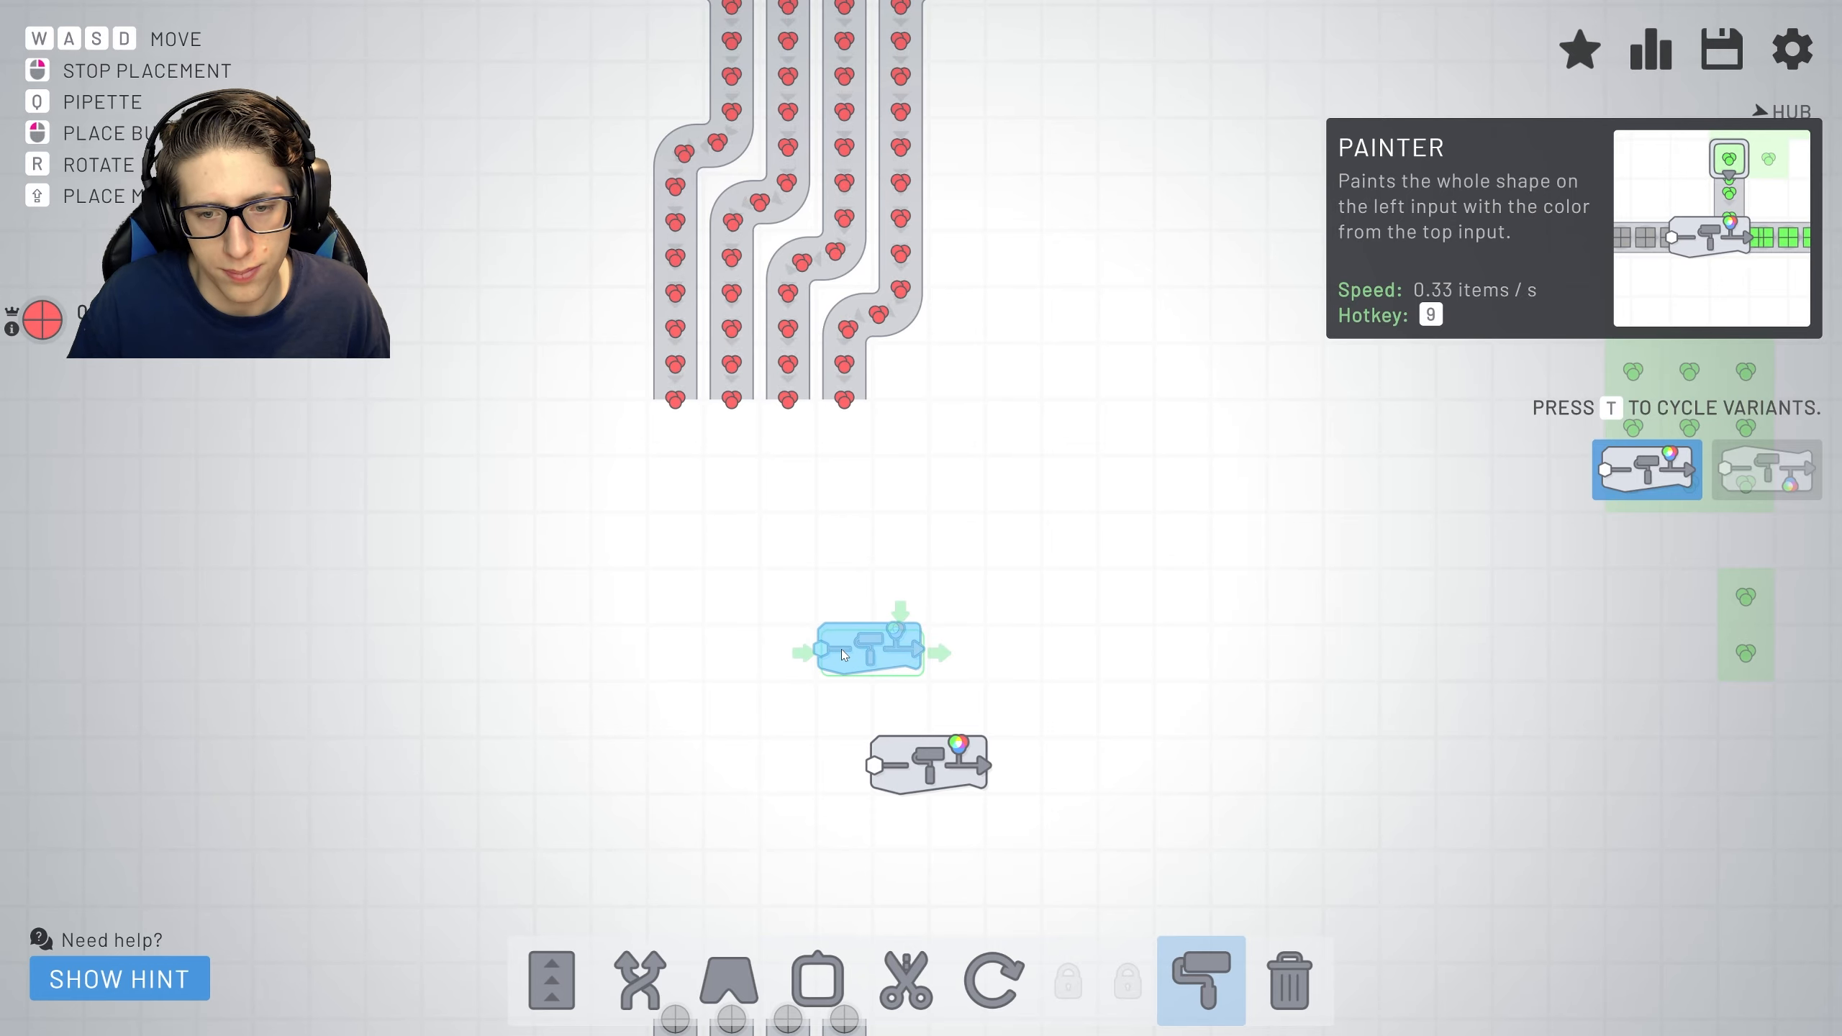
click(848, 648)
key(Escape)
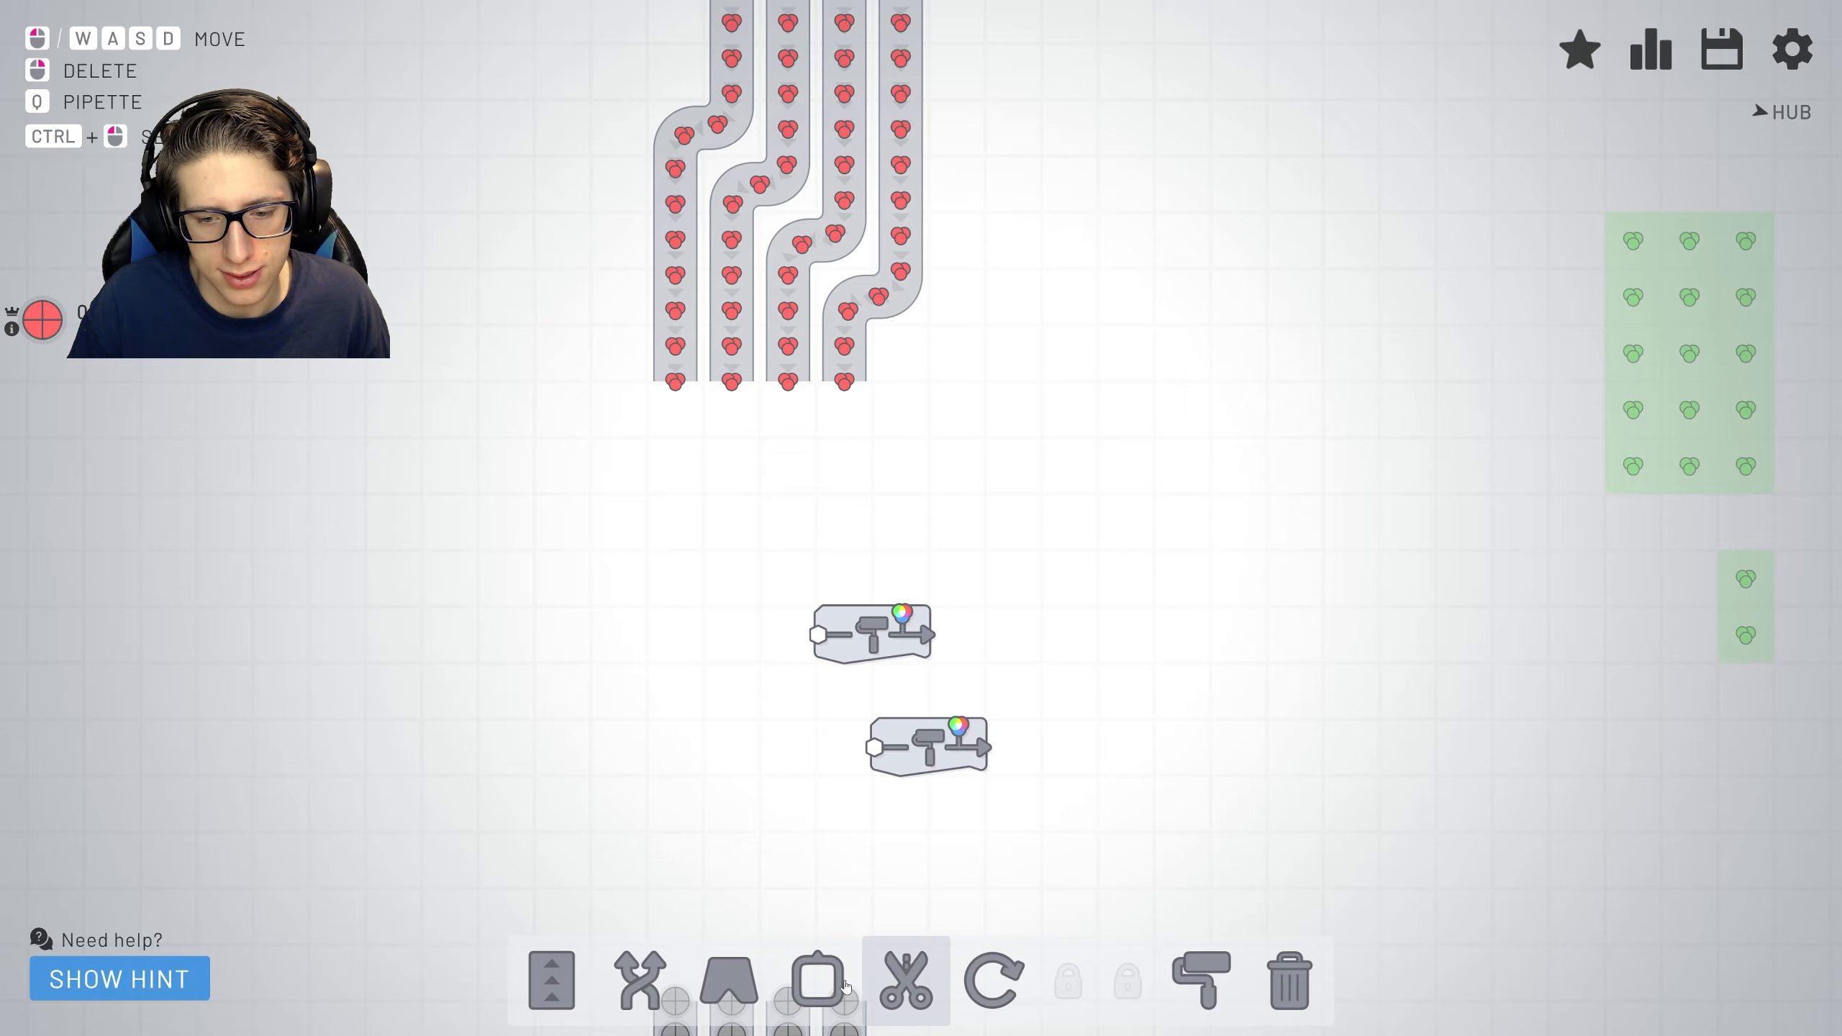
scroll(921, 576, down, 2)
Place a third painter below and a fourth at the top, completing the staggered diagonal.
key(9)
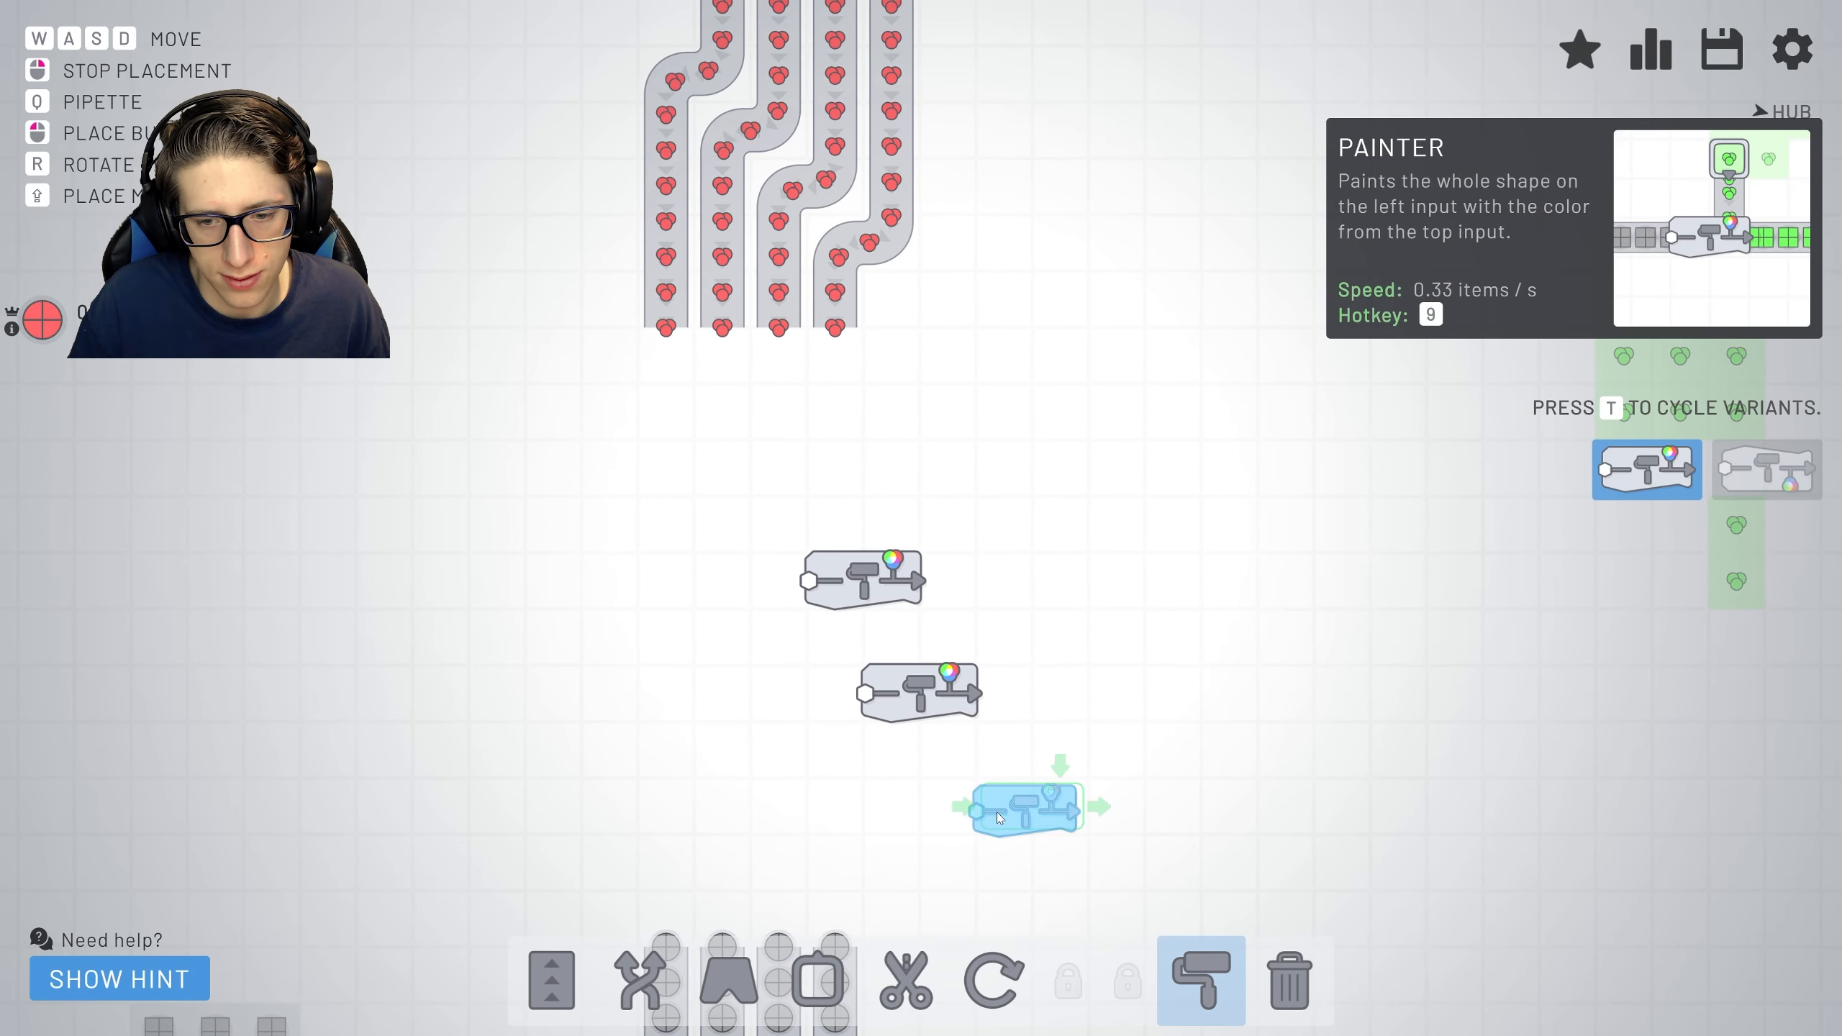
click(958, 818)
key(Escape)
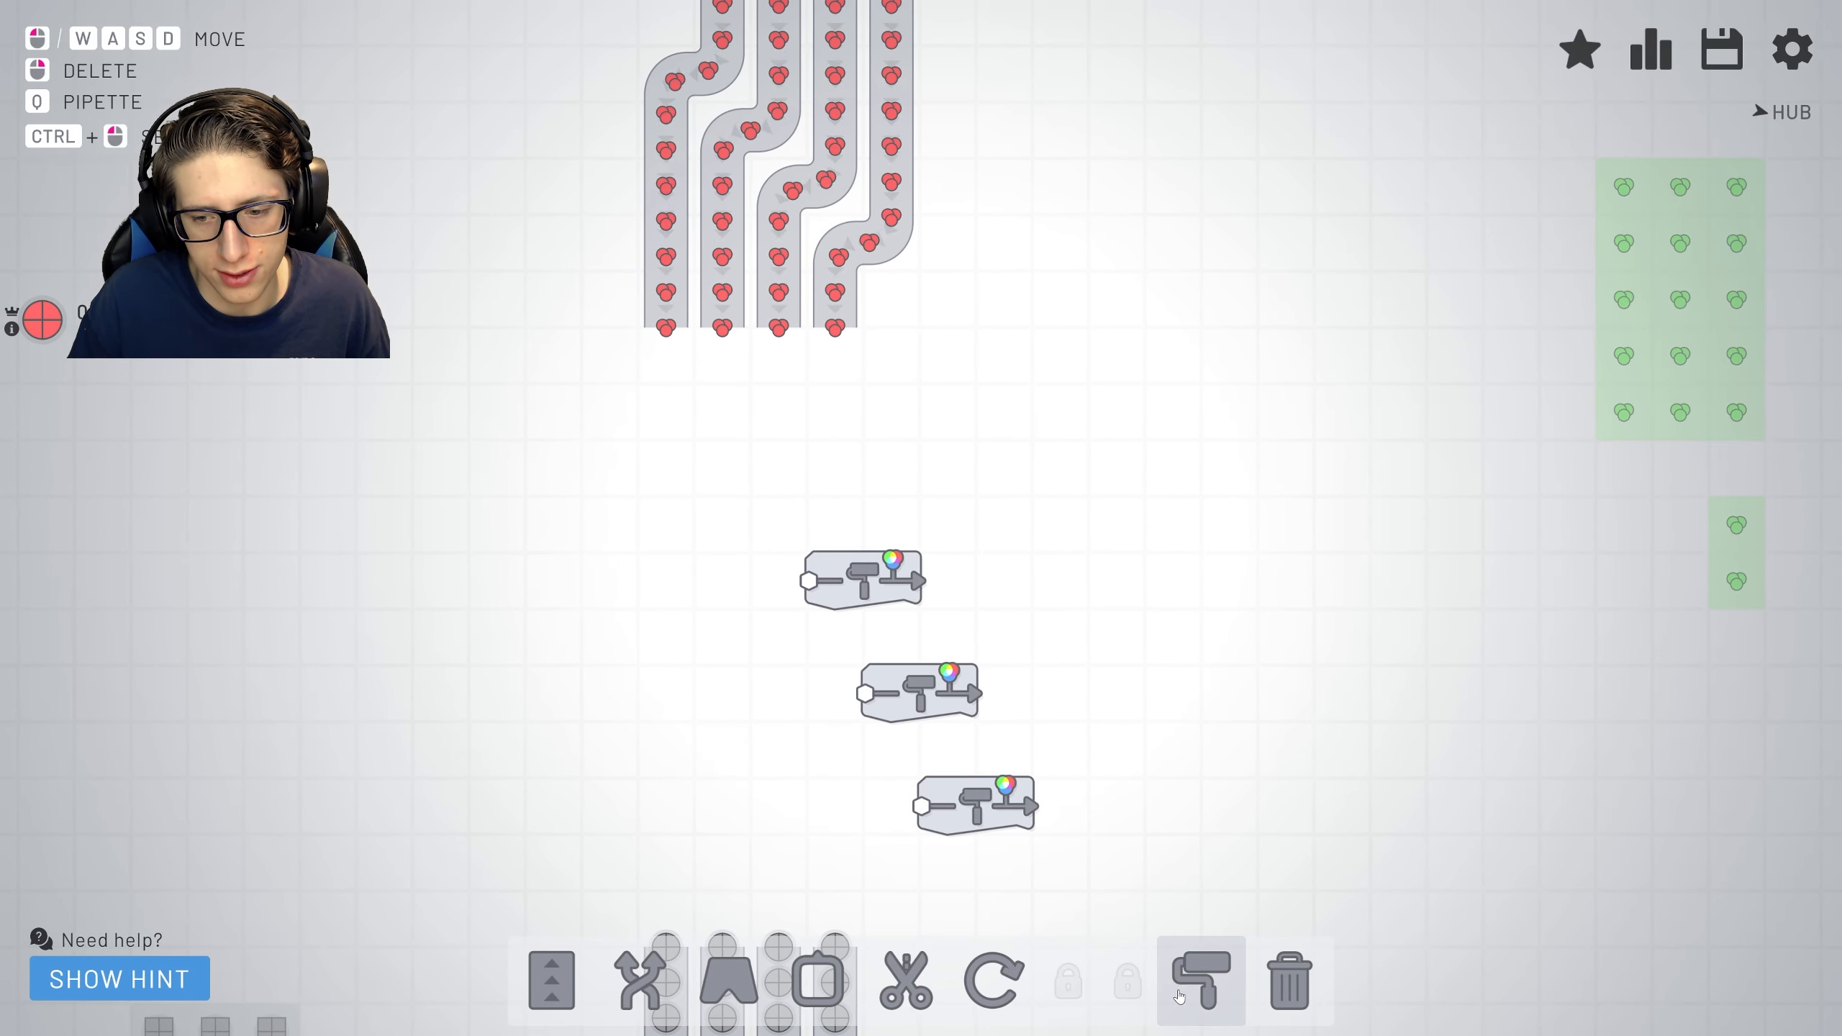
key(9)
click(767, 463)
key(Escape)
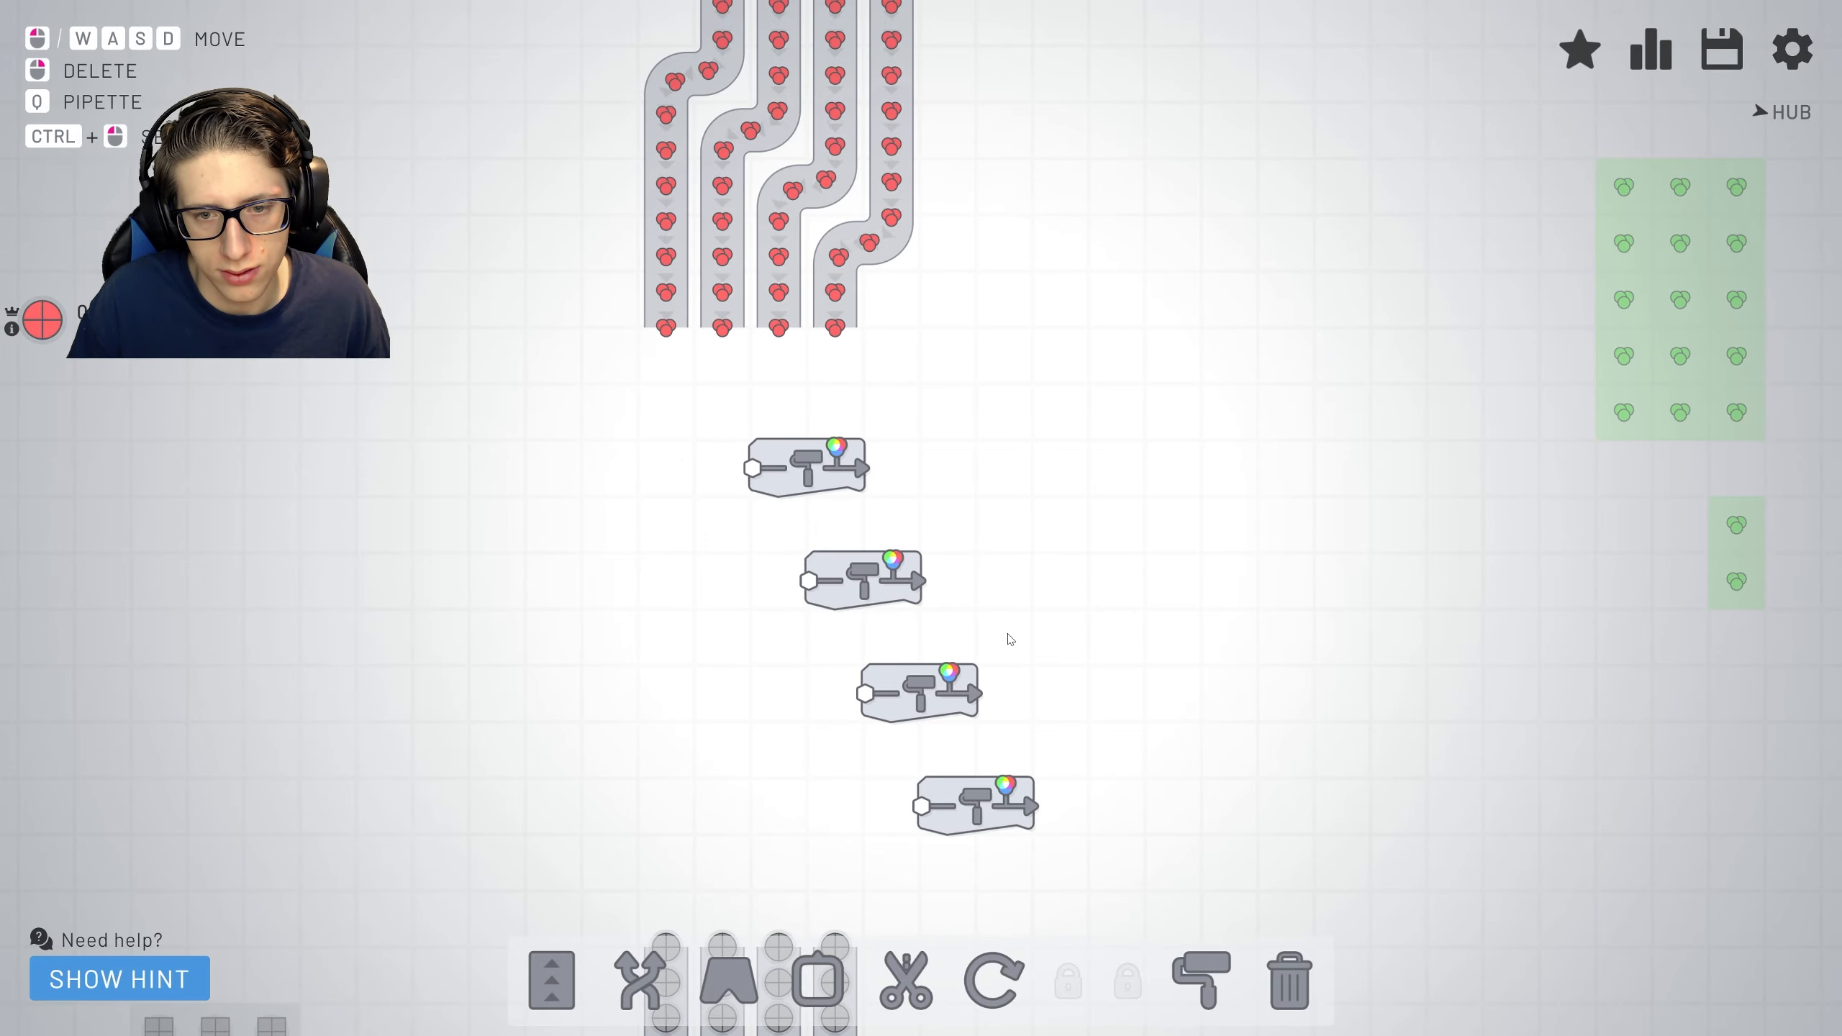
scroll(951, 634, down, 3)
Run belts from each of the four circle columns up into a painter's side input, removing a misplaced piece.
click(556, 979)
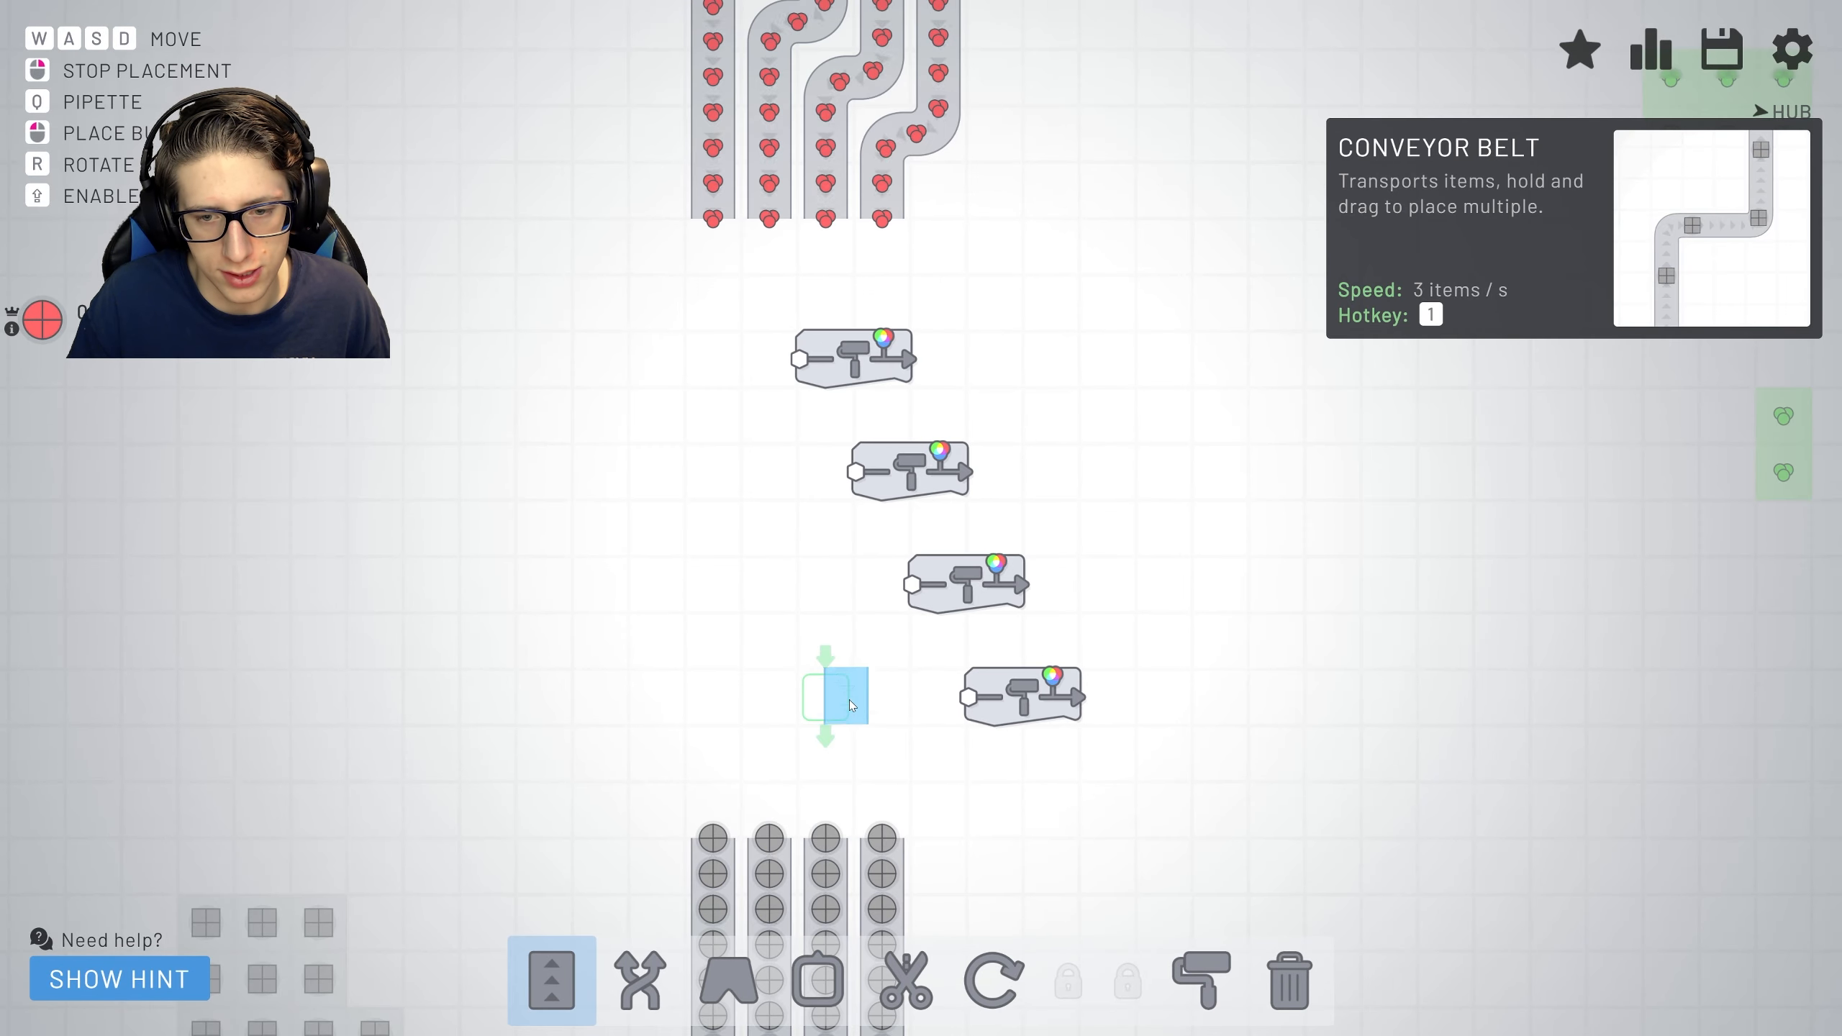
drag(881, 813, 950, 700)
drag(825, 813, 892, 585)
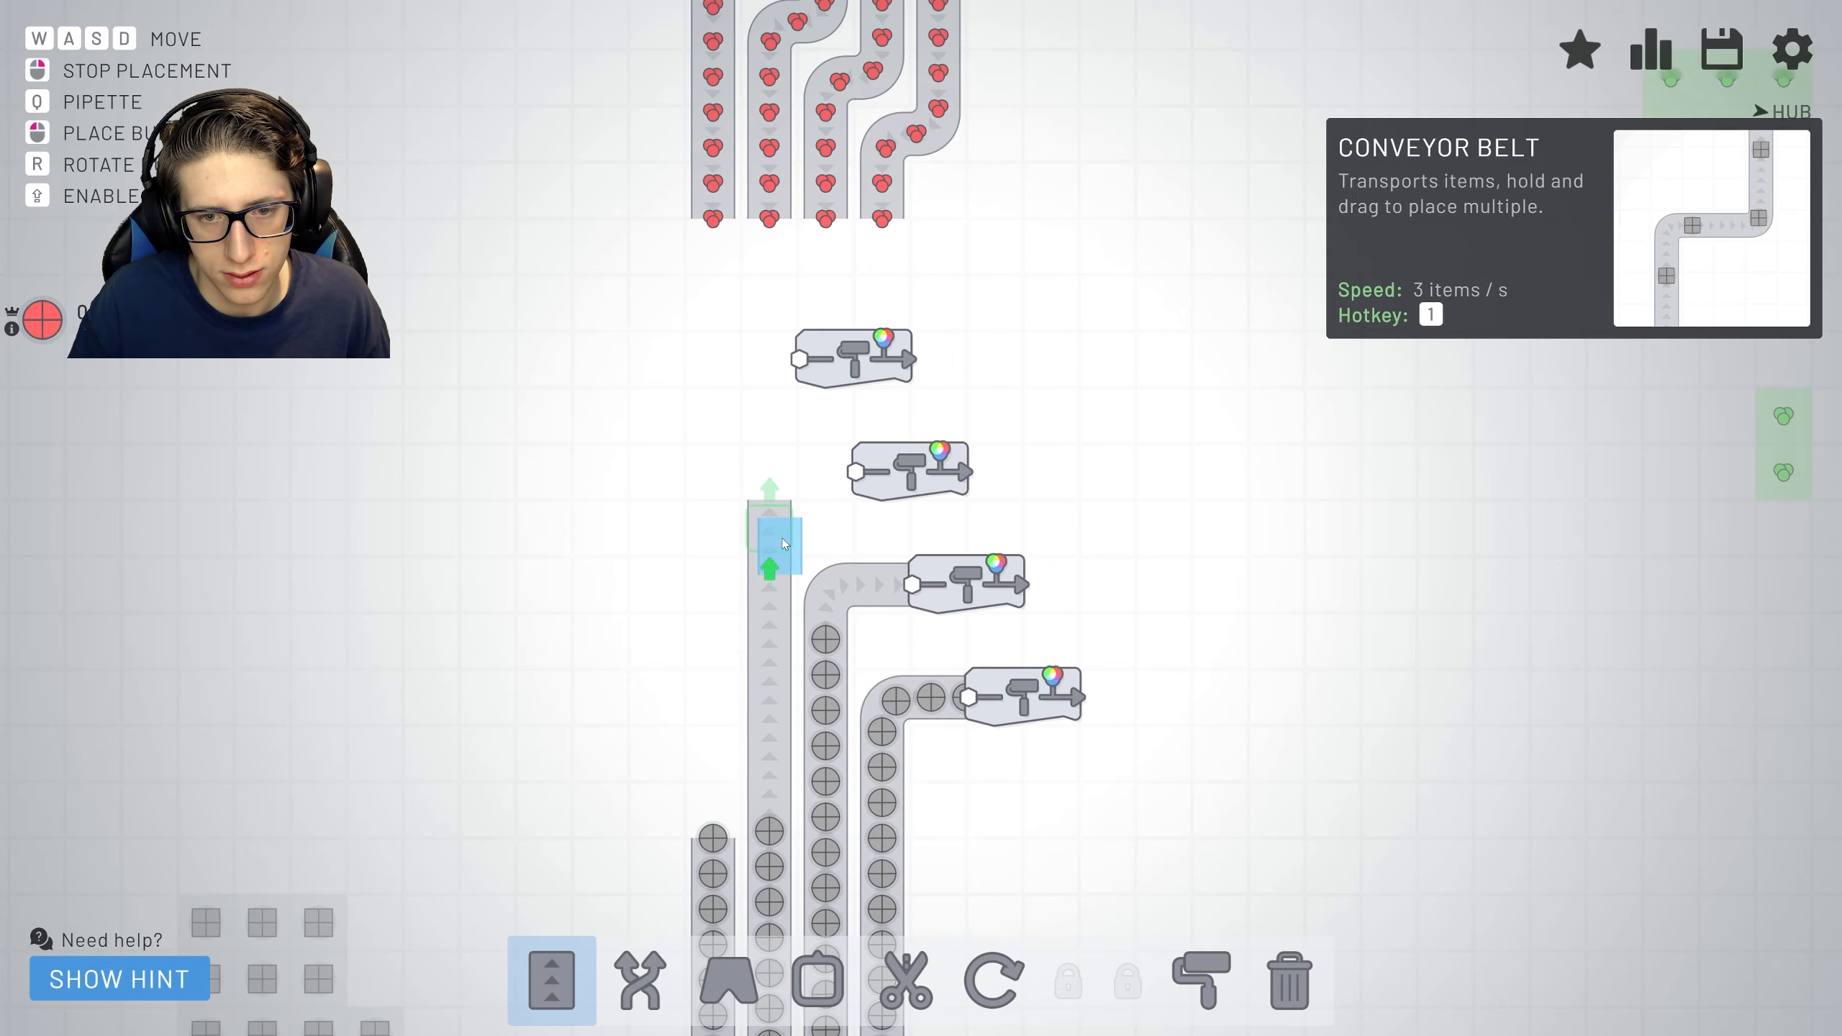
drag(768, 804, 841, 472)
drag(715, 748, 784, 360)
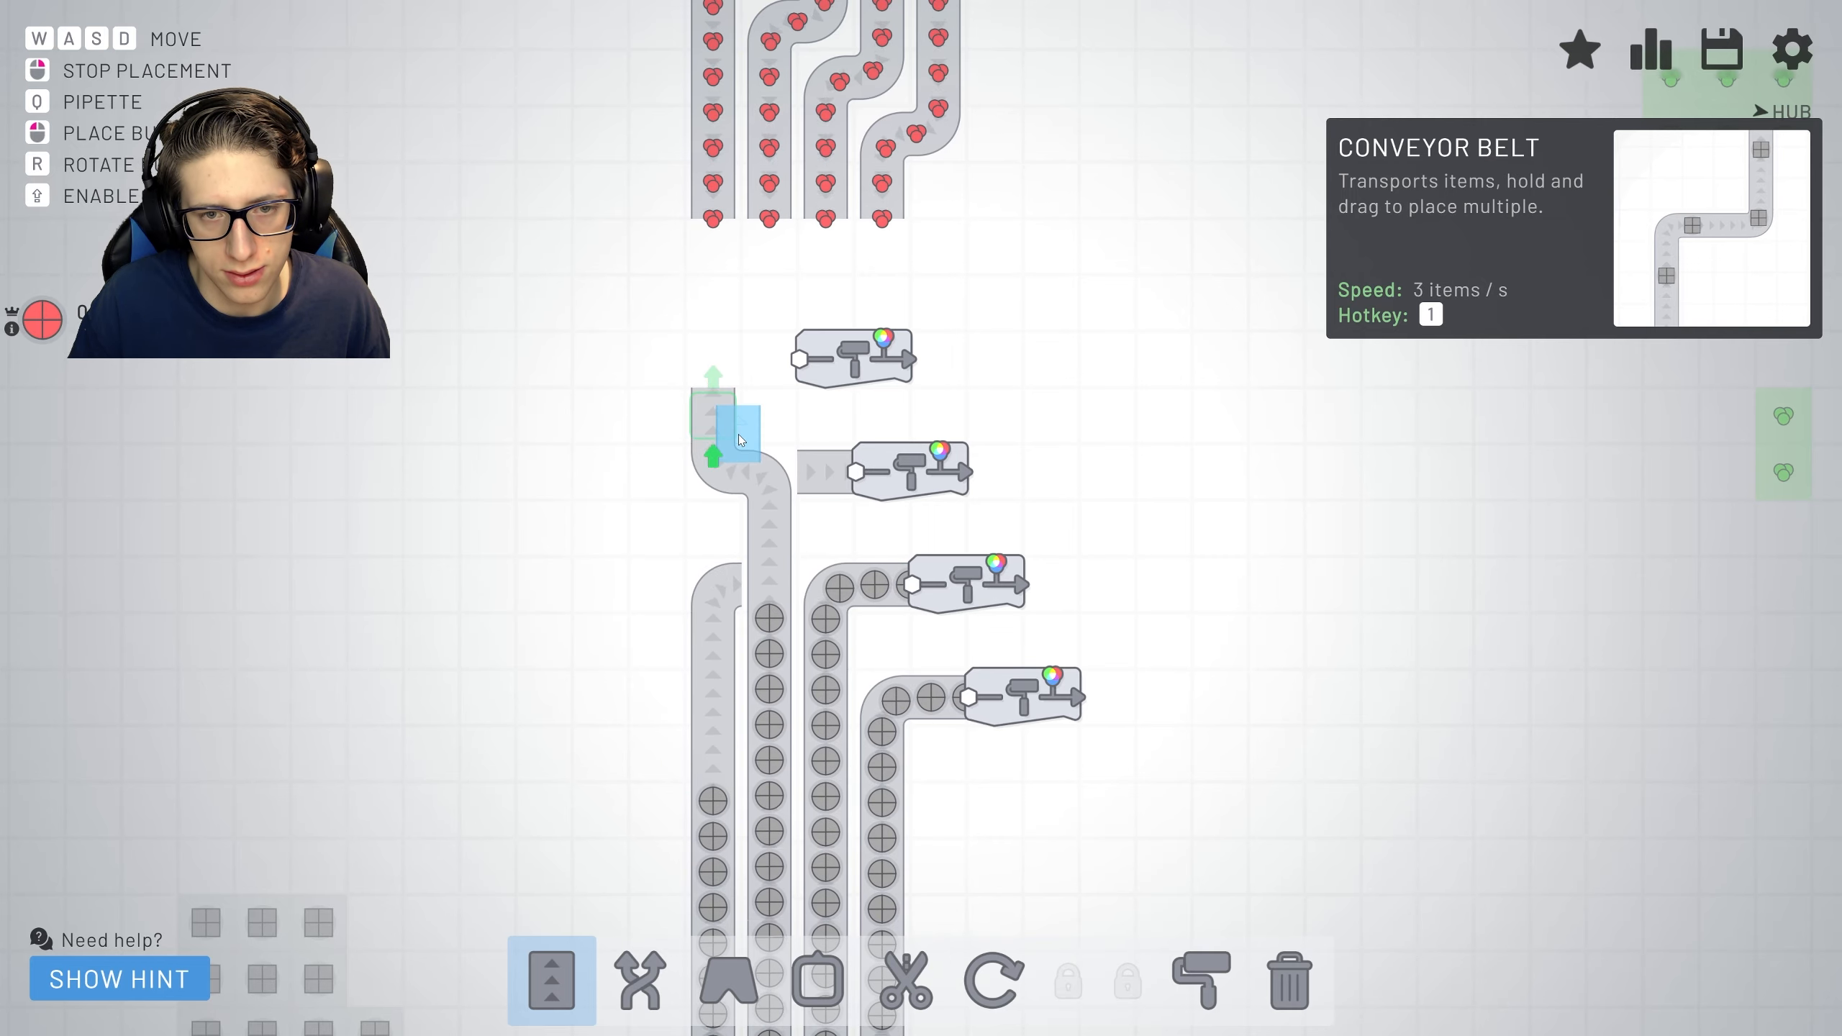
right_click(744, 478)
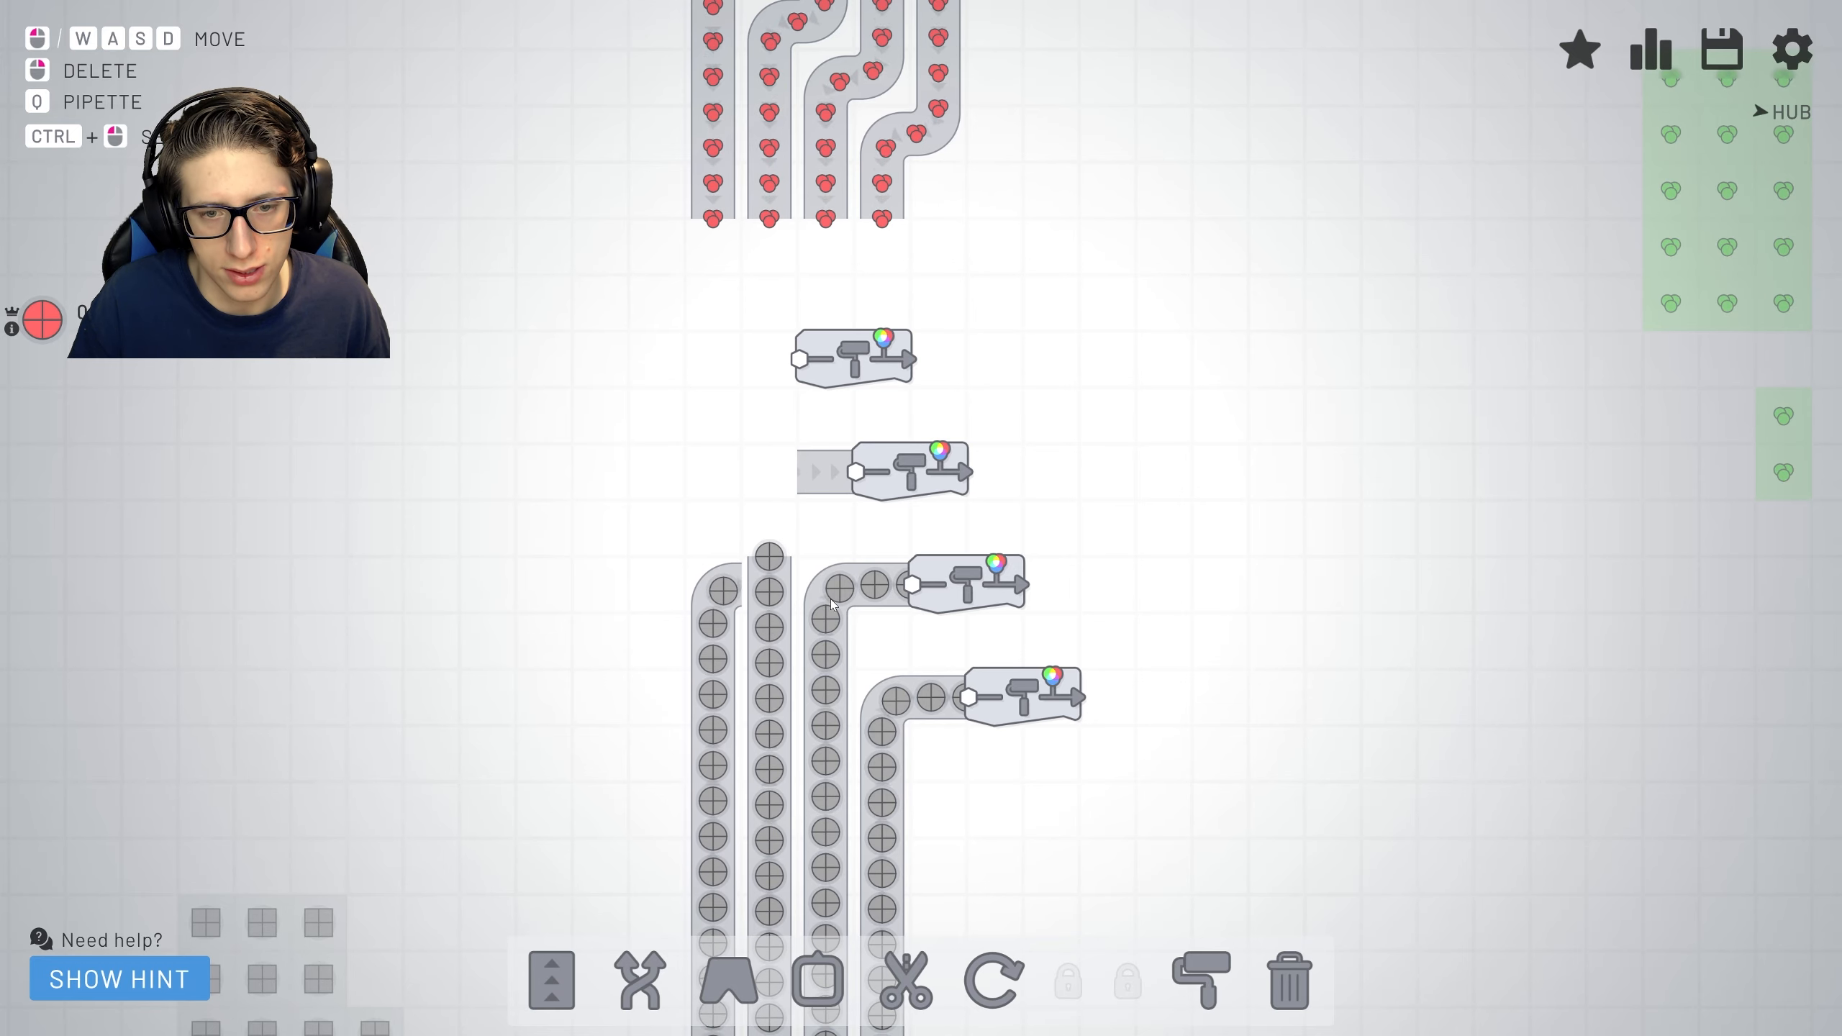
Start bringing a red paint belt down into the top painter.
key(1)
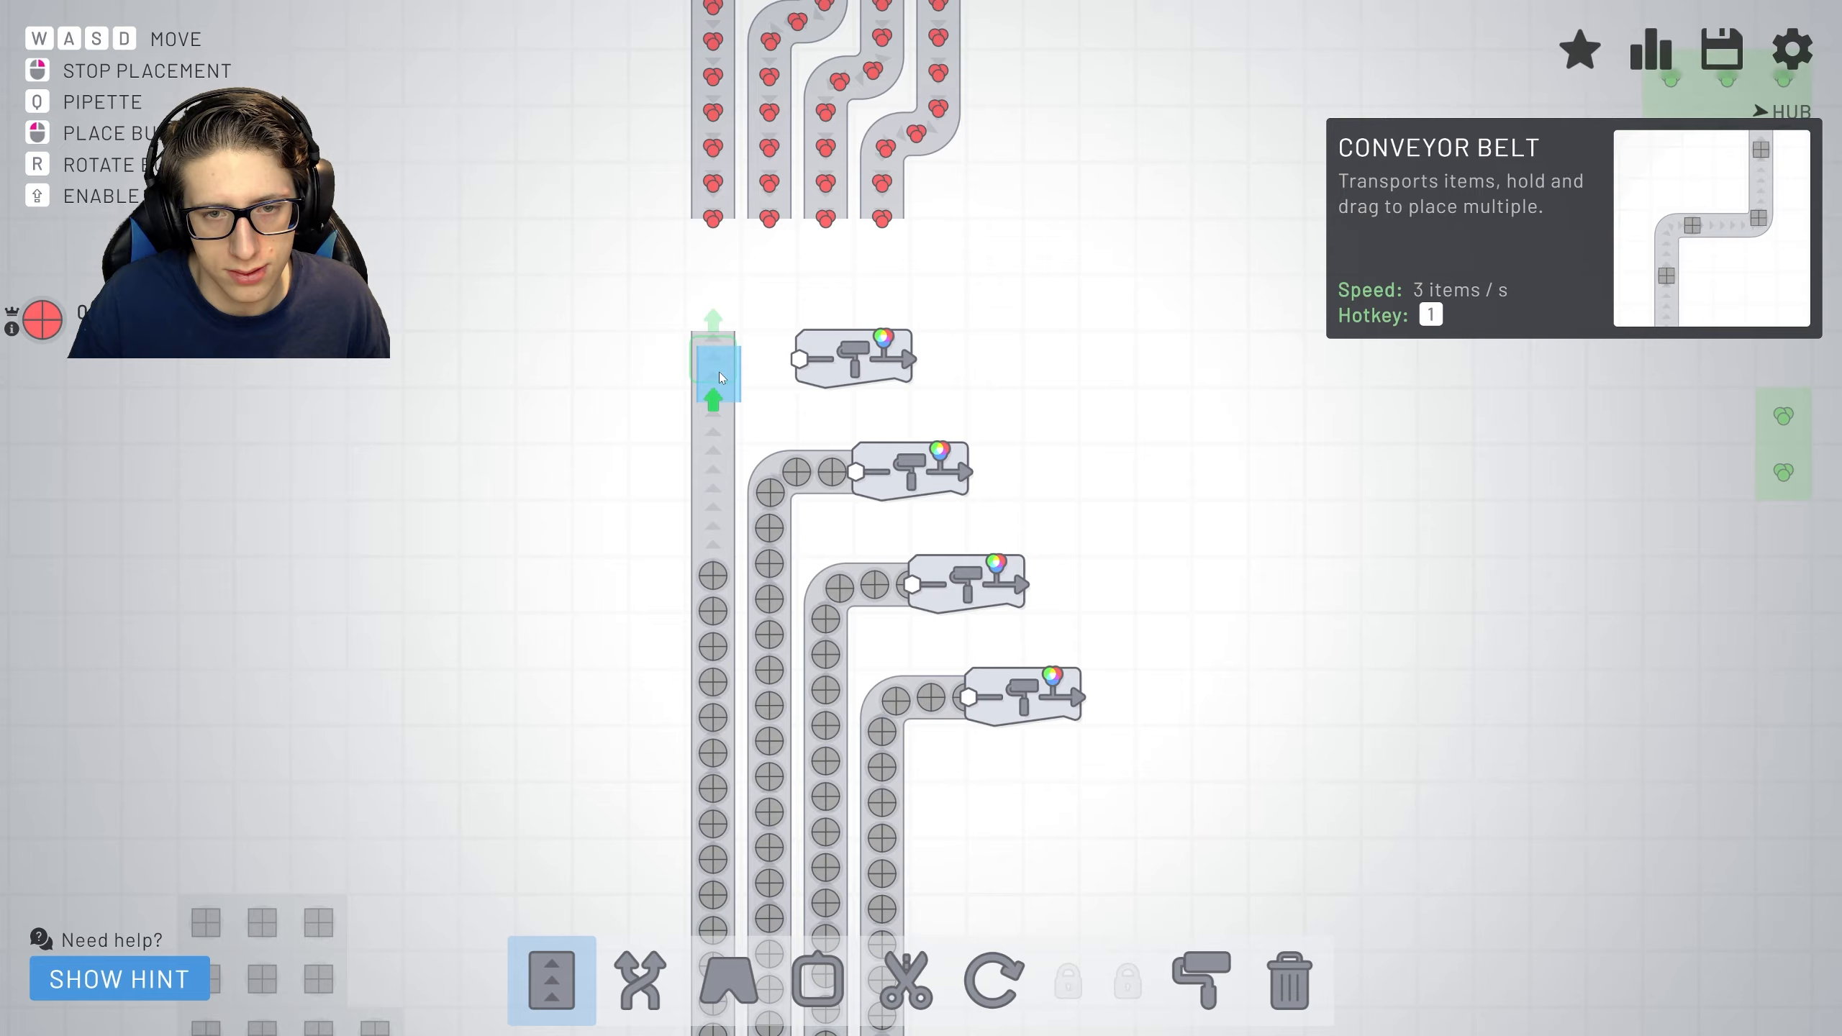
right_click(848, 474)
key(w)
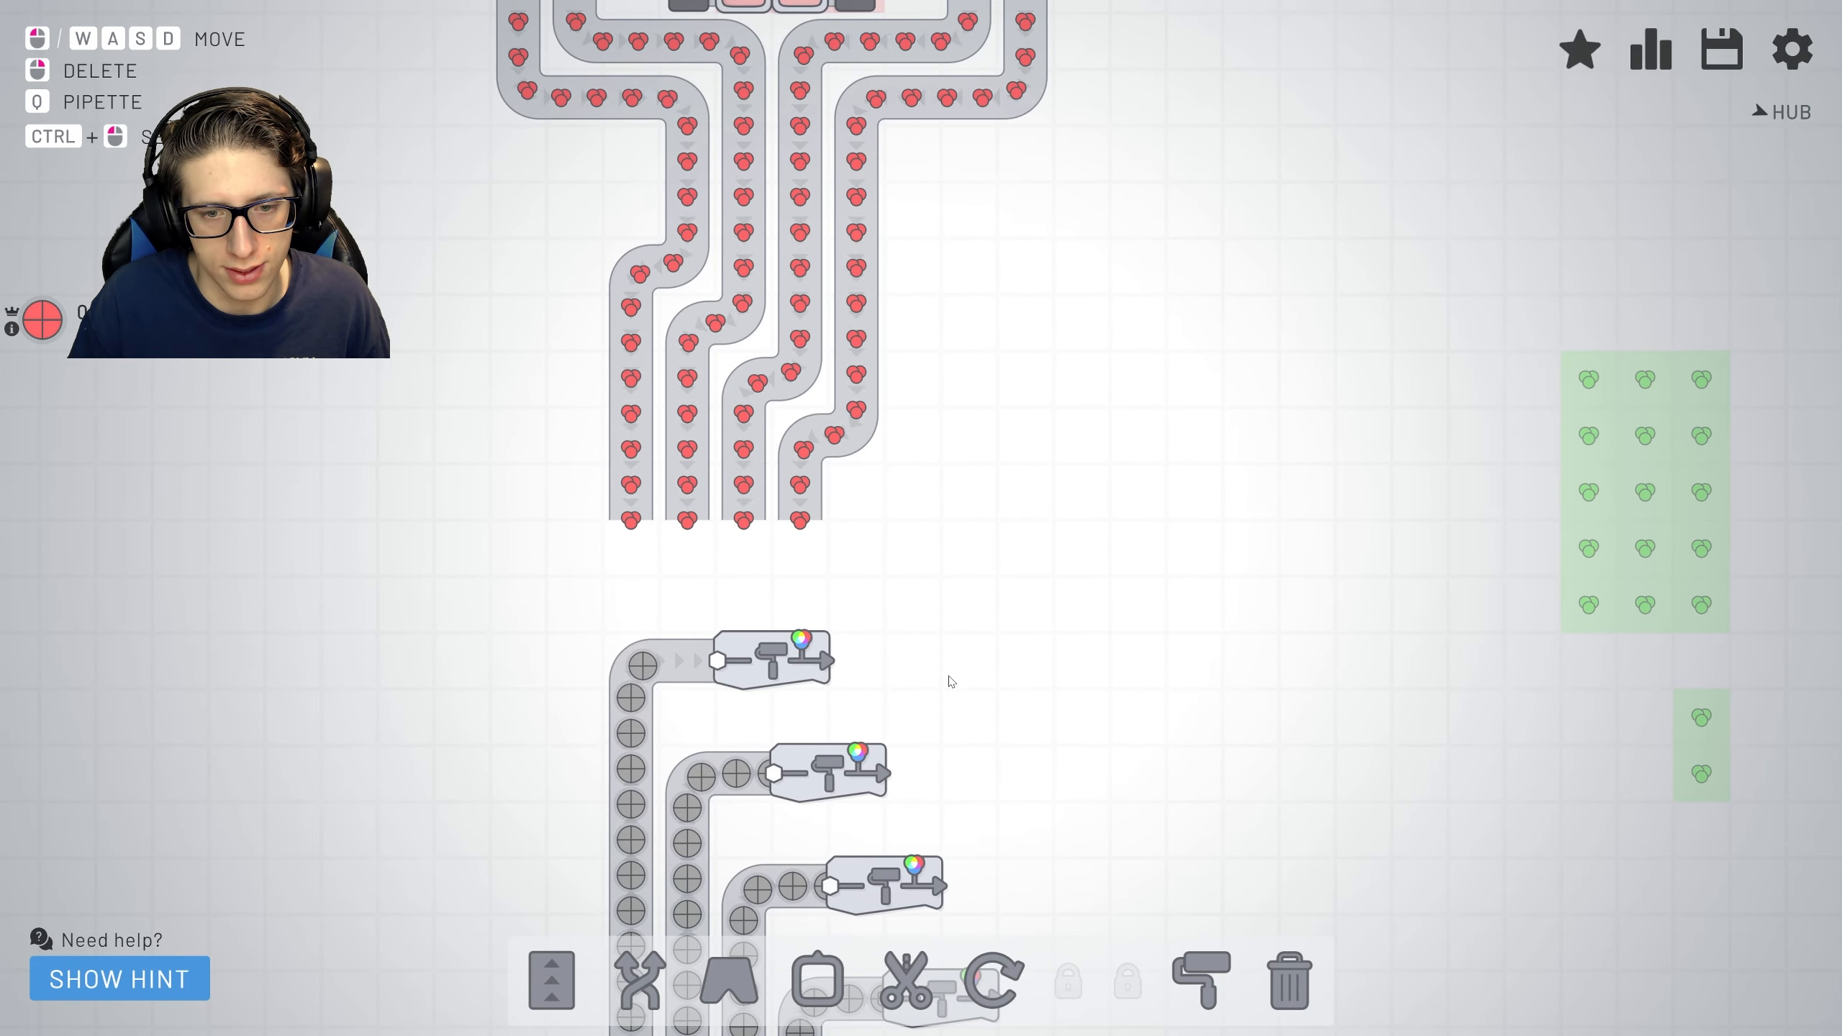
scroll(929, 623, up, 2)
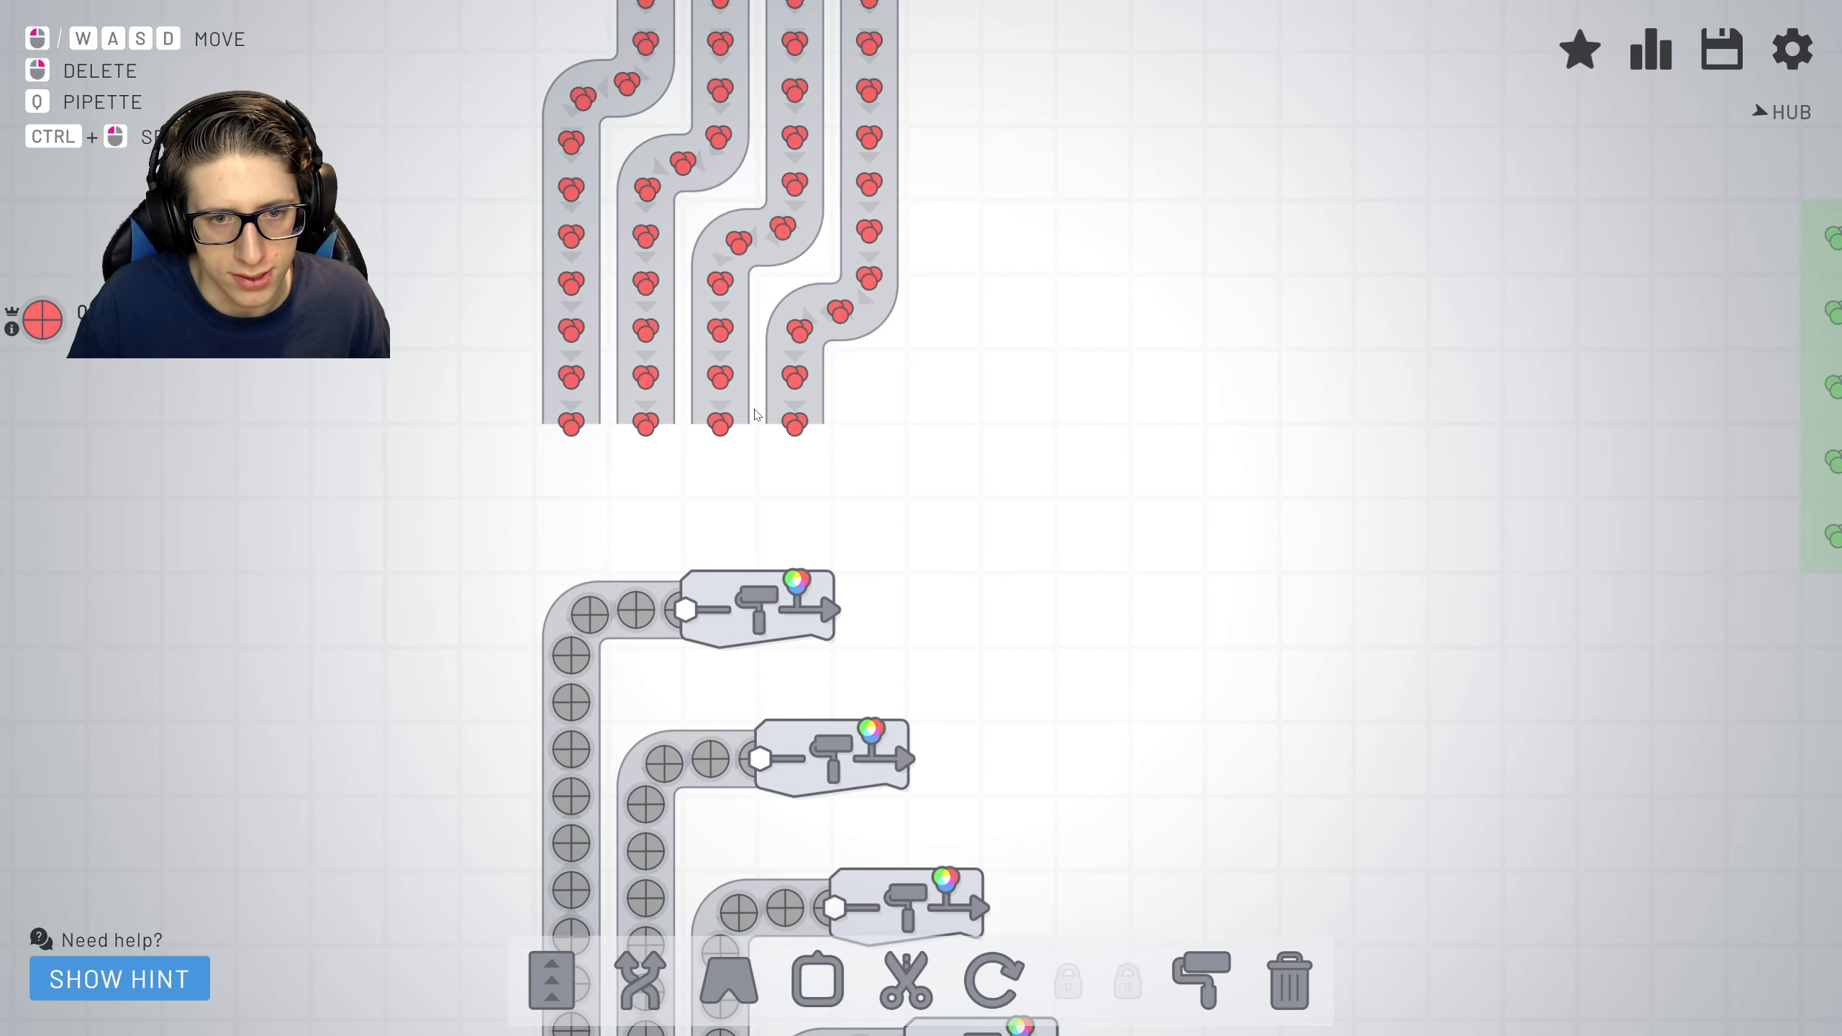
scroll(813, 408, down, 2)
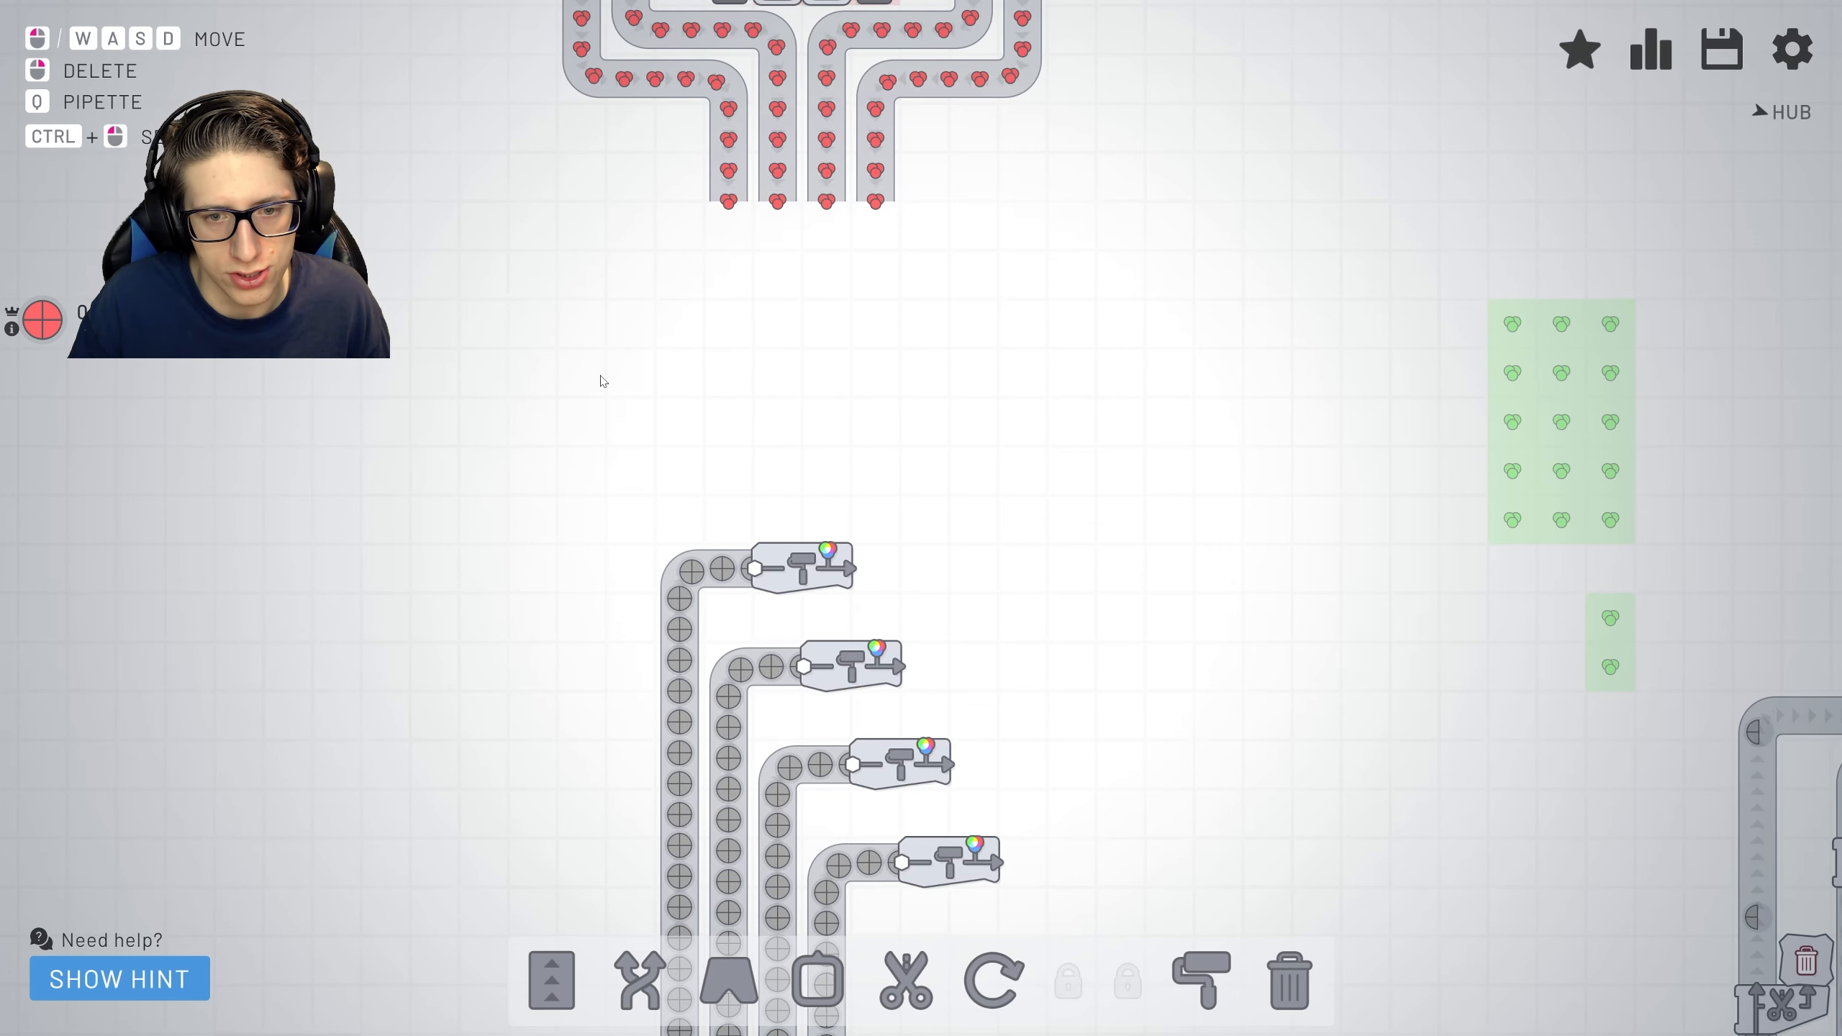
key(w)
click(573, 976)
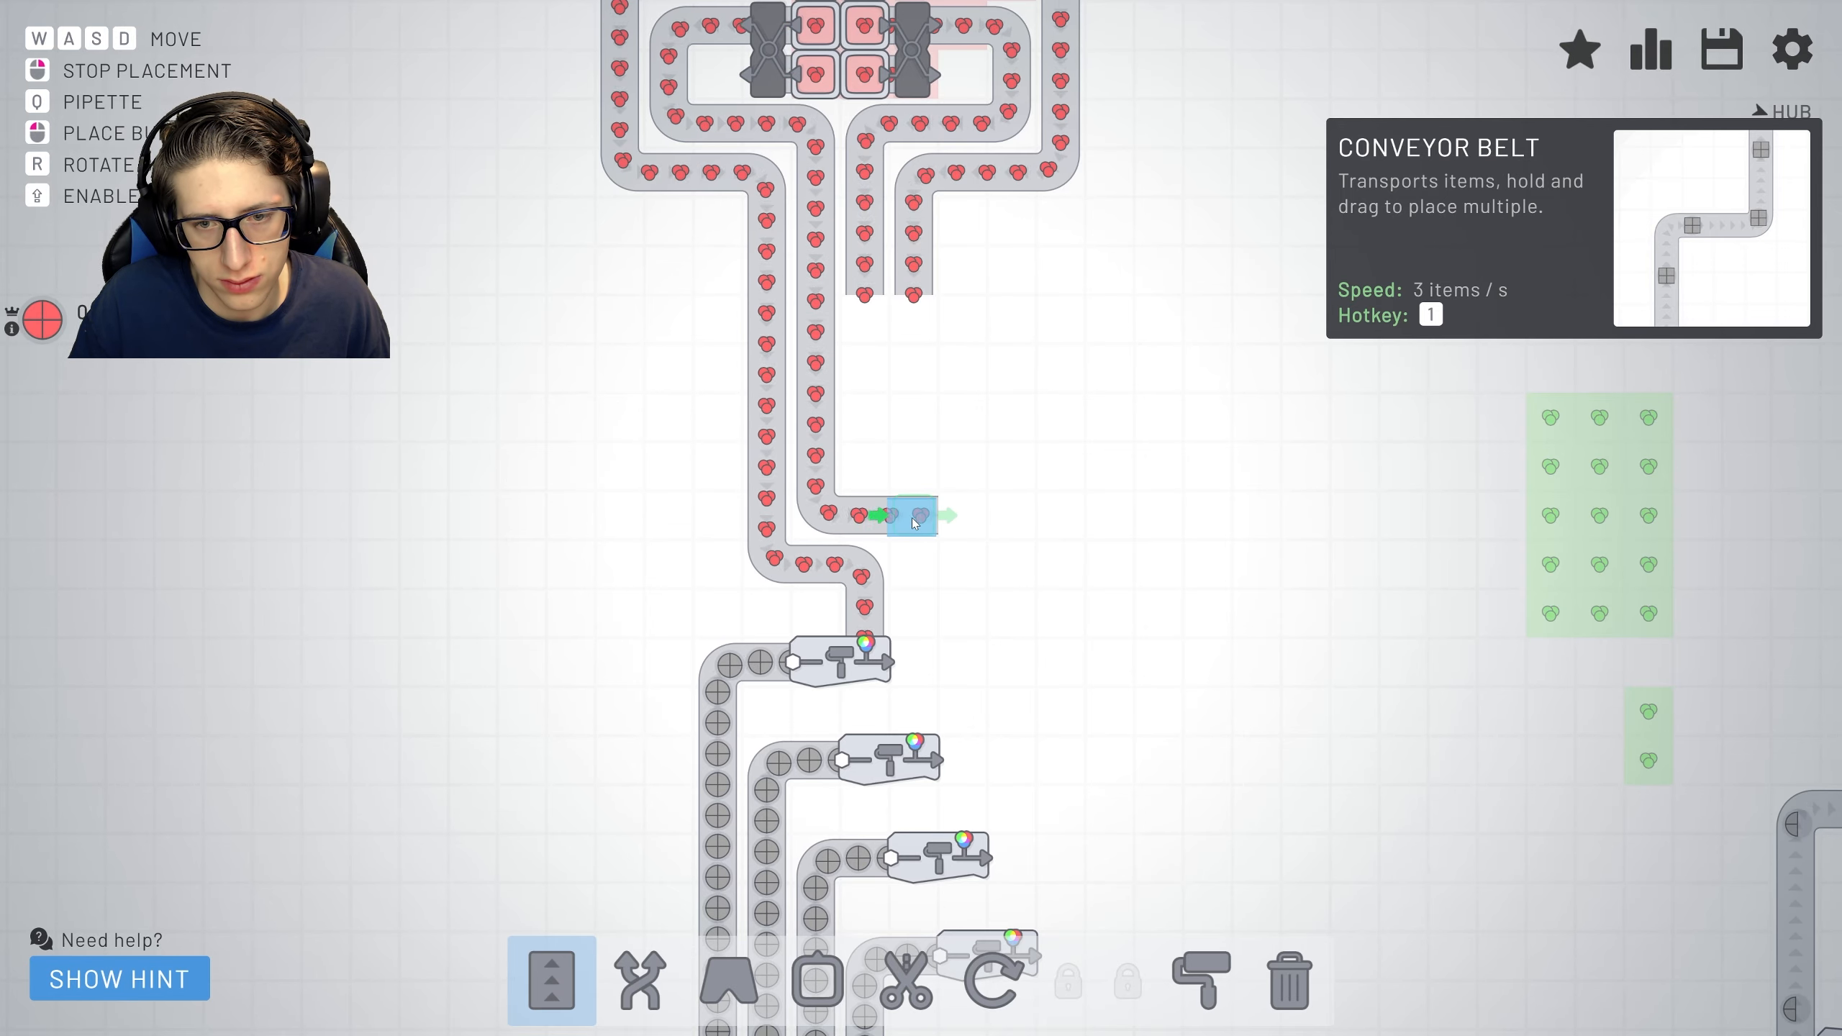
scroll(973, 656, up, 2)
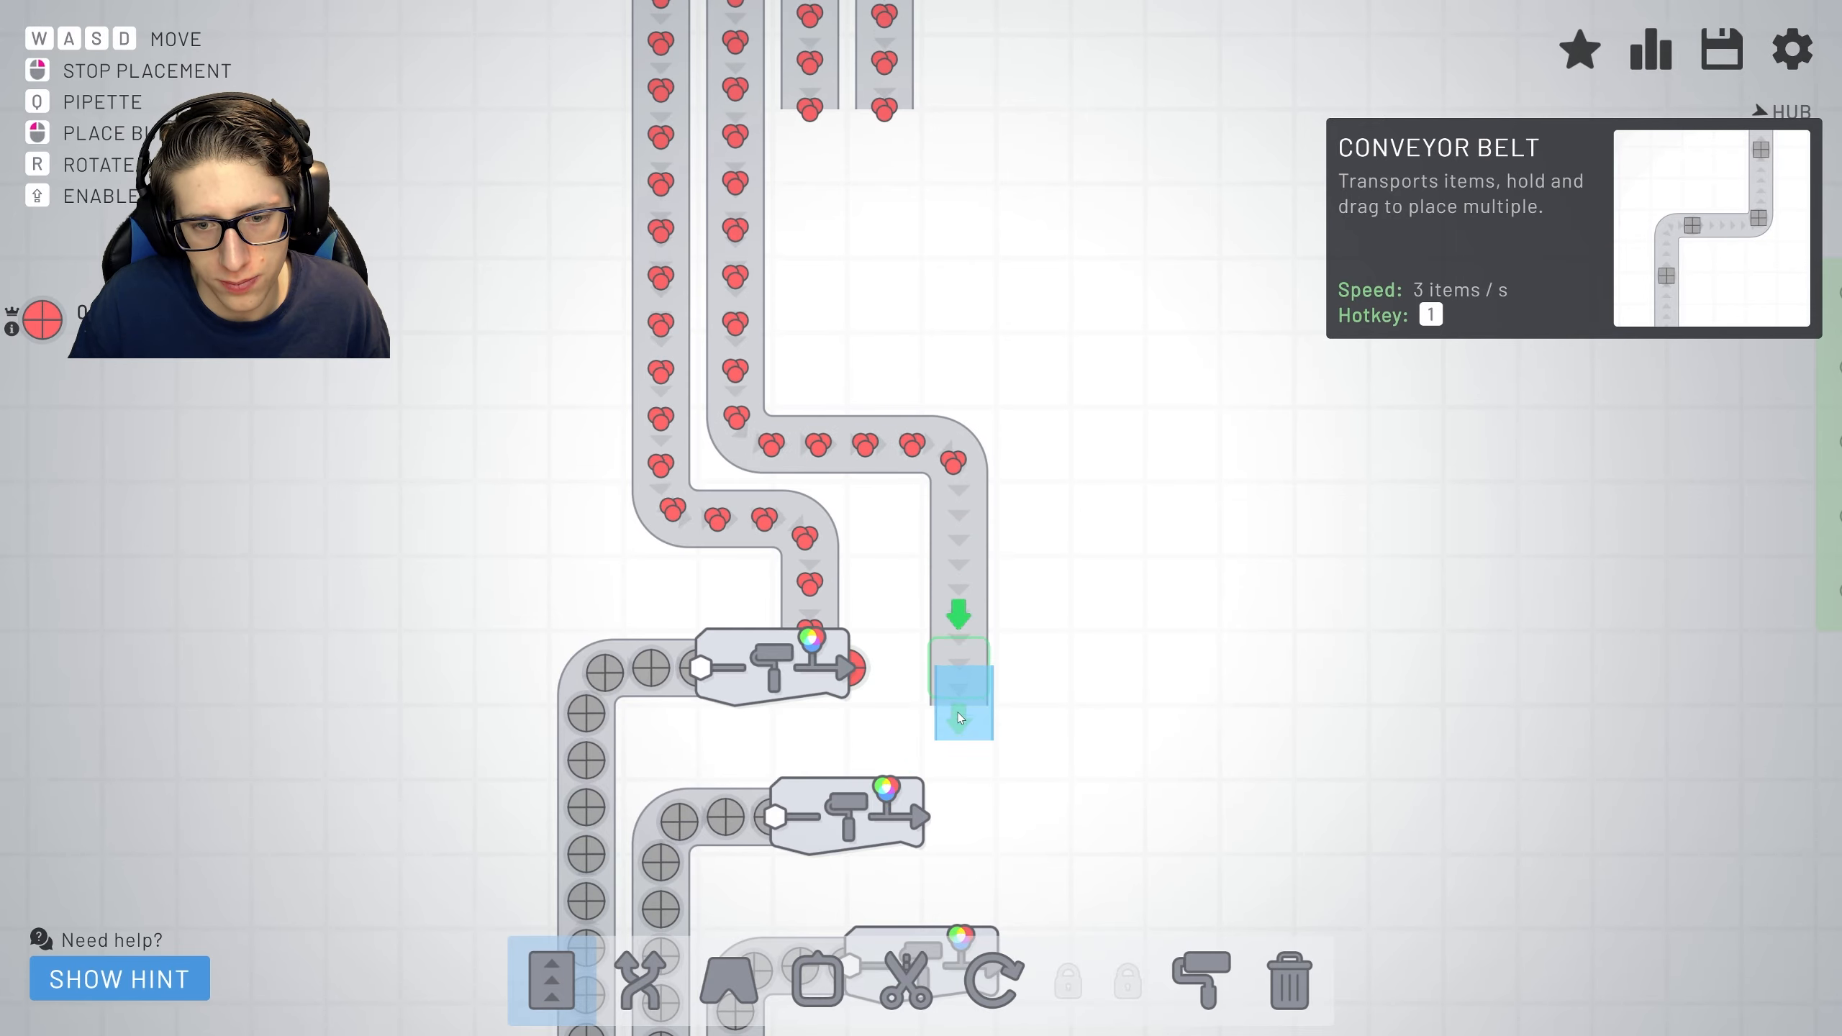
scroll(912, 749, down, 3)
scroll(892, 577, down, 3)
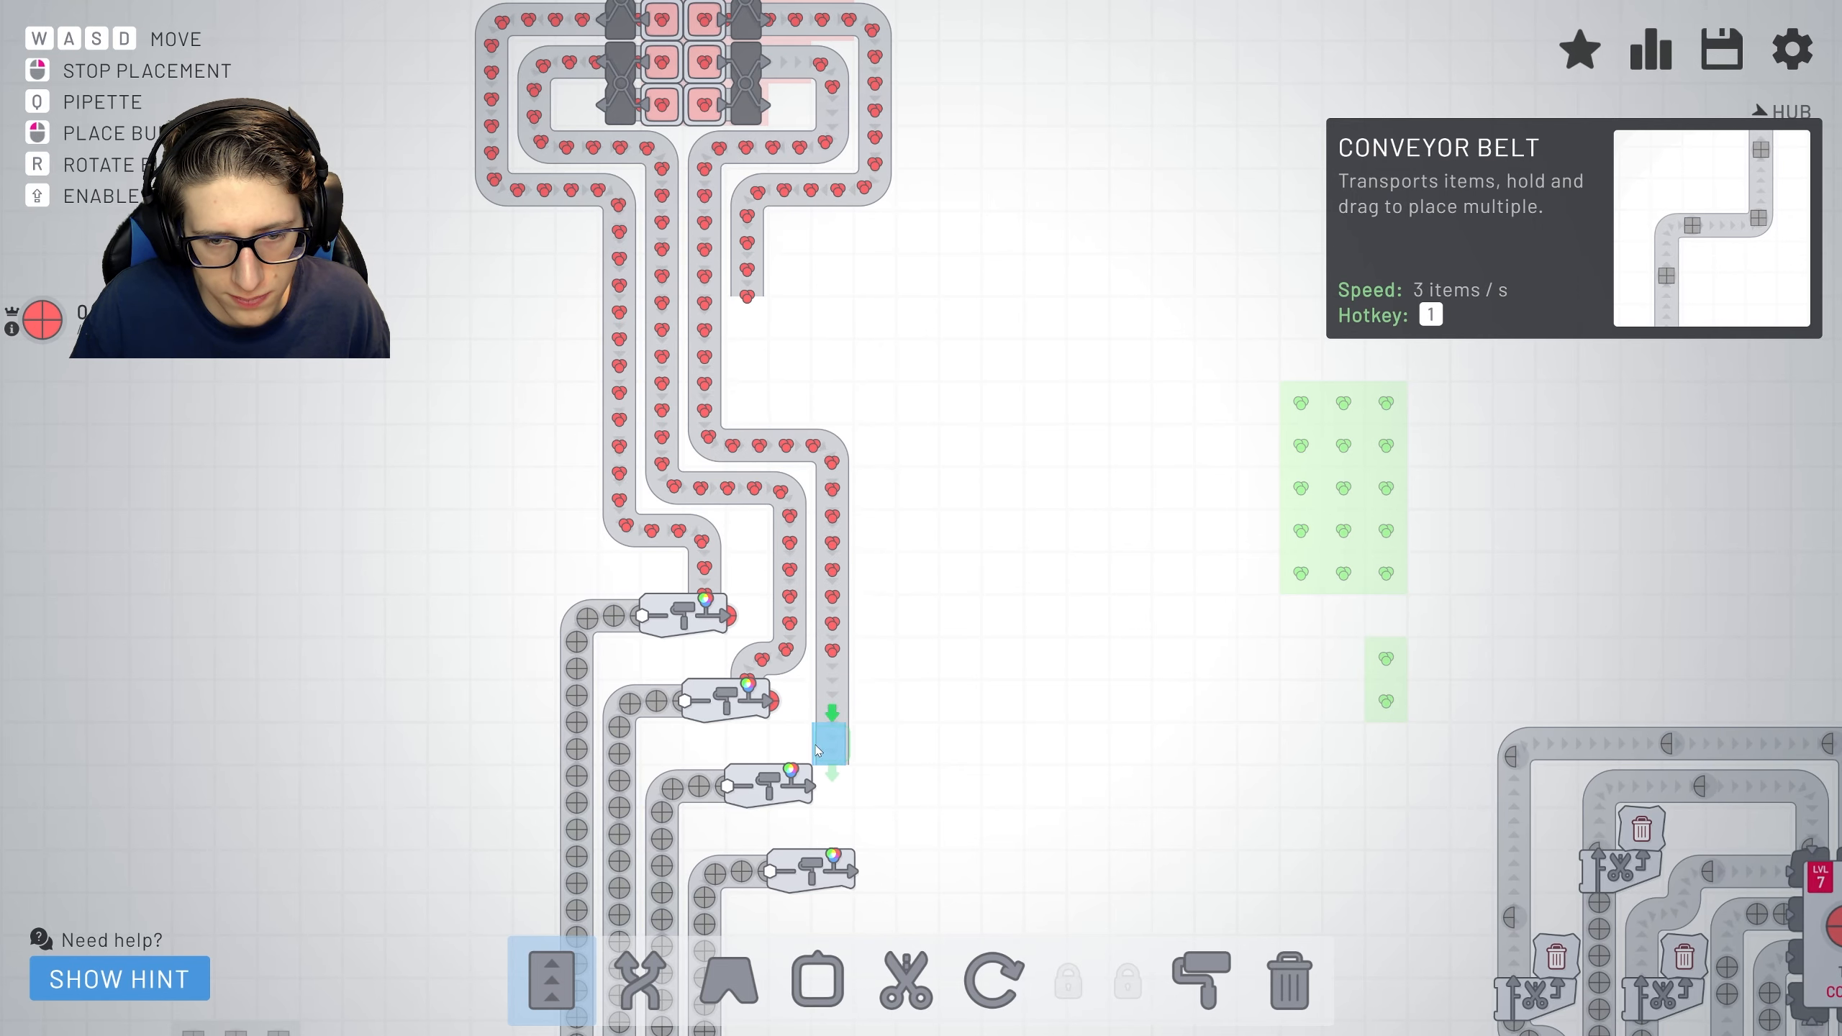
Route the four red paint belts down into each painter's top paint input, cancelling belts that would overwrite.
right_click(782, 748)
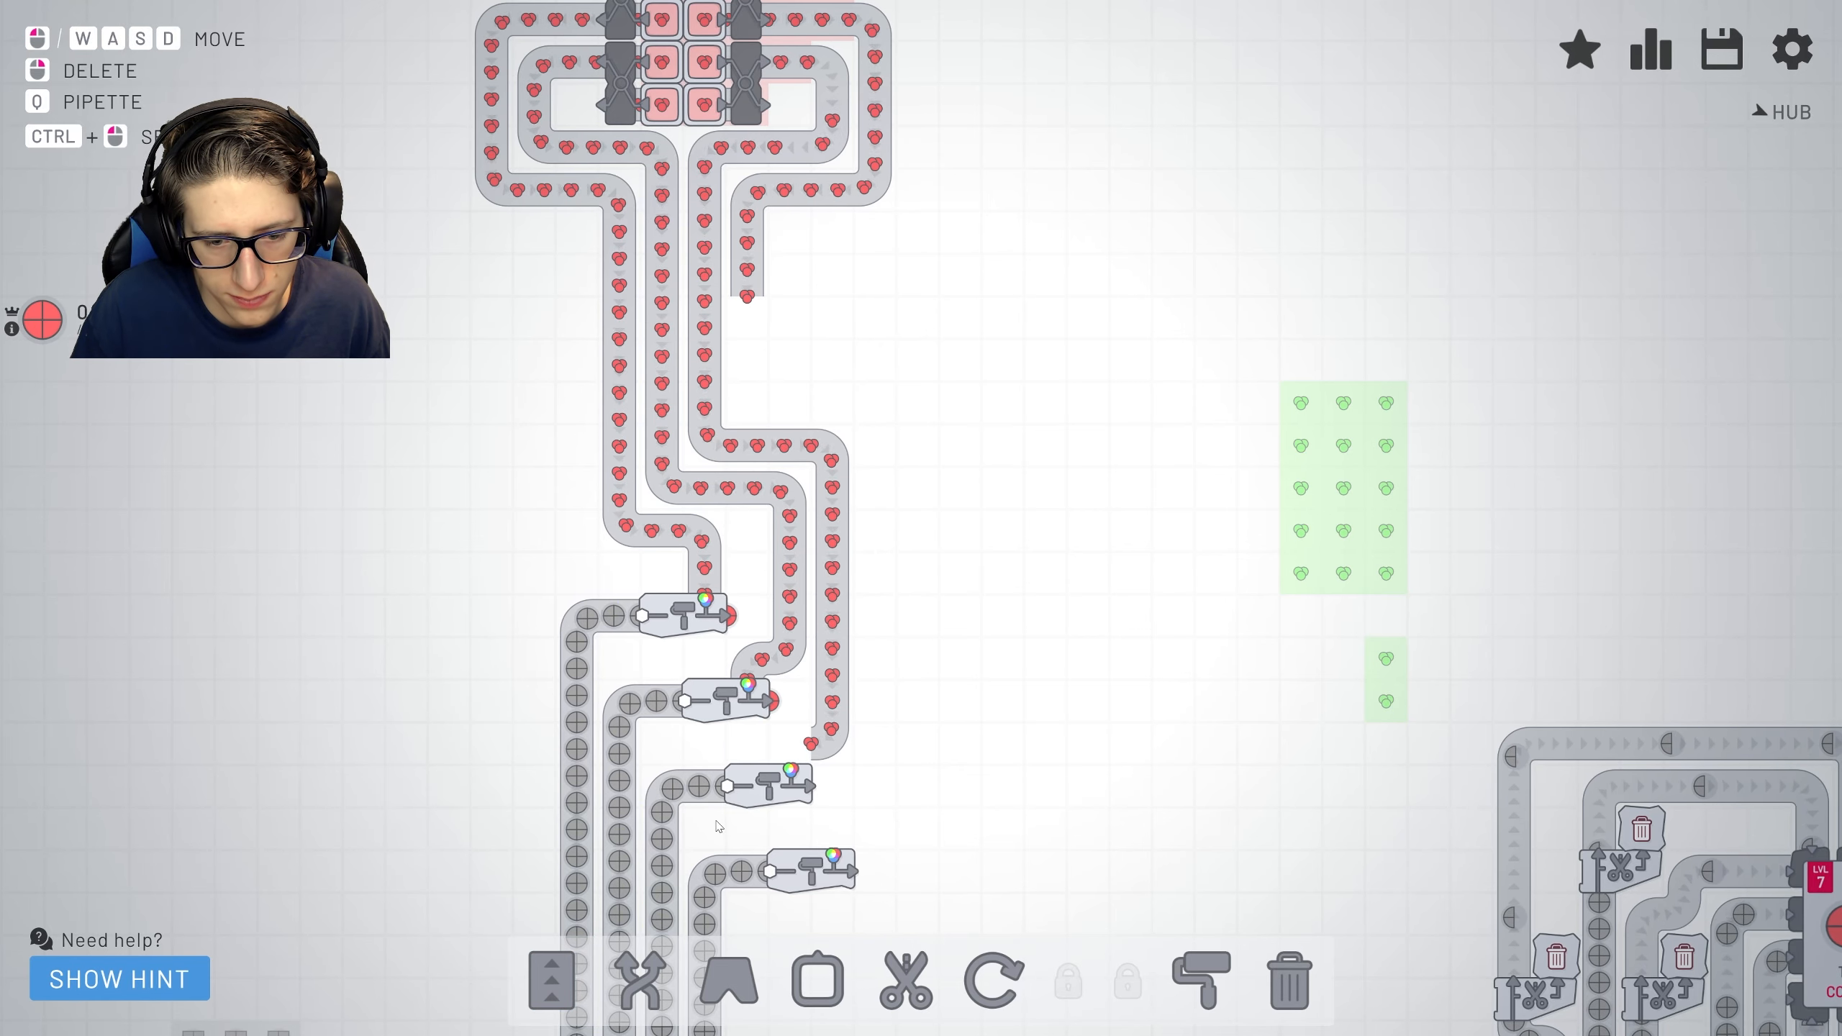
click(554, 976)
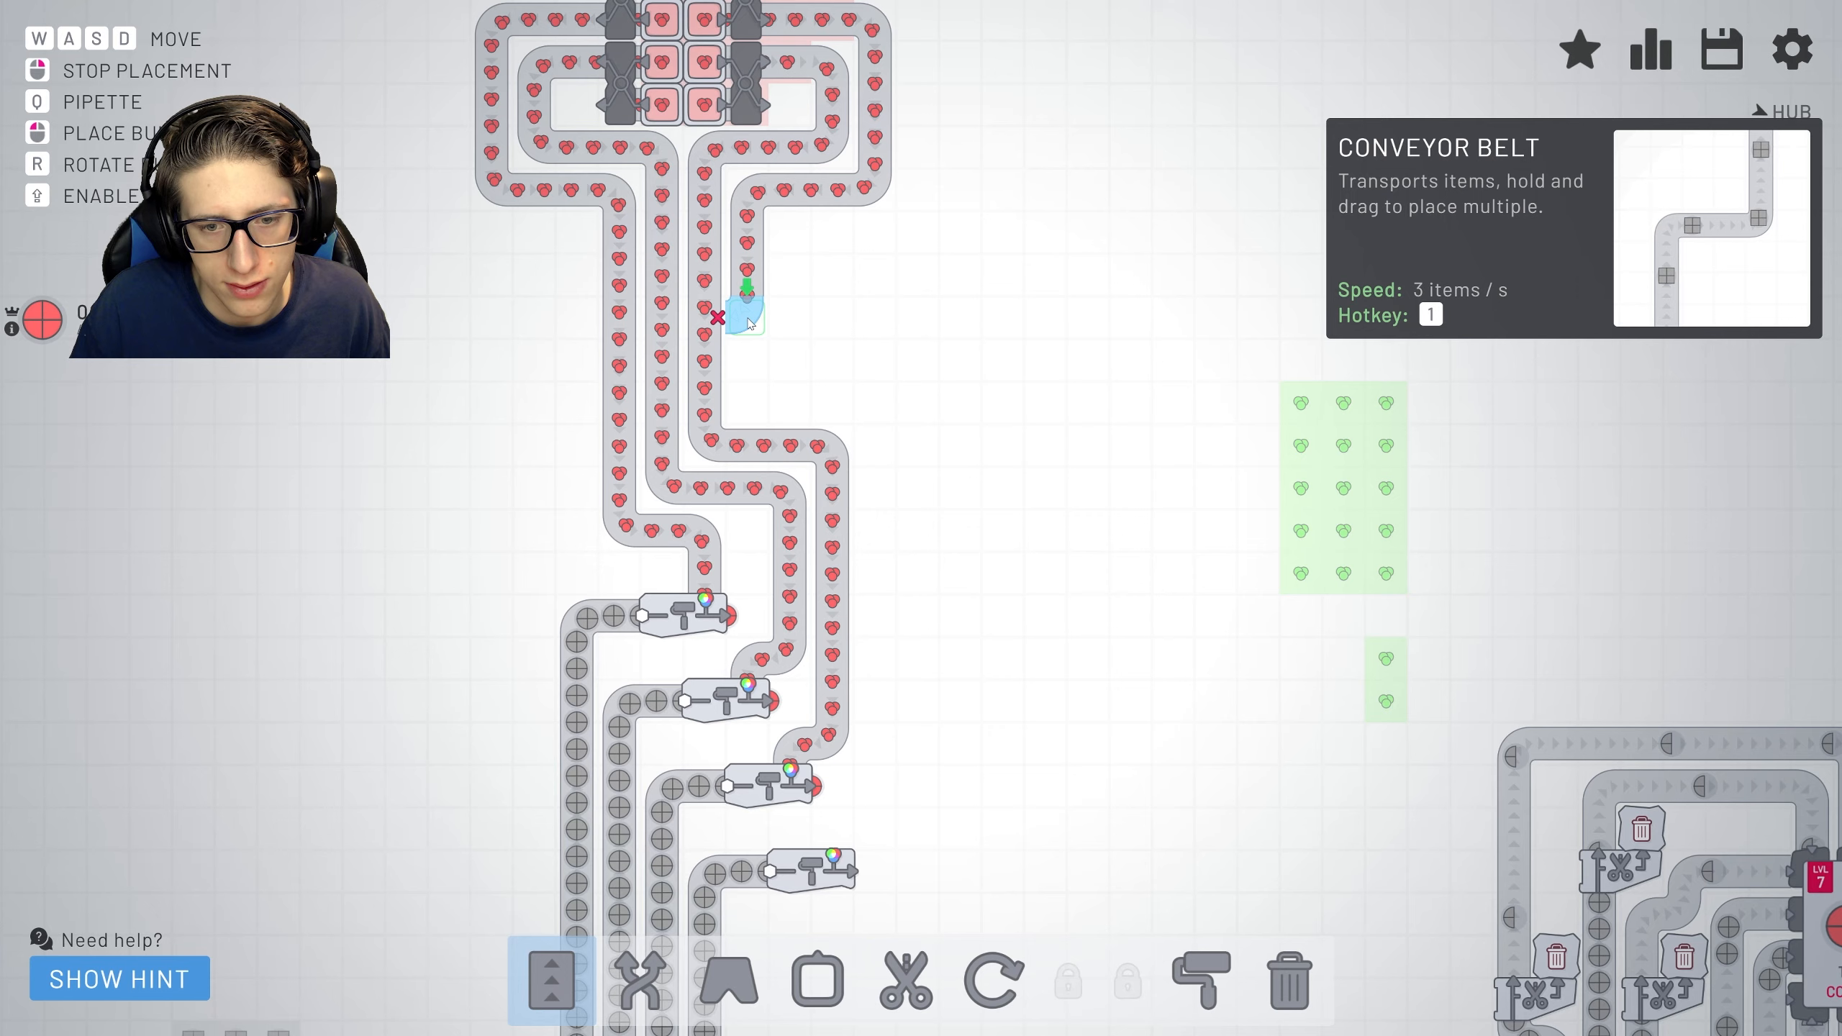
right_click(759, 558)
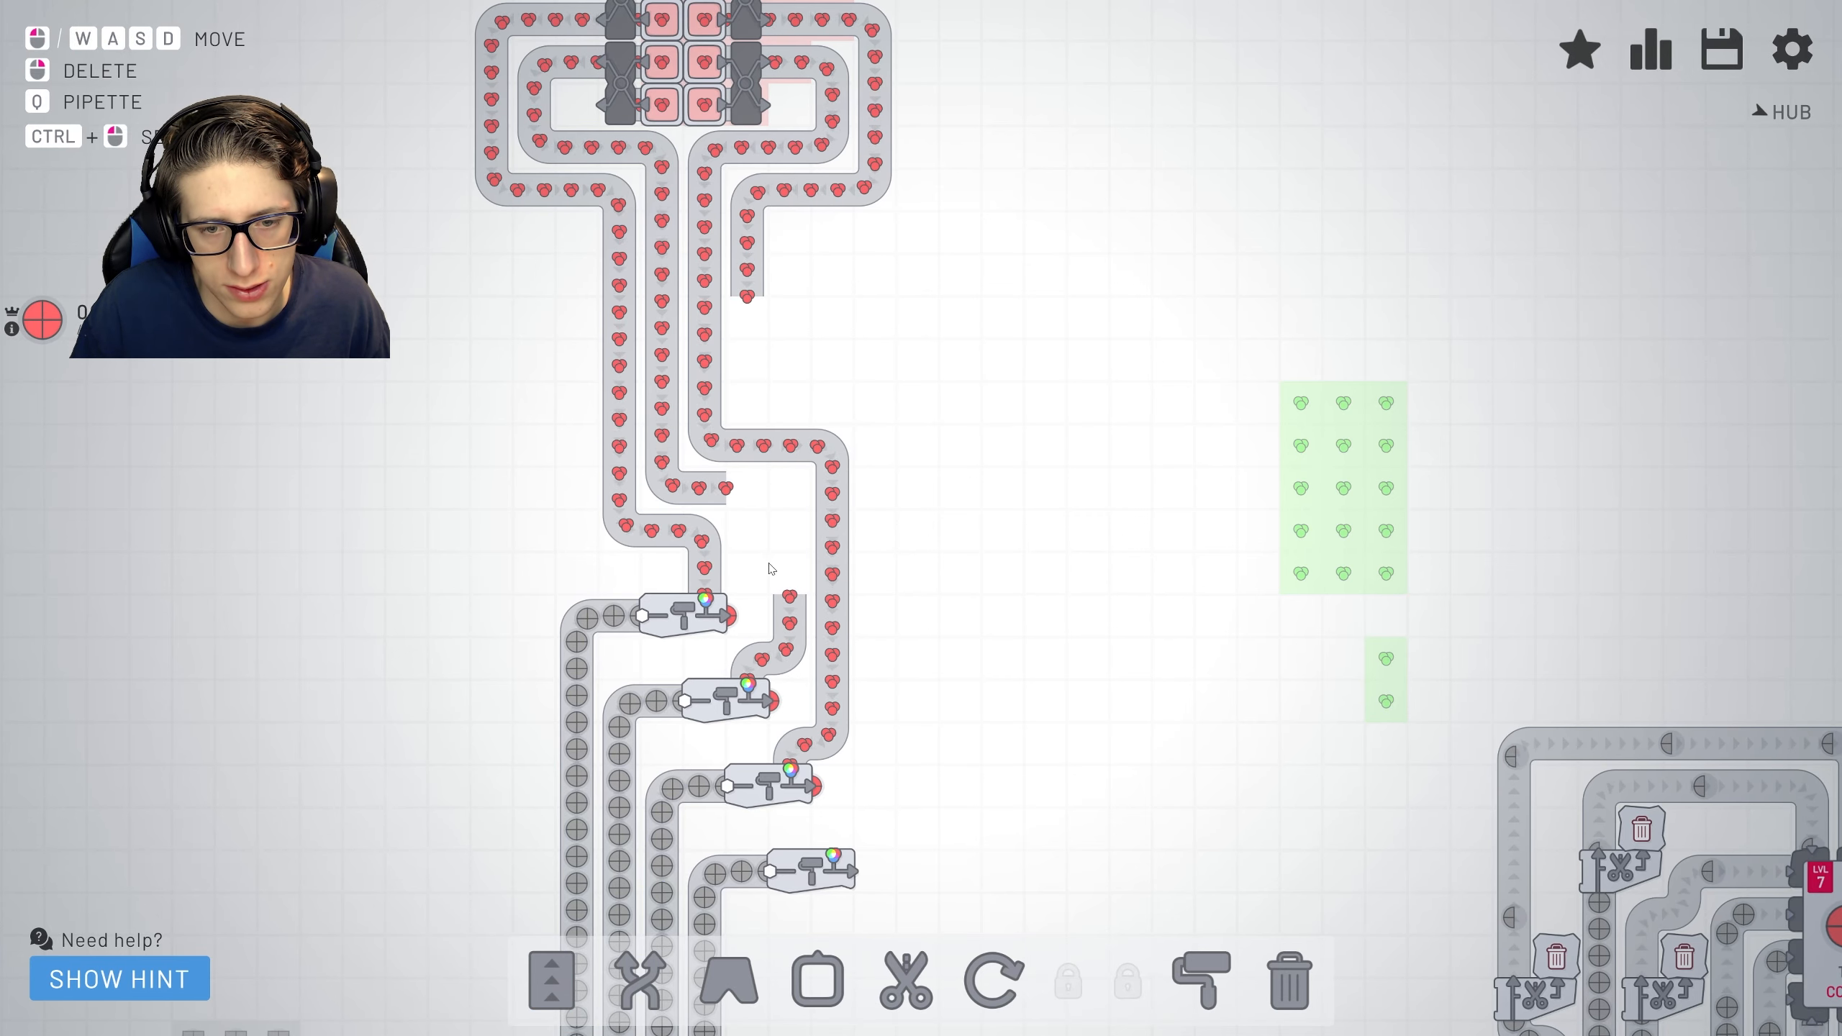
click(554, 976)
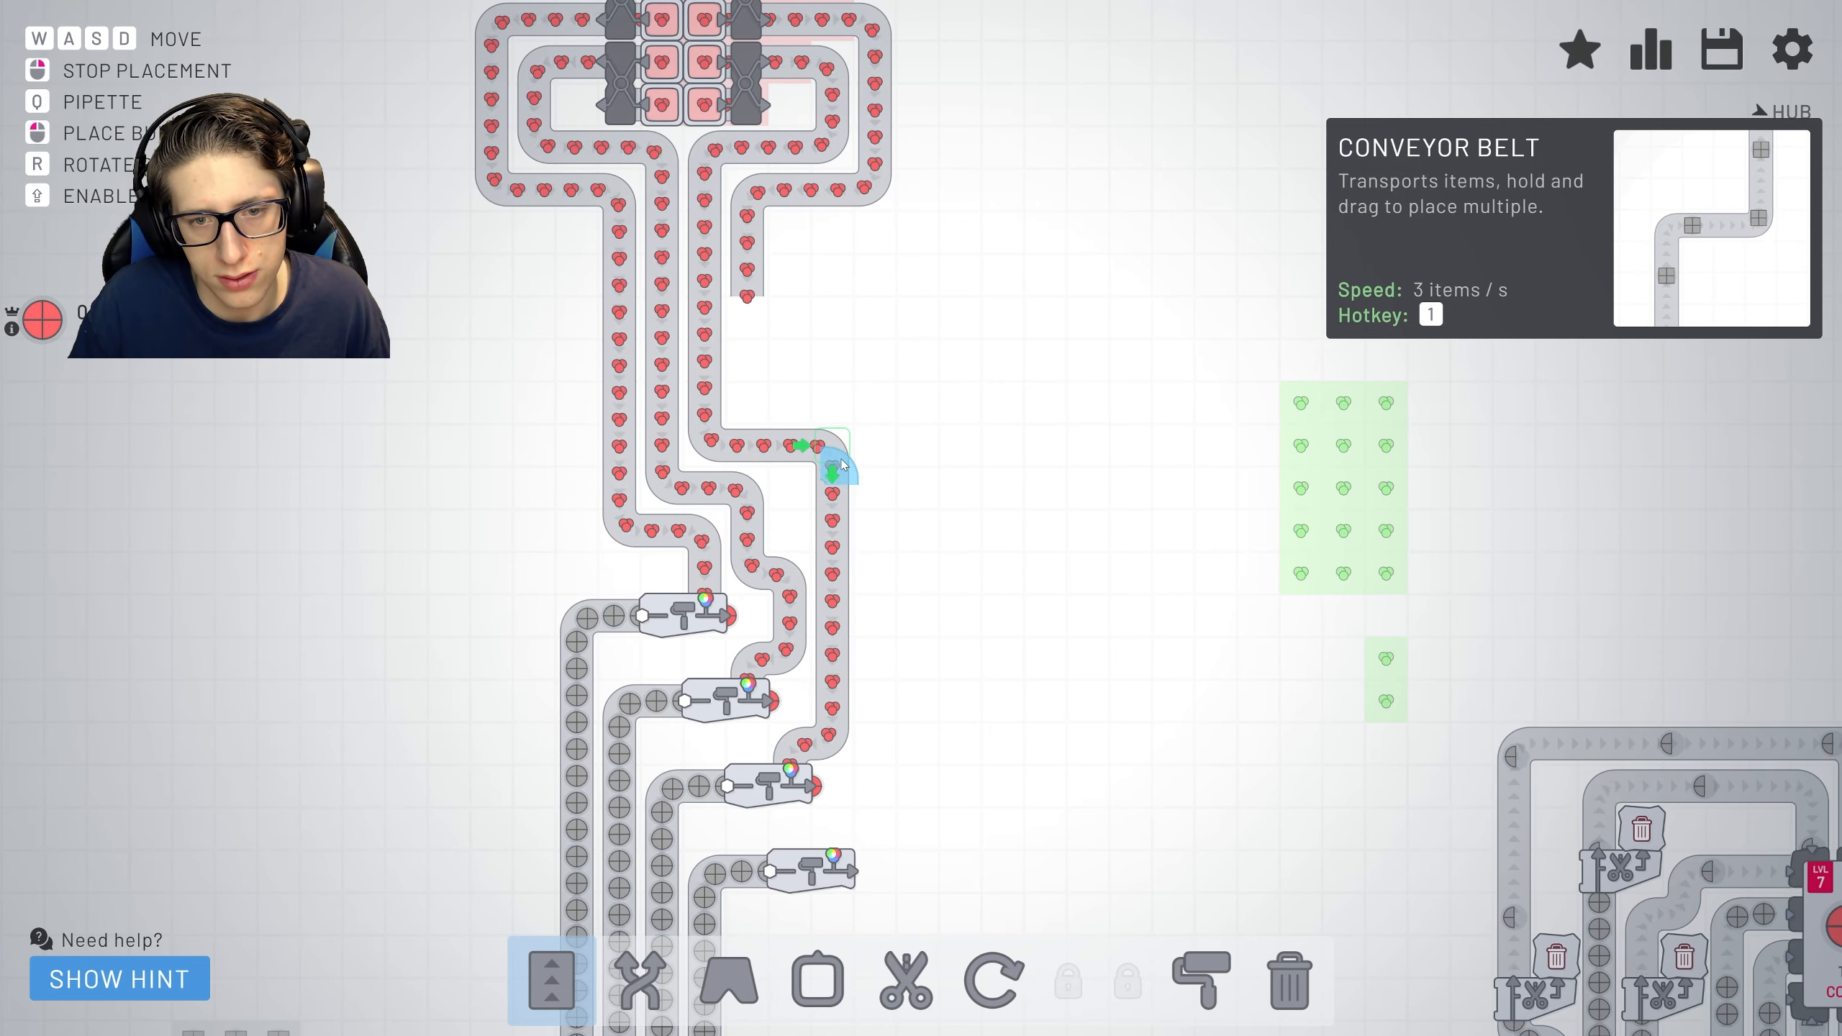
right_click(914, 421)
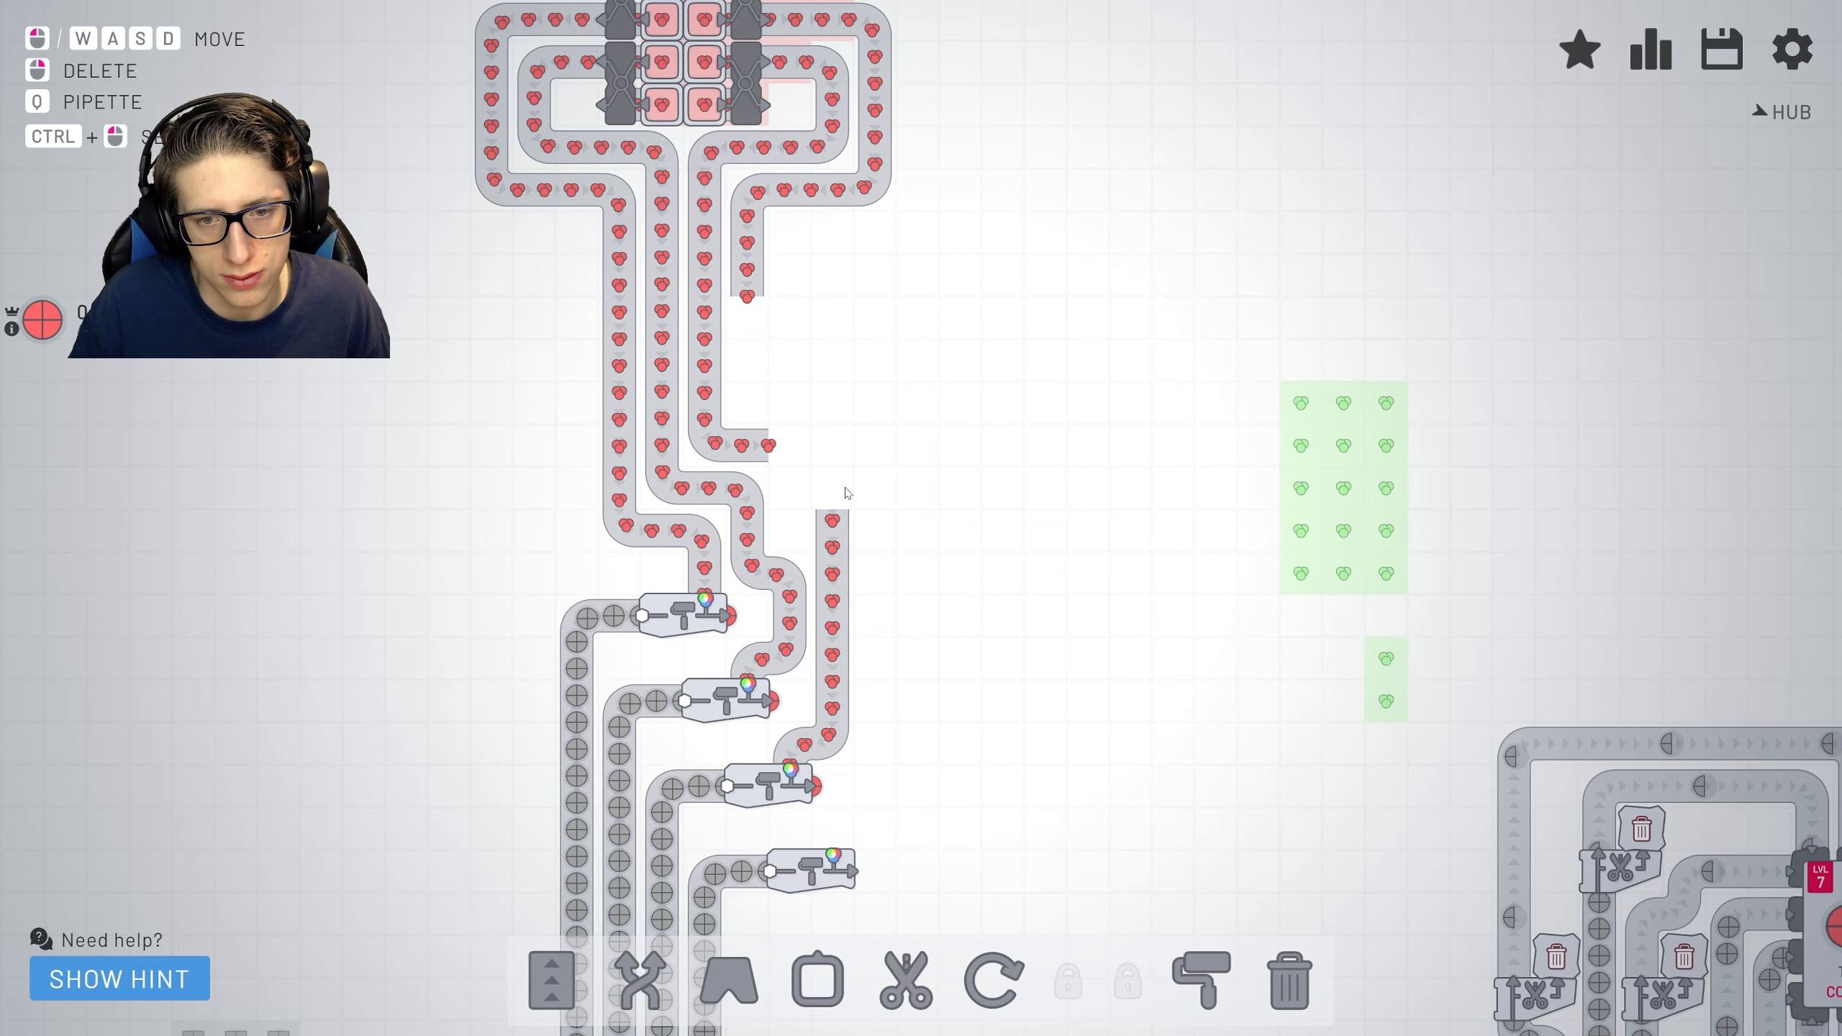
key(1)
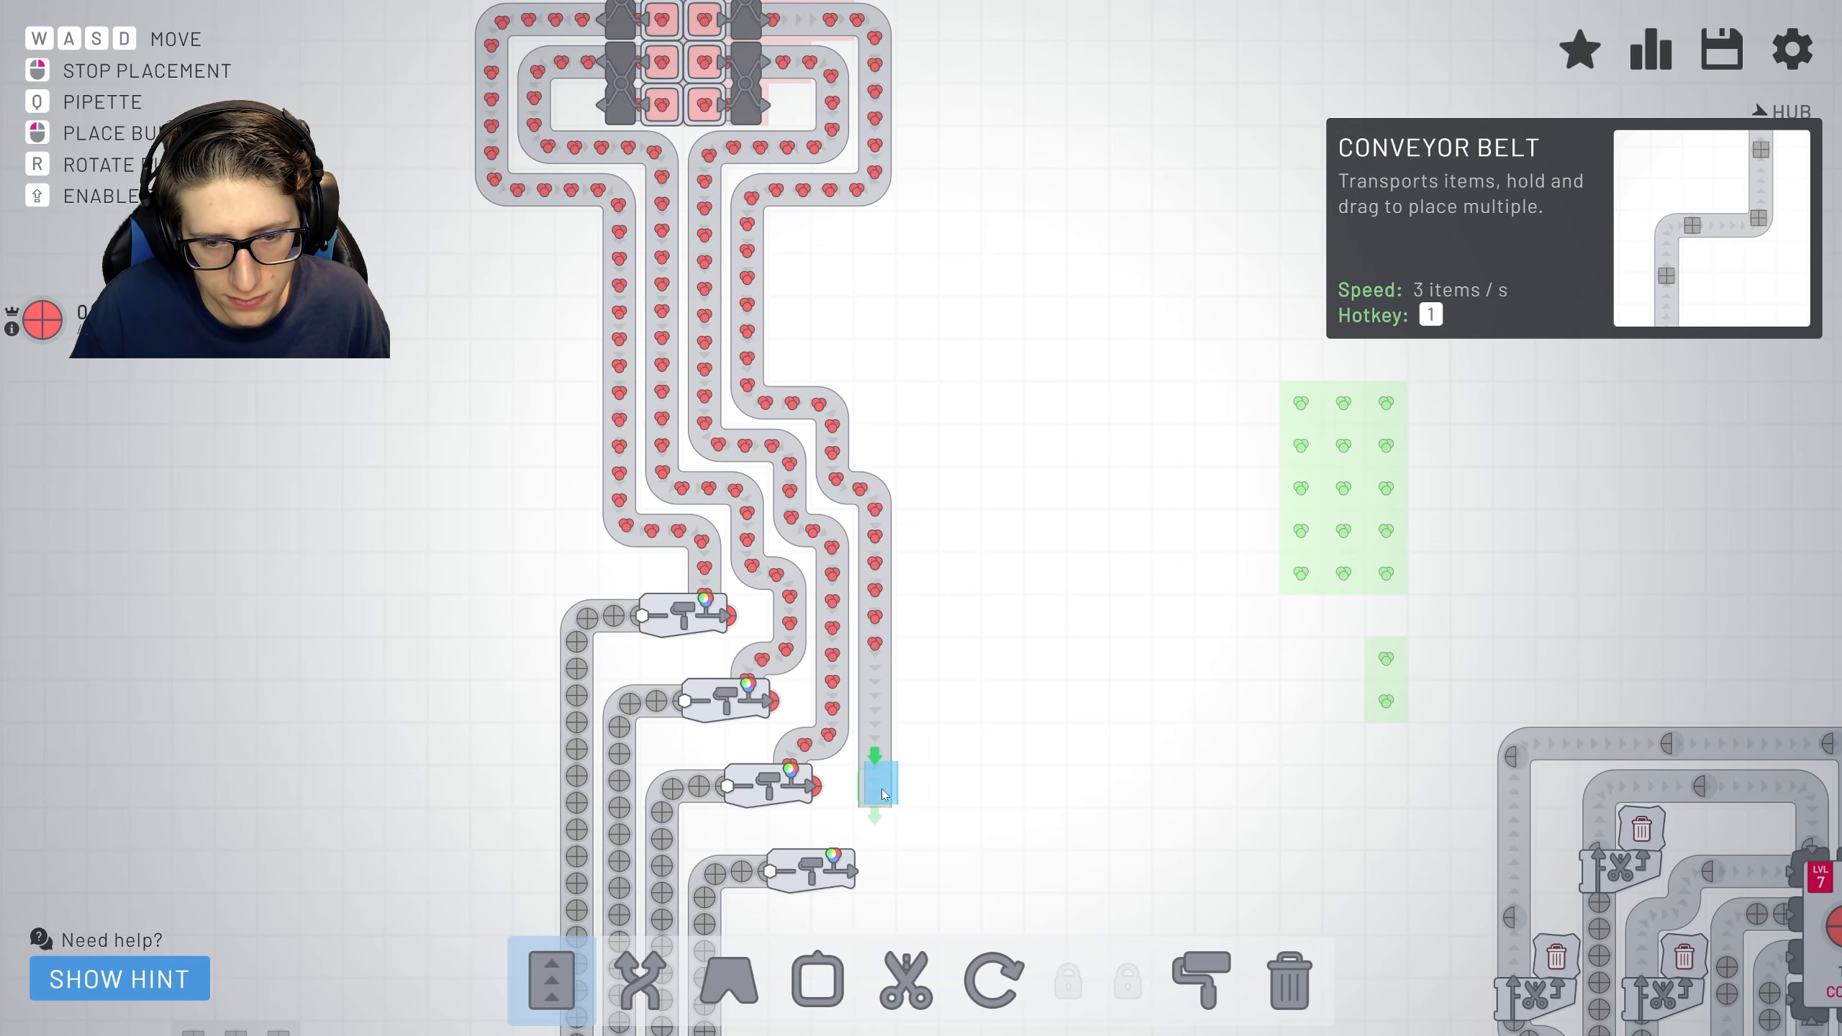
right_click(858, 831)
scroll(936, 721, down, 2)
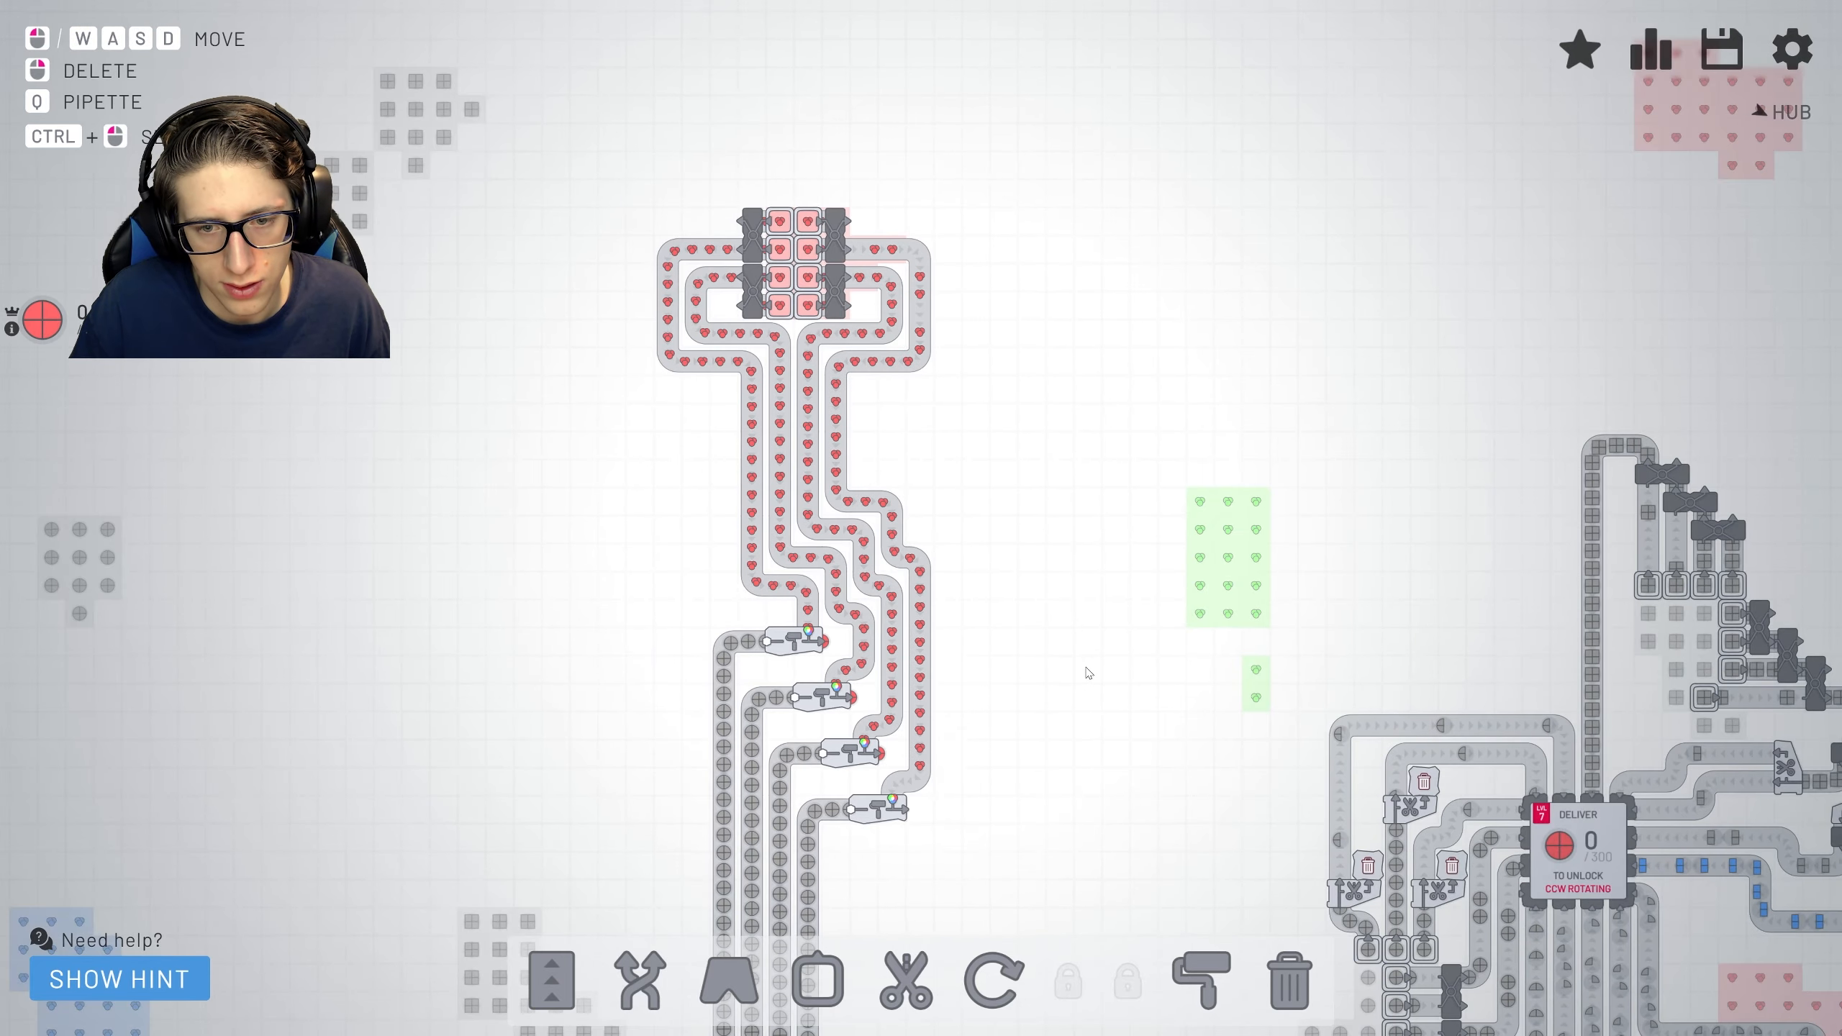
scroll(1033, 634, down, 1)
scroll(1033, 633, up, 2)
scroll(1034, 633, up, 2)
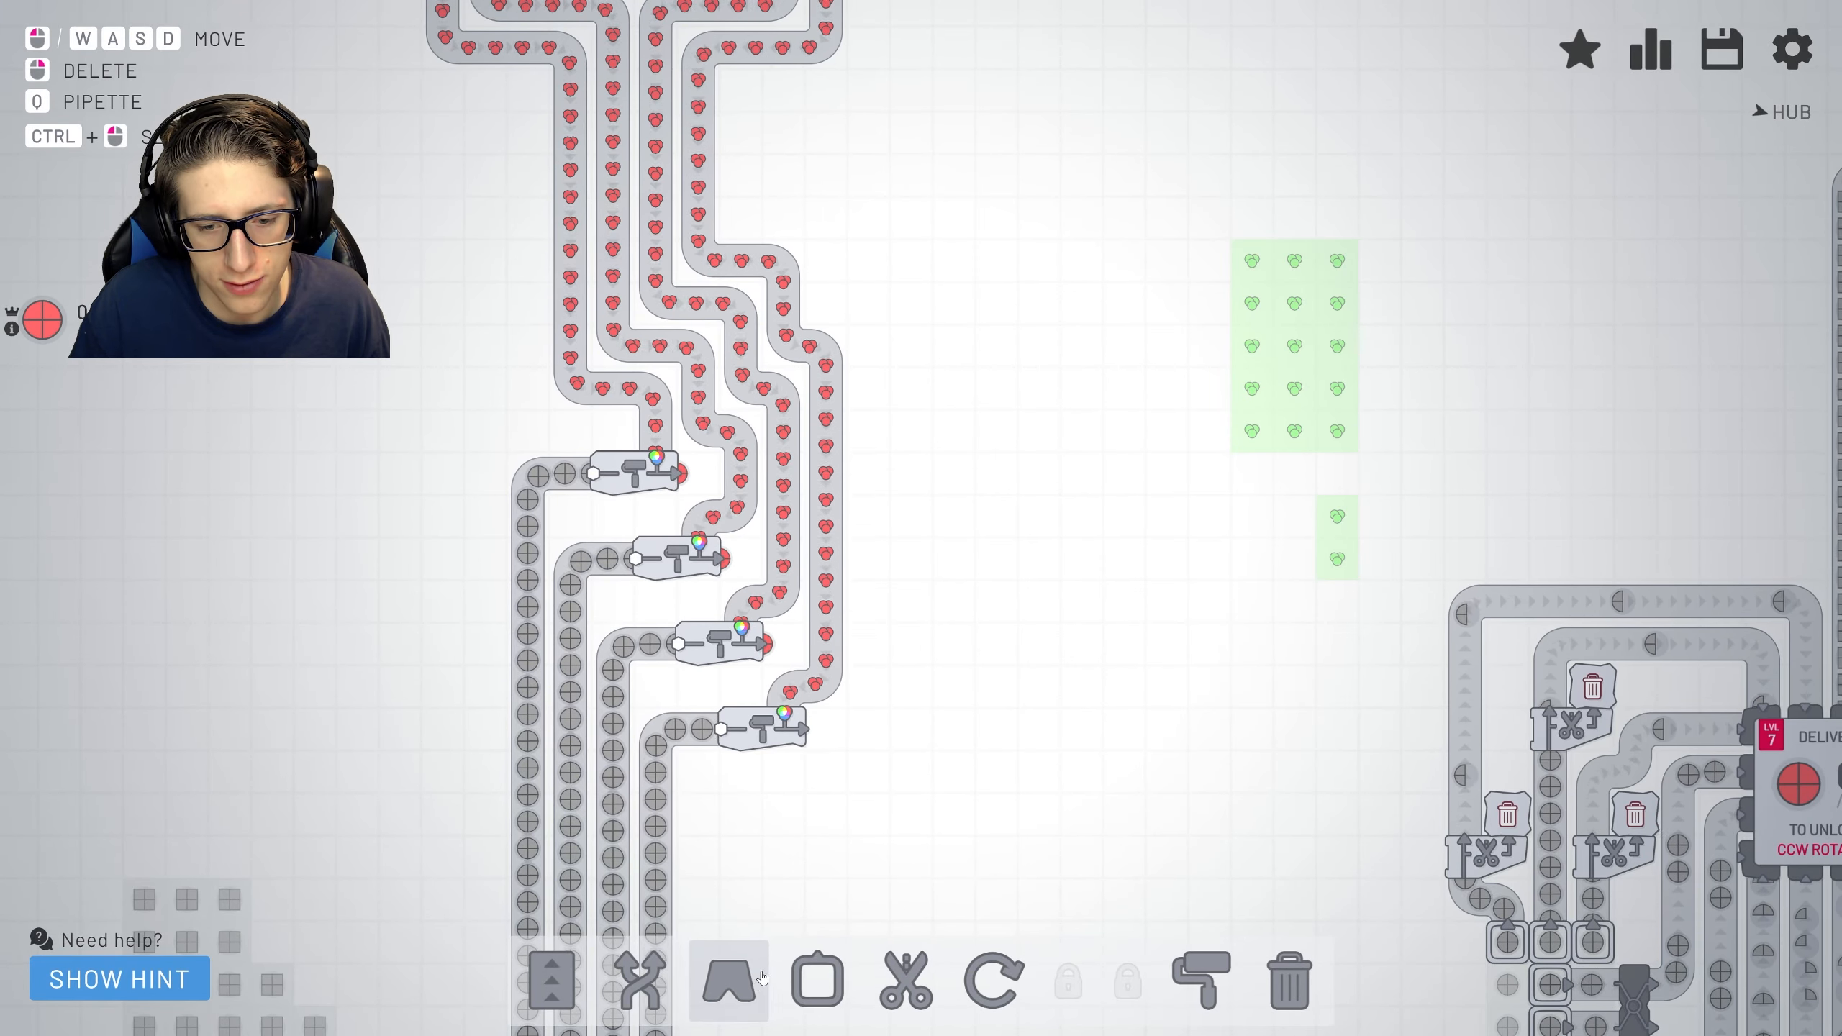
Place tunnel entrance and exit pairs carrying the upper painters' red output under the neighbouring belts.
key(3)
click(692, 471)
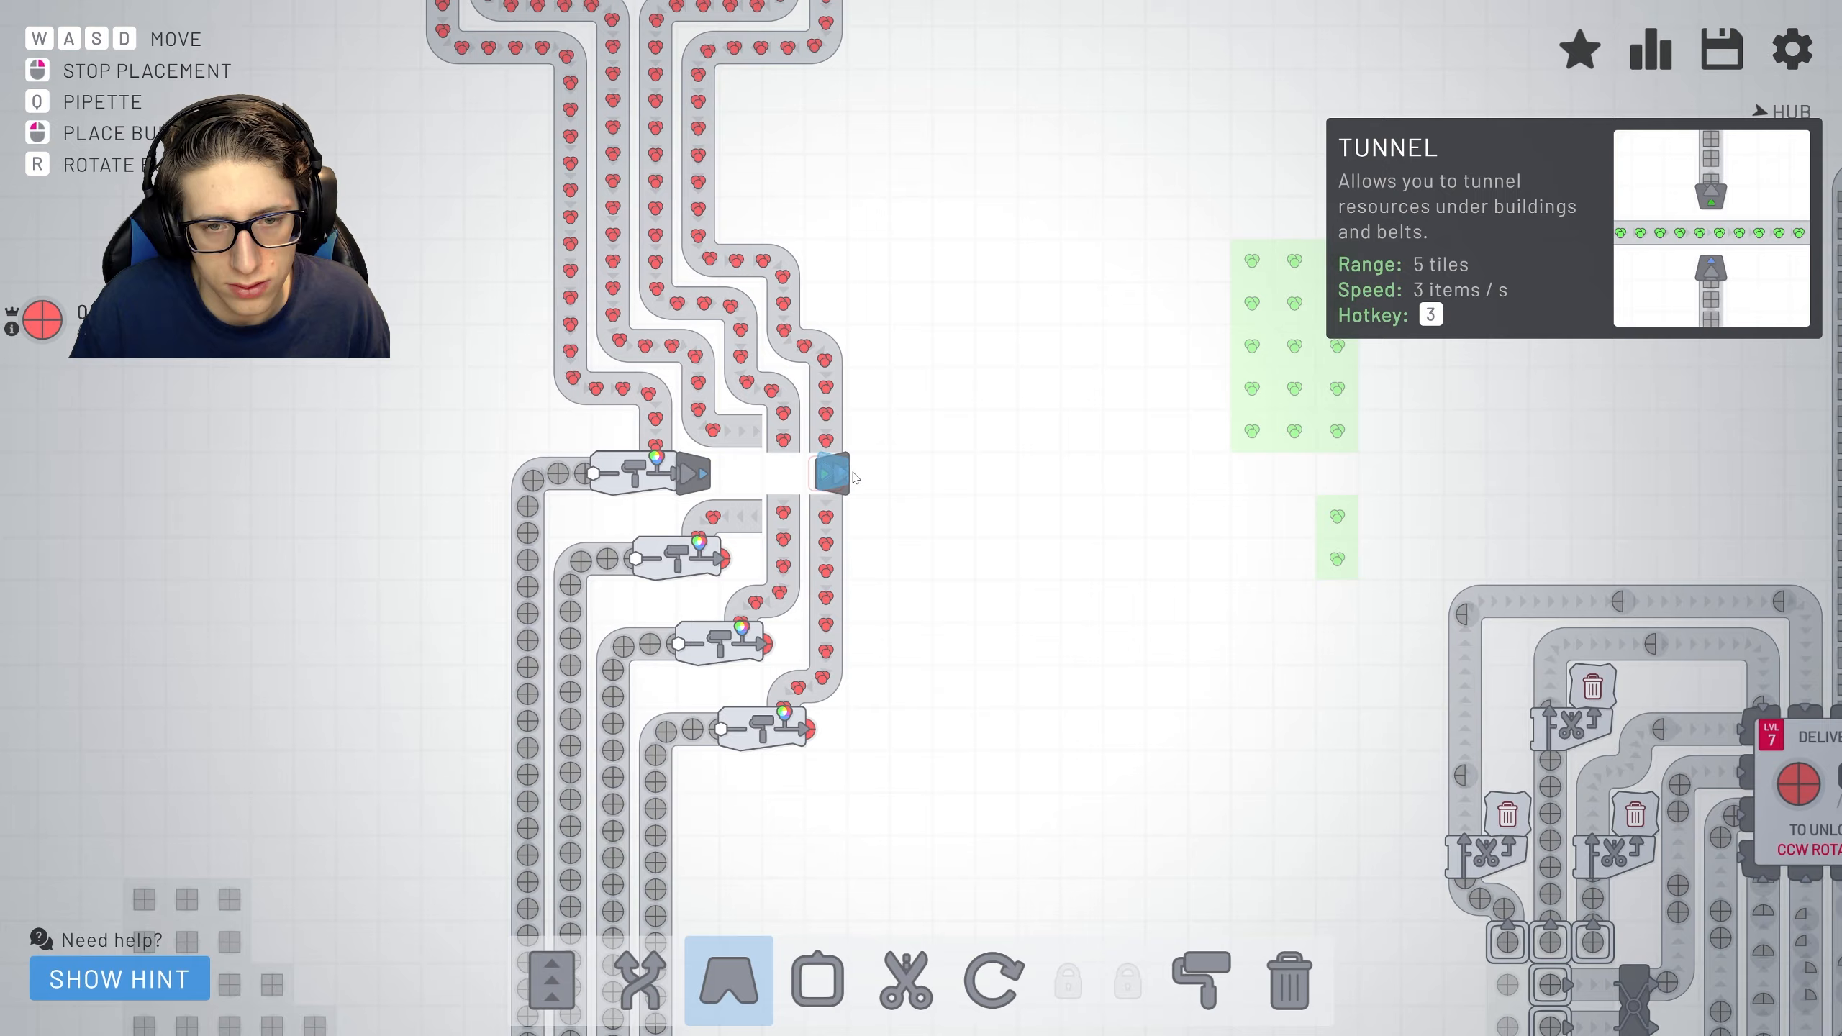
click(849, 473)
key(ctrl+z)
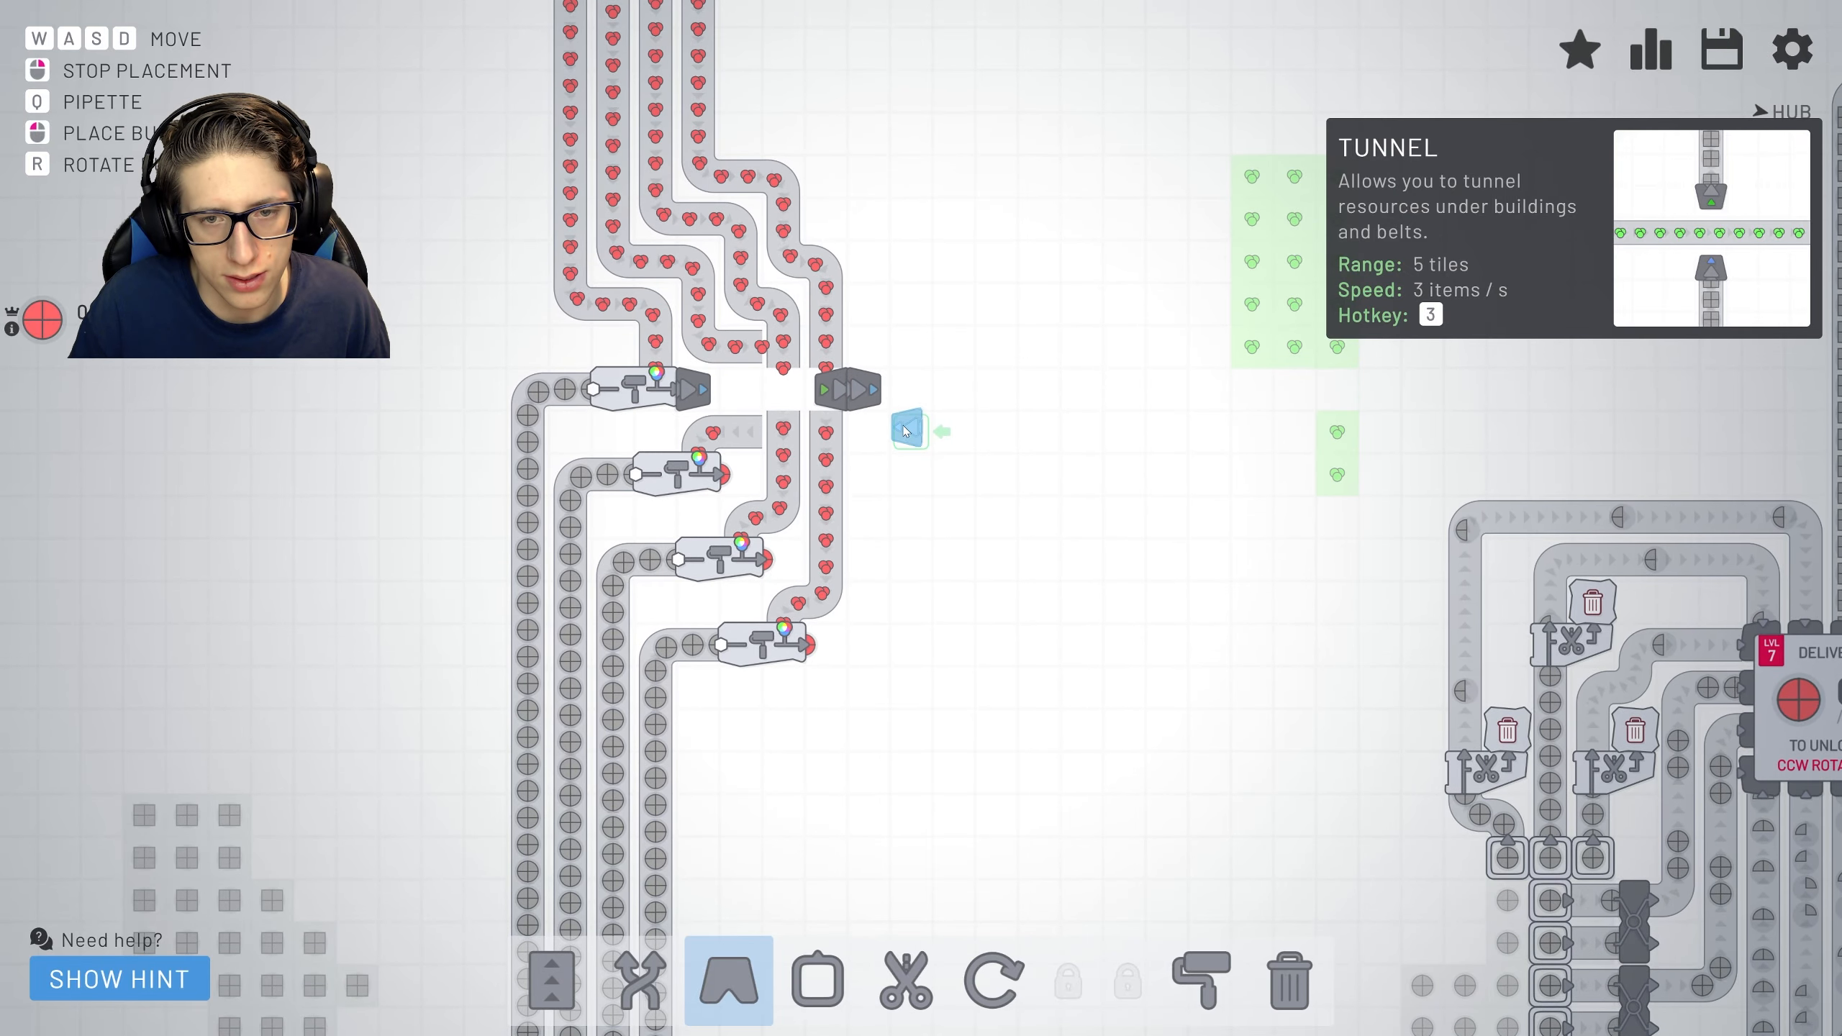
key(Escape)
scroll(869, 378, up, 2)
scroll(870, 377, up, 2)
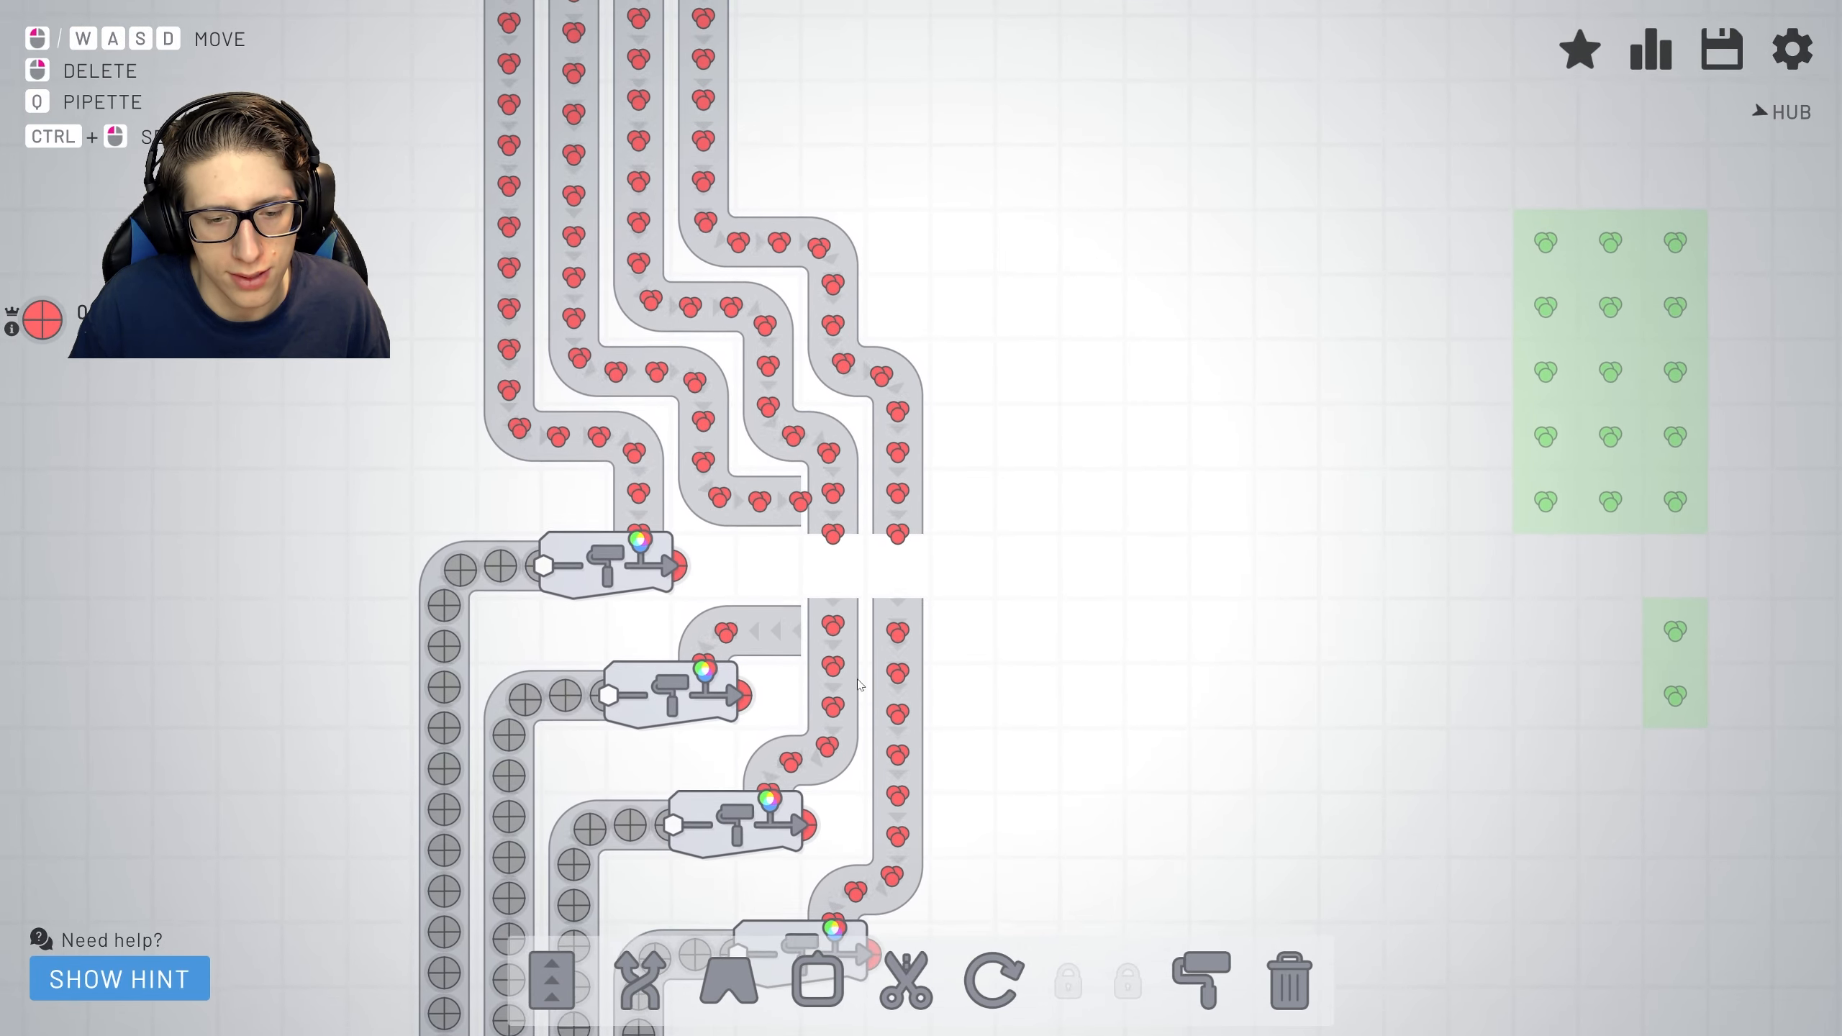
key(1)
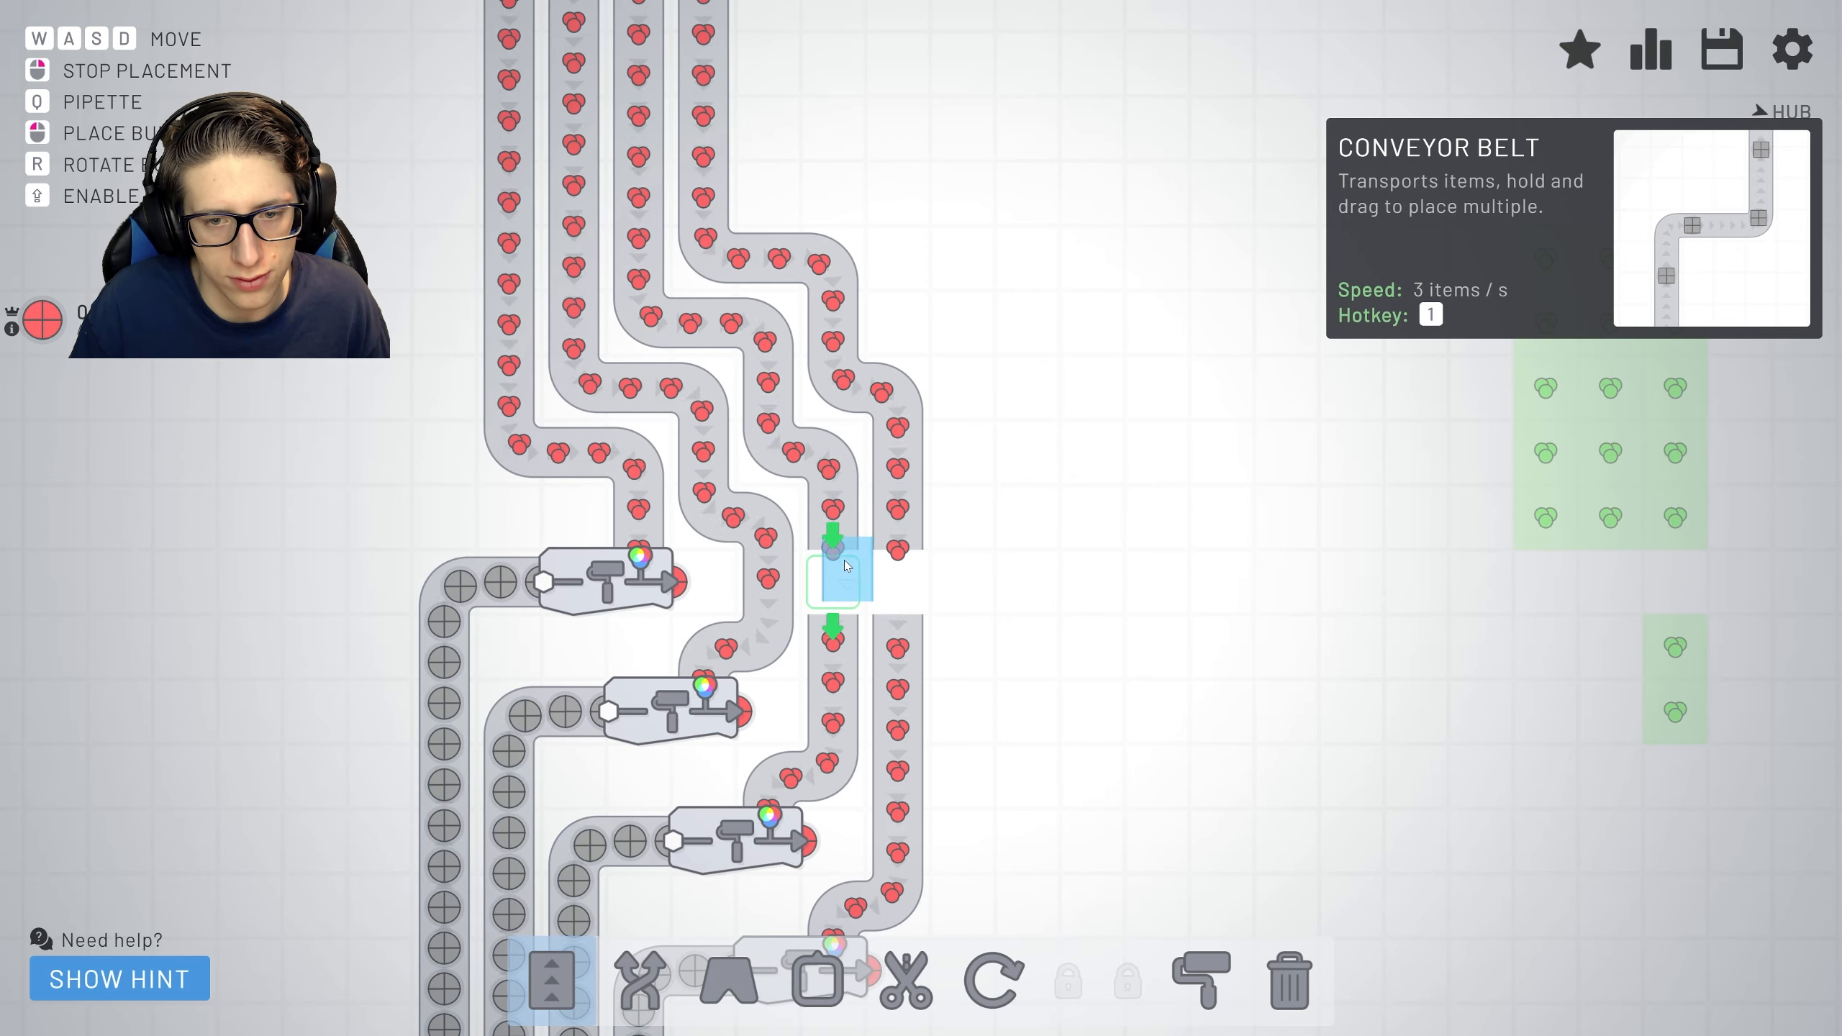
key(Escape)
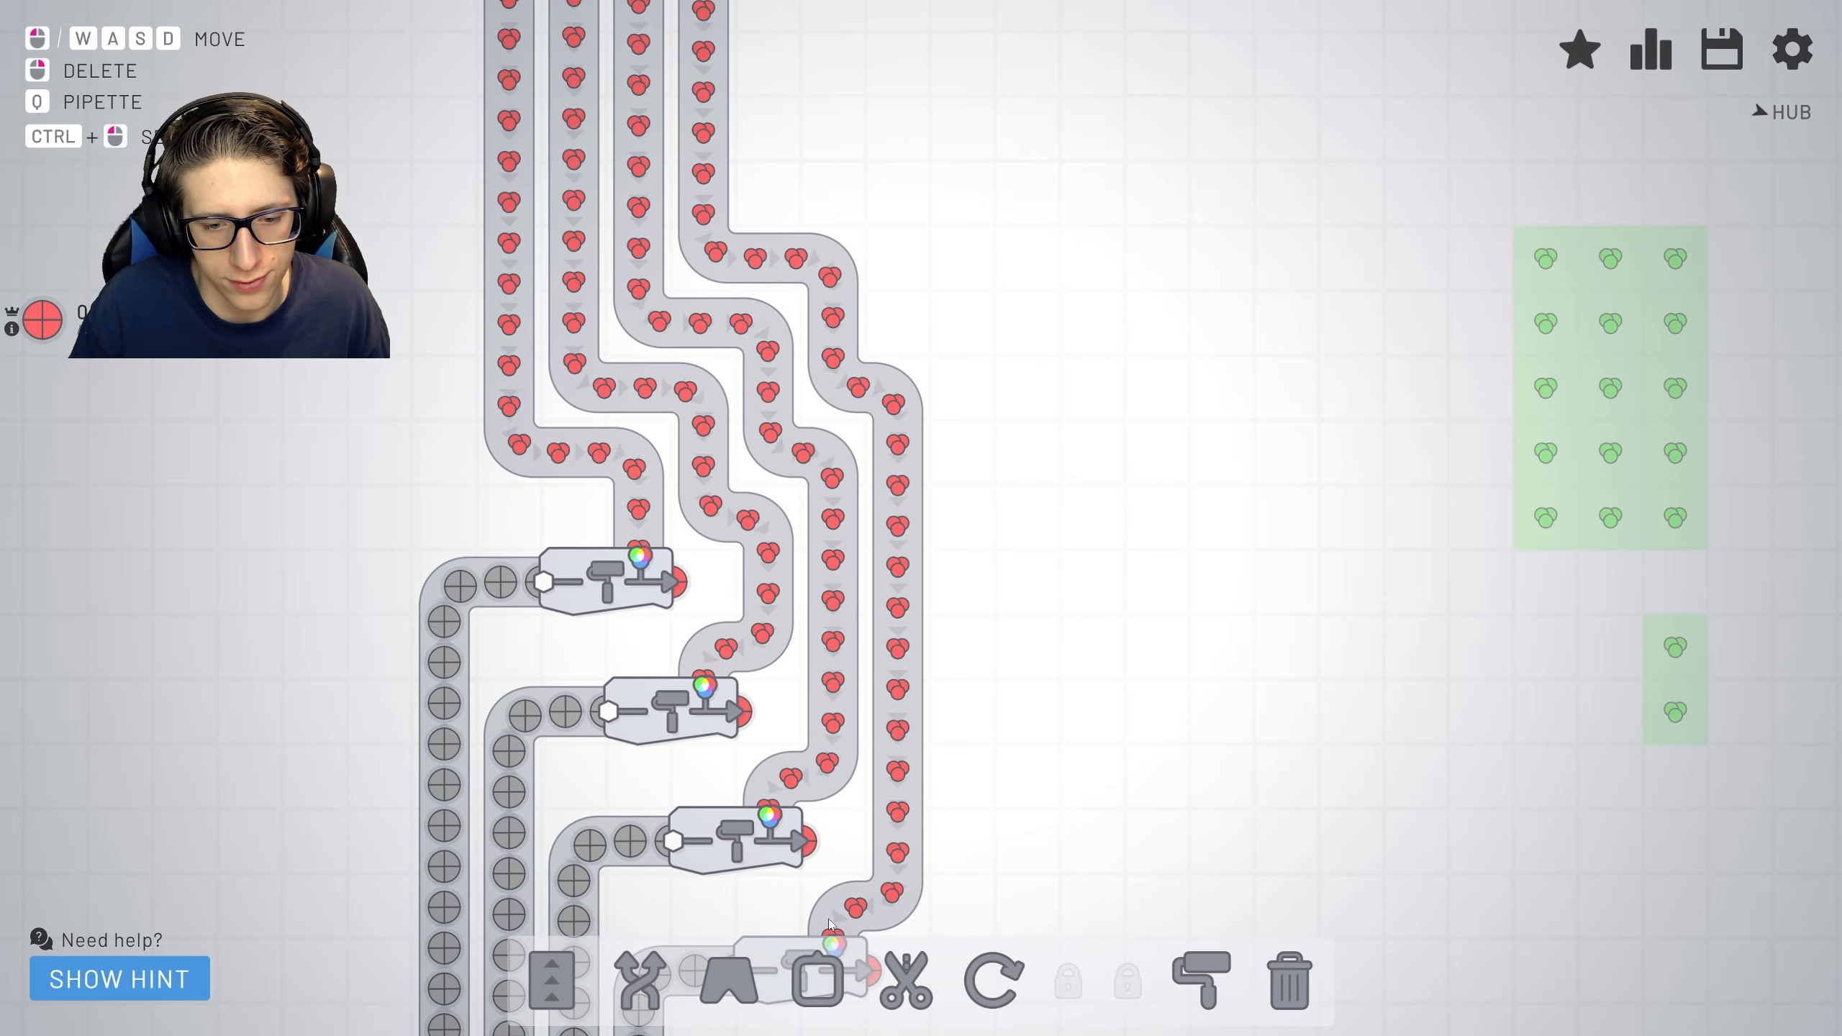
key(3)
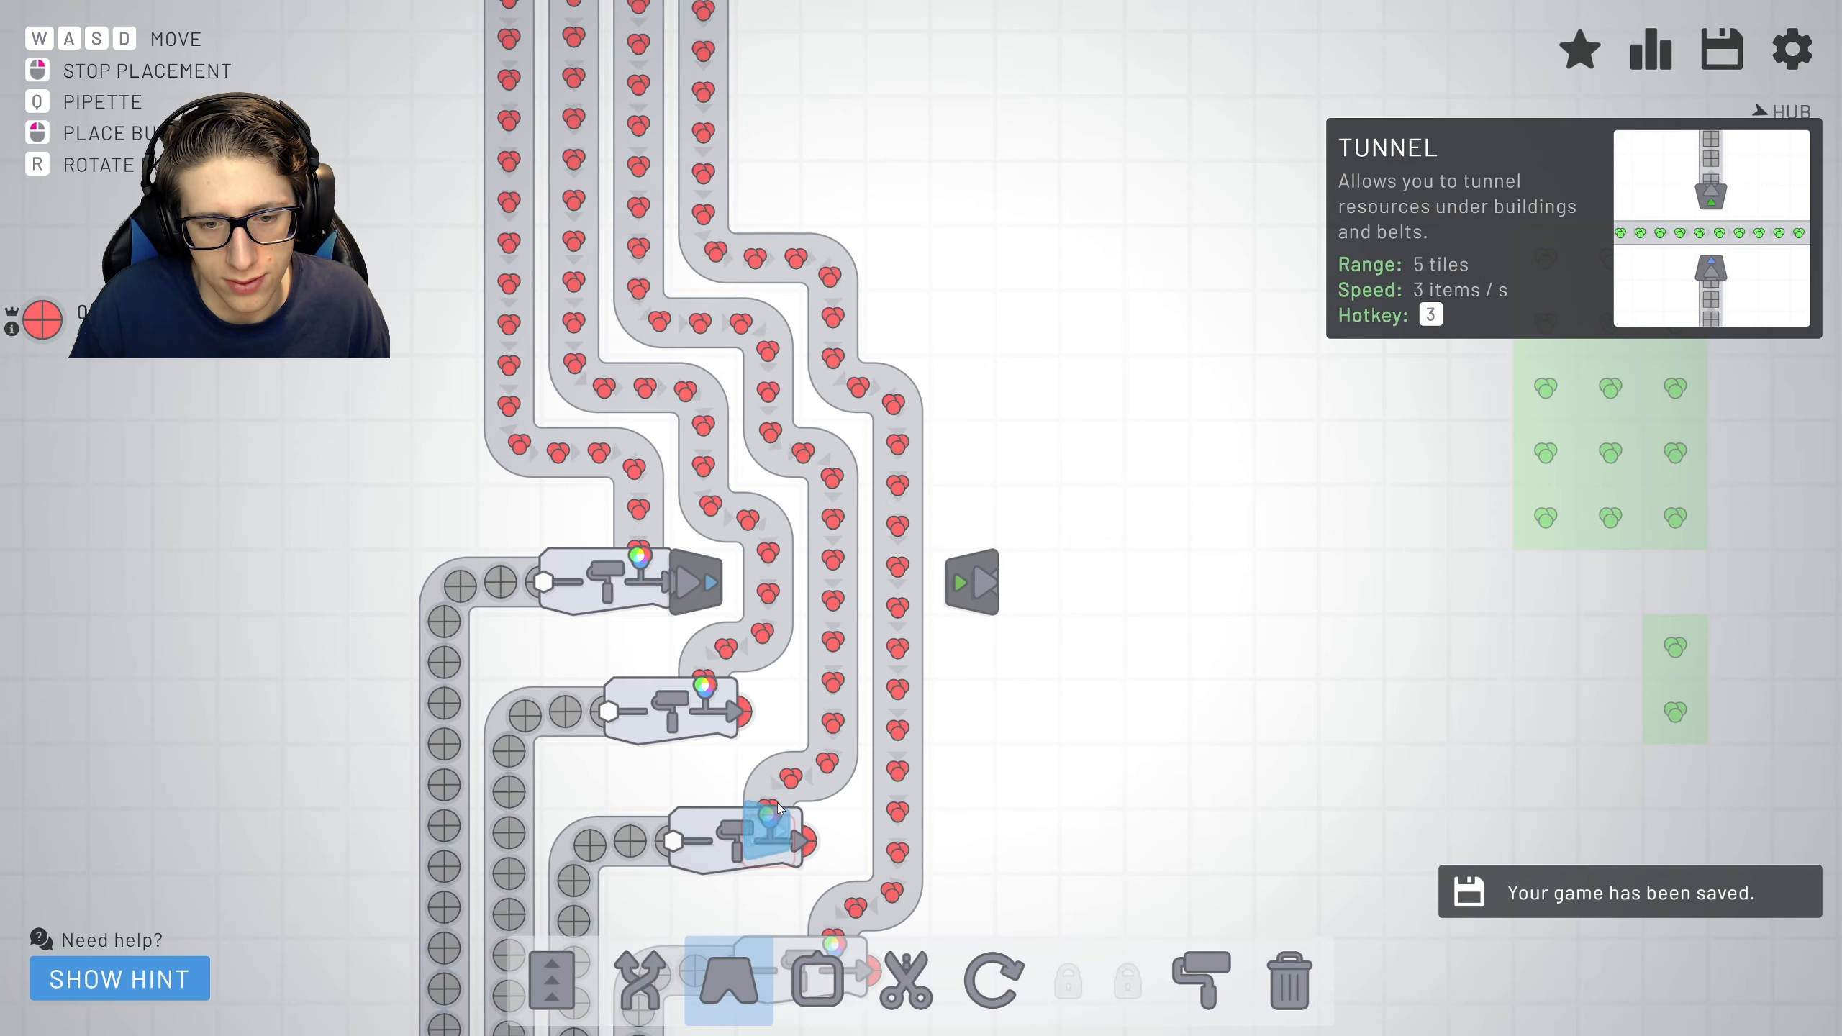
click(758, 712)
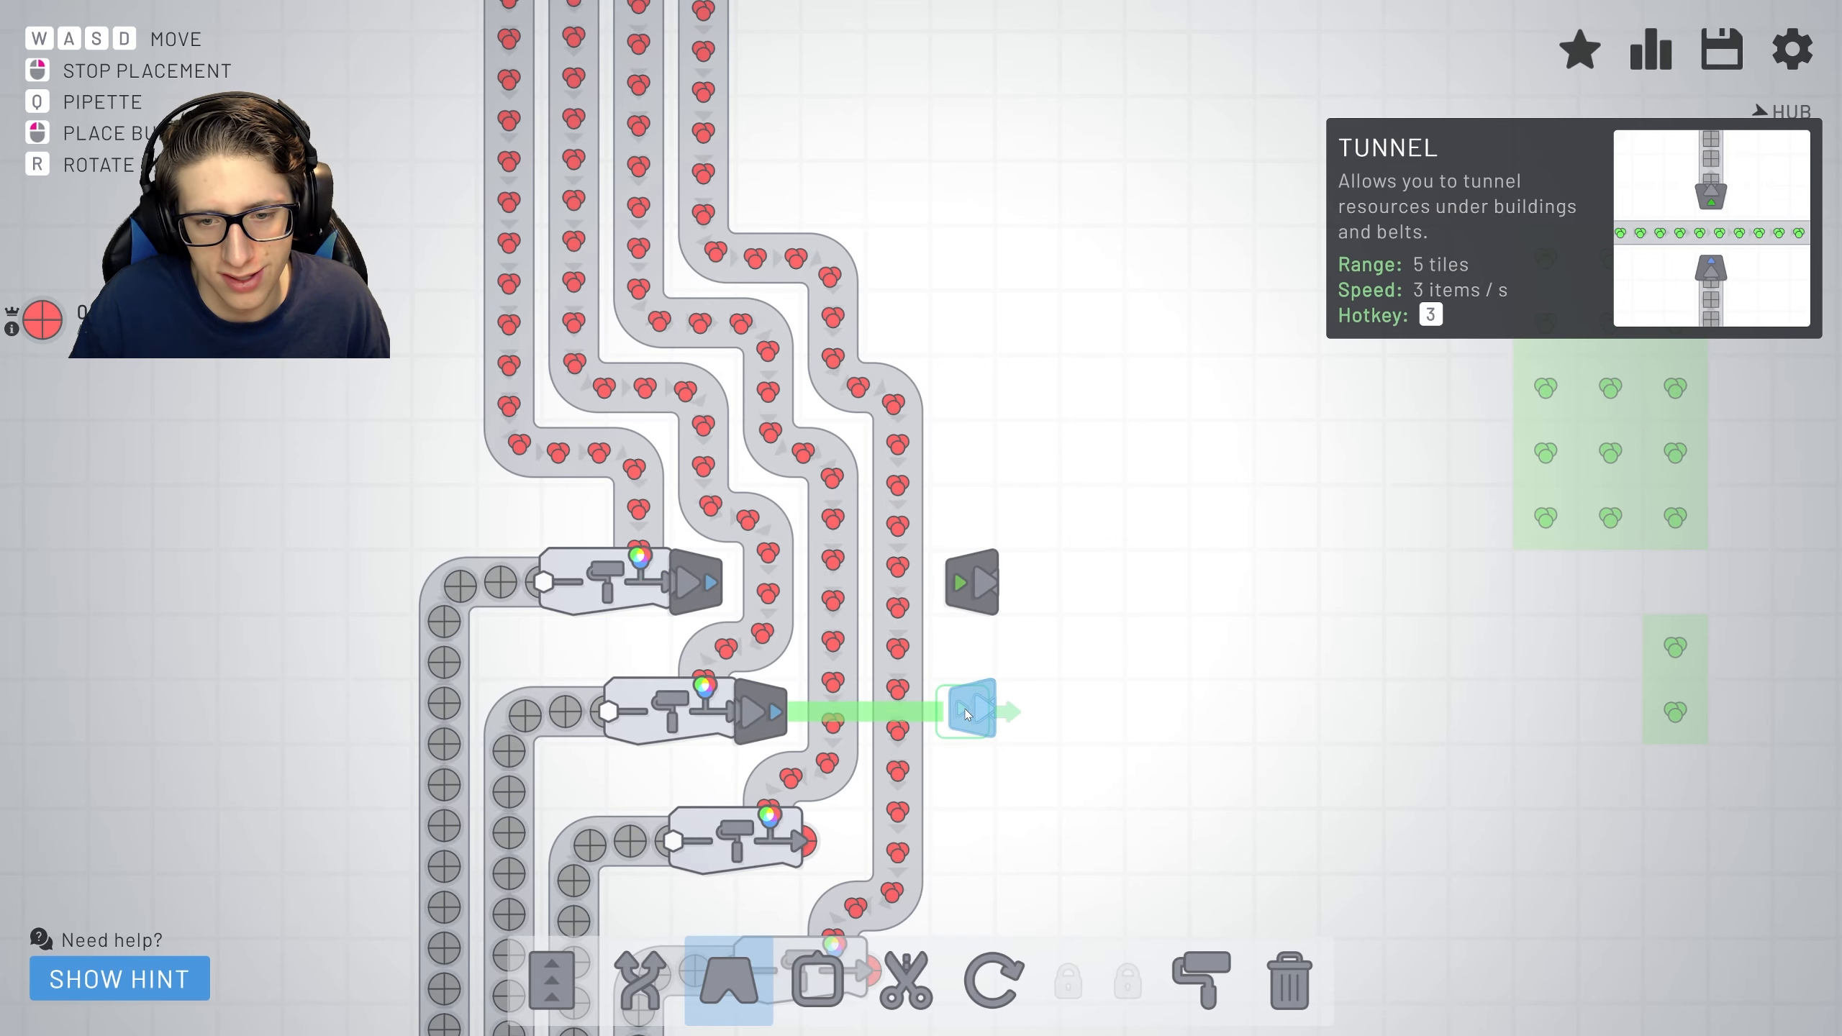
click(968, 712)
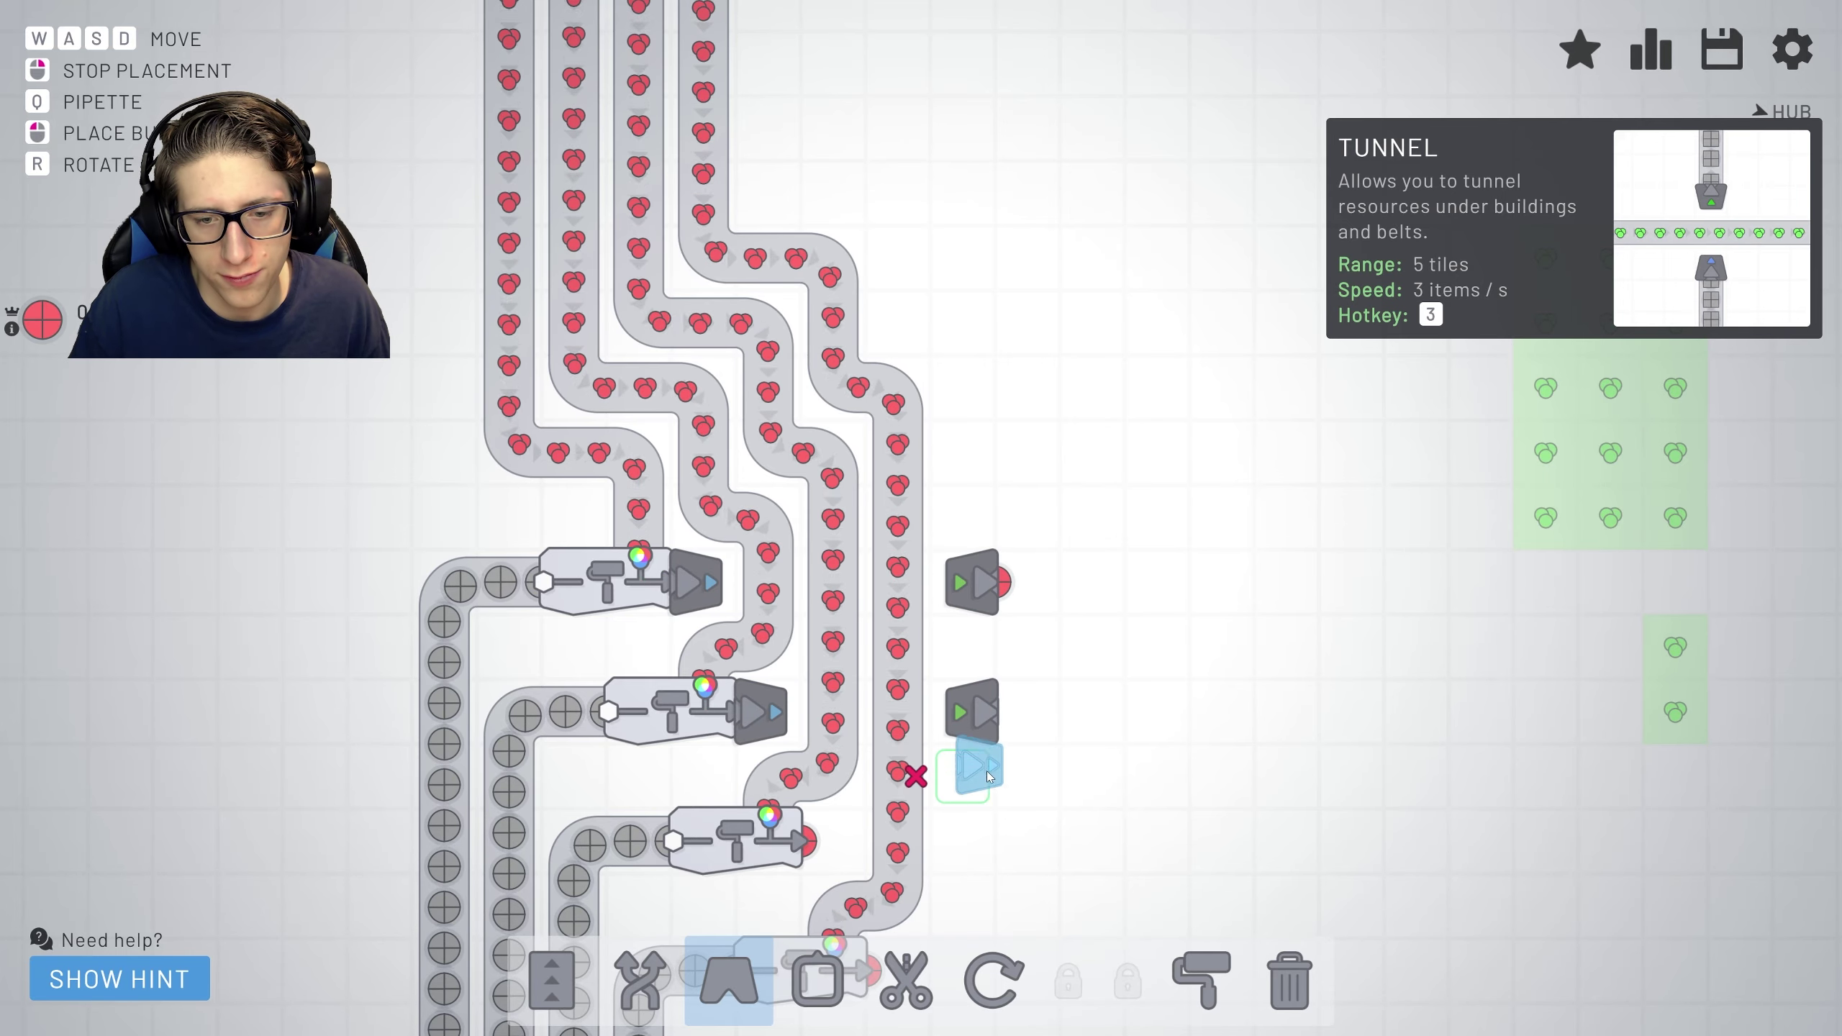
click(848, 840)
key(q)
Run a belt right from the bottom painter's output, clearing a stray corner piece.
key(s)
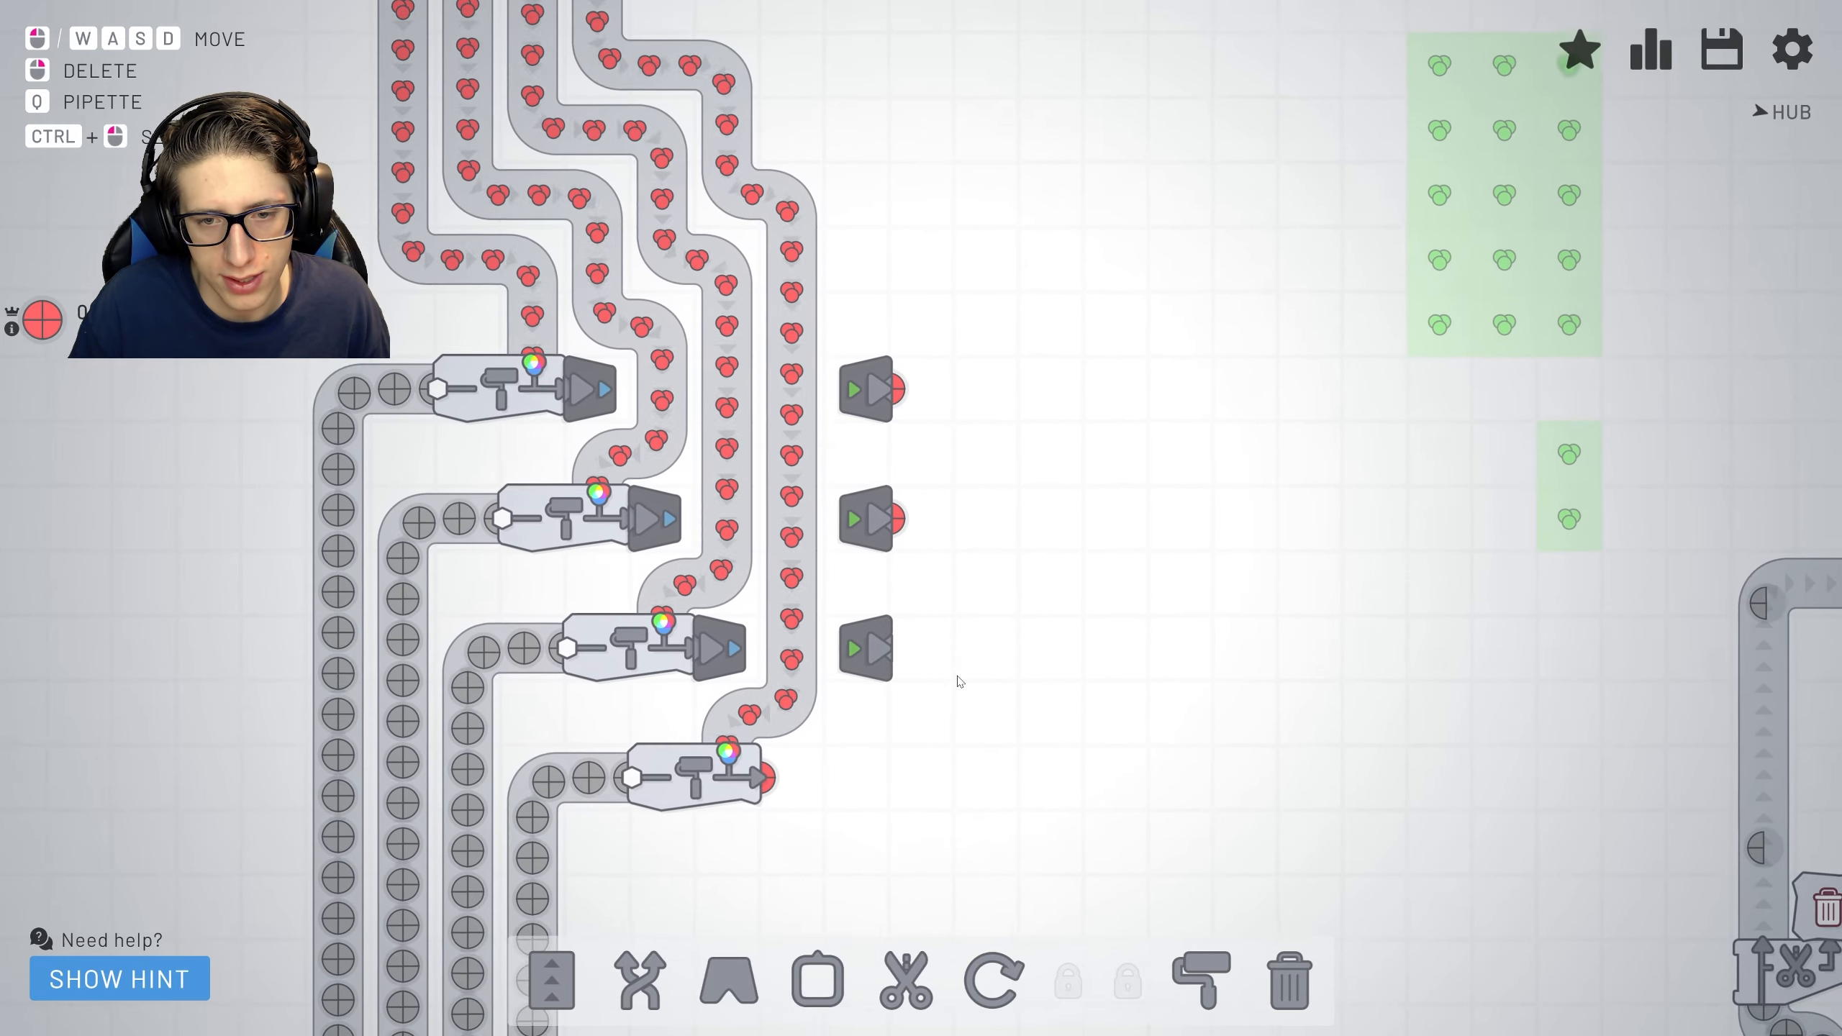
key(w)
key(1)
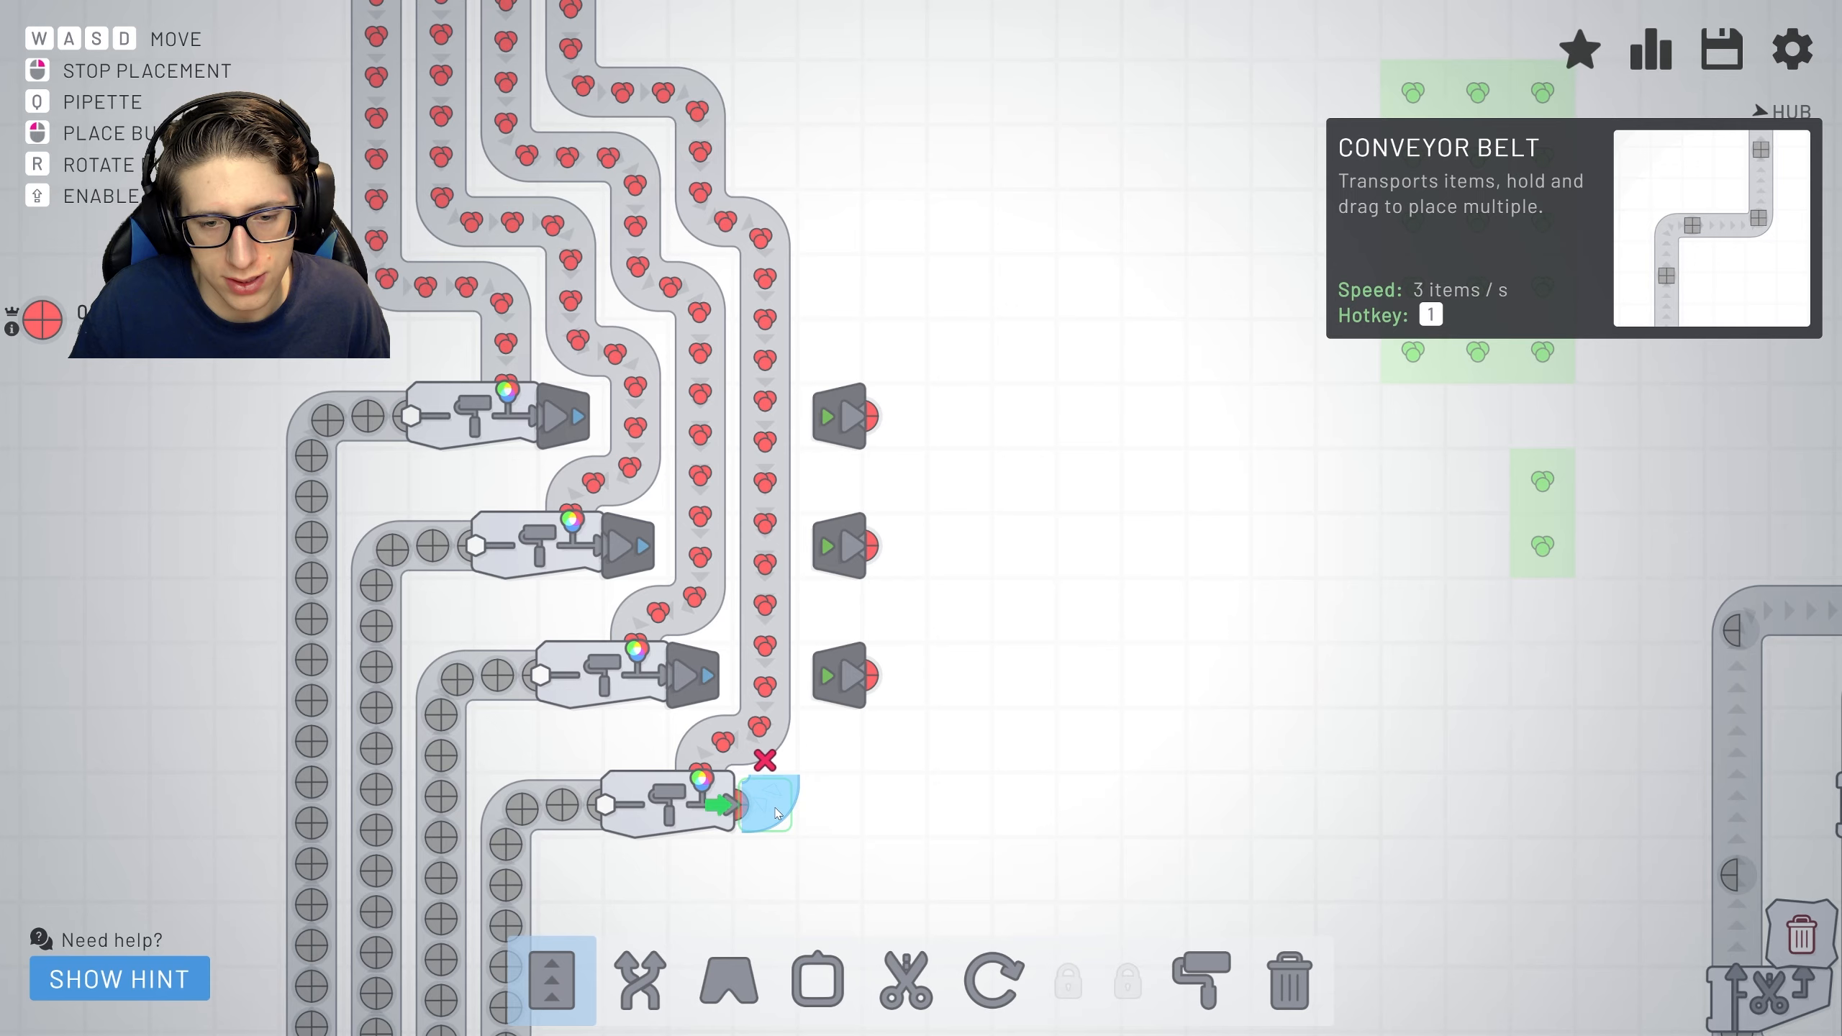
mouse_move(770, 807)
mouse_down()
mouse_move(863, 805)
mouse_move(903, 749)
mouse_up()
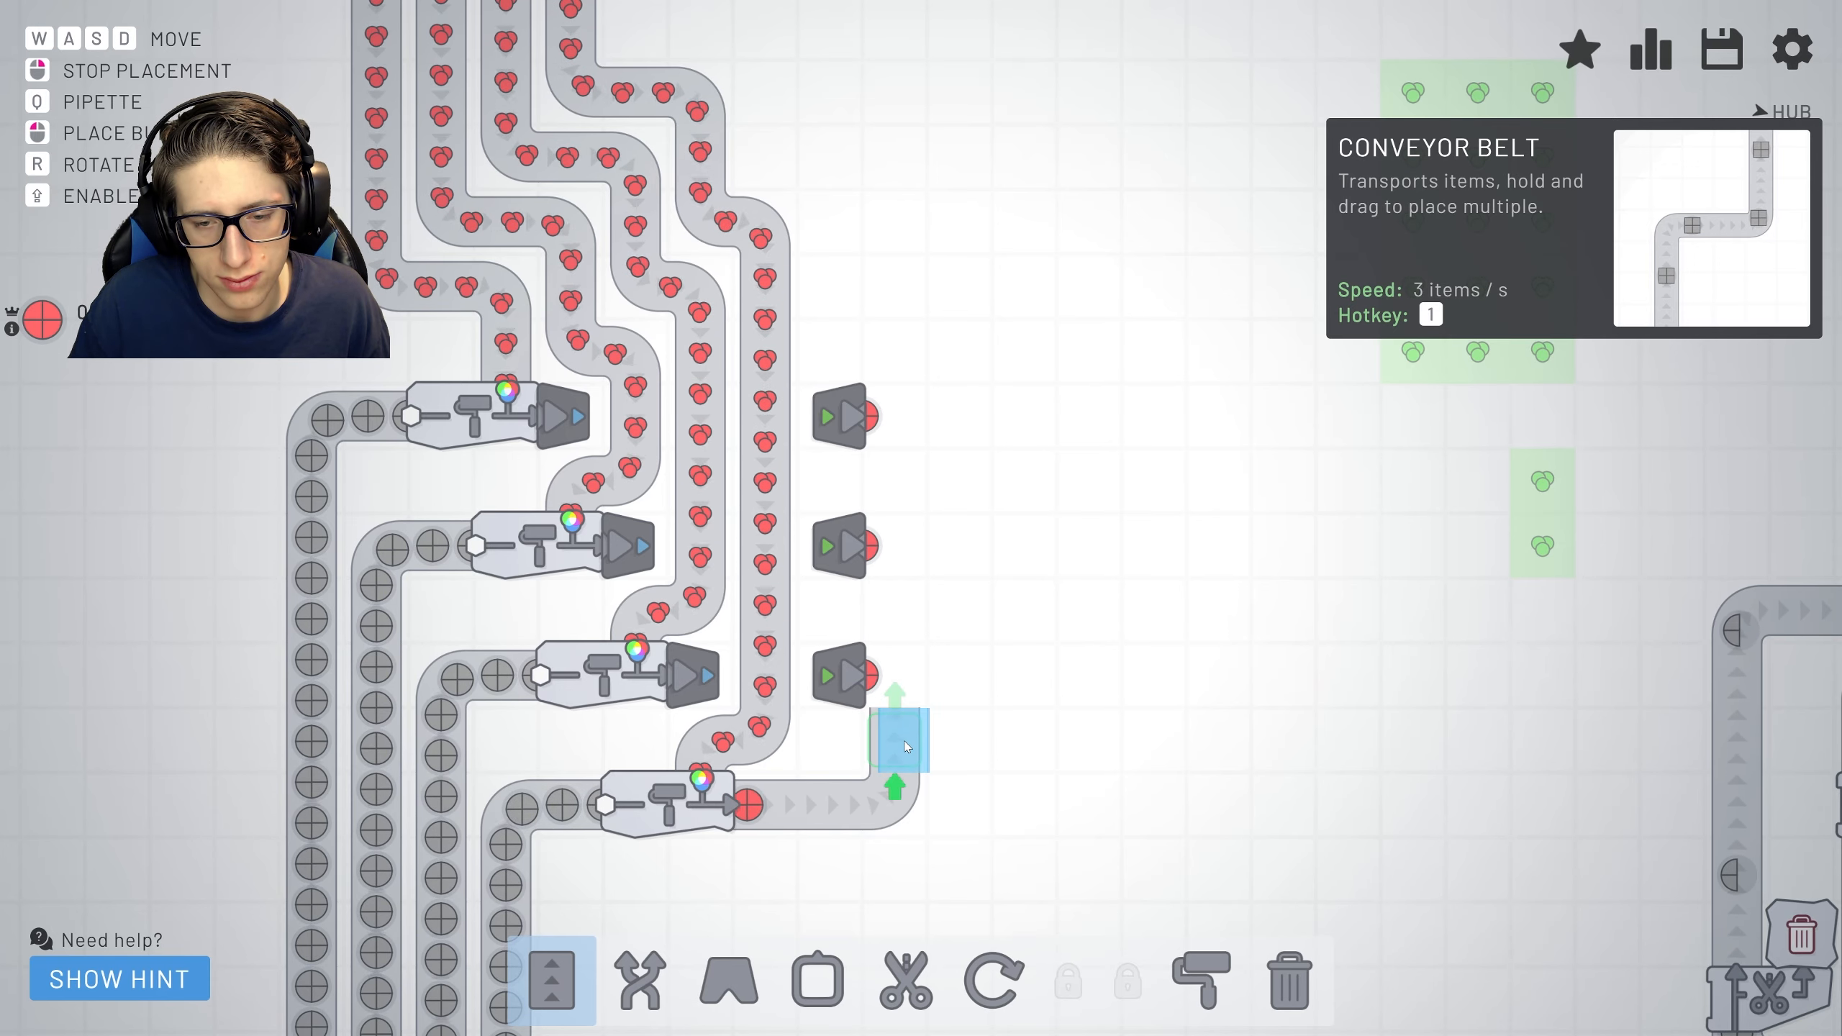
right_click(903, 744)
right_click(893, 806)
key(1)
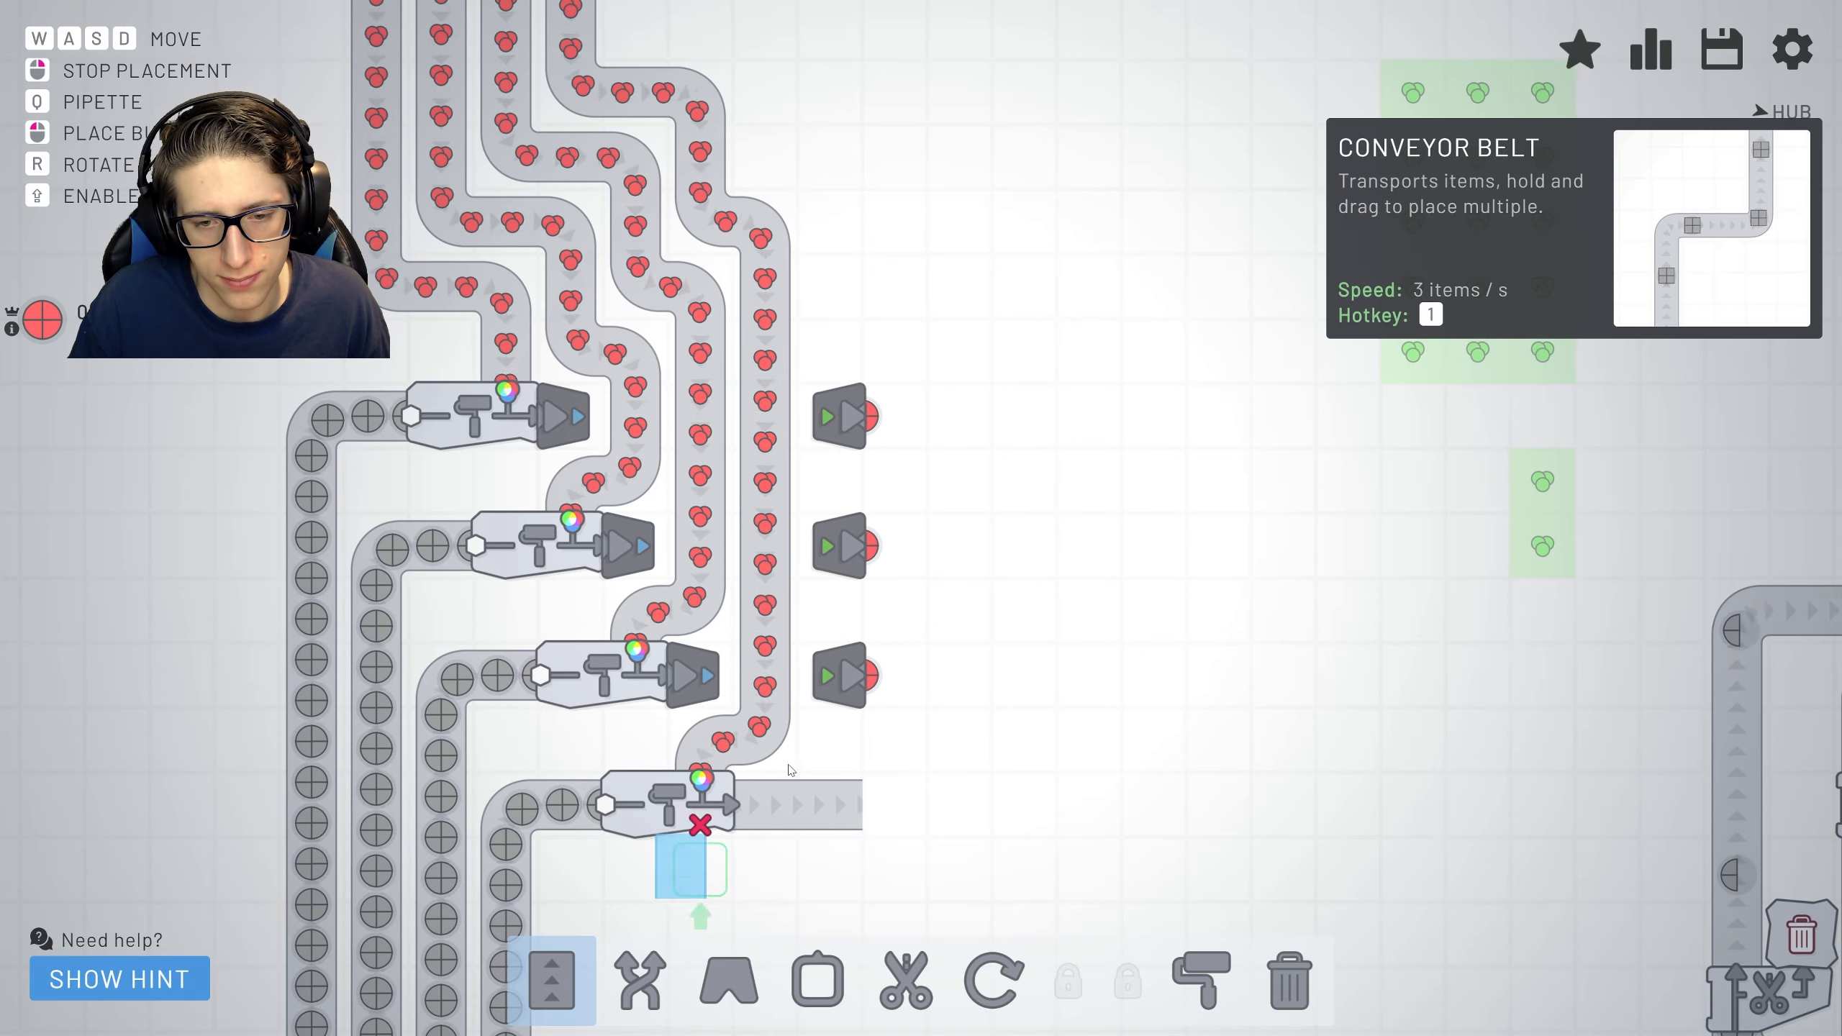
right_click(863, 677)
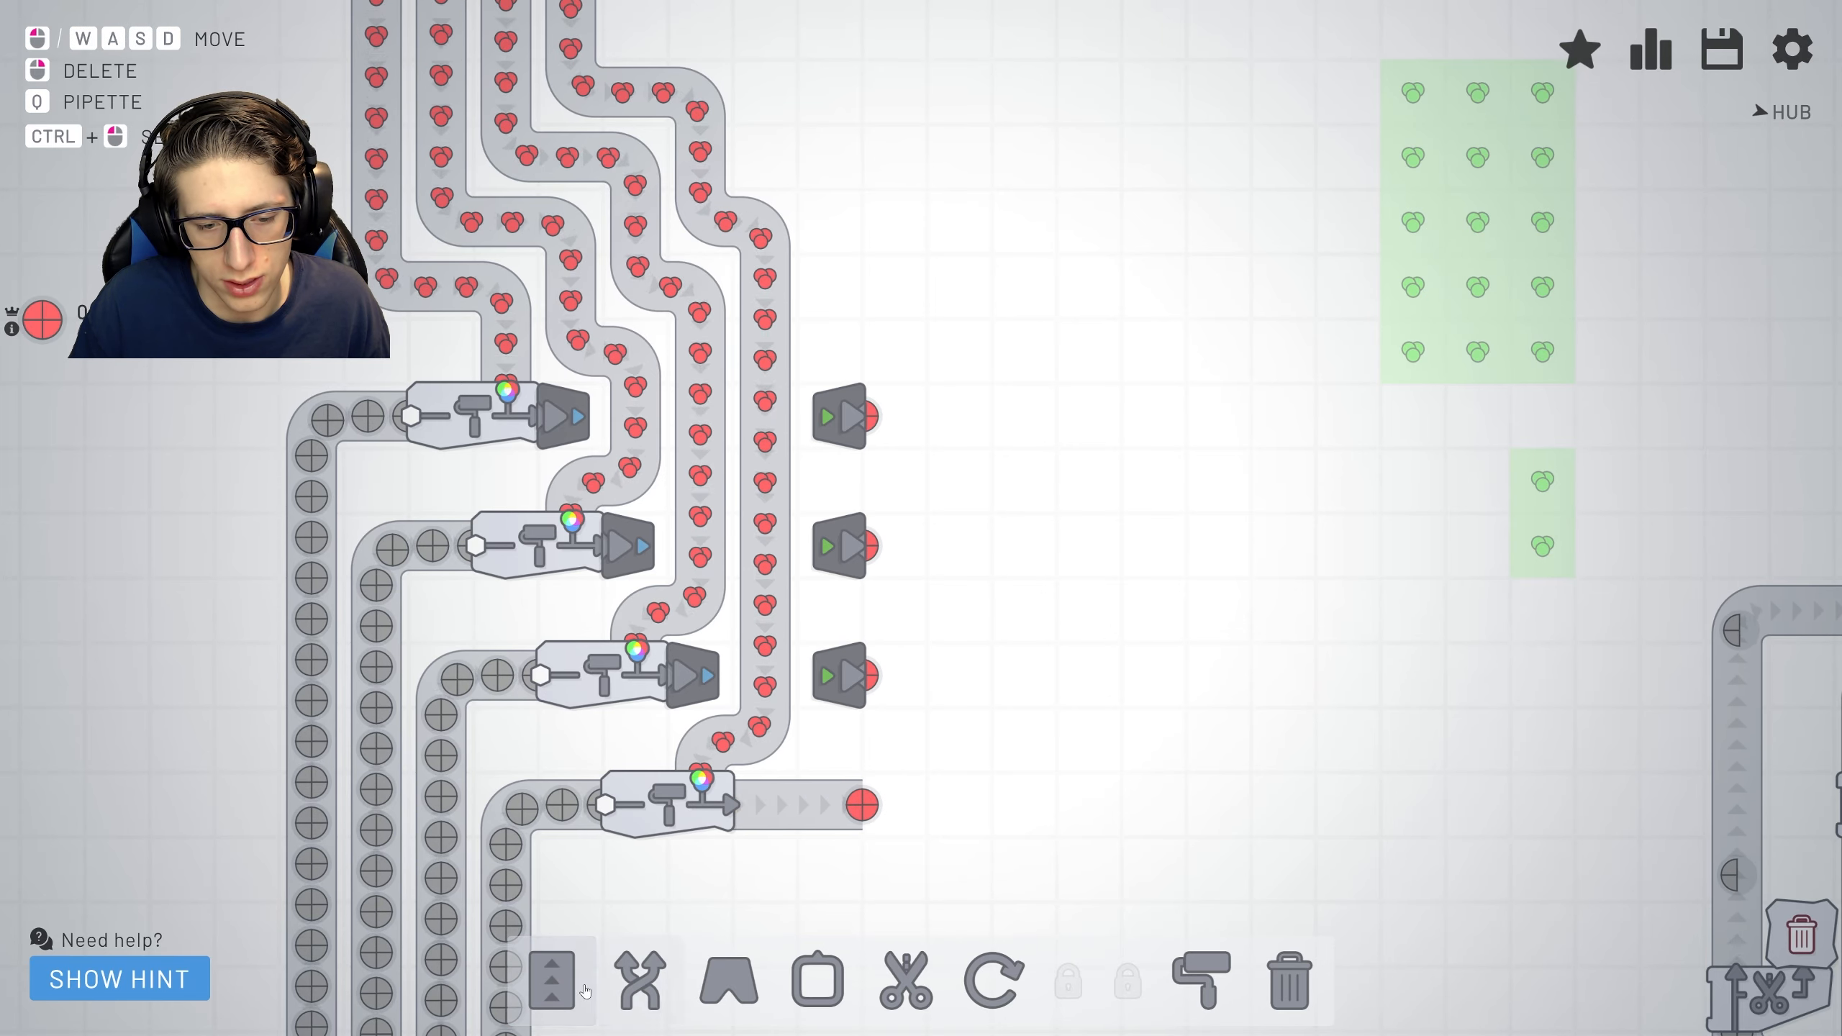
Add short belts after each tunnel exit and extend the bottom row's red belt.
key(1)
drag(865, 676, 929, 677)
drag(864, 547, 929, 547)
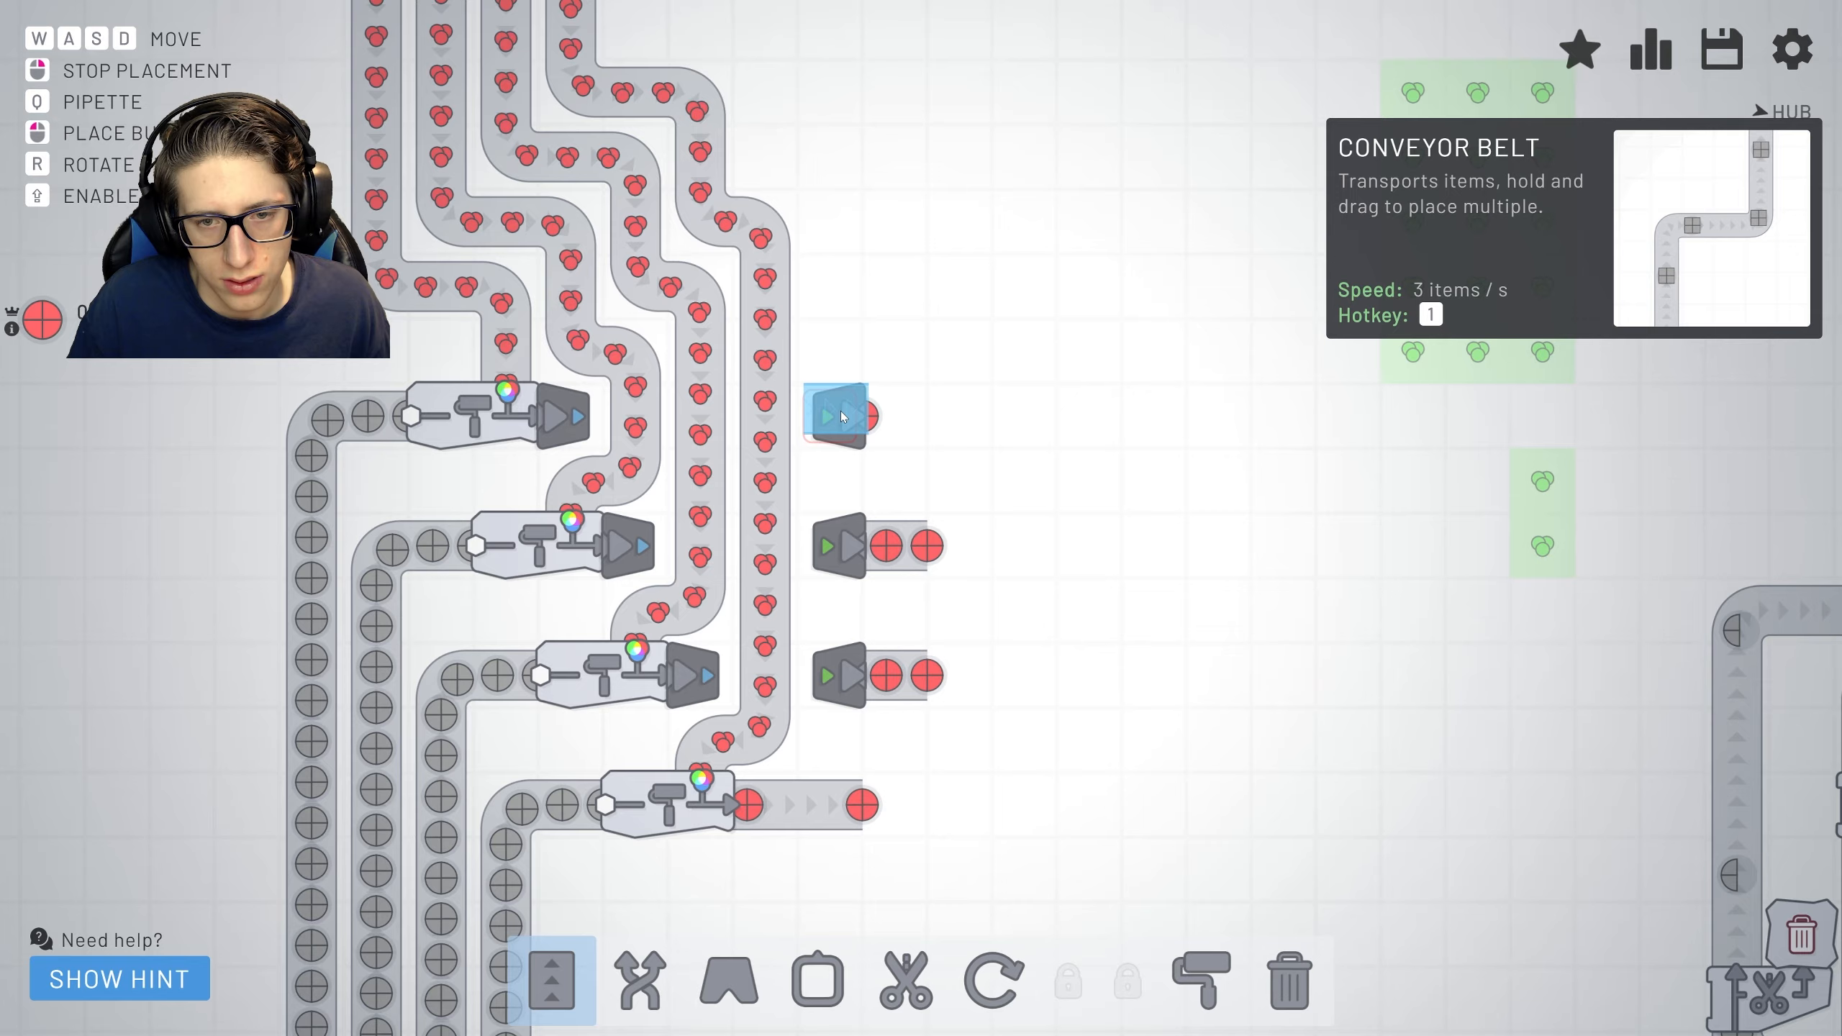
drag(843, 416, 929, 417)
drag(878, 805, 928, 807)
Place two balancers to the right of the lower and upper red output rows.
right_click(993, 849)
key(d)
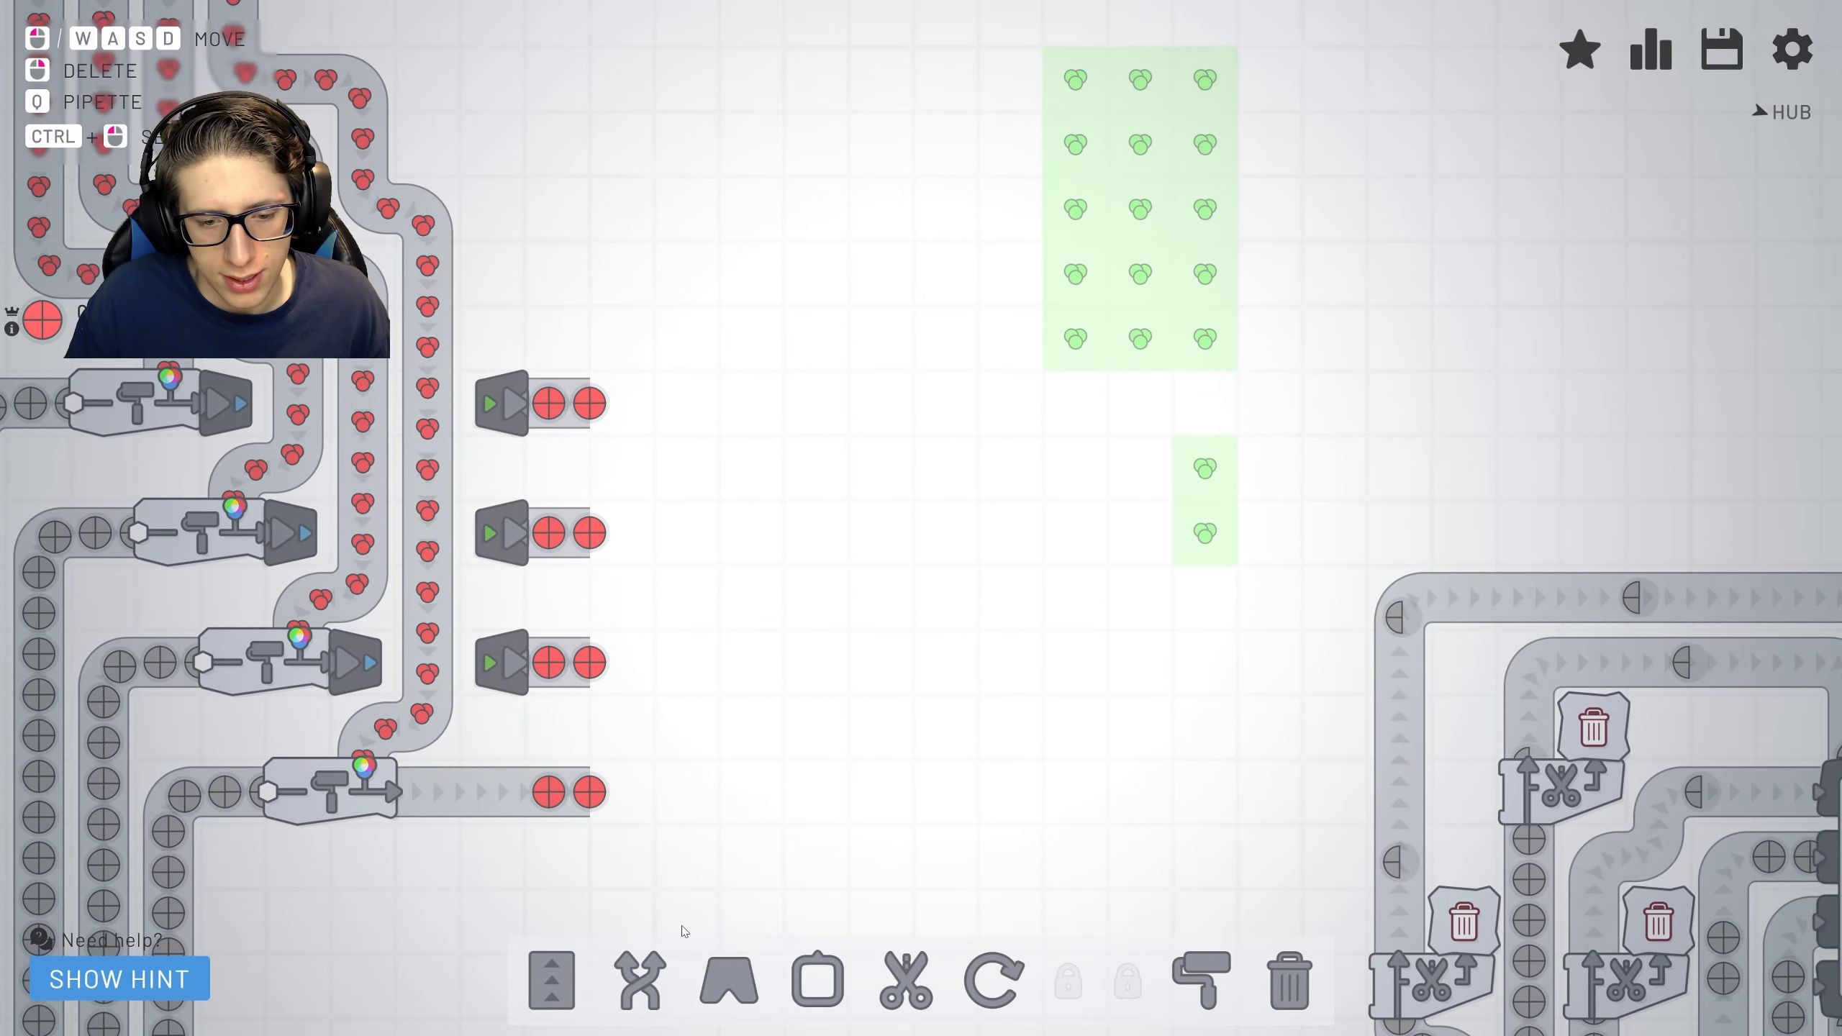
key(2)
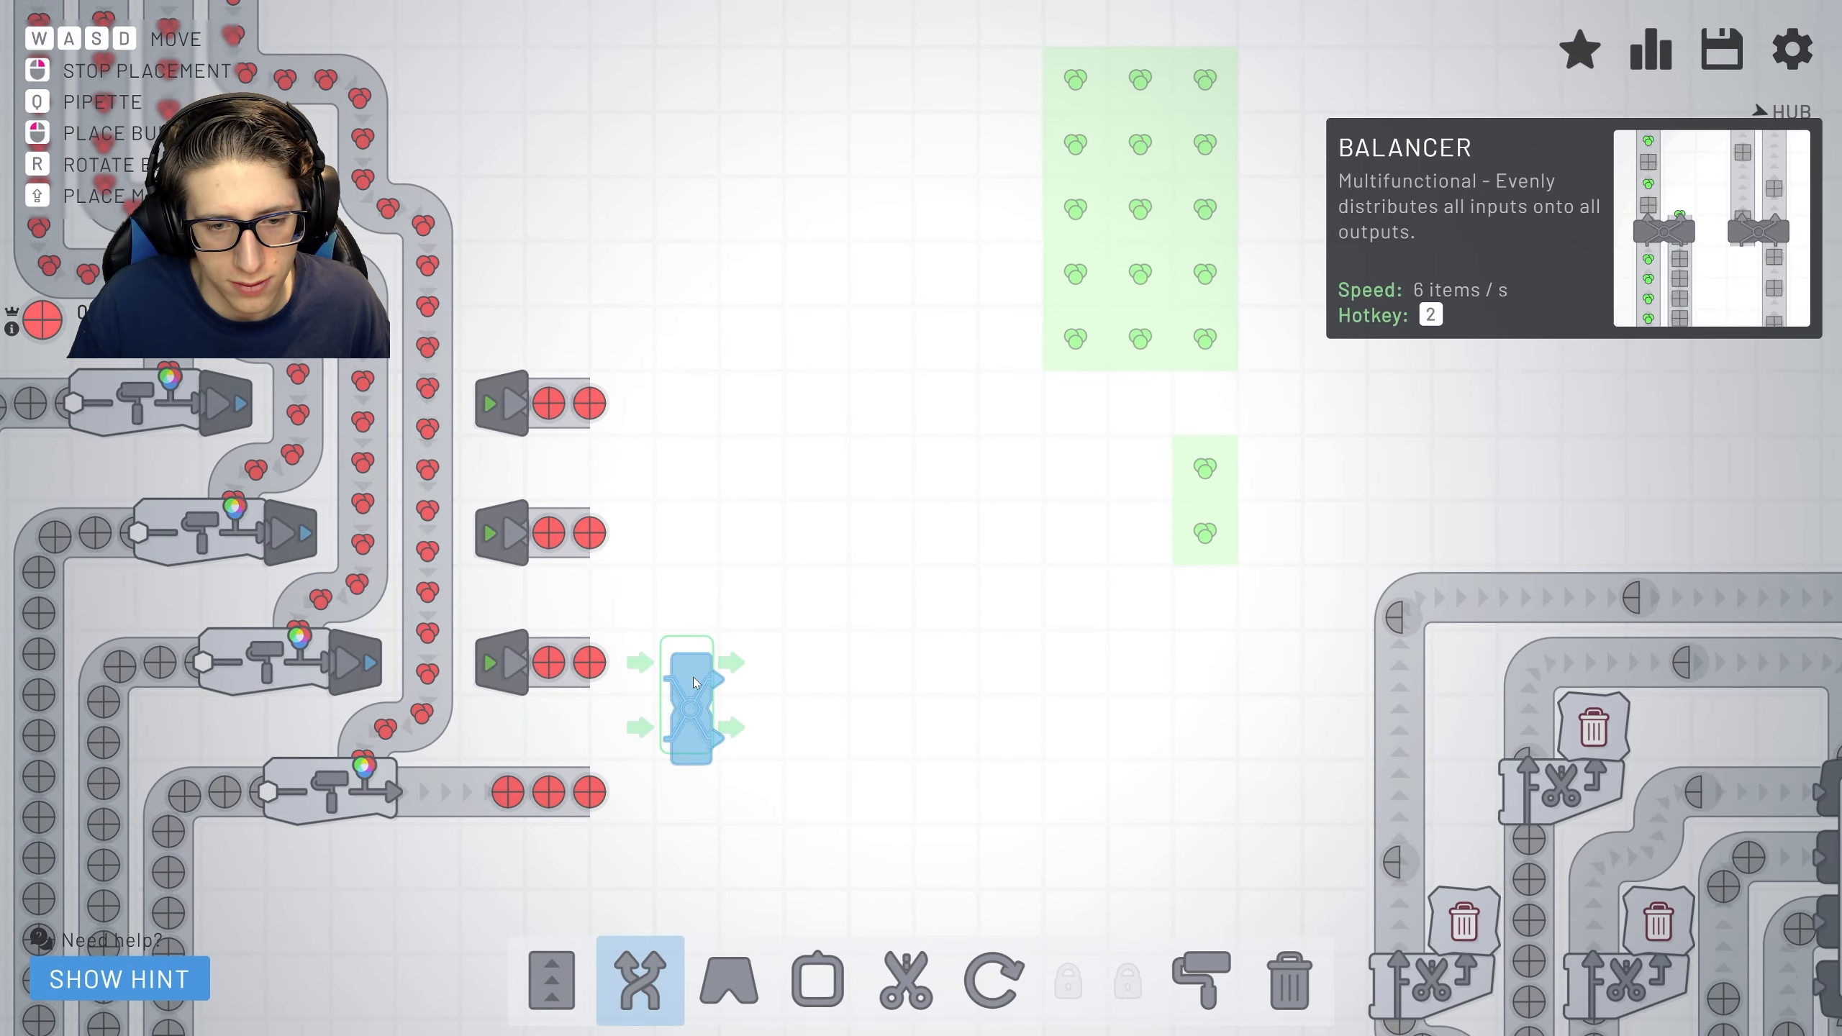
click(695, 683)
key(2)
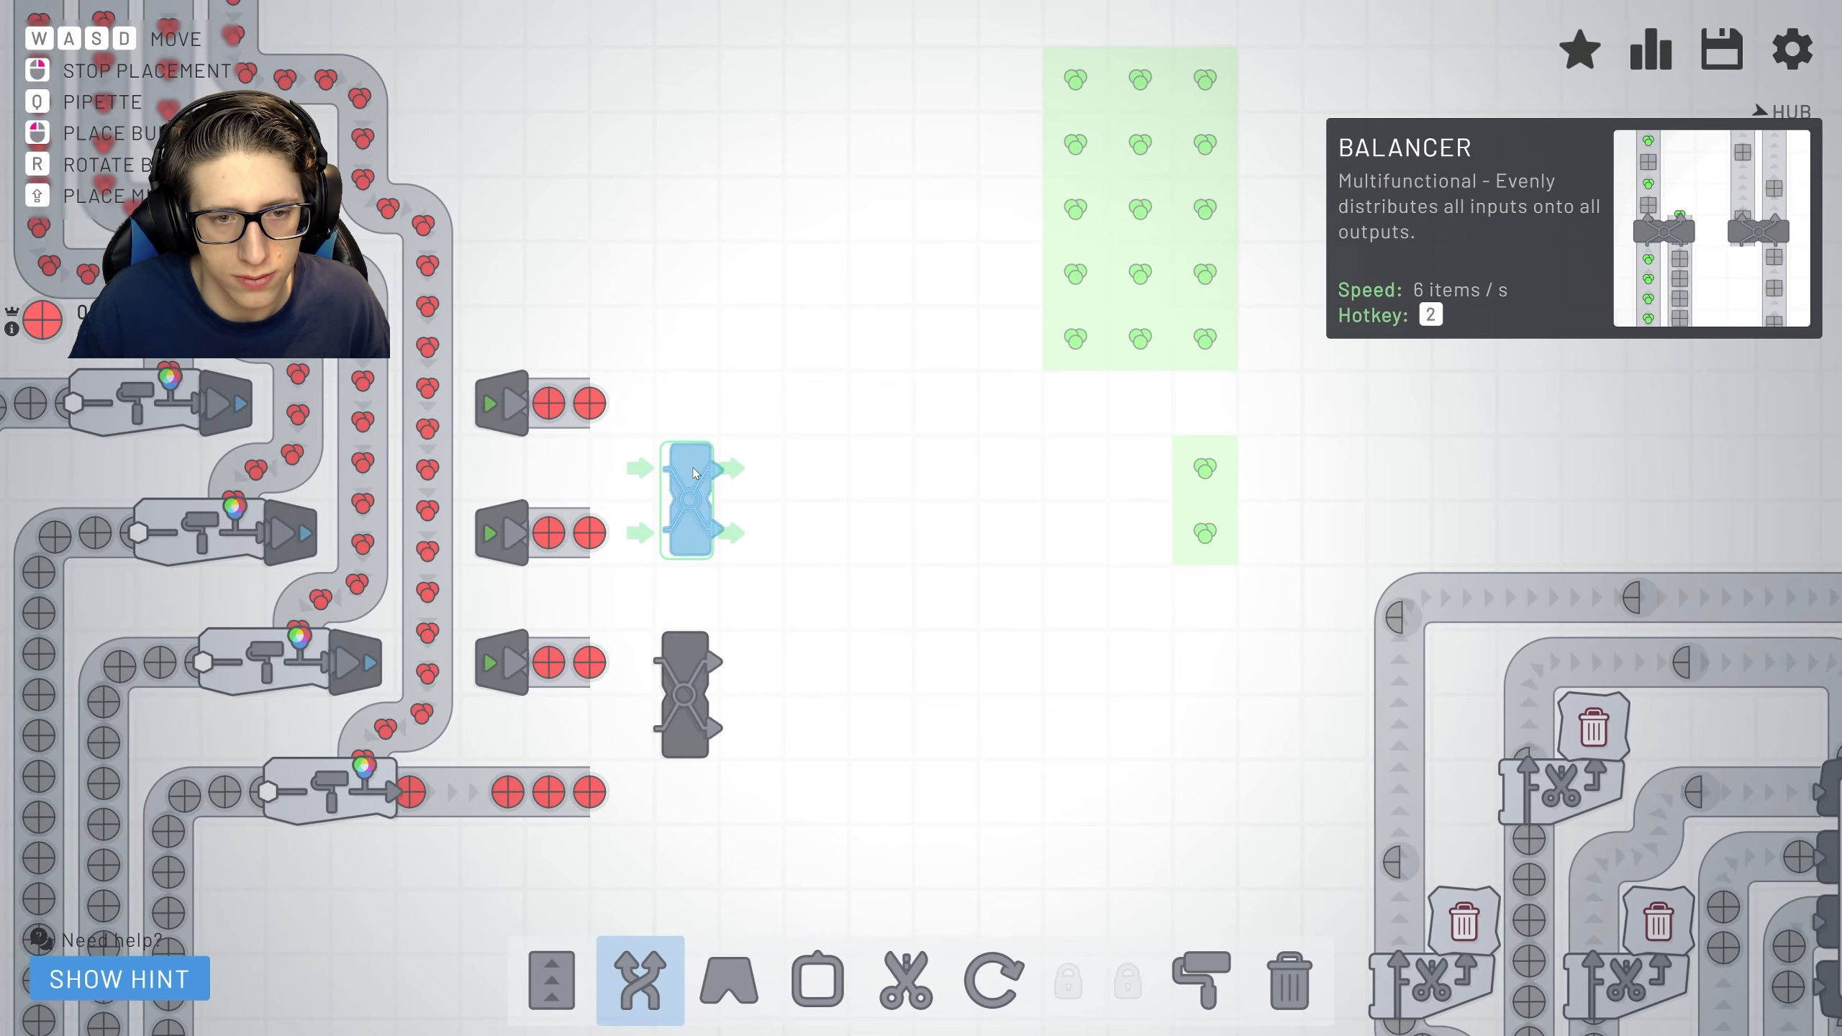
click(695, 475)
Feed the top two red lines into the upper balancer and the bottom two into the lower one.
key(1)
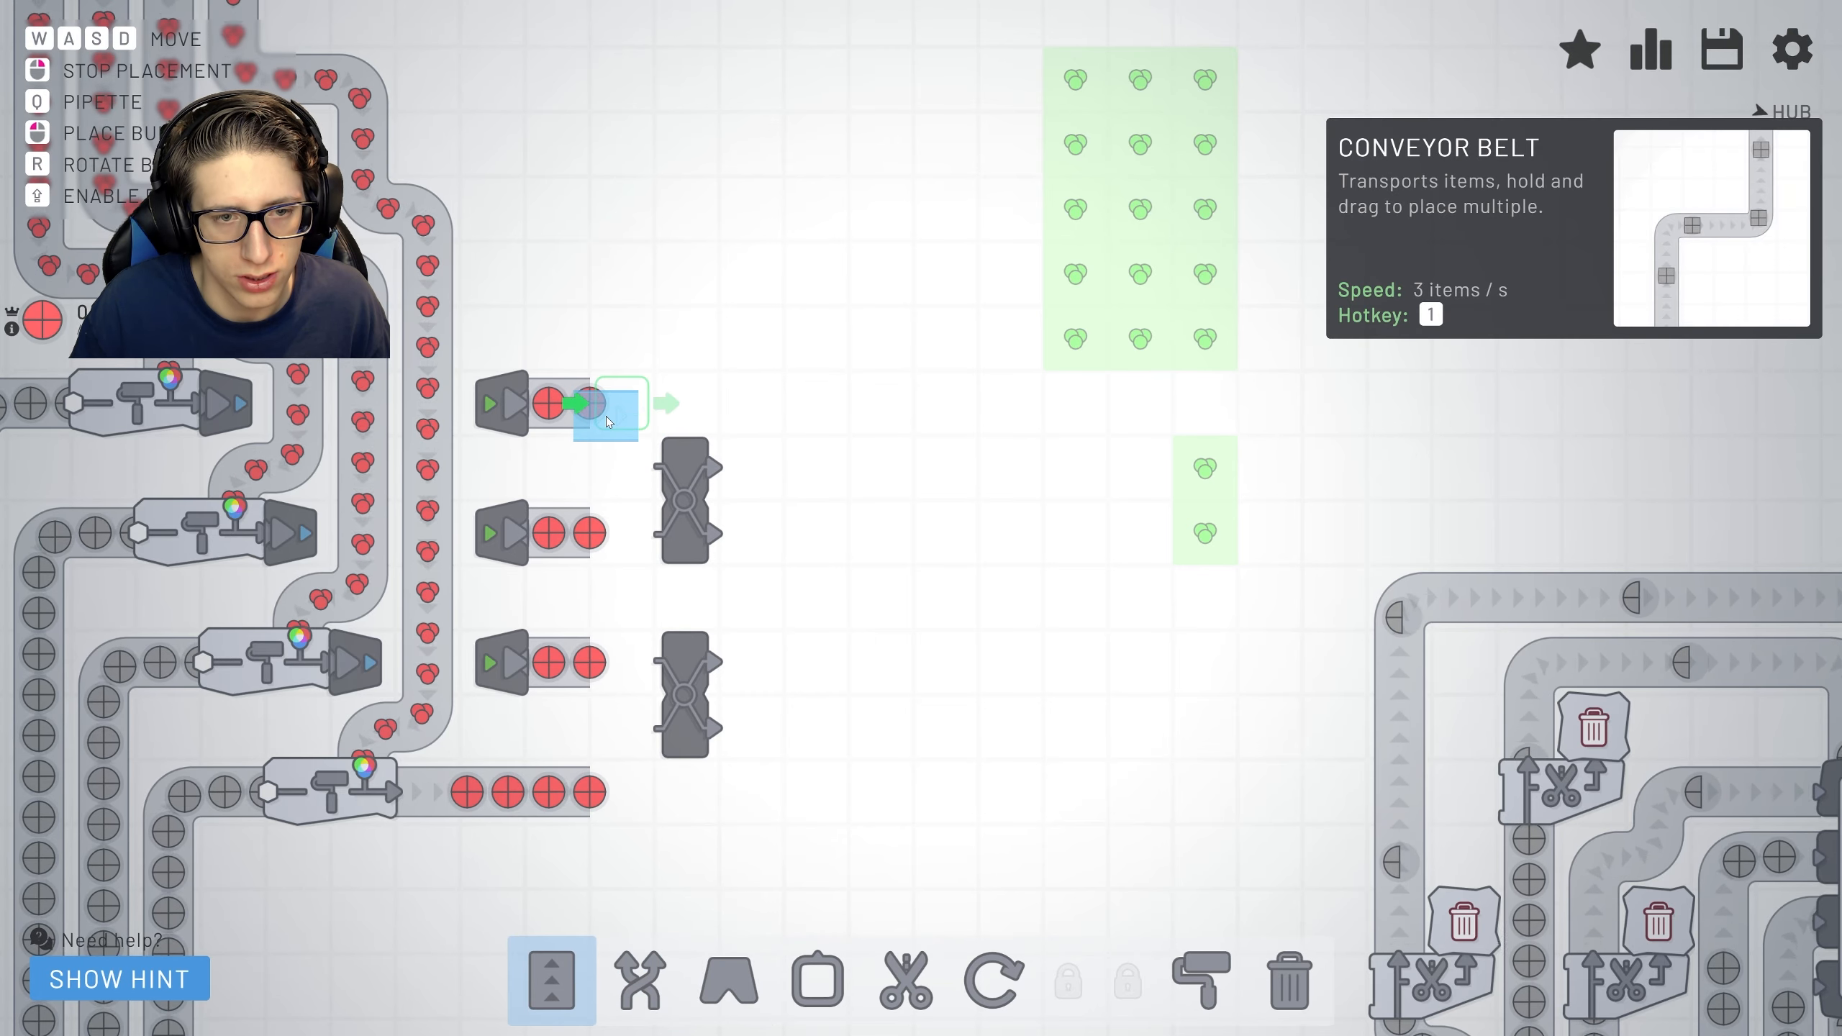
drag(608, 410, 669, 475)
drag(593, 535, 647, 536)
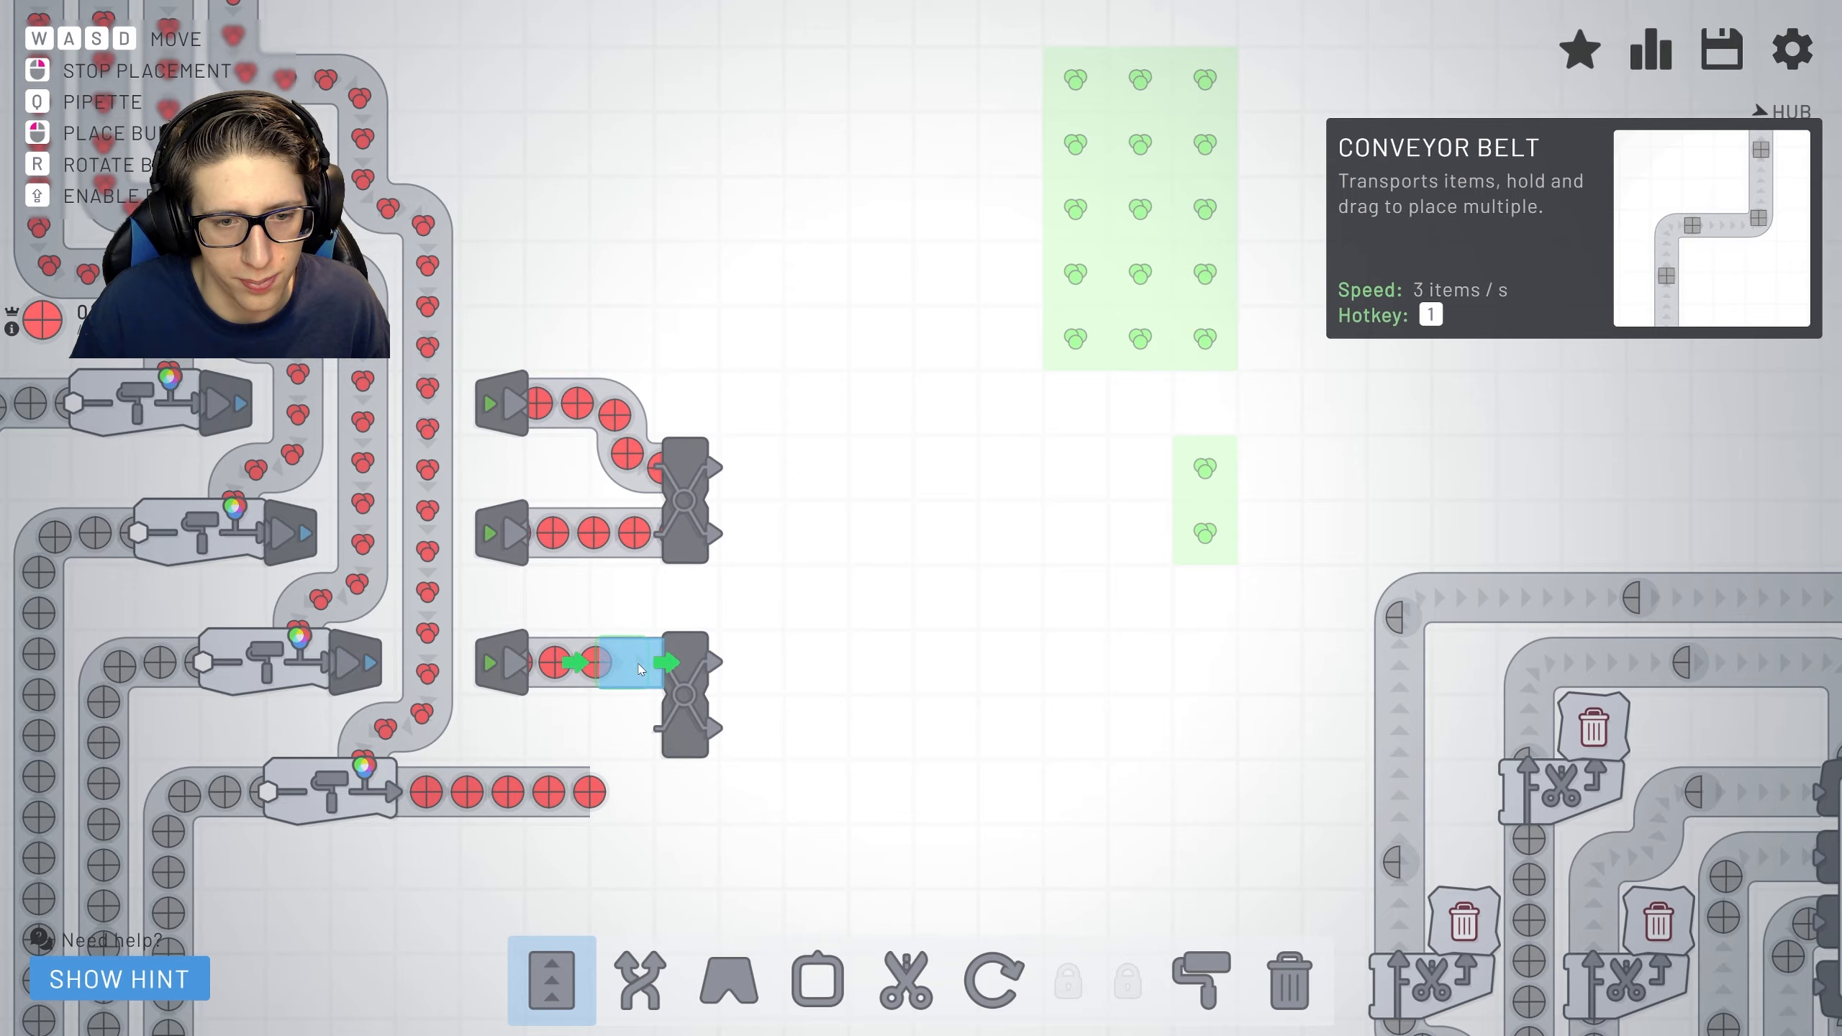
drag(641, 663, 669, 662)
drag(634, 792, 684, 742)
scroll(893, 705, down, 3)
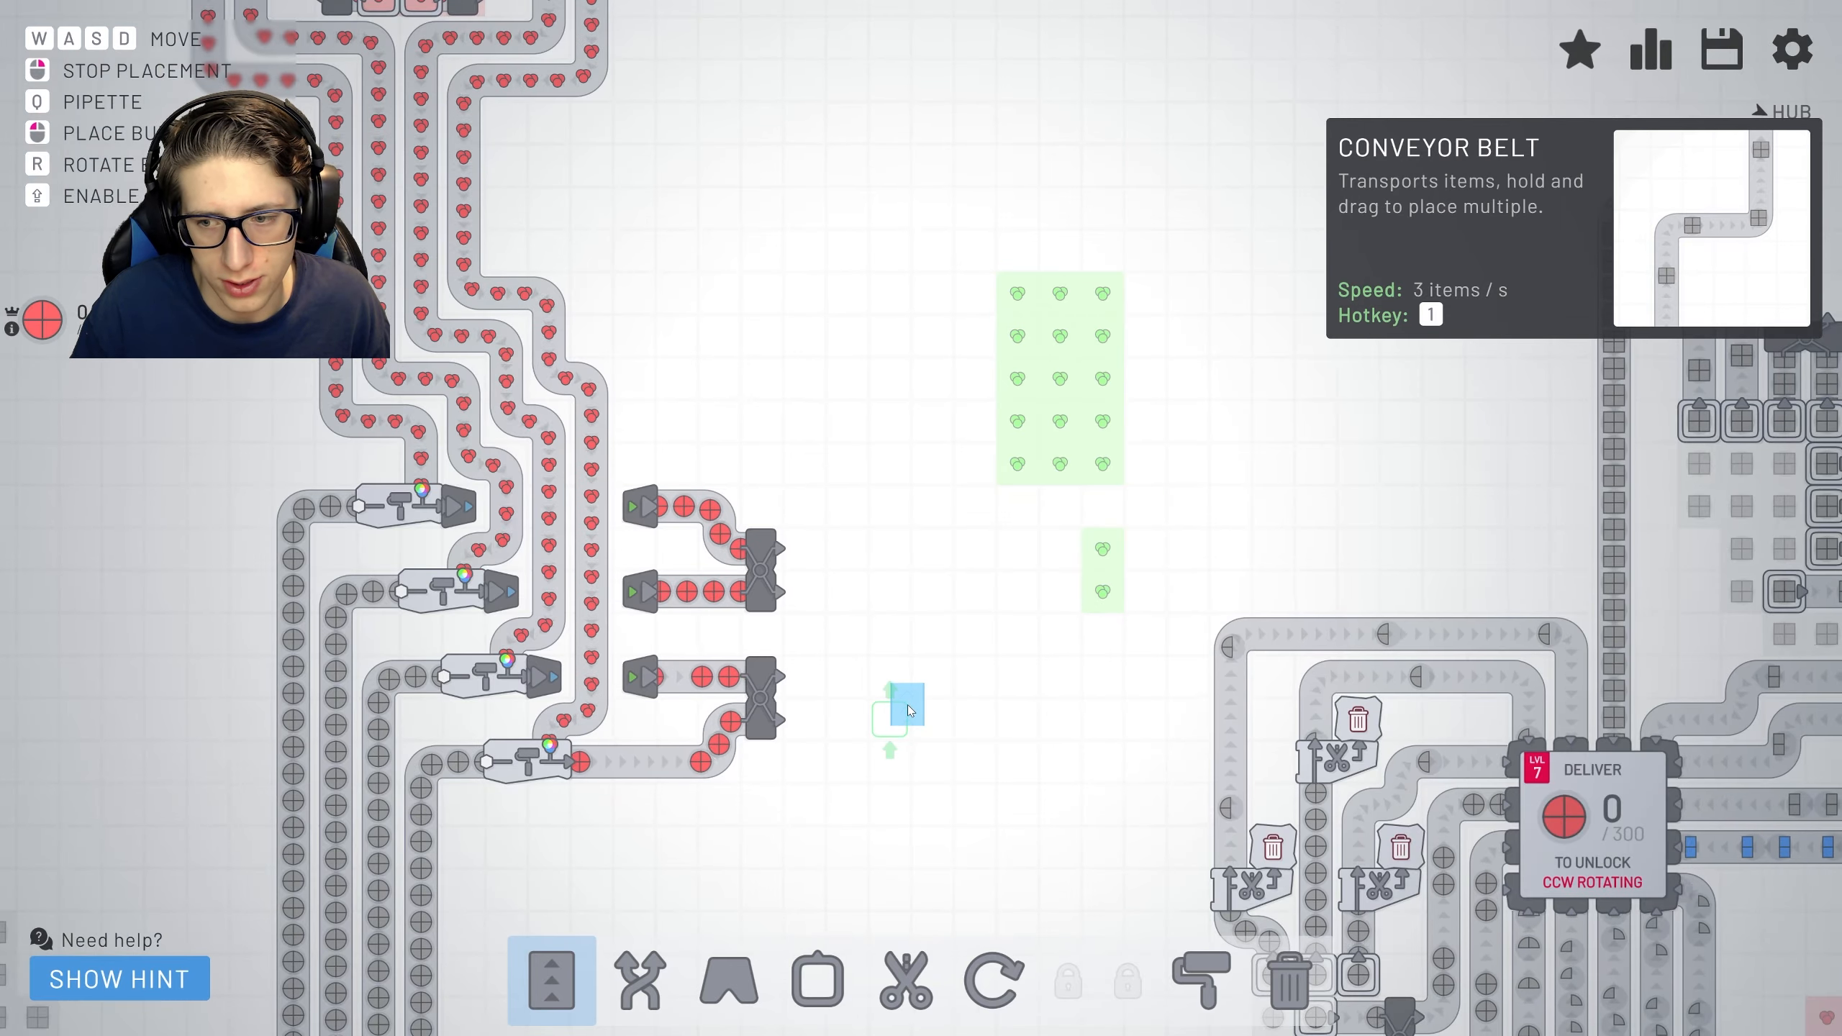
right_click(907, 709)
drag(1152, 648, 835, 670)
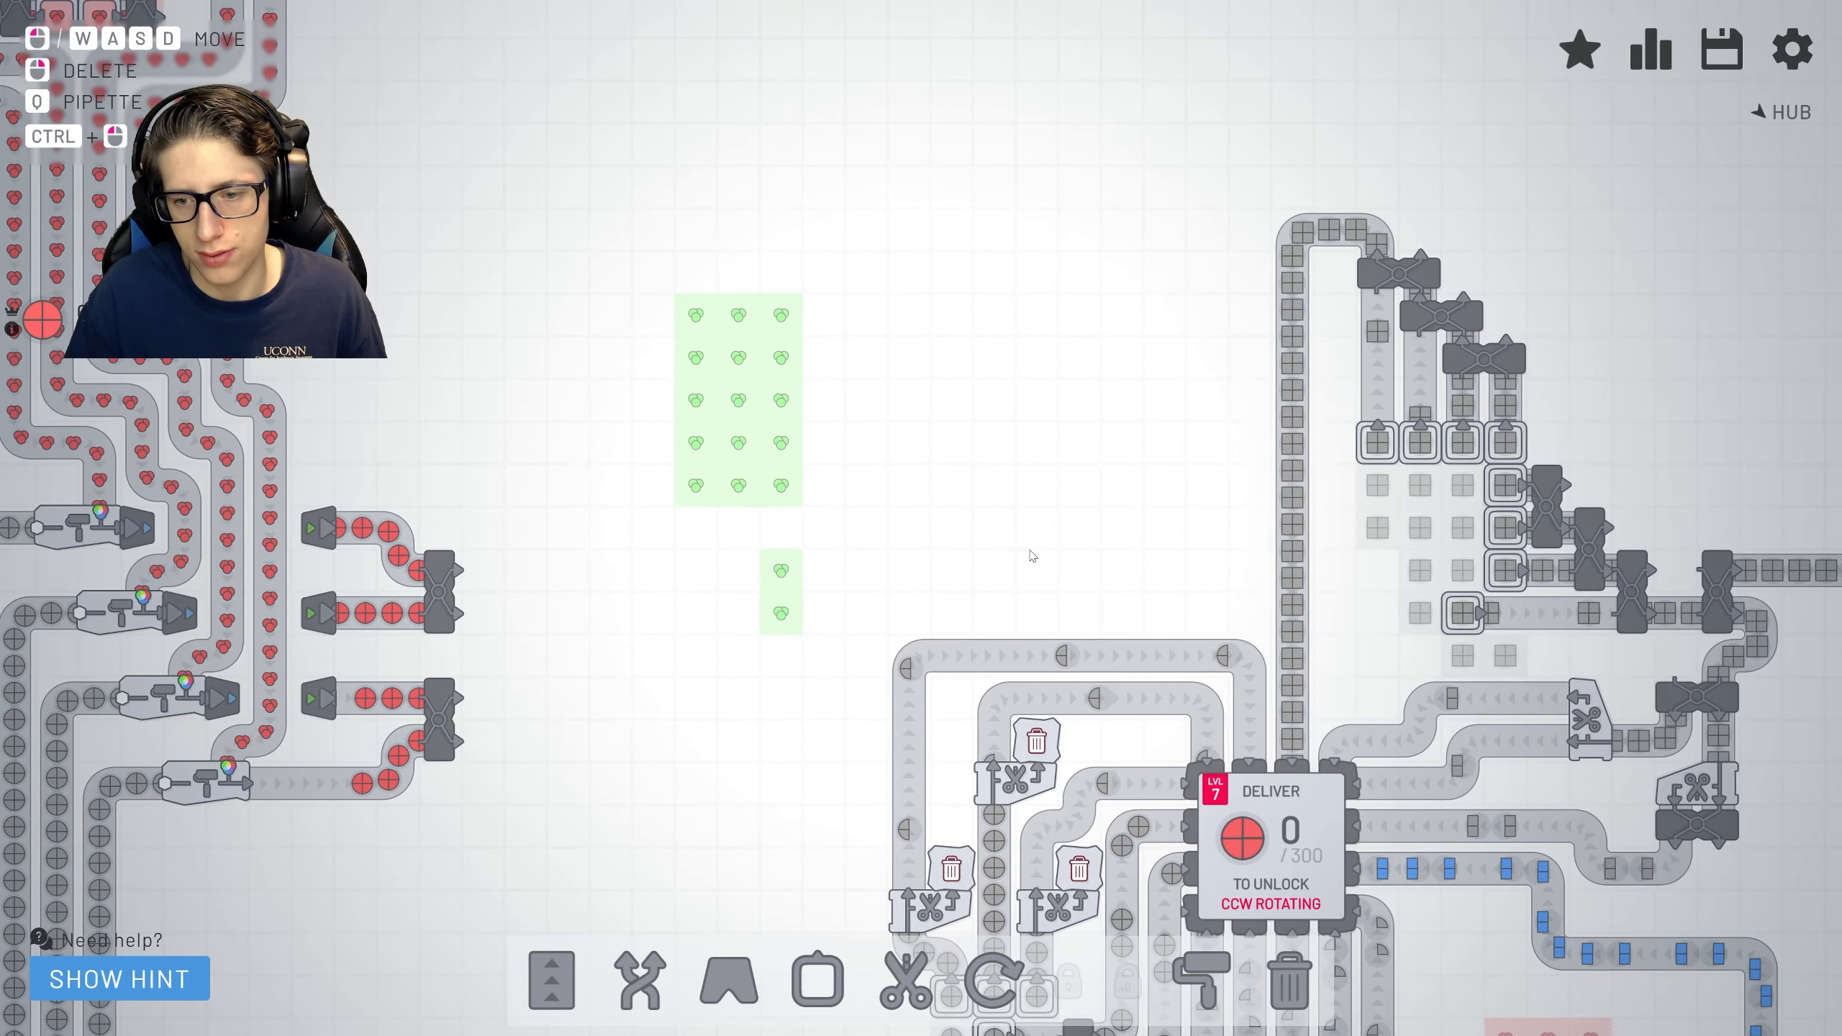
scroll(1032, 556, up, 5)
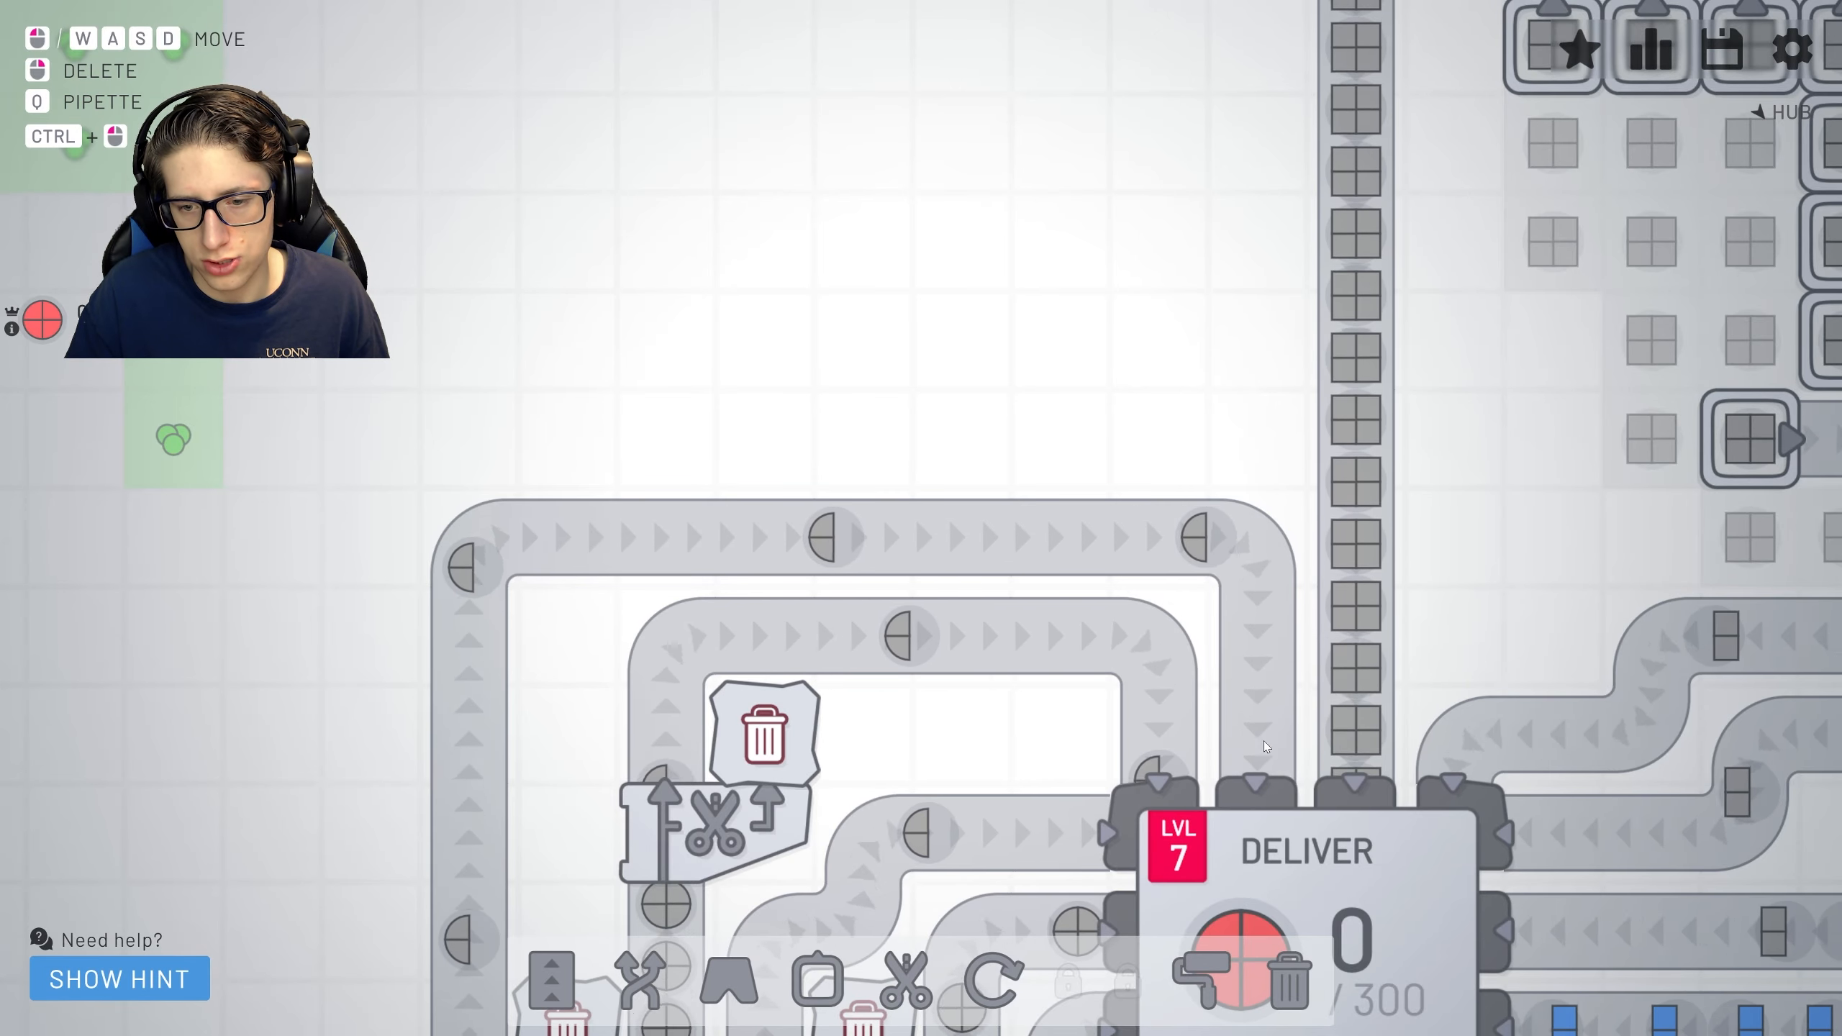
Delete a stretch of the outer half-shape belt above the hub and place a balancer in the gap.
mouse_move(1260, 720)
mouse_down()
mouse_move(1253, 532)
mouse_move(850, 536)
mouse_up()
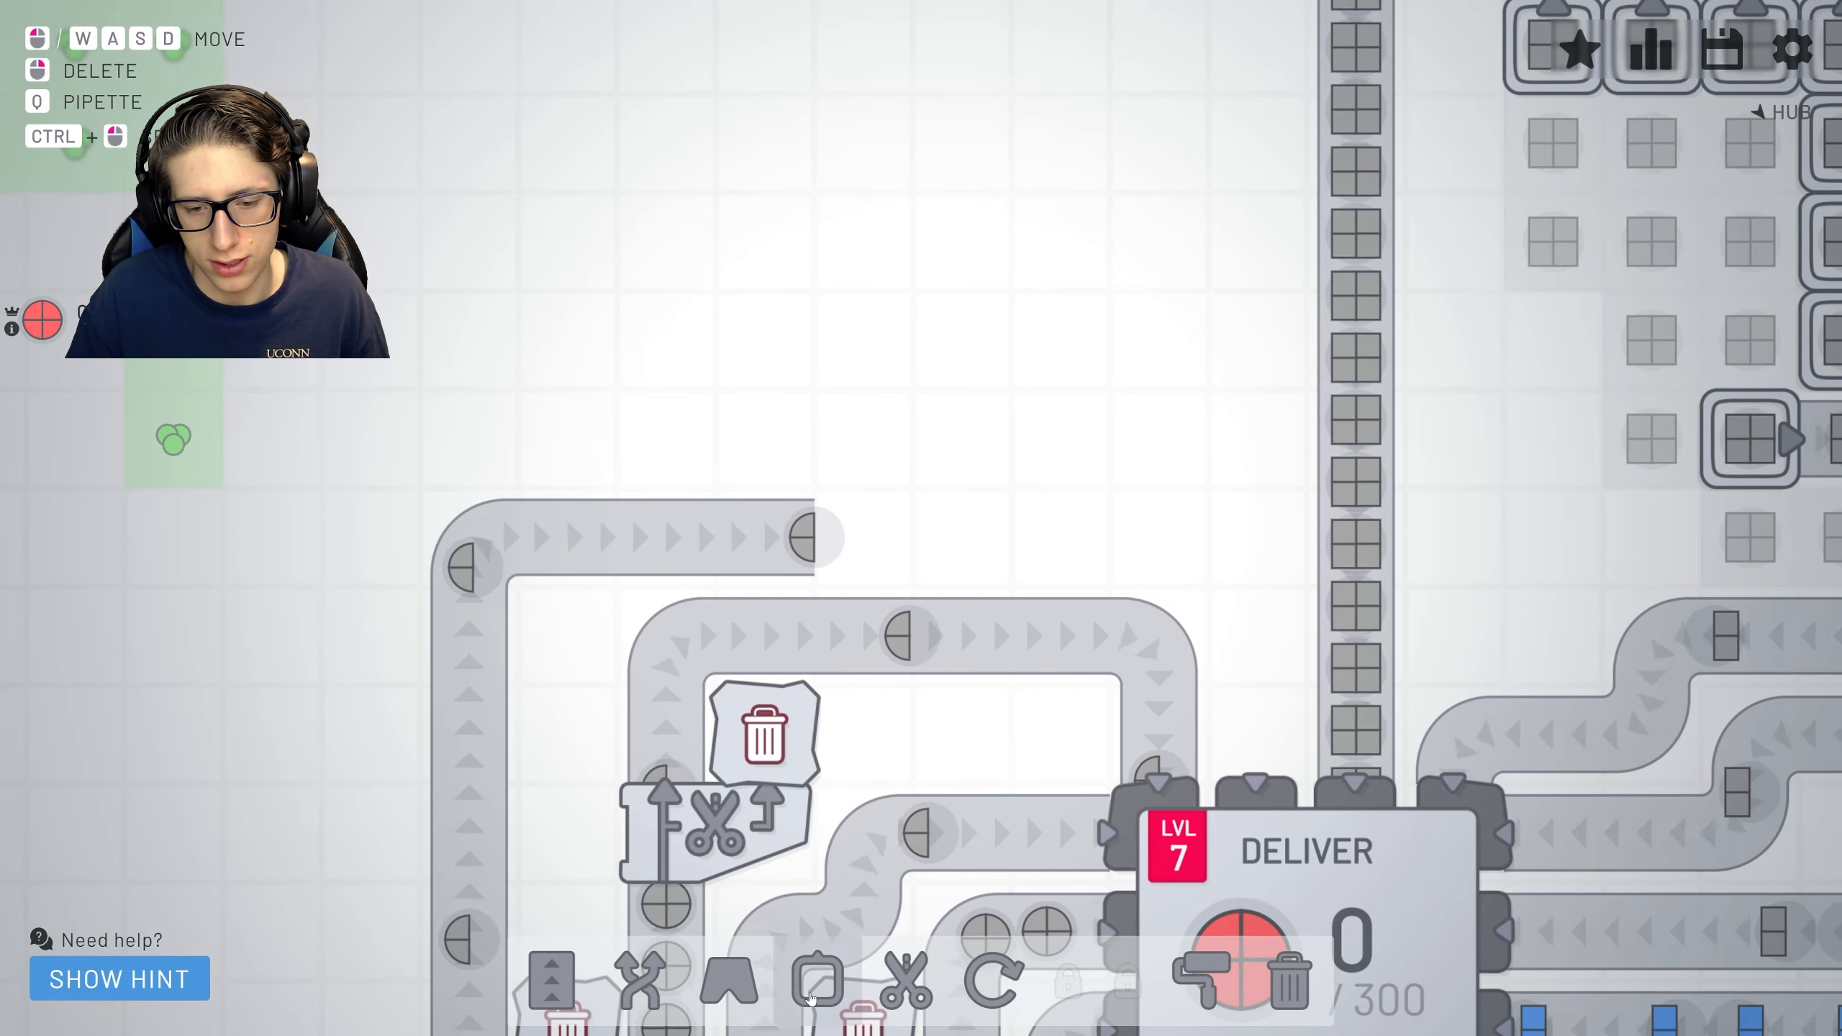
key(2)
right_click(881, 634)
right_click(863, 634)
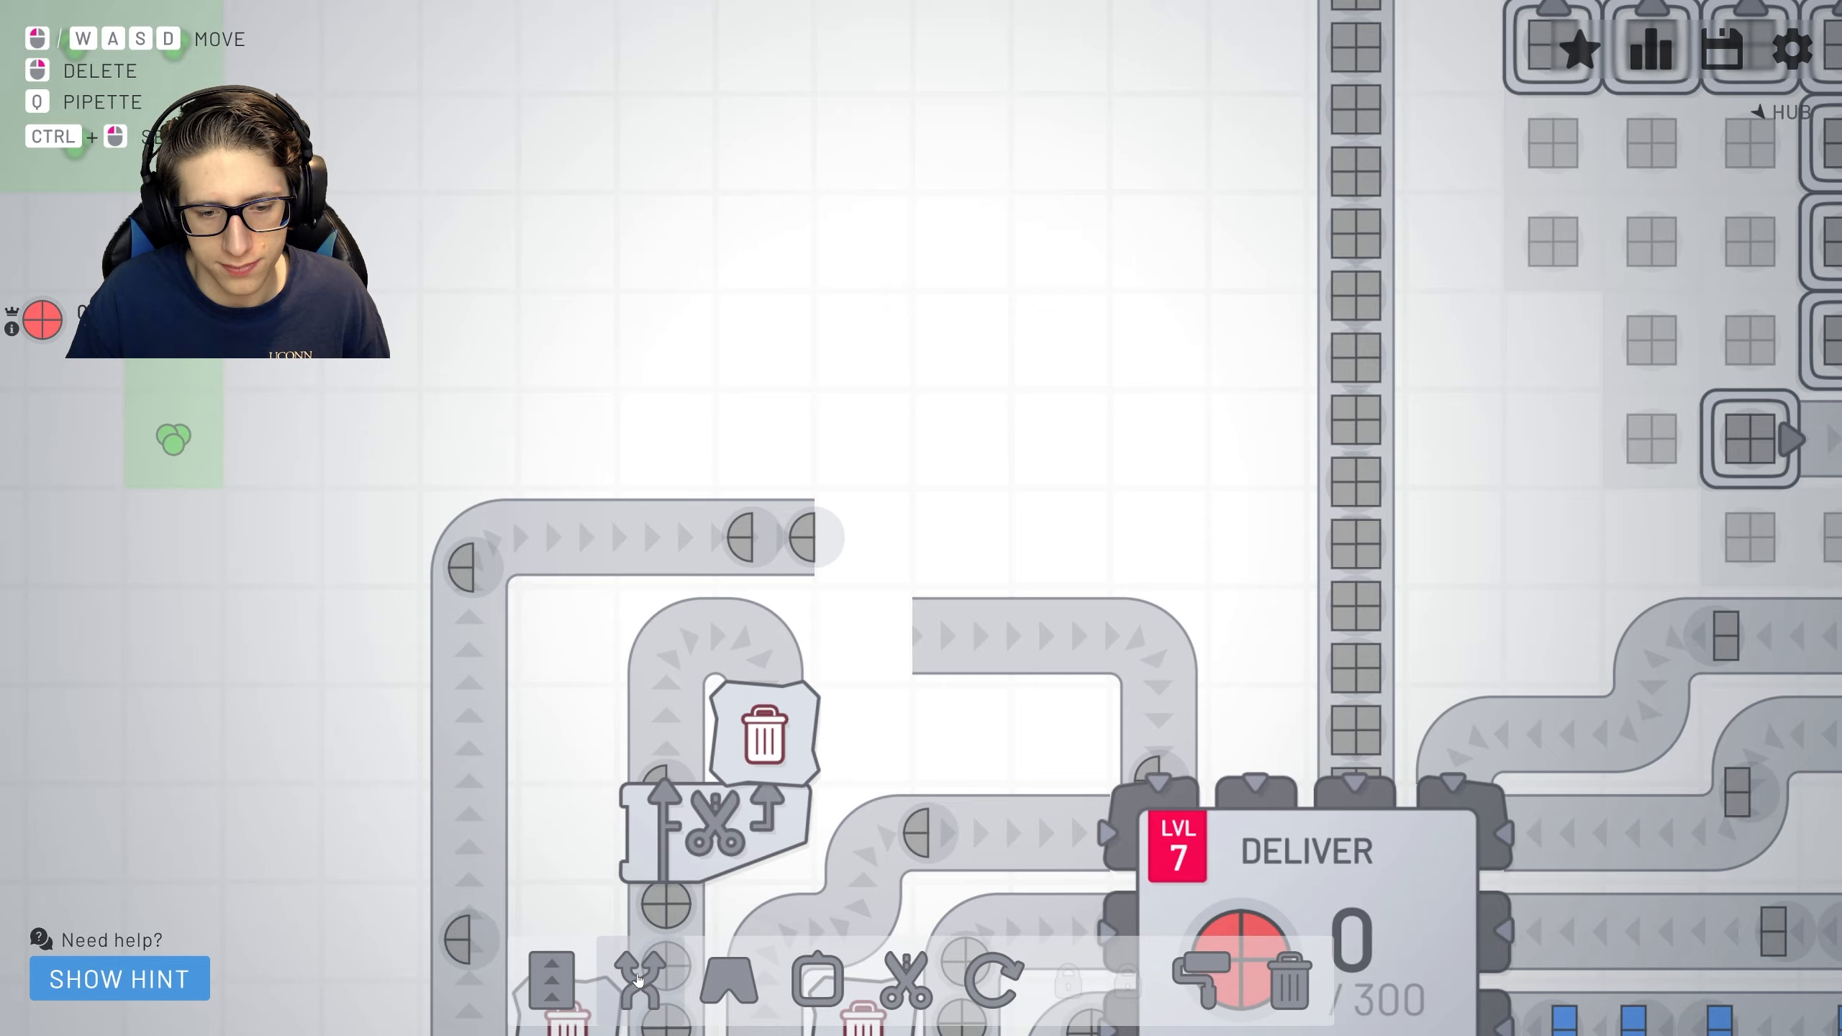
key(2)
click(864, 576)
scroll(991, 445, down, 2)
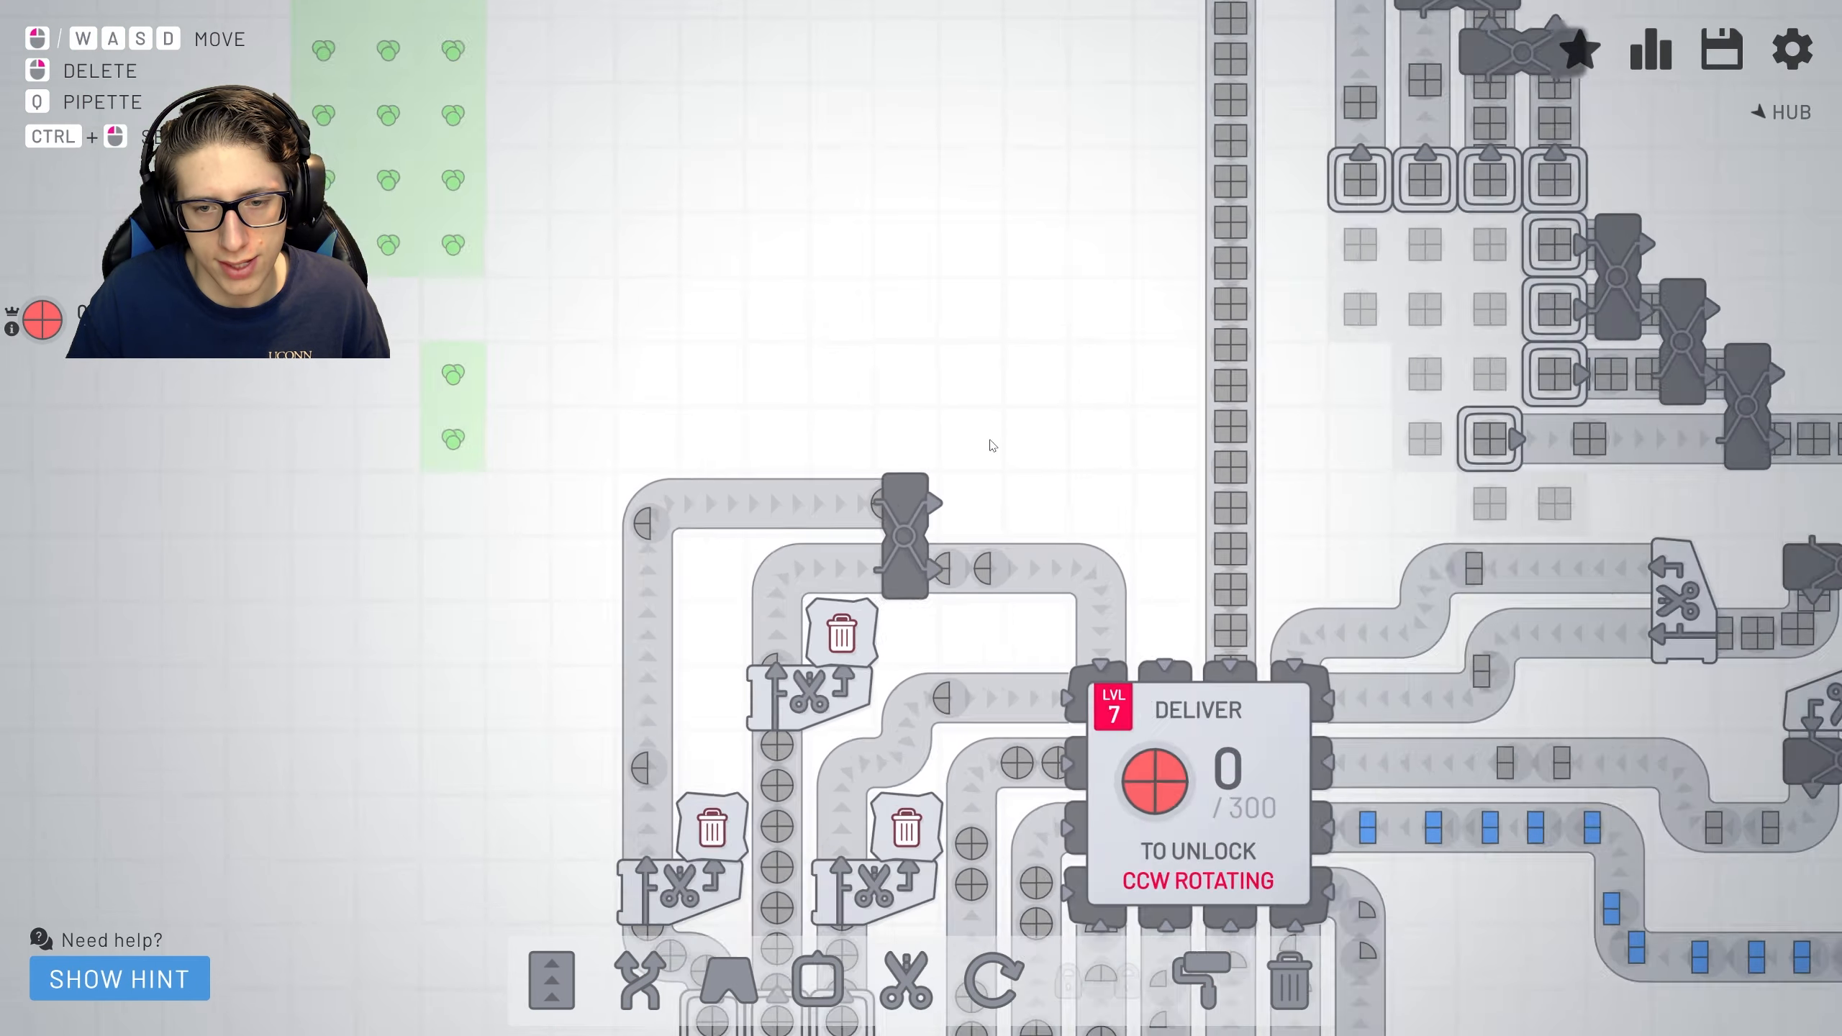
scroll(991, 445, down, 2)
drag(721, 432, 979, 561)
key(1)
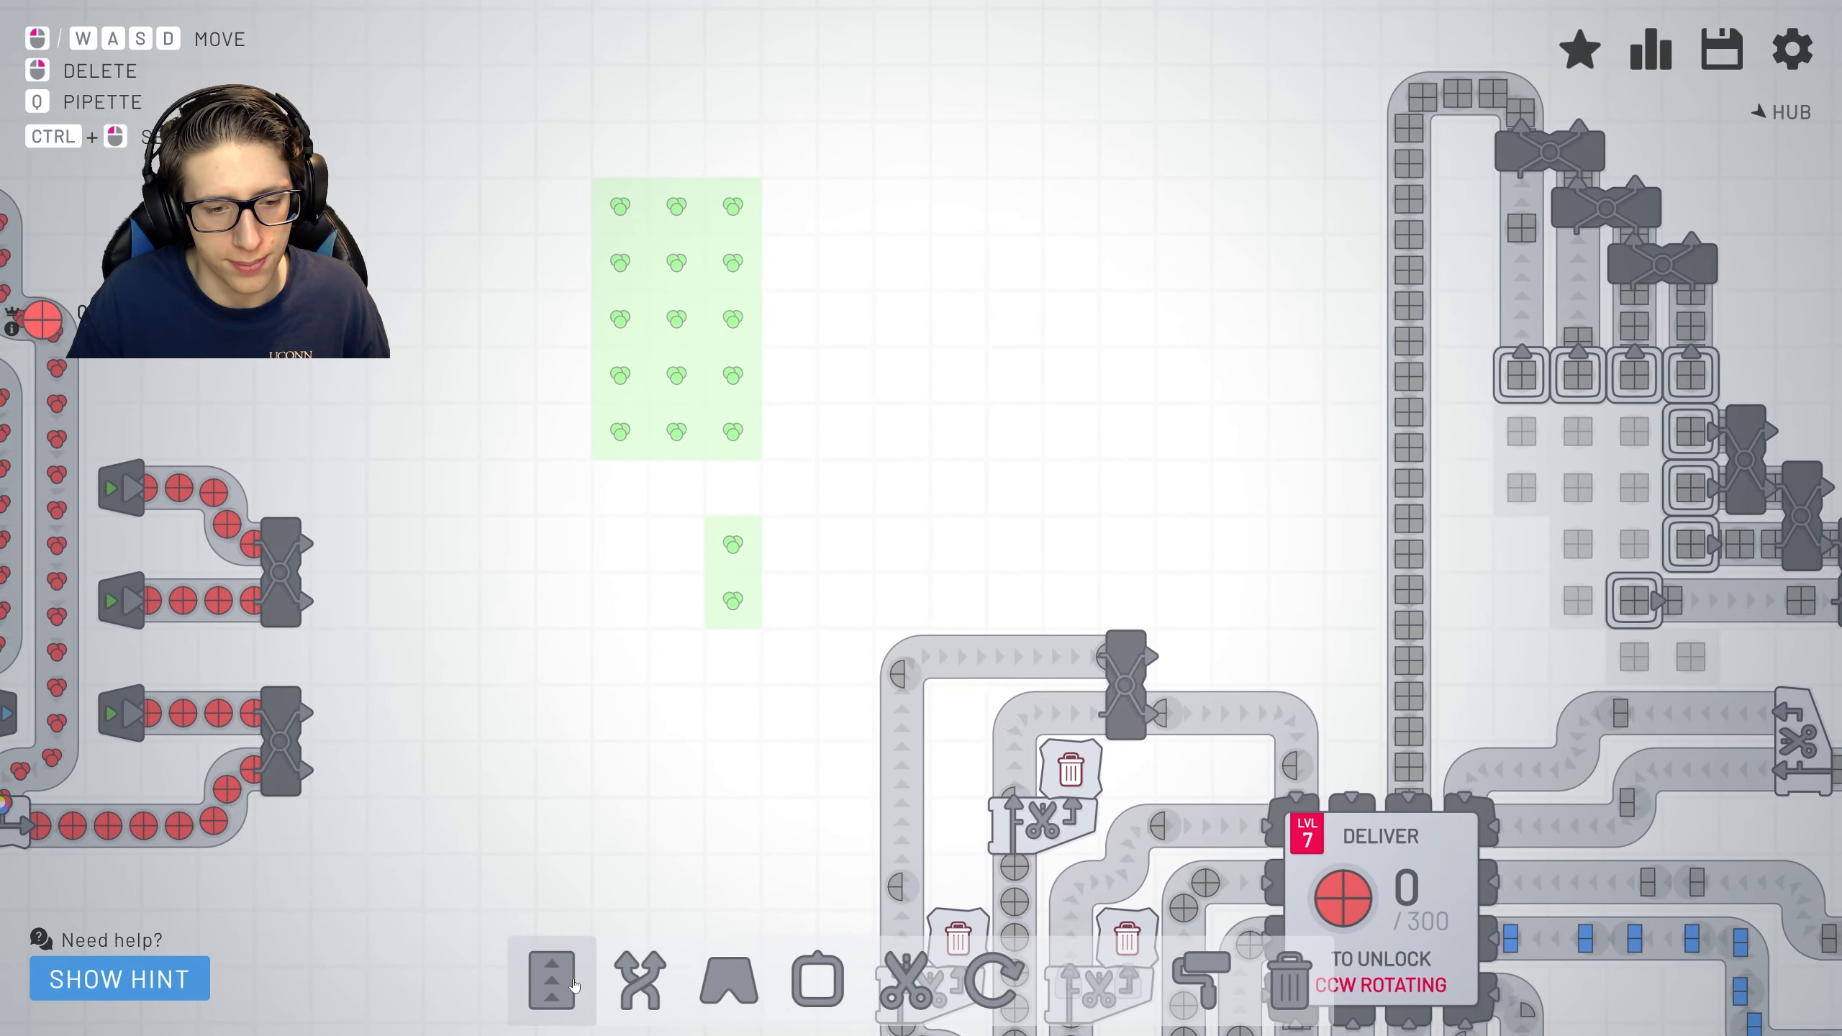
click(573, 983)
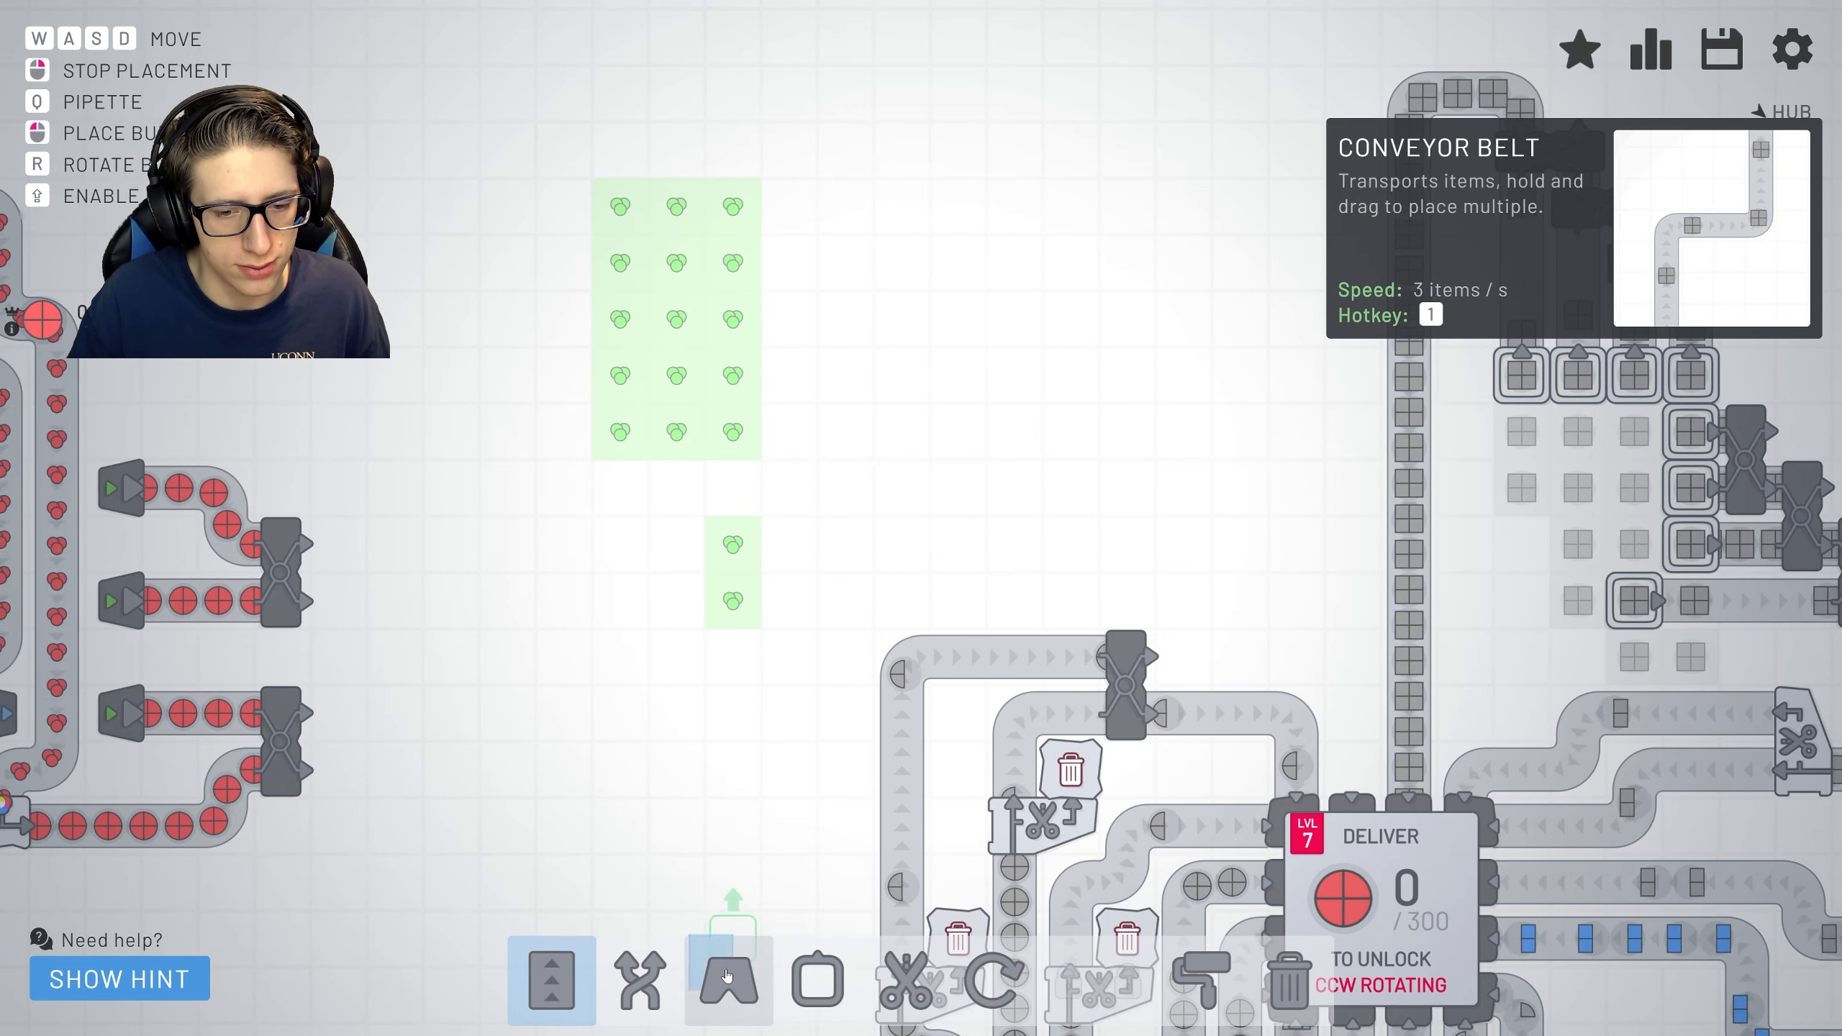
Place a third balancer right of the two merged red lines.
click(658, 984)
click(395, 629)
key(q)
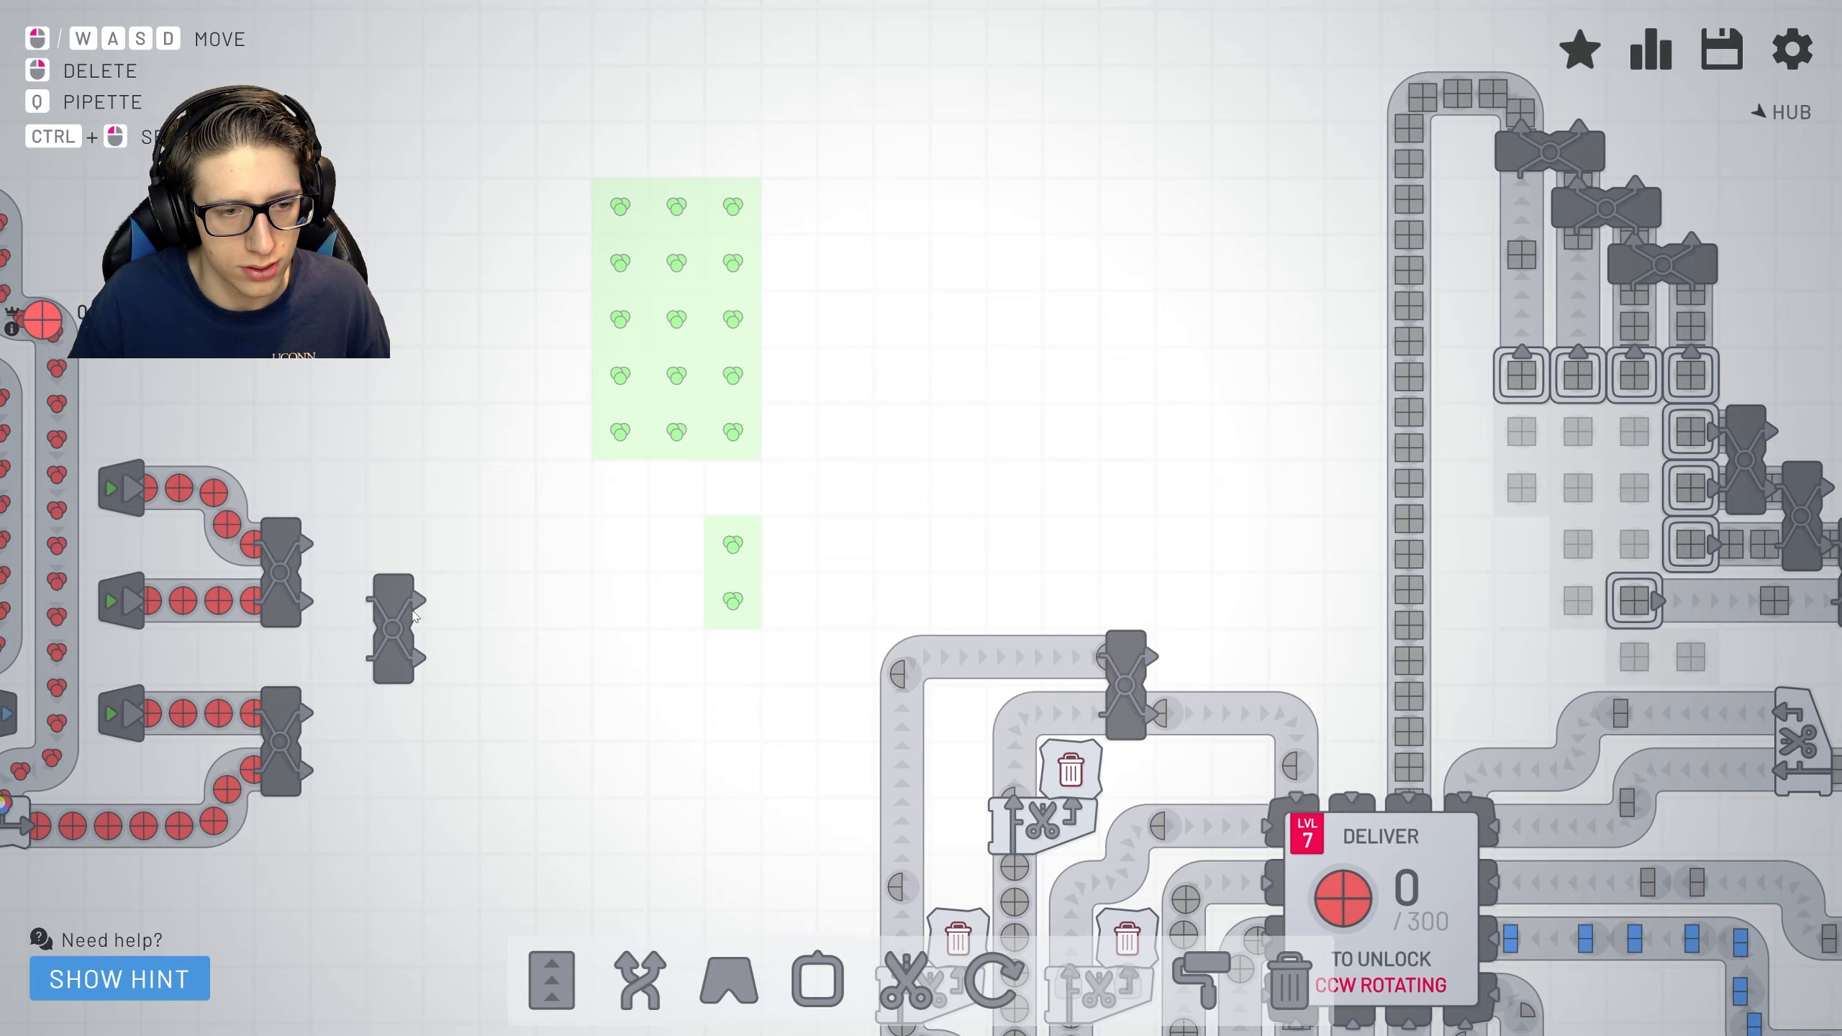
click(574, 990)
key(q)
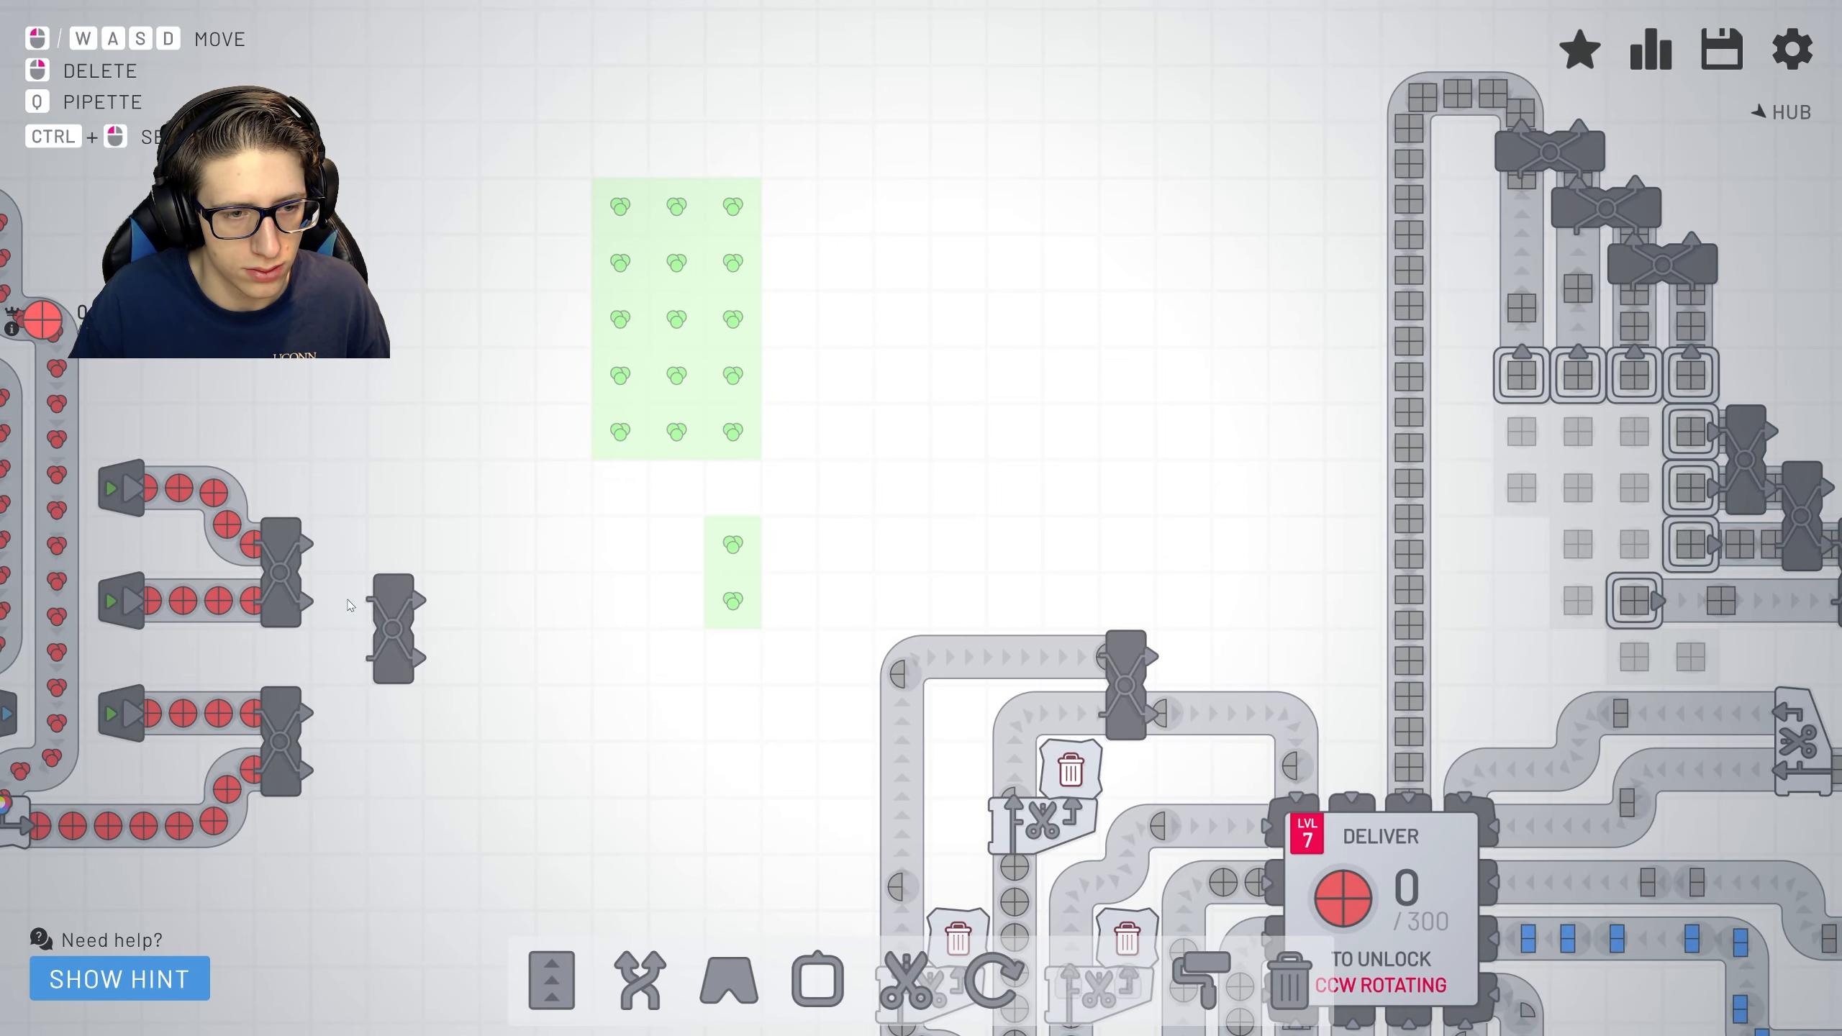
Link the middle row into the balancer and run one long belt from it over to the hub's feed.
key(s)
click(580, 988)
click(338, 576)
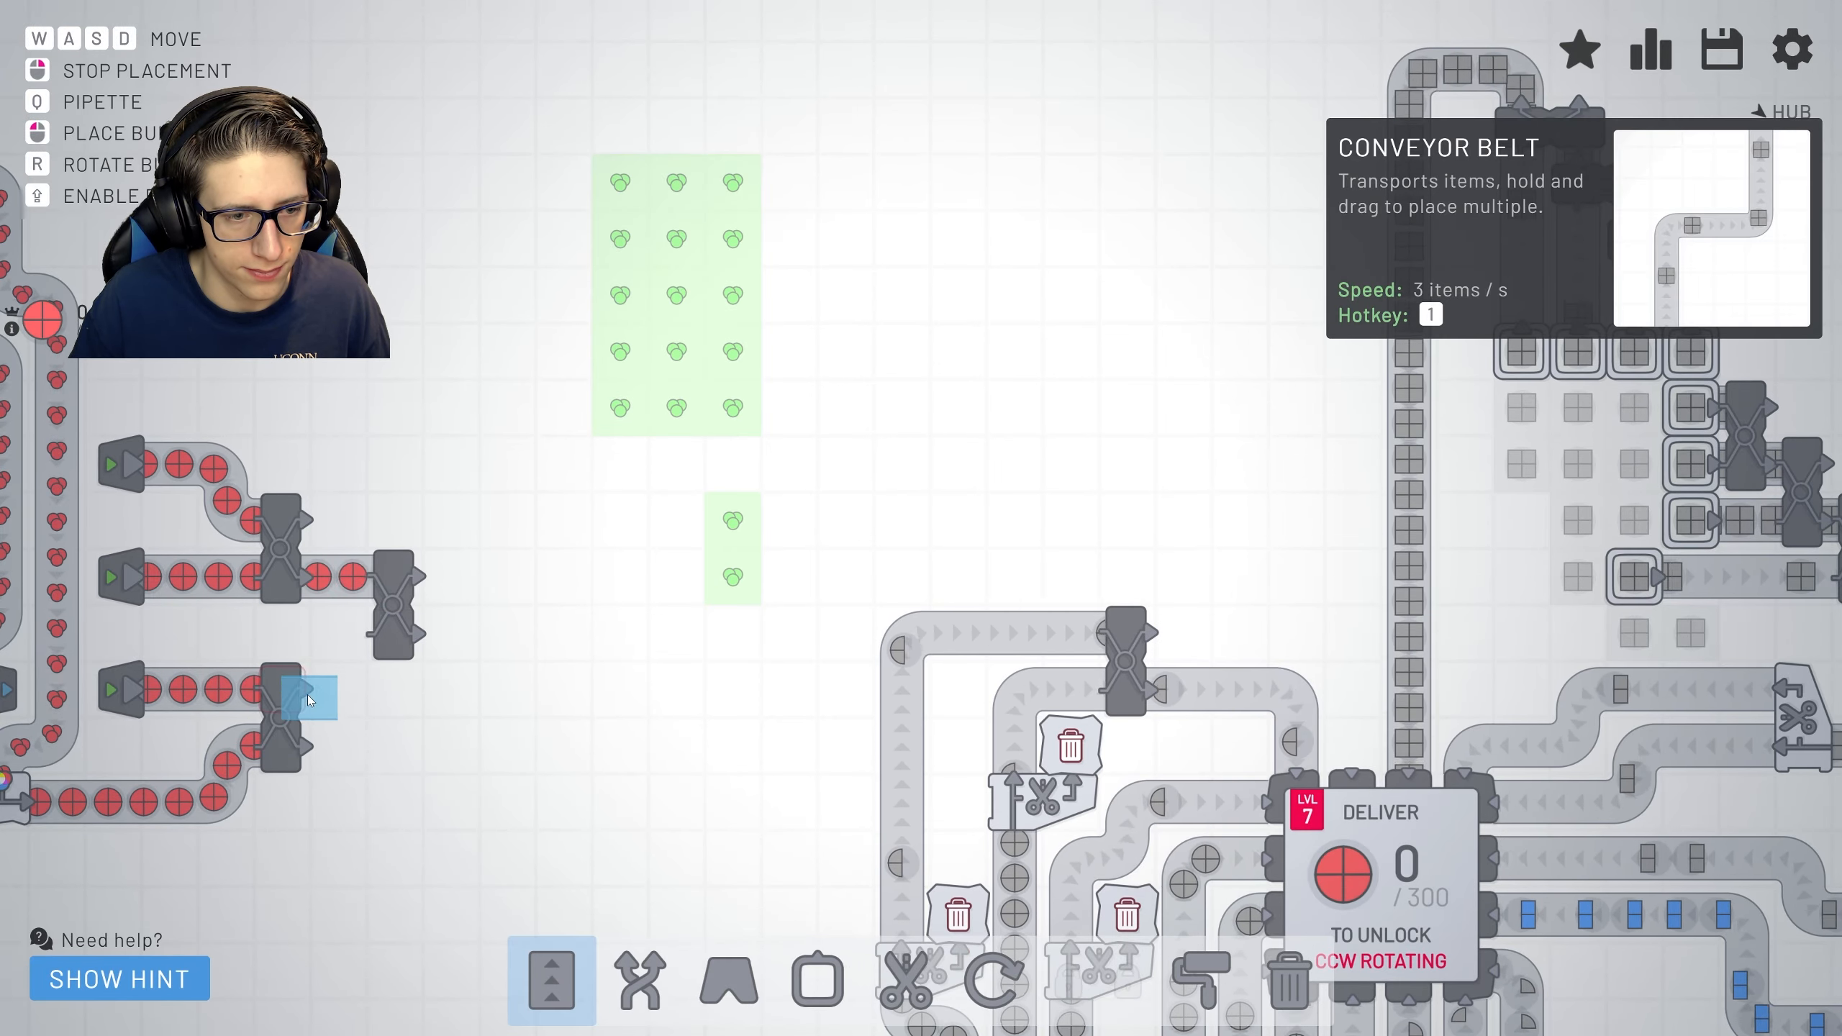
mouse_move(304, 692)
mouse_down()
mouse_move(394, 629)
mouse_move(580, 572)
mouse_move(1065, 534)
mouse_move(1382, 749)
mouse_up()
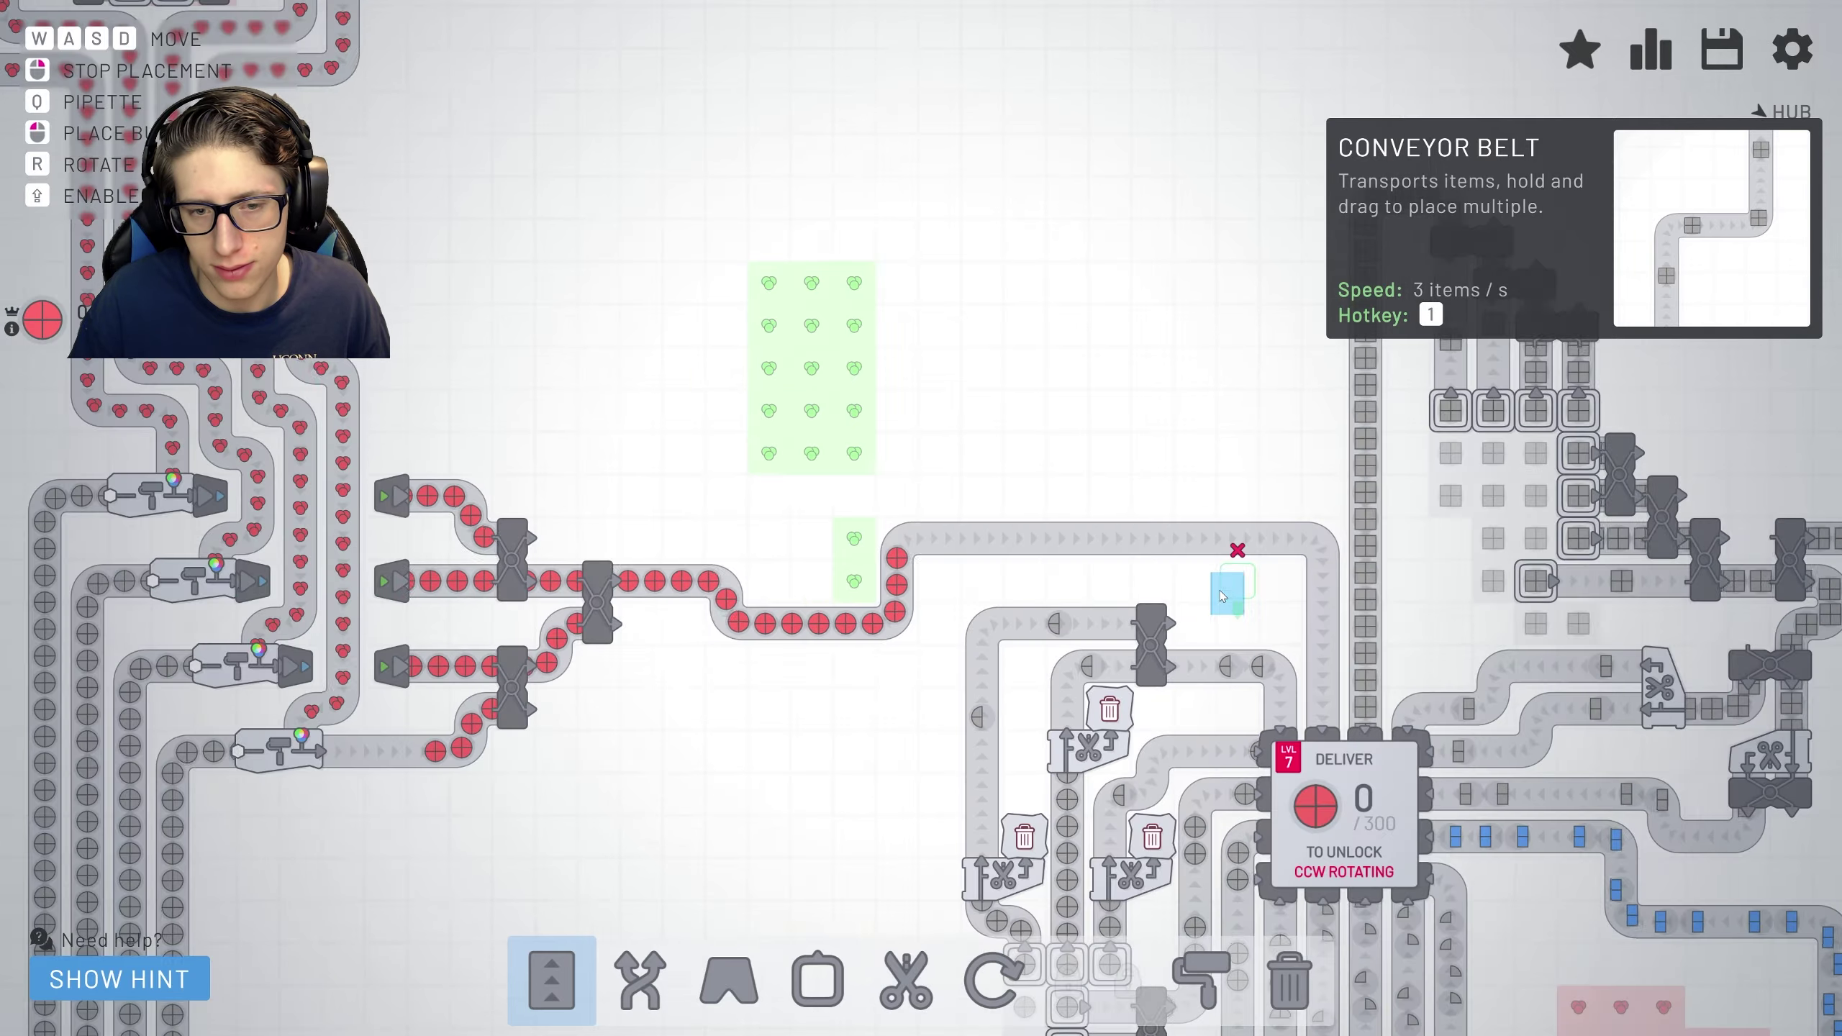
right_click(1381, 749)
scroll(1008, 576, down, 6)
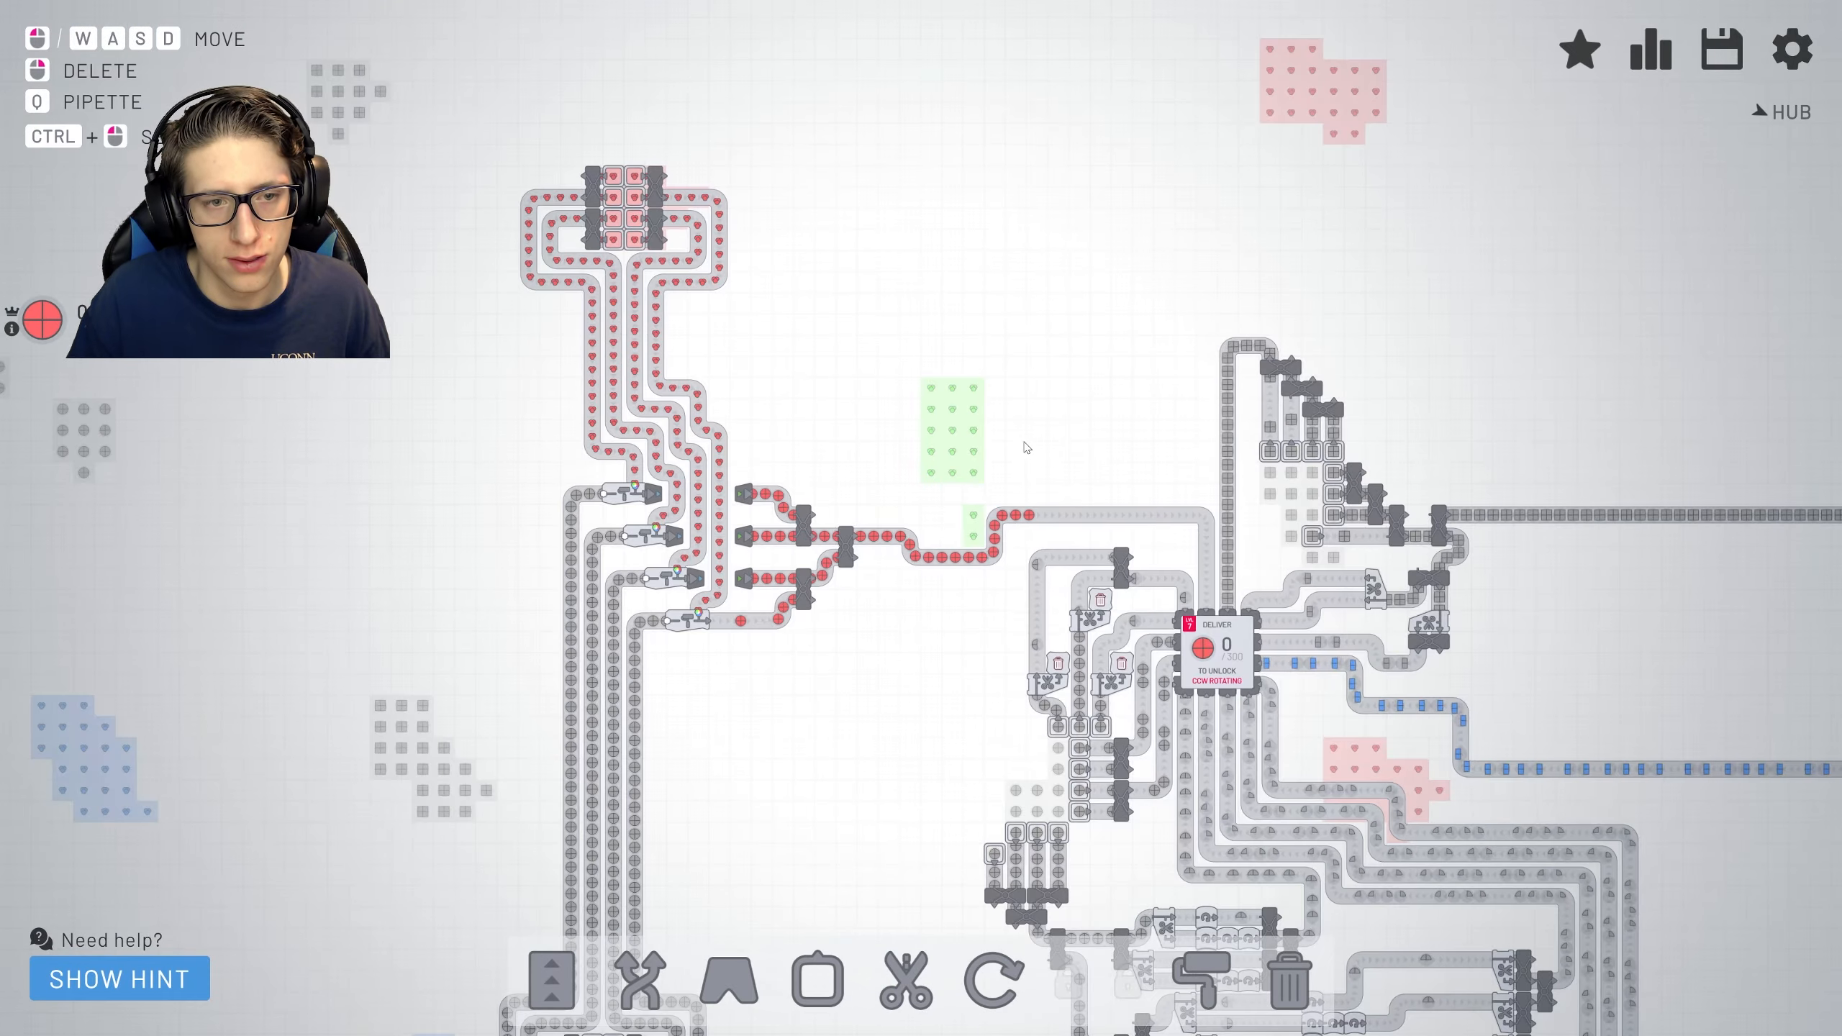
scroll(975, 529, down, 4)
scroll(937, 581, up, 5)
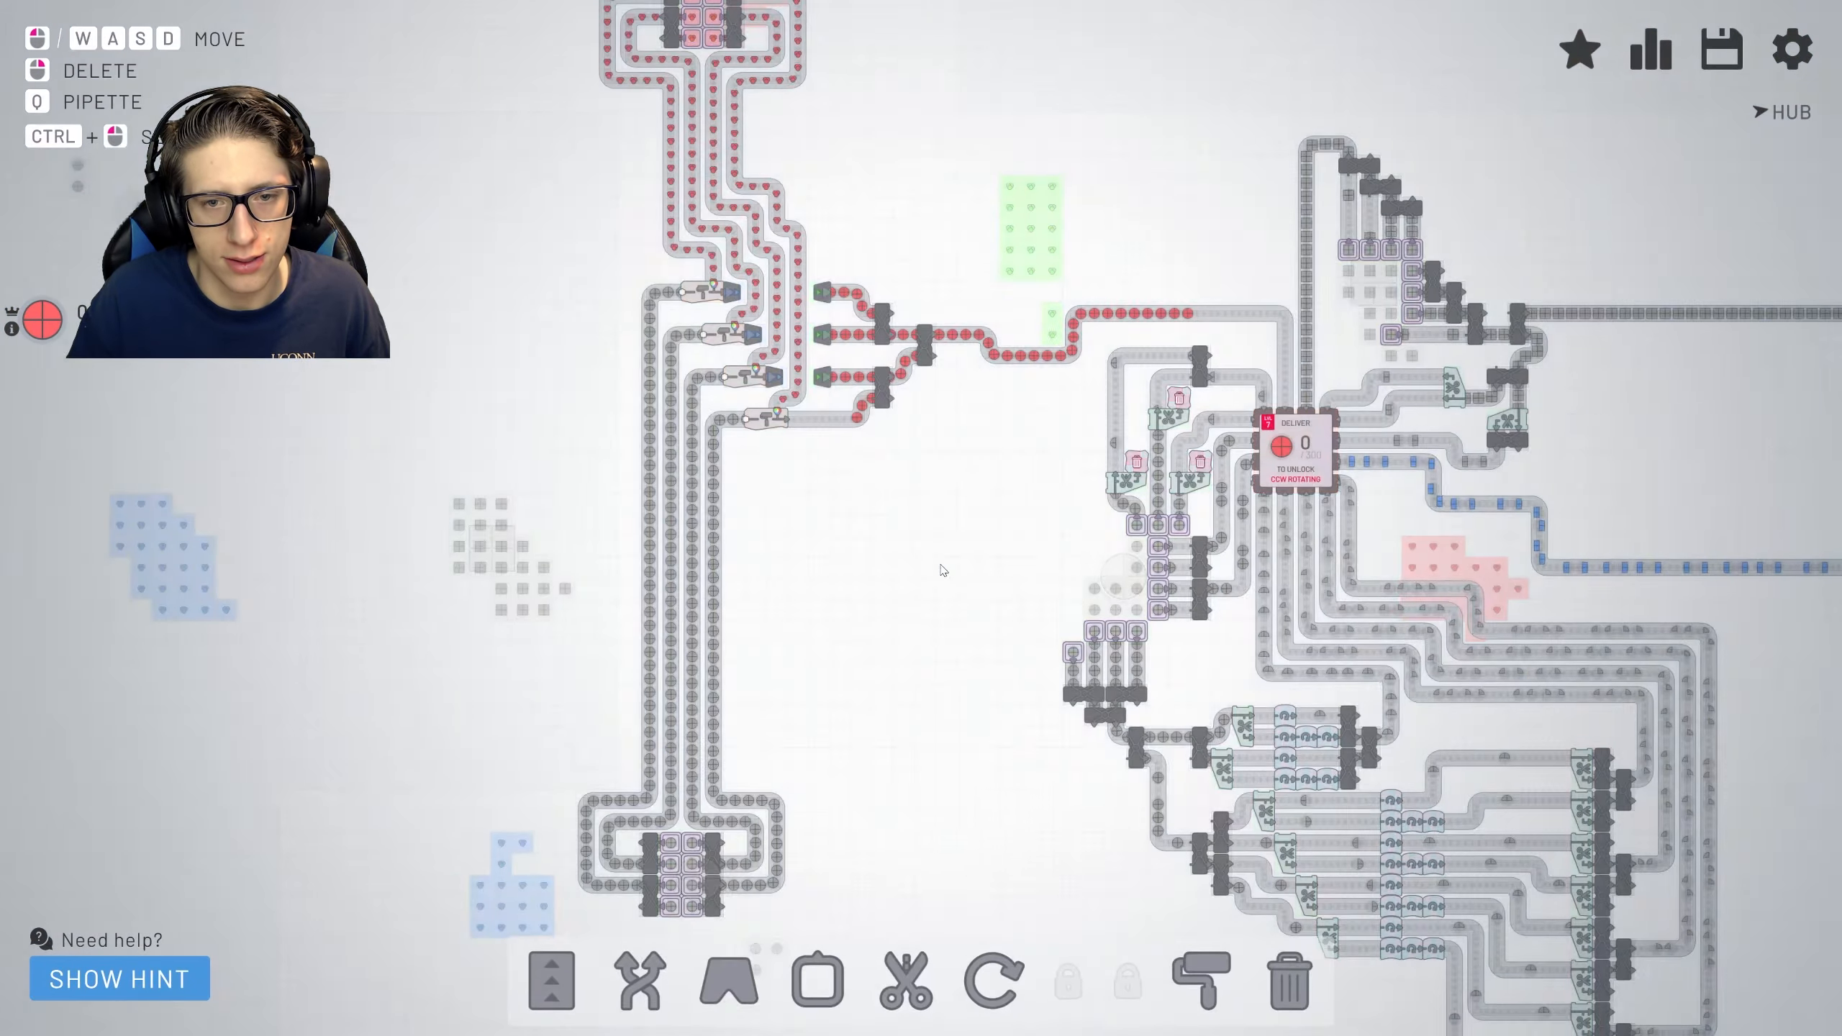
key(w)
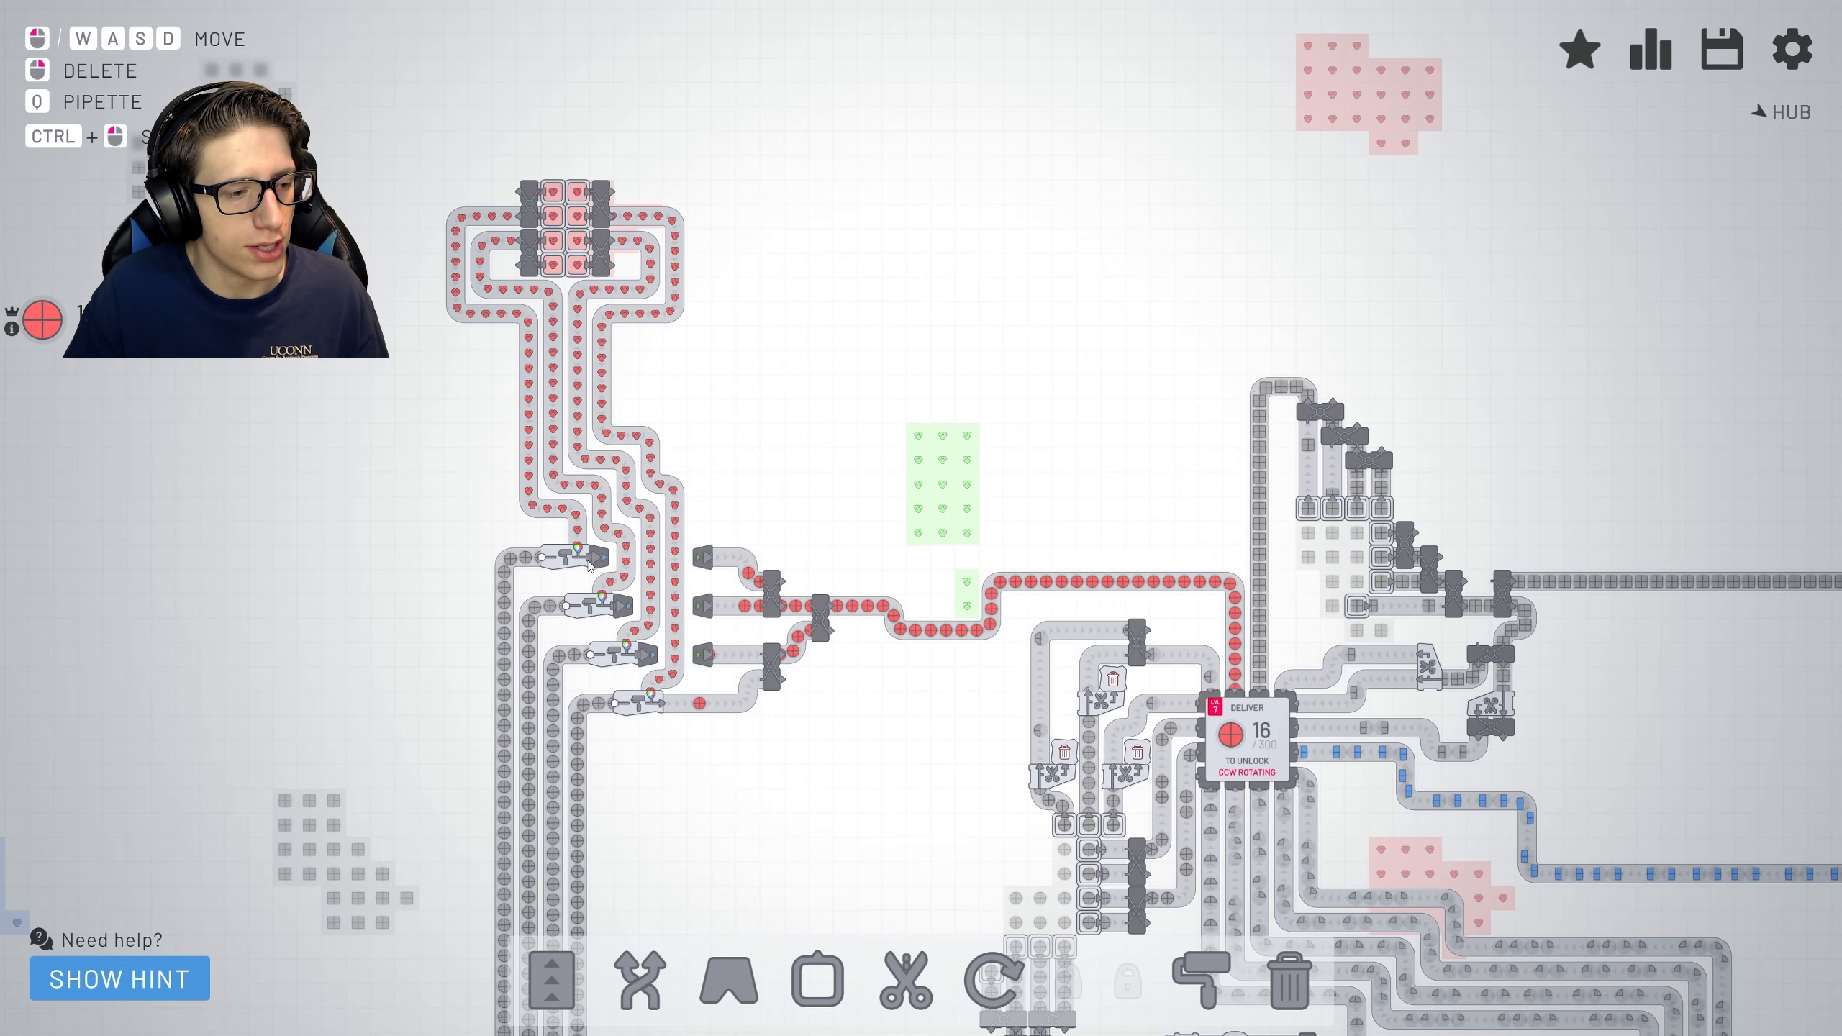
scroll(614, 497, up, 2)
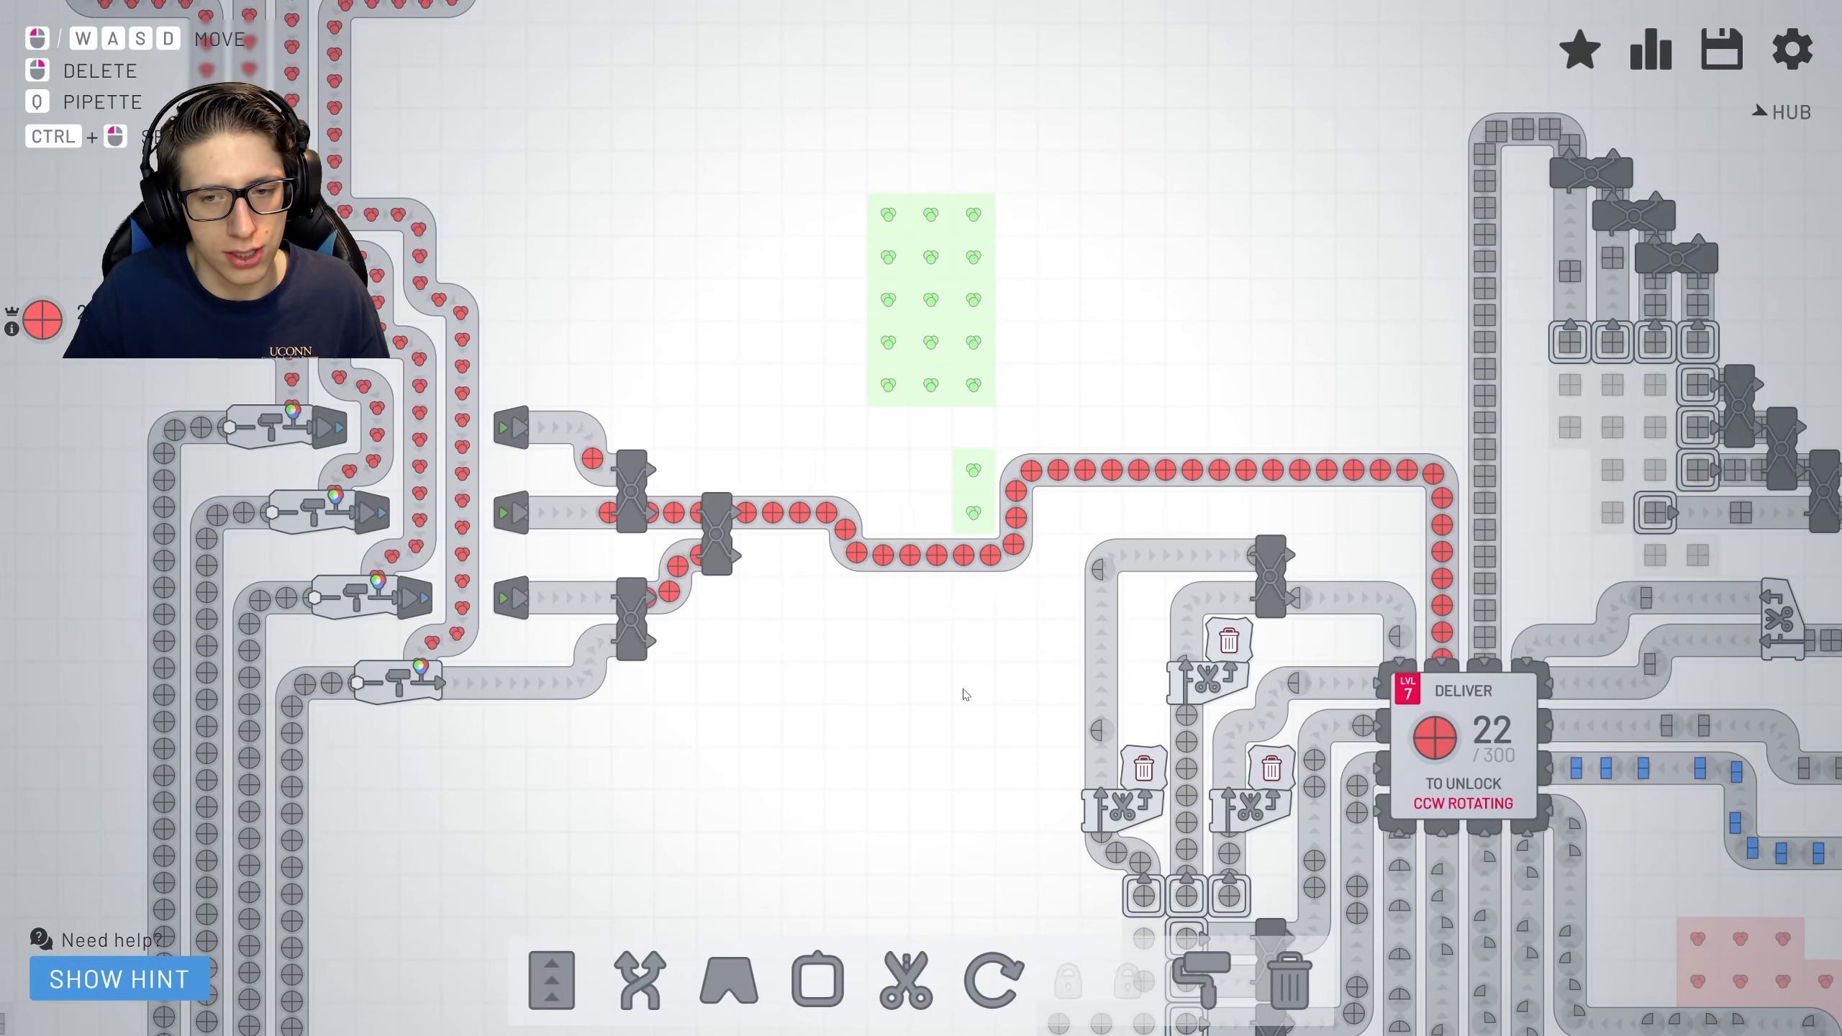
scroll(537, 503, up, 2)
scroll(575, 605, up, 2)
scroll(575, 662, up, 1)
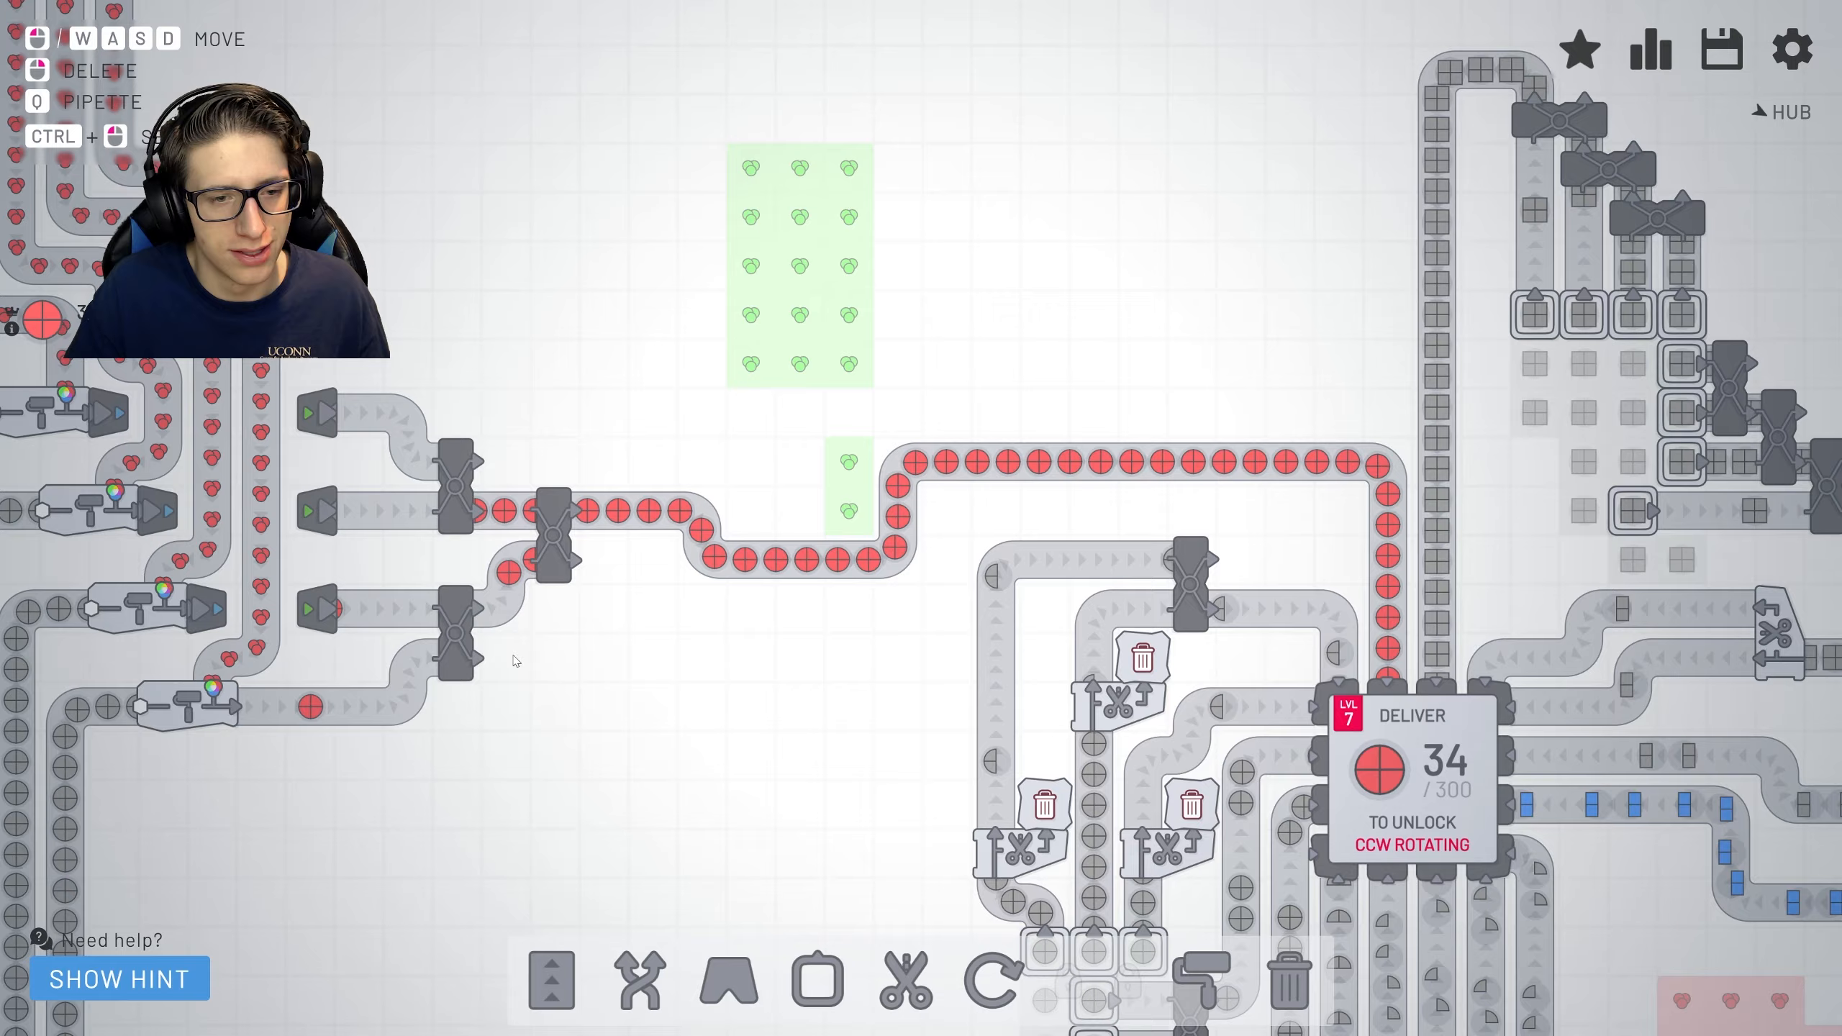
mouse_move(512, 652)
mouse_down()
mouse_move(965, 694)
mouse_move(1036, 587)
mouse_up()
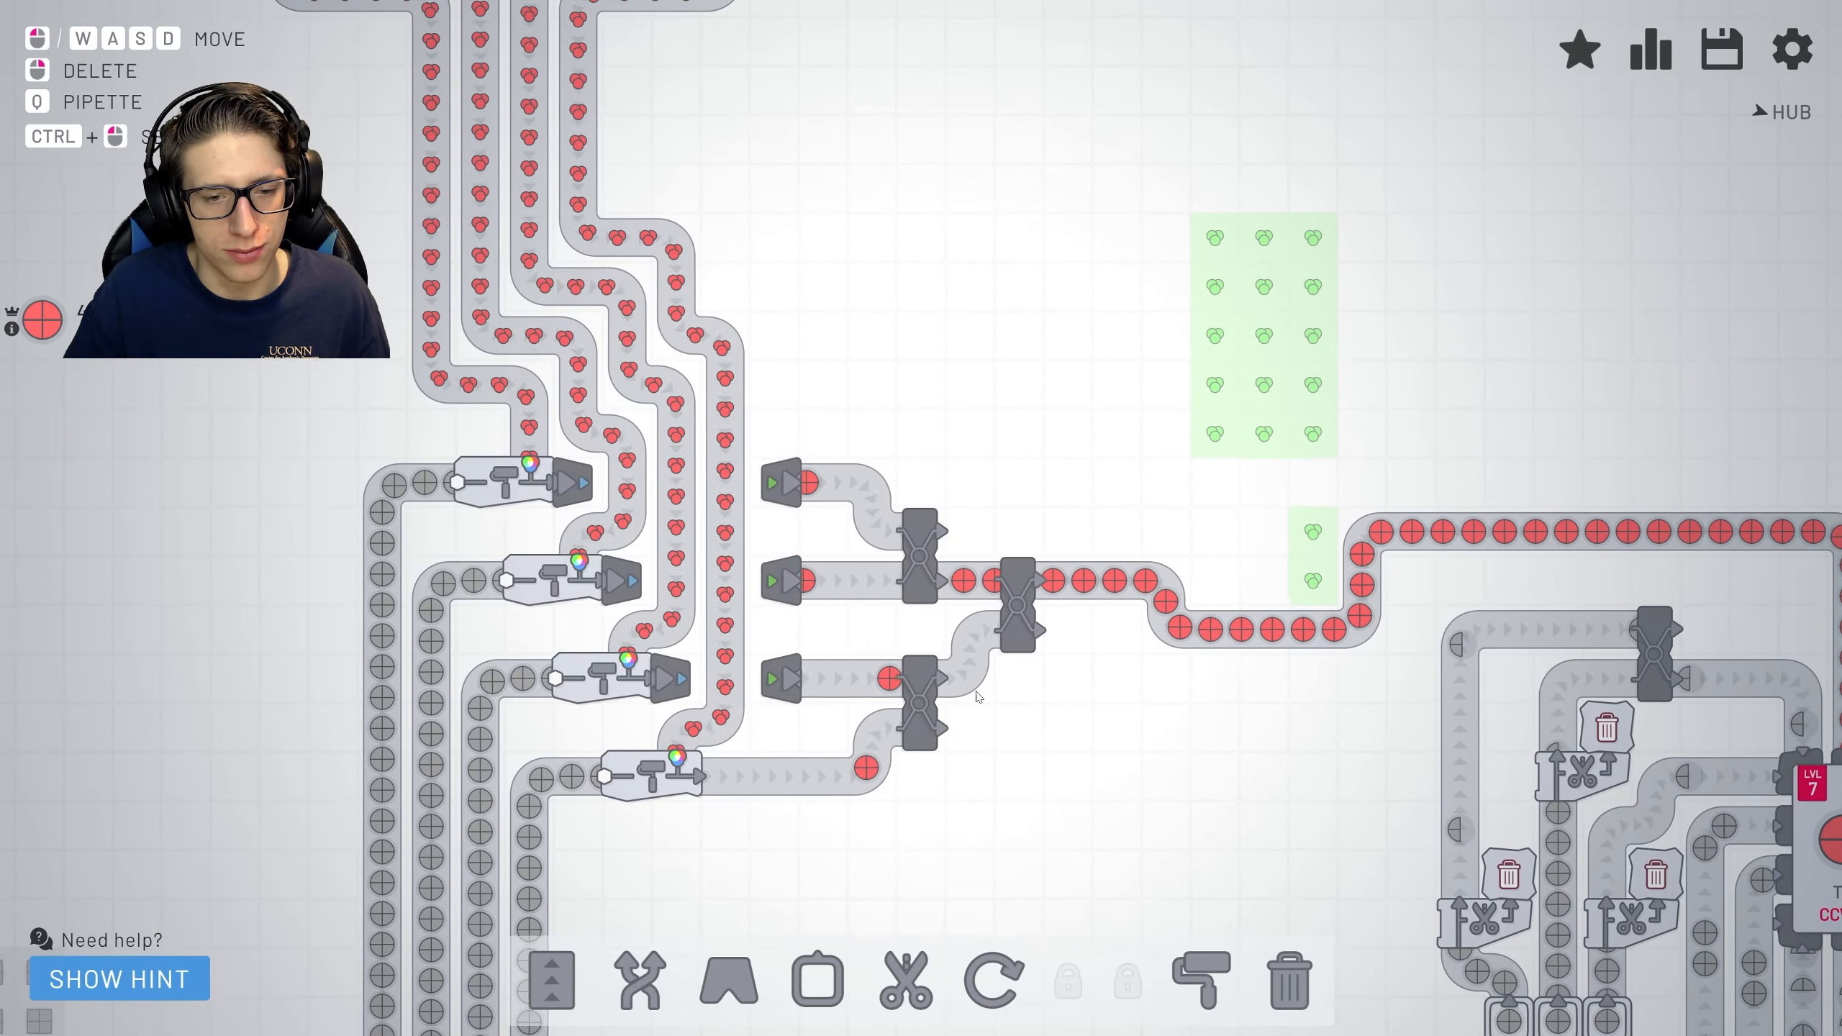
scroll(984, 603, down, 4)
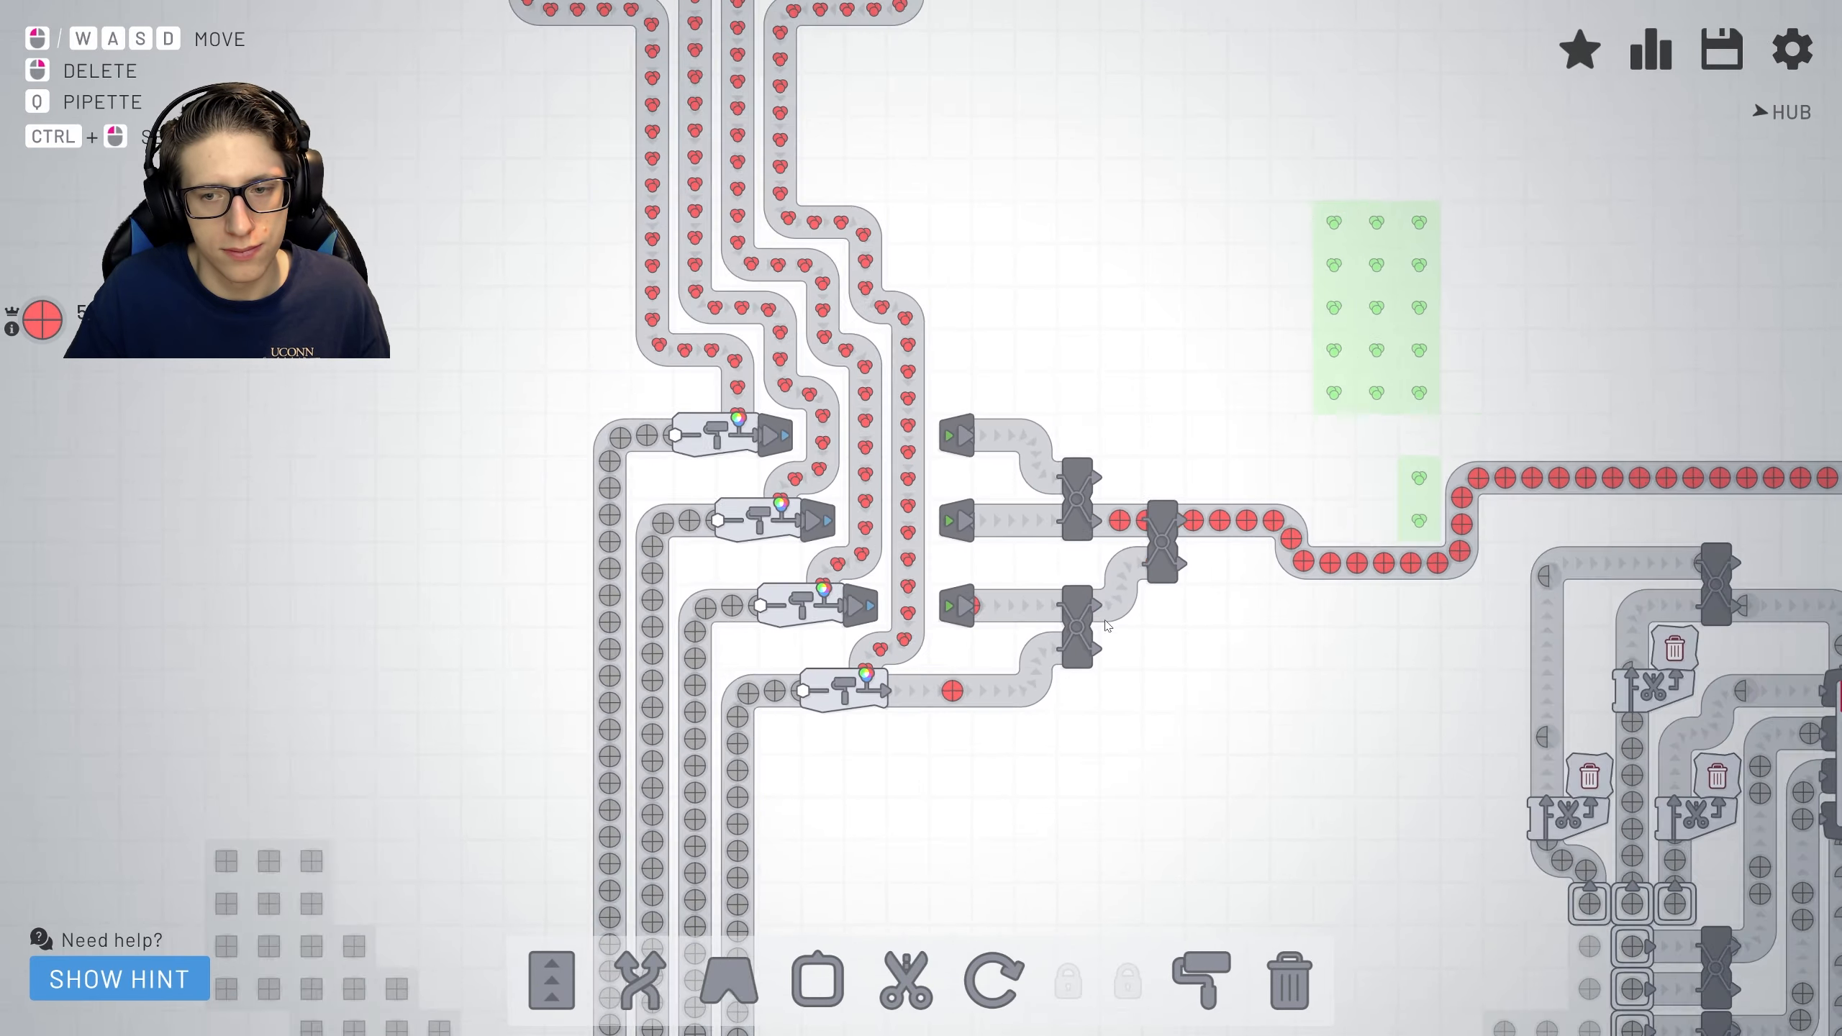
drag(1670, 720, 984, 547)
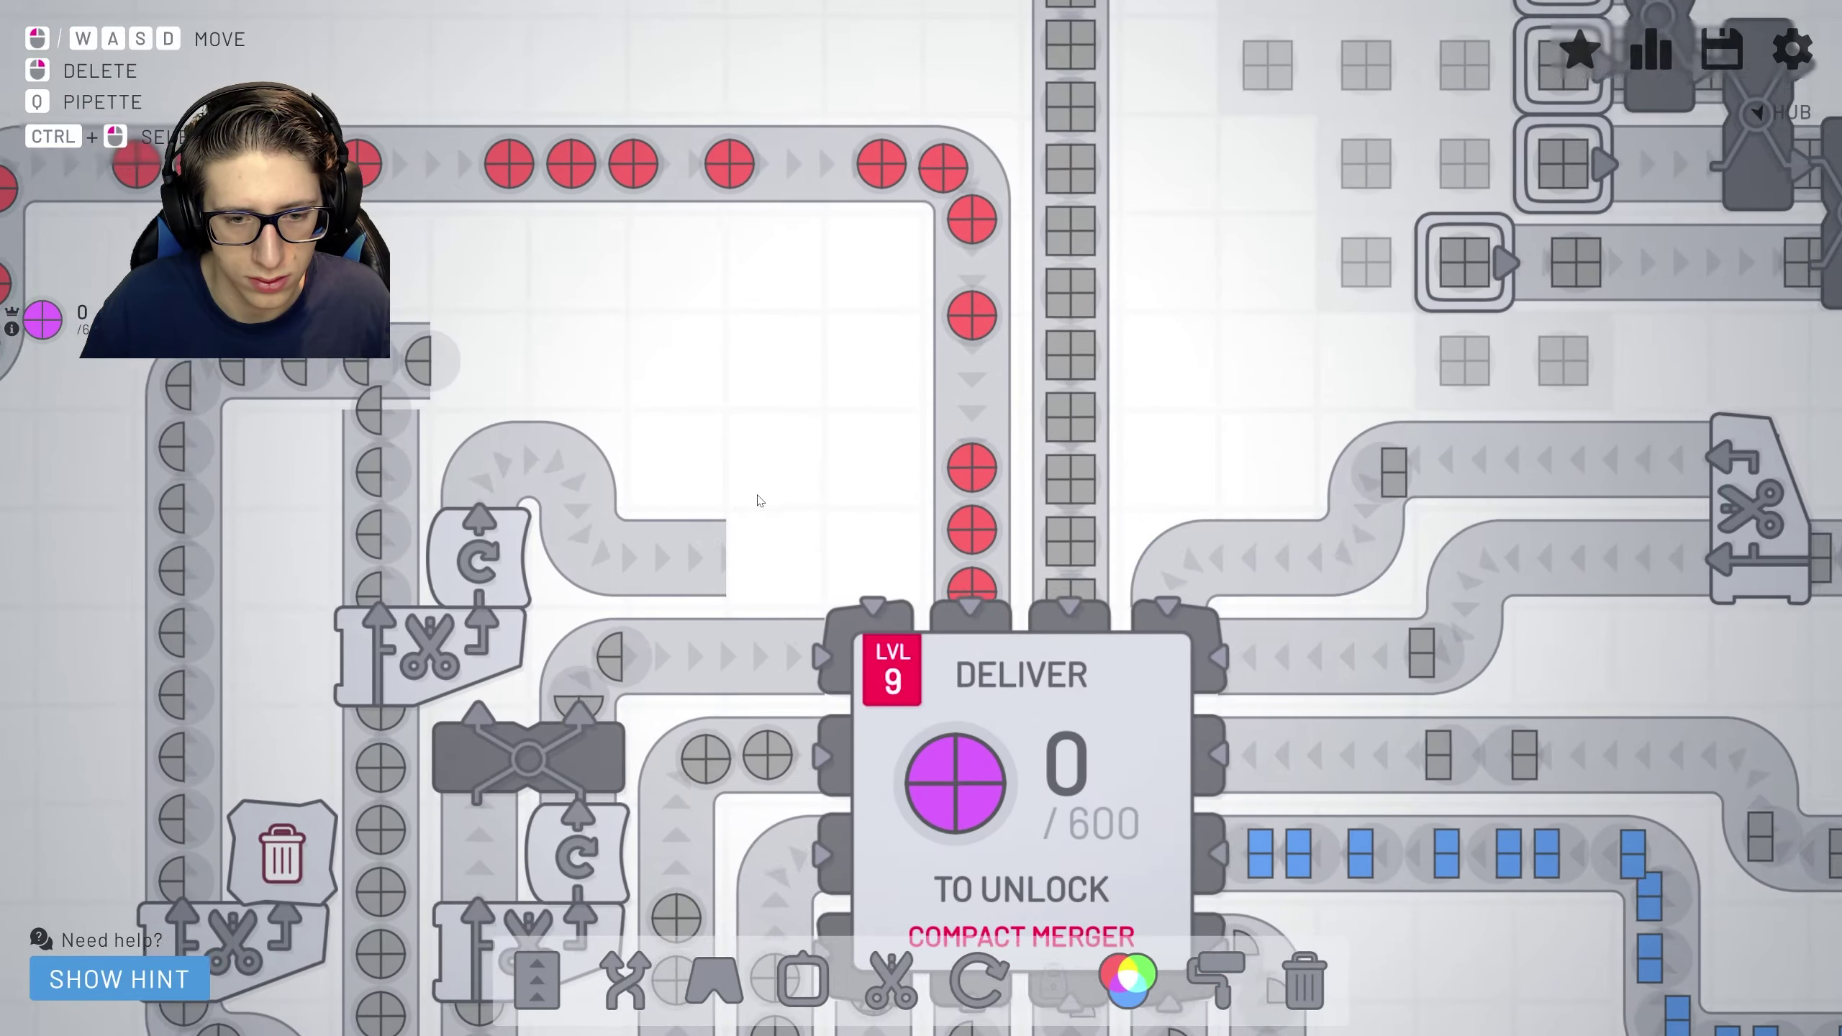
Remove the belt pieces beside the hub and place a balancer on the half-circle line.
key(d)
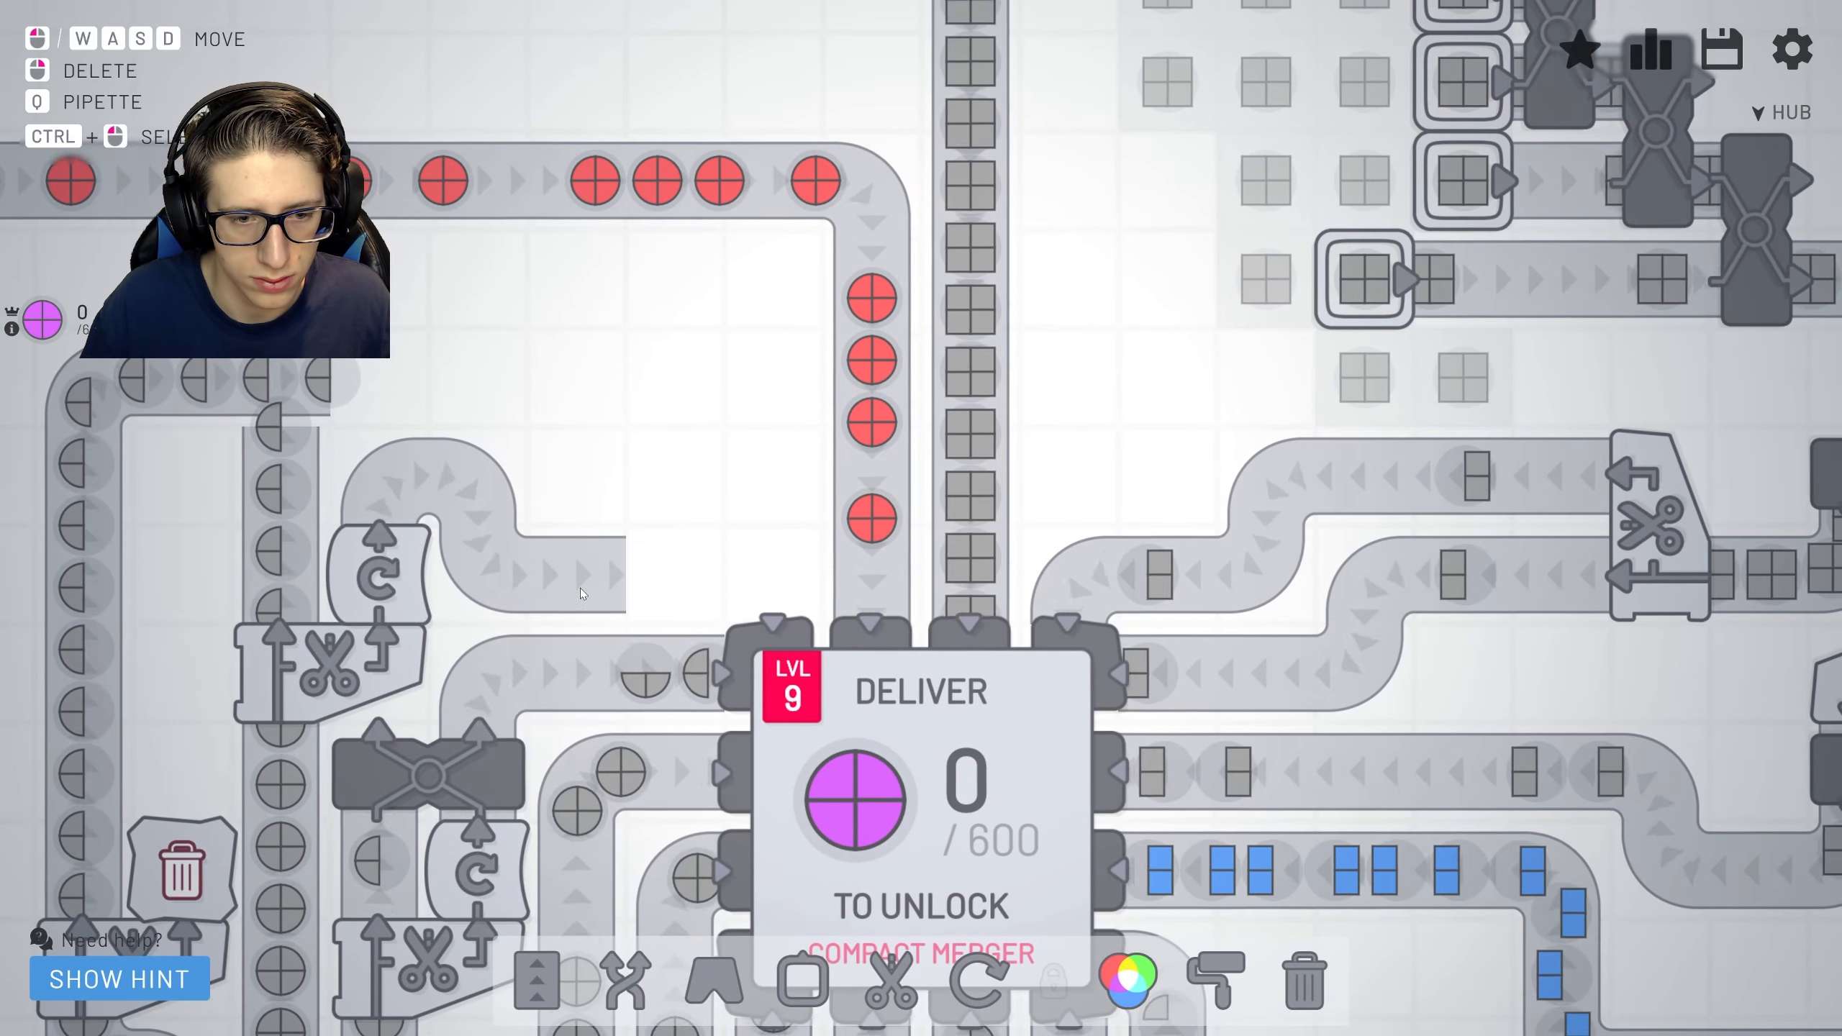
right_click(582, 586)
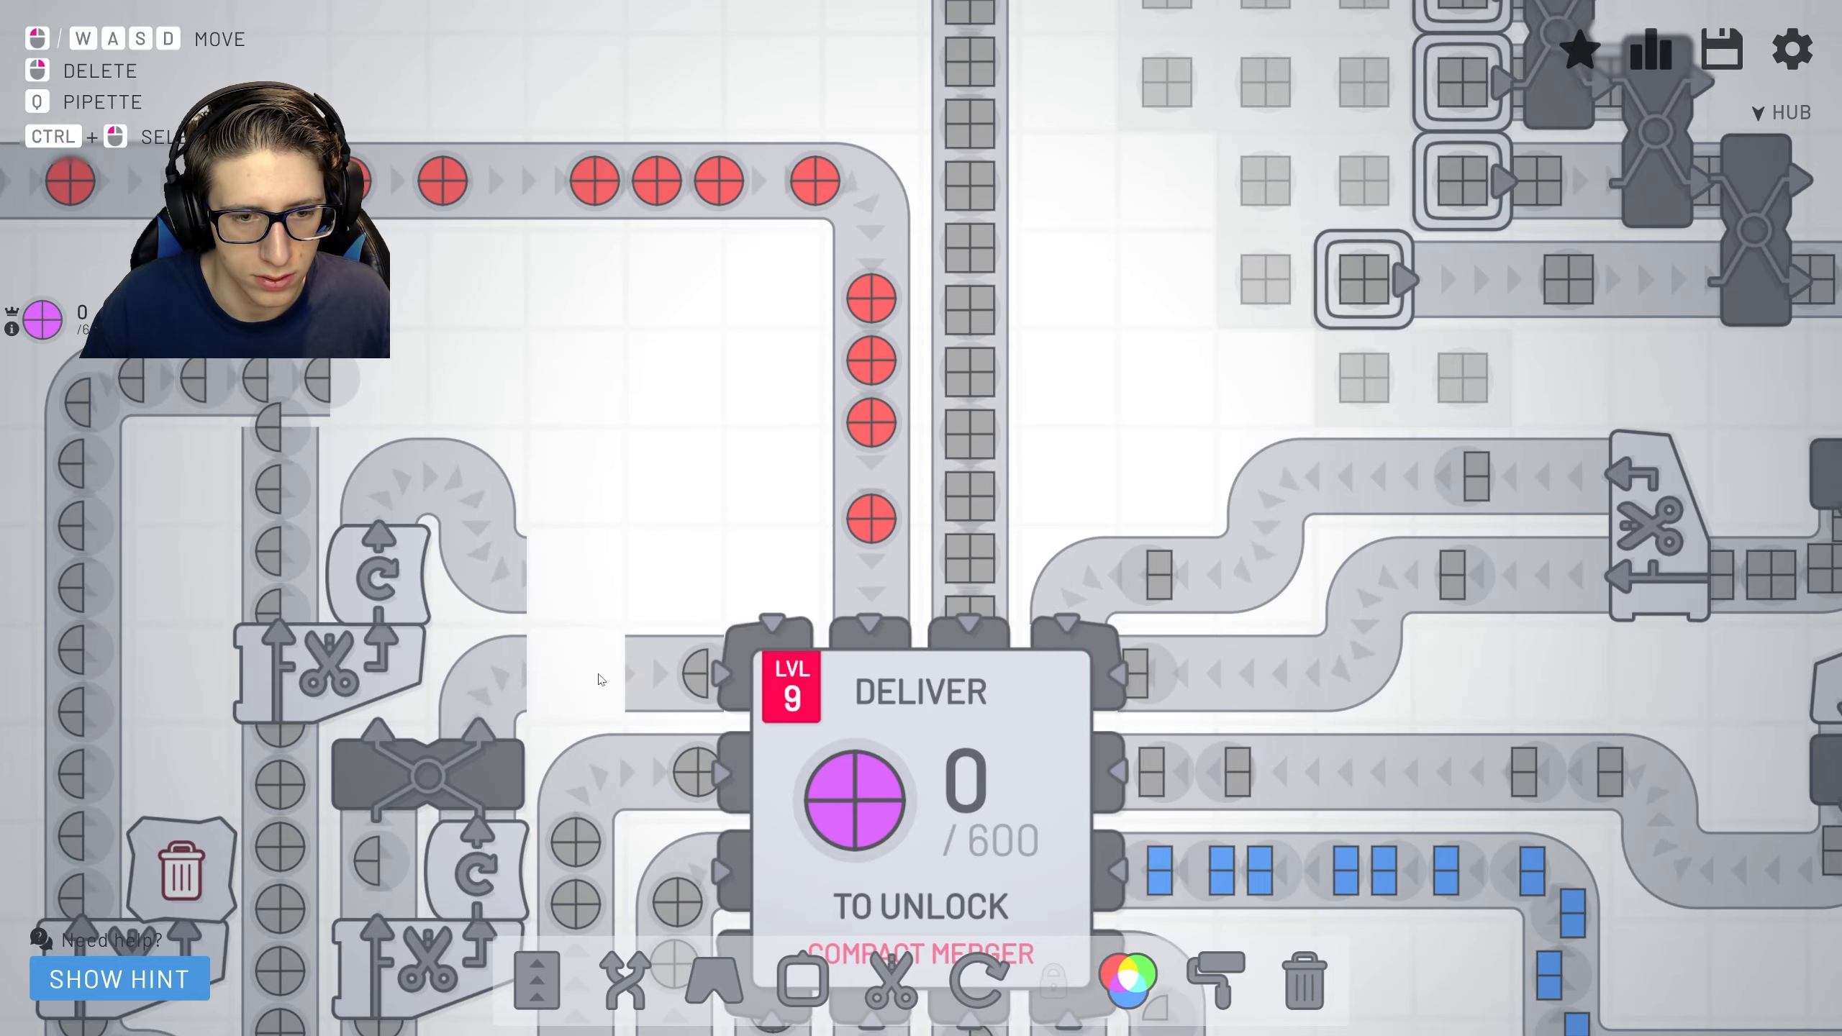
key(3)
click(568, 620)
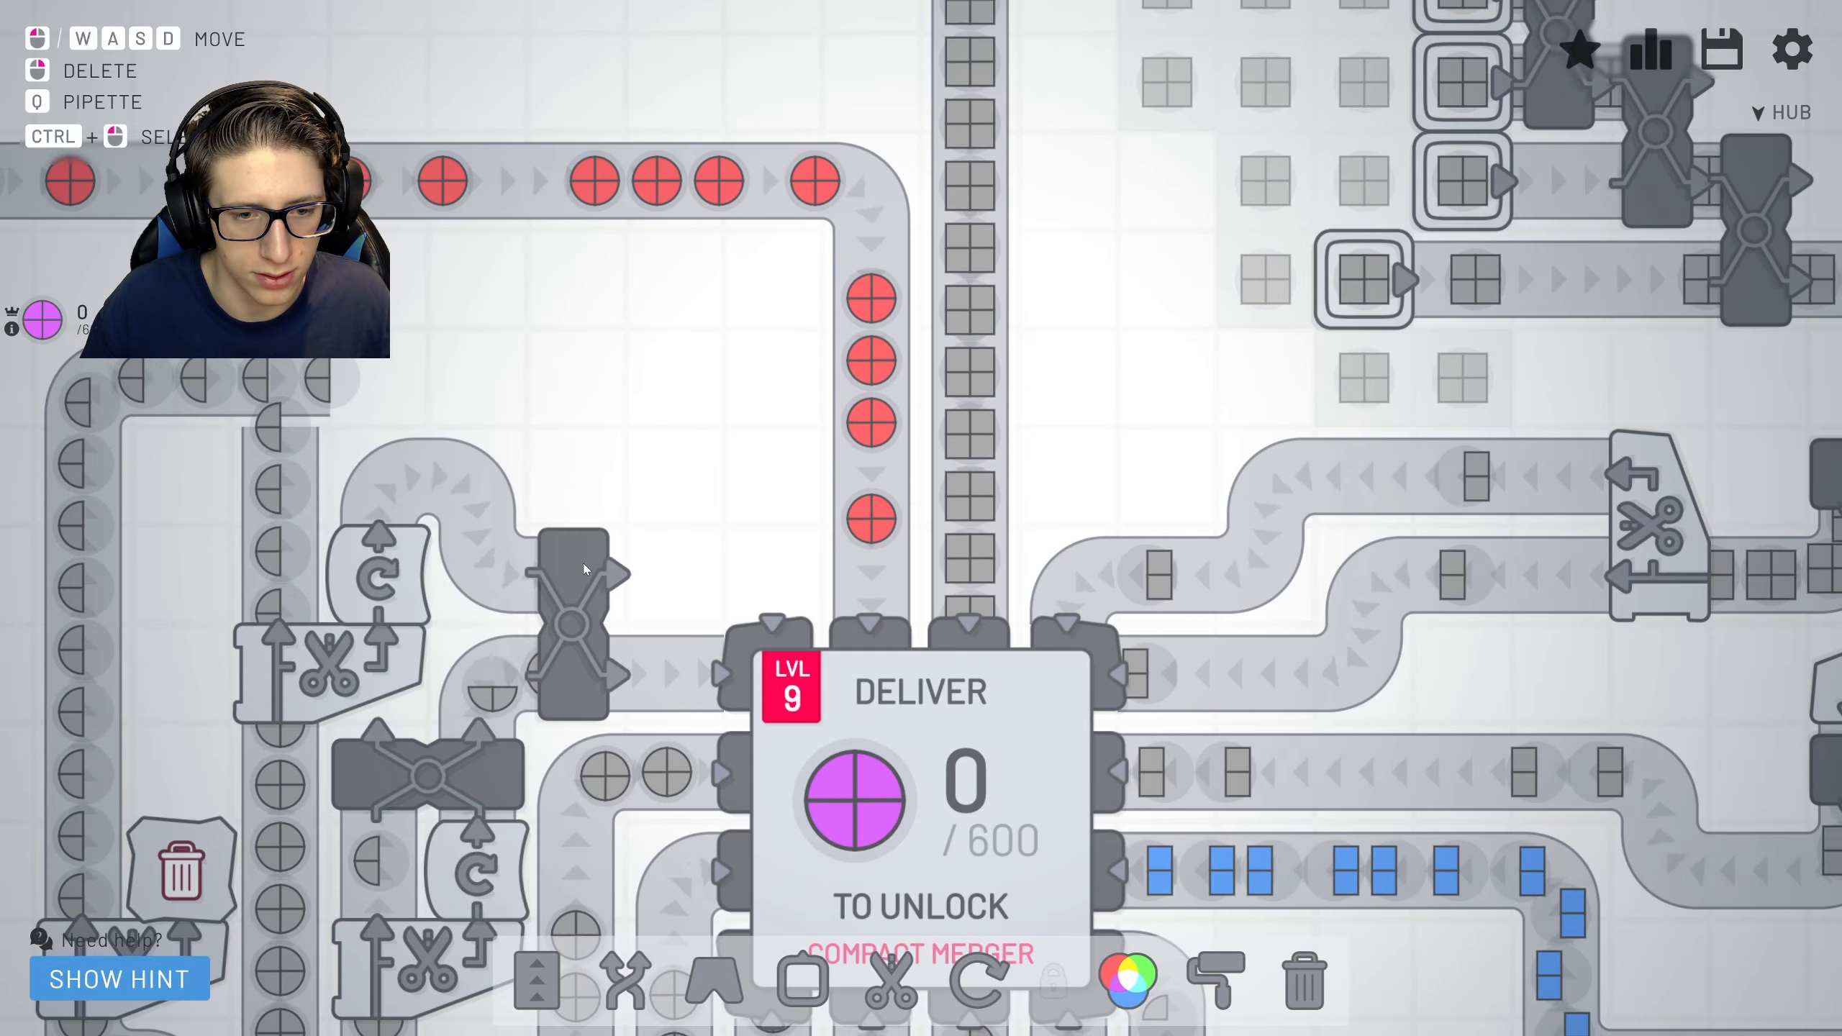
Delete the old vertical belt section to the upper left of the hub.
key(a)
key(w)
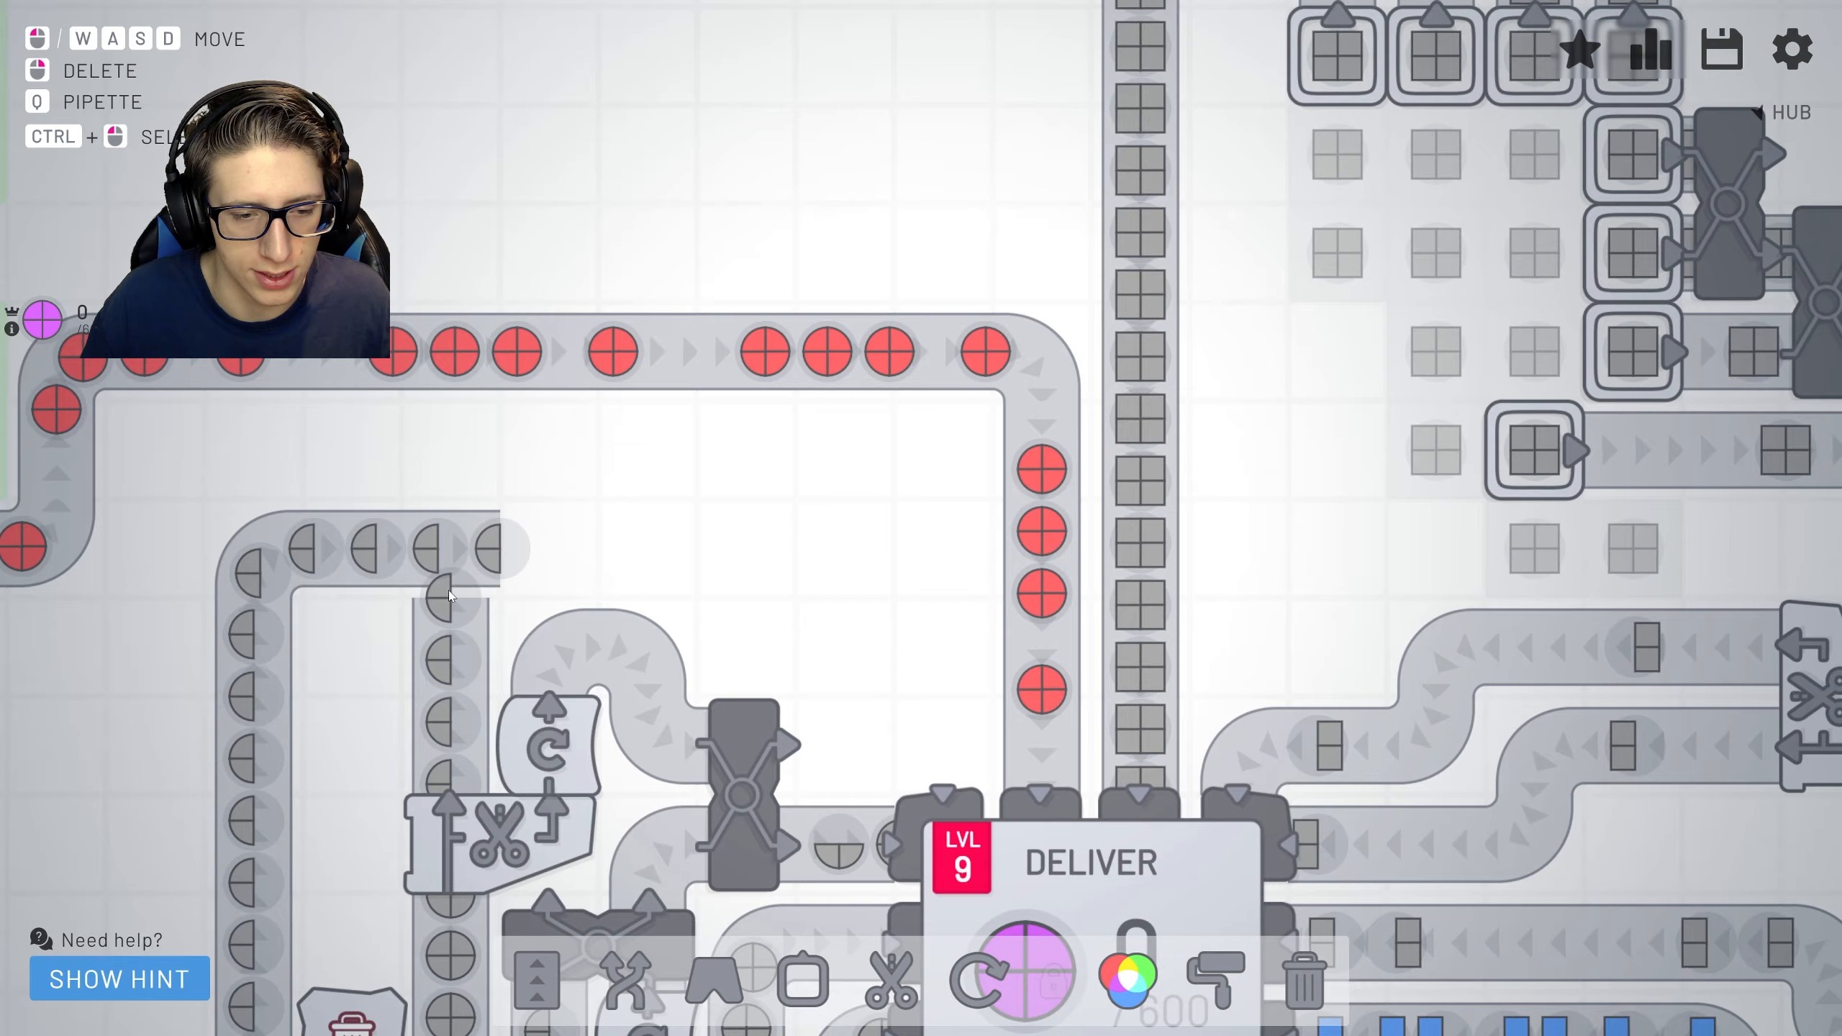
right_click(454, 605)
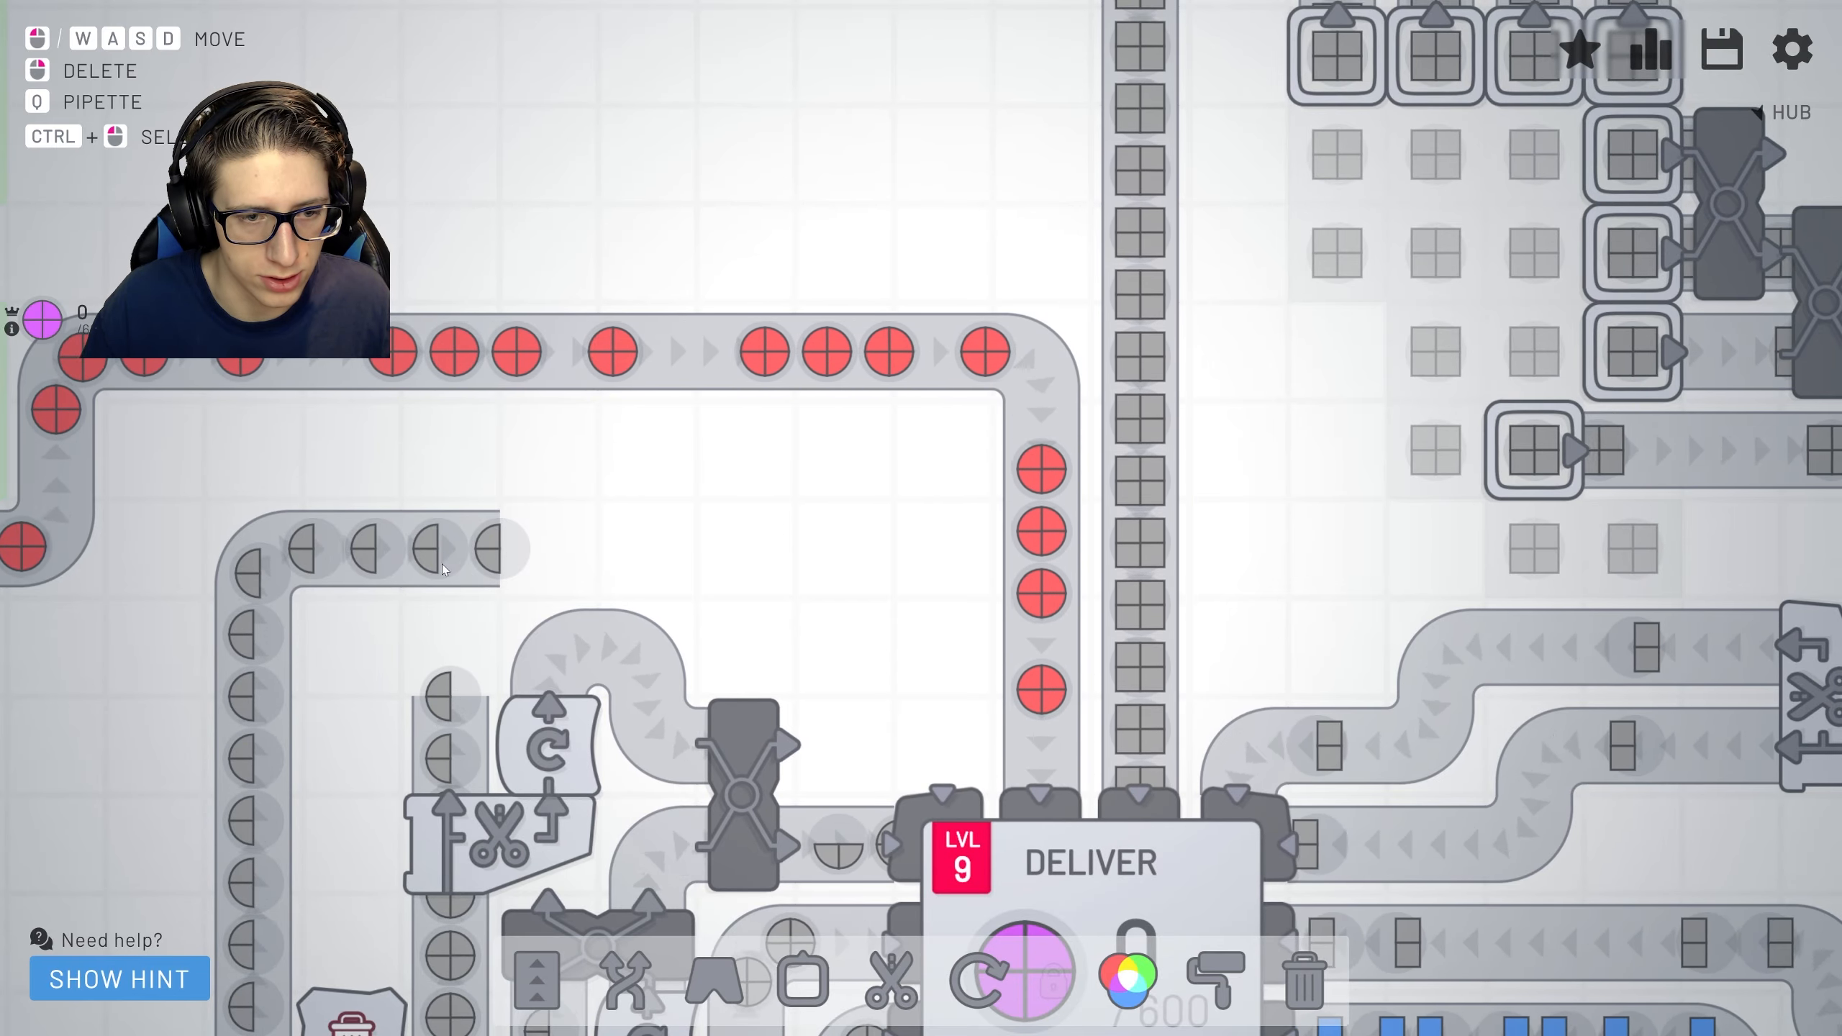
Clear the short top belt and run a curved belt up from the left half-circle column.
right_click(461, 548)
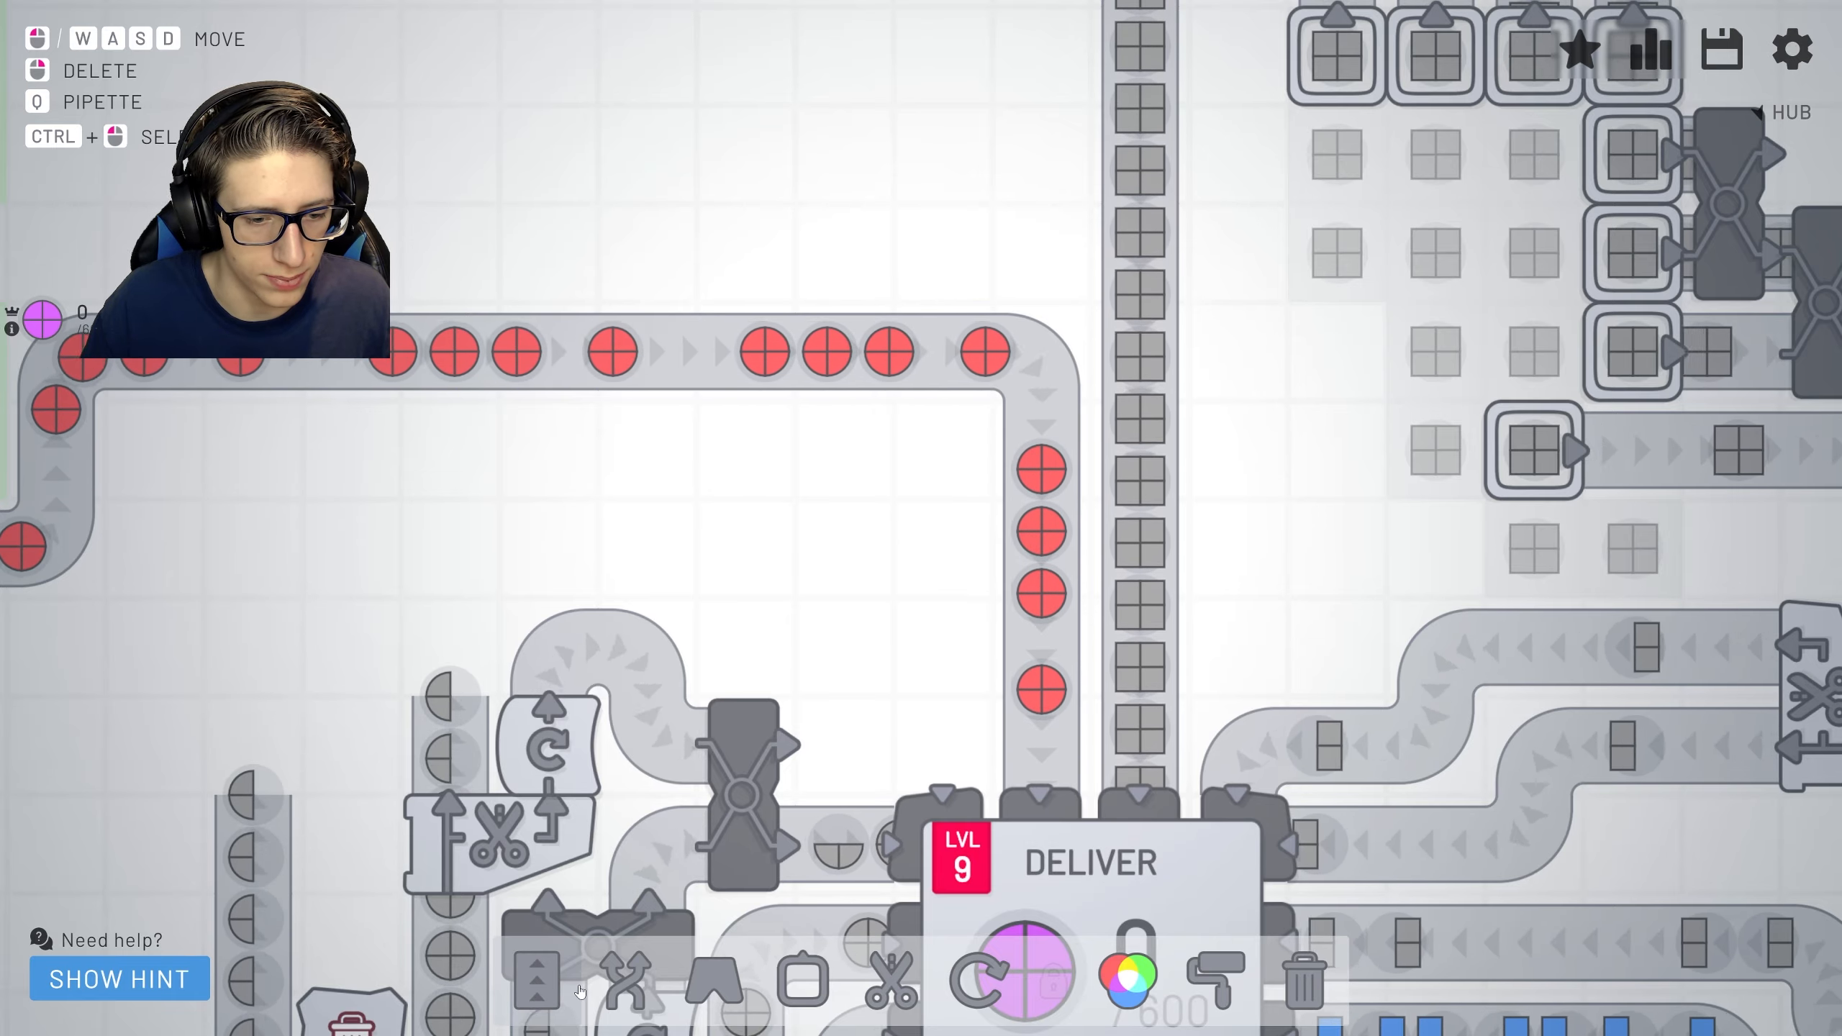
key(1)
drag(269, 788, 367, 726)
click(367, 725)
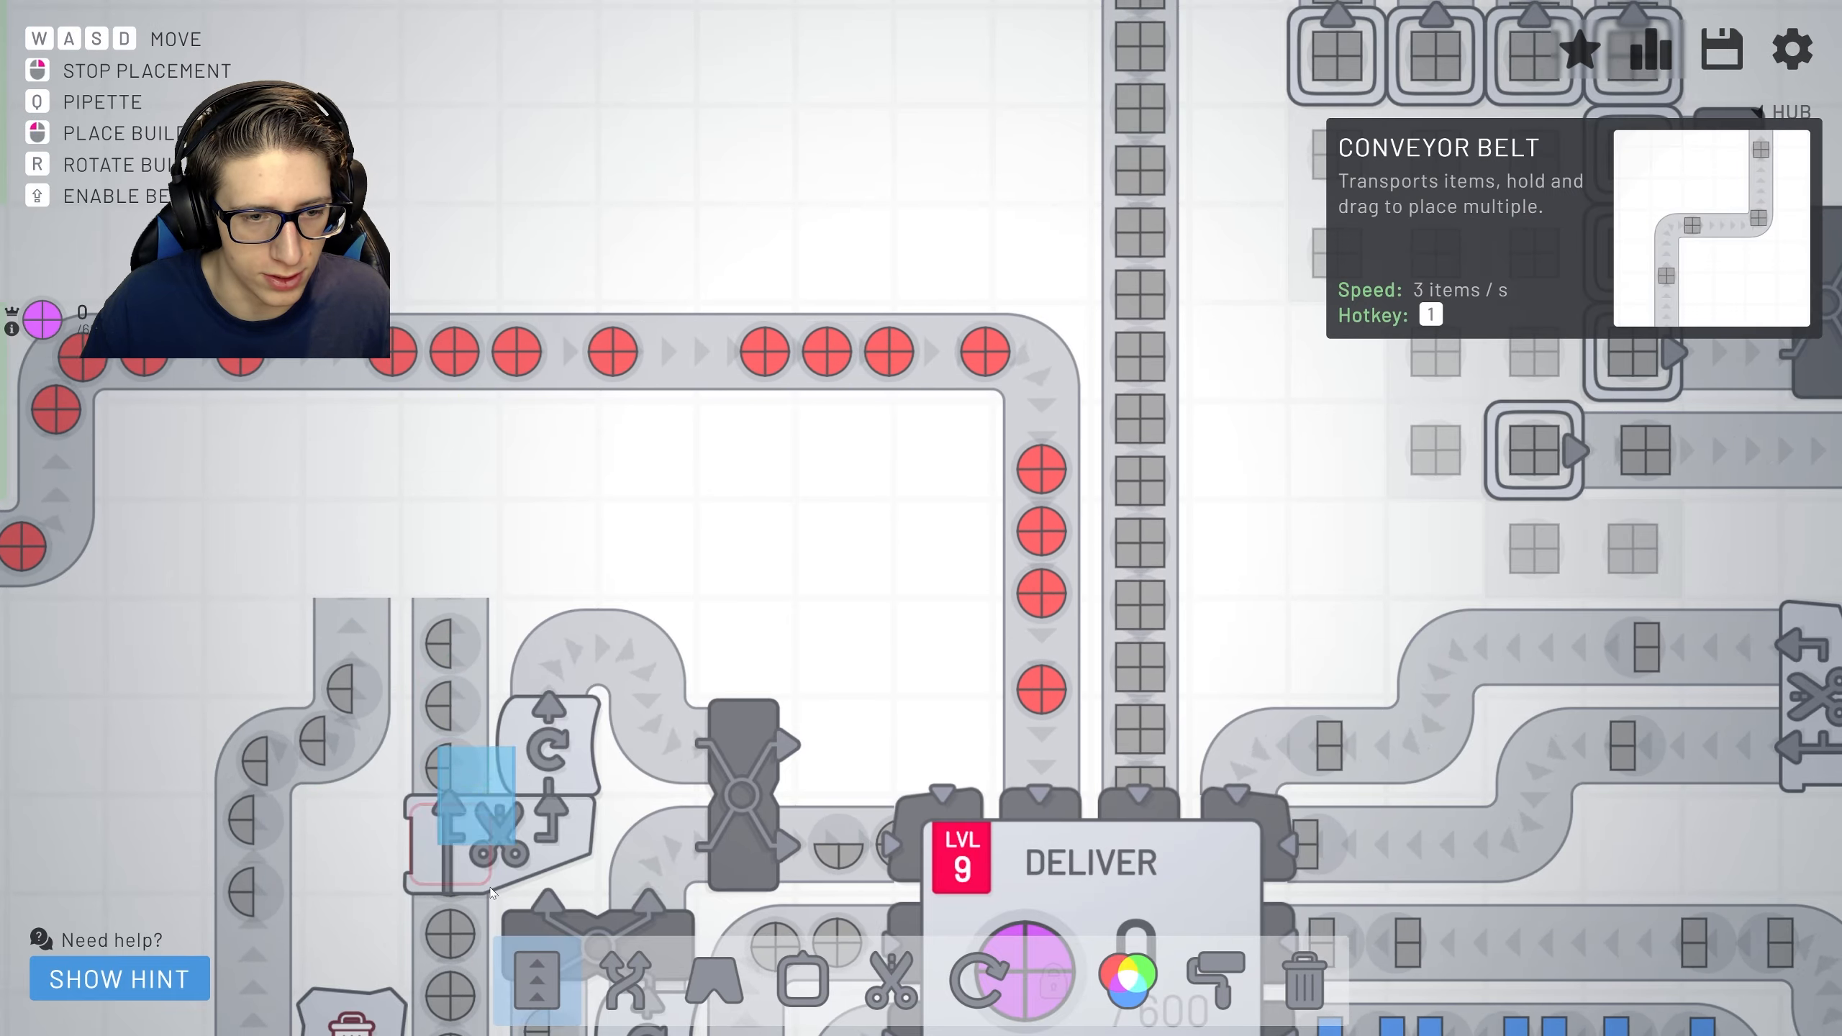
Place a balancer where both half-circle lines meet, with a belt heading right above it.
key(2)
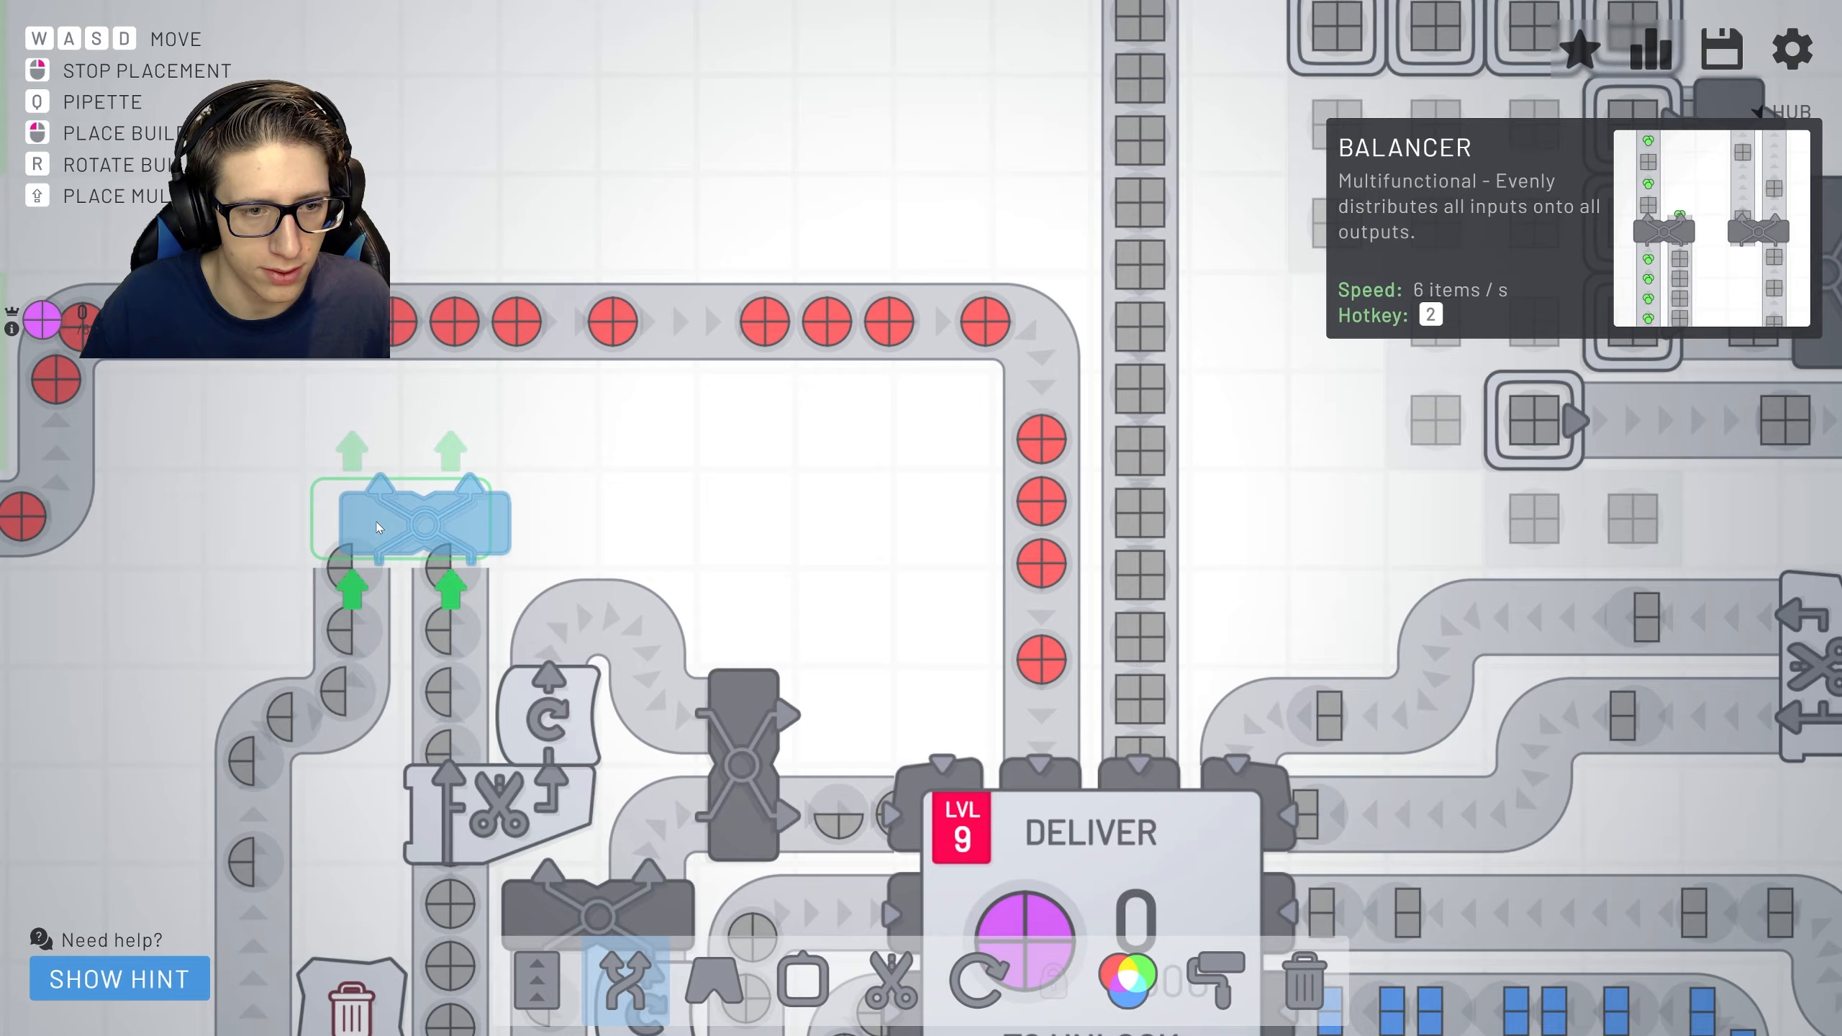
click(377, 528)
right_click(432, 648)
key(1)
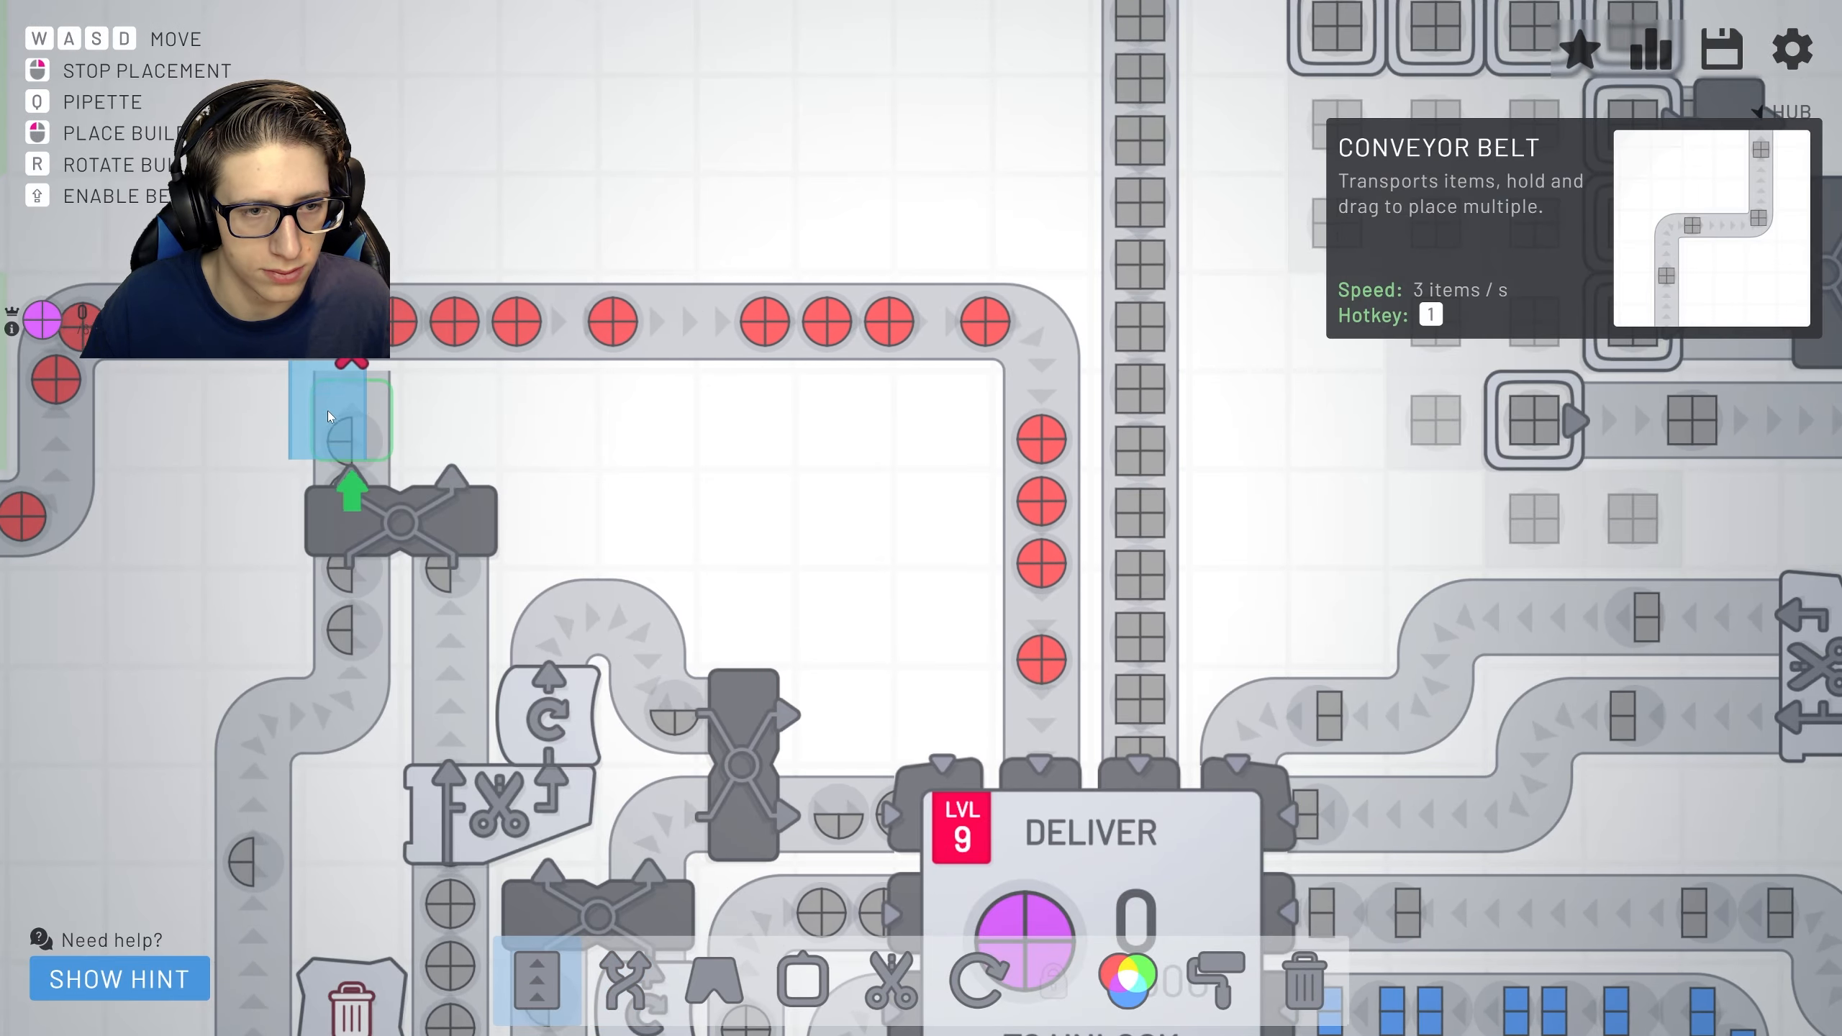
drag(328, 411, 474, 417)
right_click(614, 622)
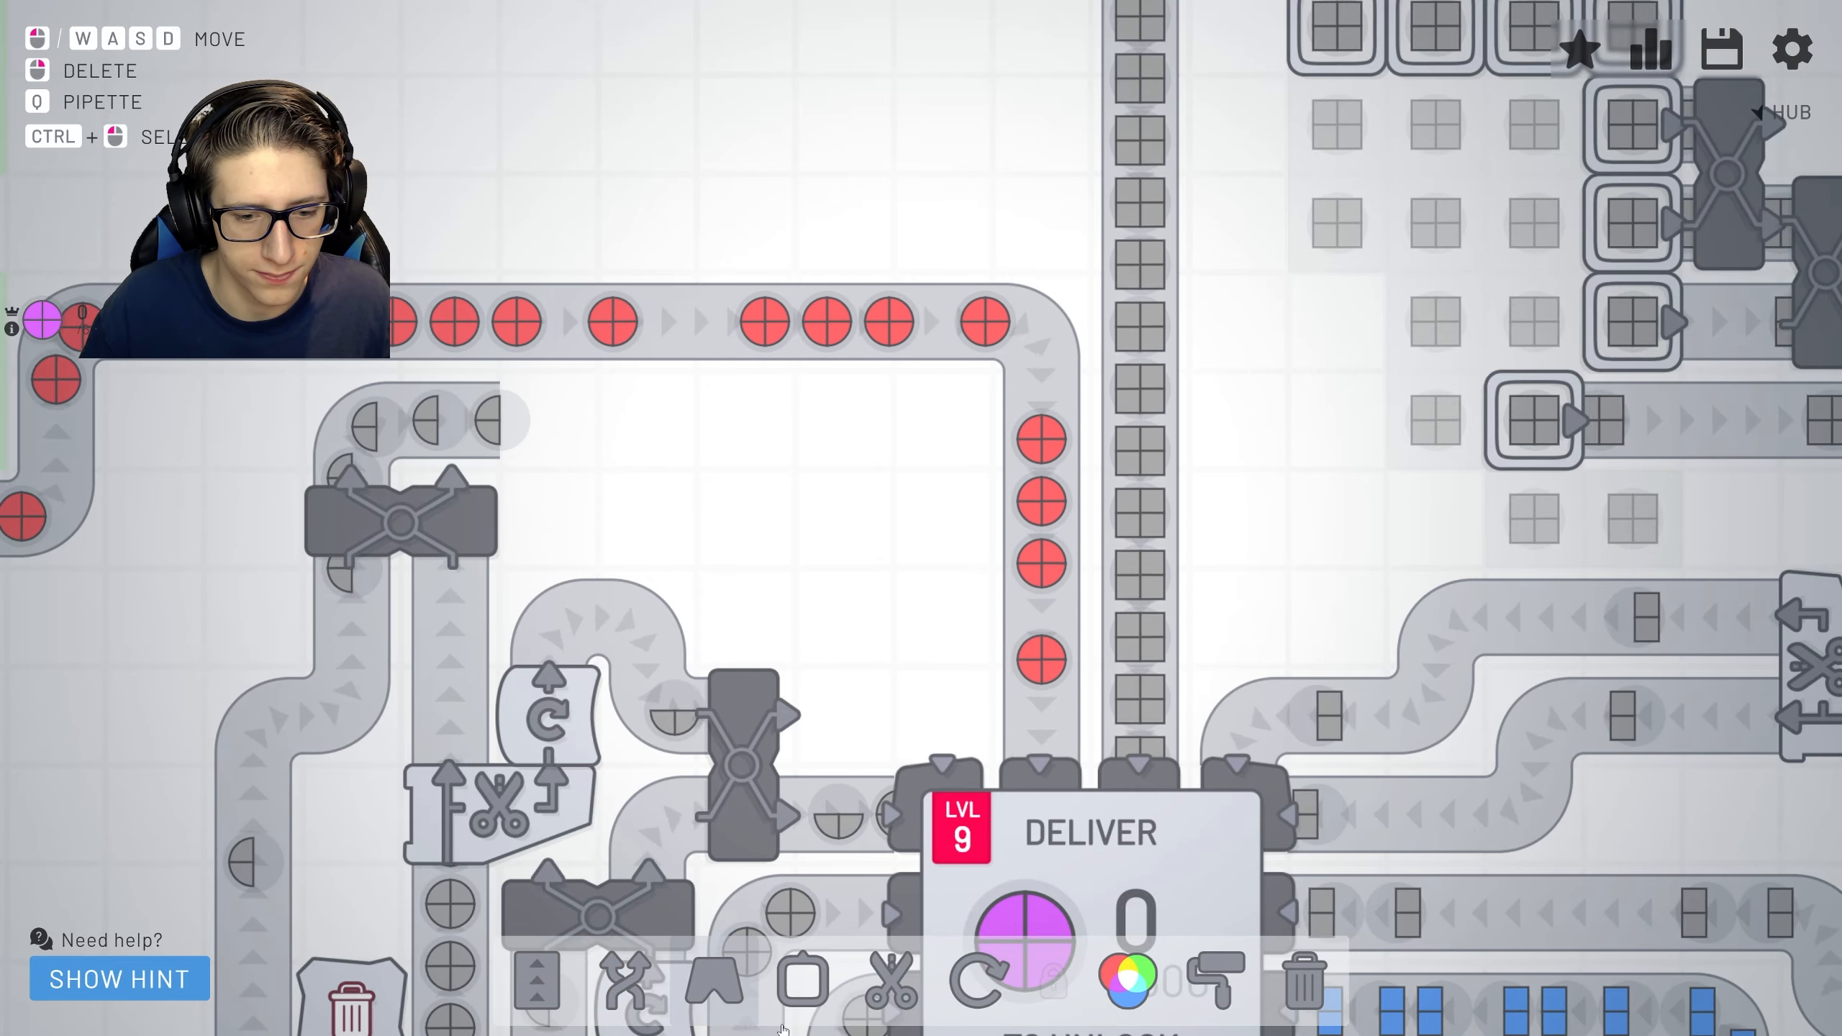
Add a row of three rotators on the top belt to turn the half-circles.
key(6)
click(544, 414)
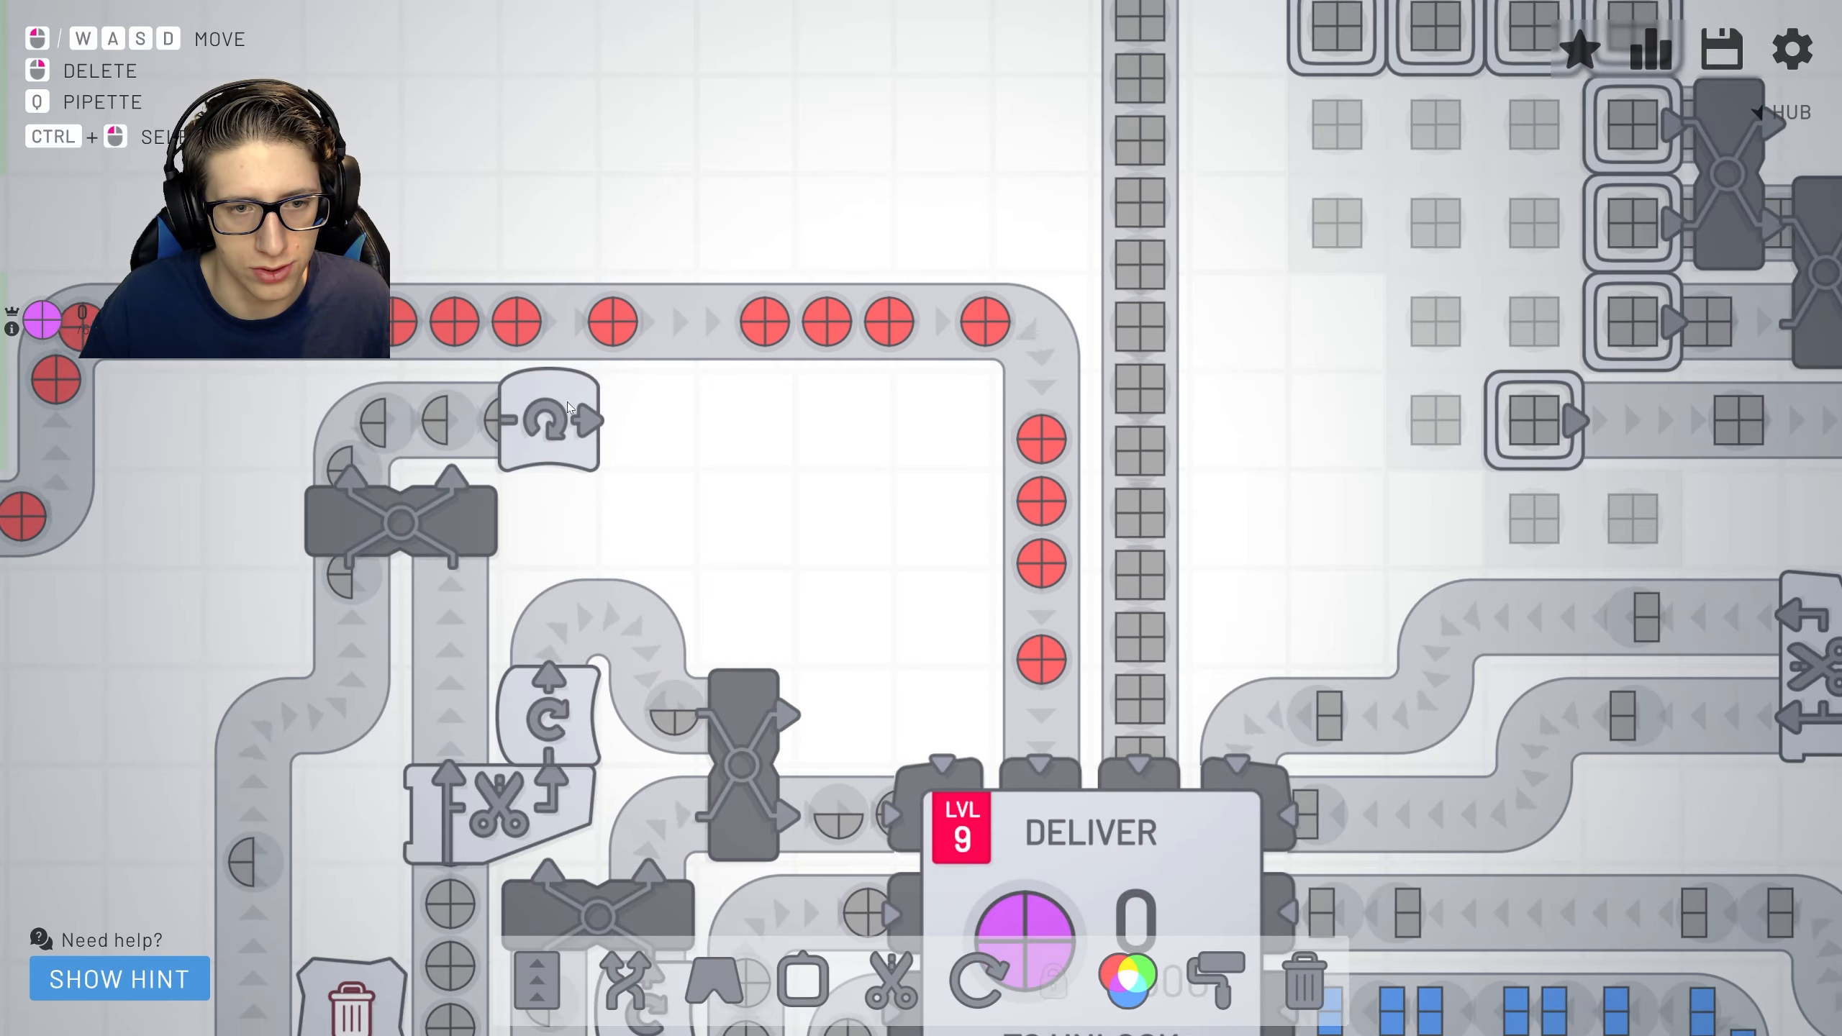
drag(655, 421, 749, 420)
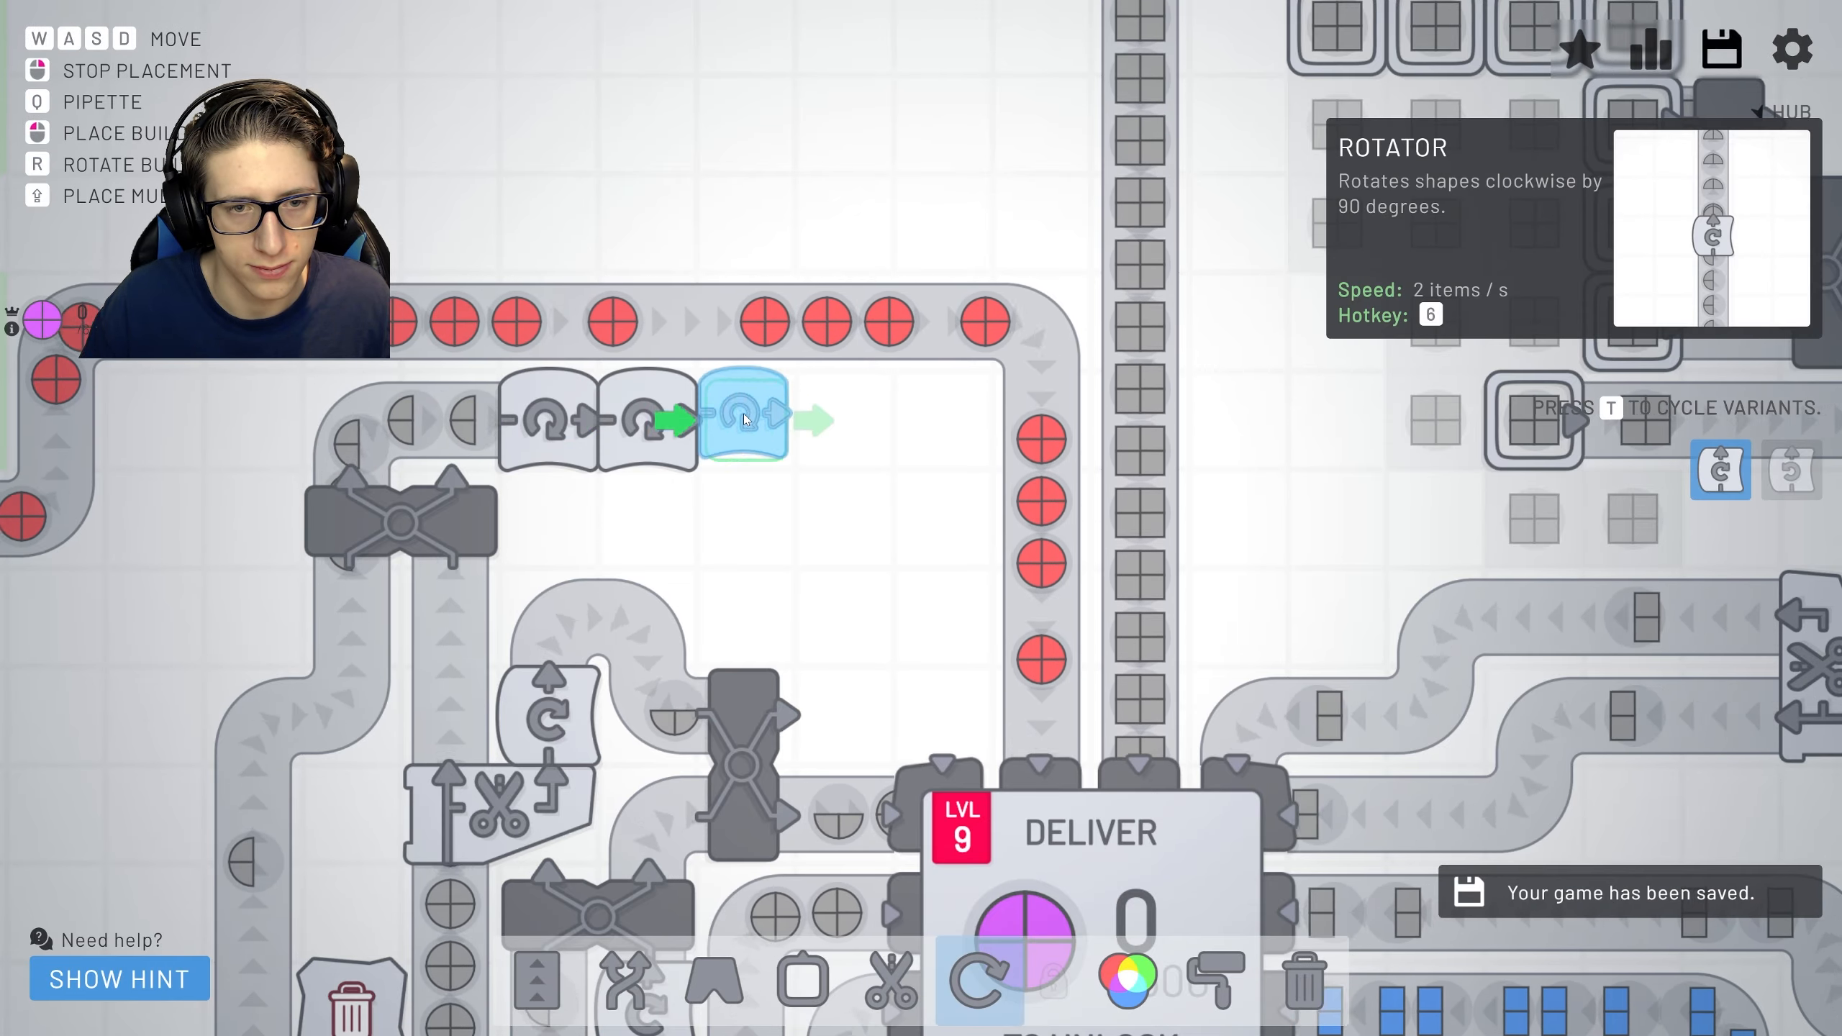
right_click(749, 719)
key(1)
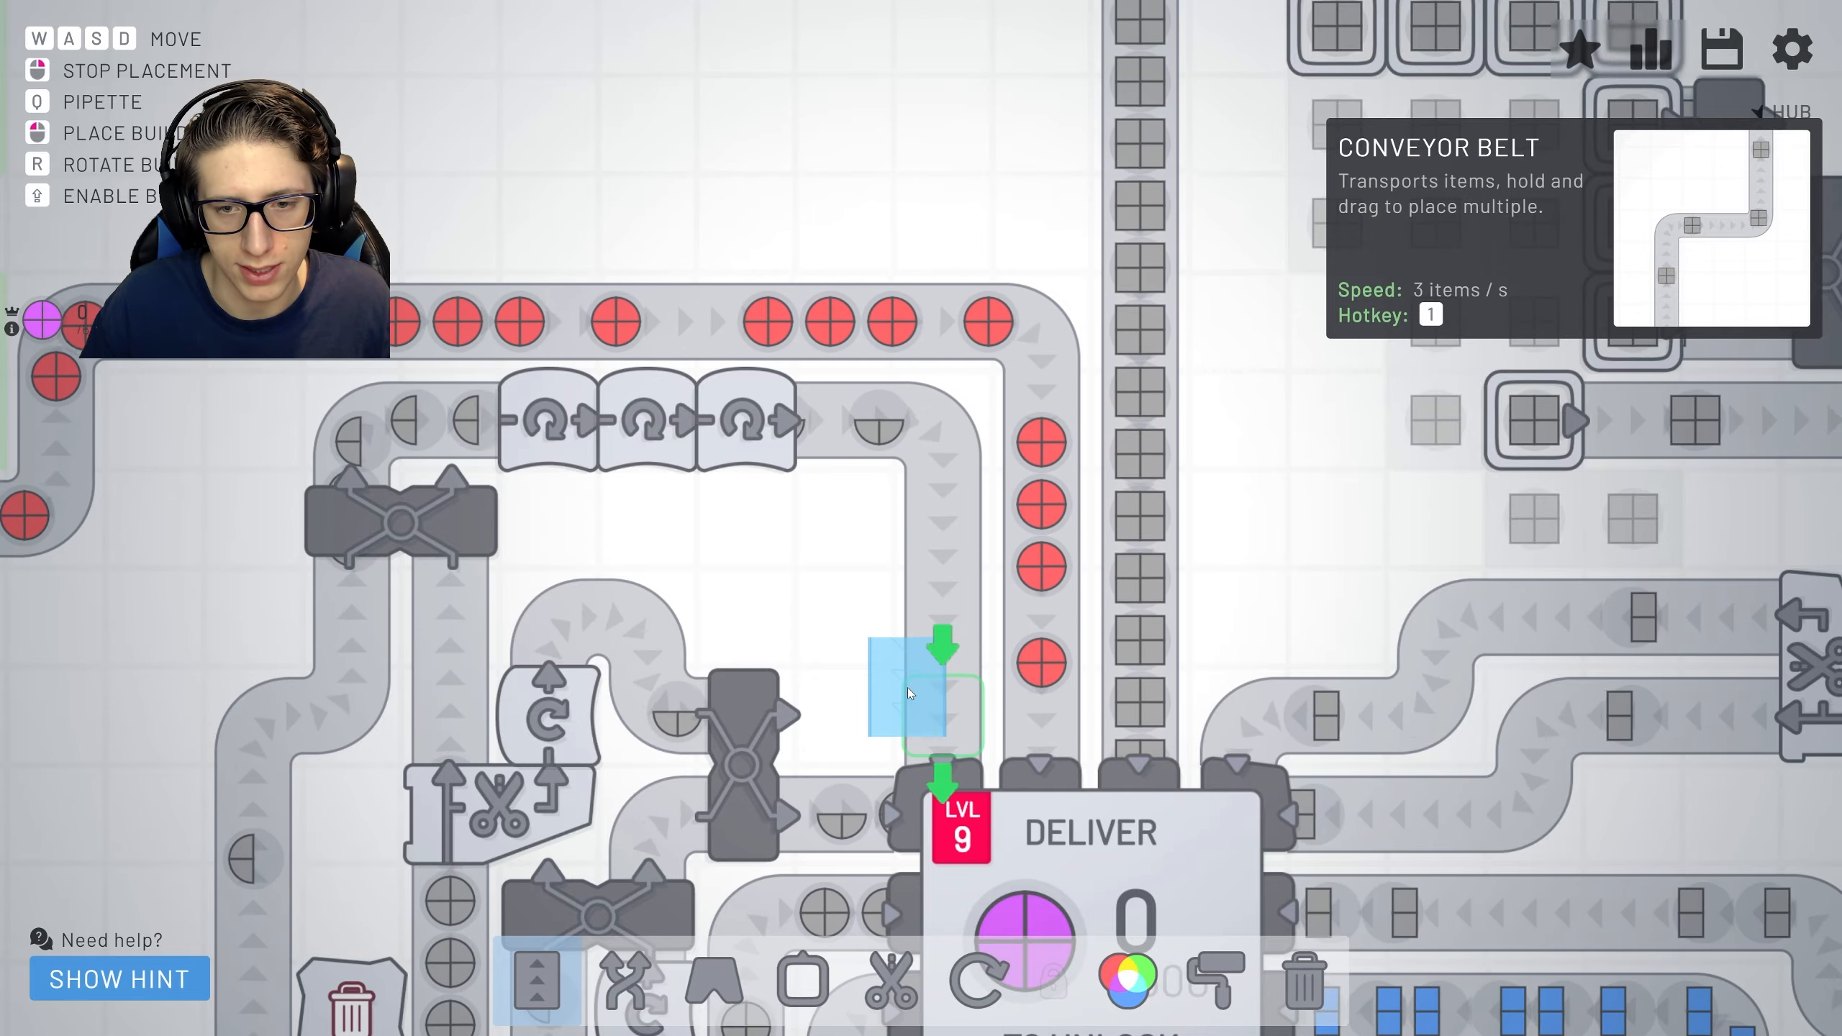
right_click(864, 576)
scroll(807, 576, down, 2)
drag(749, 538, 628, 418)
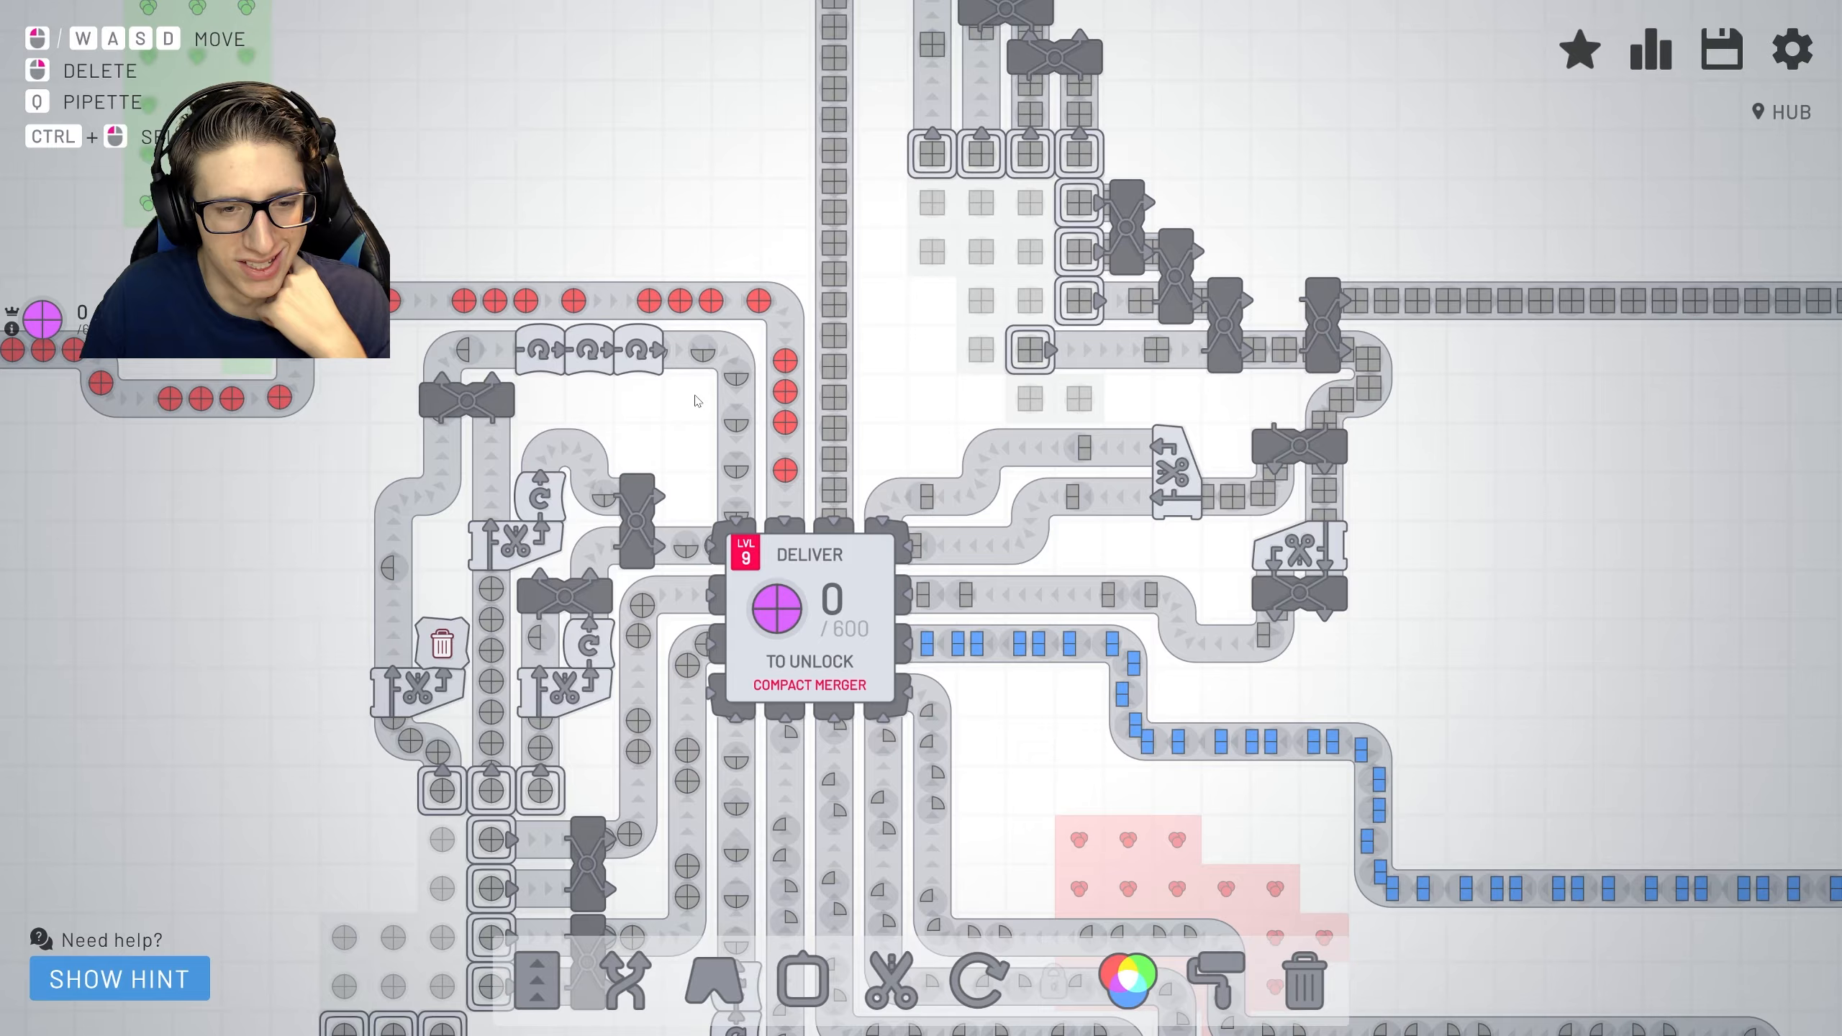
scroll(723, 440, down, 2)
scroll(683, 339, down, 1)
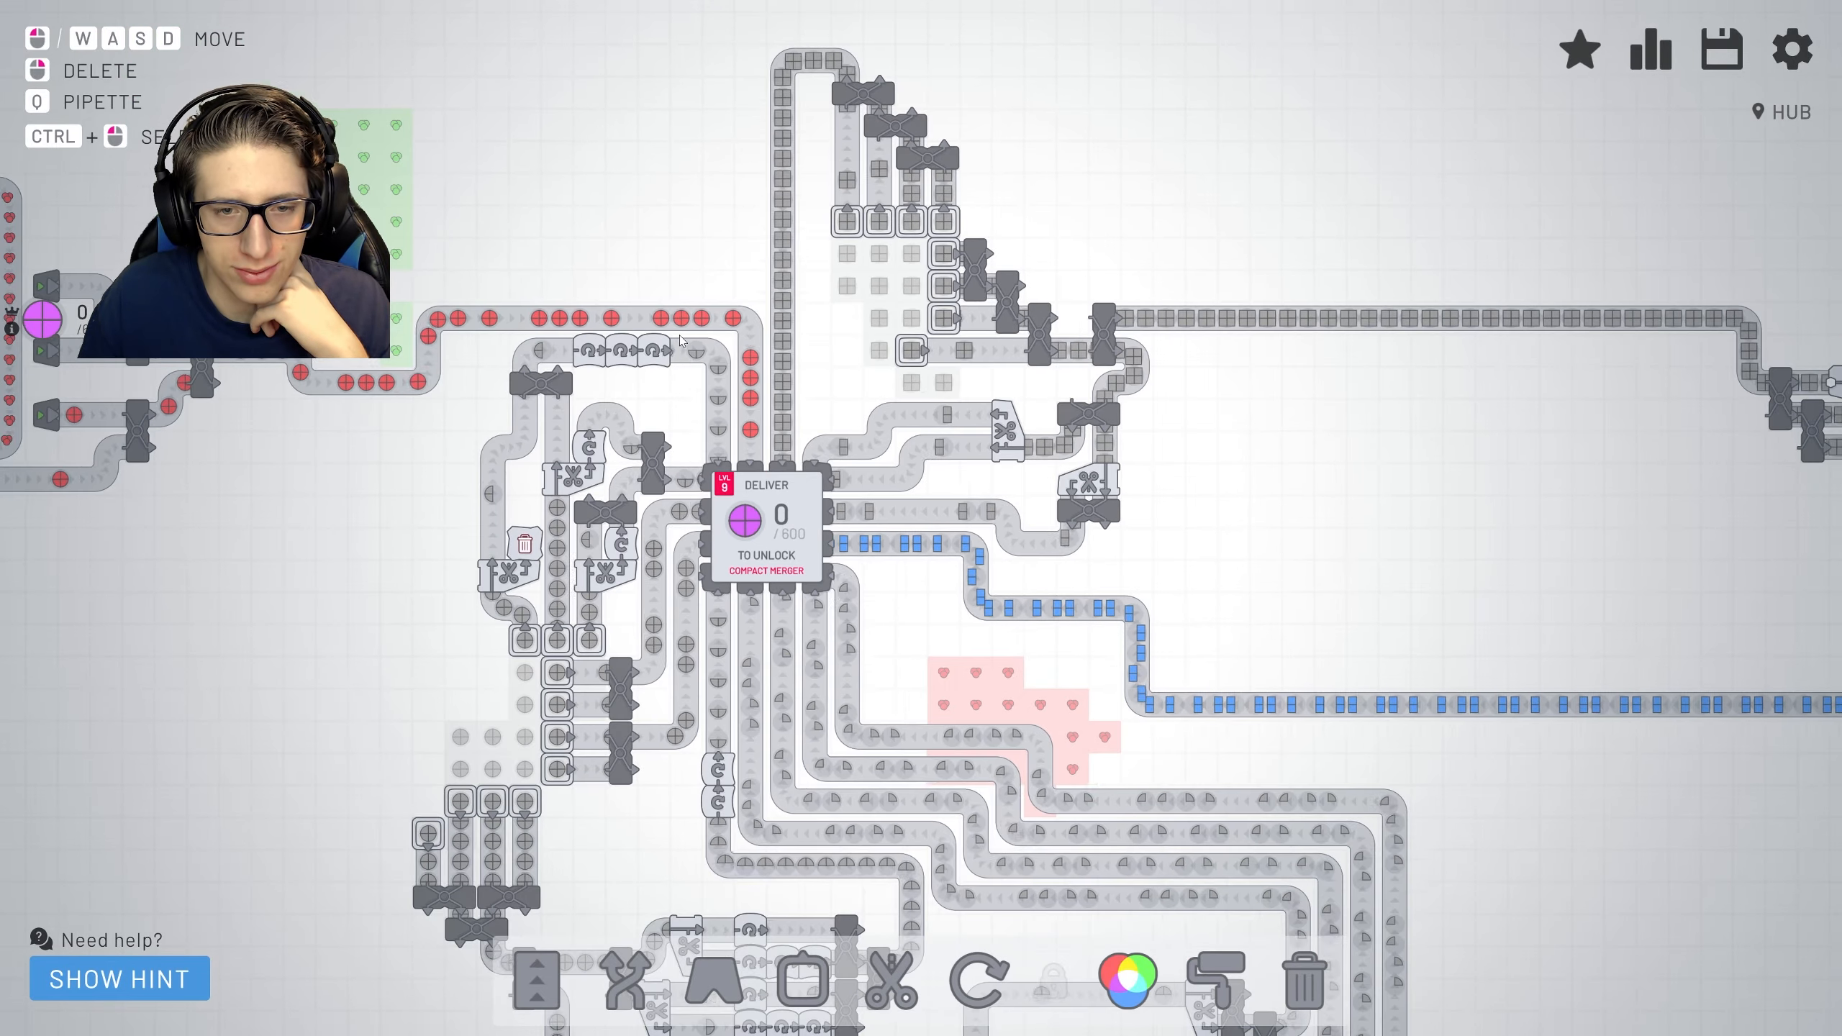
scroll(707, 277, down, 1)
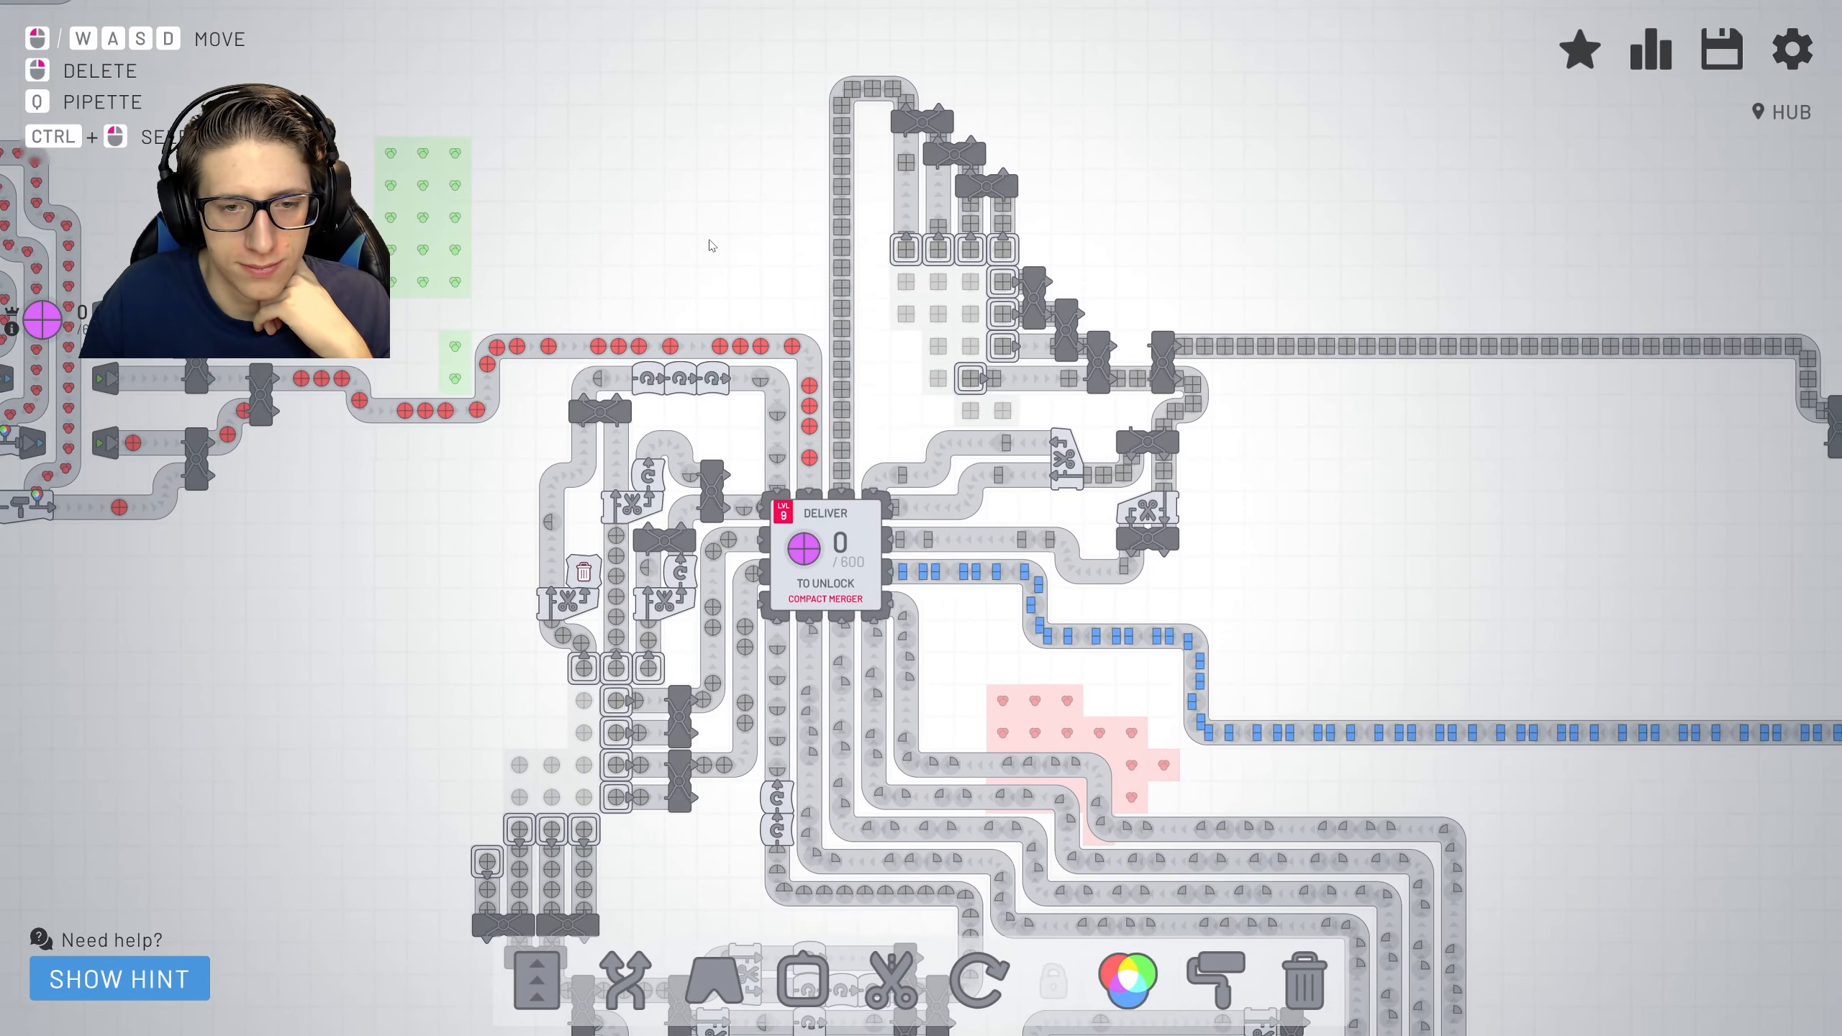
scroll(707, 276, down, 3)
scroll(707, 276, up, 4)
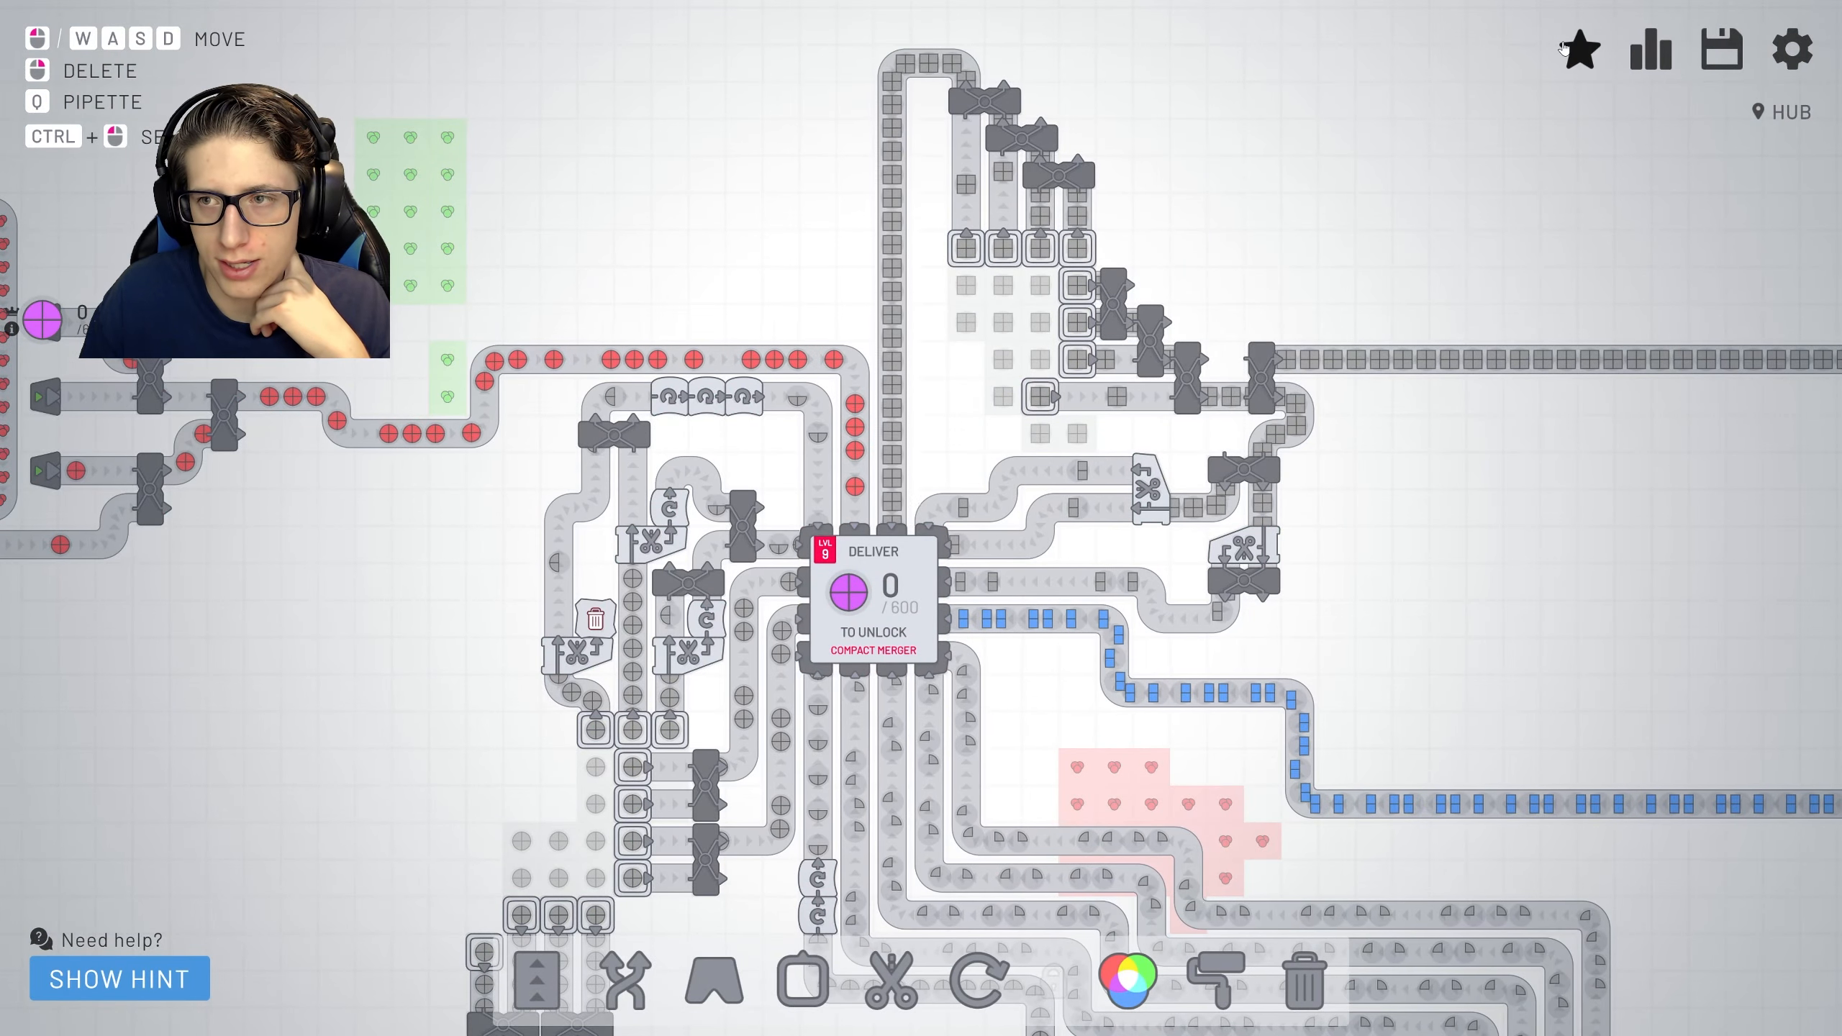
key(f)
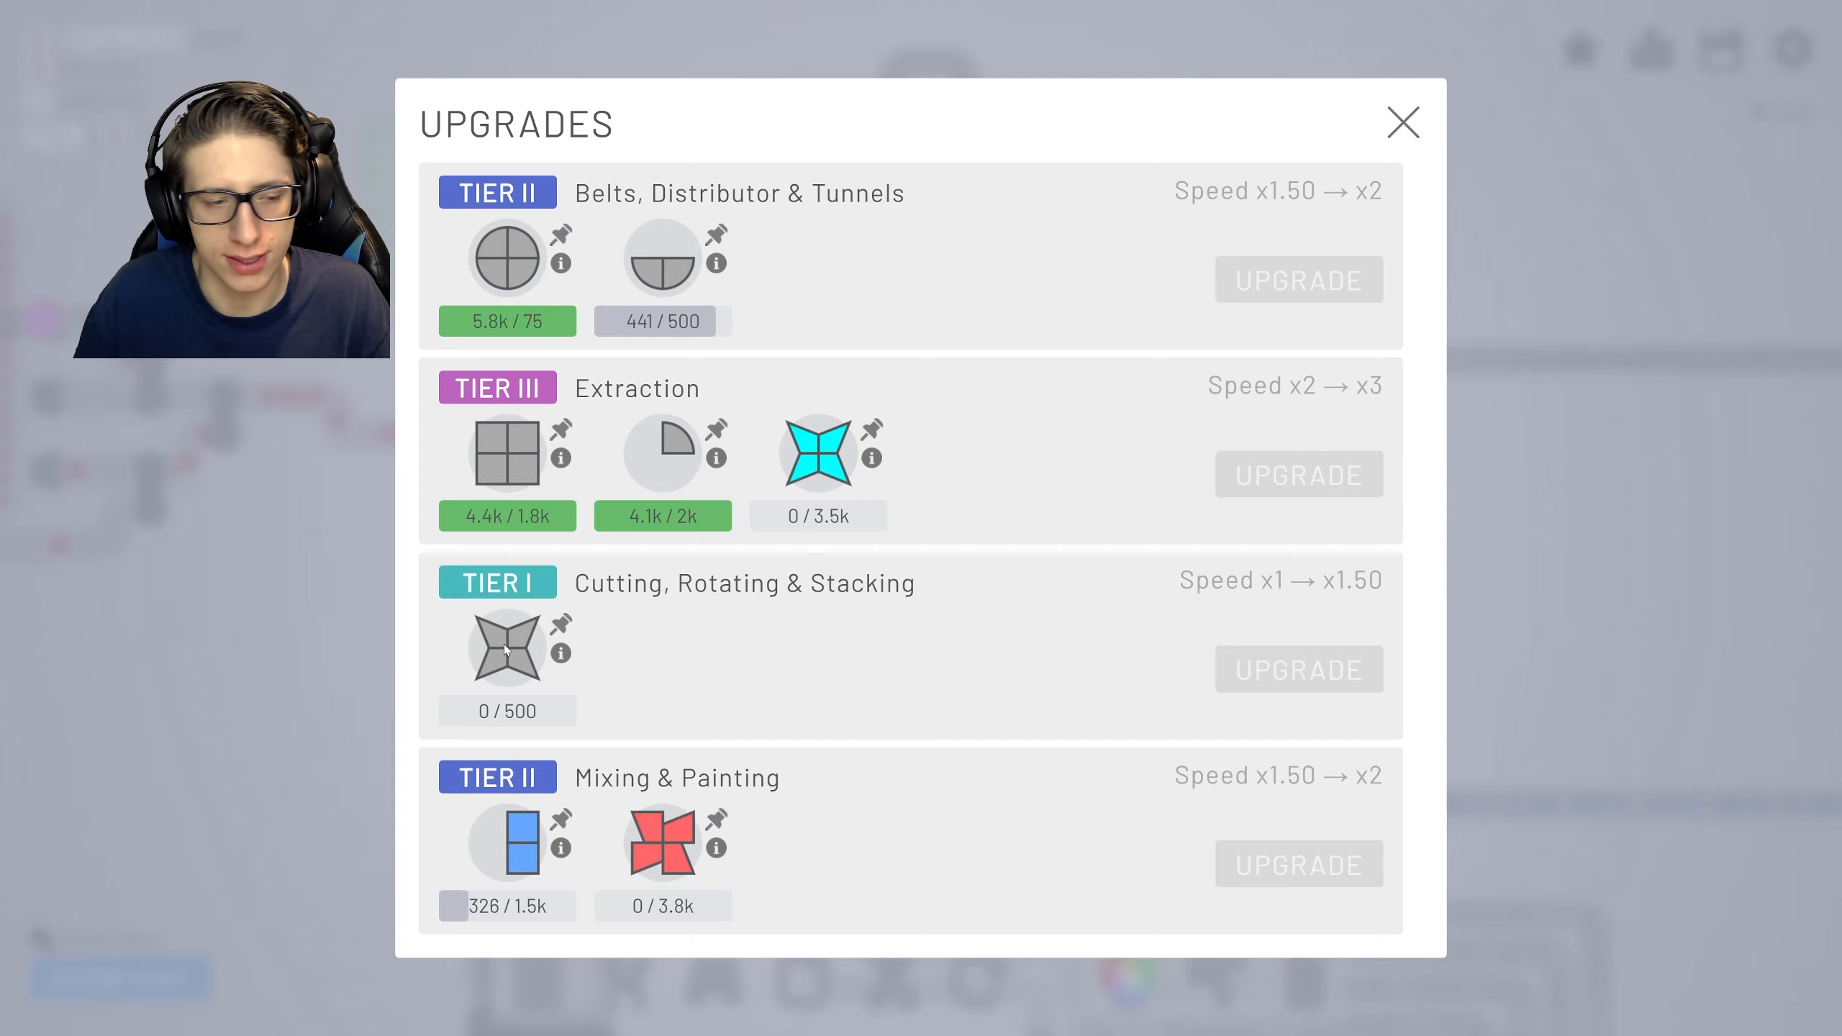
click(225, 593)
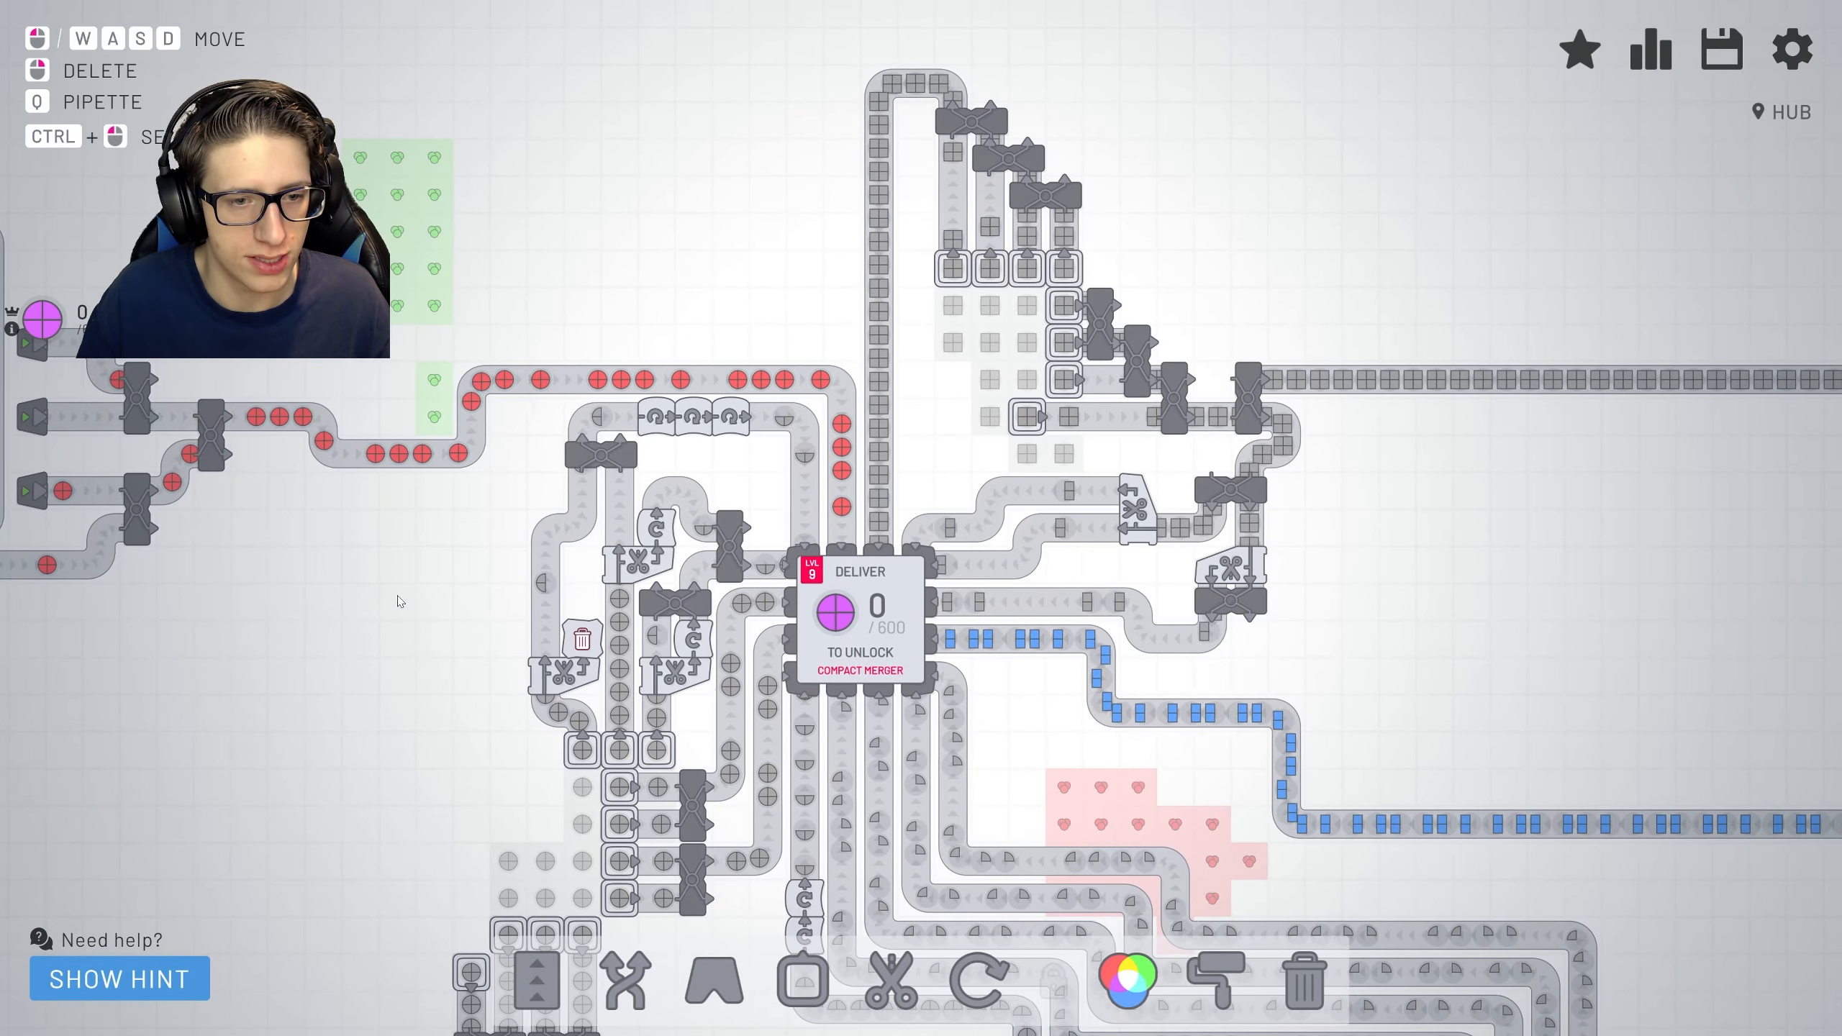
Select the rotator and cycle it to the counter-clockwise variant.
click(975, 983)
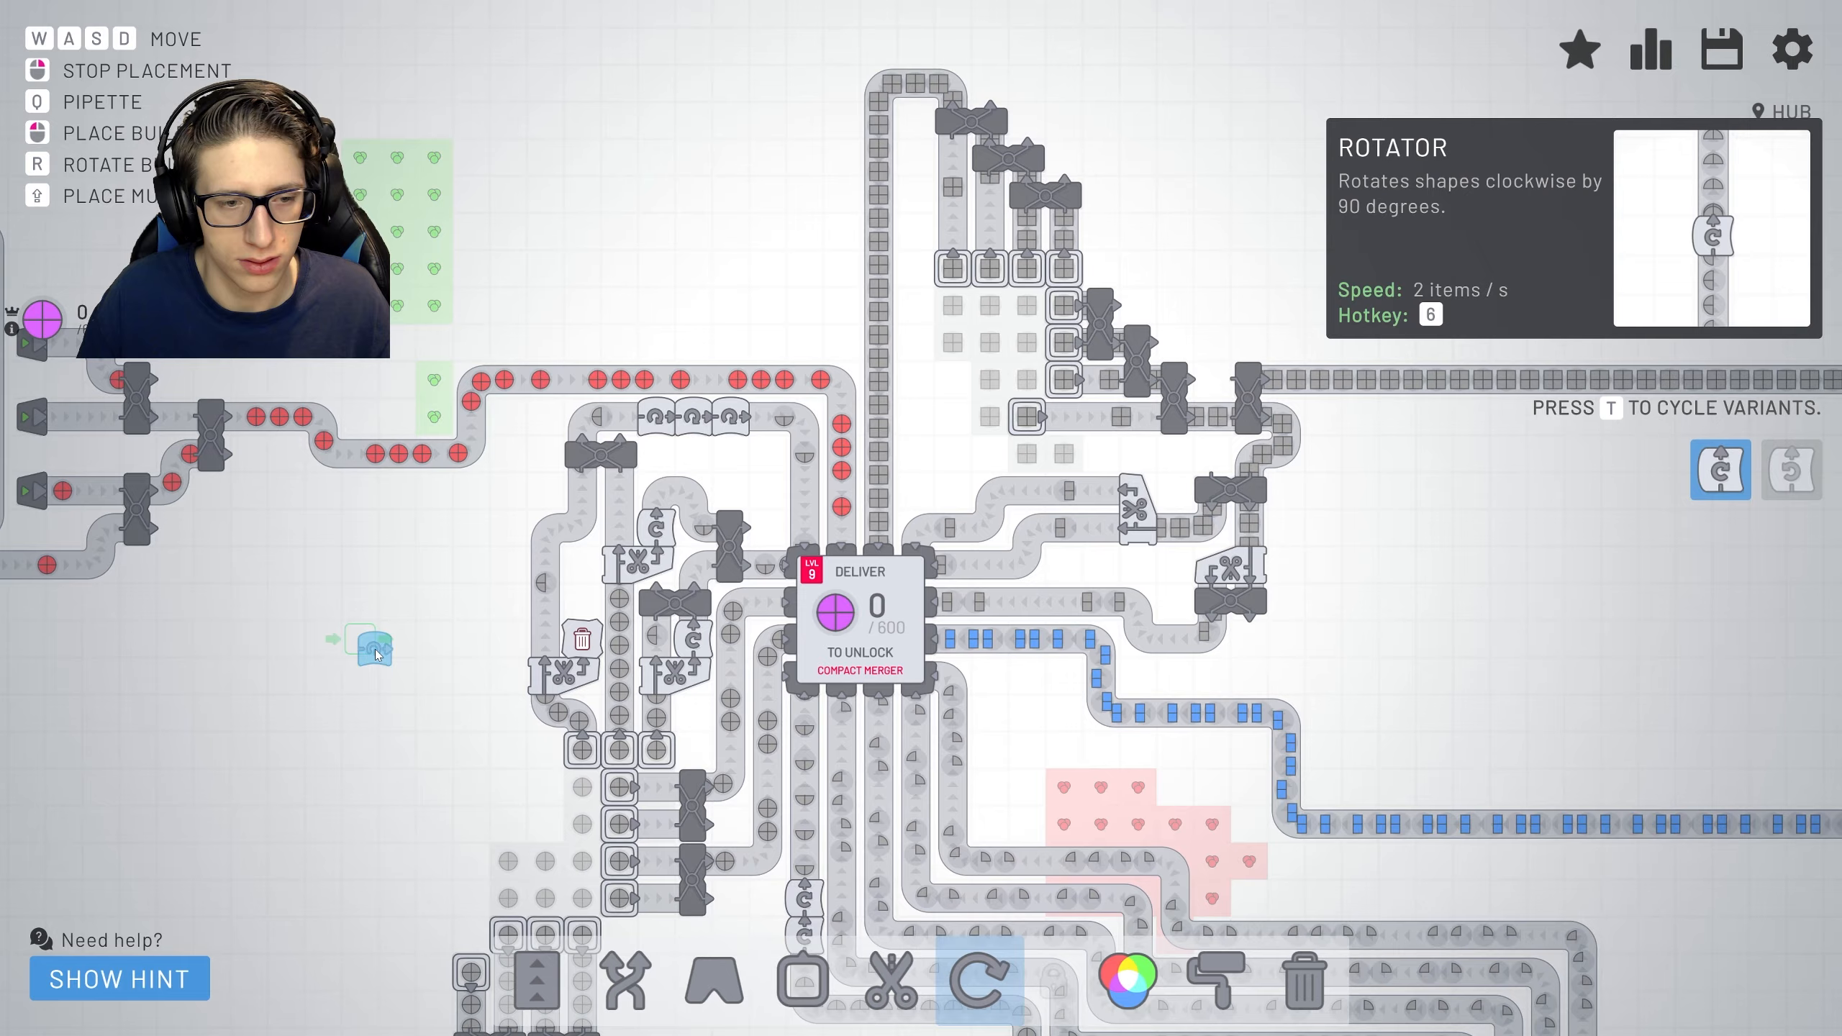
key(t)
key(t)
key(t)
key(t)
key(t)
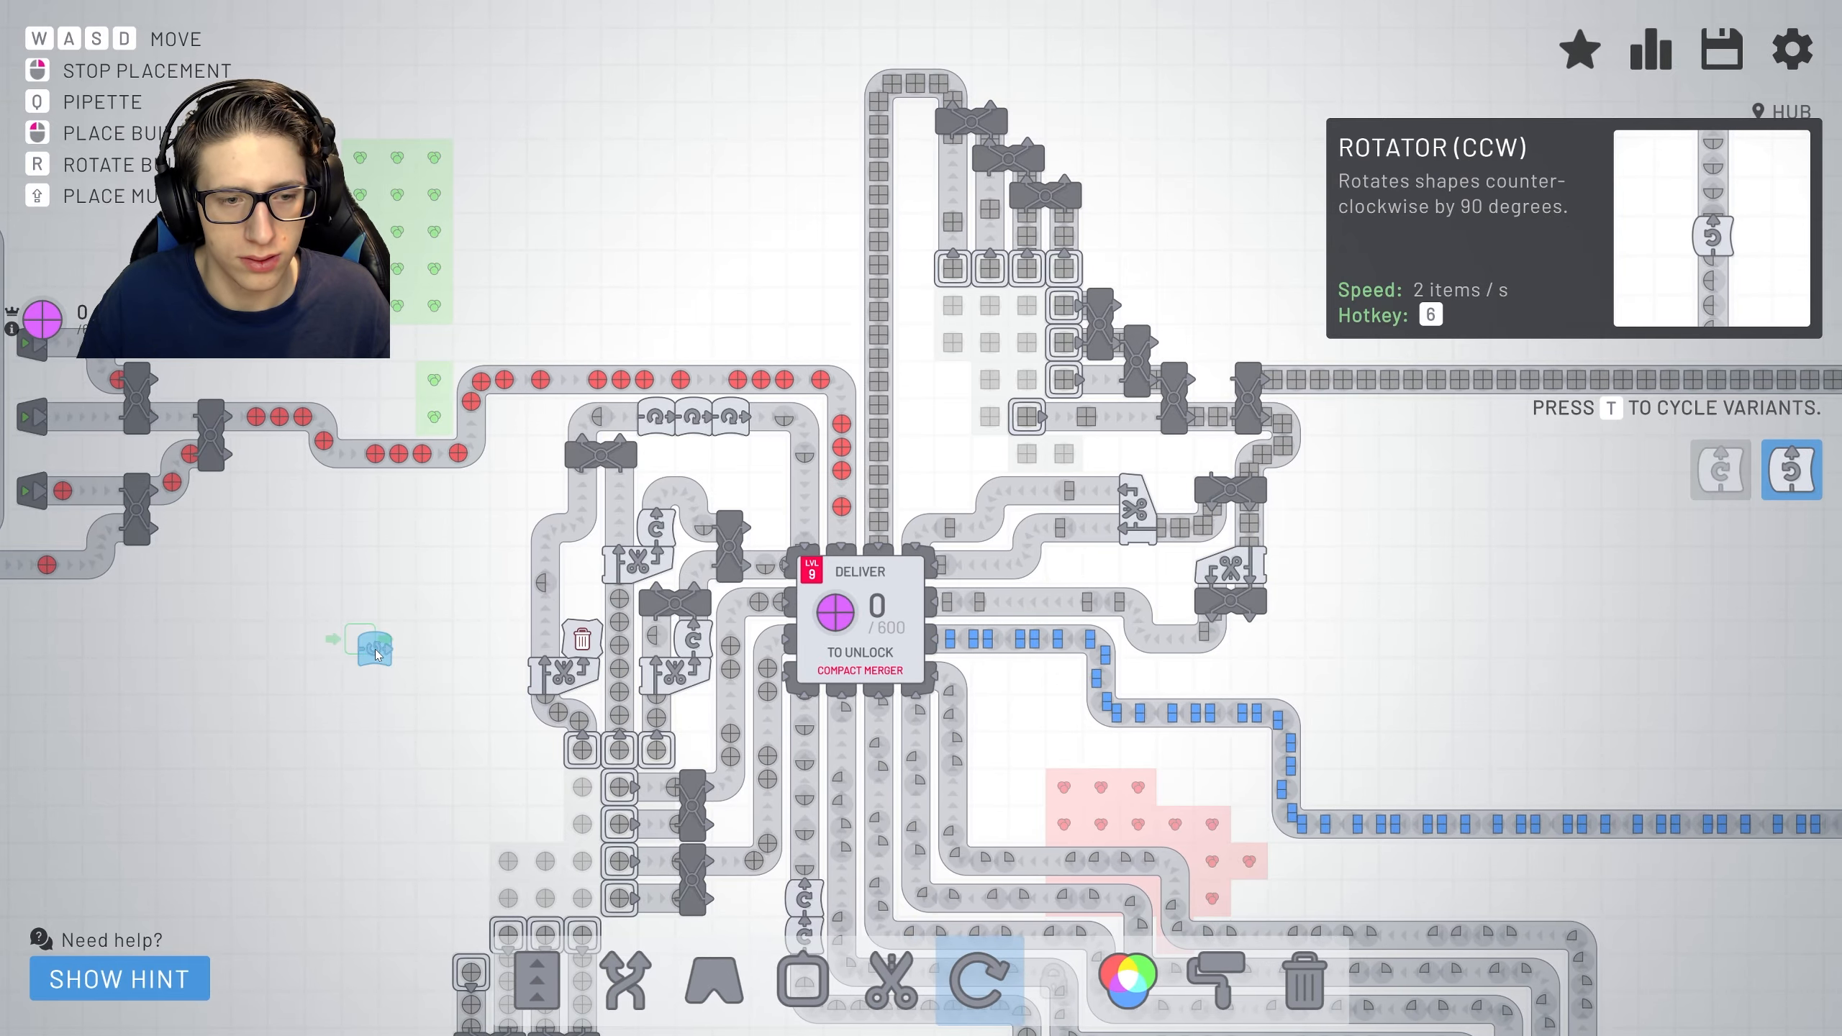
key(t)
key(t)
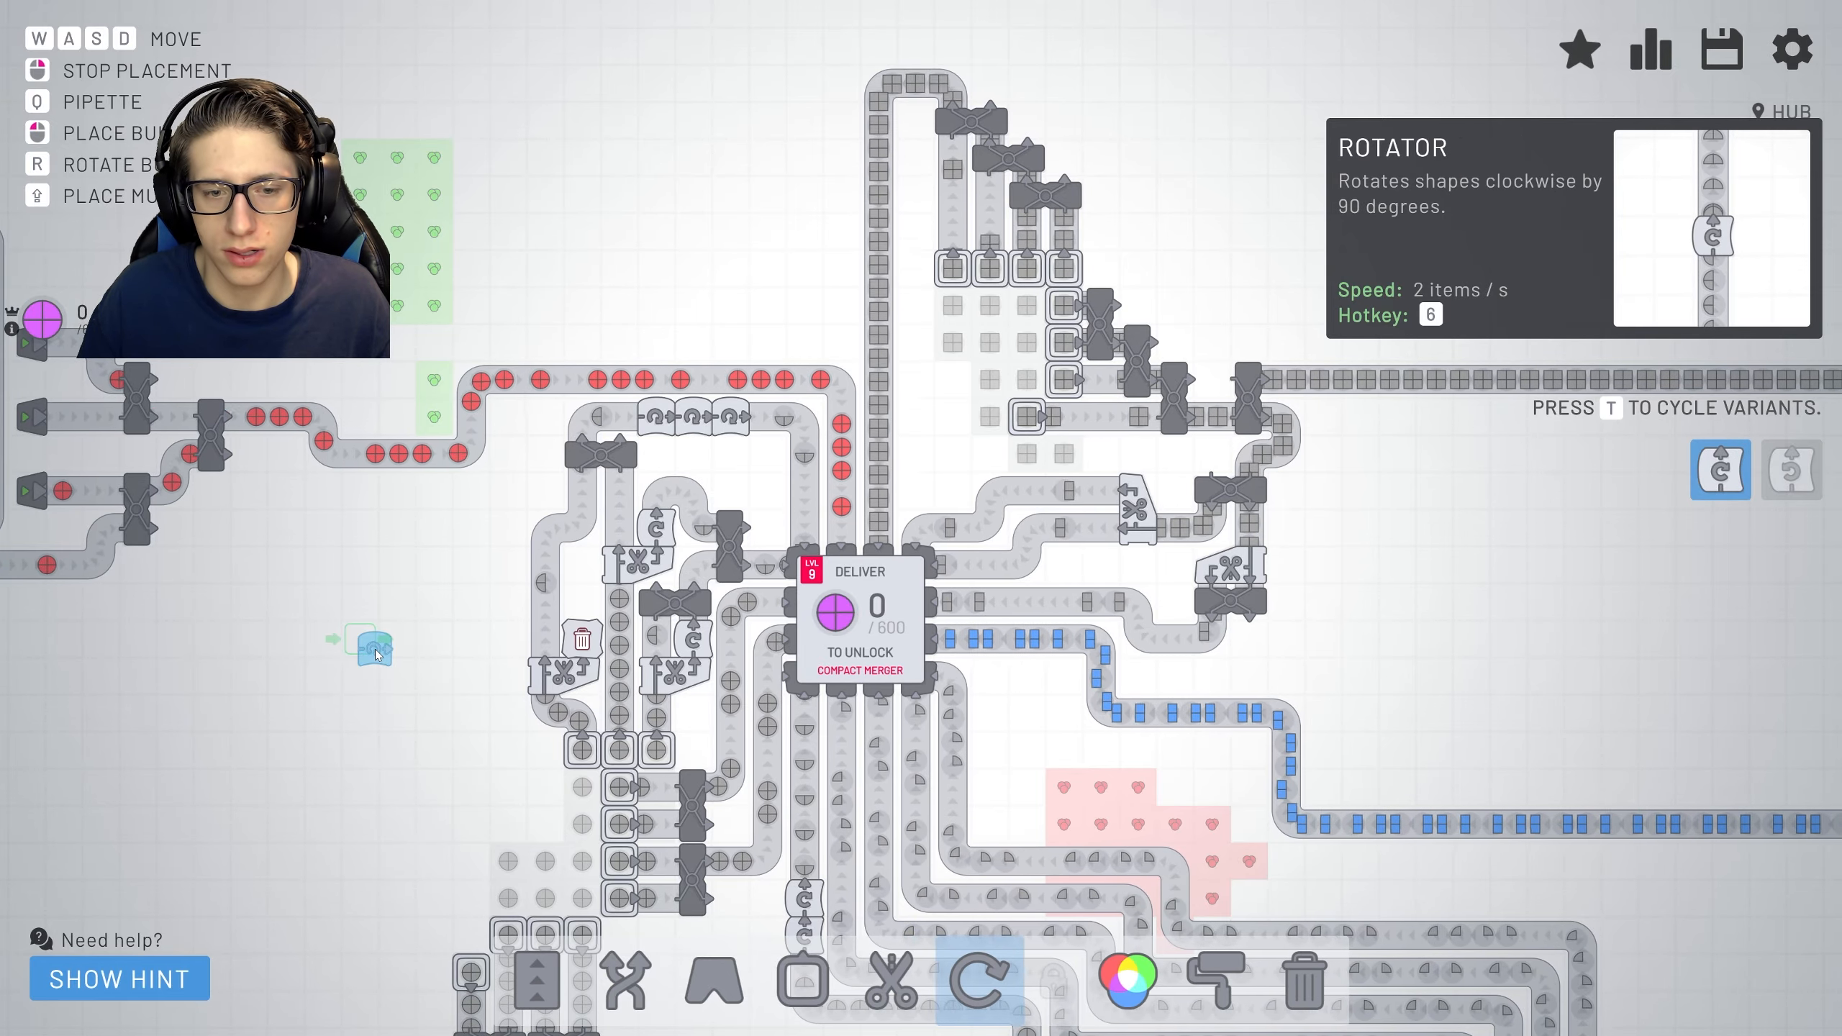
key(t)
right_click(375, 650)
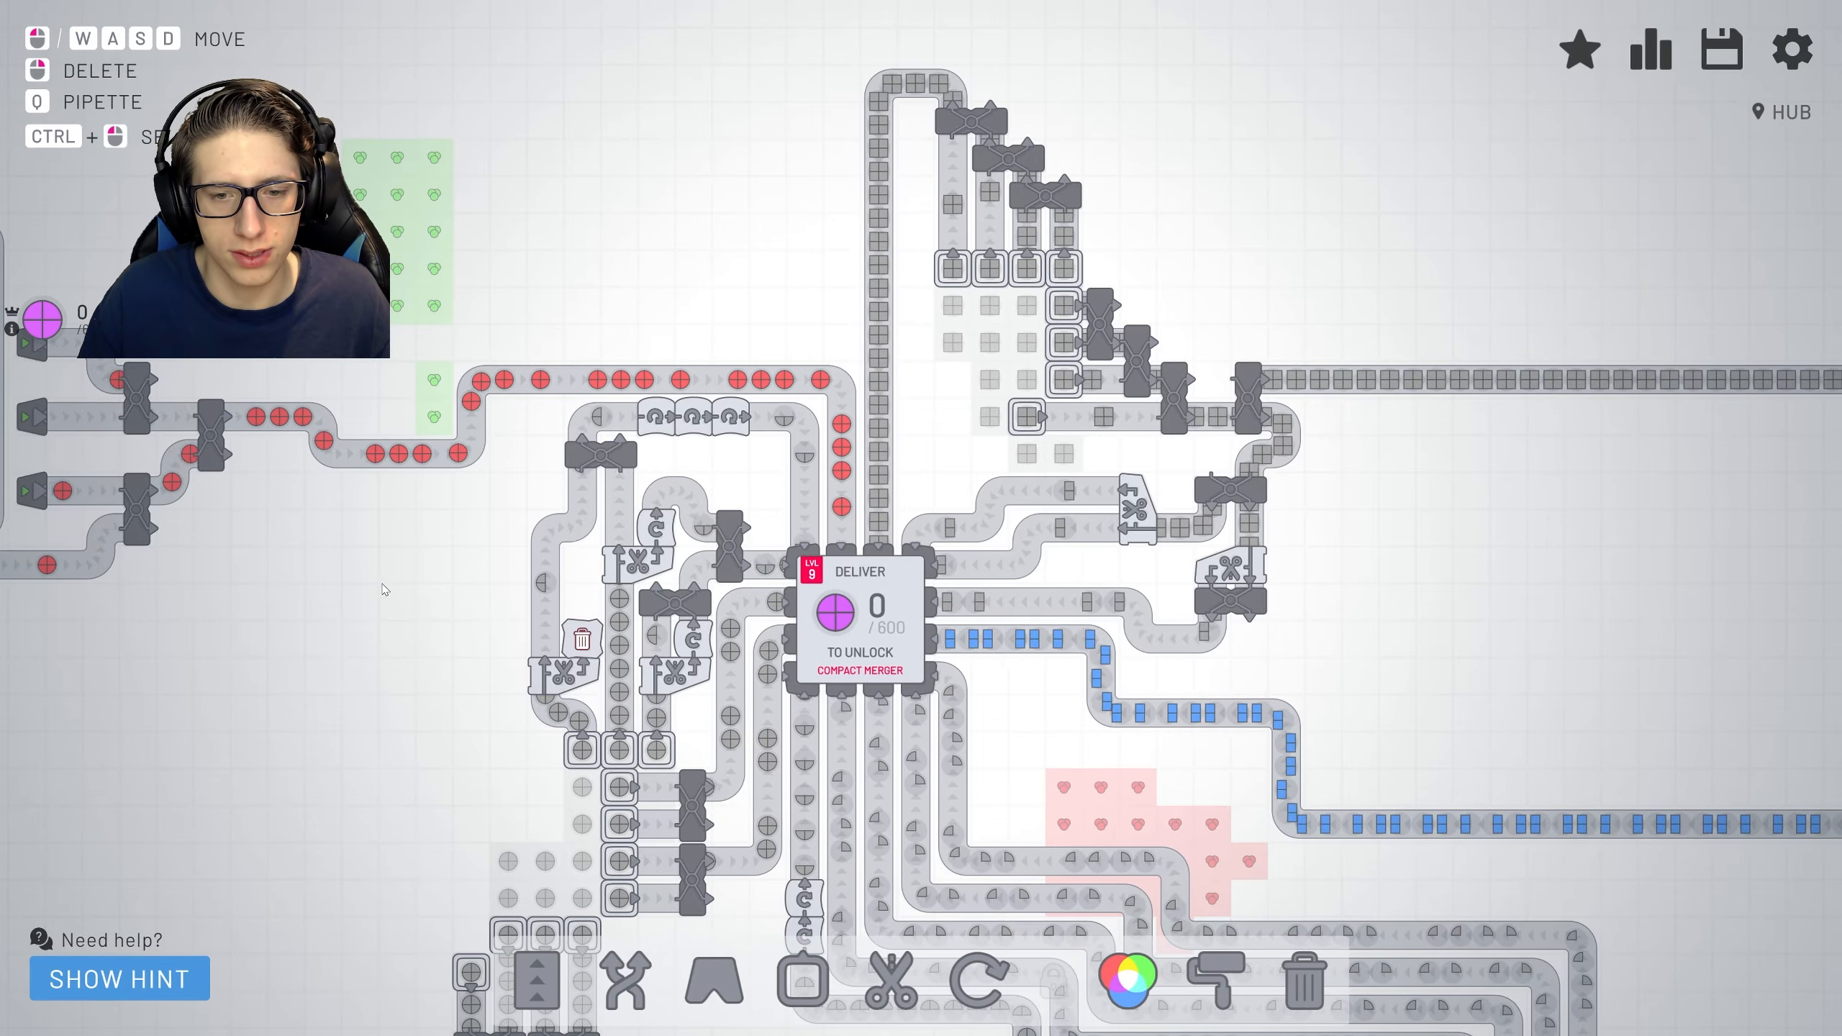
scroll(384, 591, up, 4)
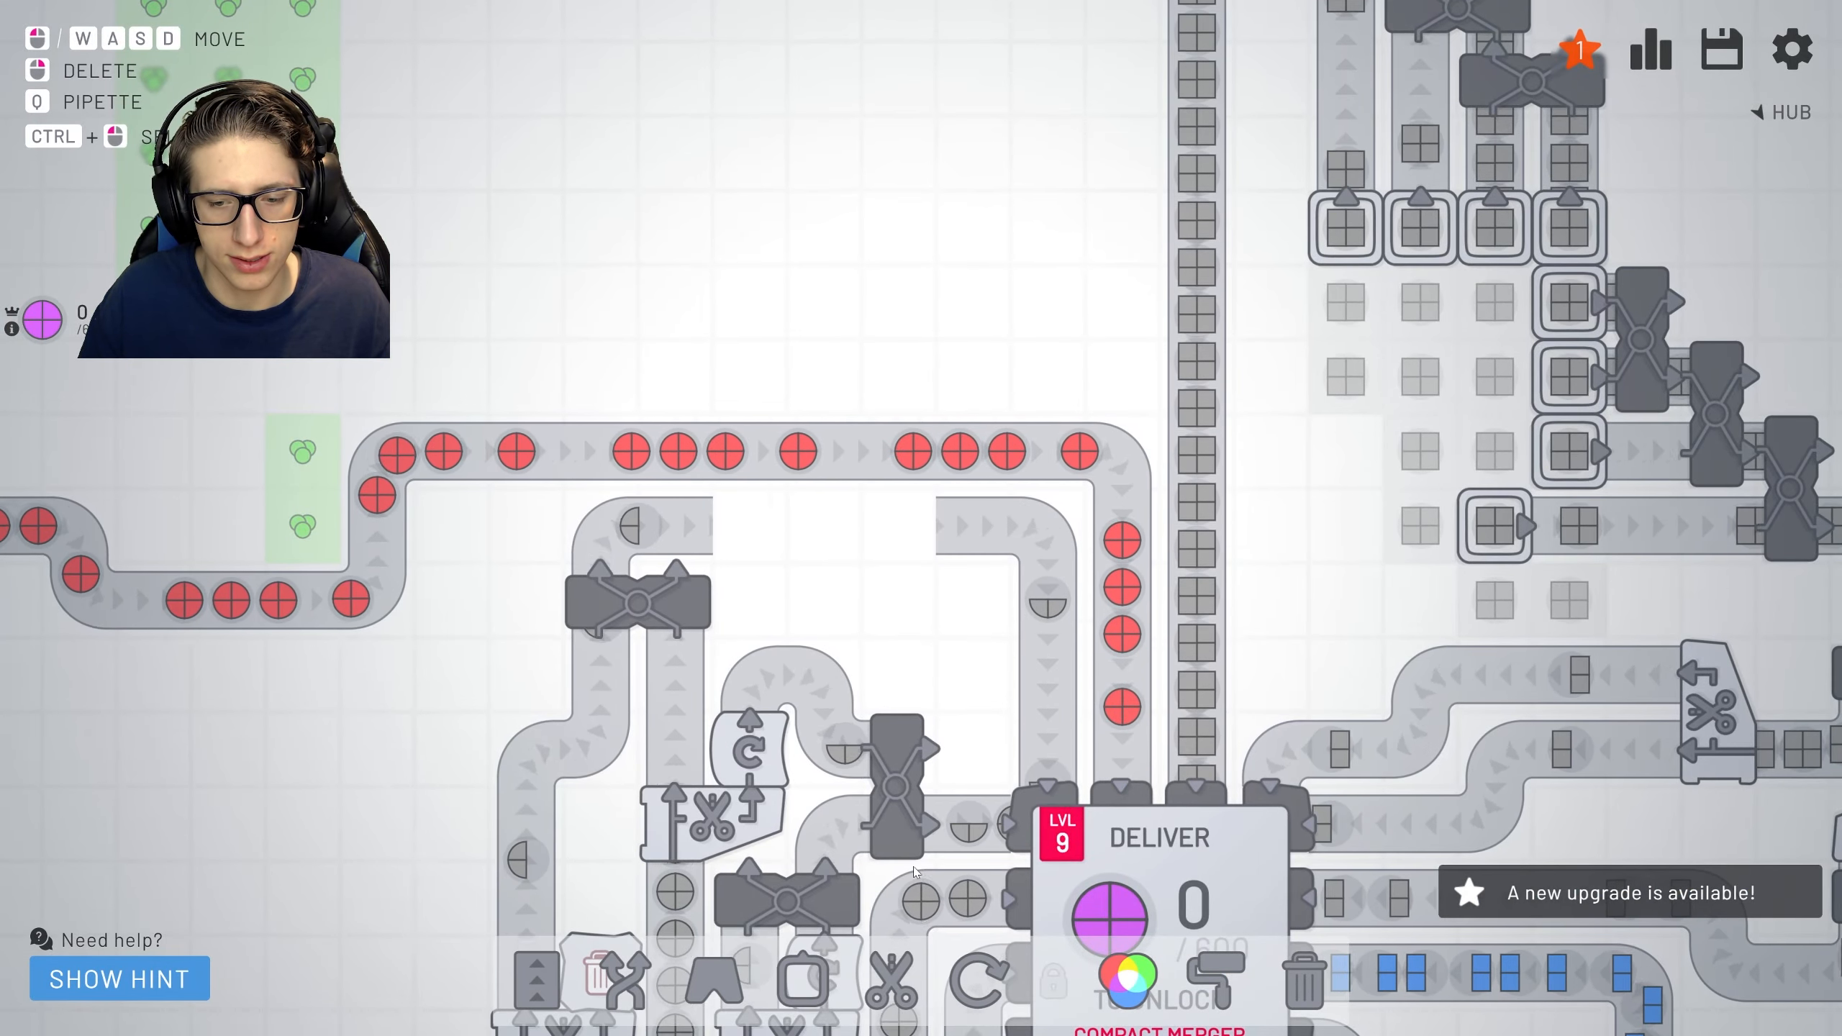
Place a counter-clockwise rotator on the upper loop and fill the belt gap beside it.
key(2)
key(t)
click(749, 526)
right_click(785, 762)
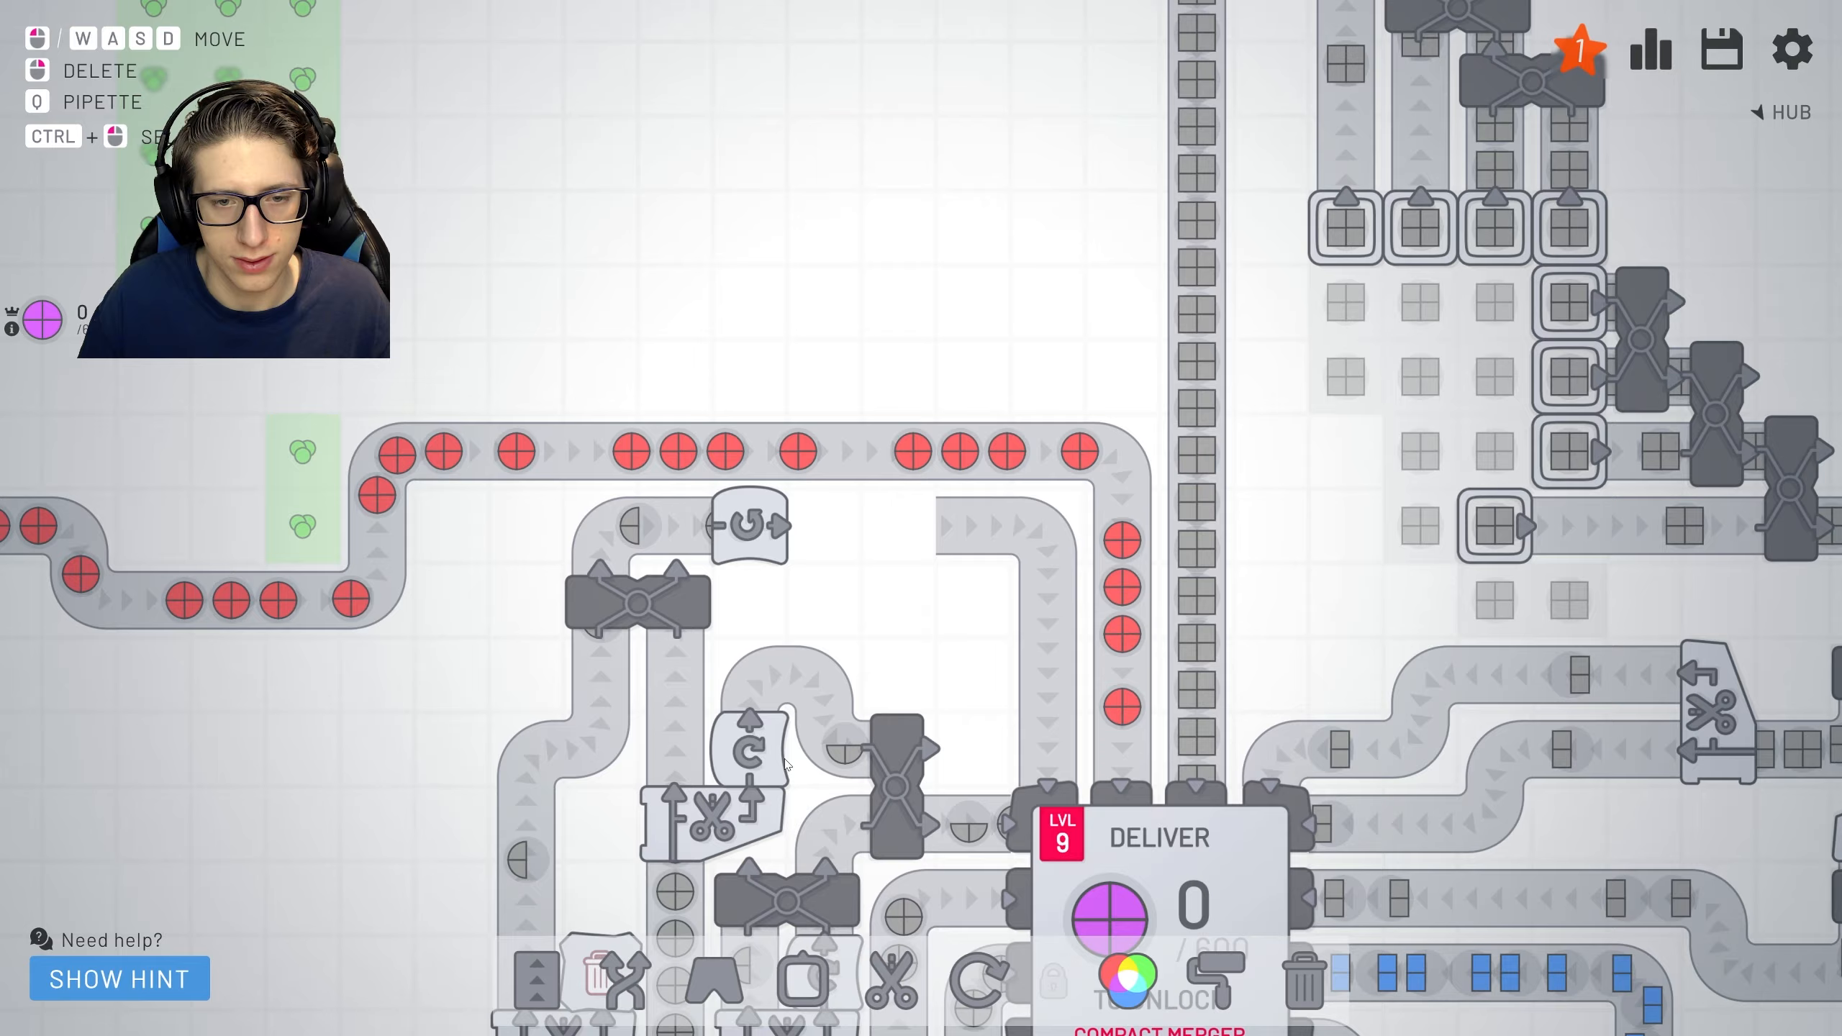
key(1)
click(827, 526)
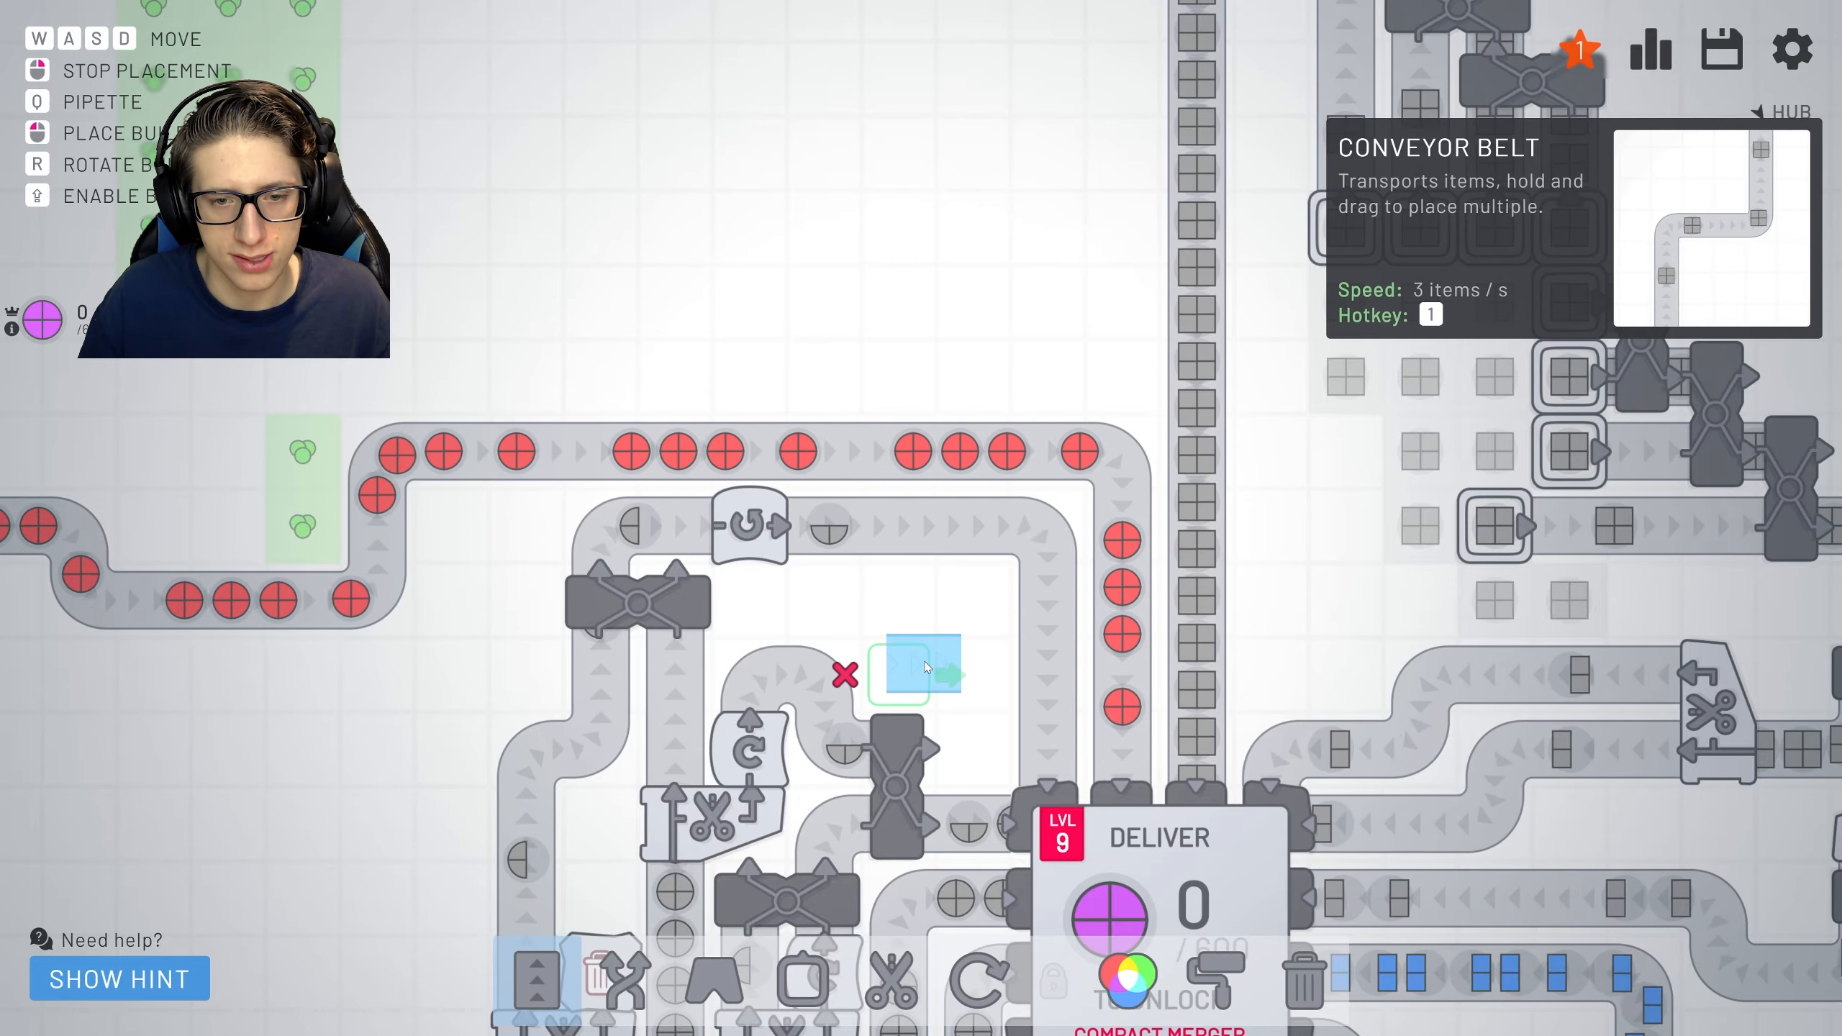
right_click(927, 667)
scroll(864, 575, down, 4)
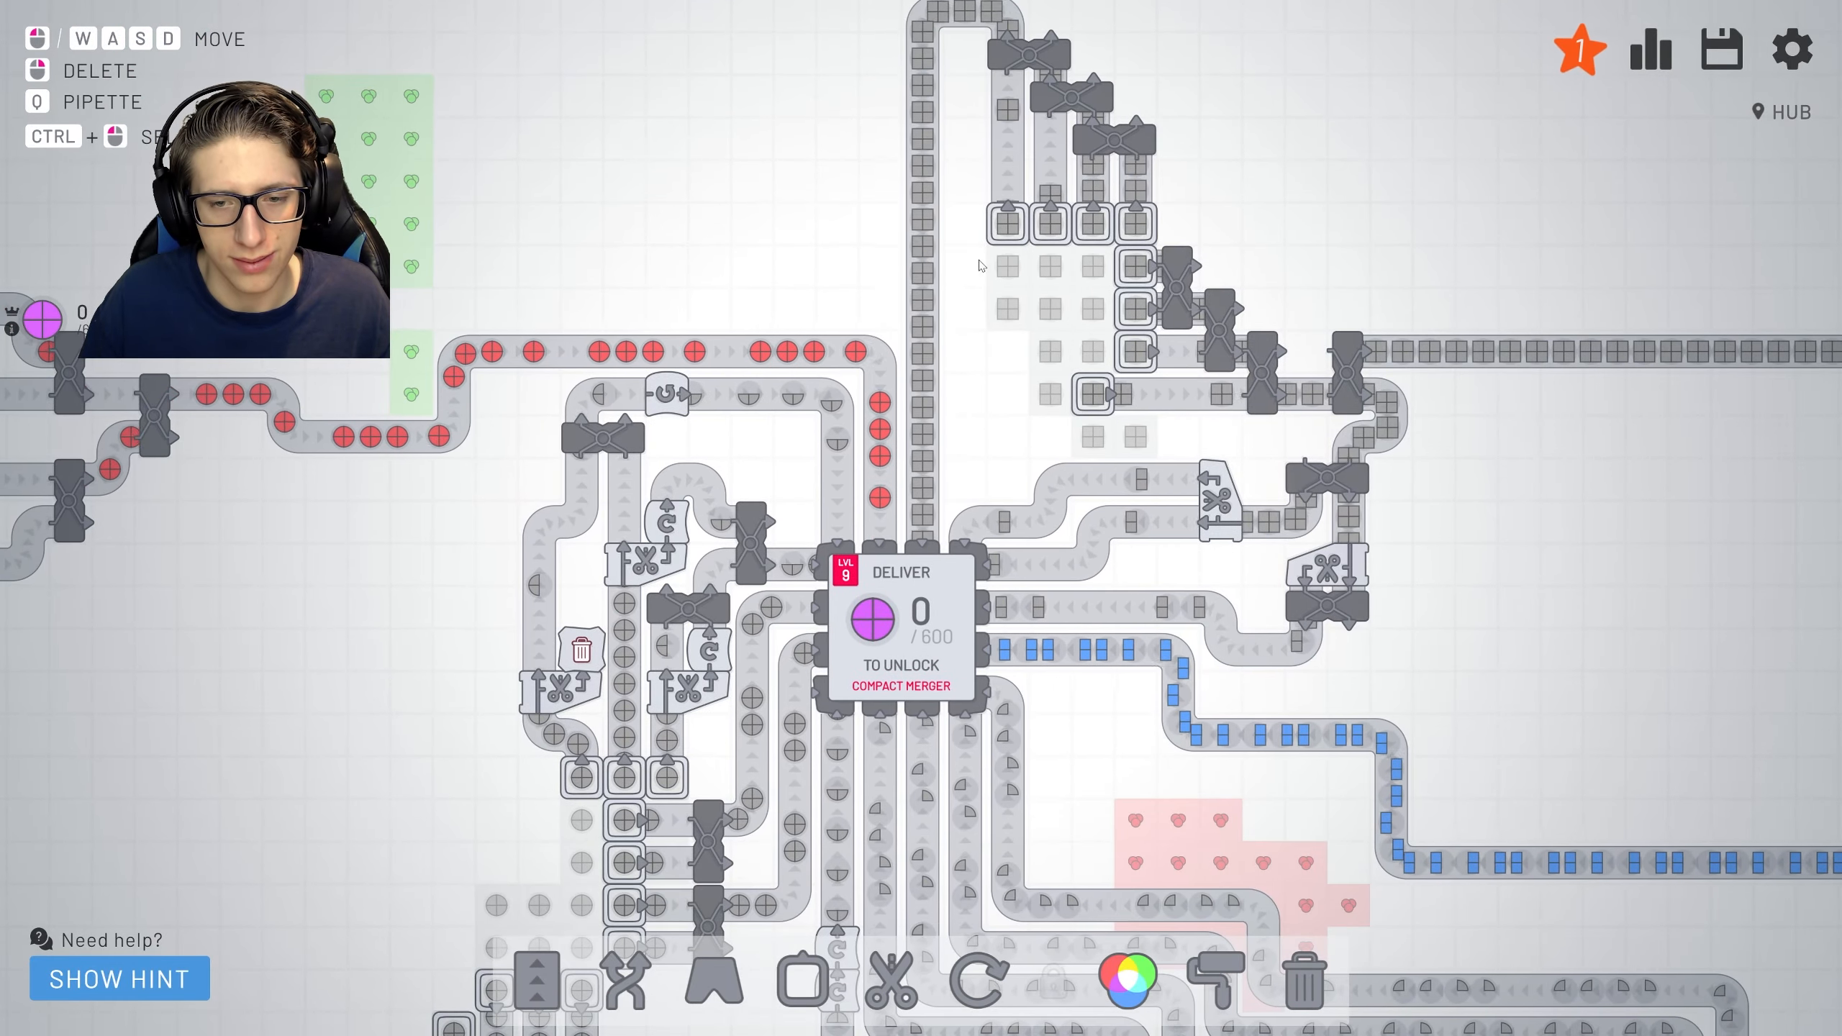
scroll(980, 264, down, 3)
Buy the Belts, Distributor & Tunnels speed upgrade from the upgrades overview.
key(f)
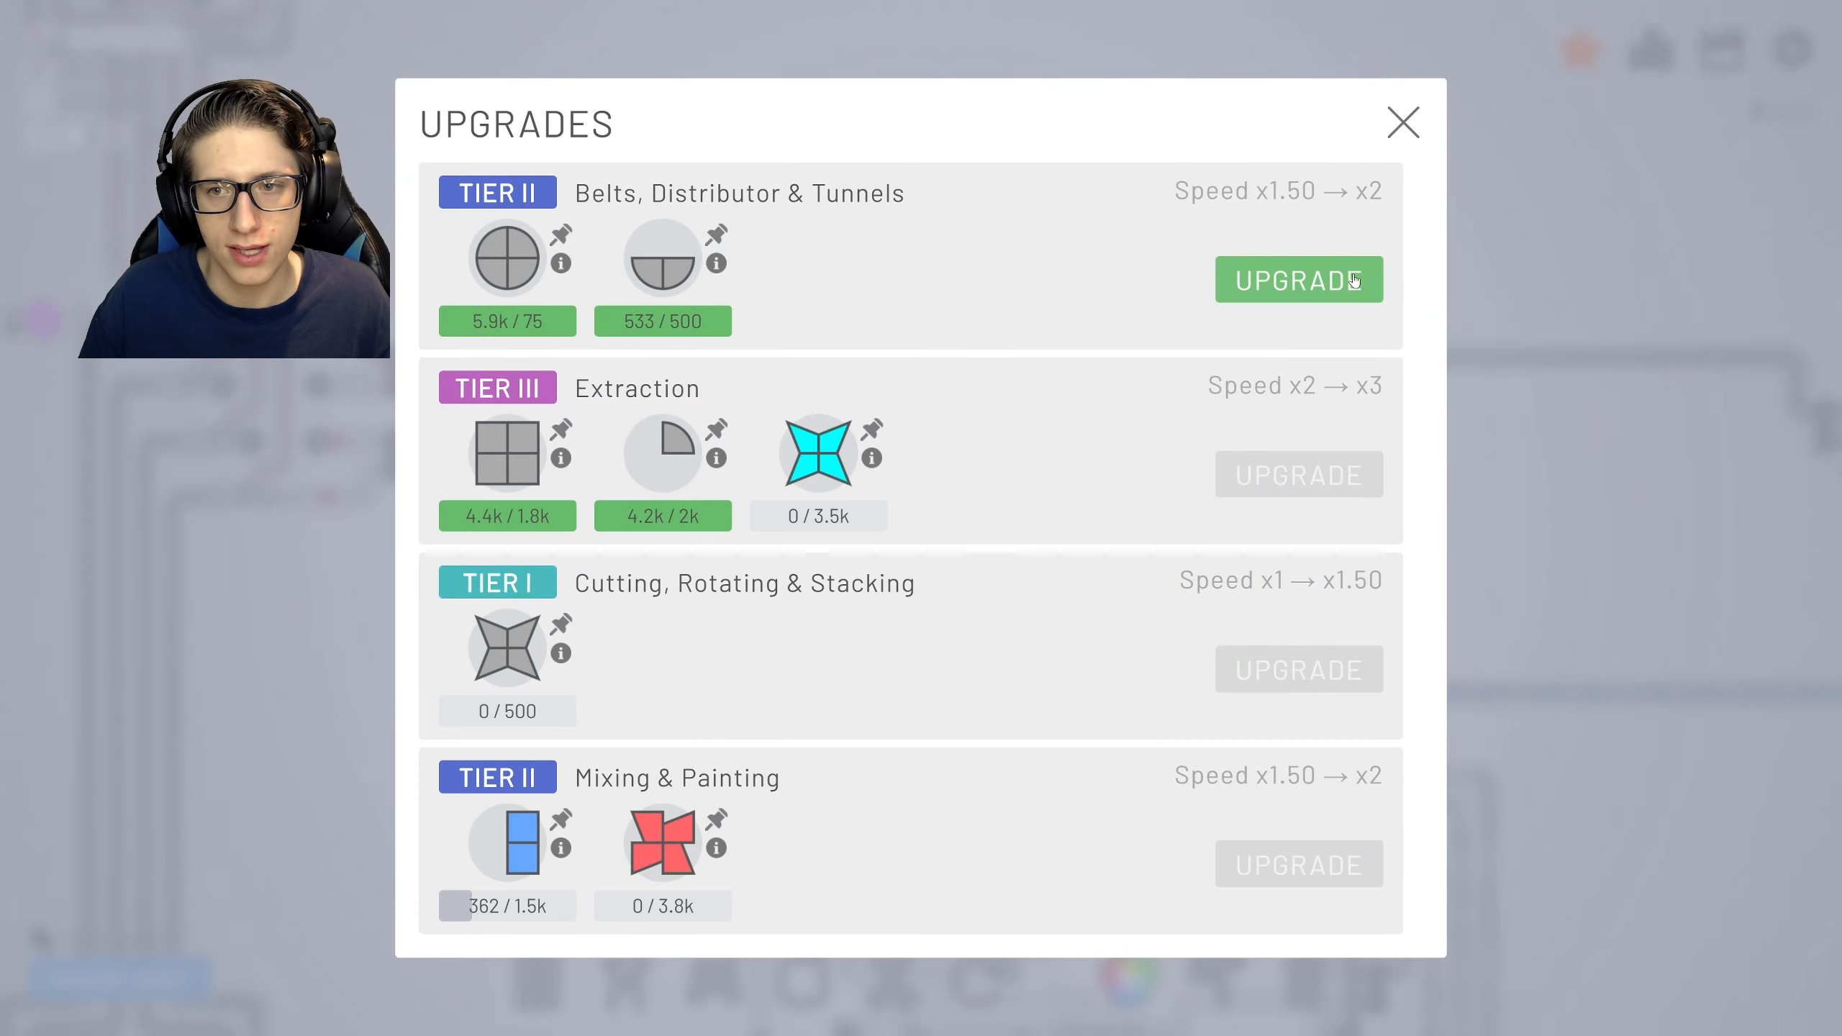
click(1402, 125)
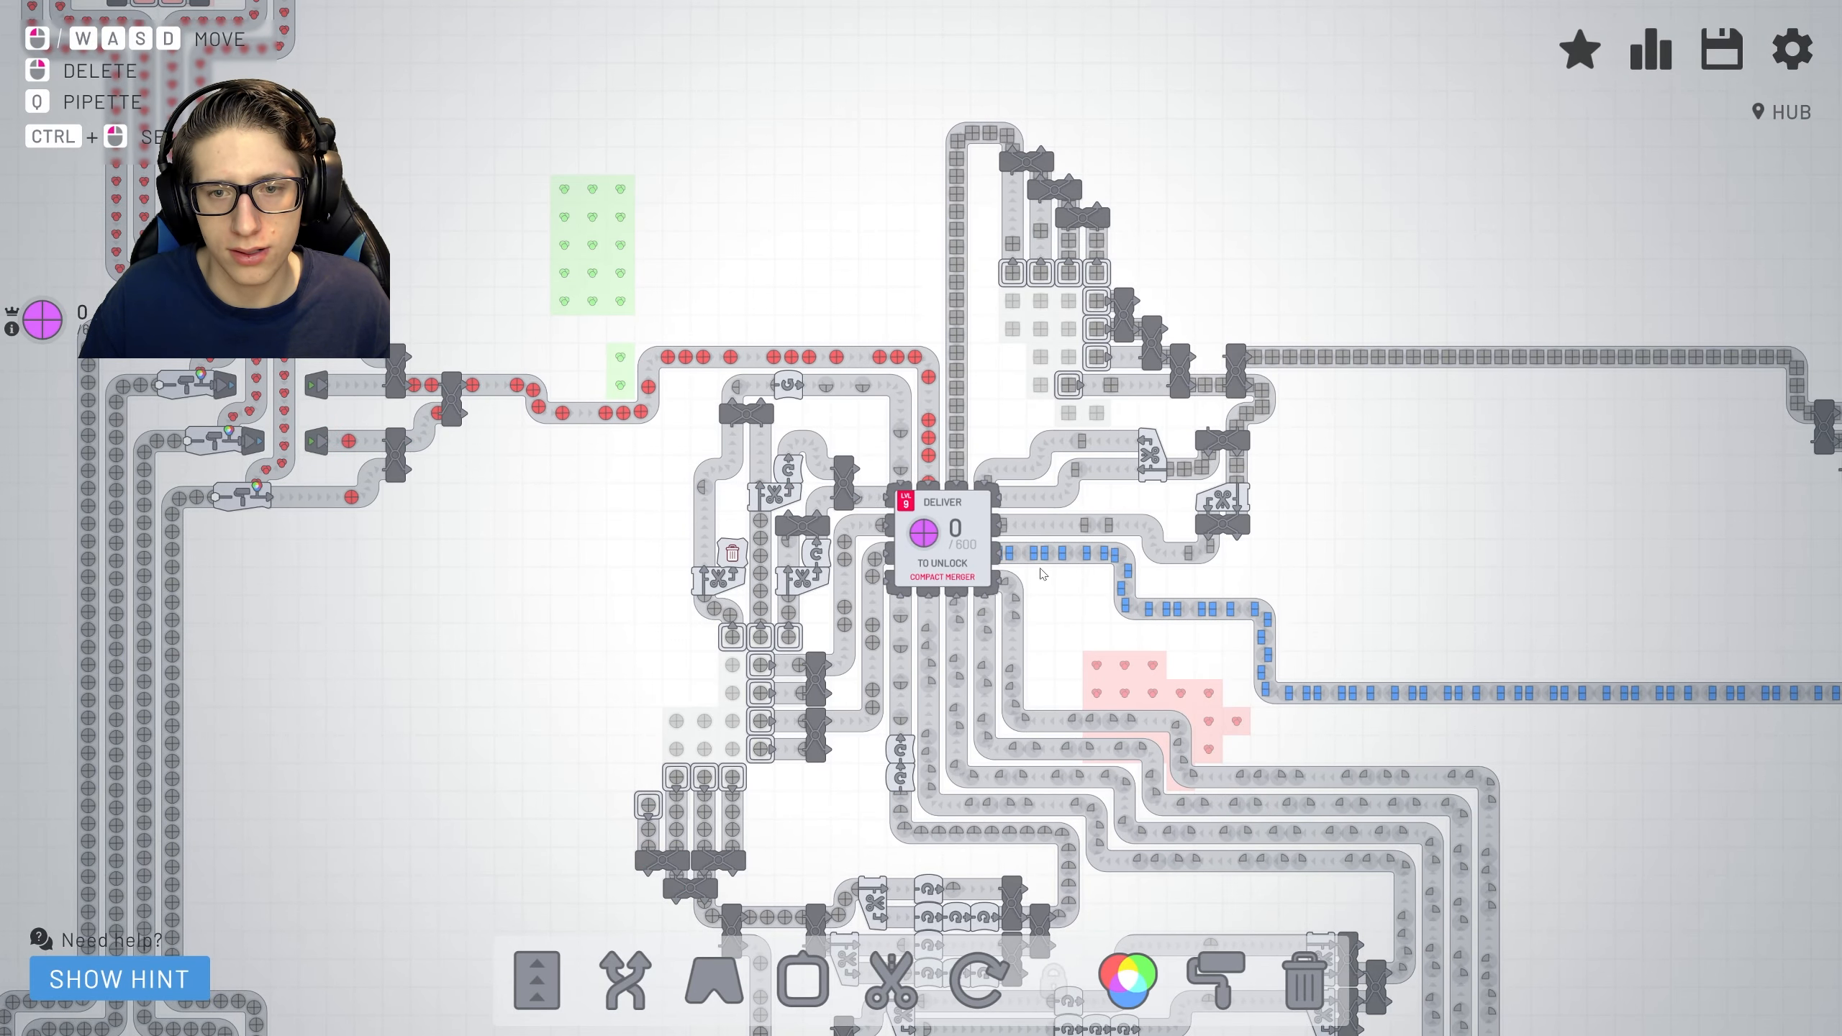
scroll(1044, 575, up, 2)
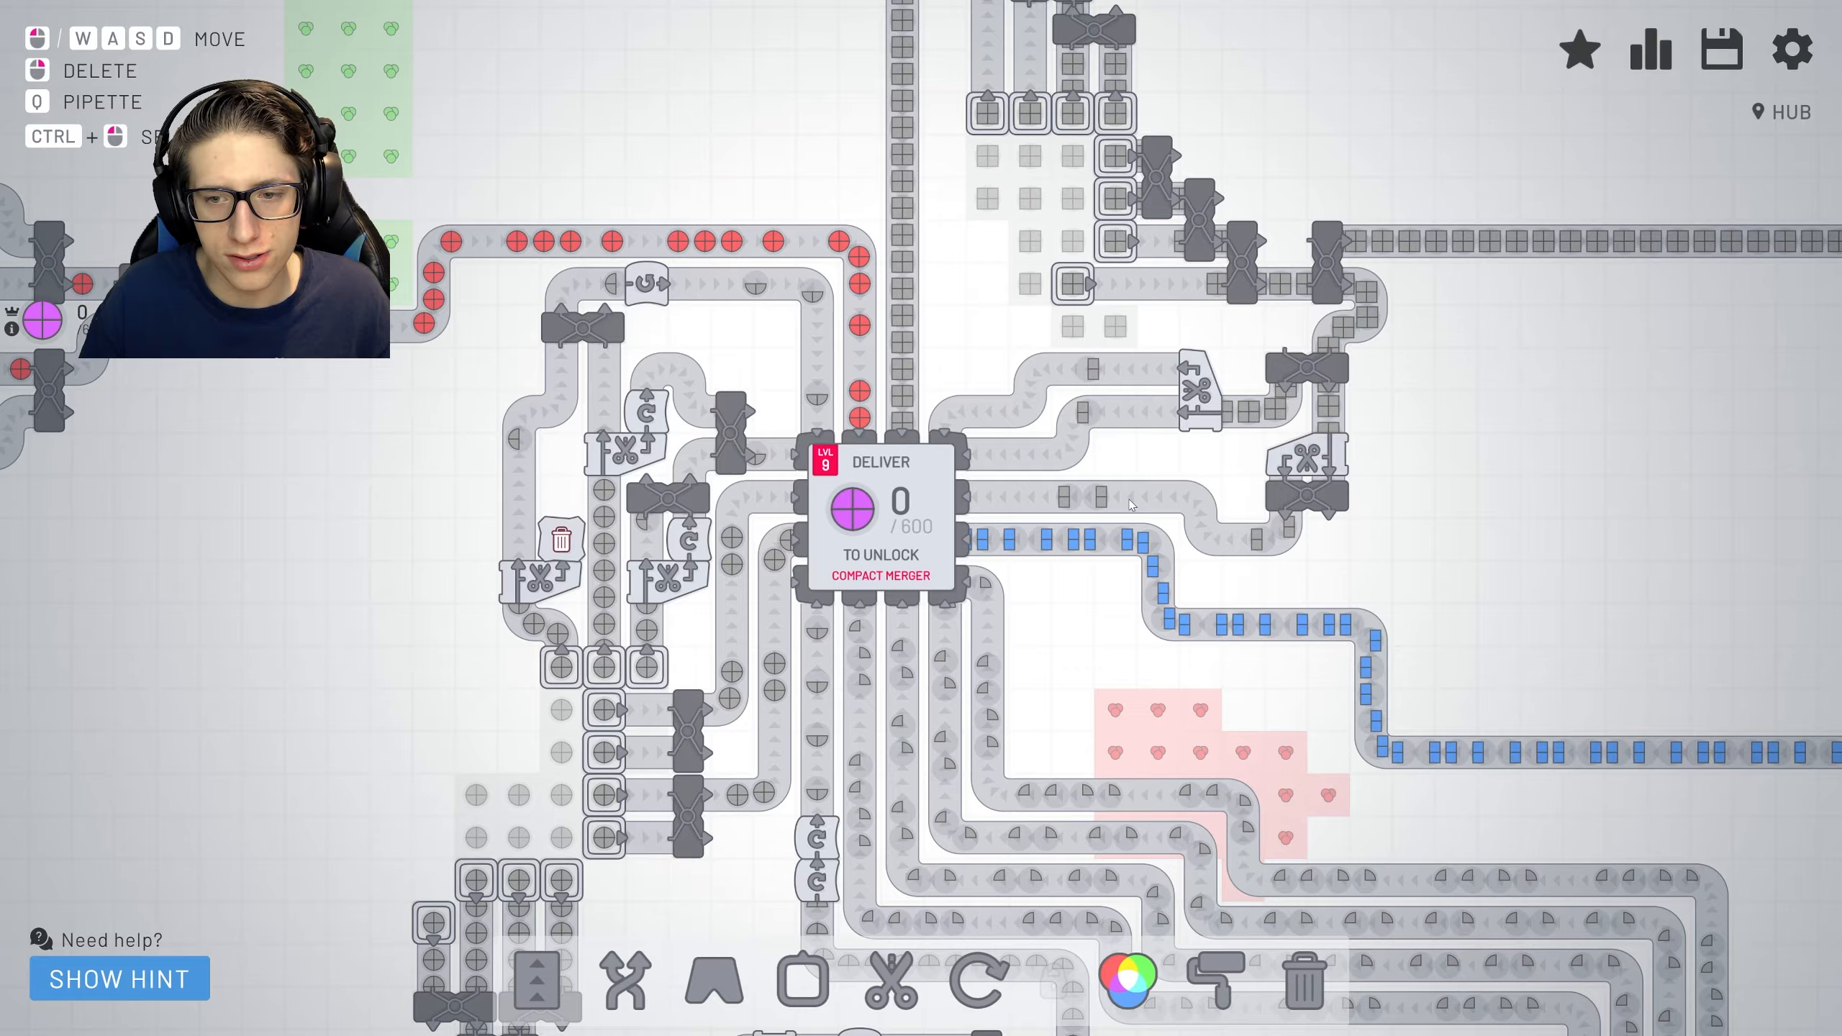
scroll(1116, 514, down, 4)
scroll(688, 538, up, 3)
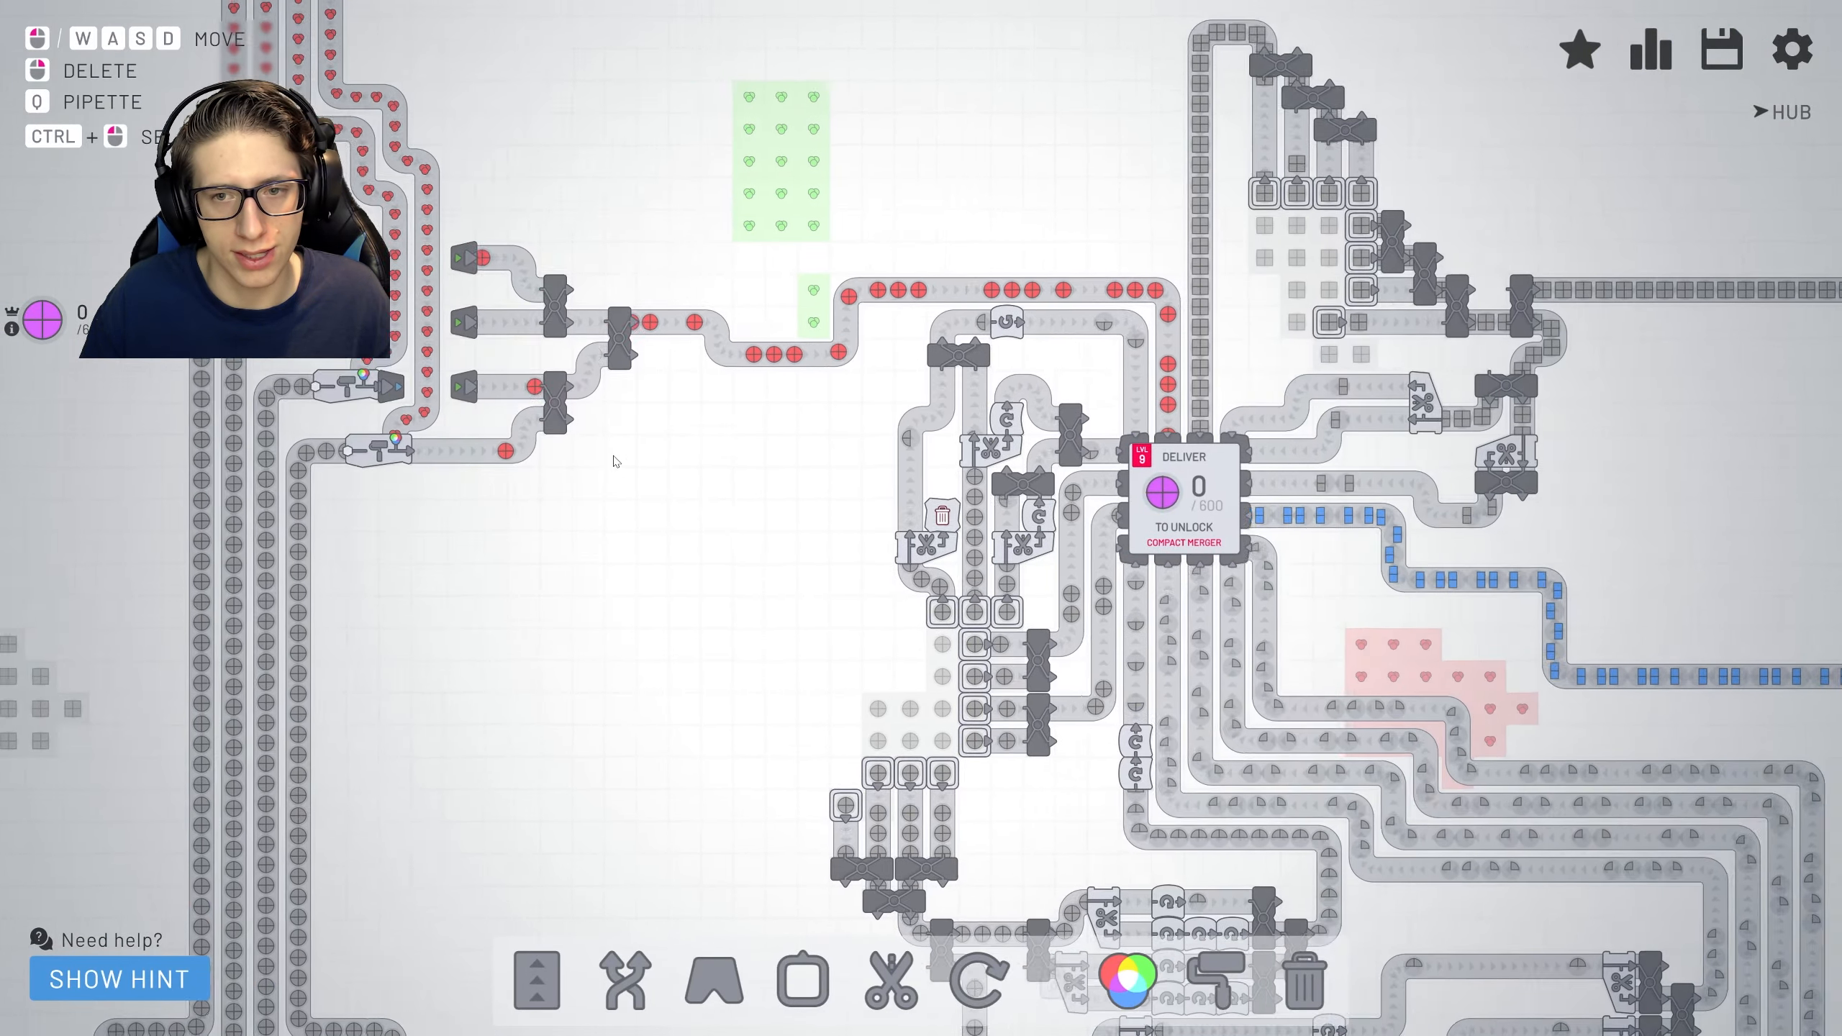
drag(1295, 576, 863, 431)
scroll(921, 518, up, 2)
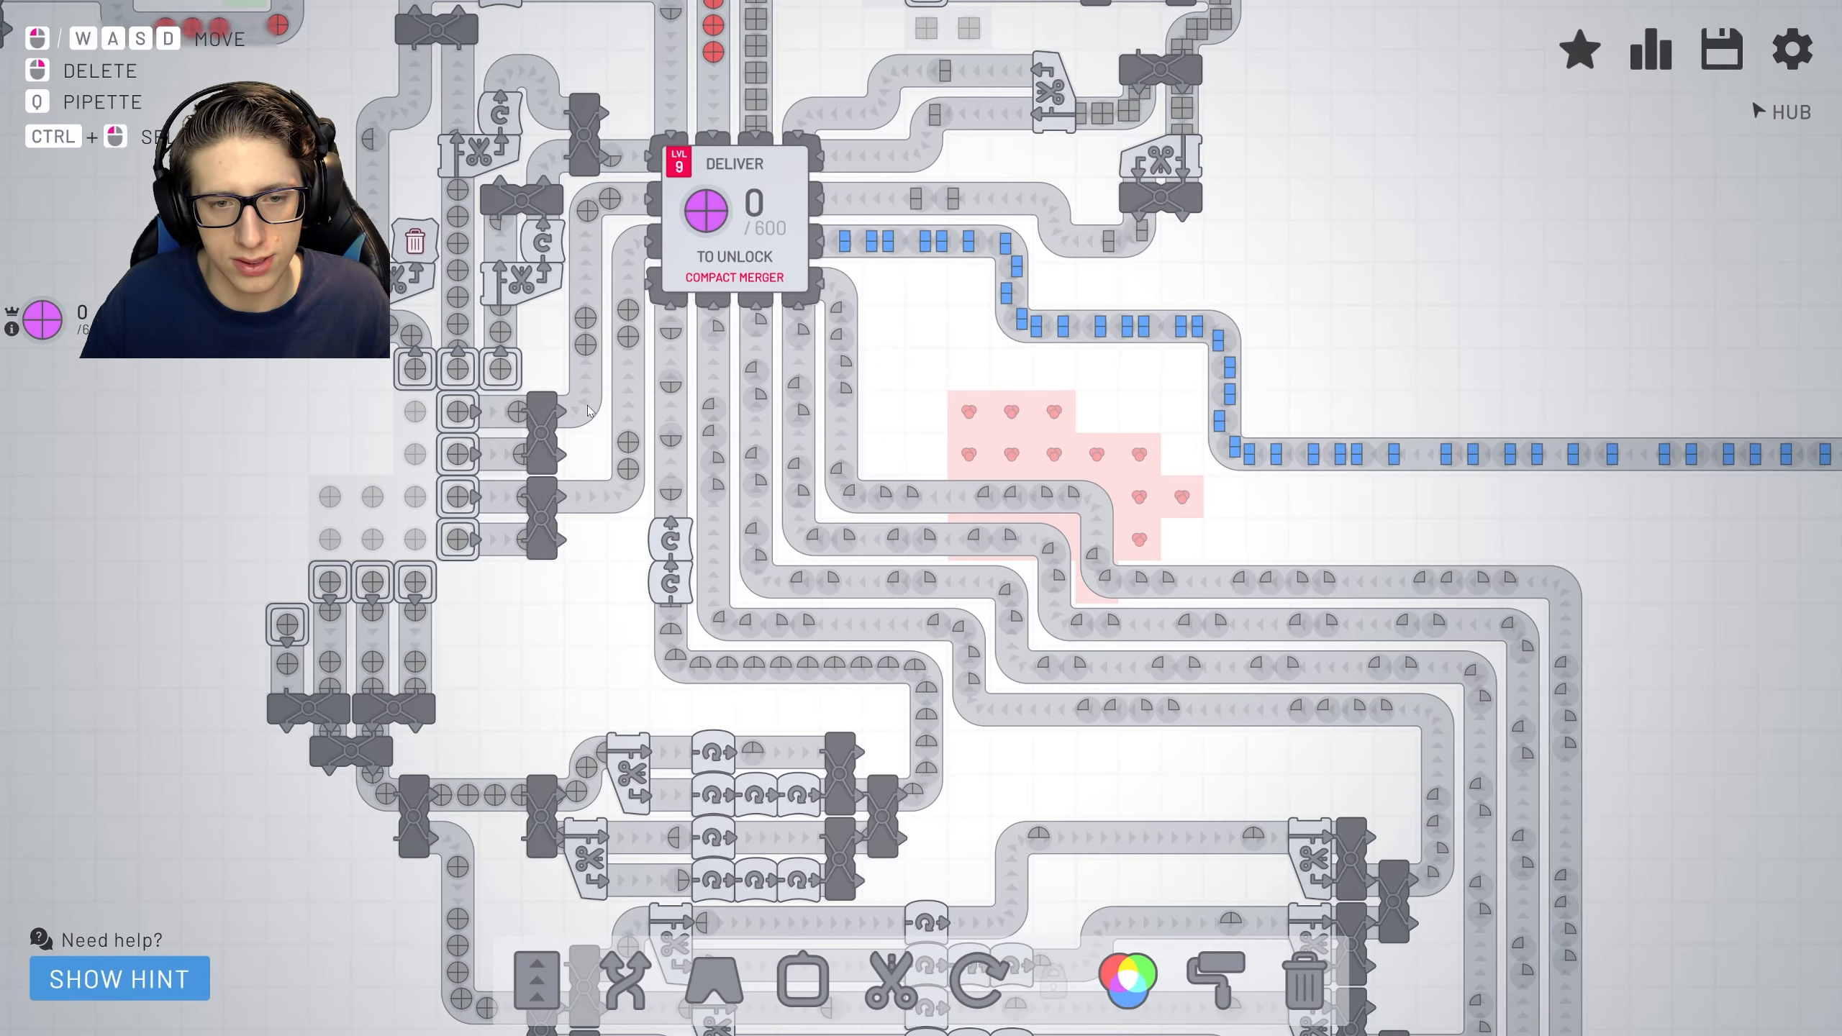
scroll(1147, 597, up, 2)
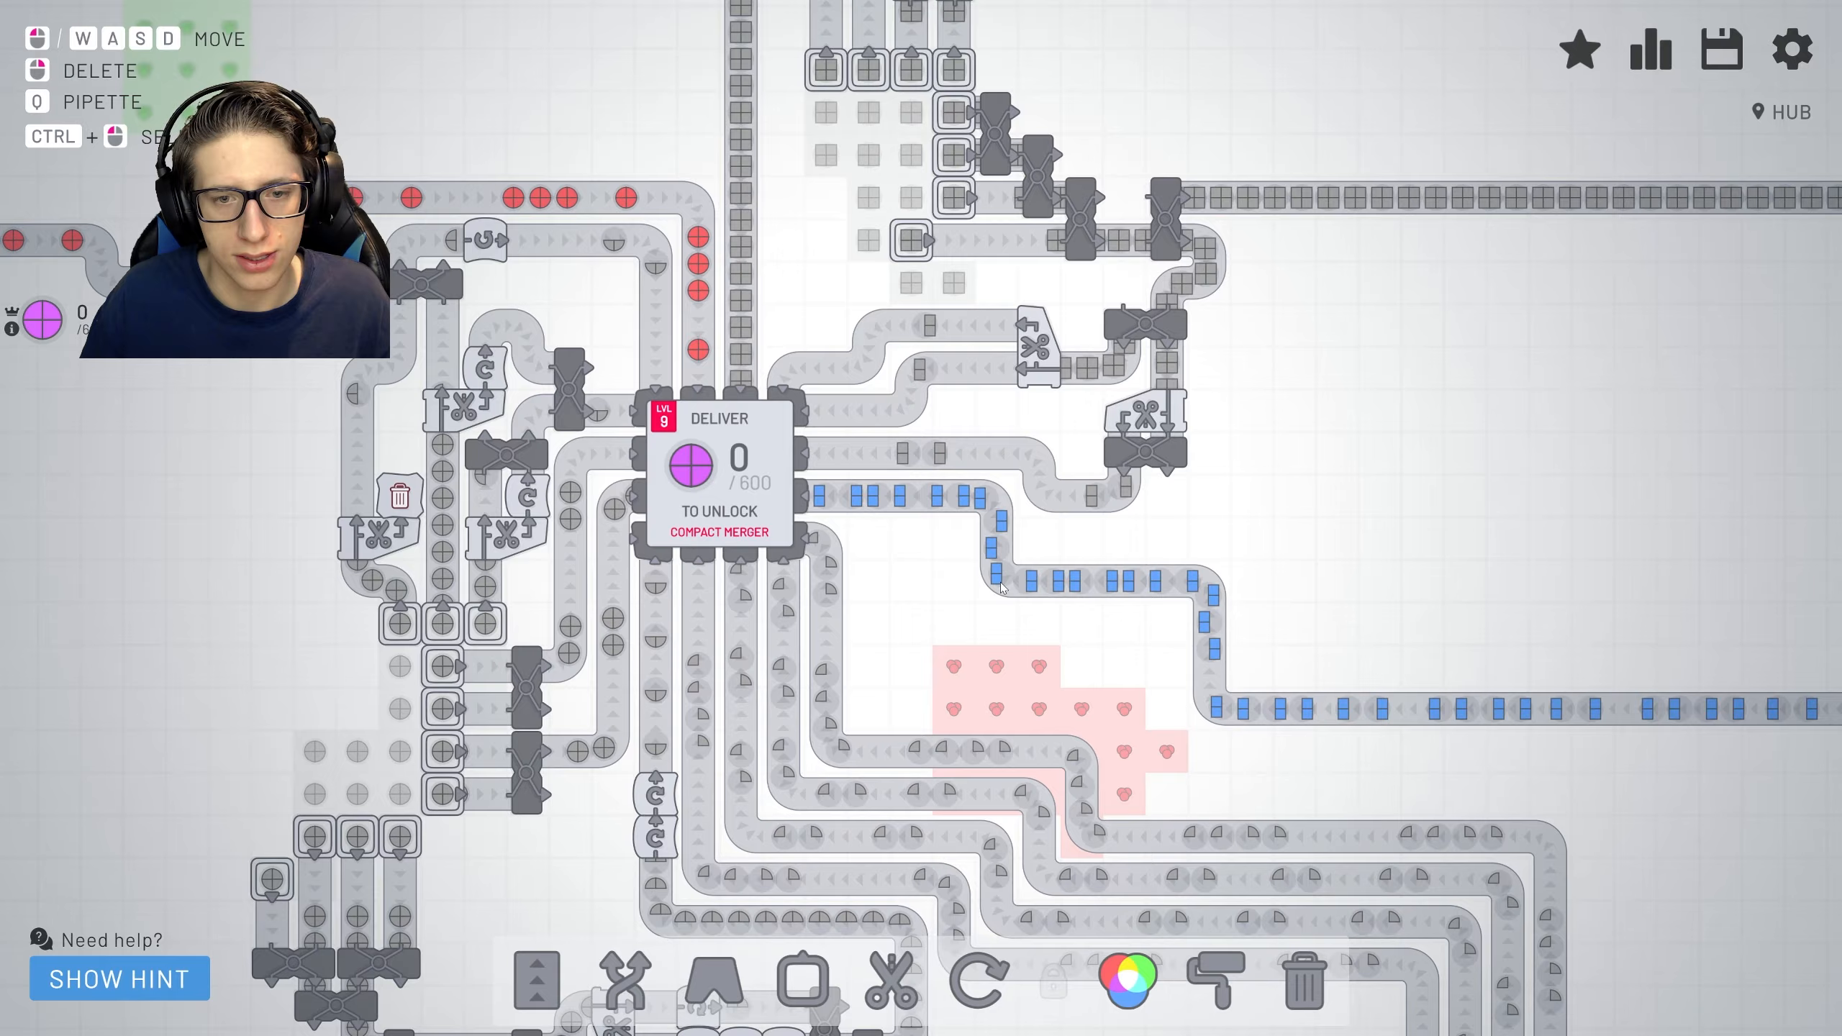
scroll(1146, 597, down, 3)
Check the blue-shape loop, then reopen upgrades to see tier III still short on half-circles.
drag(1223, 442, 778, 452)
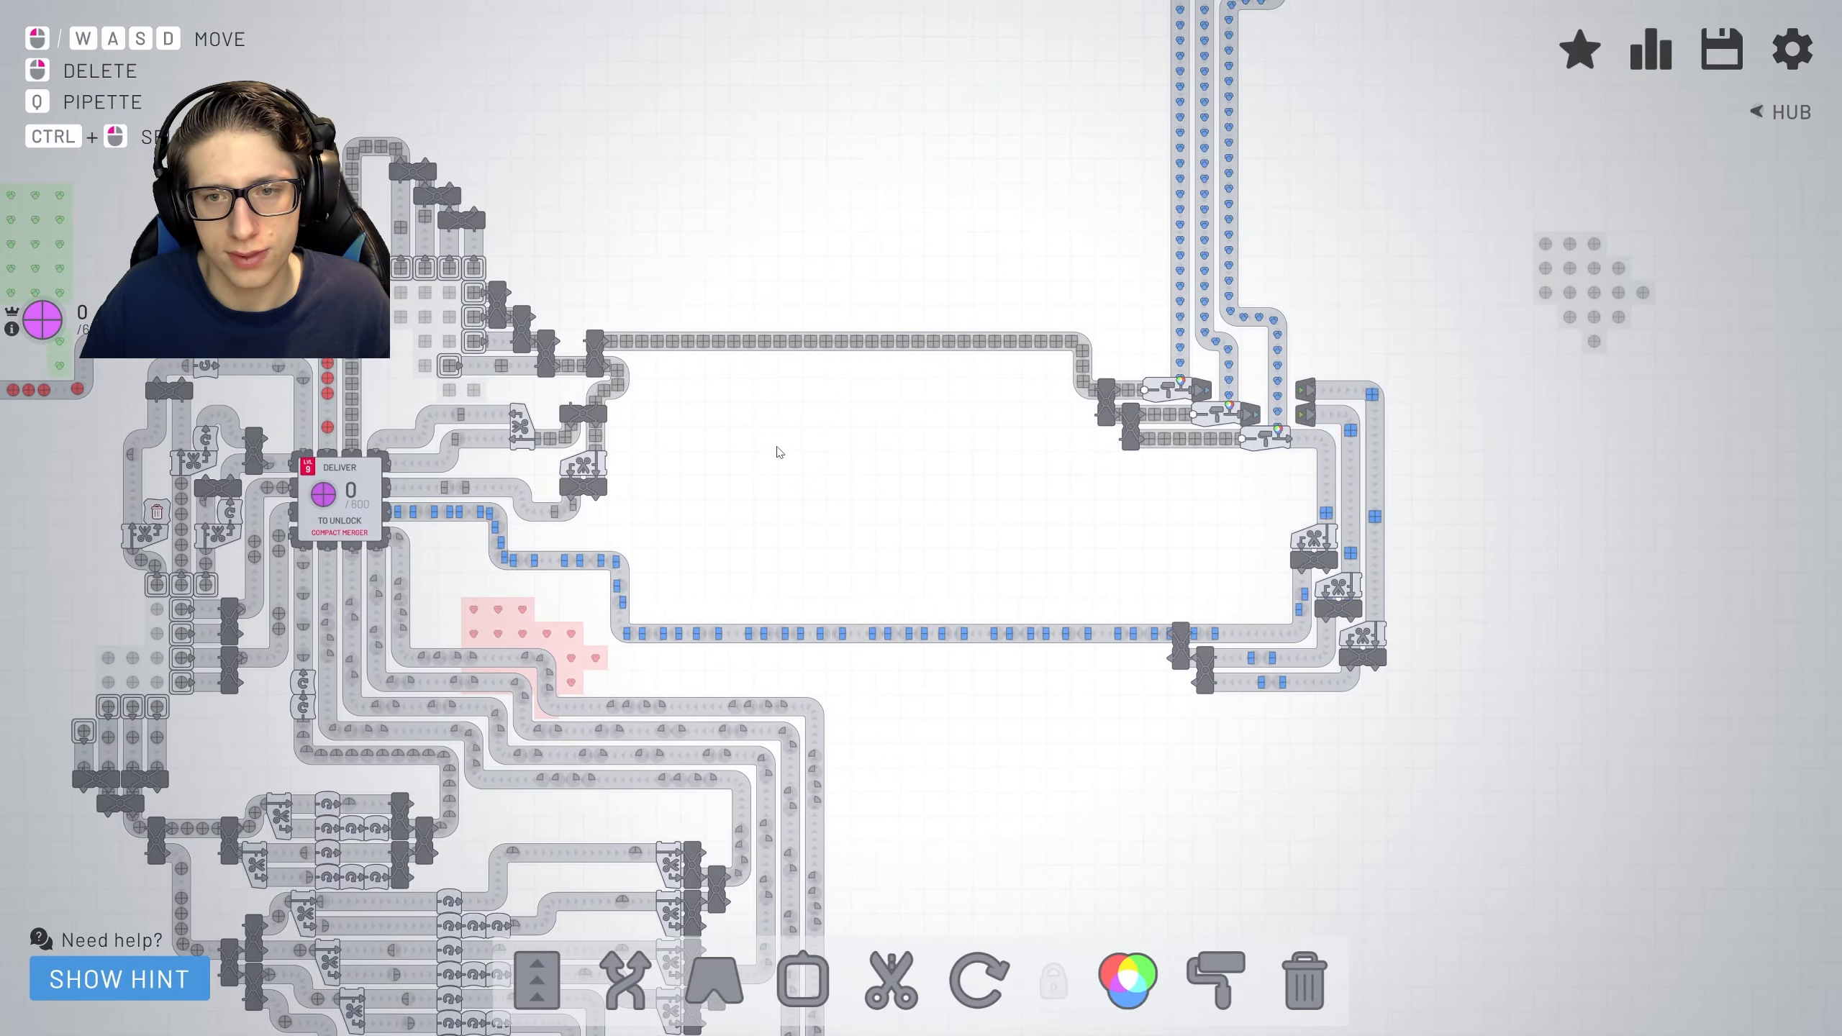
scroll(797, 325, up, 2)
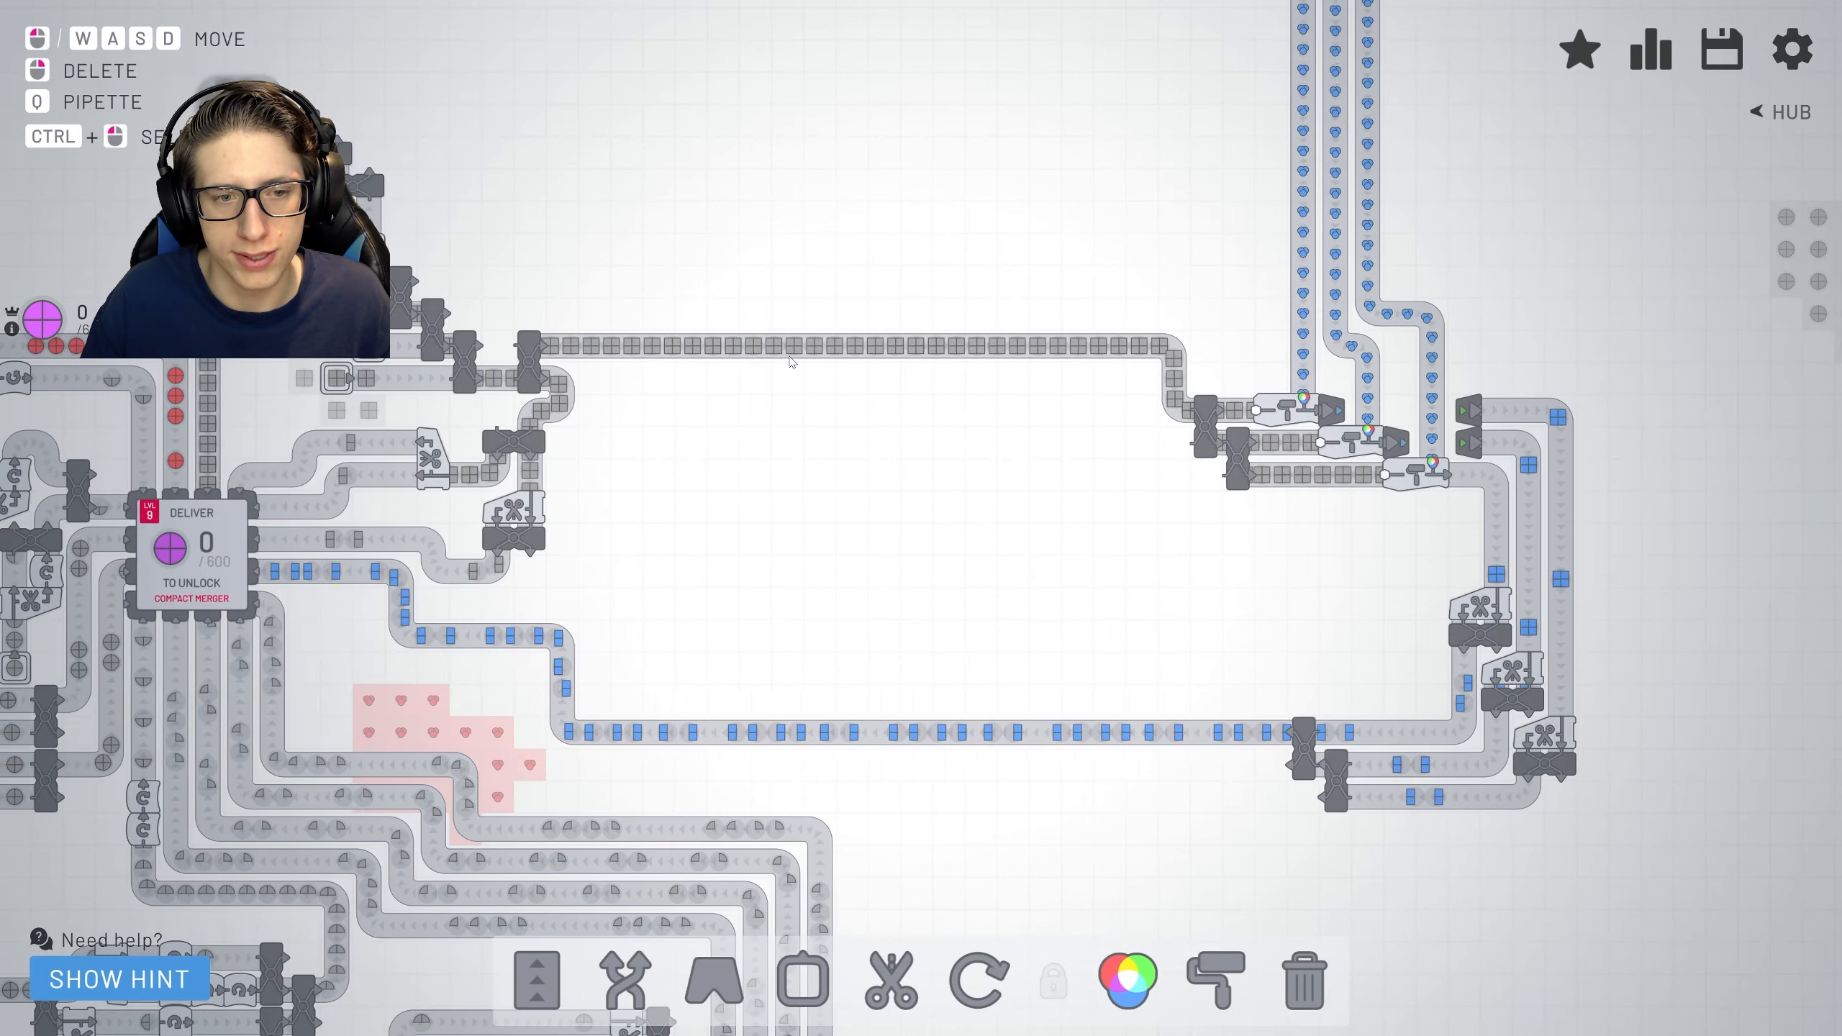
drag(797, 323, 704, 526)
scroll(847, 520, down, 3)
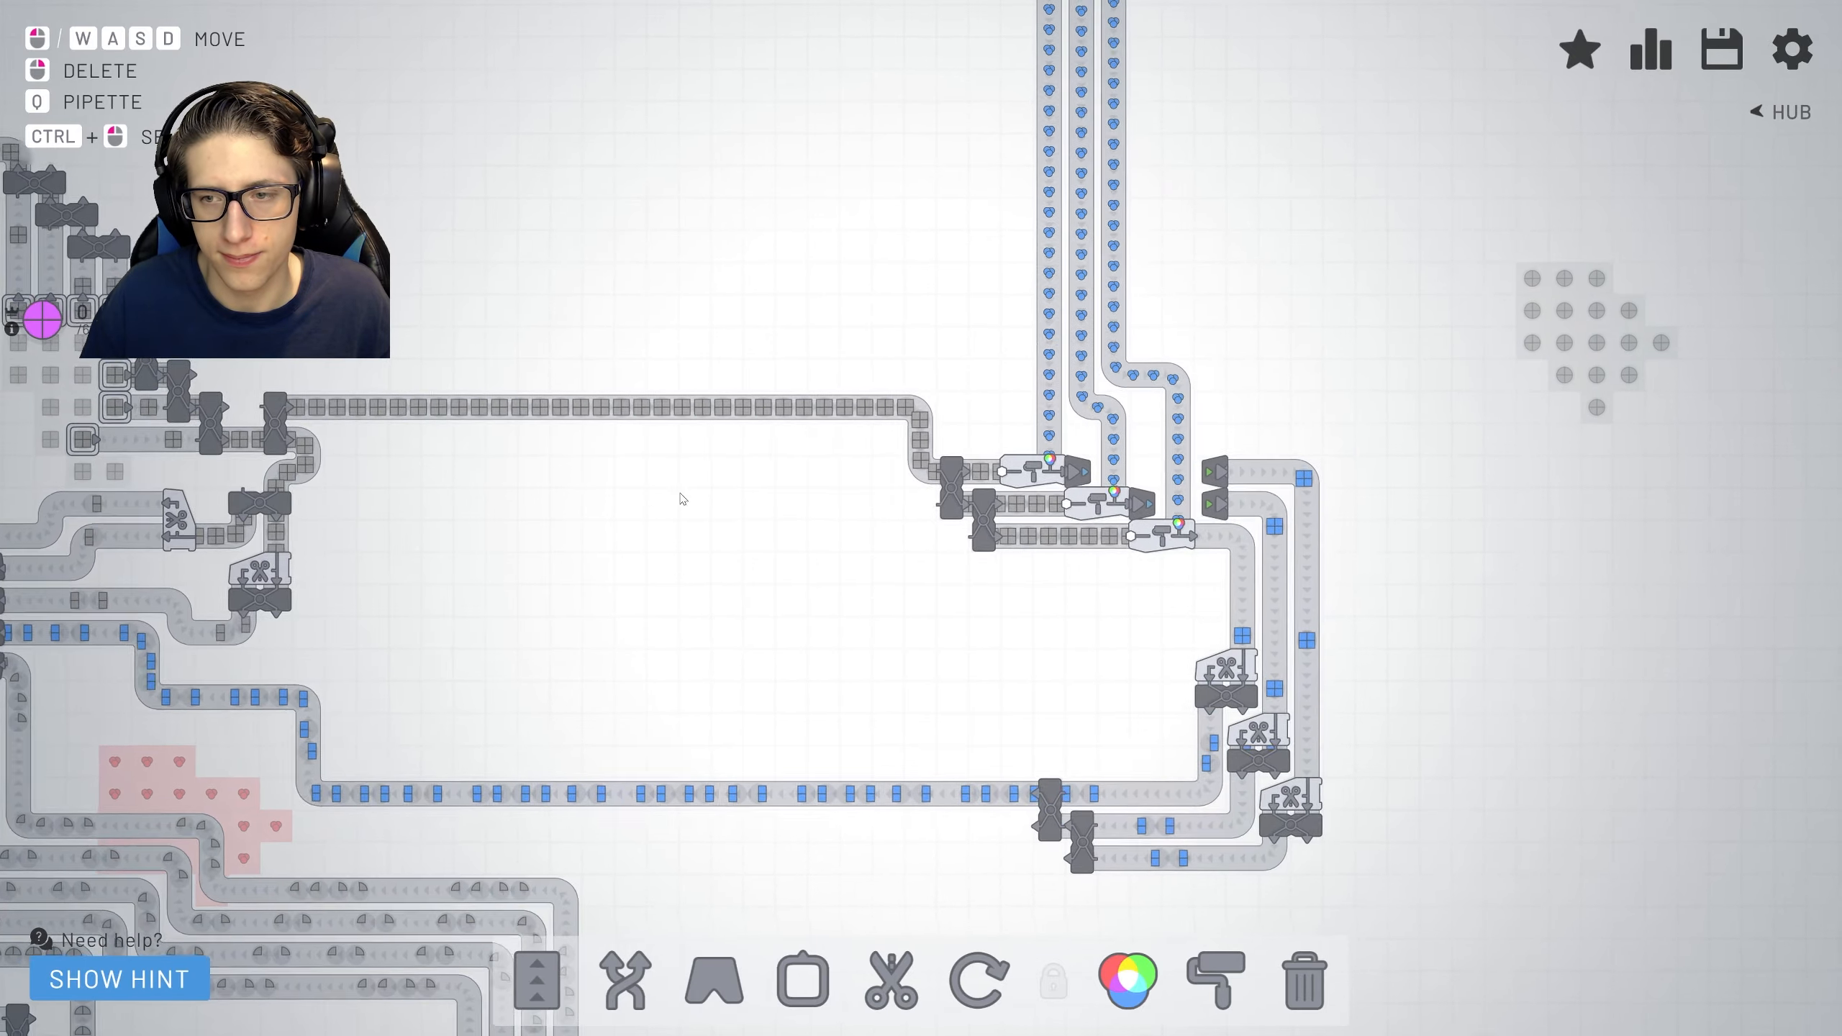
scroll(1008, 575, down, 5)
scroll(984, 714, up, 5)
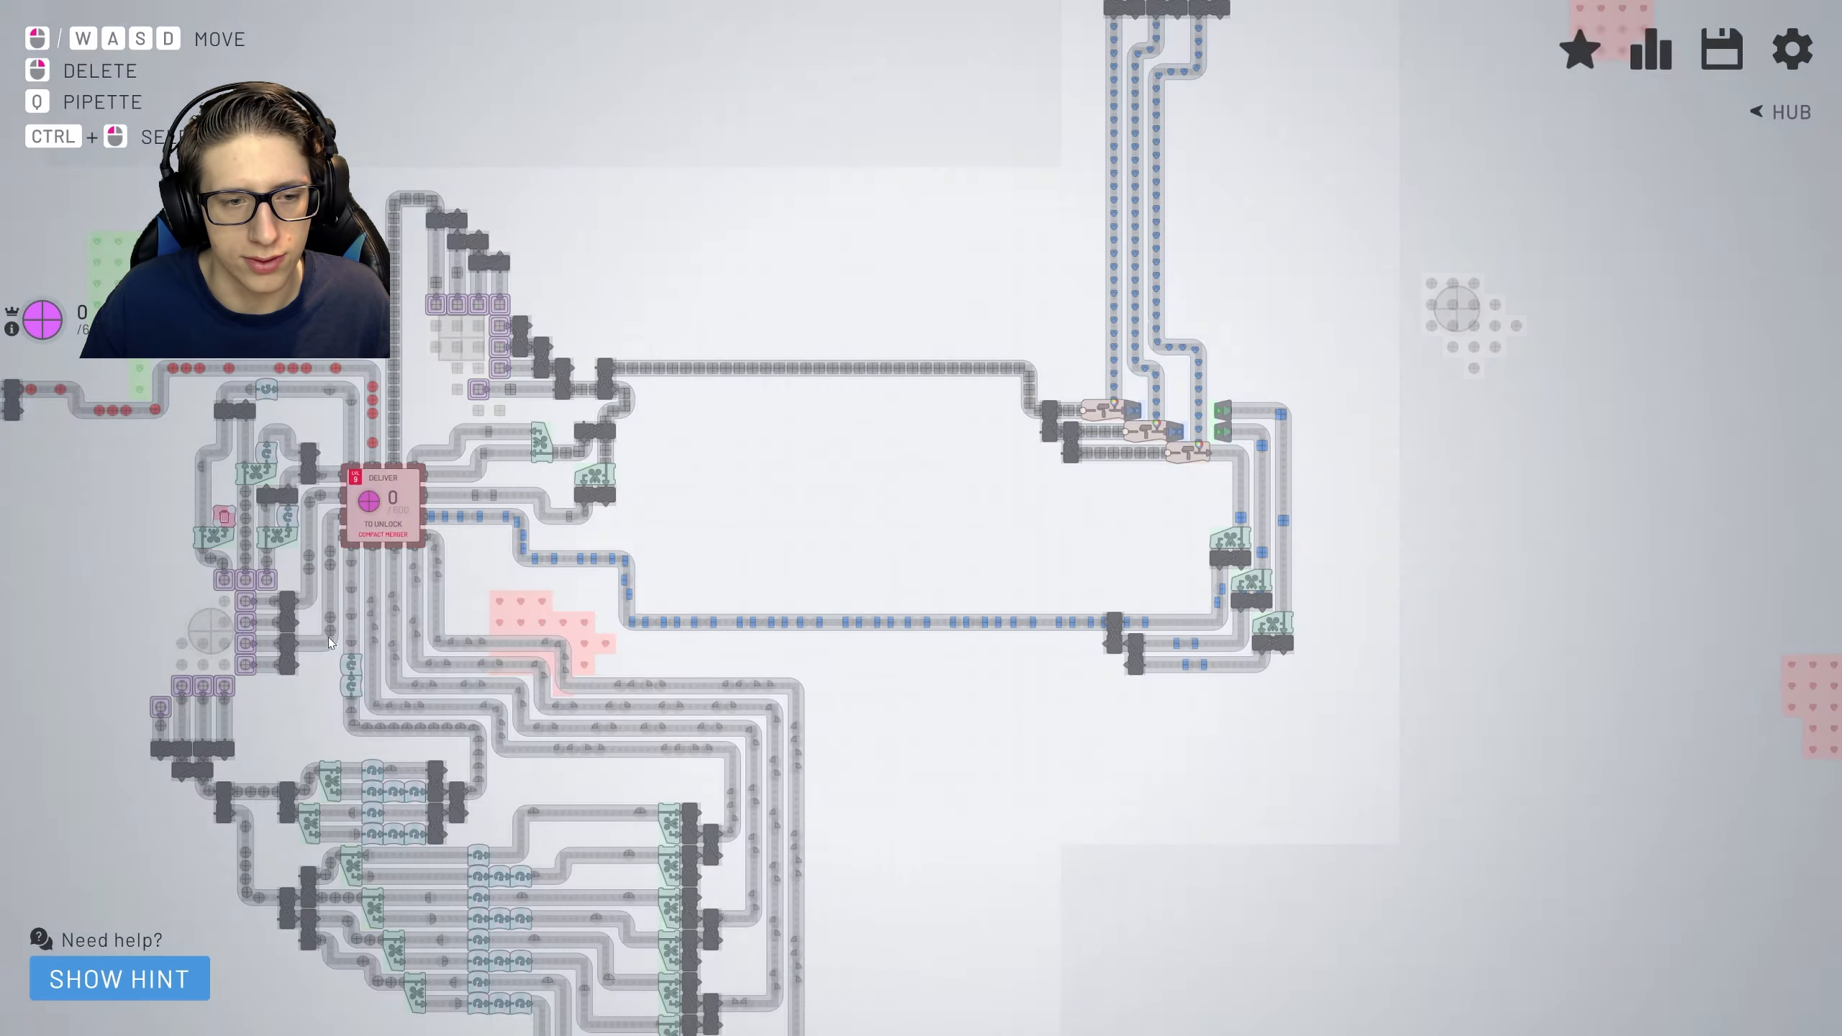
scroll(719, 577, up, 4)
scroll(720, 576, up, 3)
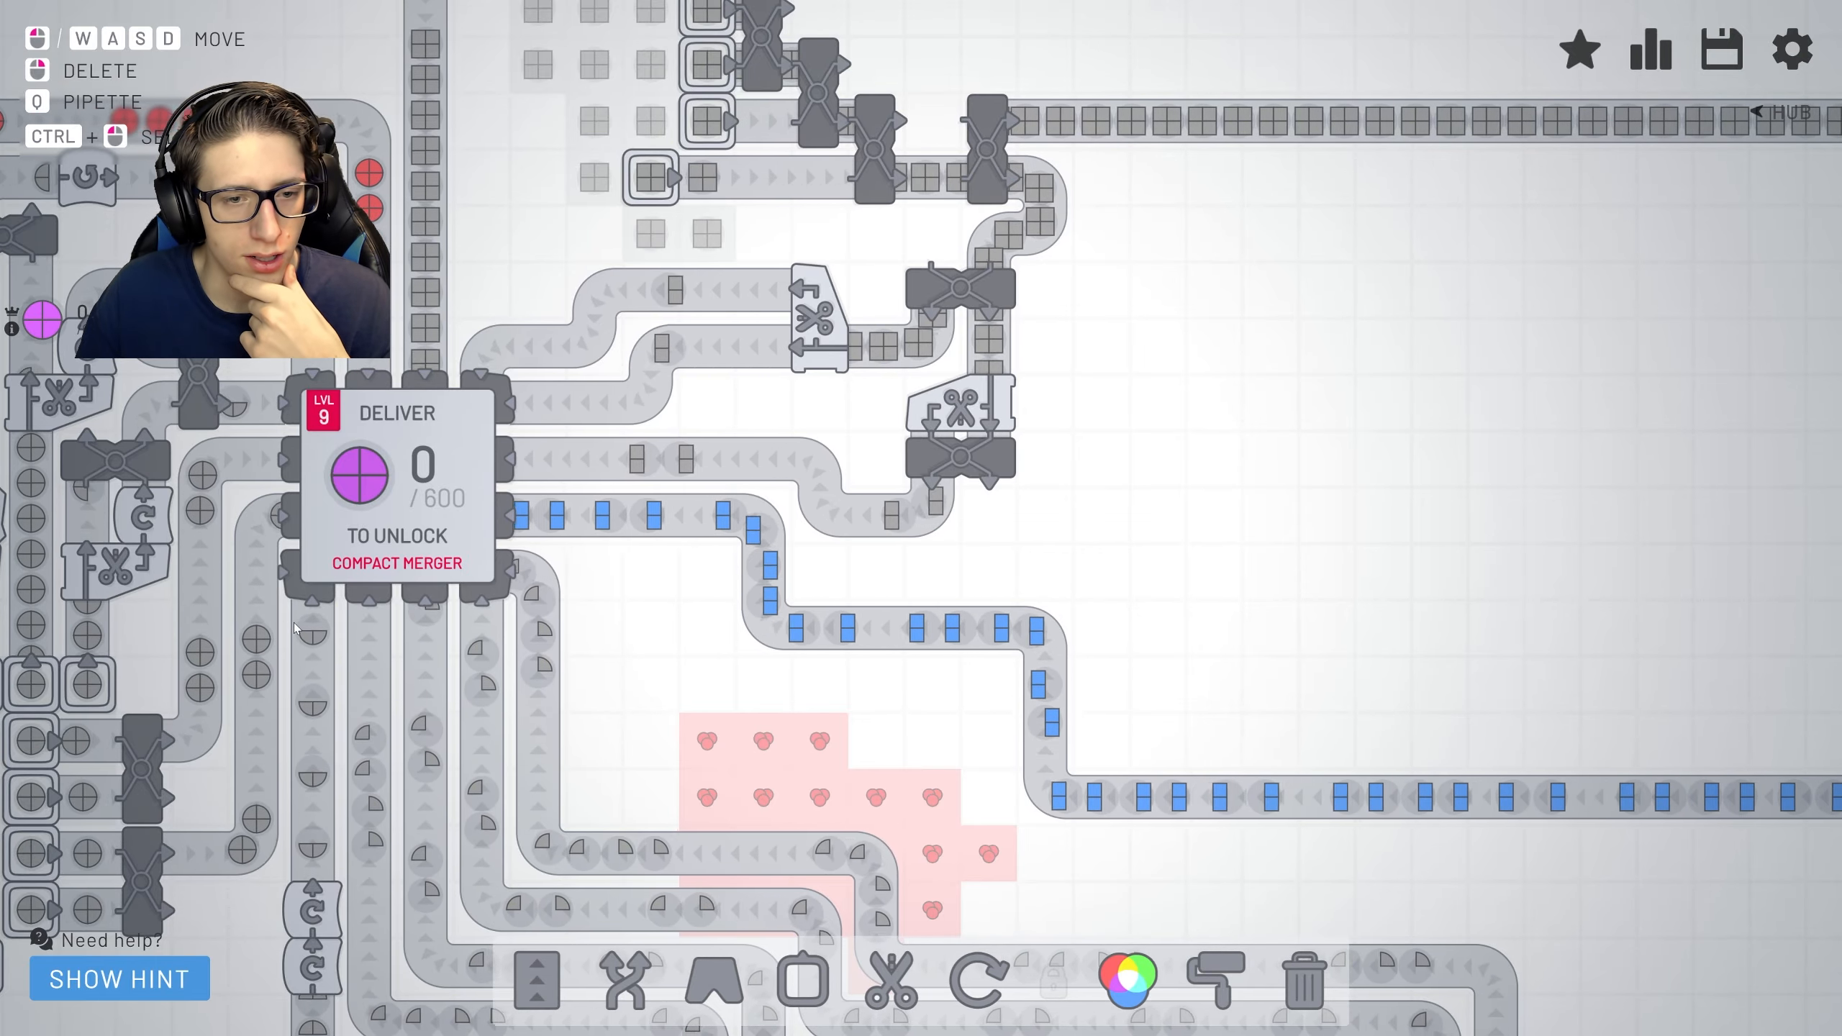
scroll(921, 518, down, 3)
scroll(1210, 506, down, 2)
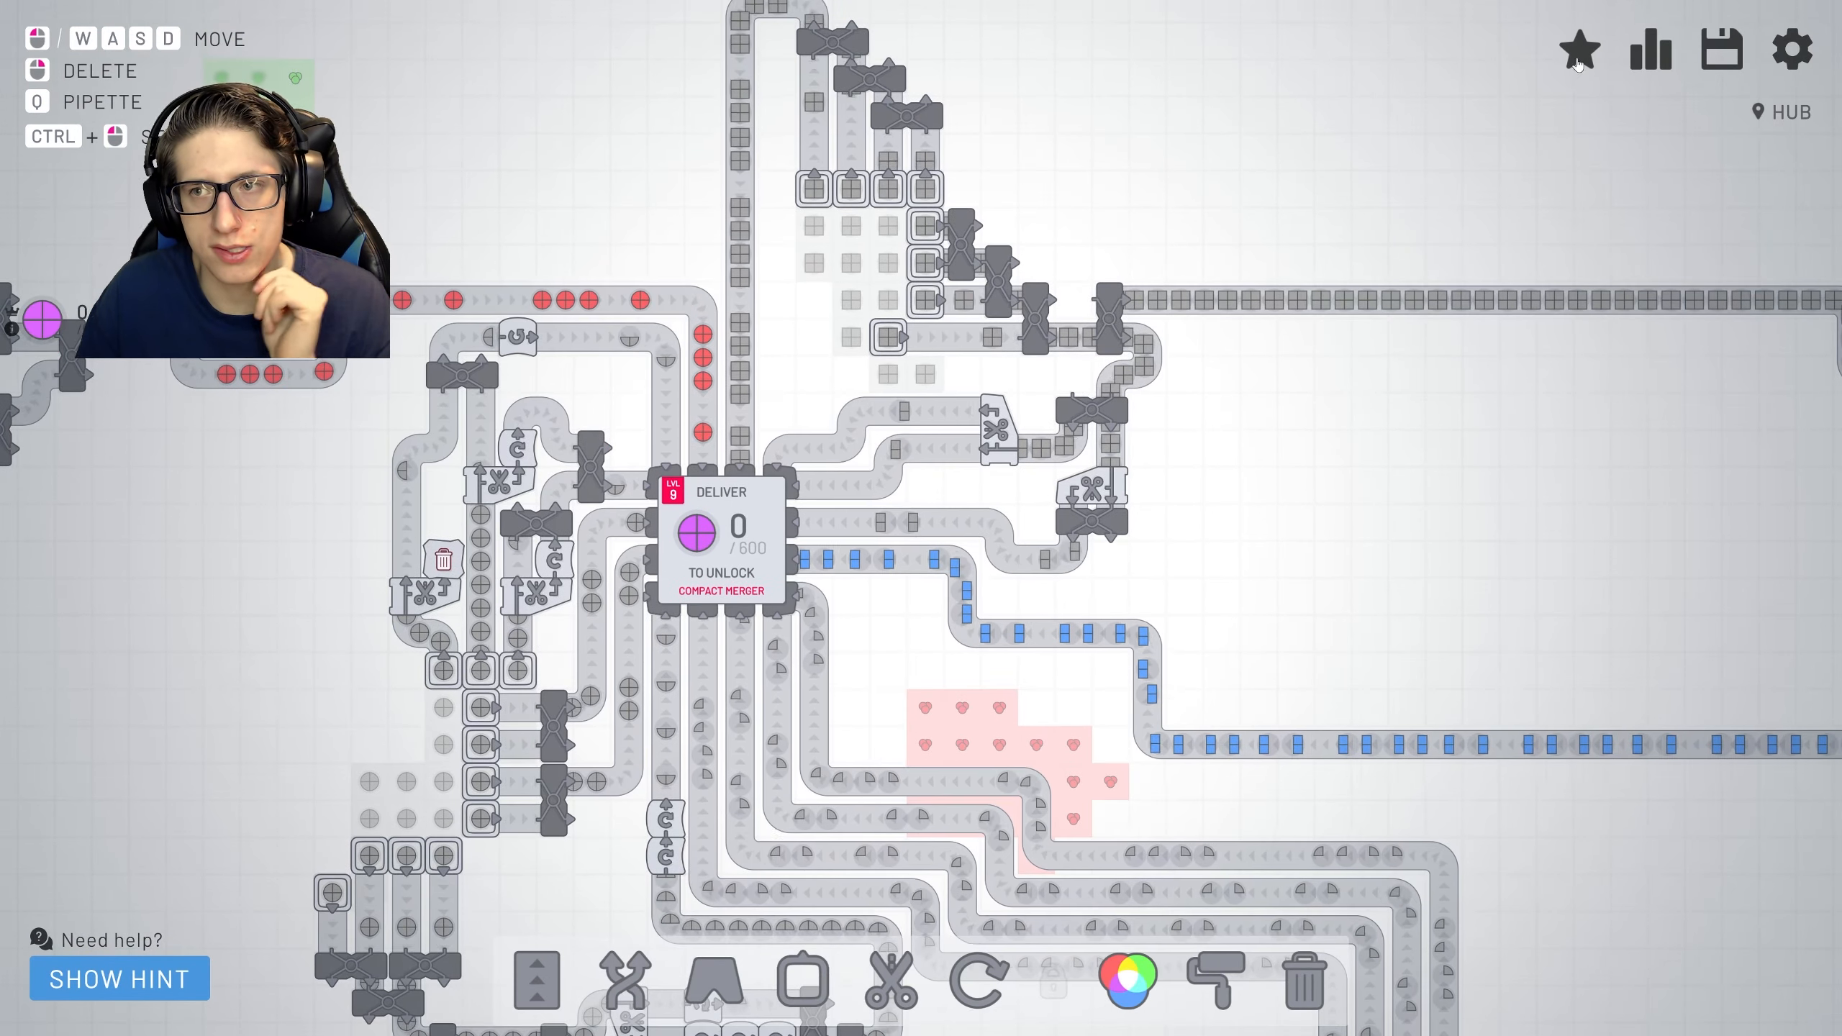
key(f)
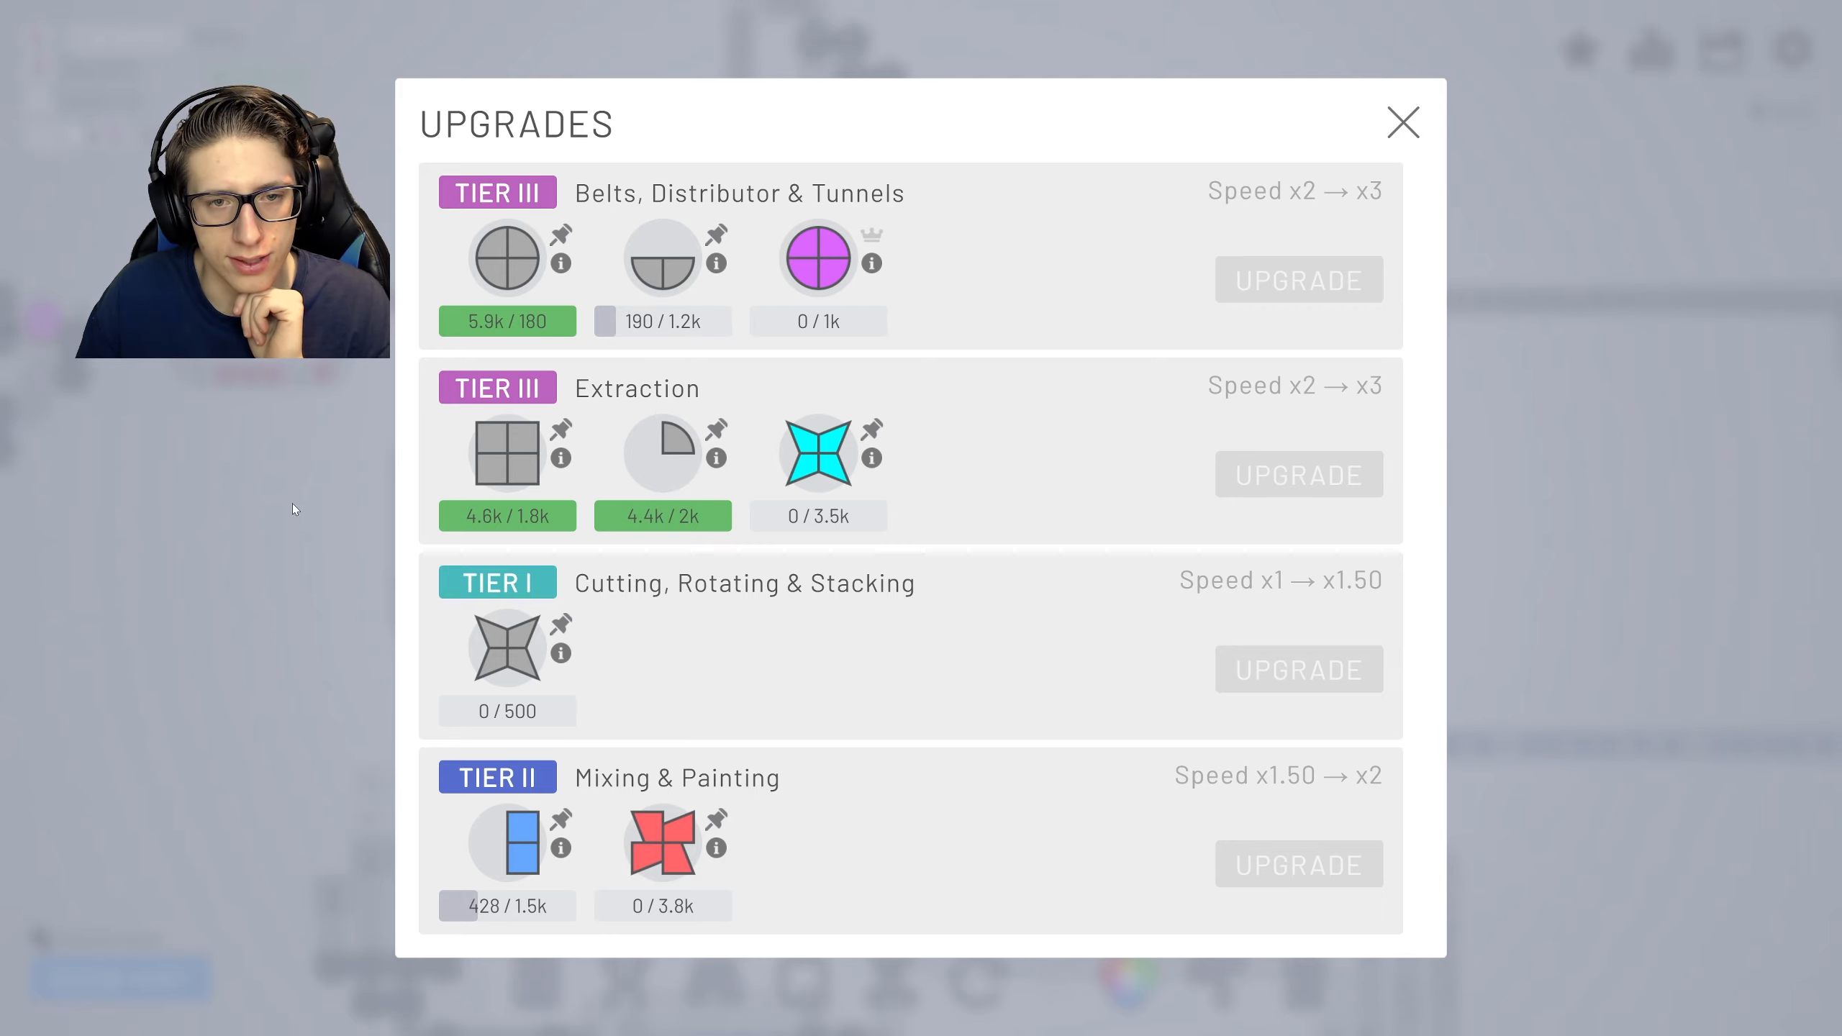
Close the upgrades overview and bring the hub back into close view.
click(1404, 123)
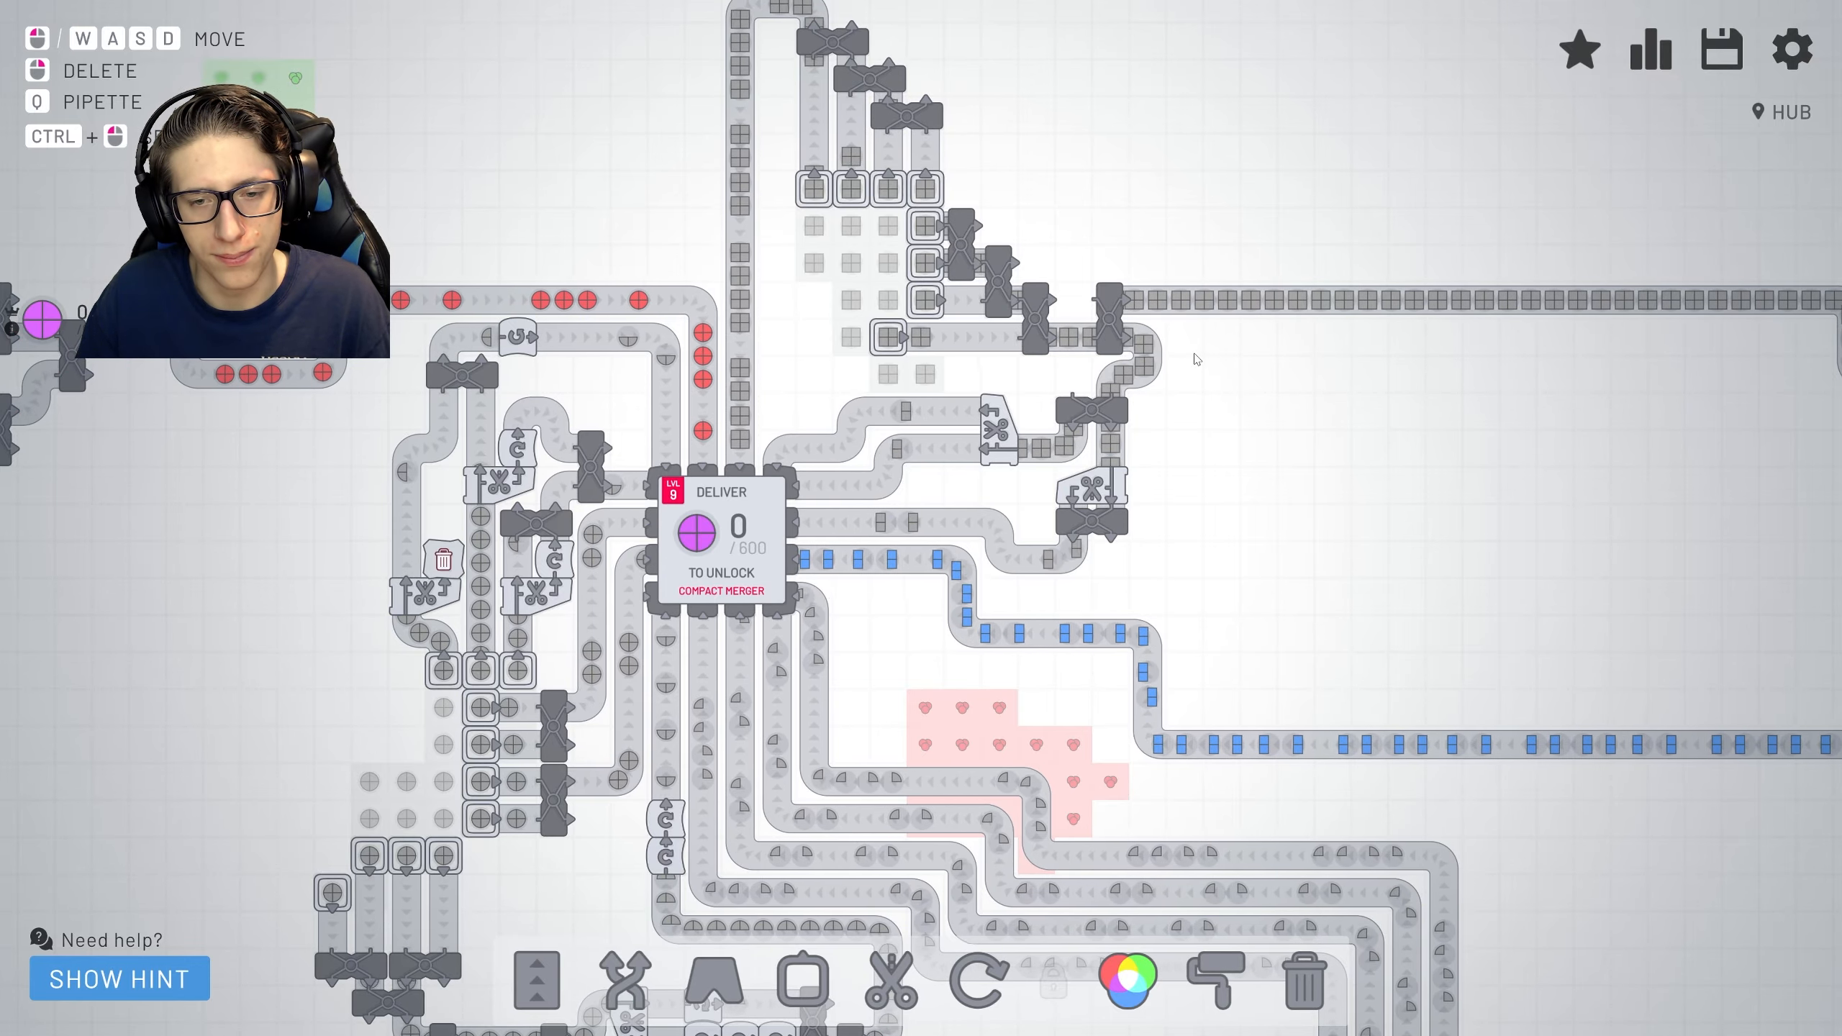
scroll(1195, 360, down, 5)
scroll(864, 476, down, 3)
scroll(719, 476, up, 3)
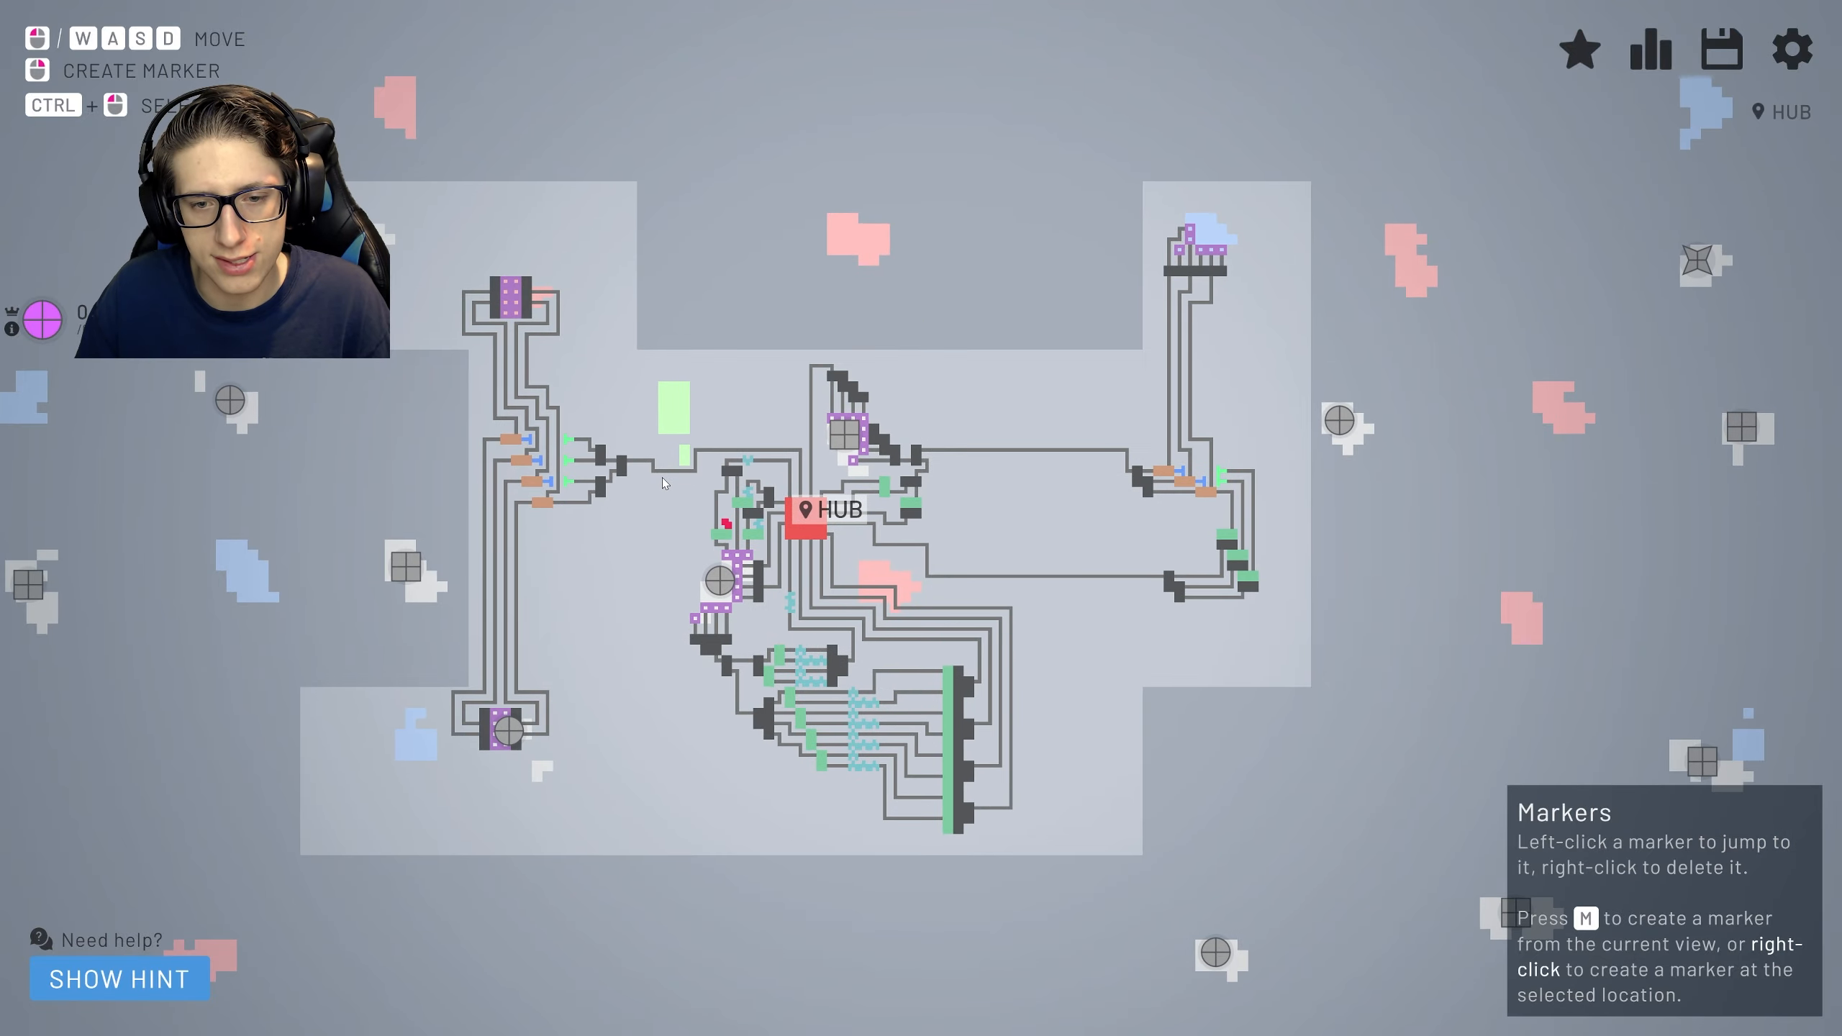
scroll(663, 478, up, 3)
scroll(665, 475, up, 3)
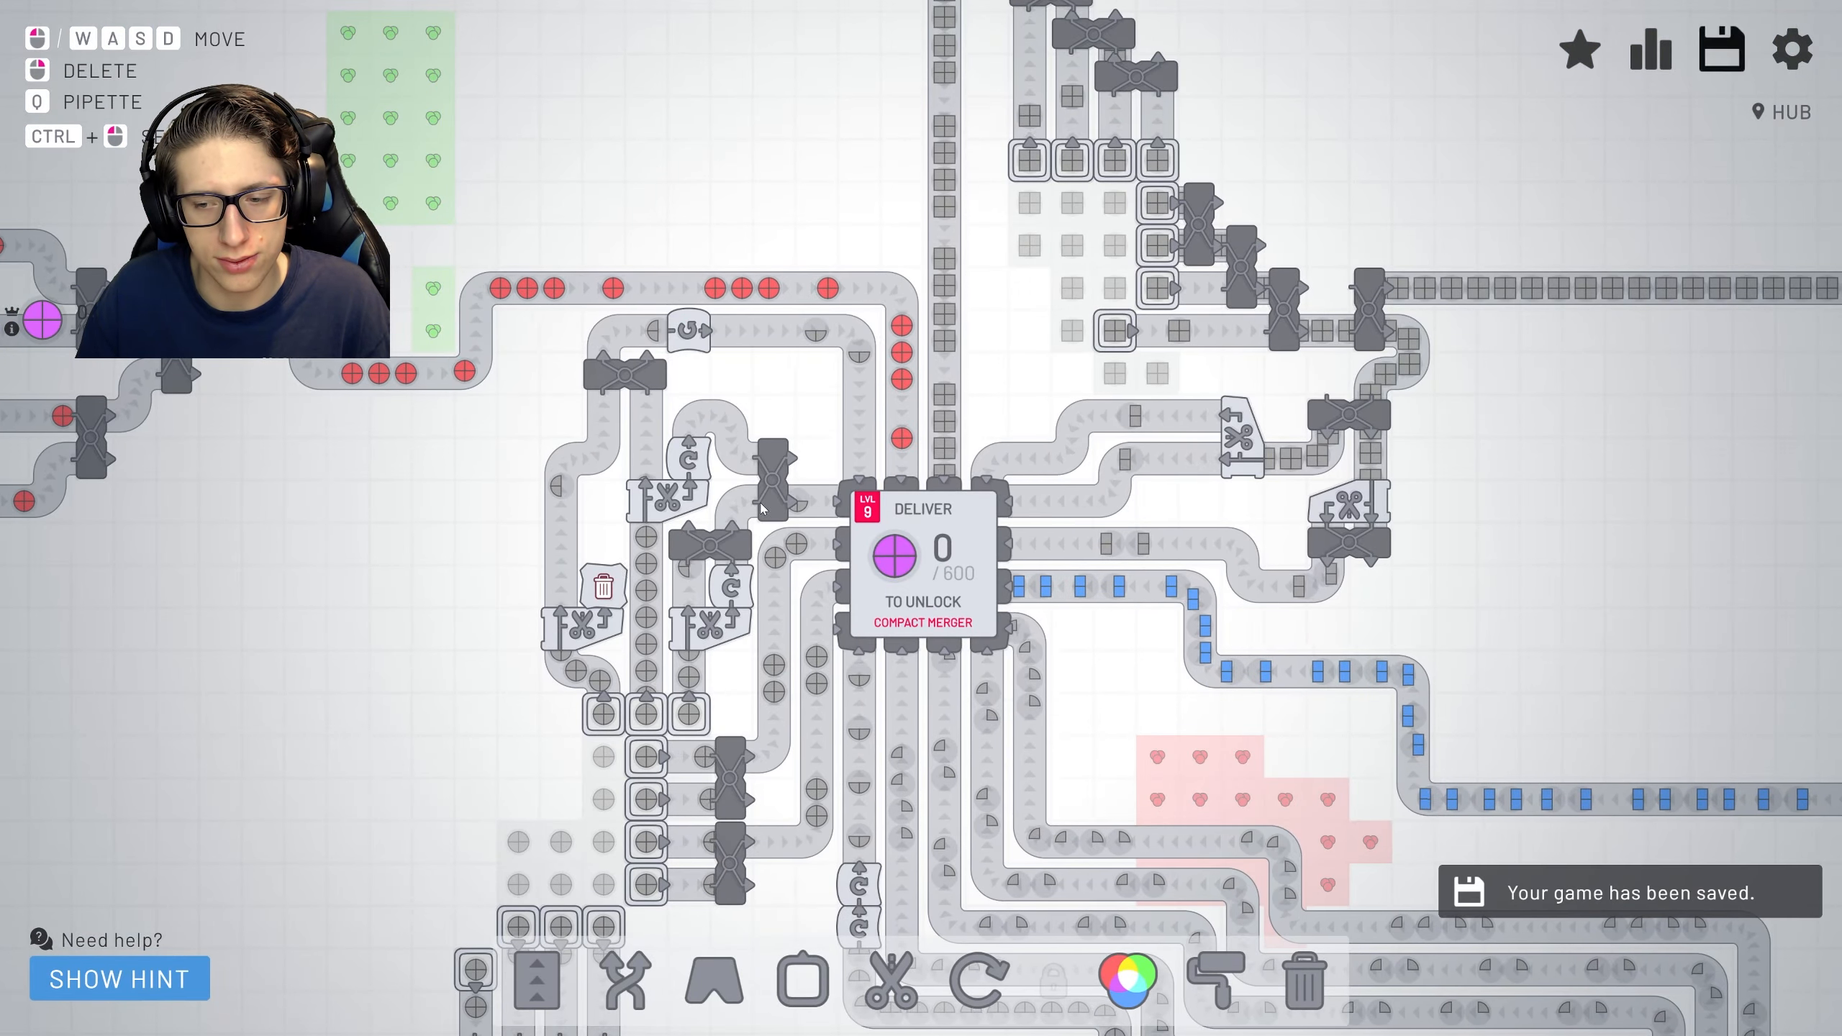
scroll(763, 507, down, 4)
scroll(692, 497, down, 4)
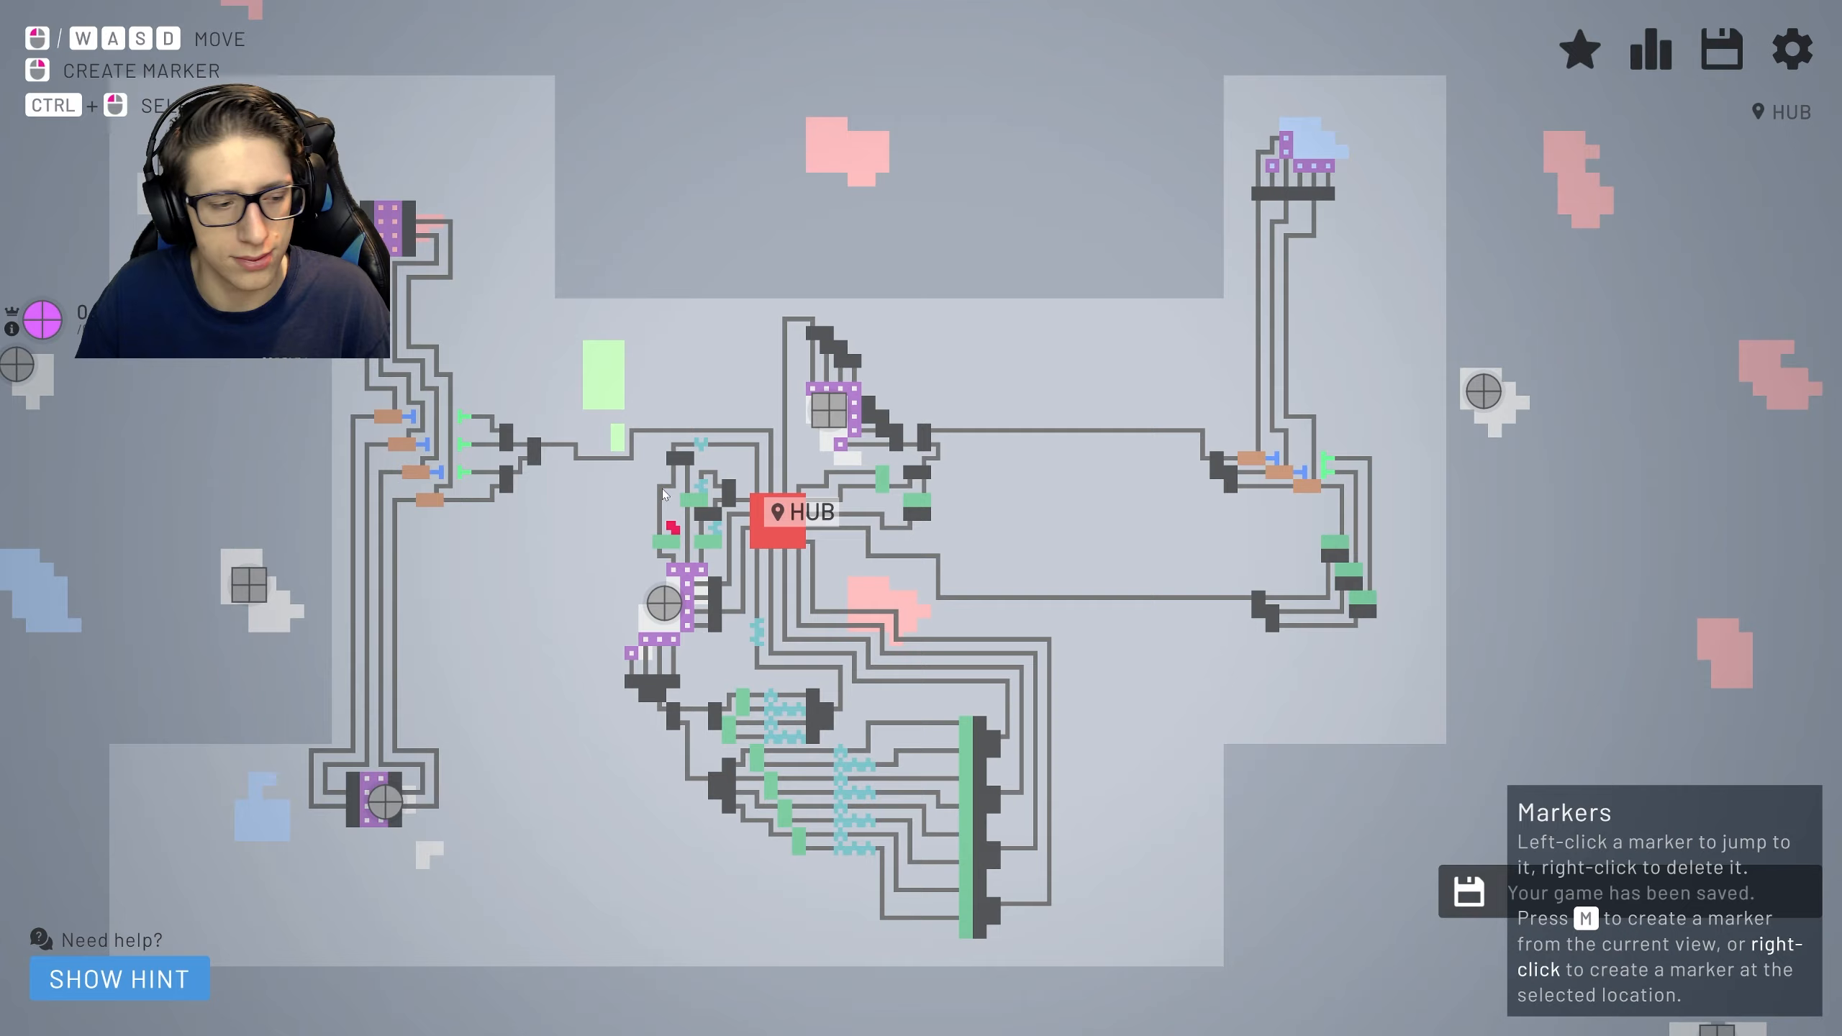
scroll(662, 489, up, 3)
scroll(662, 490, up, 3)
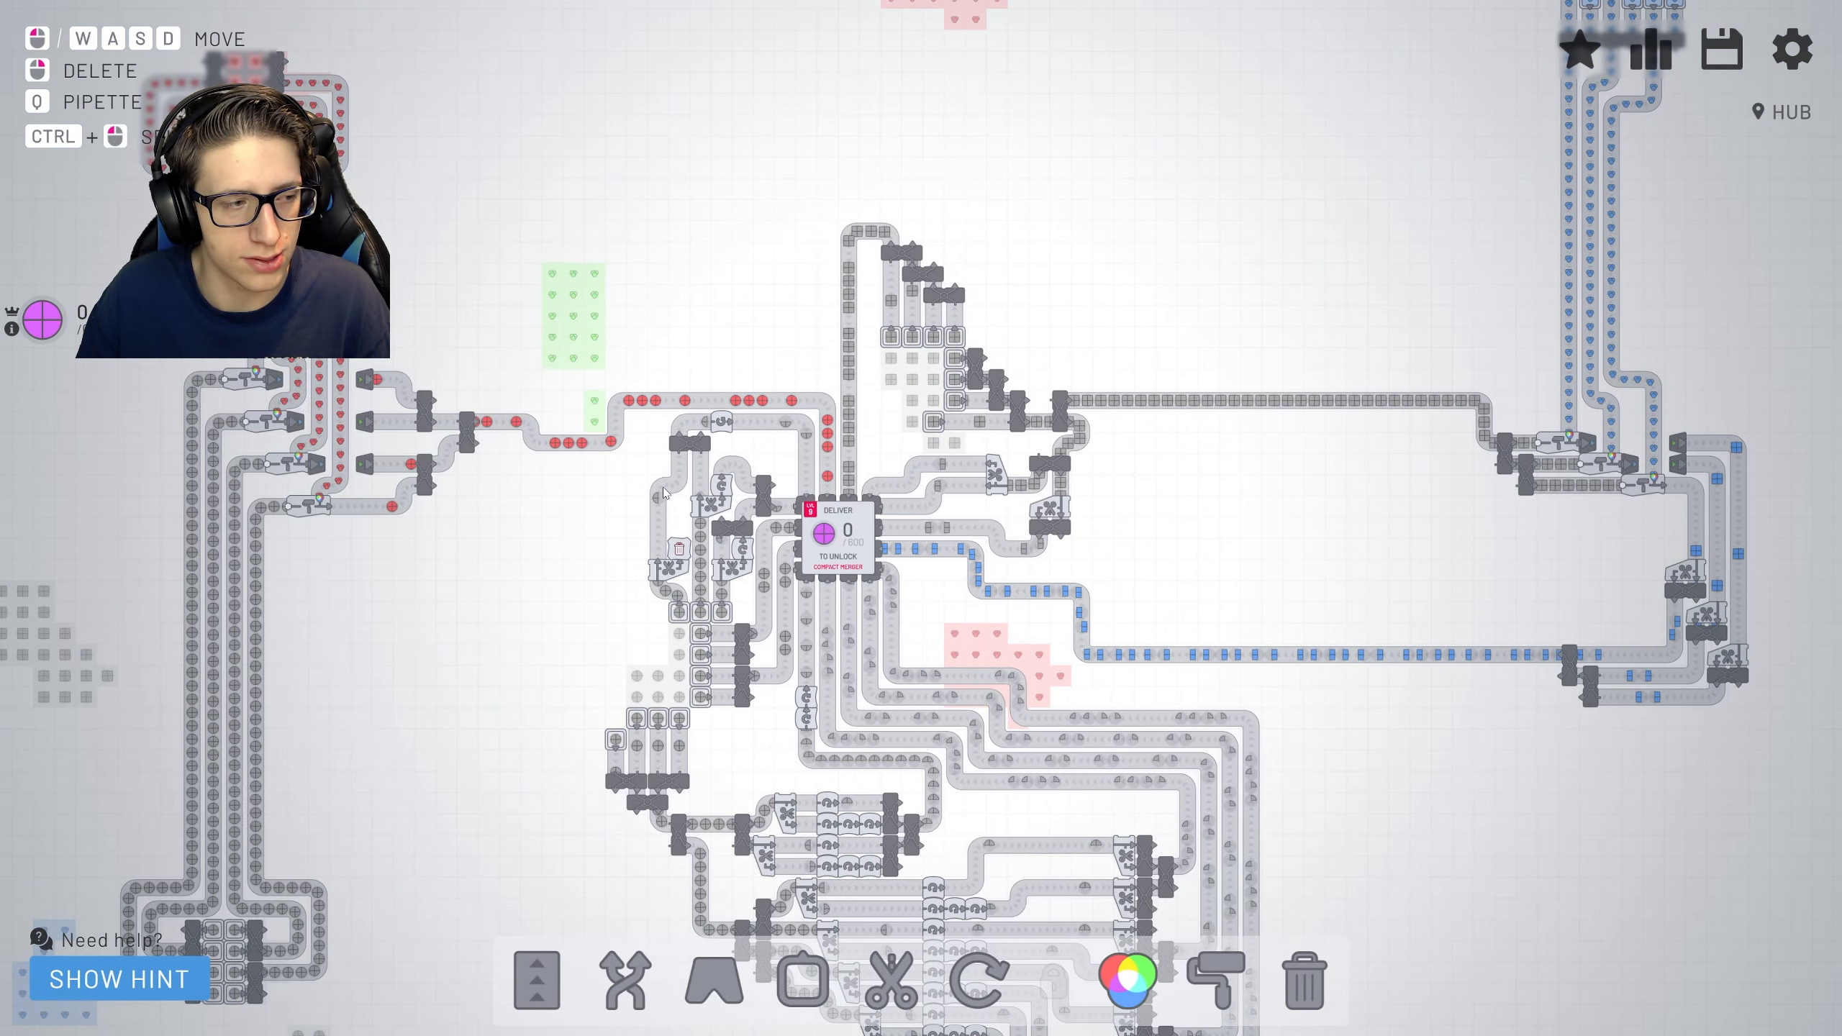
scroll(662, 490, down, 4)
scroll(662, 489, down, 3)
scroll(662, 490, down, 2)
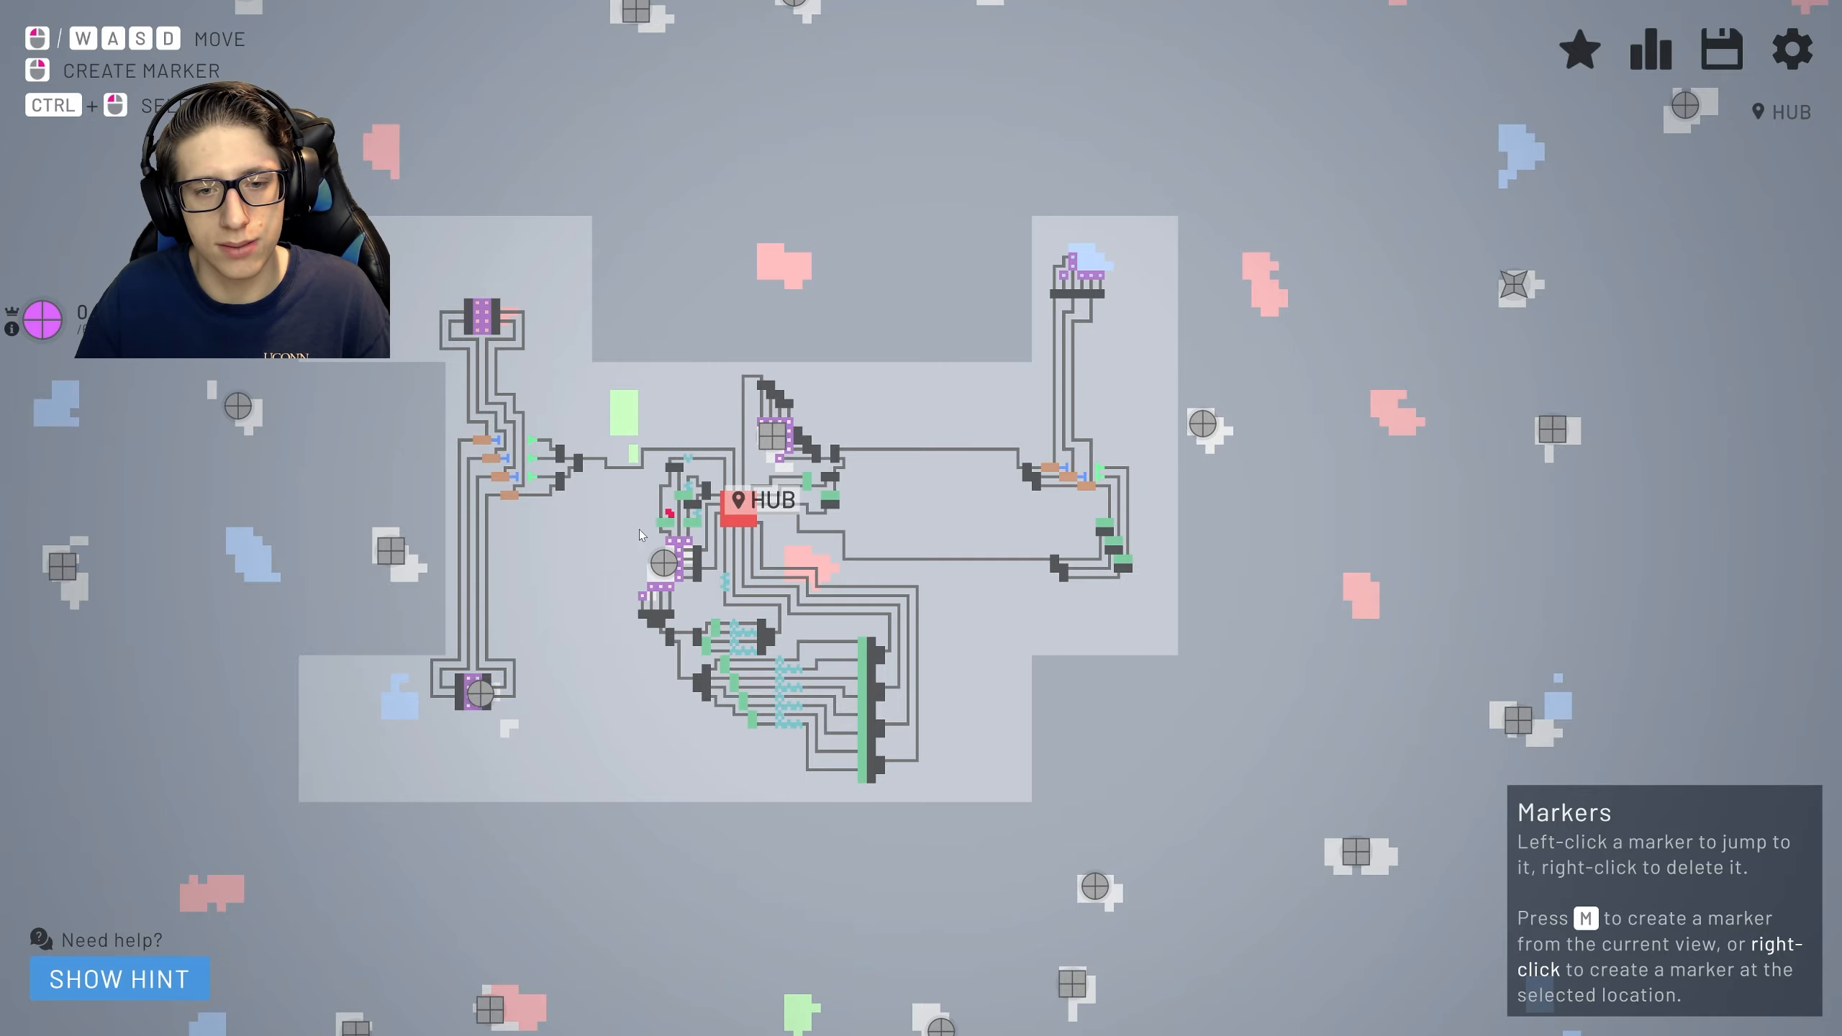
scroll(700, 449, up, 5)
scroll(832, 456, up, 5)
scroll(791, 473, up, 4)
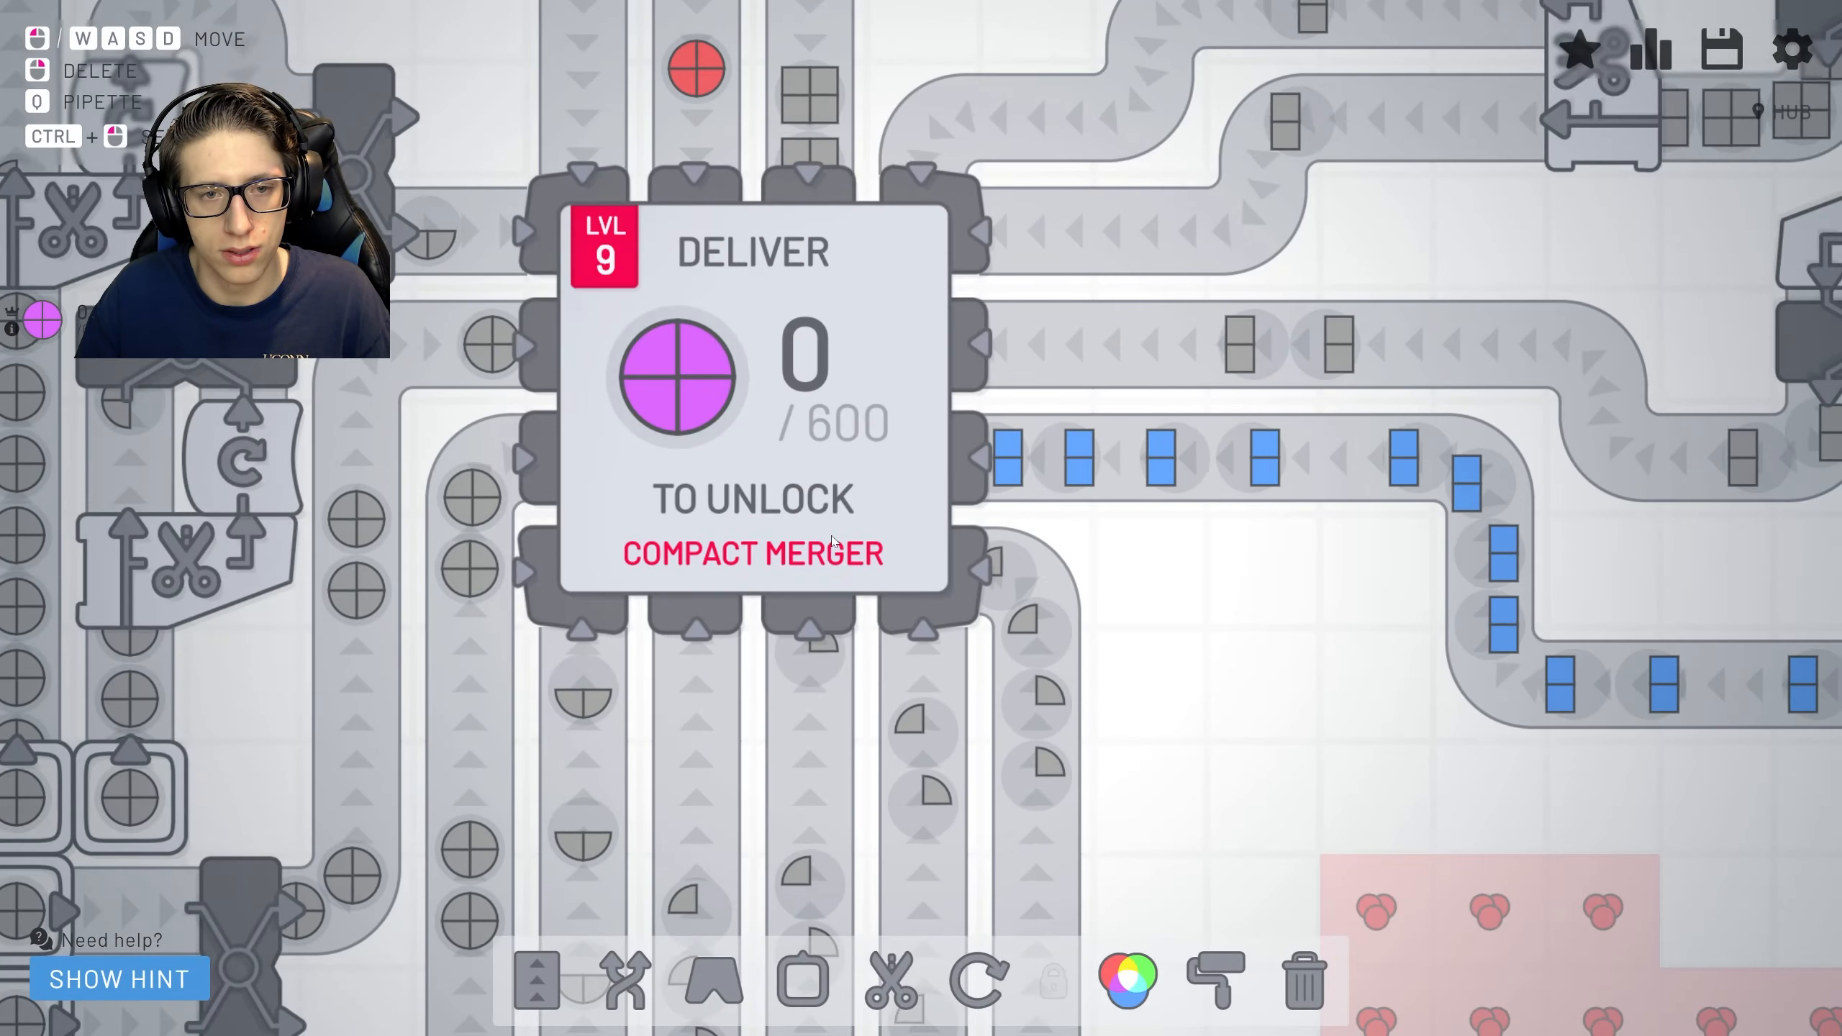
scroll(865, 518, up, 3)
scroll(1008, 576, up, 3)
key(w)
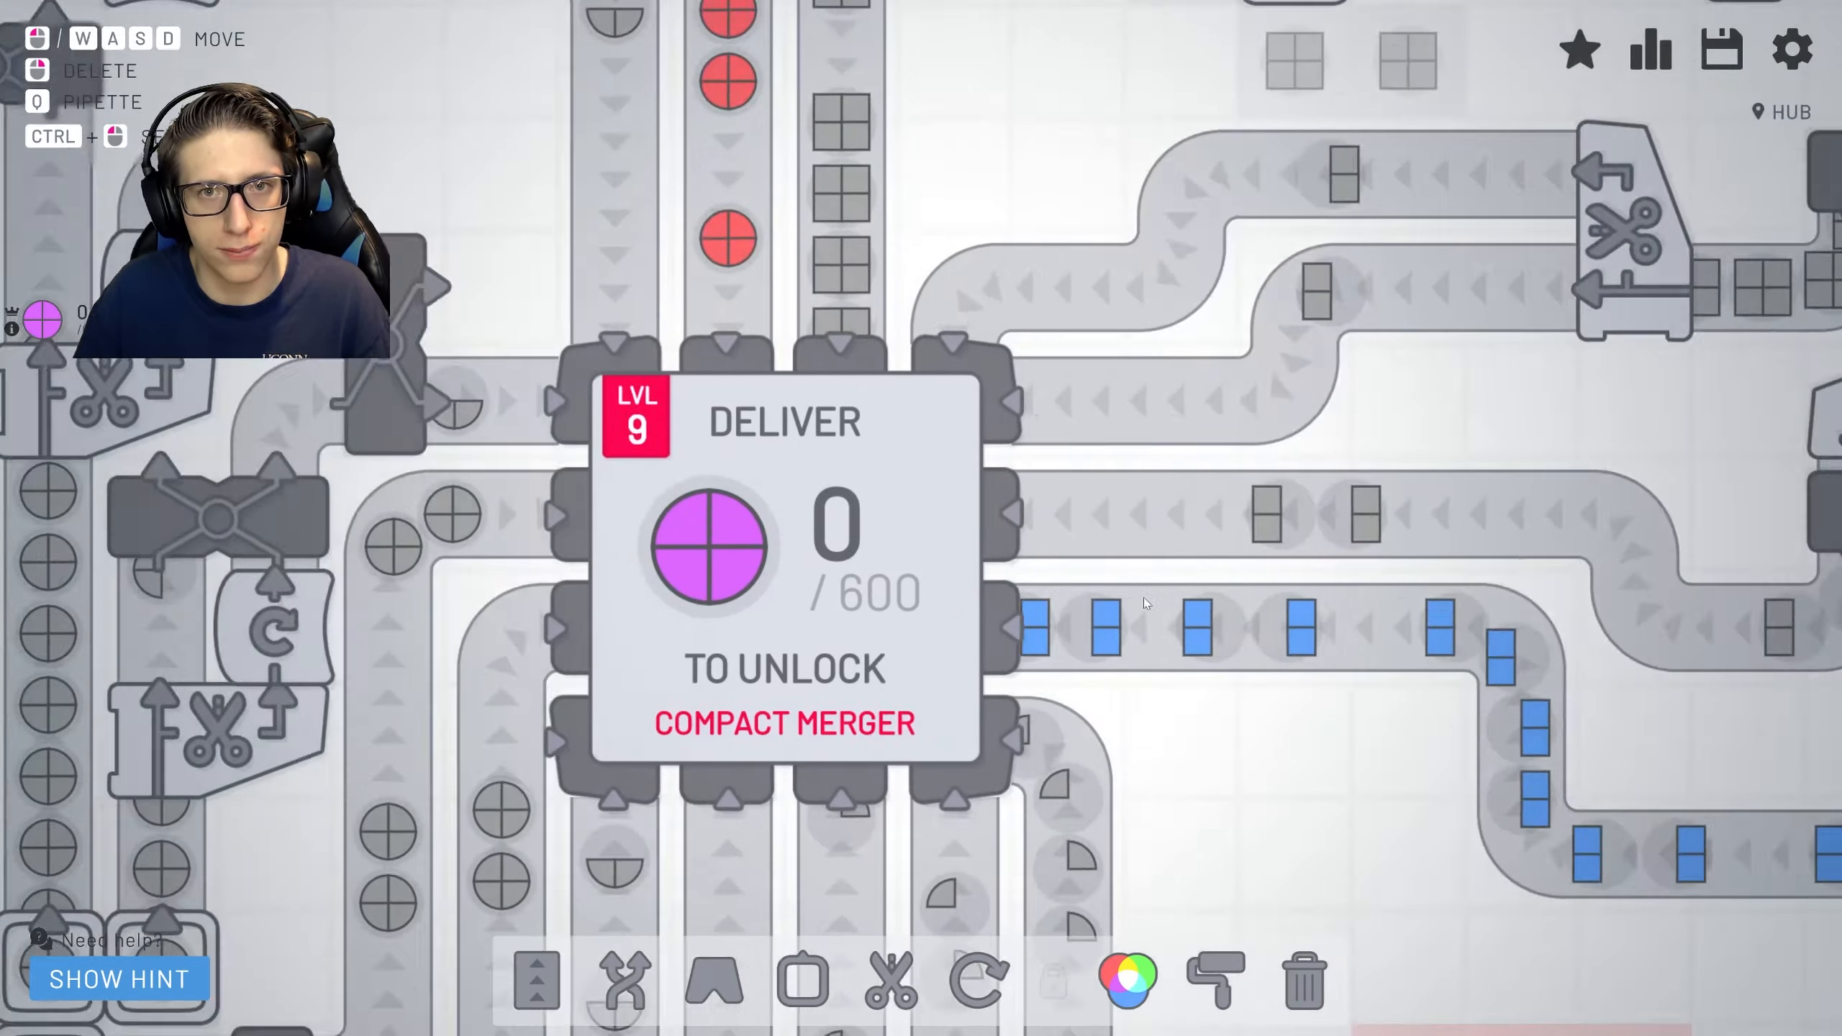